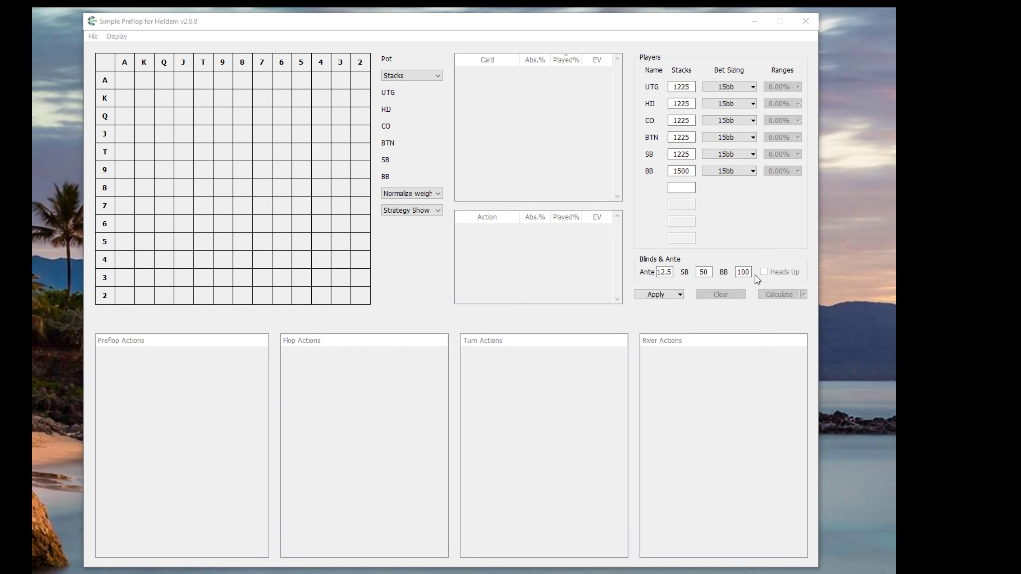
- Try alternative blind amounts: 1 for the big blind, 0.5 and 200 for the small blind
{"action": "double_click", "coordinate": [745, 272]}
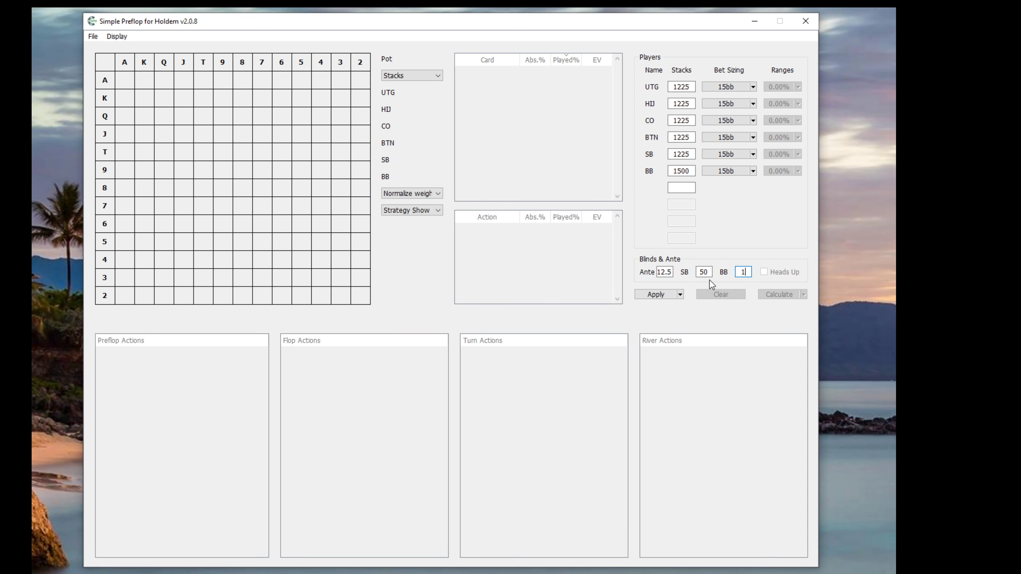
{"action": "double_click", "coordinate": [704, 272]}
{"action": "type", "text": "0.5"}
{"action": "double_click", "coordinate": [702, 273]}
{"action": "type", "text": "200"}
{"action": "double_click", "coordinate": [747, 272]}
- Set the small blind to 50 and the big blind to 100
{"action": "double_click", "coordinate": [704, 272]}
{"action": "type", "text": "50"}
{"action": "key", "text": "Tab"}
{"action": "type", "text": "100"}
{"action": "double_click", "coordinate": [667, 273]}
{"action": "double_click", "coordinate": [667, 274]}
{"action": "left_click", "coordinate": [673, 274]}
{"action": "left_click_drag", "start_coordinate": [674, 273], "coordinate": [657, 273]}
{"action": "left_click", "coordinate": [669, 274]}
{"action": "left_click_drag", "start_coordinate": [661, 273], "coordinate": [673, 273]}
{"action": "left_click", "coordinate": [668, 274]}
- Try a seventh player with a stack of 1500 and remove that player again
{"action": "type", "text": "15"}
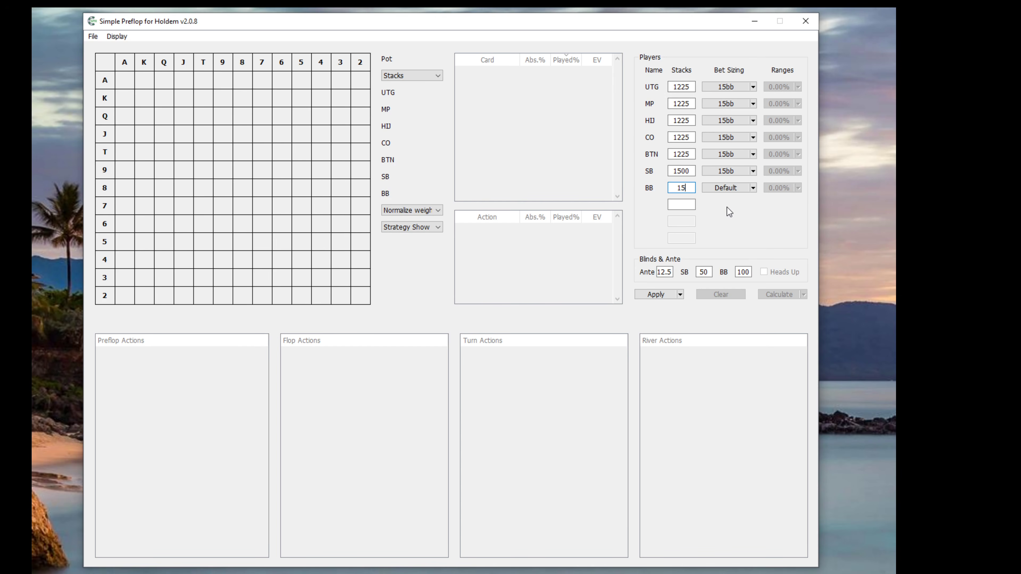
{"action": "type", "text": "00"}
{"action": "left_click", "coordinate": [685, 204]}
{"action": "double_click", "coordinate": [688, 187]}
{"action": "key", "text": "BackSpace"}
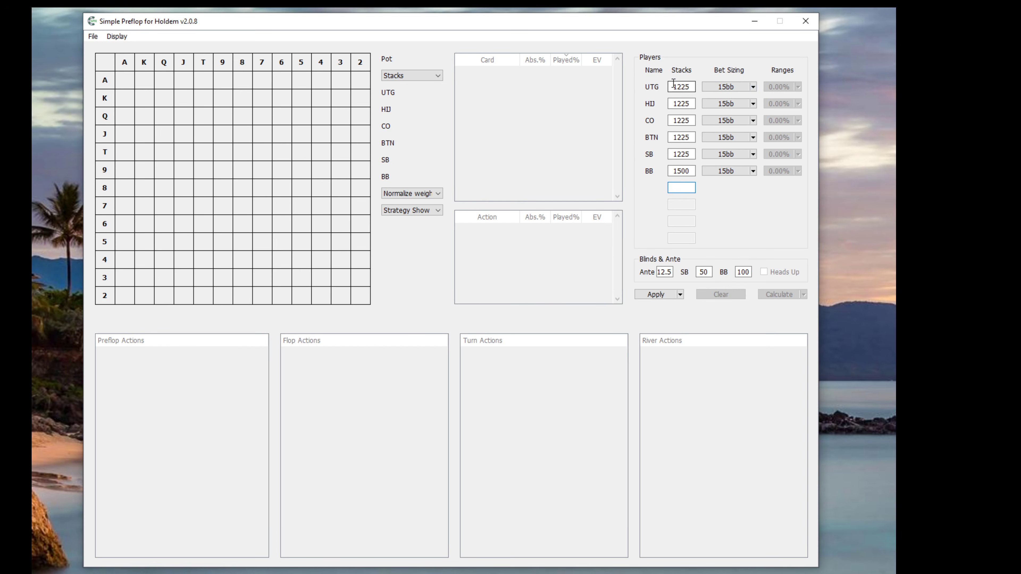
- Edit the UTG bet sizing so the preflop bet sizes are 30 % of pot, 3/4 pot and all-in
{"action": "double_click", "coordinate": [721, 89]}
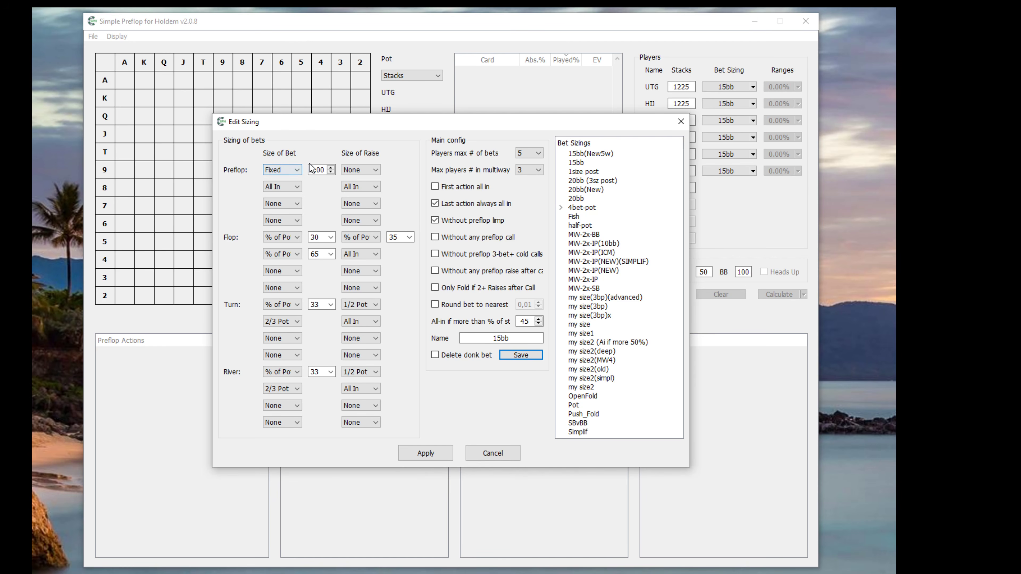
{"action": "left_click", "coordinate": [287, 170]}
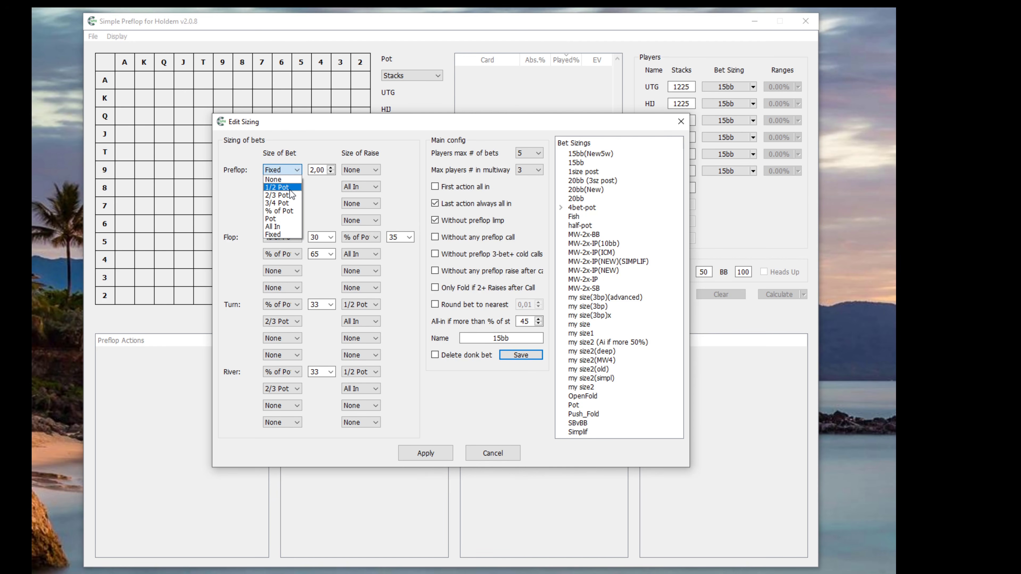
{"action": "left_click", "coordinate": [284, 211]}
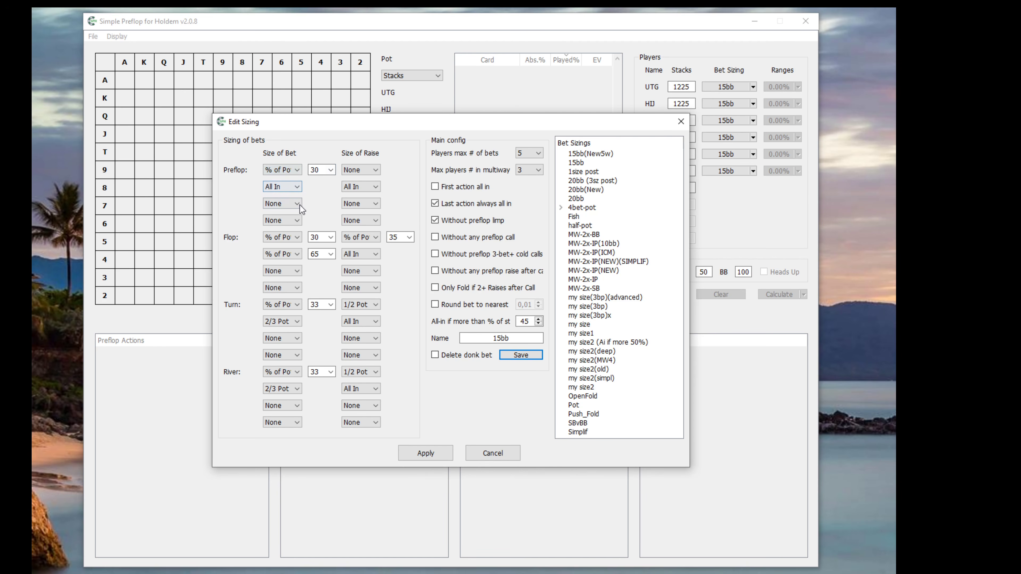
{"action": "left_click", "coordinate": [290, 186]}
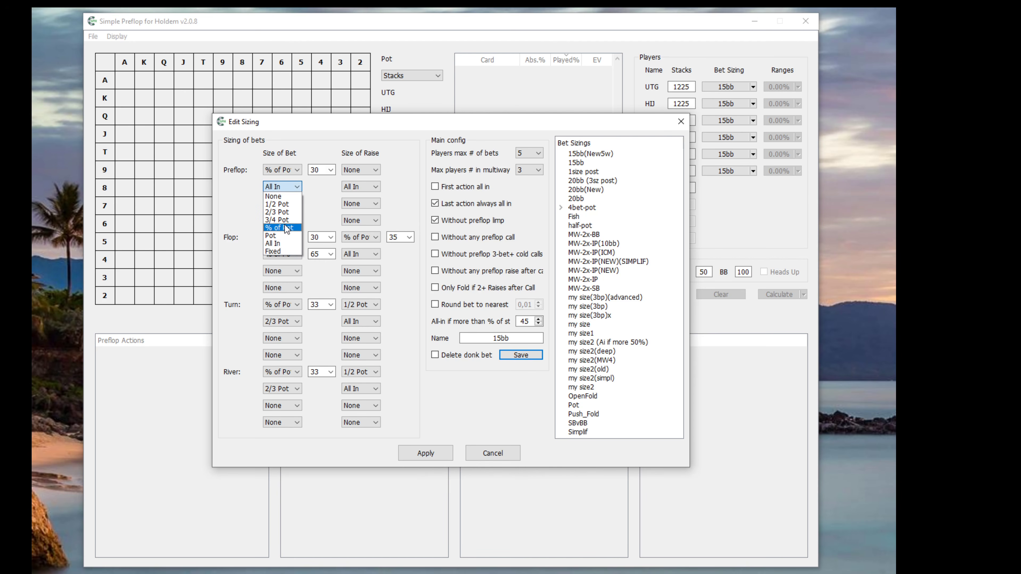
{"action": "left_click", "coordinate": [284, 221]}
{"action": "left_click", "coordinate": [285, 221]}
{"action": "left_click", "coordinate": [284, 190]}
{"action": "left_click", "coordinate": [284, 191]}
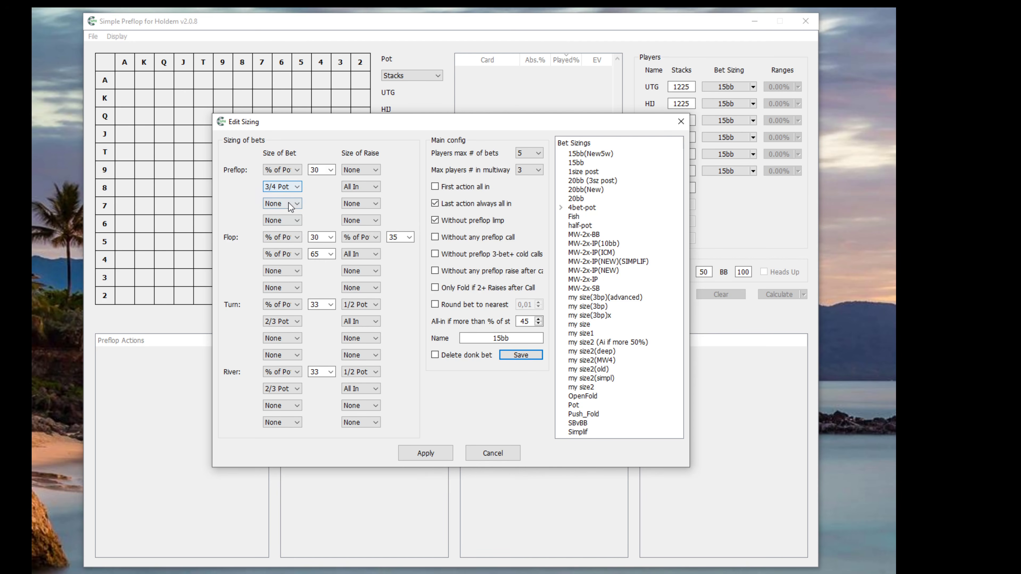
{"action": "left_click", "coordinate": [286, 204]}
{"action": "left_click", "coordinate": [287, 260]}
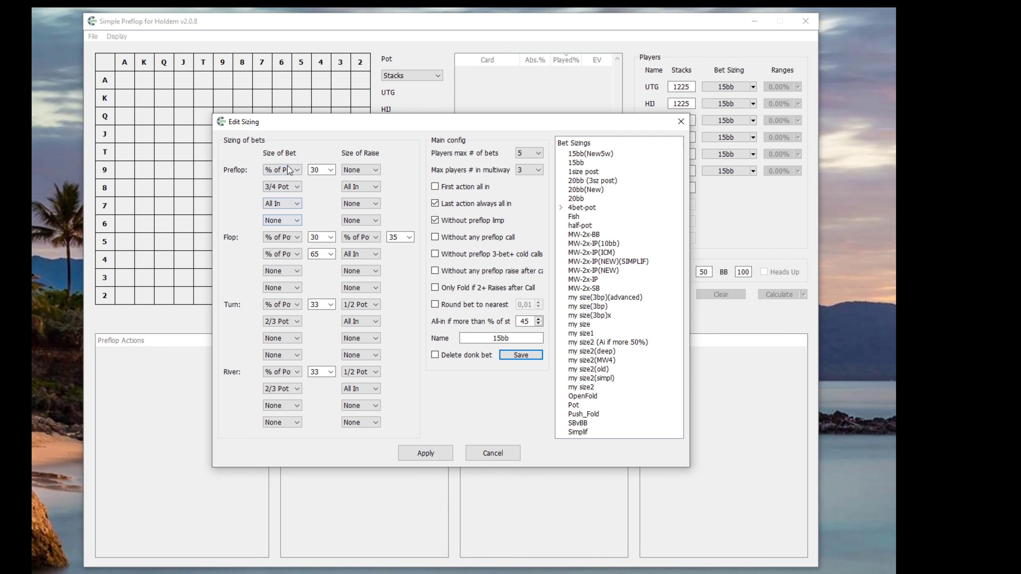
- Set the preflop raise sizes to 30 % of pot, 2/3 pot and all-in, after trying Raise X for the first one
{"action": "left_click", "coordinate": [377, 169]}
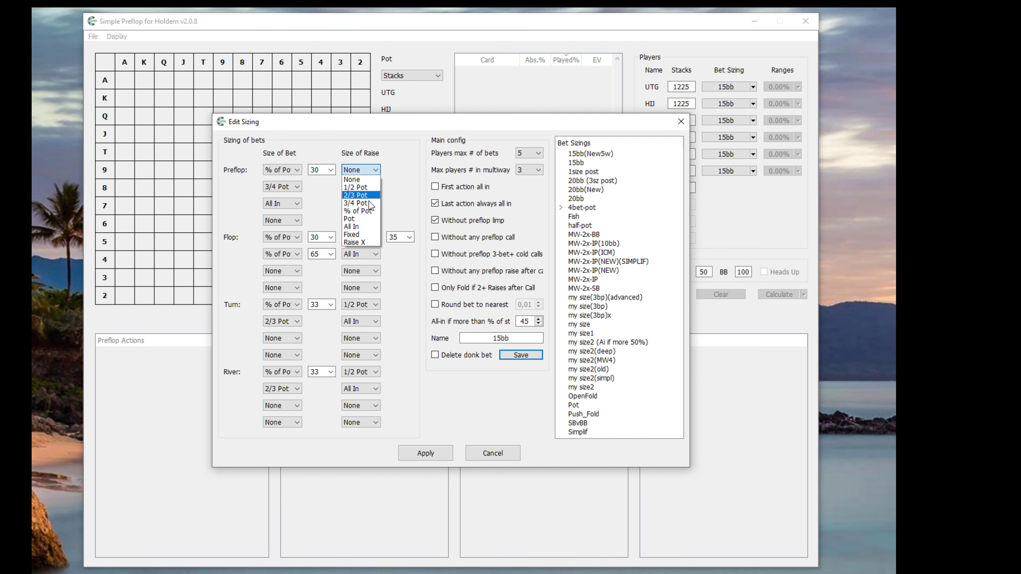
{"action": "left_click", "coordinate": [363, 242]}
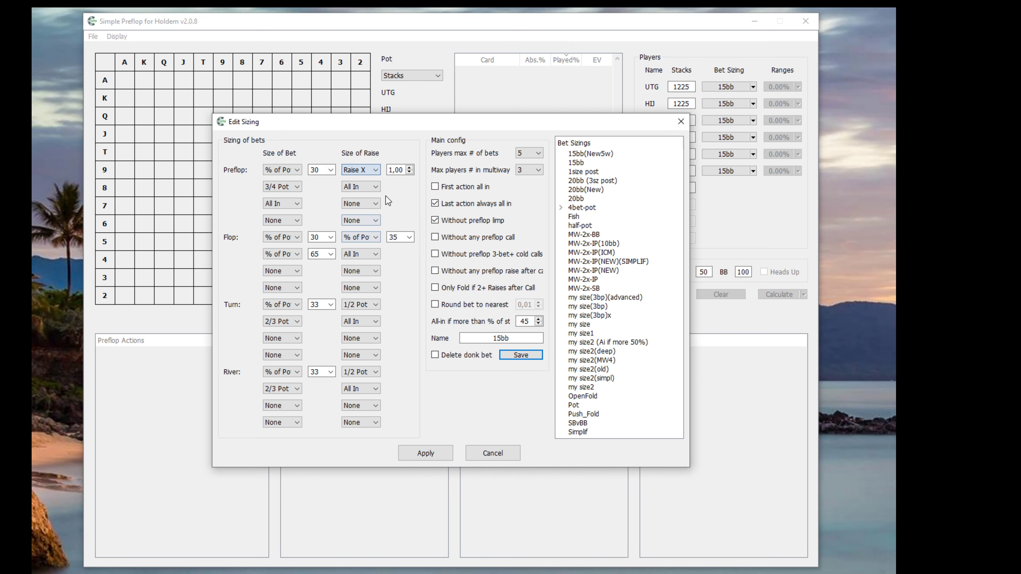
{"action": "left_click", "coordinate": [389, 170]}
{"action": "left_click", "coordinate": [364, 173]}
{"action": "left_click", "coordinate": [405, 197]}
{"action": "left_click", "coordinate": [364, 170]}
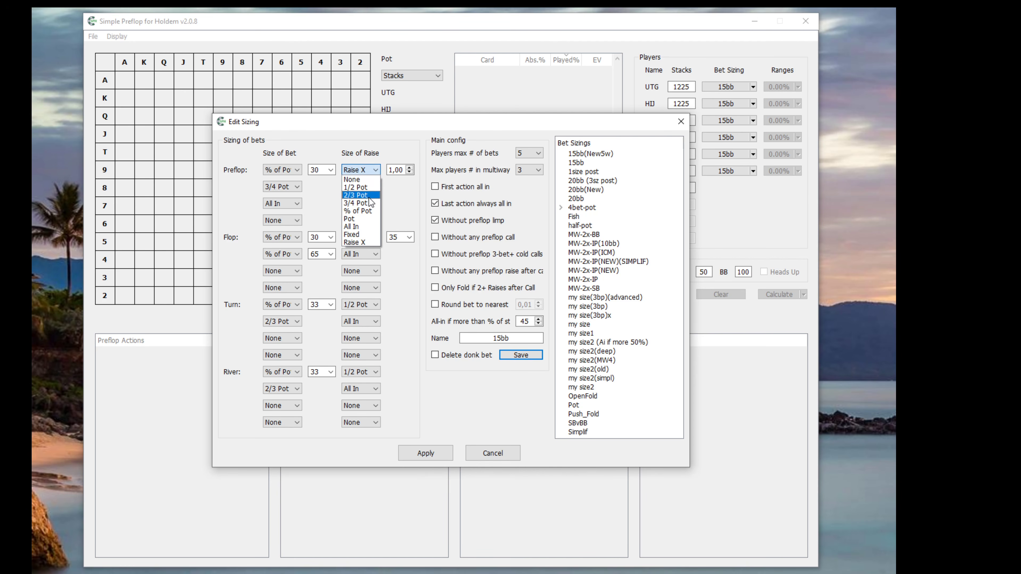
{"action": "left_click", "coordinate": [367, 211]}
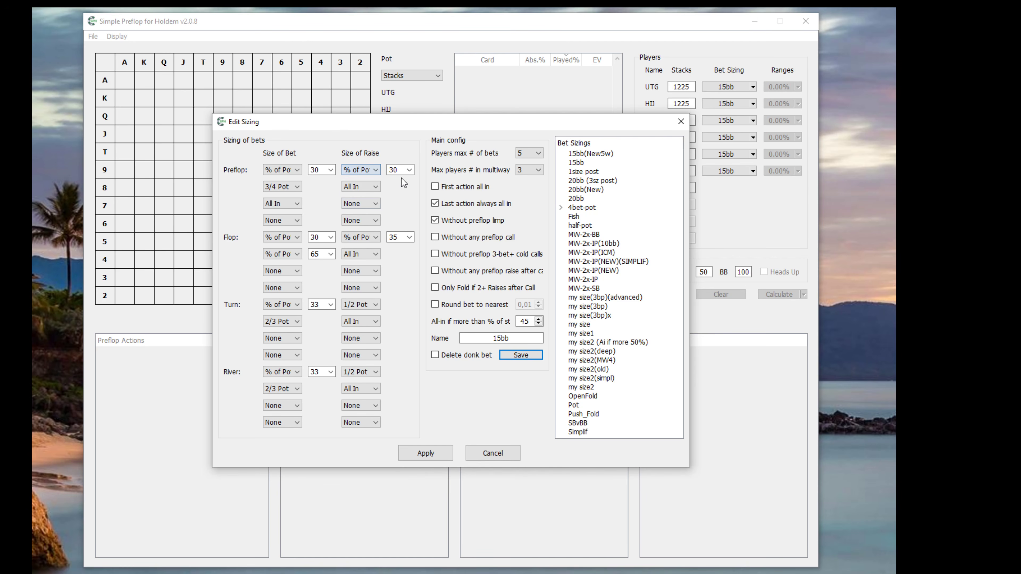
{"action": "left_click", "coordinate": [365, 189]}
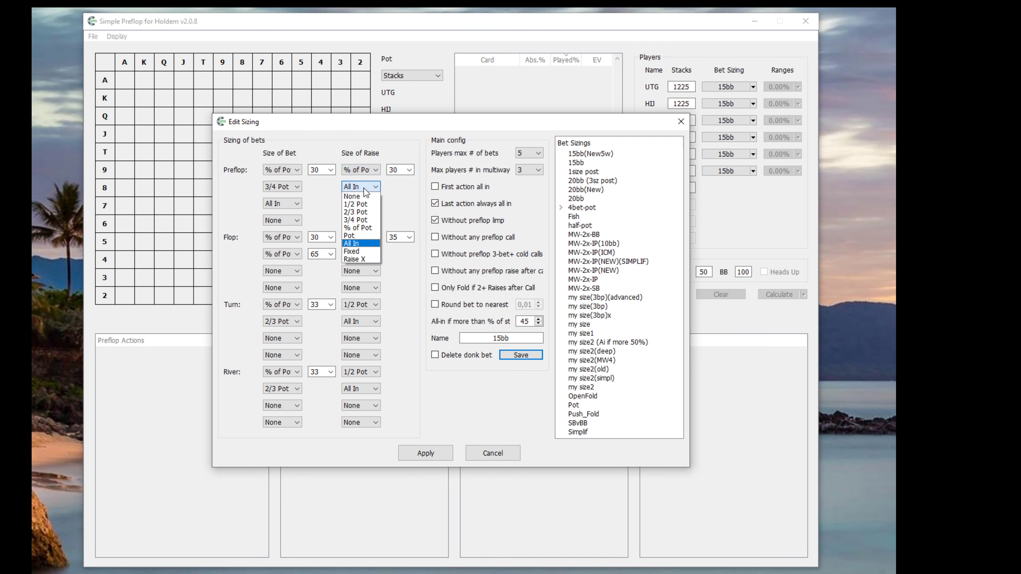
{"action": "left_click", "coordinate": [360, 212]}
{"action": "left_click", "coordinate": [366, 203]}
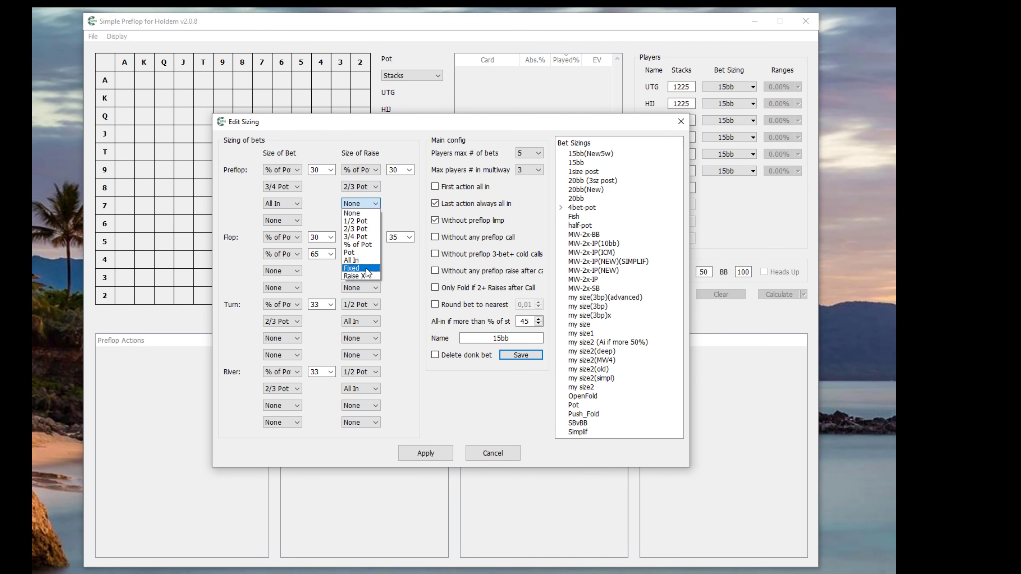
{"action": "left_click", "coordinate": [352, 261]}
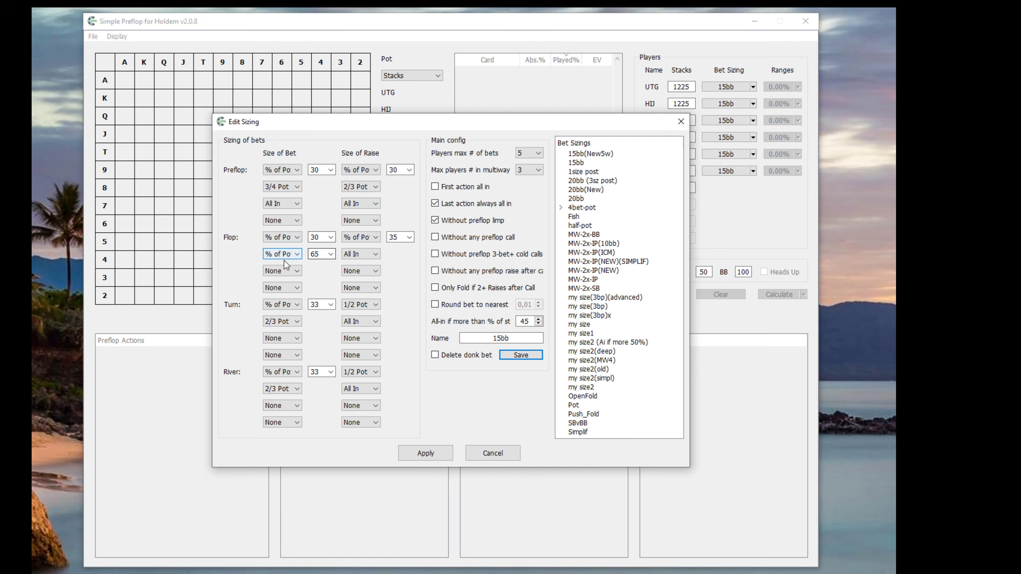
- Try all-in as the third flop bet size and reset it to None
{"action": "left_click", "coordinate": [284, 272]}
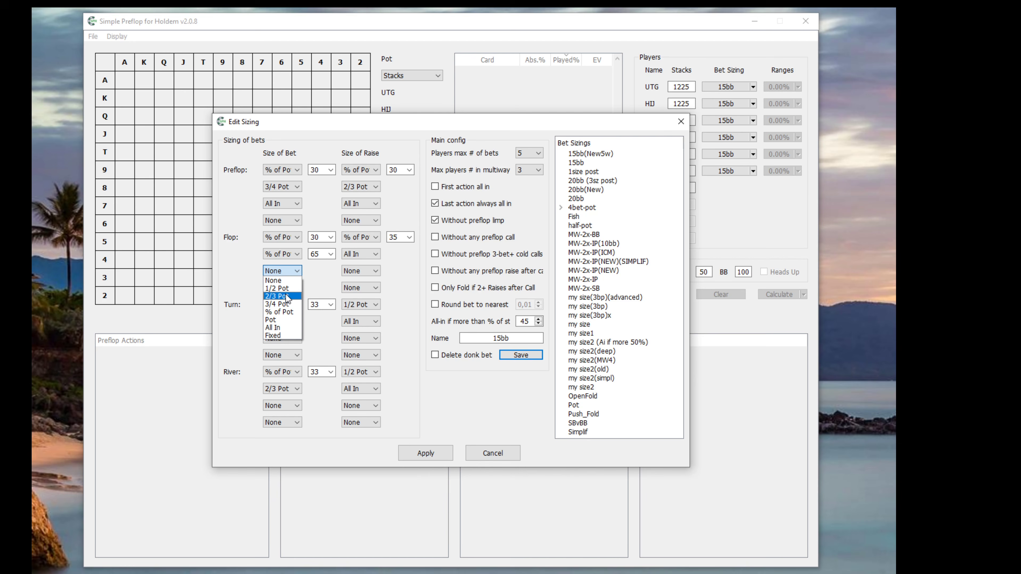
{"action": "left_click", "coordinate": [282, 328]}
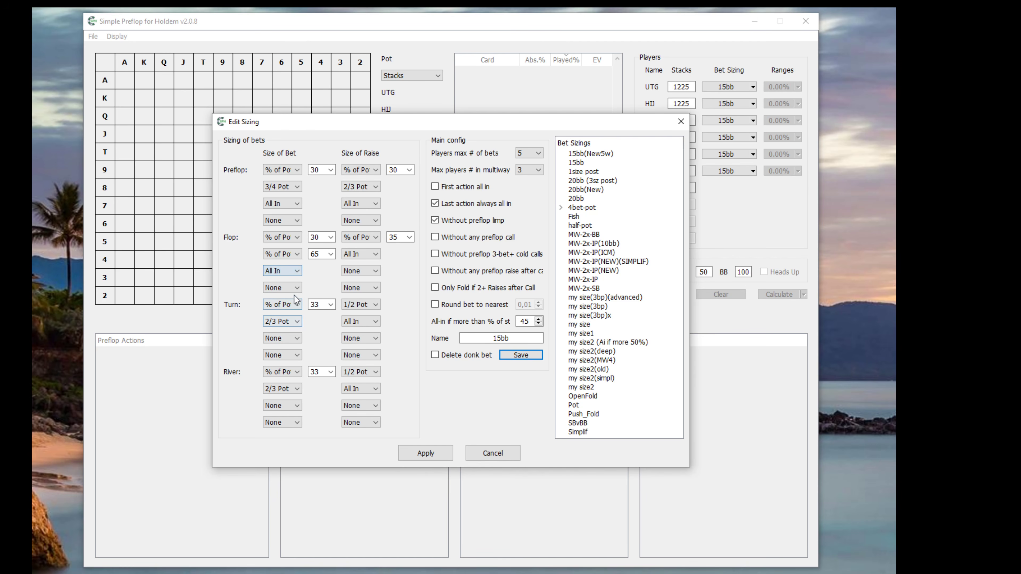
{"action": "left_click", "coordinate": [290, 272]}
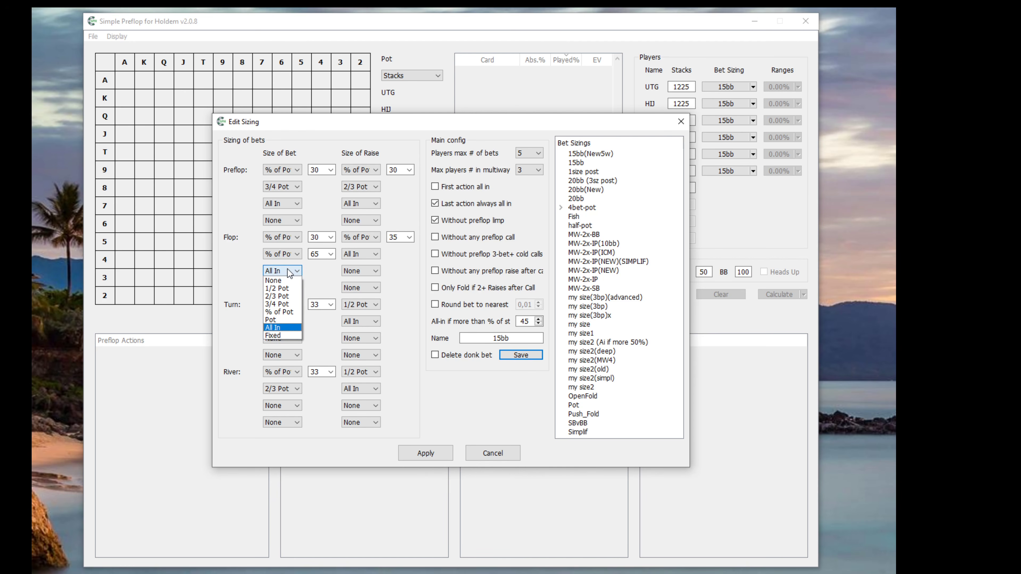
{"action": "left_click", "coordinate": [287, 279]}
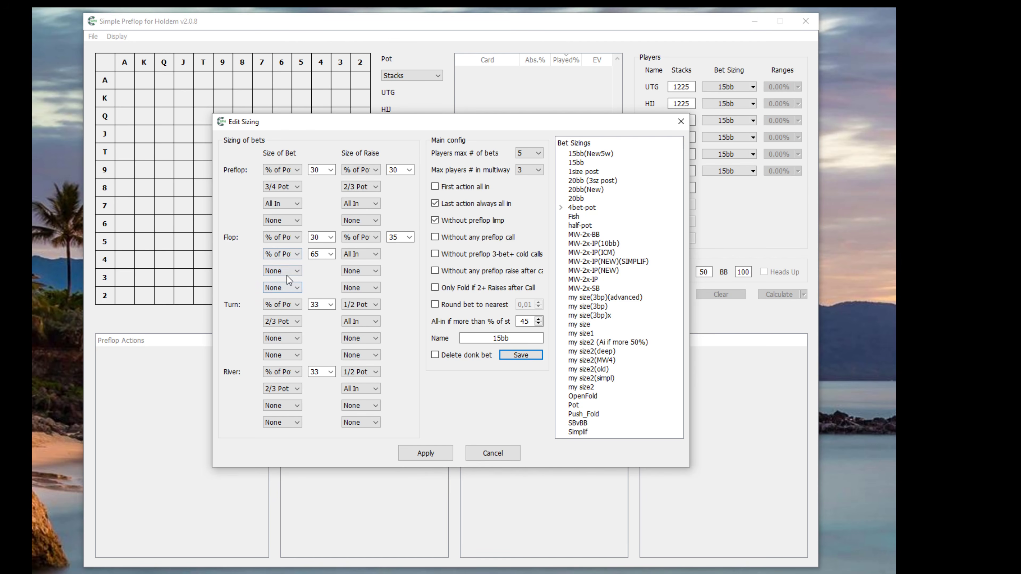
{"action": "left_click", "coordinate": [289, 273]}
{"action": "left_click", "coordinate": [293, 279]}
- Try 5 as the maximum number of players in multiway pots and return it to 3
{"action": "left_click", "coordinate": [536, 173]}
{"action": "left_click", "coordinate": [531, 170]}
{"action": "left_click", "coordinate": [532, 171]}
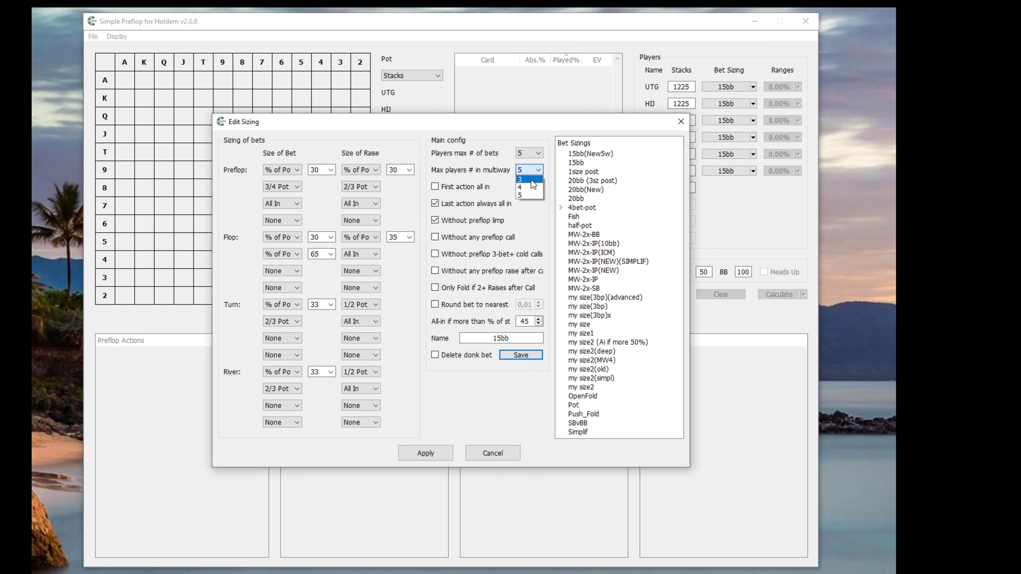
{"action": "left_click", "coordinate": [527, 196]}
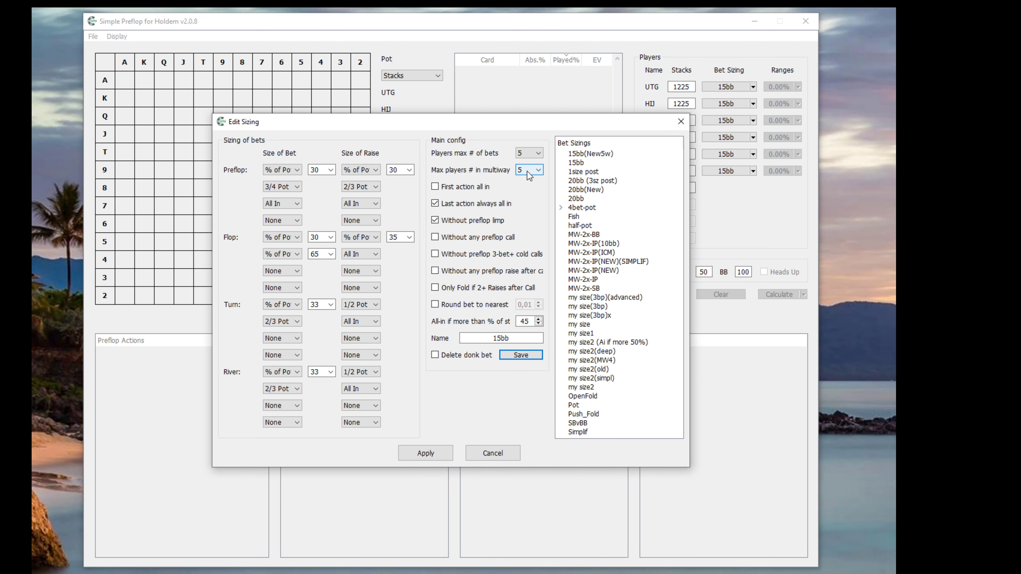
{"action": "left_click", "coordinate": [527, 171]}
{"action": "left_click", "coordinate": [524, 180]}
- Try the options First action all in, Without preflop limp and Round bet to nearest, restoring each to its original state
{"action": "left_click", "coordinate": [438, 188]}
{"action": "left_click", "coordinate": [439, 189]}
{"action": "left_click", "coordinate": [318, 255]}
{"action": "left_click", "coordinate": [459, 191]}
{"action": "left_click", "coordinate": [463, 191]}
{"action": "left_click", "coordinate": [435, 221]}
{"action": "left_click", "coordinate": [435, 222]}
{"action": "left_click", "coordinate": [464, 238]}
{"action": "left_click", "coordinate": [456, 305]}
{"action": "left_click_drag", "start_coordinate": [518, 305], "coordinate": [534, 309]}
{"action": "left_click", "coordinate": [448, 306]}
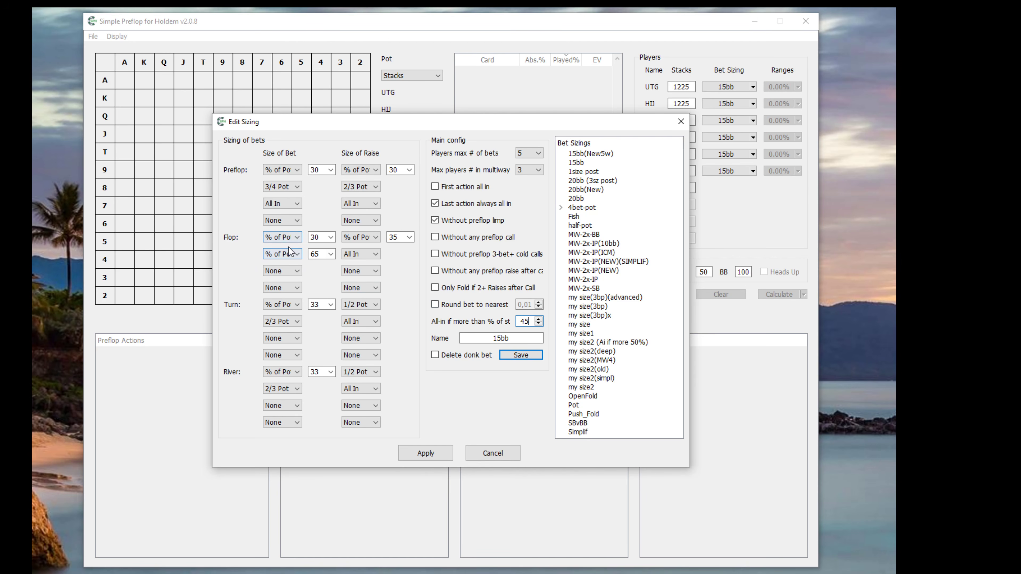
- Try 25 as the stack percentage threshold for going all-in, and set it to 50
{"action": "left_click", "coordinate": [531, 322]}
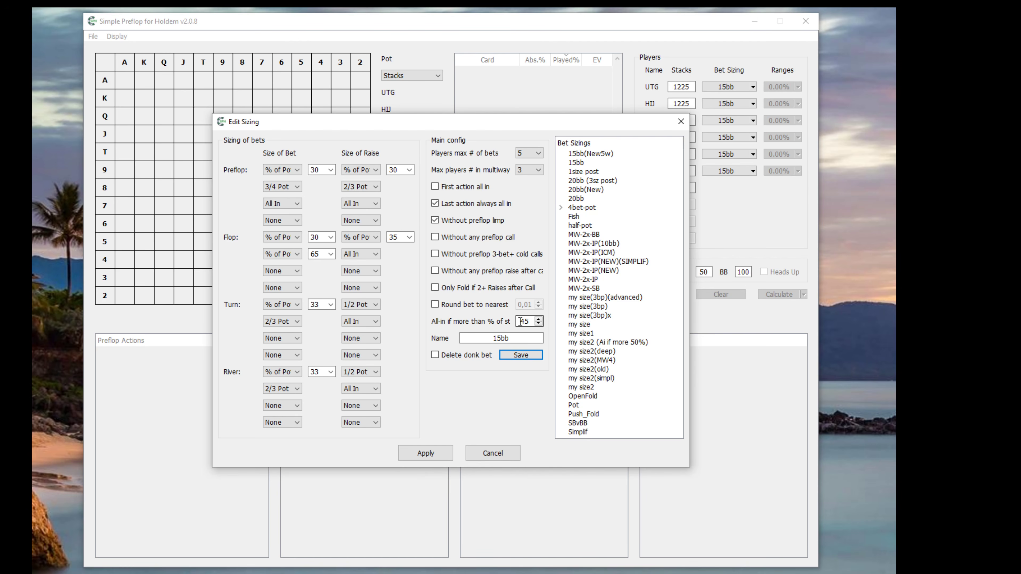
{"action": "left_click_drag", "start_coordinate": [530, 322], "coordinate": [520, 323]}
{"action": "scroll", "coordinate": [529, 323], "scroll_direction": "up", "scroll_amount": 1}
{"action": "scroll", "coordinate": [529, 323], "scroll_direction": "down", "scroll_amount": 1}
{"action": "left_click", "coordinate": [538, 319]}
{"action": "left_click", "coordinate": [539, 319]}
{"action": "left_click", "coordinate": [538, 324]}
{"action": "scroll", "coordinate": [533, 320], "scroll_direction": "down", "scroll_amount": 6}
{"action": "double_click", "coordinate": [525, 323]}
{"action": "type", "text": "25"}
{"action": "double_click", "coordinate": [531, 322]}
{"action": "type", "text": "50"}
- Name the sizing NewSize and start saving it to the BetSizings folder, but cancel the save
{"action": "left_click_drag", "start_coordinate": [479, 340], "coordinate": [525, 340]}
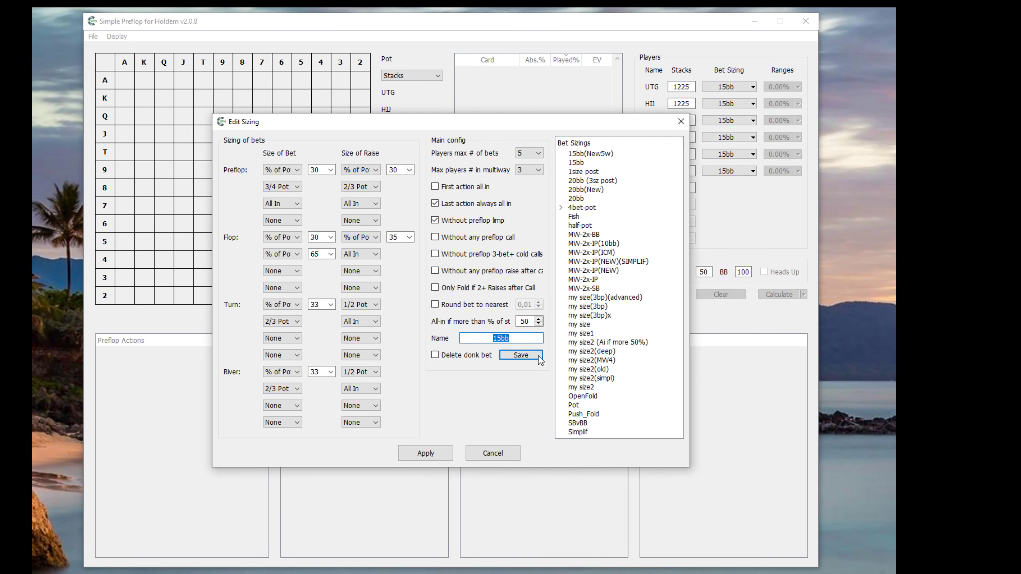
{"action": "left_click", "coordinate": [529, 357]}
{"action": "type", "text": "NewSize"}
{"action": "left_click", "coordinate": [526, 357]}
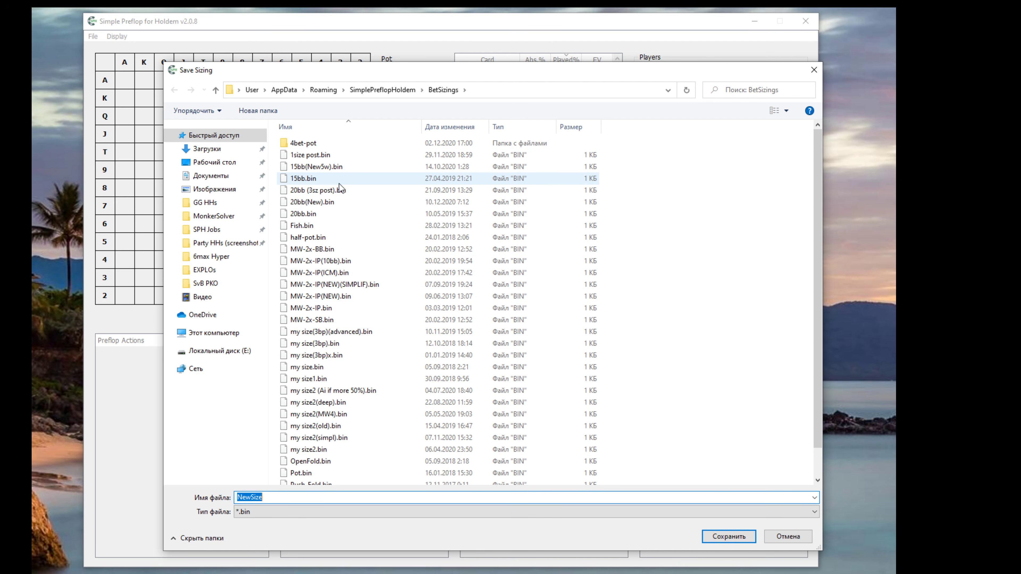
{"action": "left_click", "coordinate": [324, 211]}
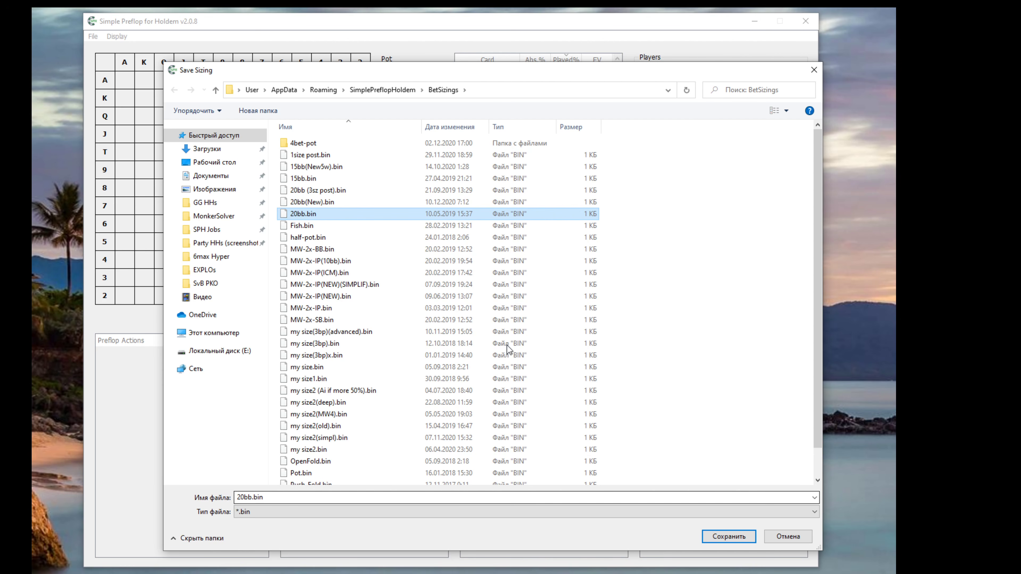
{"action": "left_click", "coordinate": [800, 540]}
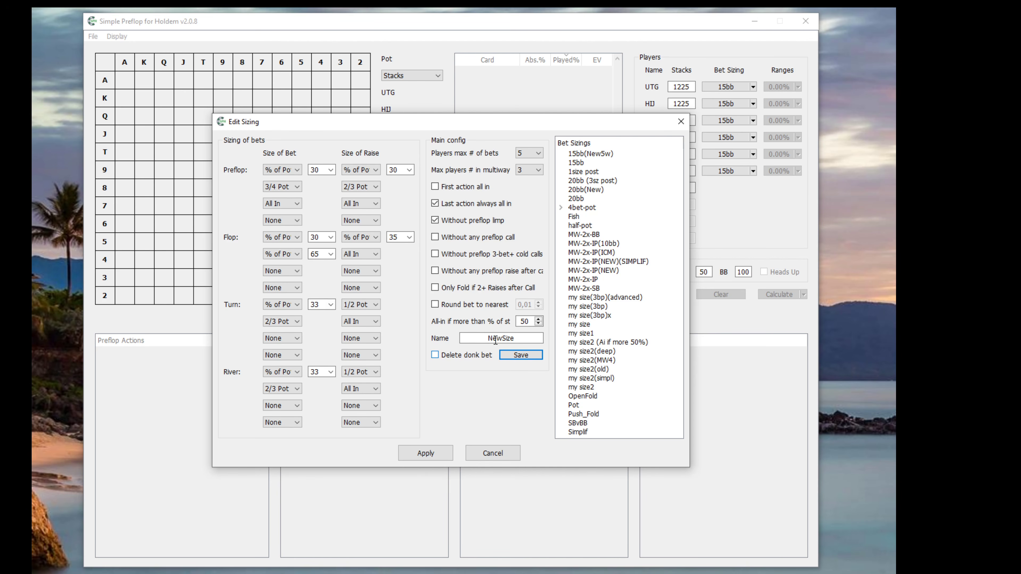
{"action": "left_click", "coordinate": [461, 356]}
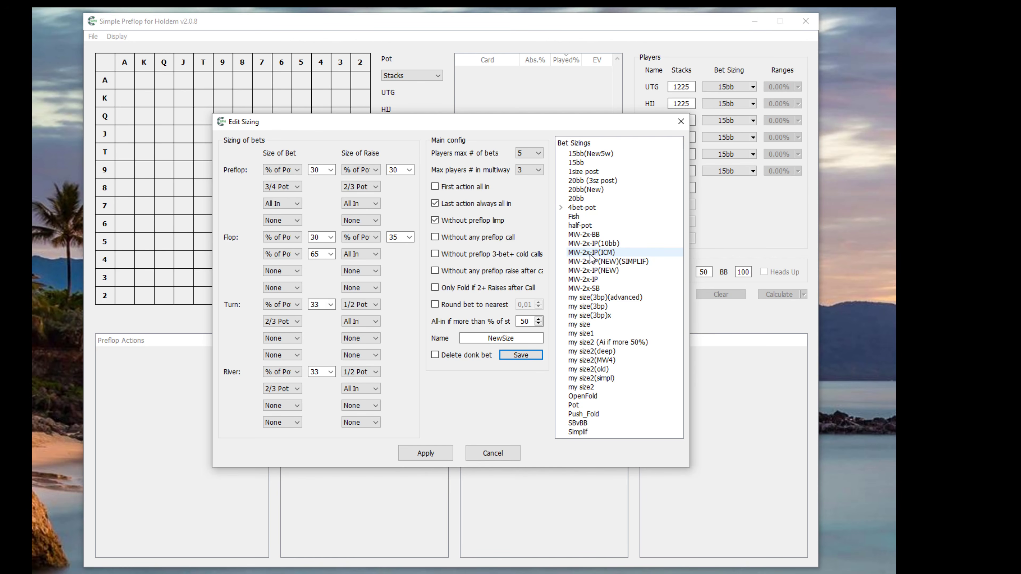
- Examine the settings of several saved bet sizings, including my size2(simpl), half-pot and Push_Fold
{"action": "left_click", "coordinate": [608, 298]}
{"action": "left_click", "coordinate": [616, 335]}
{"action": "left_click", "coordinate": [603, 378]}
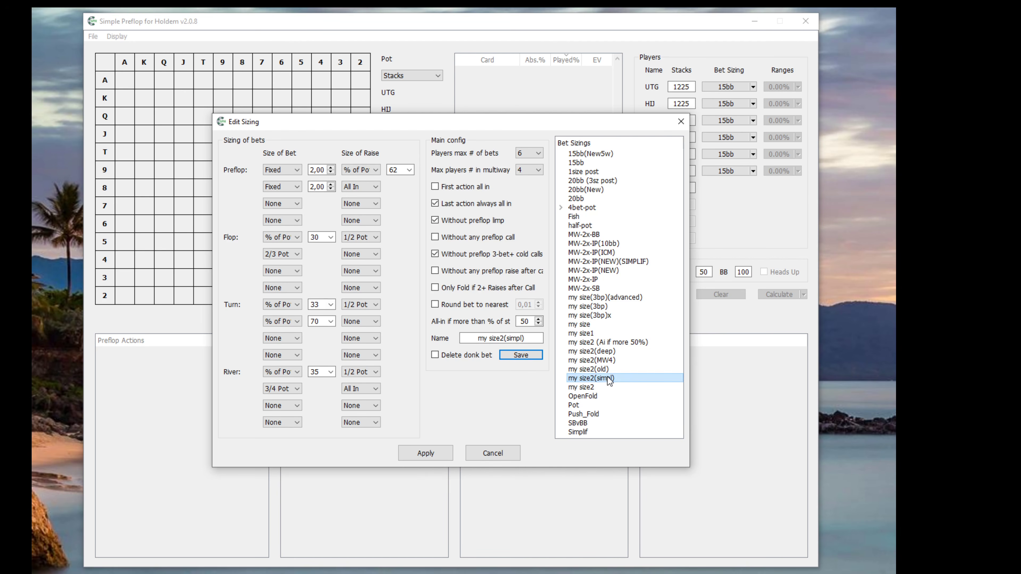
{"action": "left_click", "coordinate": [594, 172]}
{"action": "left_click", "coordinate": [590, 222]}
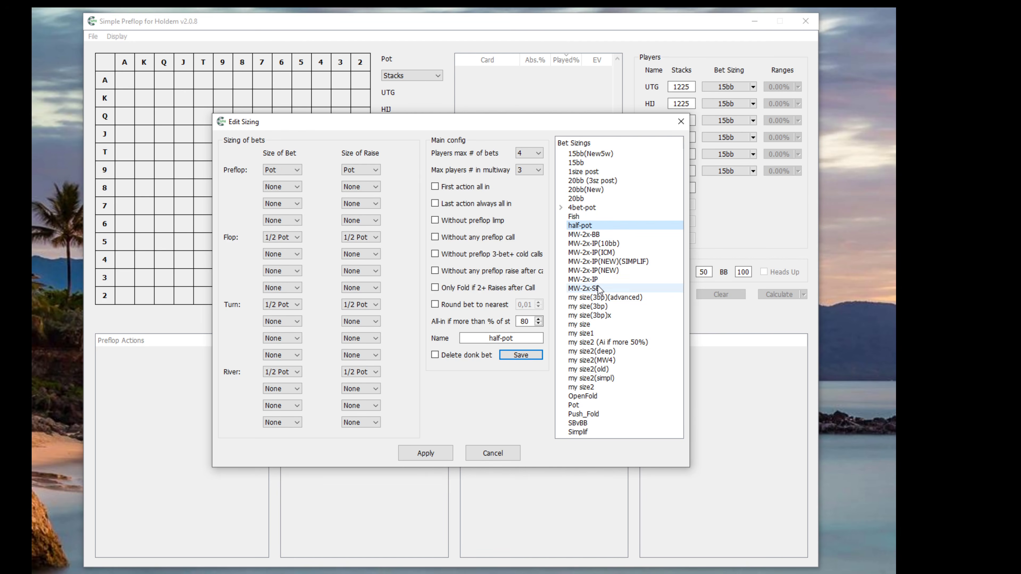
{"action": "left_click", "coordinate": [591, 289]}
{"action": "left_click", "coordinate": [597, 333]}
{"action": "left_click", "coordinate": [605, 378]}
{"action": "left_click", "coordinate": [604, 396]}
{"action": "left_click", "coordinate": [605, 415]}
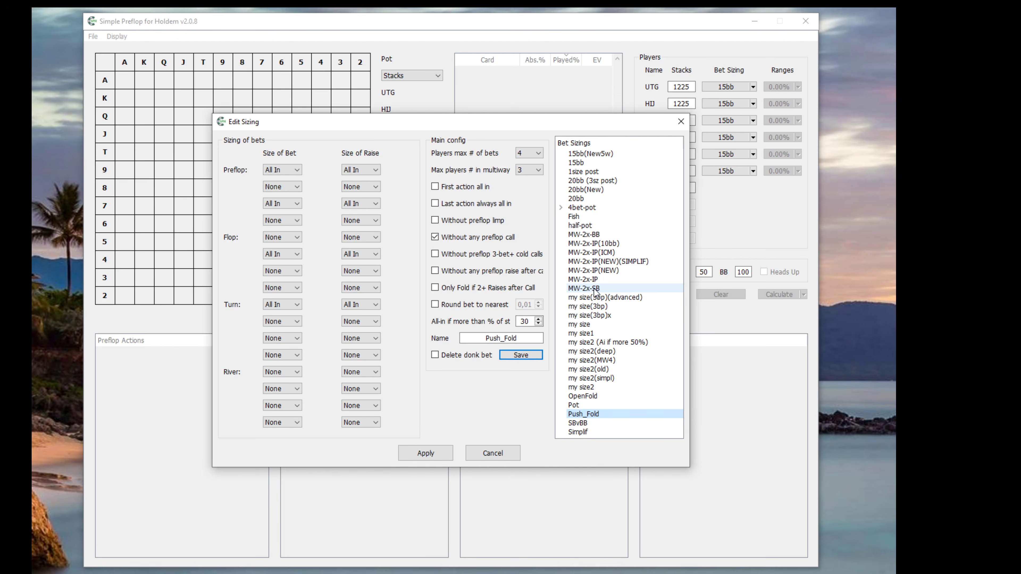
{"action": "left_click", "coordinate": [589, 234]}
- Load the saved 20bb(New) bet sizing and apply it to the UTG player
{"action": "left_click", "coordinate": [587, 190]}
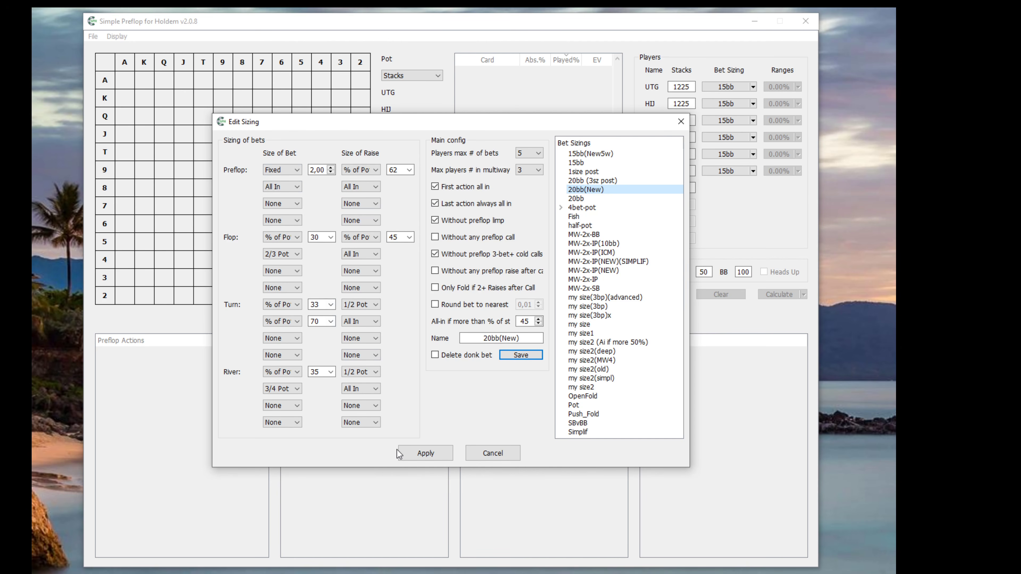
{"action": "left_click", "coordinate": [411, 456]}
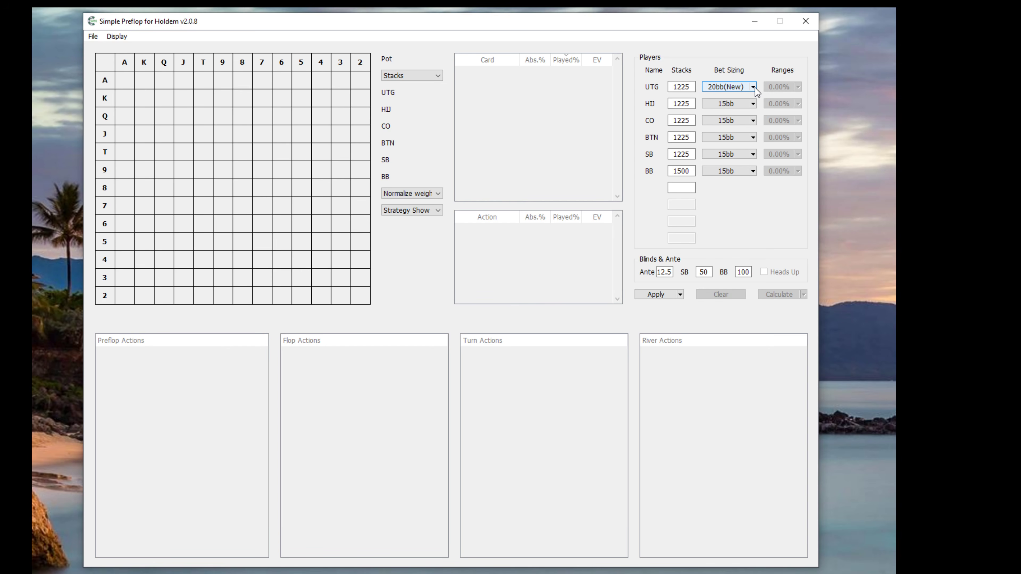
- Switch the UTG player's bet sizing to the saved 15bb preset
{"action": "left_click", "coordinate": [753, 87]}
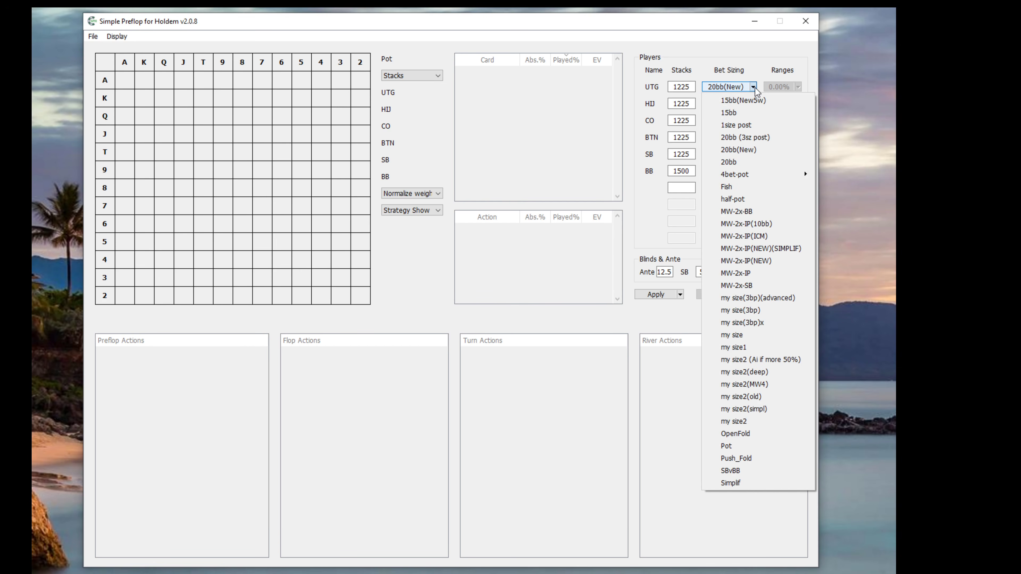
{"action": "left_click", "coordinate": [753, 87]}
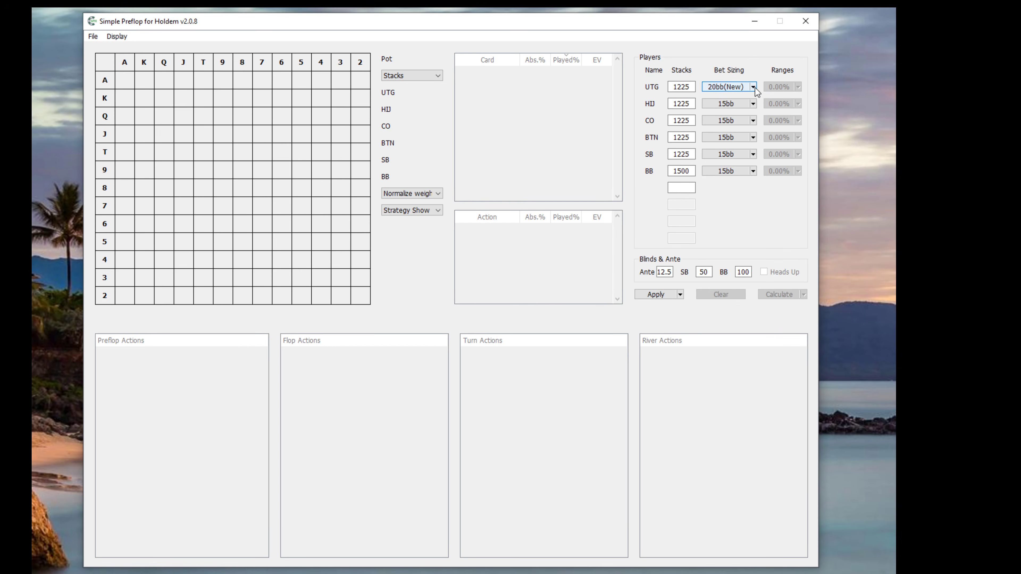
{"action": "left_click", "coordinate": [754, 87]}
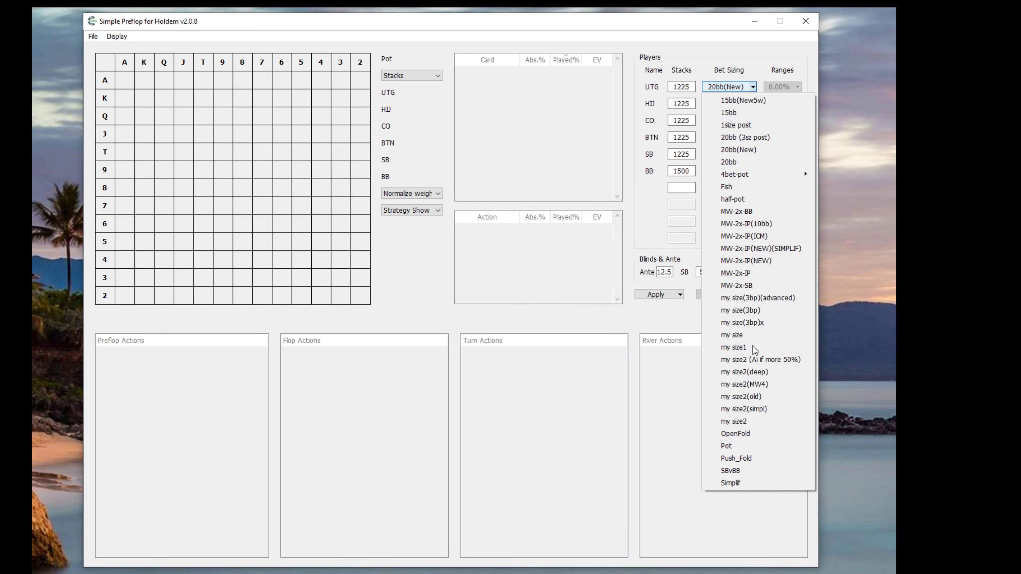
{"action": "left_click", "coordinate": [750, 114]}
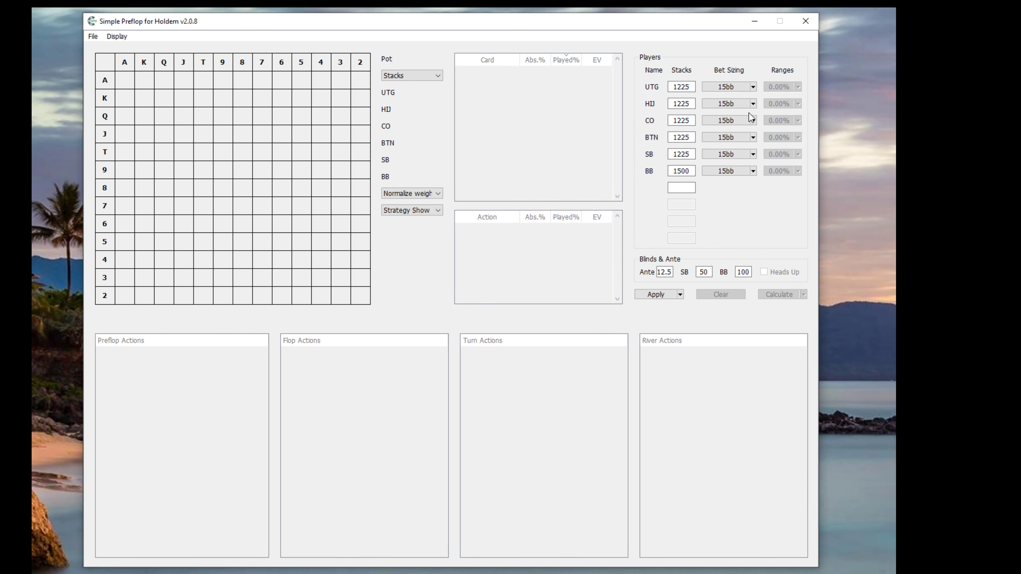
- Examine the three saved sizings in the 4bet-pot group, and reapply 15bb to the UTG player
{"action": "double_click", "coordinate": [733, 89]}
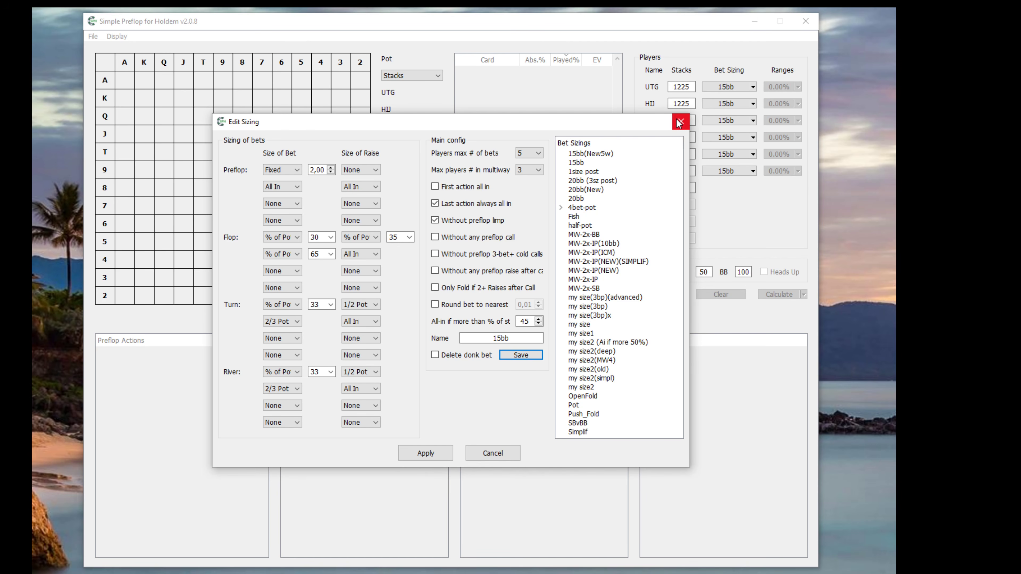
{"action": "left_click", "coordinate": [561, 207]}
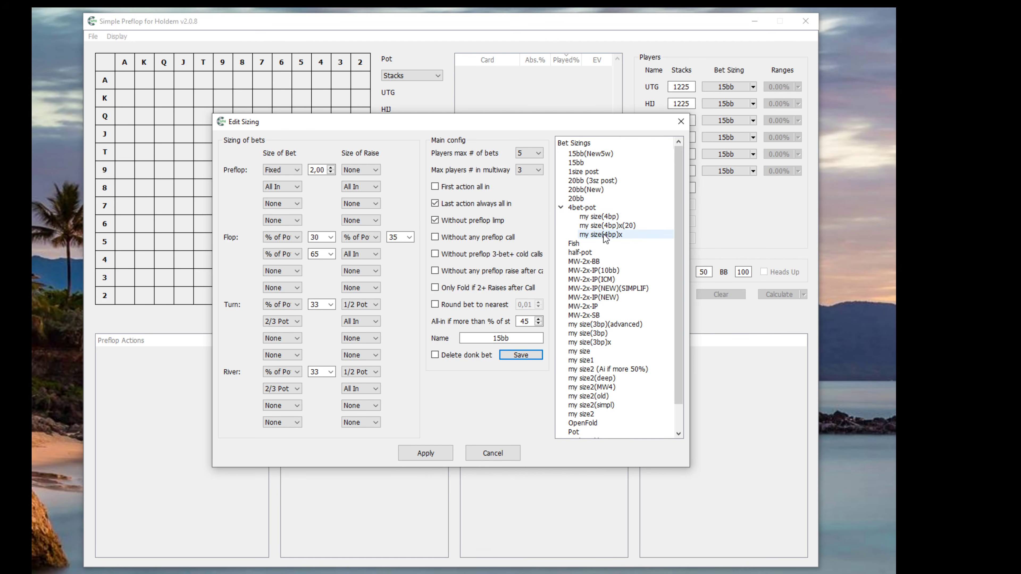
{"action": "left_click", "coordinate": [601, 217]}
{"action": "left_click", "coordinate": [606, 234]}
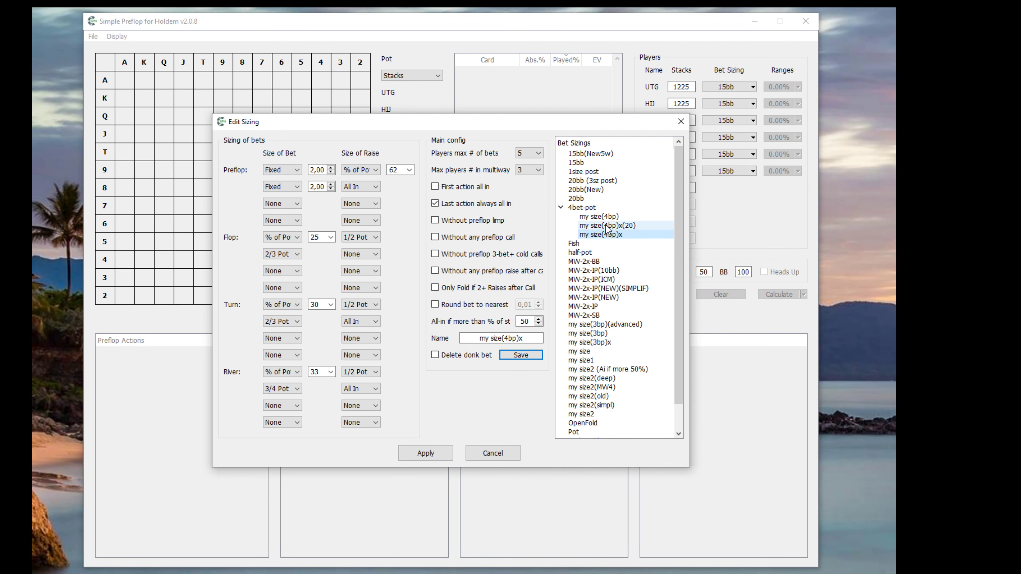
{"action": "left_click", "coordinate": [603, 226]}
{"action": "left_click", "coordinate": [596, 217]}
{"action": "left_click", "coordinate": [561, 208]}
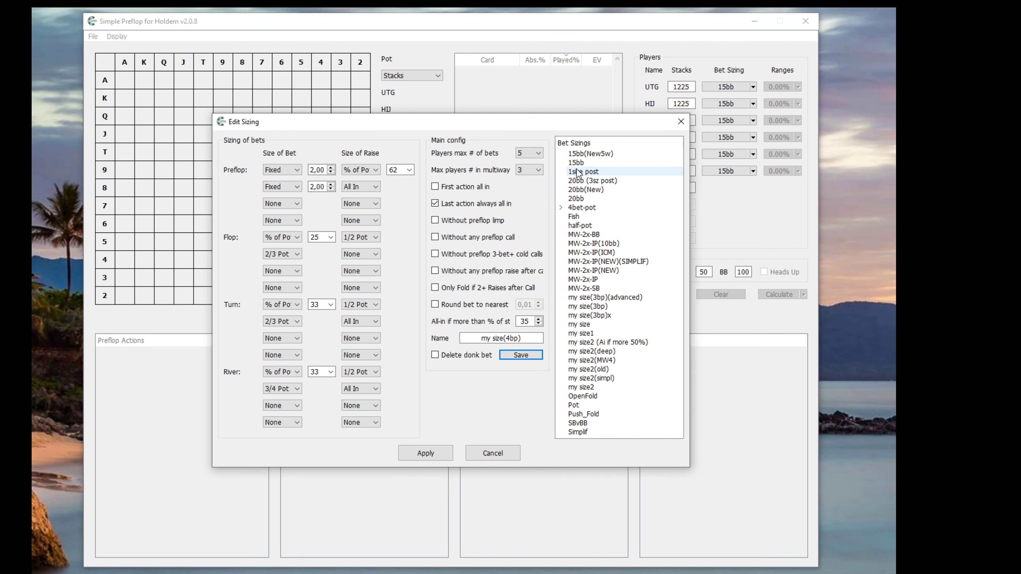
{"action": "left_click", "coordinate": [576, 162]}
{"action": "left_click", "coordinate": [426, 454]}
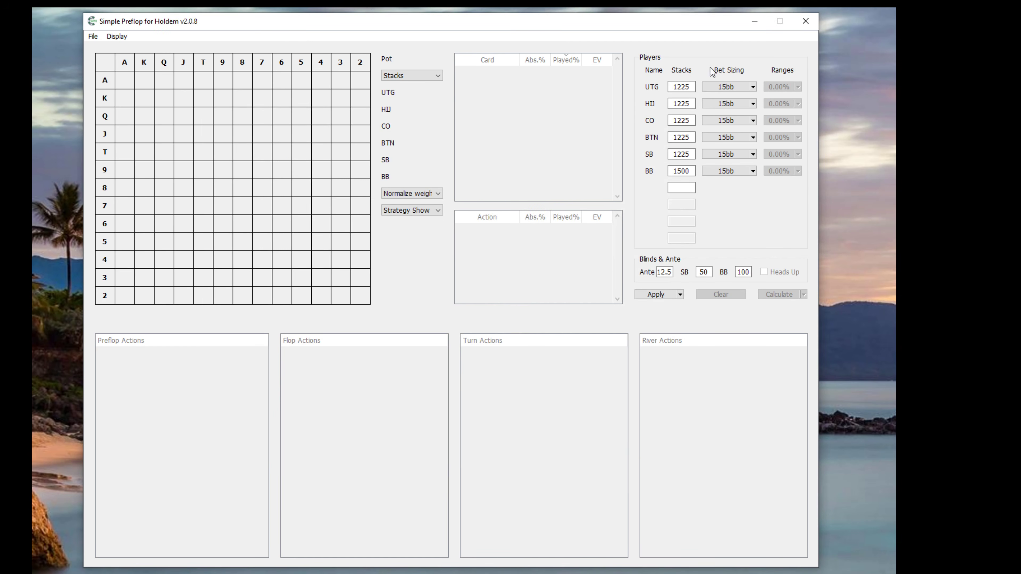
- View the 4bet-pot presets among the bet sizings offered for UTG without choosing one
{"action": "left_click", "coordinate": [753, 87]}
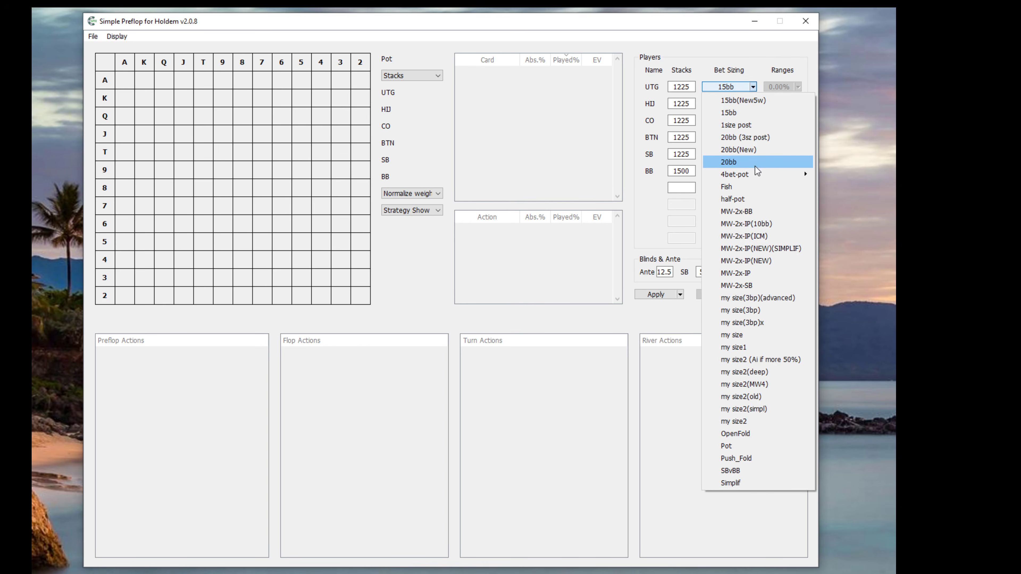
{"action": "mouse_move", "coordinate": [763, 177]}
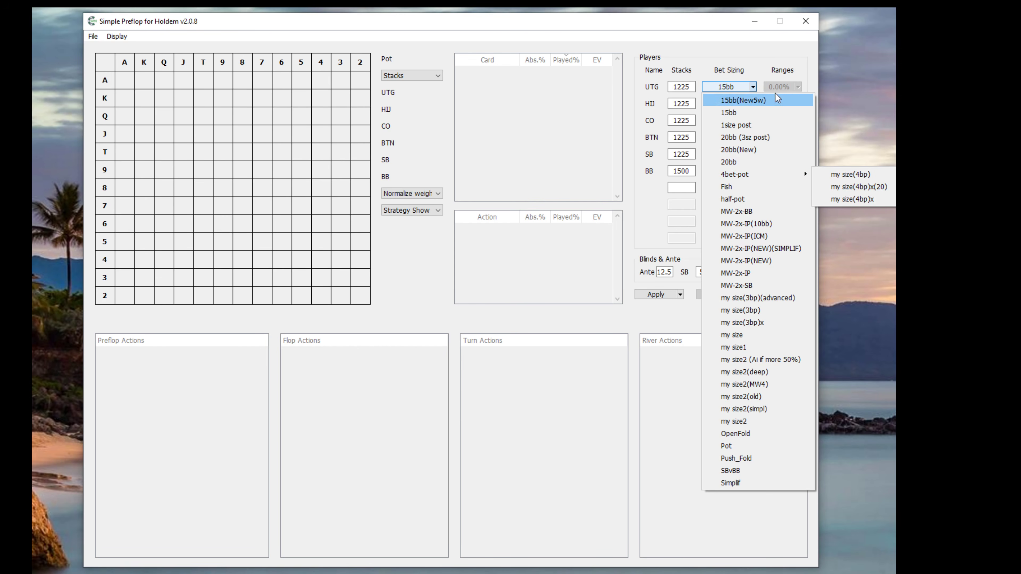
{"action": "left_click", "coordinate": [723, 47]}
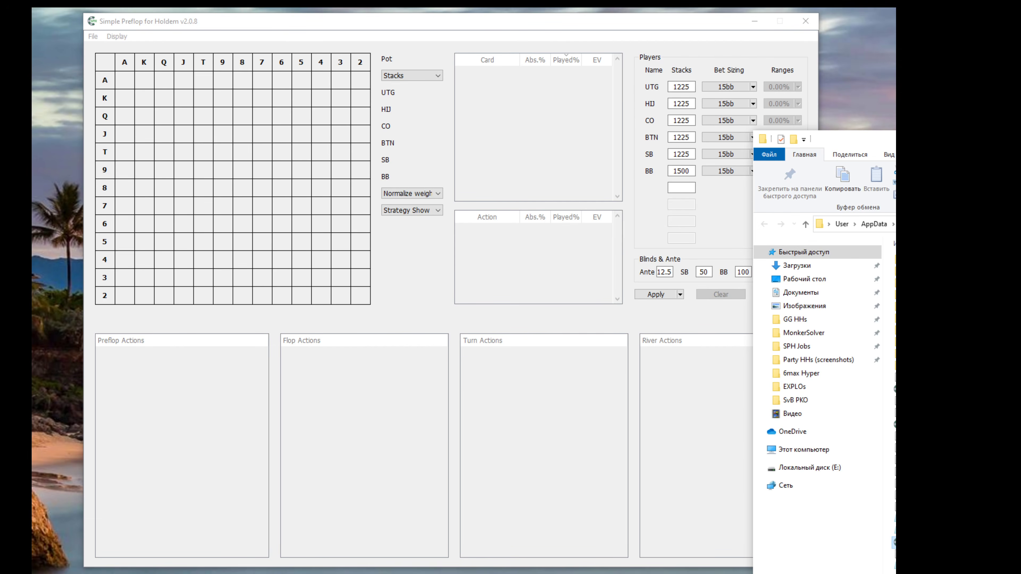
- In File Explorer, look through SimplePreflopHoldem's BetSizings folder and its 4bet-pot subfolder, and close the window
{"action": "left_click_drag", "start_coordinate": [1020, 144], "coordinate": [449, 65]}
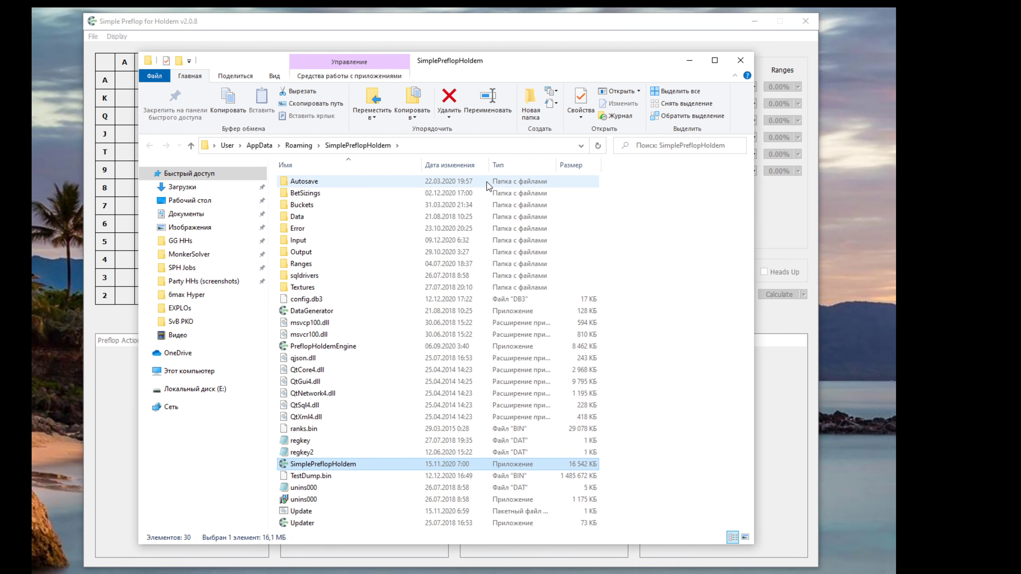
{"action": "left_click", "coordinate": [145, 174]}
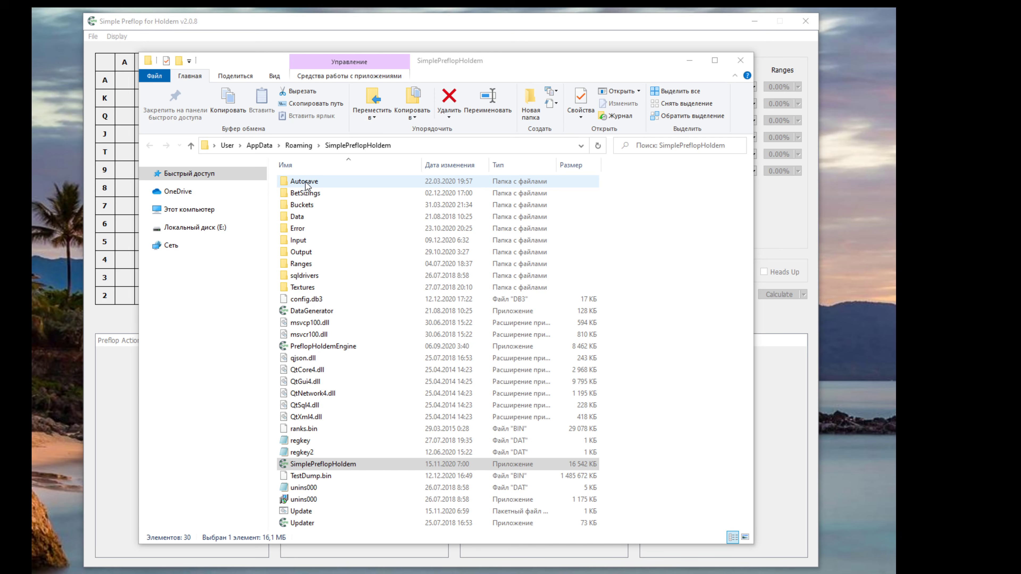
{"action": "left_click", "coordinate": [309, 195]}
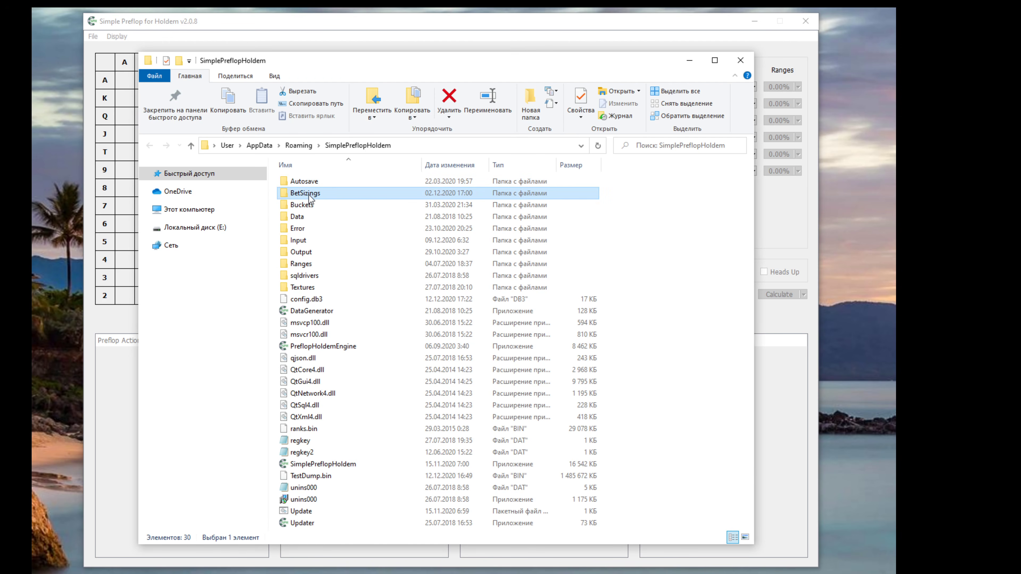
{"action": "double_click", "coordinate": [316, 195]}
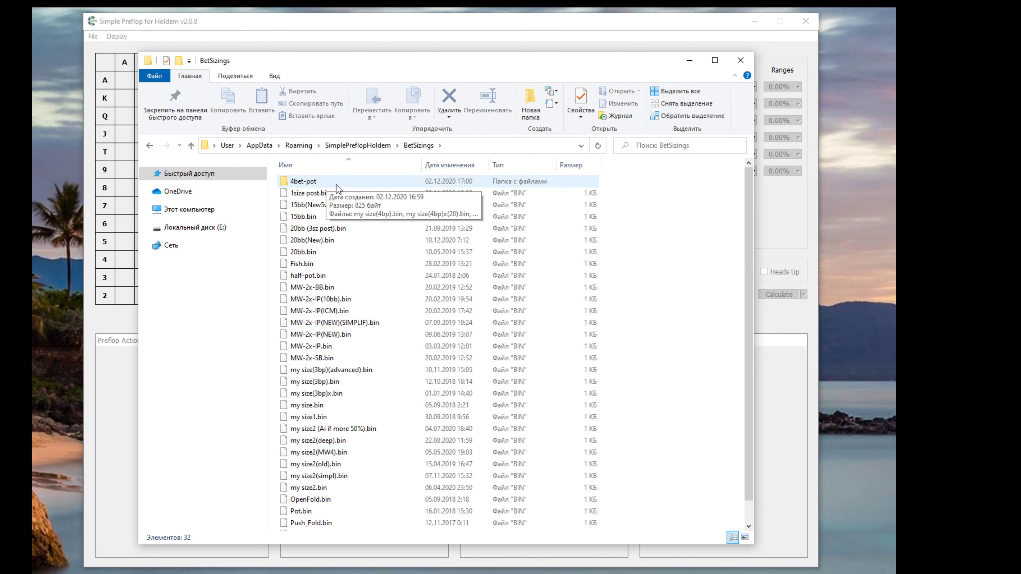
{"action": "double_click", "coordinate": [319, 181]}
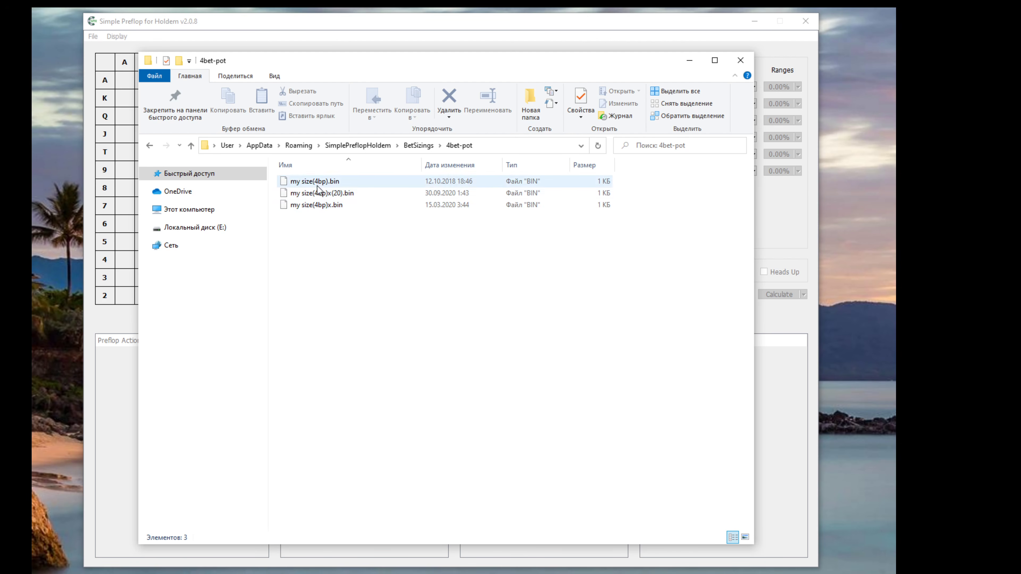
{"action": "left_click", "coordinate": [418, 145]}
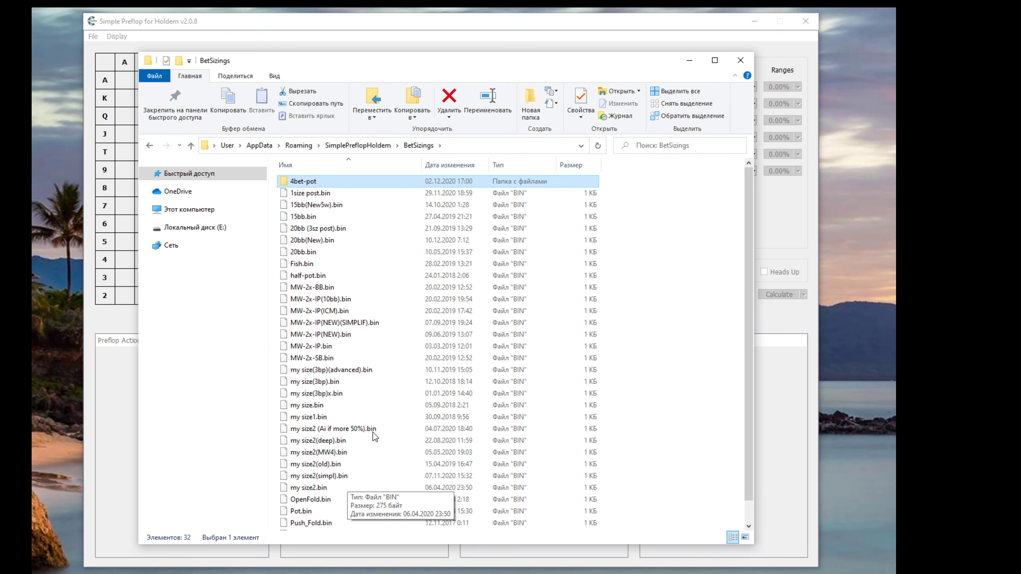
{"action": "left_click", "coordinate": [740, 69]}
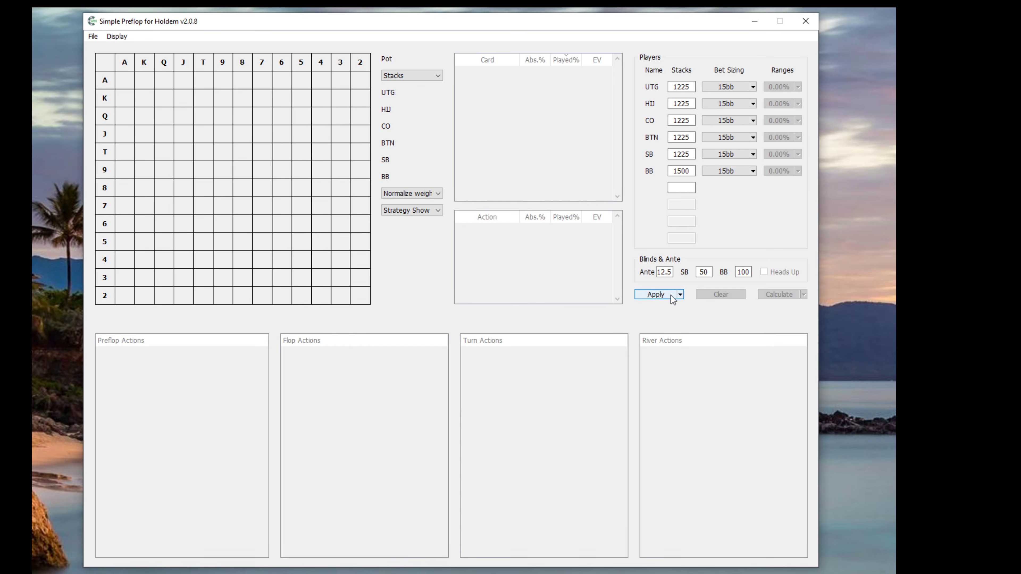
- Try building the standard game tree, check the fold branches from UTG through CO, and clear the tree
{"action": "left_click", "coordinate": [656, 294]}
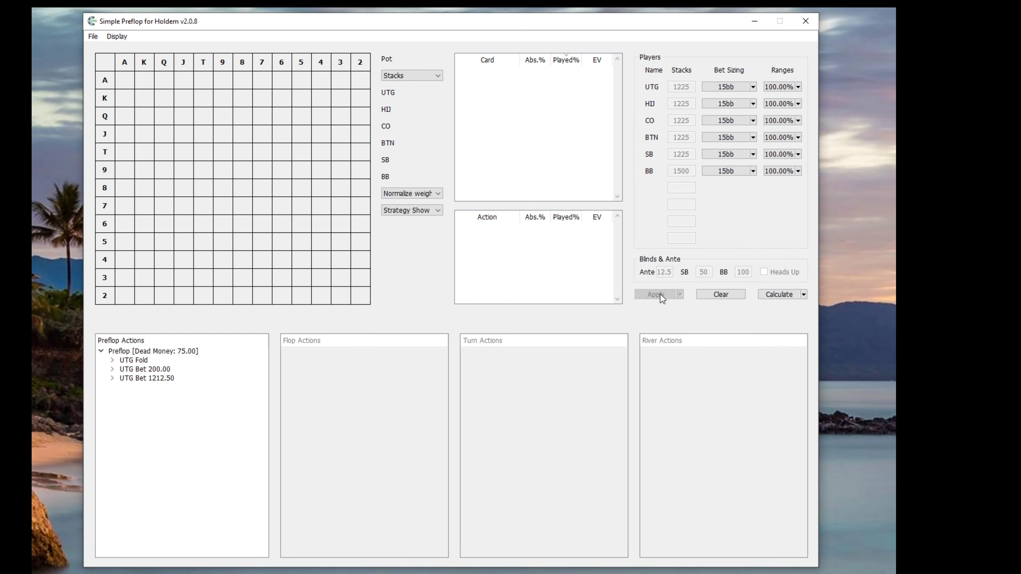
{"action": "left_click", "coordinate": [113, 361]}
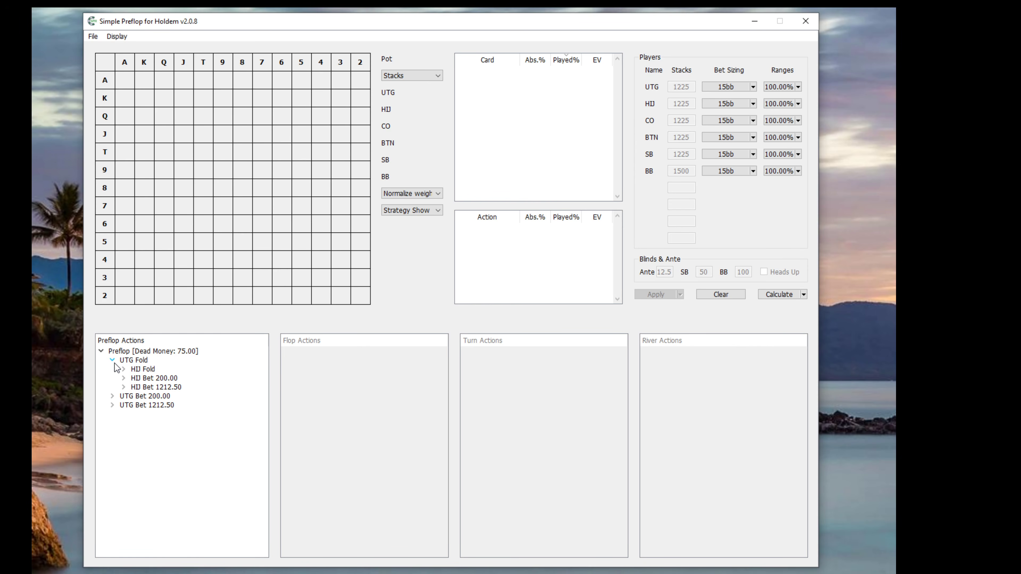
{"action": "left_click", "coordinate": [124, 369]}
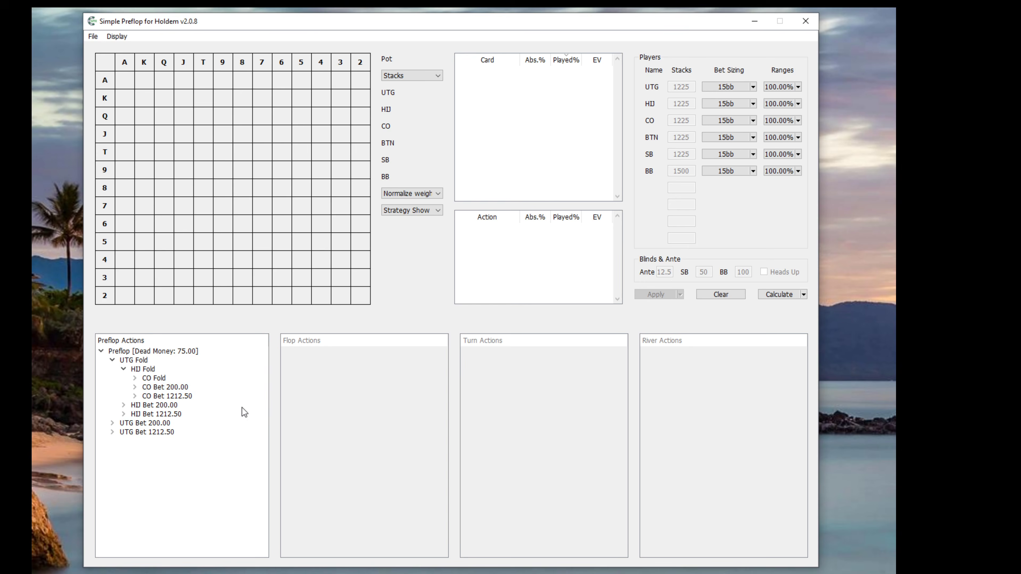
{"action": "left_click", "coordinate": [135, 378]}
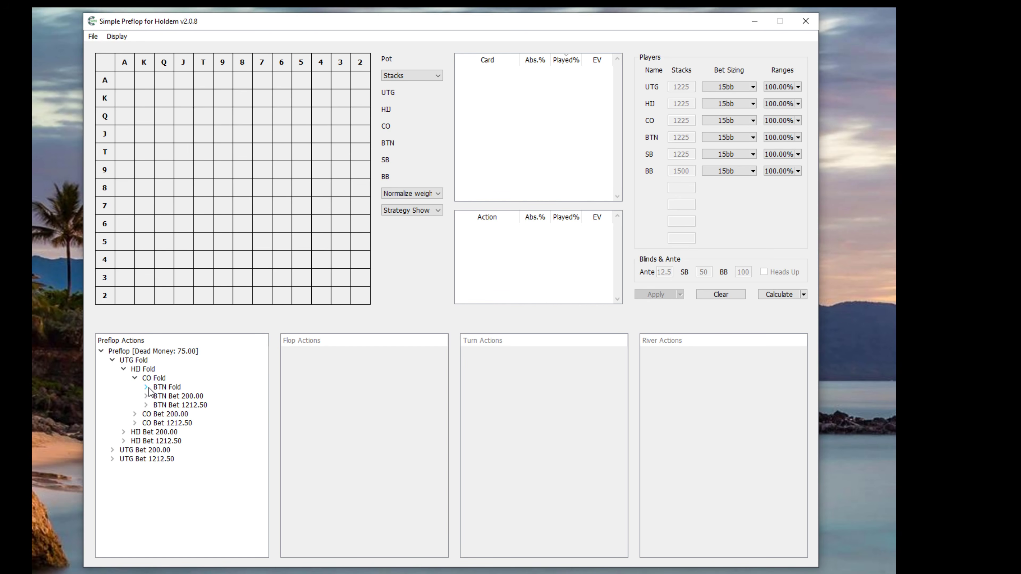
{"action": "left_click", "coordinate": [113, 361]}
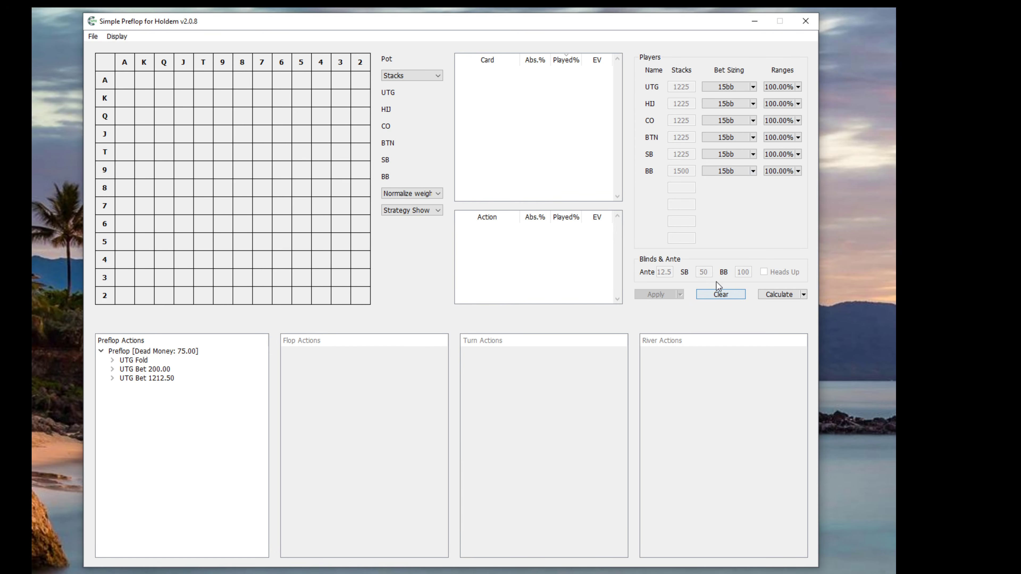
{"action": "left_click", "coordinate": [718, 295]}
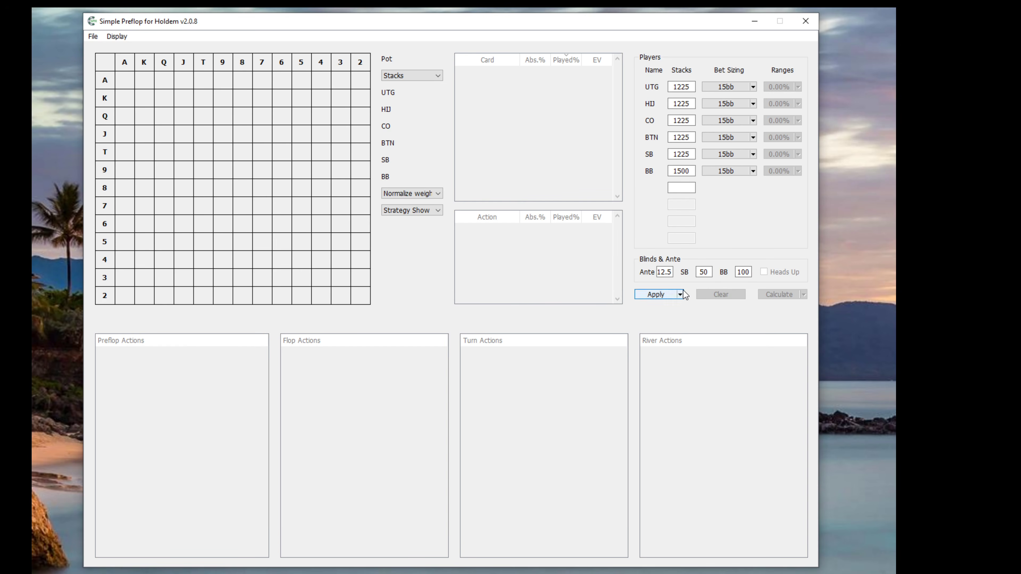
- Build the game tree with the Postflop Check-Check option
{"action": "left_click", "coordinate": [700, 273]}
{"action": "left_click", "coordinate": [680, 294]}
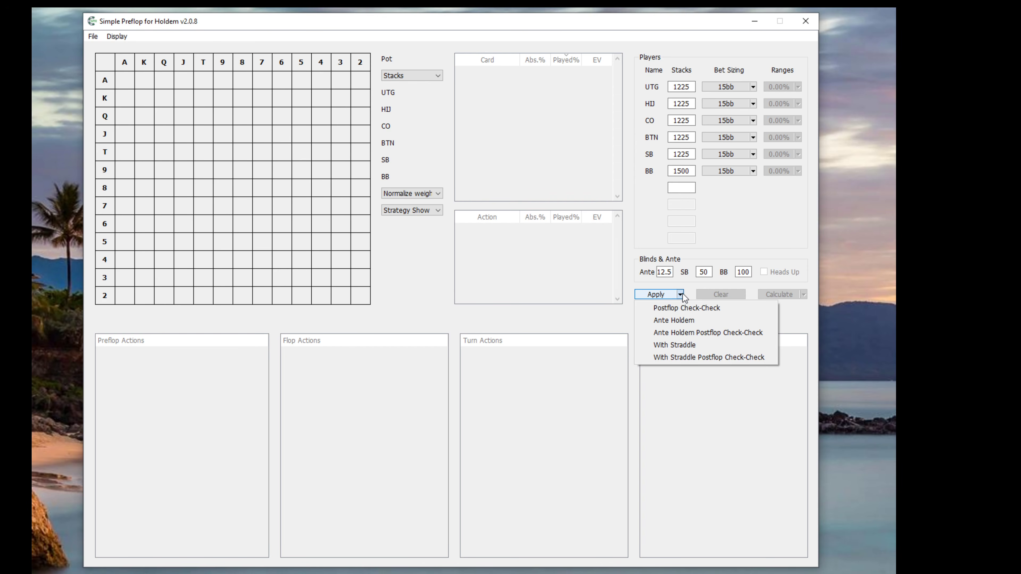
{"action": "left_click", "coordinate": [708, 307]}
- Expand the preflop fold branches from UTG through BTN and the SB Call 100.00 branch
{"action": "left_click", "coordinate": [112, 360]}
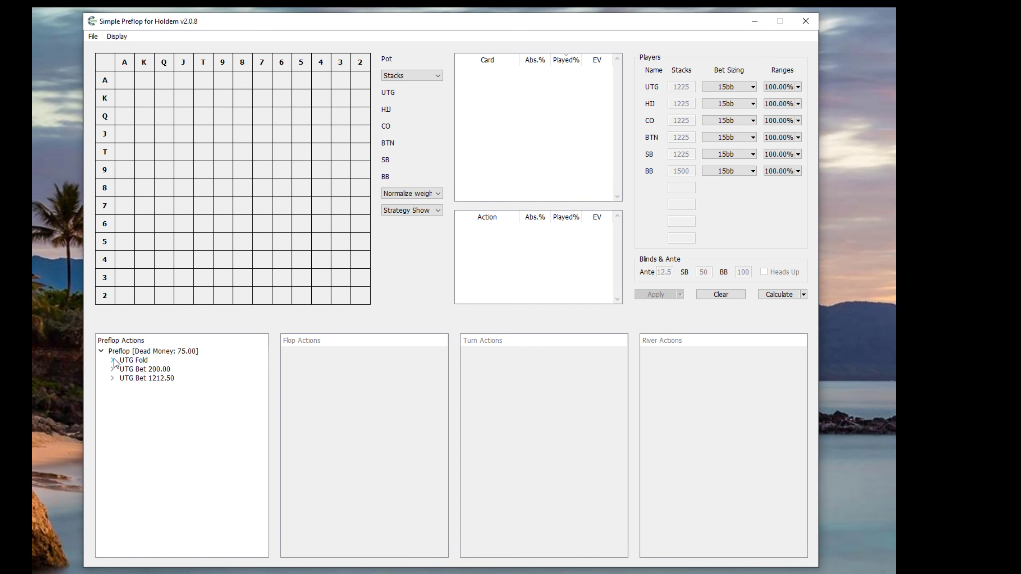
{"action": "left_click", "coordinate": [123, 369]}
{"action": "left_click", "coordinate": [133, 378]}
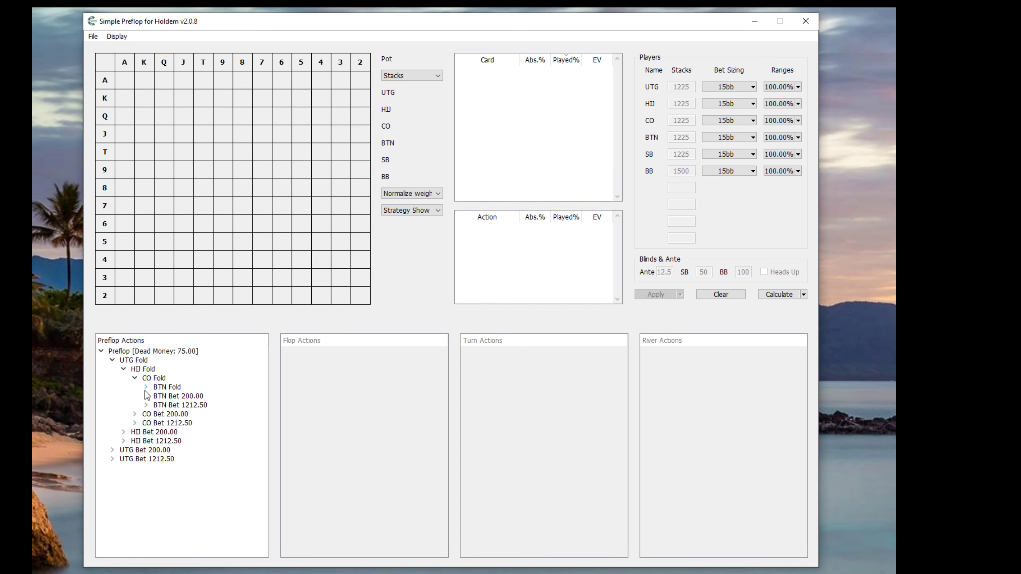
{"action": "left_click", "coordinate": [145, 388]}
{"action": "left_click", "coordinate": [158, 396]}
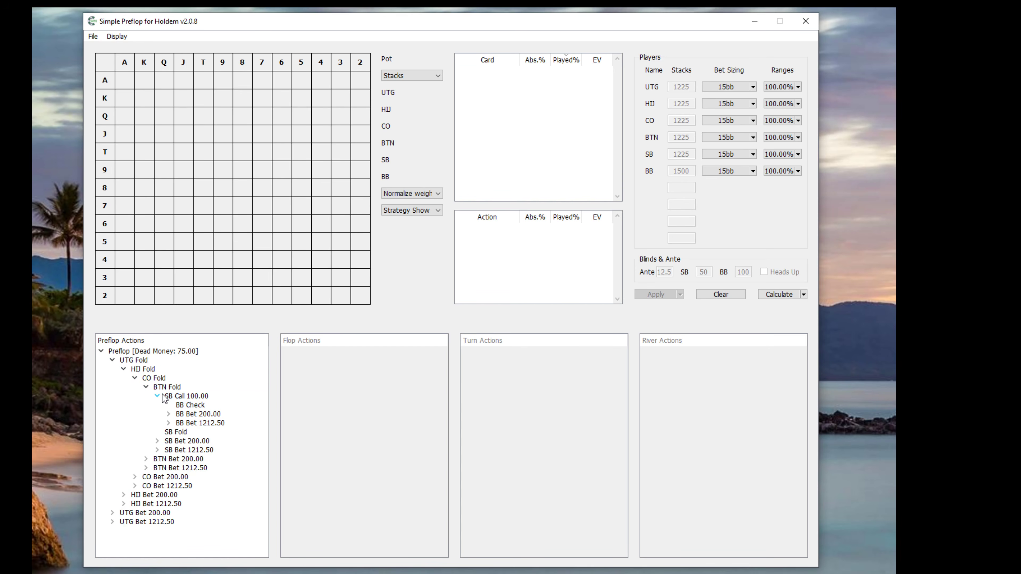
- Follow the line after SB's call and BB's check through the flop and turn checks to the river, and collapse the SB call
{"action": "left_click", "coordinate": [211, 407]}
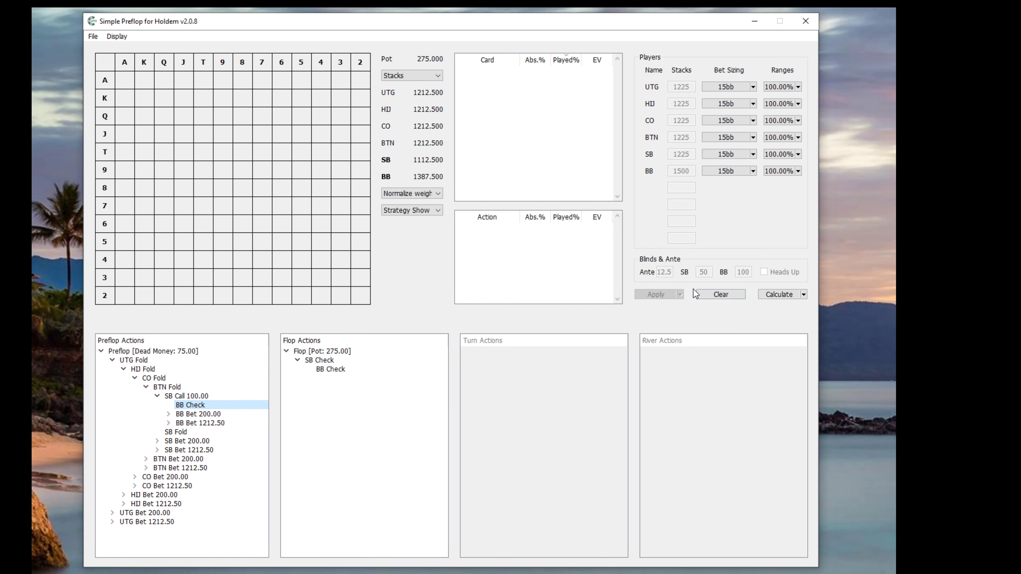
{"action": "left_click", "coordinate": [330, 369]}
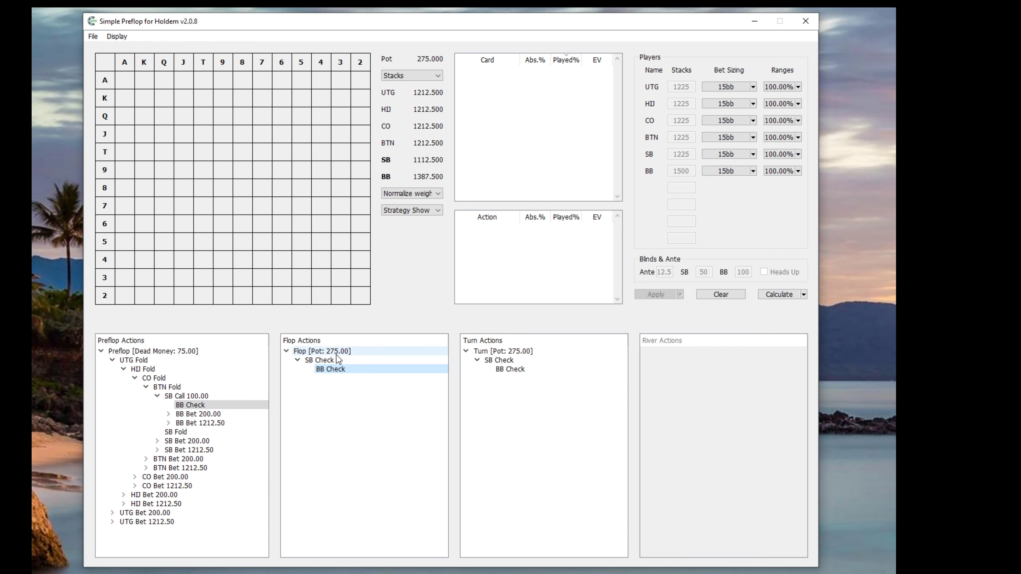
{"action": "left_click", "coordinate": [248, 405]}
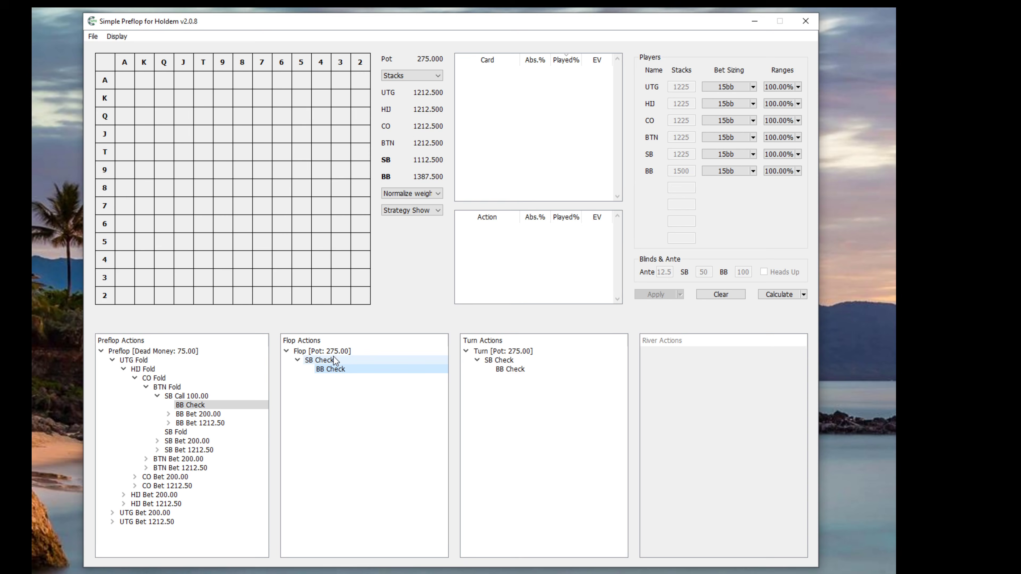
{"action": "left_click", "coordinate": [340, 370]}
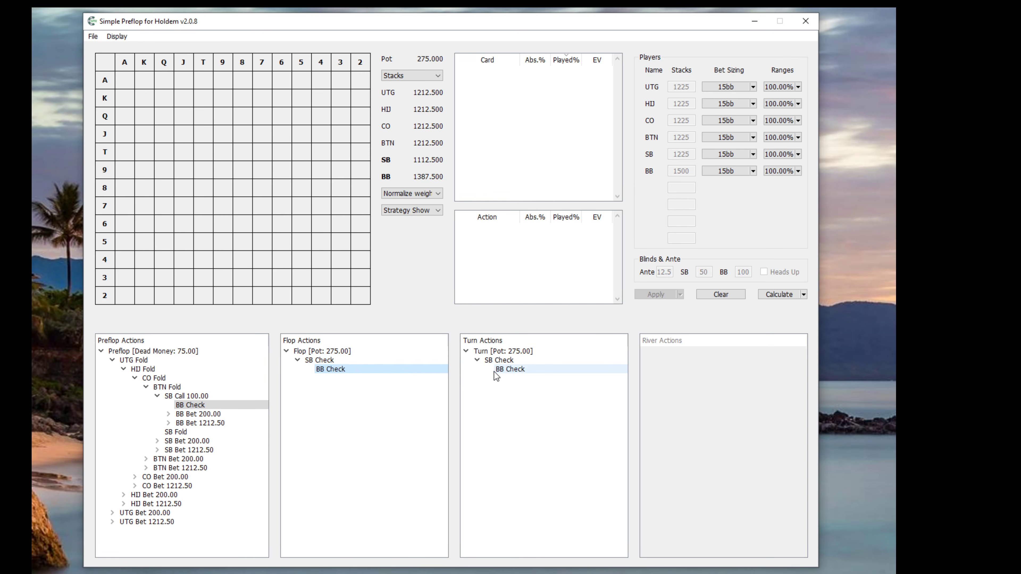
{"action": "left_click", "coordinate": [498, 368]}
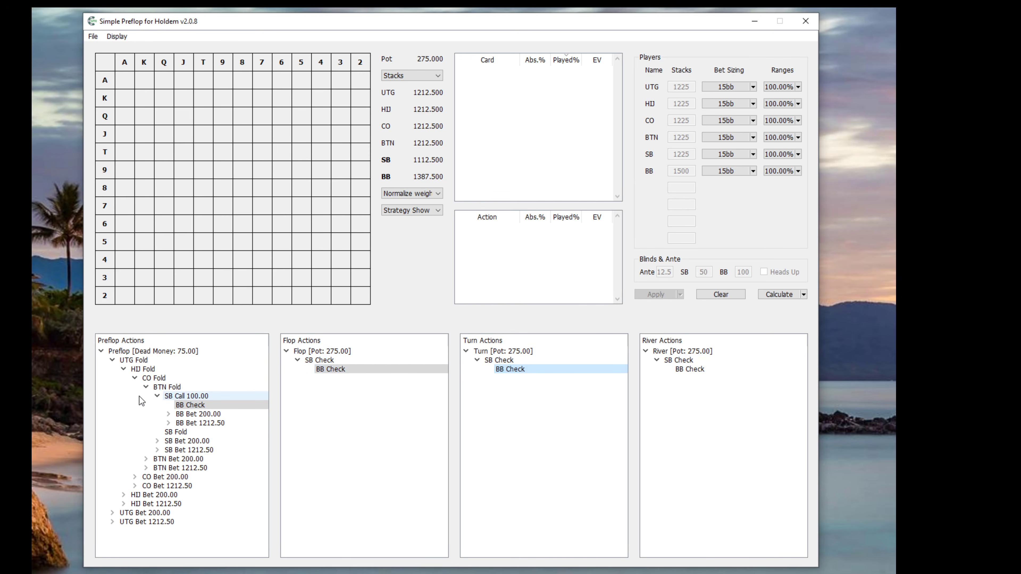
{"action": "left_click", "coordinate": [156, 396]}
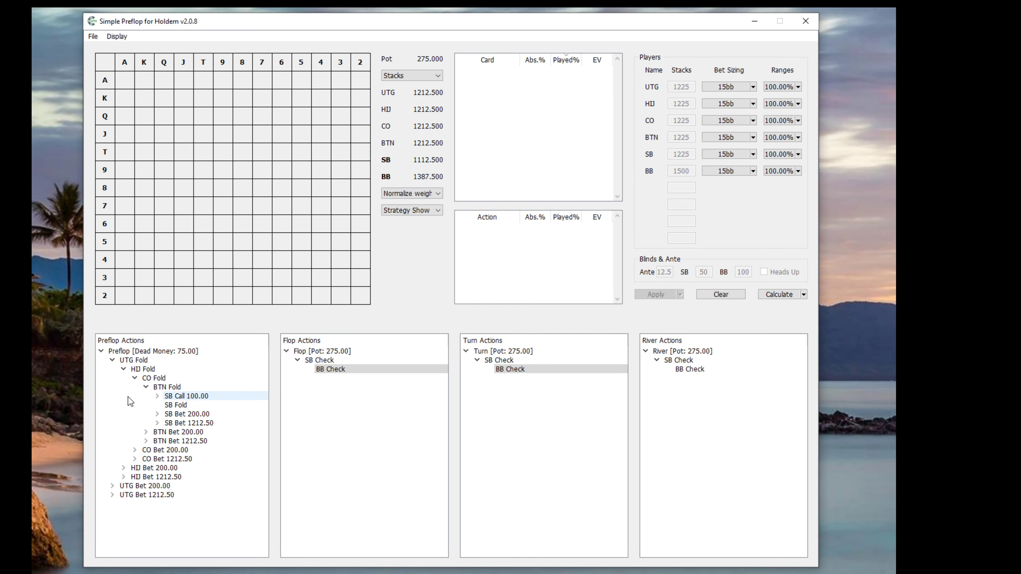
- Add a CO bet of 500 under the HIJ Fold node and select the new node
{"action": "left_click", "coordinate": [135, 378]}
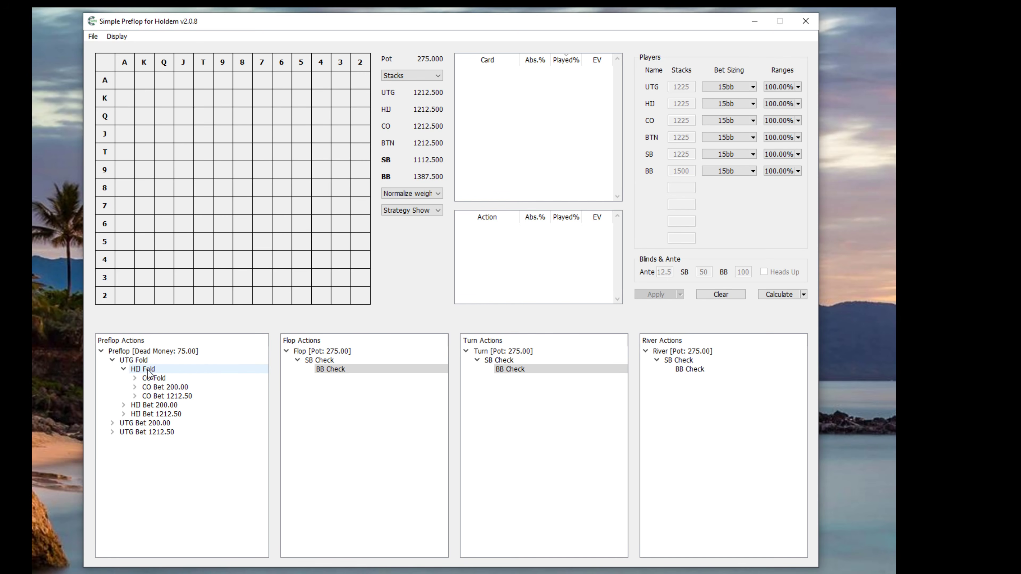
{"action": "right_click", "coordinate": [154, 371]}
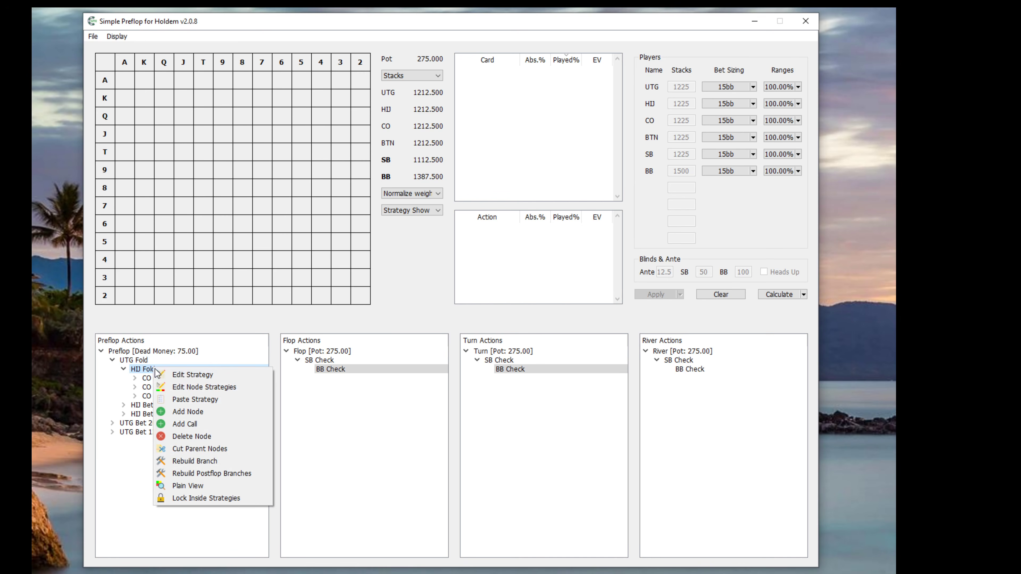
{"action": "left_click", "coordinate": [198, 414]}
{"action": "key", "text": "BackSpace"}
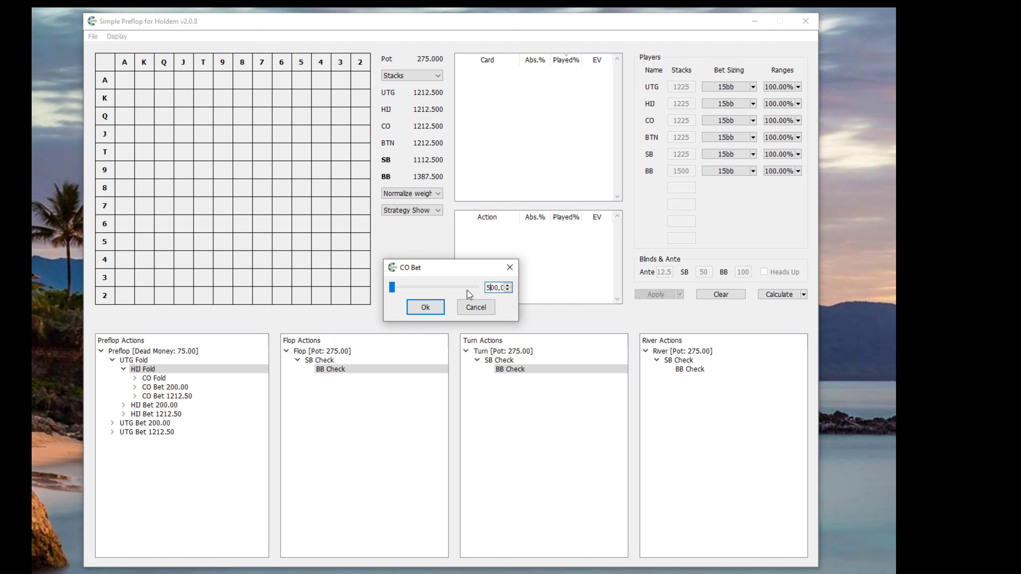
{"action": "type", "text": "5"}
{"action": "key", "text": "Return"}
{"action": "left_click", "coordinate": [185, 400]}
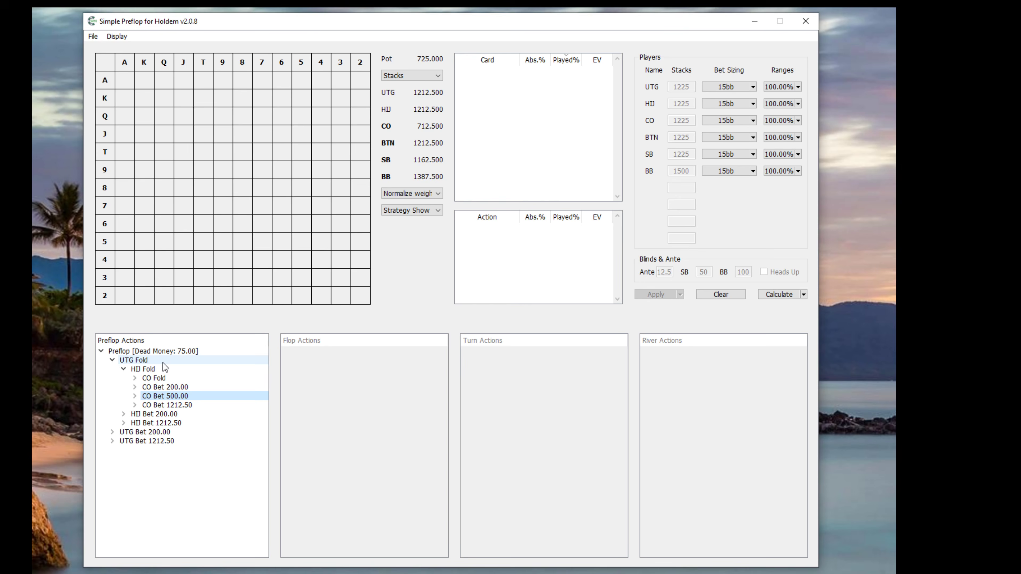
{"action": "right_click", "coordinate": [153, 368]}
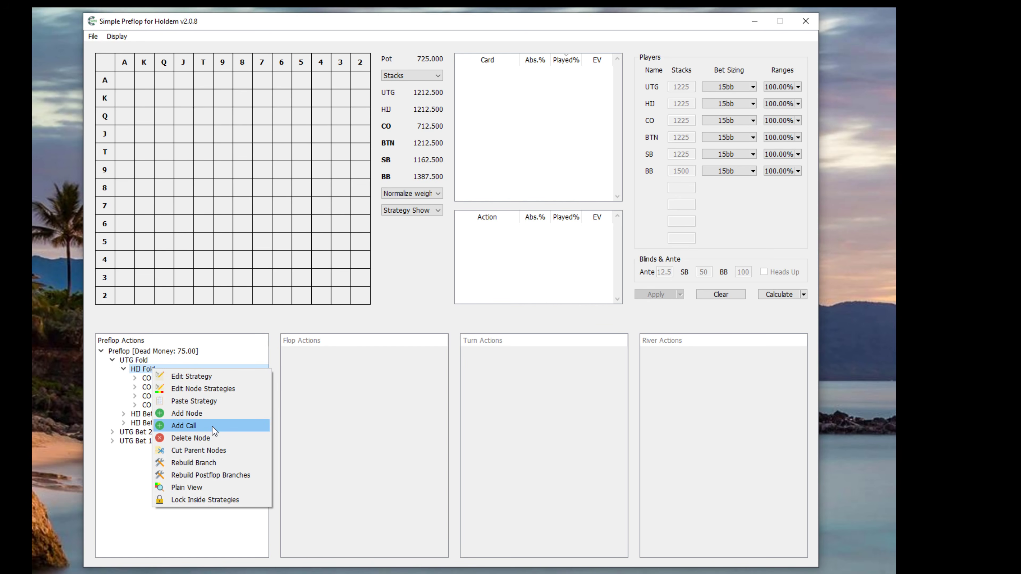
{"action": "left_click", "coordinate": [385, 432]}
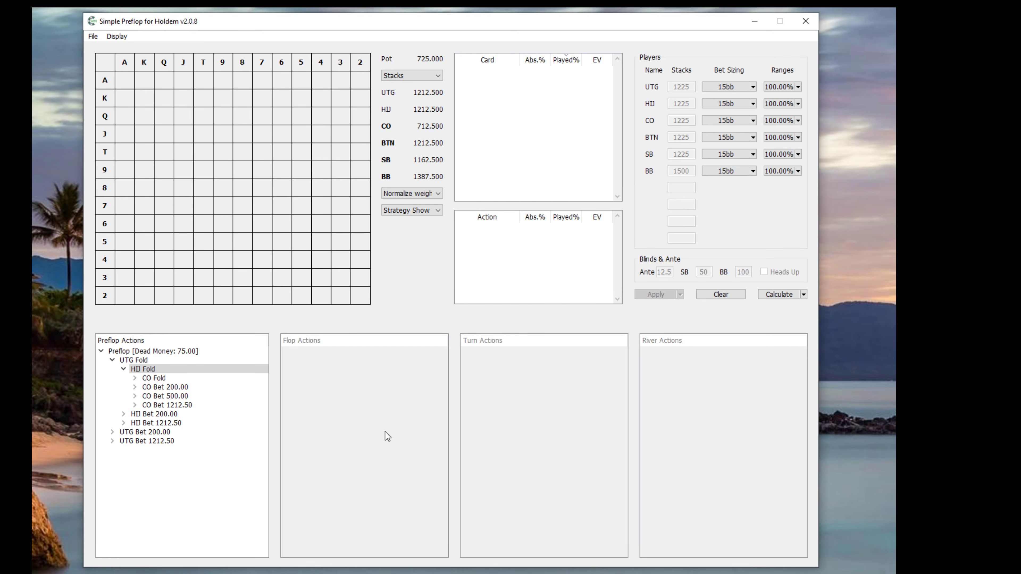
- Follow the preflop folds from UTG through BTN and SB Call 100.00 to open the BB Check node
{"action": "left_click", "coordinate": [161, 367]}
{"action": "left_click", "coordinate": [135, 378]}
{"action": "left_click", "coordinate": [146, 387]}
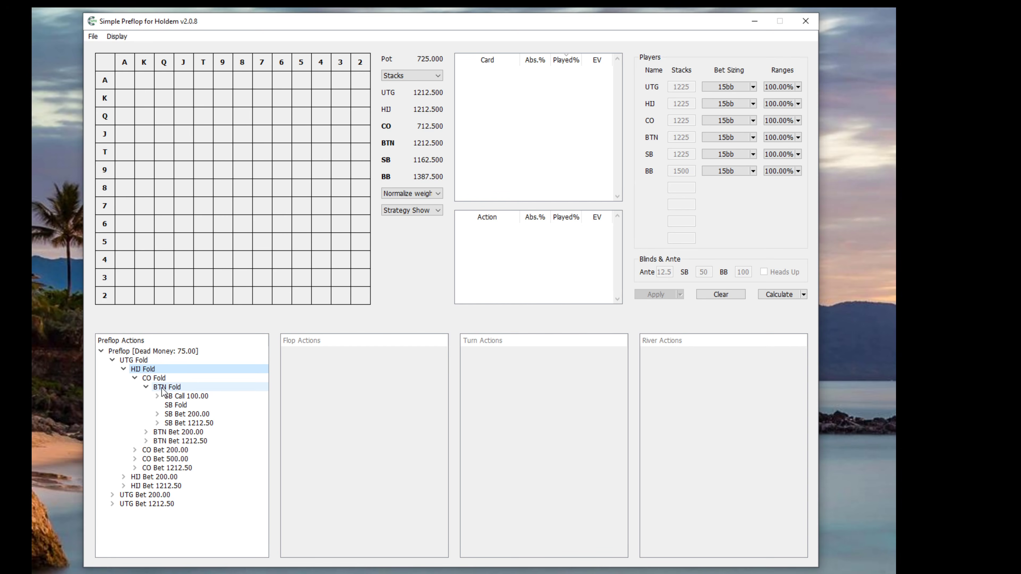
{"action": "left_click", "coordinate": [144, 387]}
{"action": "left_click", "coordinate": [136, 379]}
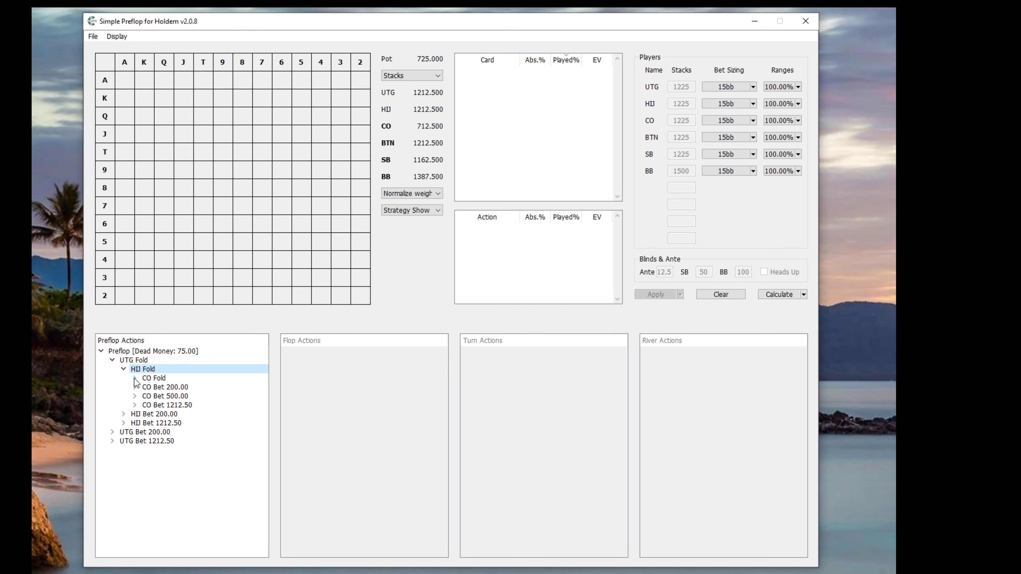
{"action": "left_click", "coordinate": [135, 378]}
{"action": "left_click", "coordinate": [146, 387]}
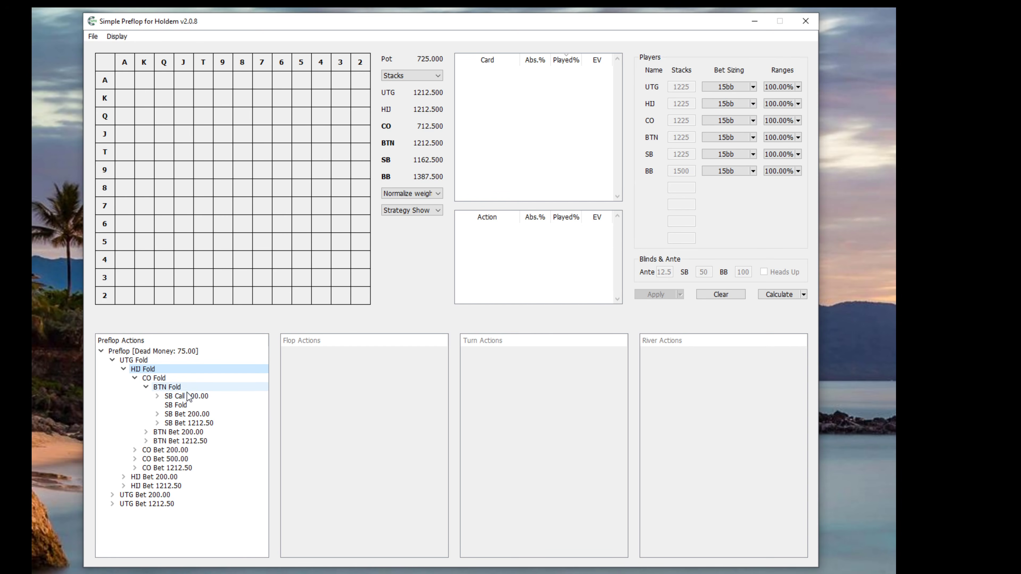
{"action": "left_click", "coordinate": [158, 397]}
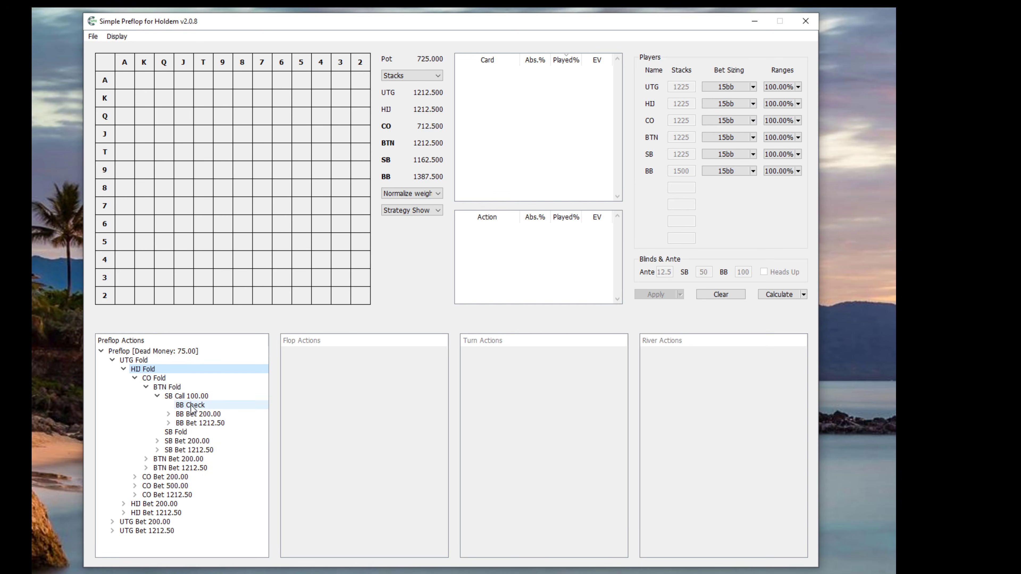
{"action": "left_click", "coordinate": [205, 405]}
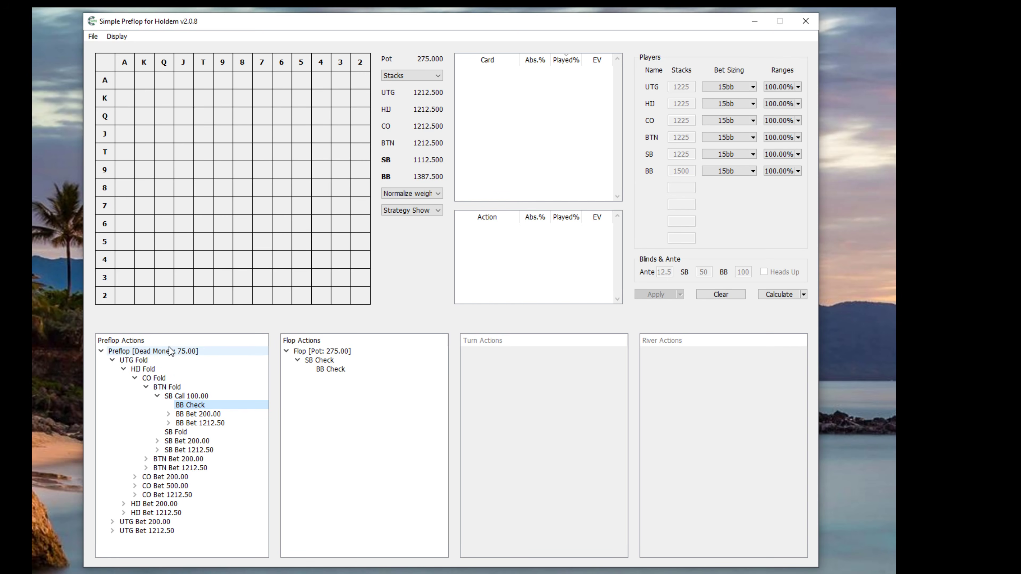
- Rebuild the flop branch after SB's call and BB's check, and expand its SB Check node
{"action": "right_click", "coordinate": [342, 352]}
{"action": "left_click", "coordinate": [397, 369]}
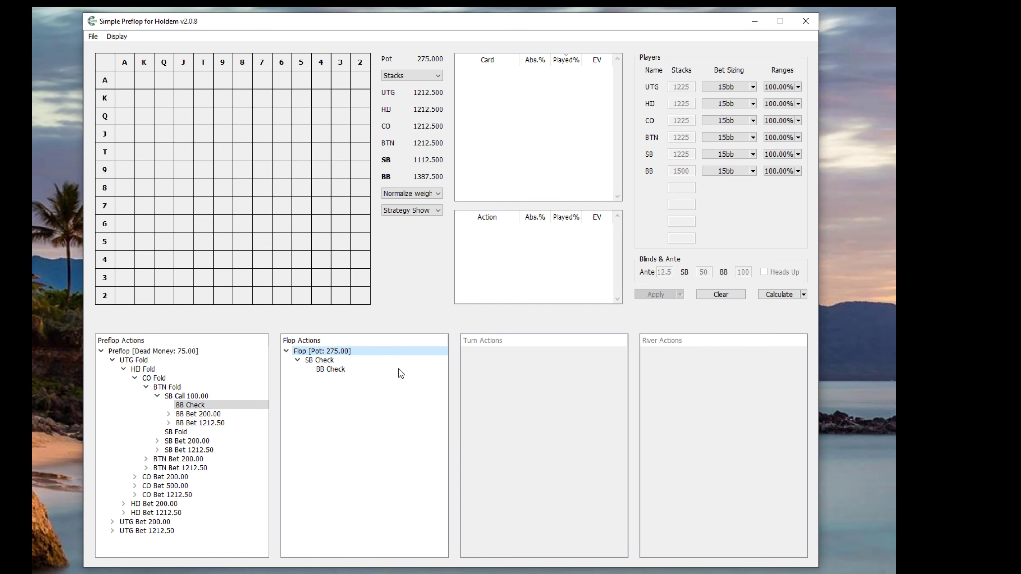
{"action": "left_click", "coordinate": [298, 360]}
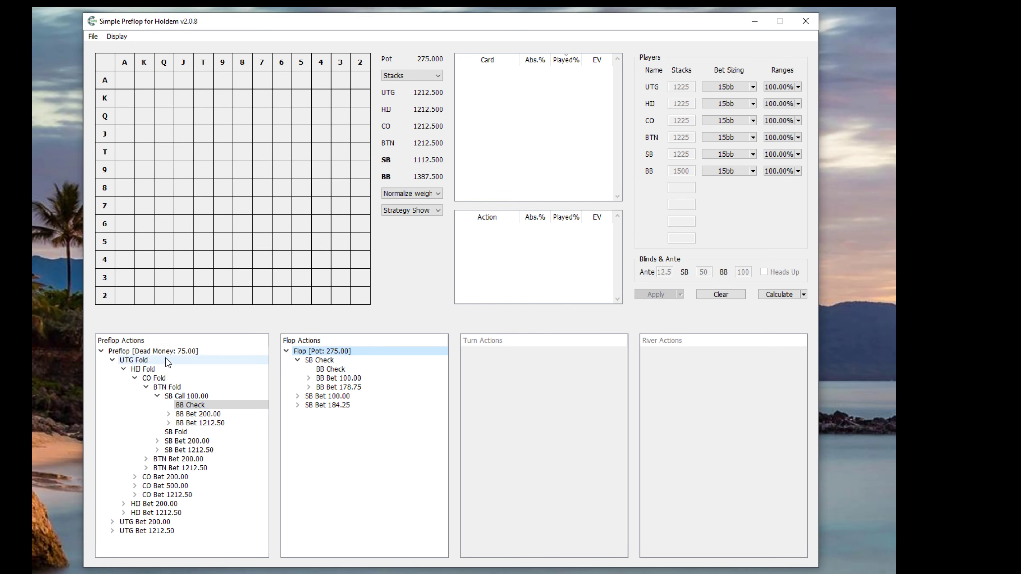
- Rebuild the postflop branches for the entire preflop tree and inspect the flop after BTN Bet 200.00, SB Fold and BB Call 200.00
{"action": "right_click", "coordinate": [182, 352]}
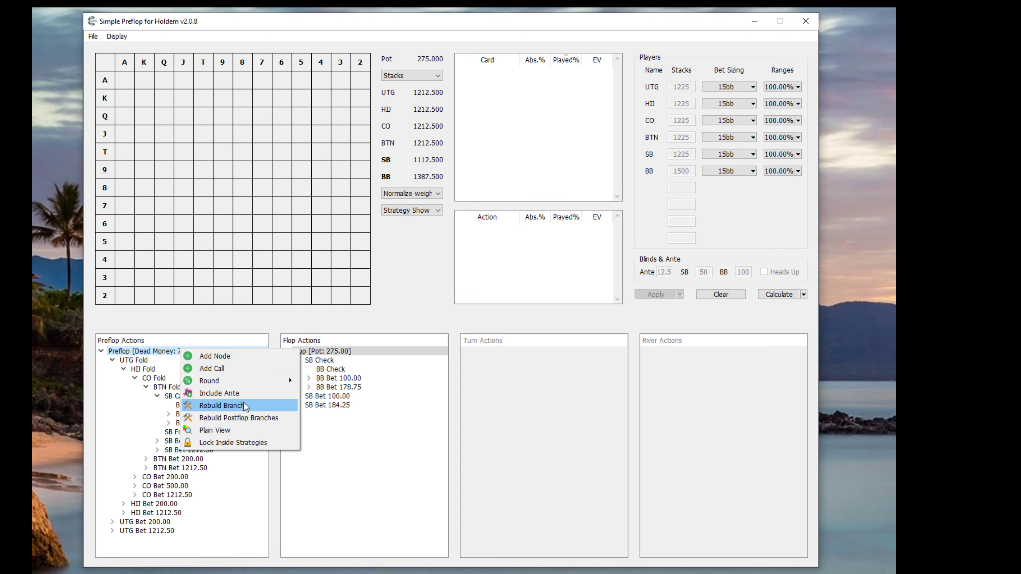
{"action": "left_click", "coordinate": [249, 419]}
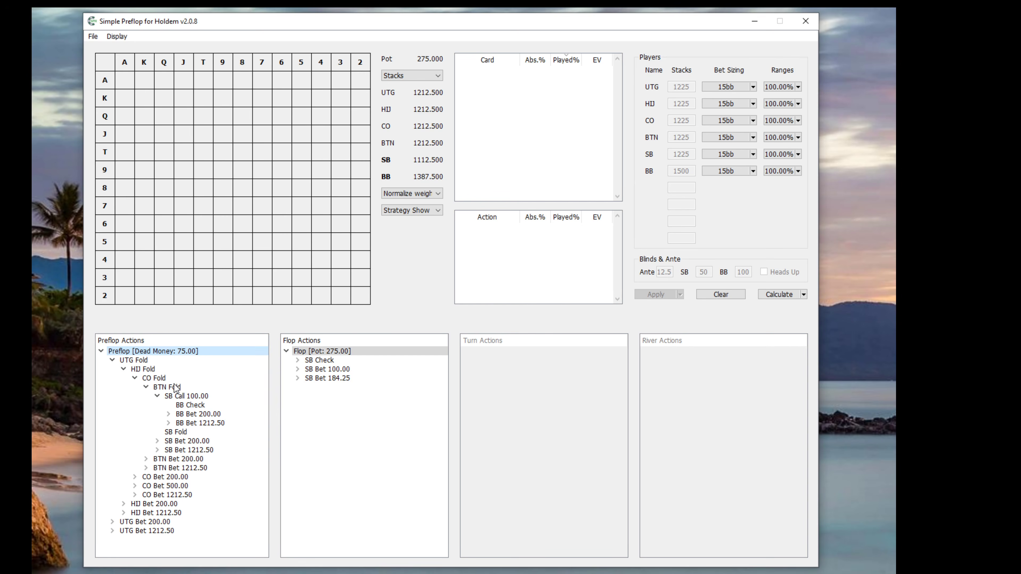
{"action": "left_click", "coordinate": [147, 388]}
{"action": "left_click", "coordinate": [146, 395]}
{"action": "left_click", "coordinate": [157, 413]}
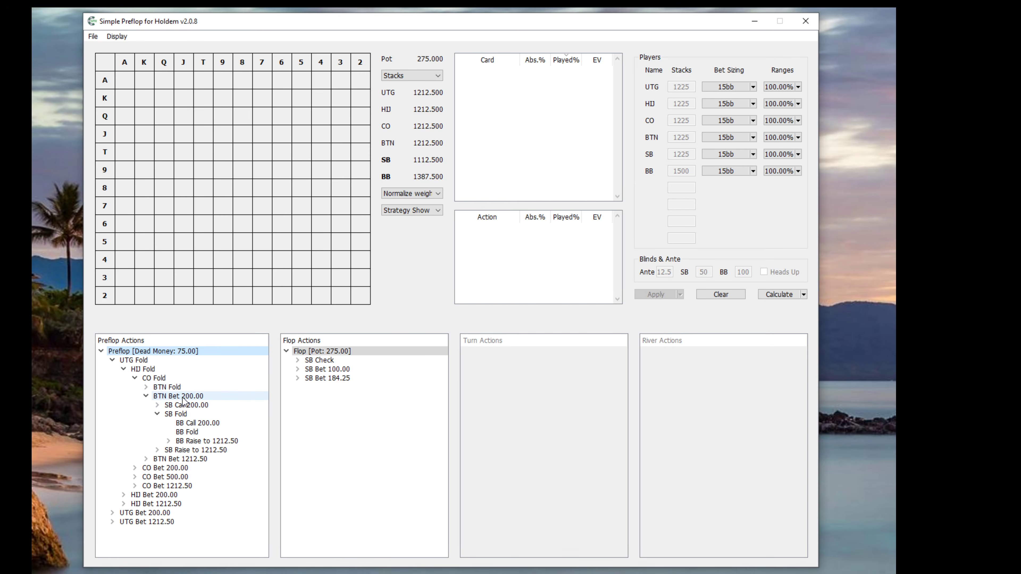
{"action": "left_click", "coordinate": [199, 423]}
{"action": "left_click", "coordinate": [298, 361]}
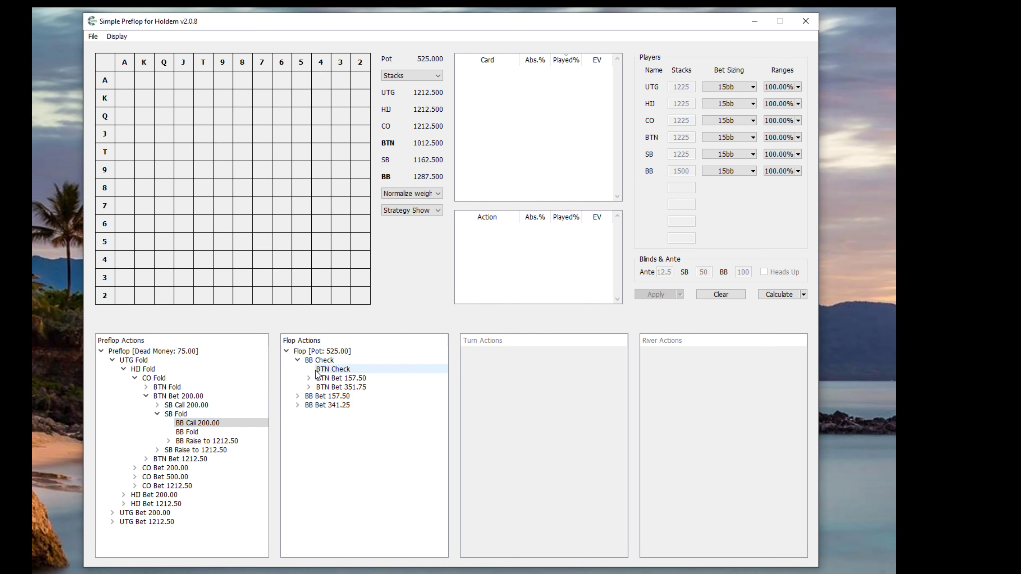
- Clear the game tree and set the ante to 1, the small blind to 0 and the big blind to 1
{"action": "left_click", "coordinate": [112, 360]}
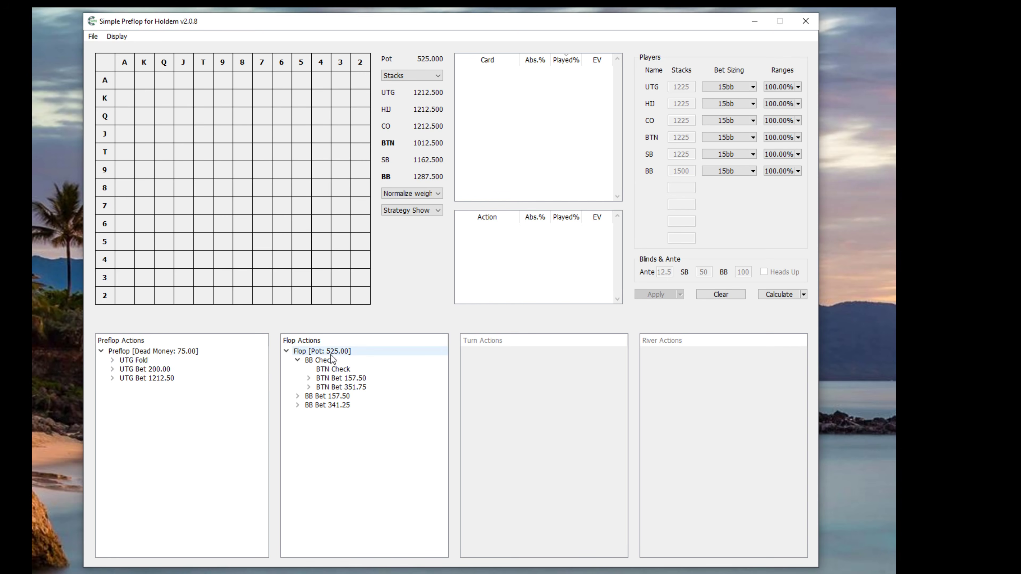
{"action": "left_click", "coordinate": [715, 294]}
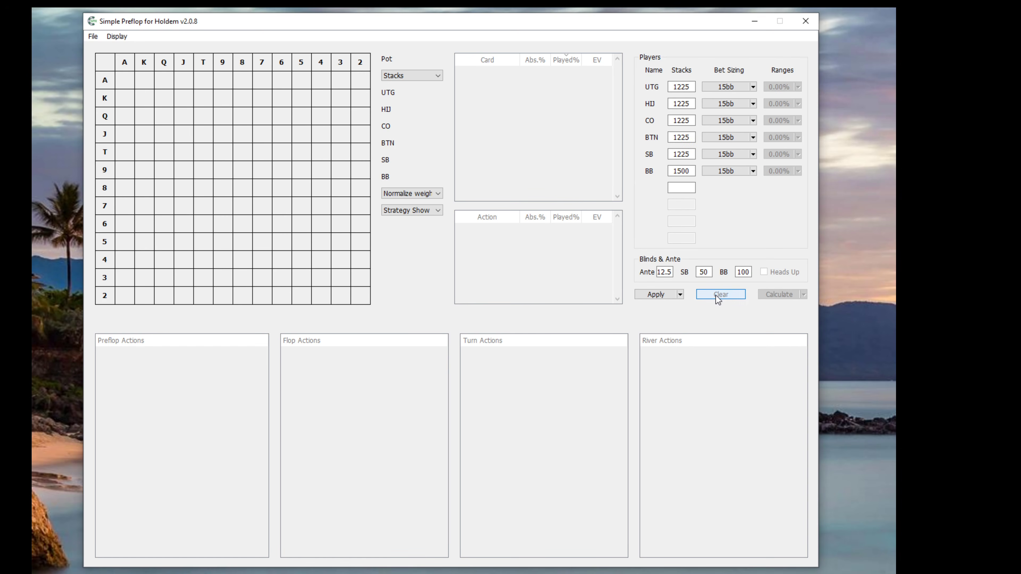
{"action": "left_click", "coordinate": [680, 295]}
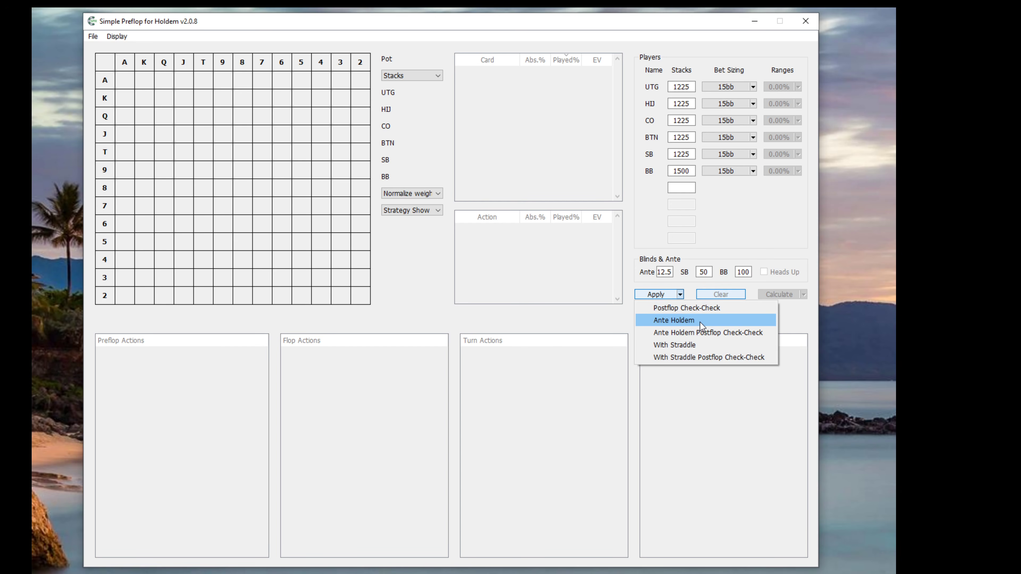
{"action": "left_click", "coordinate": [751, 276]}
{"action": "double_click", "coordinate": [751, 276]}
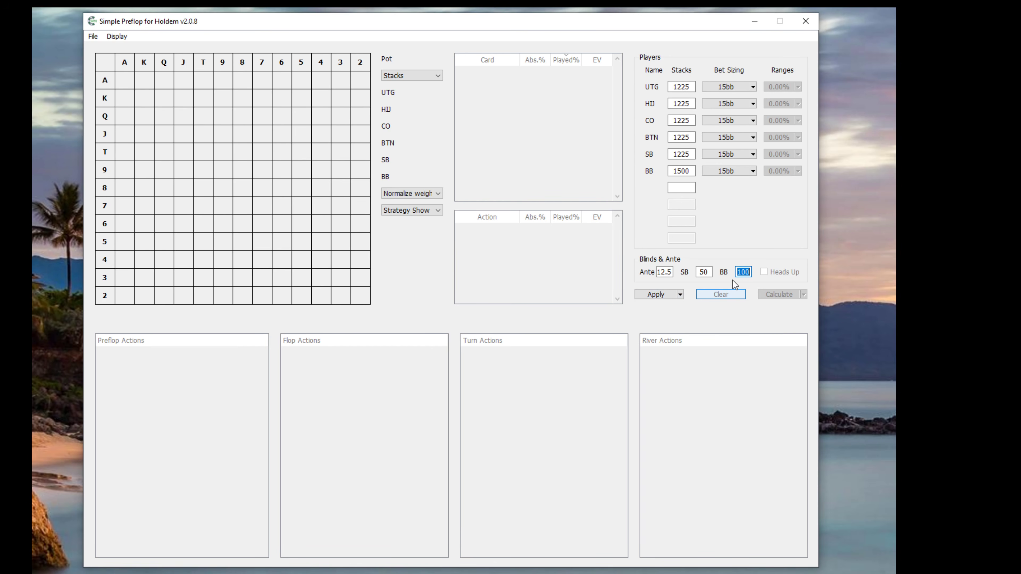
{"action": "double_click", "coordinate": [661, 272]}
{"action": "type", "text": "1"}
{"action": "double_click", "coordinate": [707, 272]}
{"action": "type", "text": "0"}
{"action": "key", "text": "Tab"}
{"action": "type", "text": "1"}
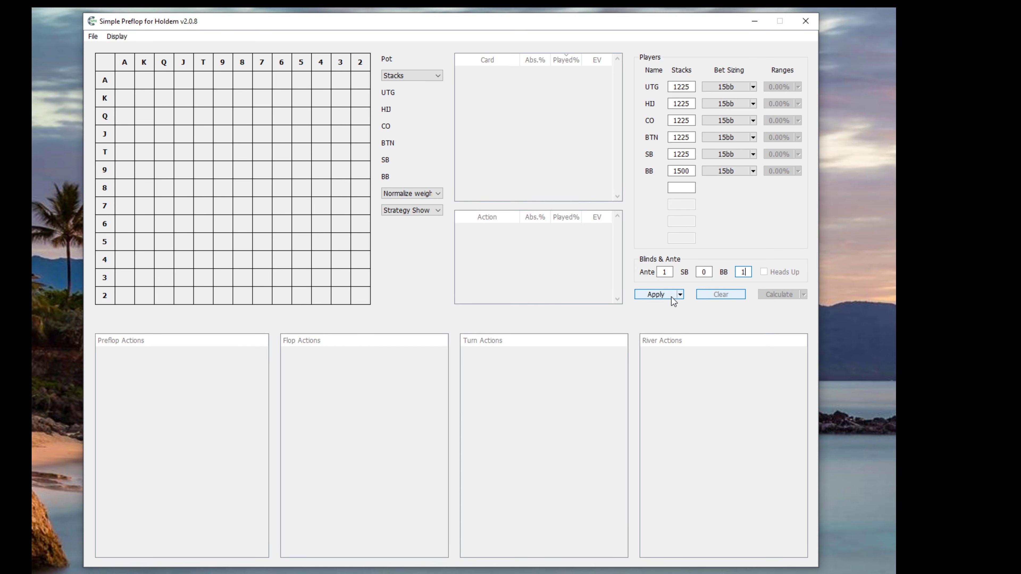
- Build the game tree with the Ante Holdem option, using an ante of 100, SB 0 and BB 100
{"action": "left_click", "coordinate": [681, 294]}
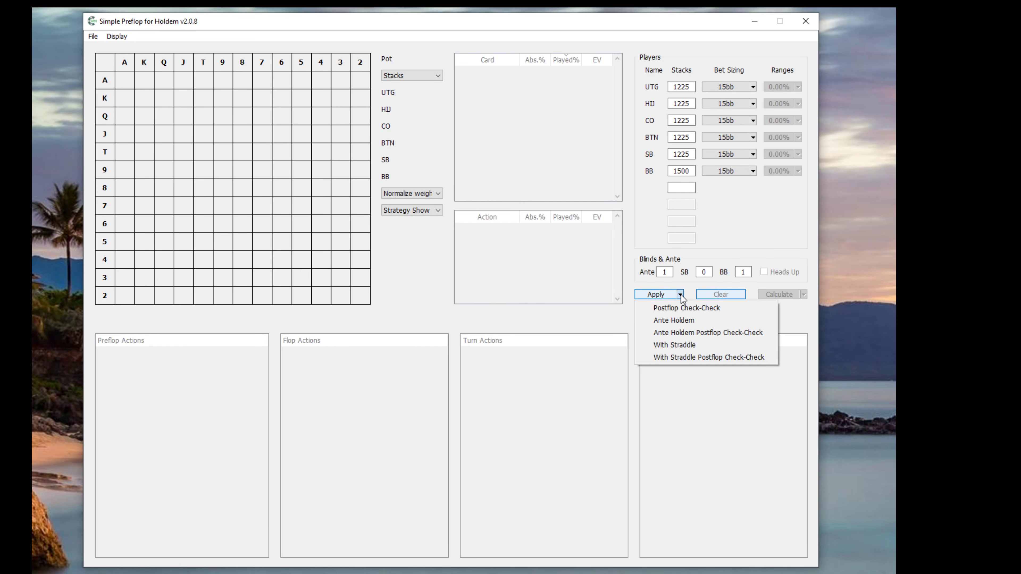
{"action": "left_click", "coordinate": [690, 321]}
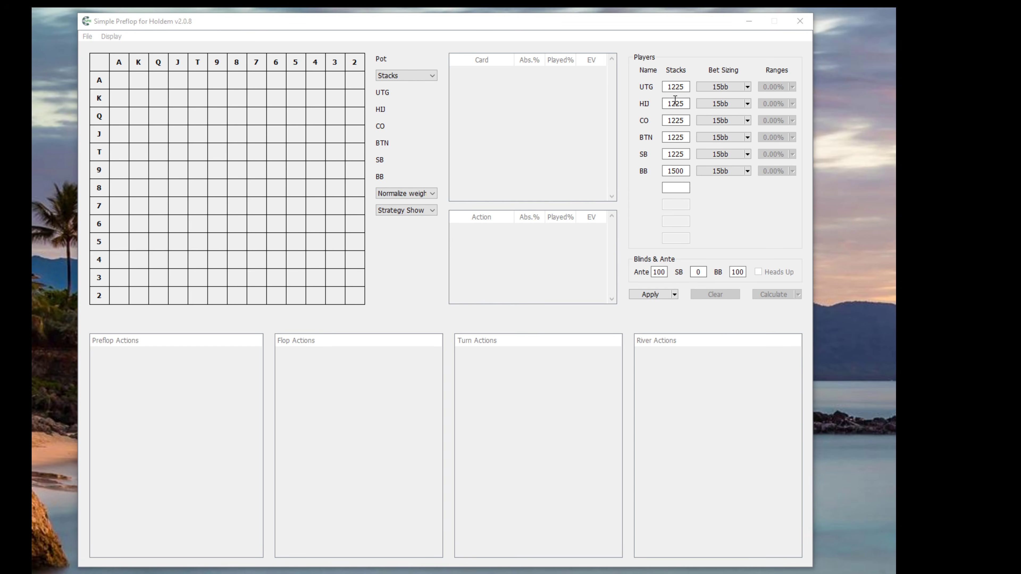
{"action": "double_click", "coordinate": [682, 86]}
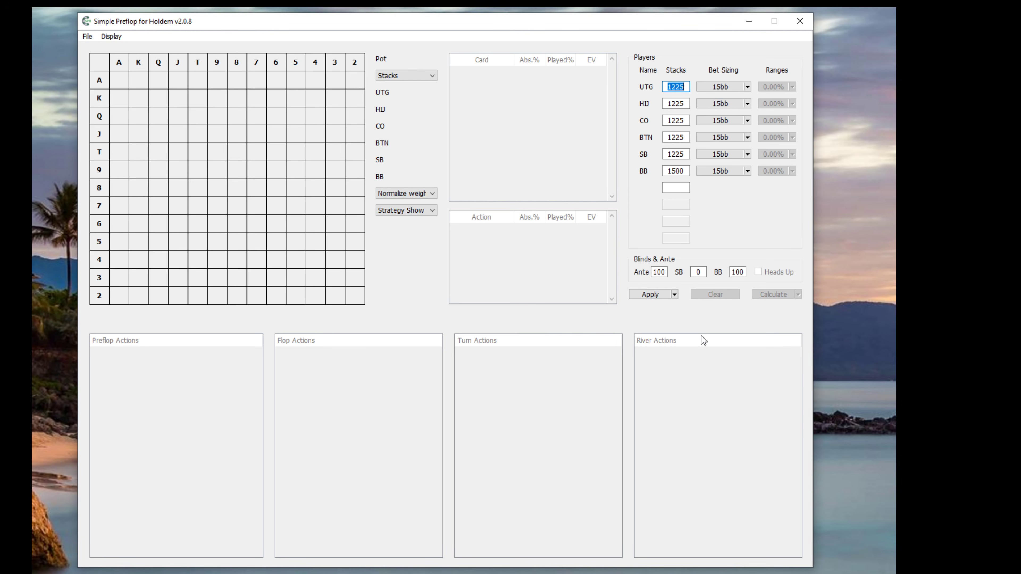
{"action": "left_click", "coordinate": [654, 272]}
{"action": "left_click", "coordinate": [675, 295]}
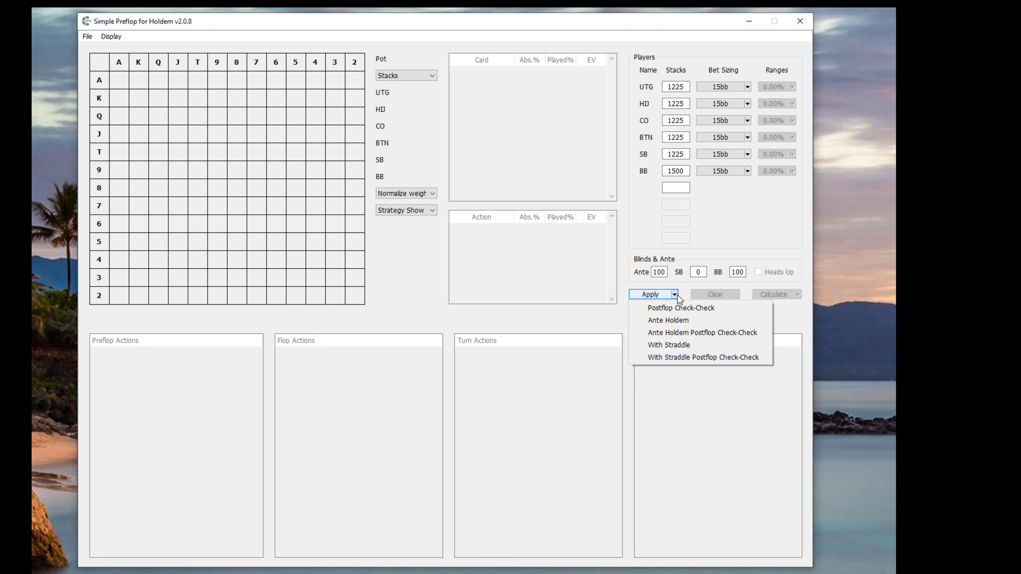
{"action": "left_click", "coordinate": [682, 319]}
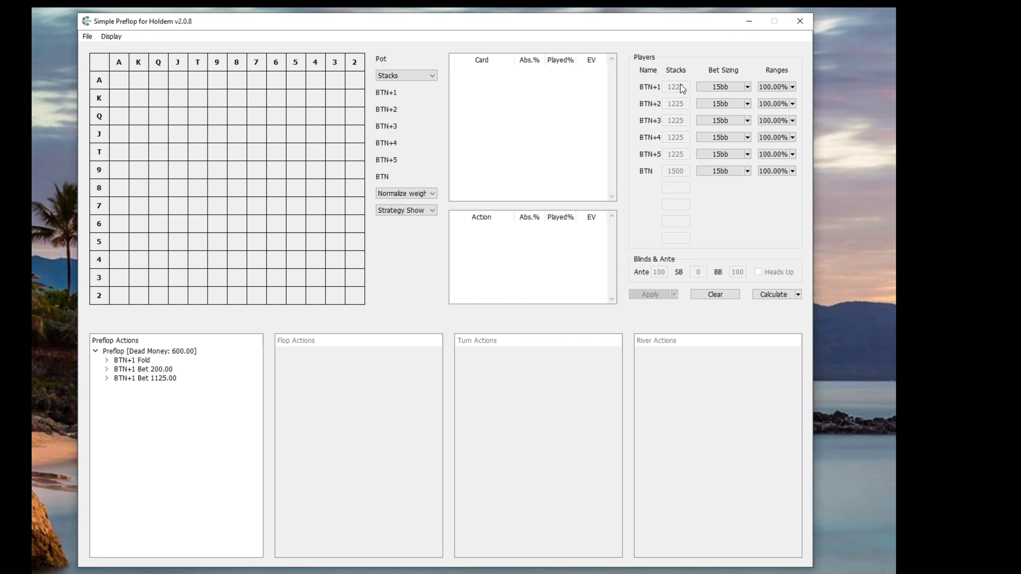
- Check the BTN+1 and BTN+2 fold branches of the Ante Holdem tree and clear the tree
{"action": "left_click", "coordinate": [107, 360]}
{"action": "left_click", "coordinate": [117, 369]}
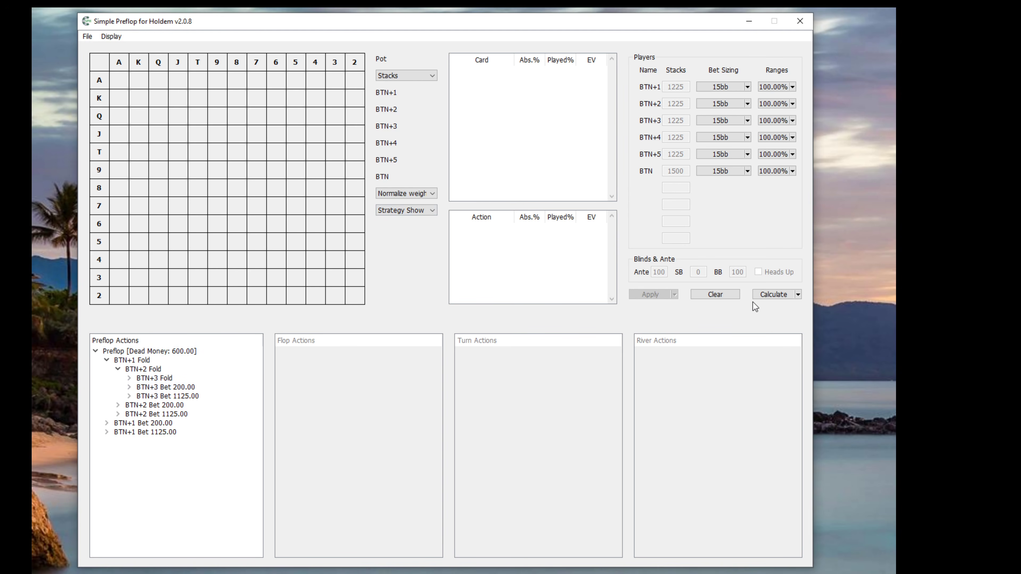
{"action": "left_click", "coordinate": [716, 296]}
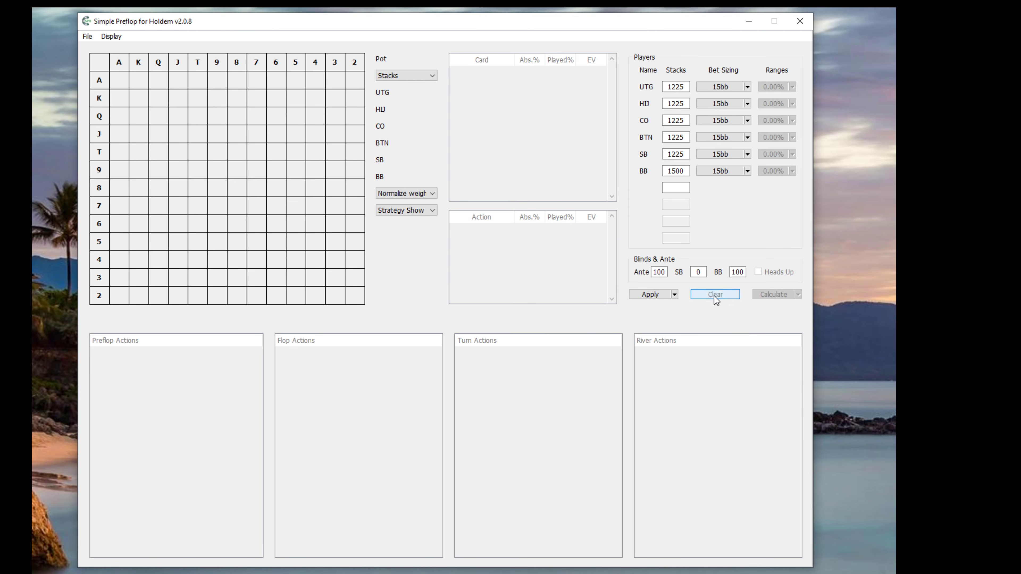
- Build the game tree with the With Straddle option, confirming the straddle amount, and expand the HIJ Fold branch
{"action": "left_click", "coordinate": [674, 295]}
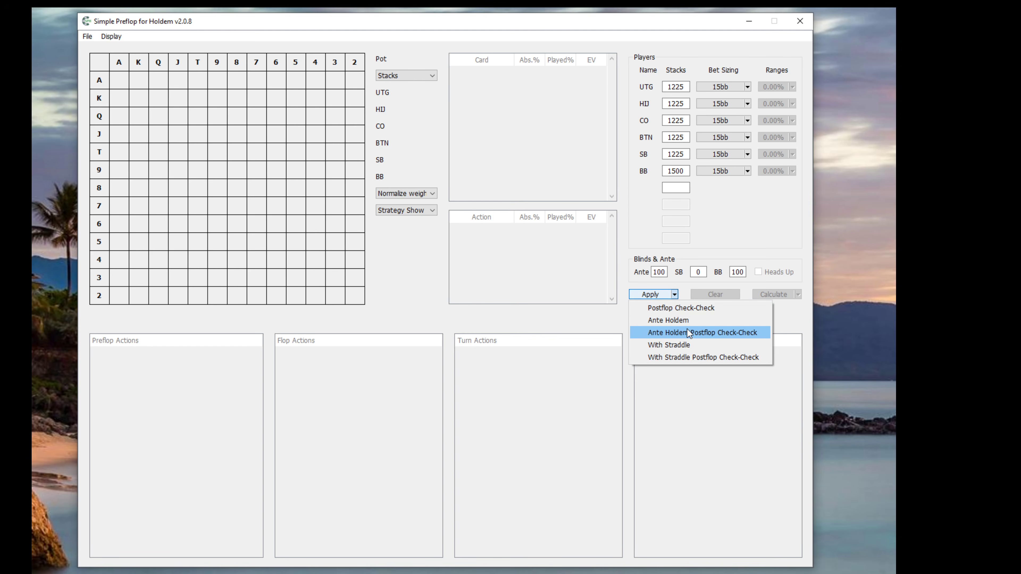
{"action": "left_click", "coordinate": [682, 345]}
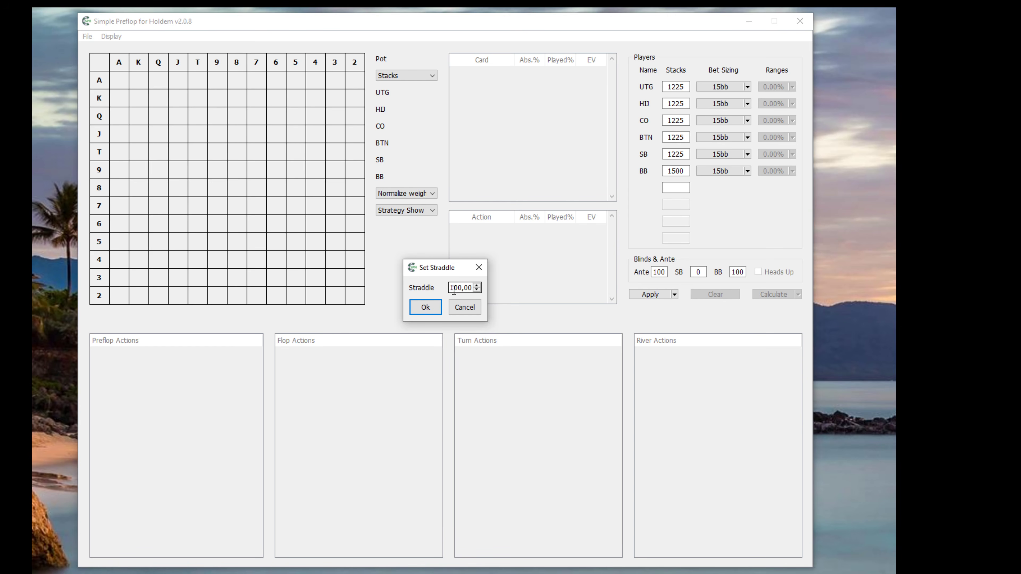
{"action": "left_click_drag", "start_coordinate": [453, 290], "coordinate": [442, 289]}
{"action": "left_click", "coordinate": [421, 308]}
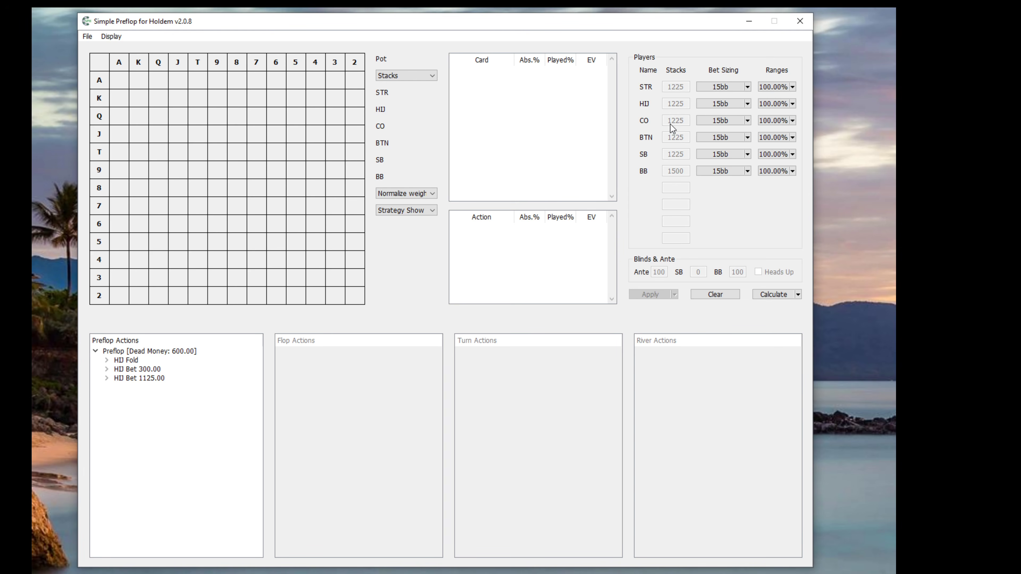
{"action": "left_click", "coordinate": [107, 360]}
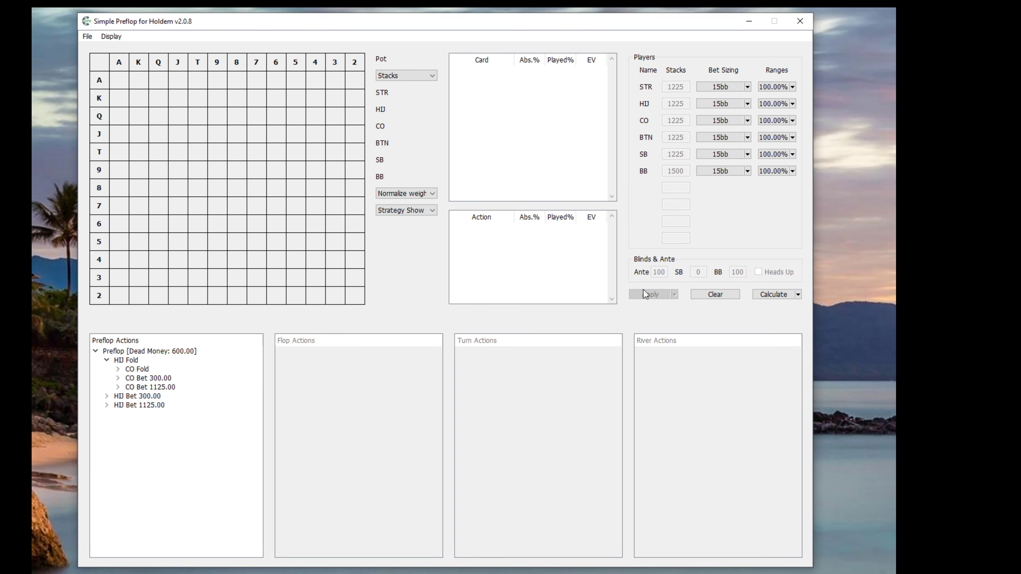
- Clear the straddle tree and build a standard game tree with an ante of 12.5, SB 50 and BB 100
{"action": "left_click", "coordinate": [722, 292]}
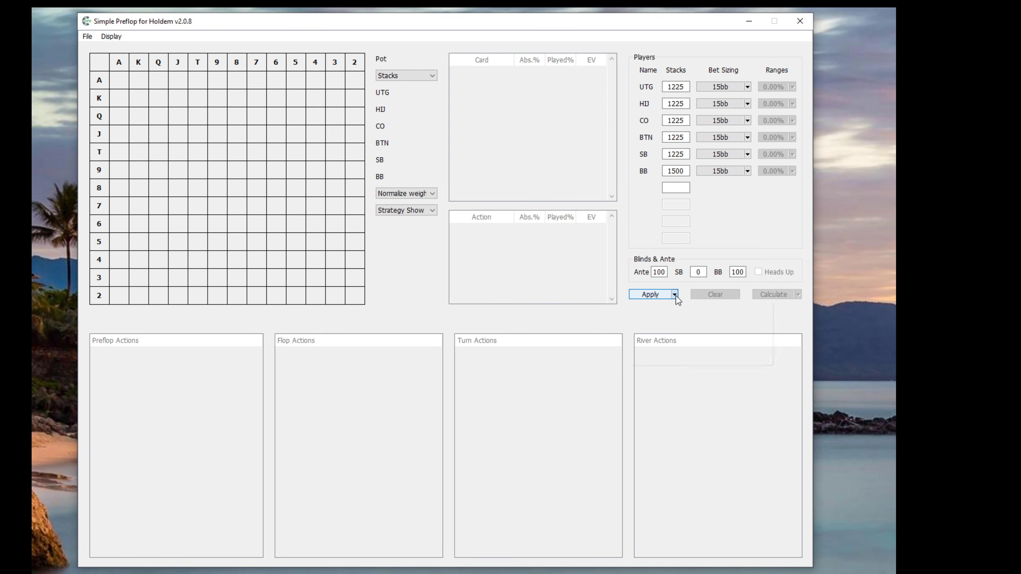
{"action": "left_click", "coordinate": [675, 295]}
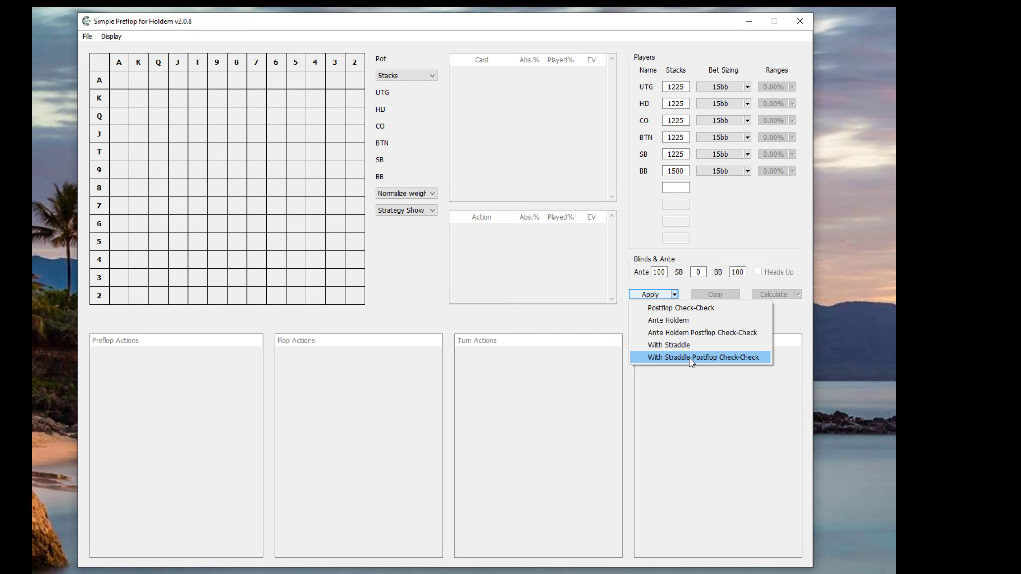
{"action": "left_click", "coordinate": [724, 358]}
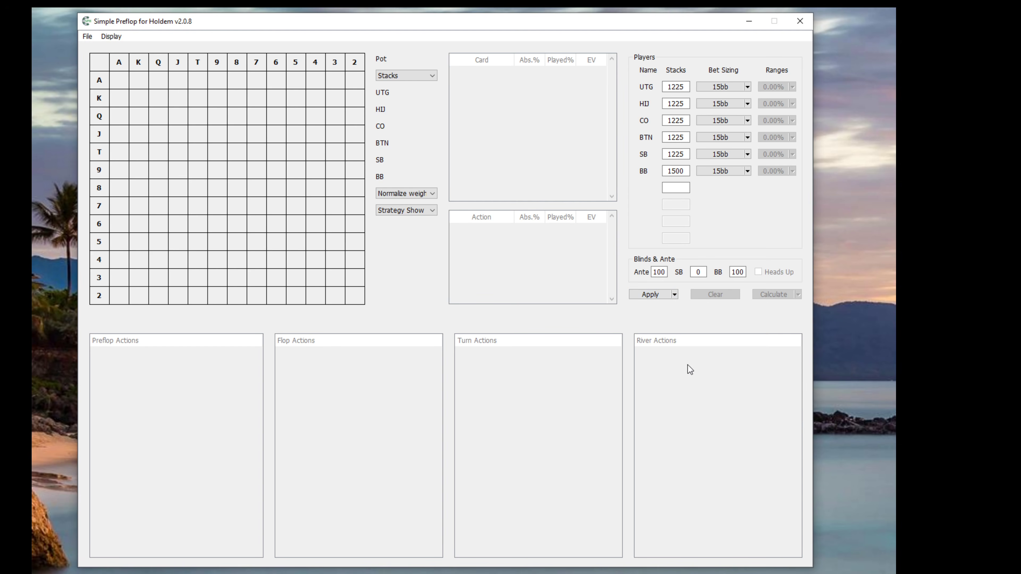
{"action": "double_click", "coordinate": [662, 274]}
{"action": "type", "text": "12.5"}
{"action": "left_click_drag", "start_coordinate": [701, 272], "coordinate": [689, 271]}
{"action": "left_click", "coordinate": [648, 294]}
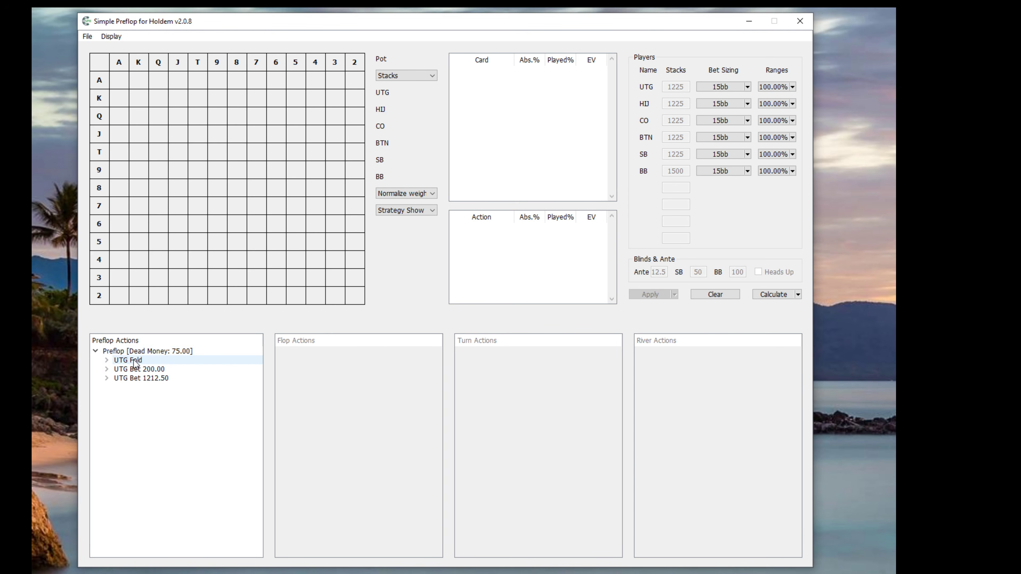
- Examine the UTG Fold branch, the Preflop root's pot and stacks, and the editing options available for the root
{"action": "left_click", "coordinate": [106, 359]}
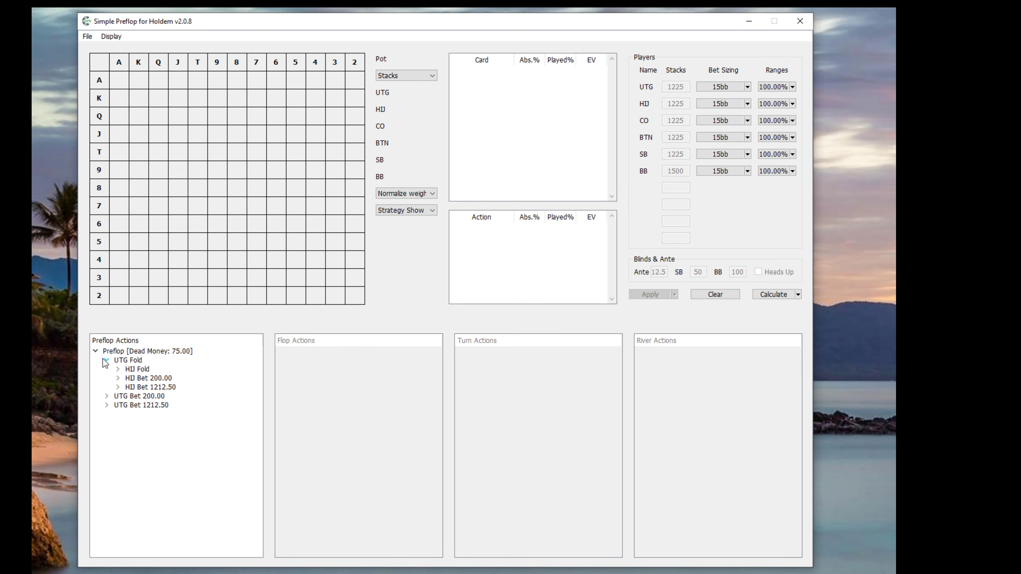
{"action": "left_click", "coordinate": [106, 360]}
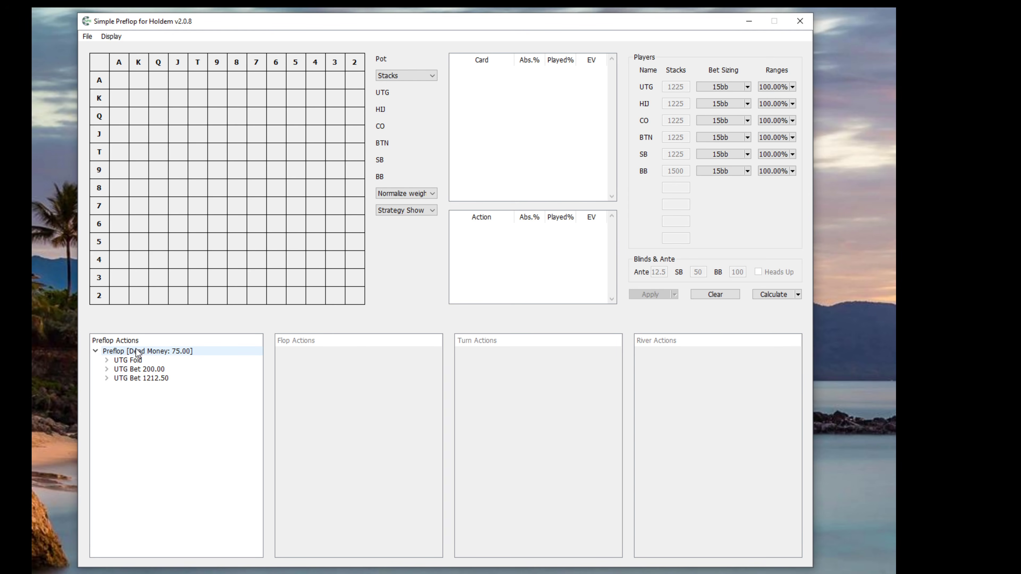
{"action": "left_click", "coordinate": [172, 350]}
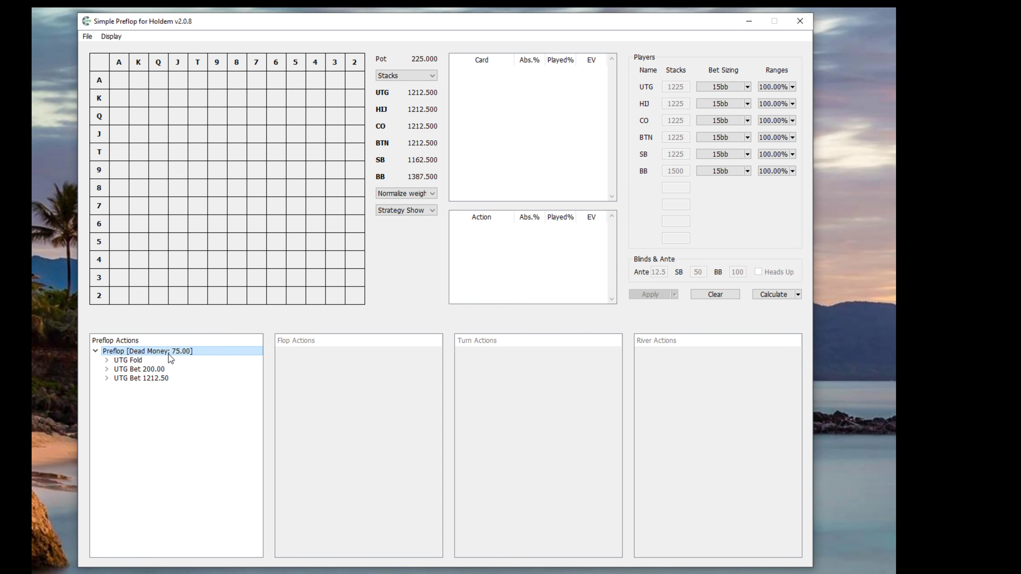
{"action": "right_click", "coordinate": [163, 350]}
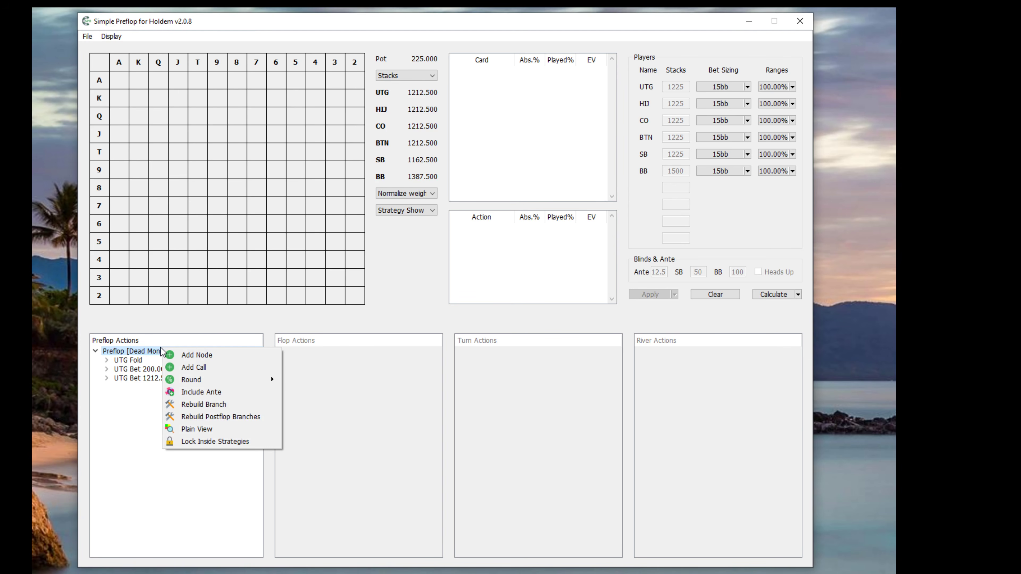
{"action": "left_click", "coordinate": [140, 340]}
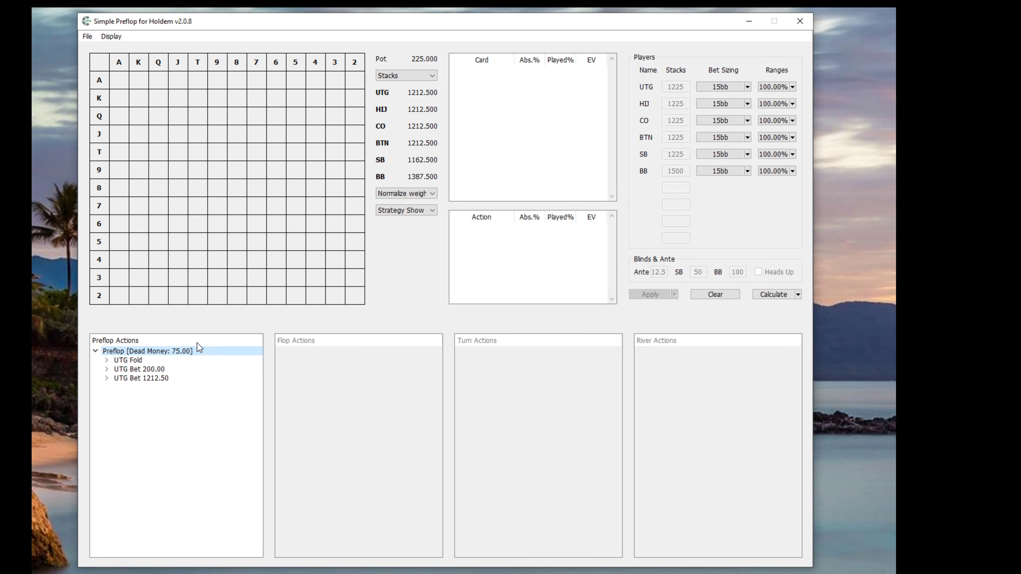
- Include the ante in the preflop bet sizes on the Preflop root and exclude it again
{"action": "right_click", "coordinate": [178, 355]}
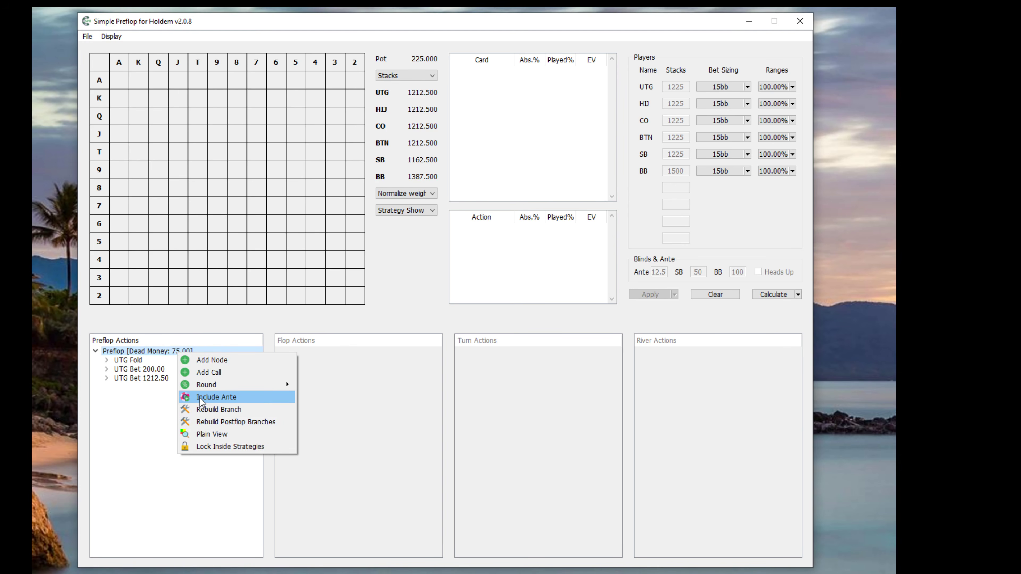
{"action": "right_click", "coordinate": [155, 349]}
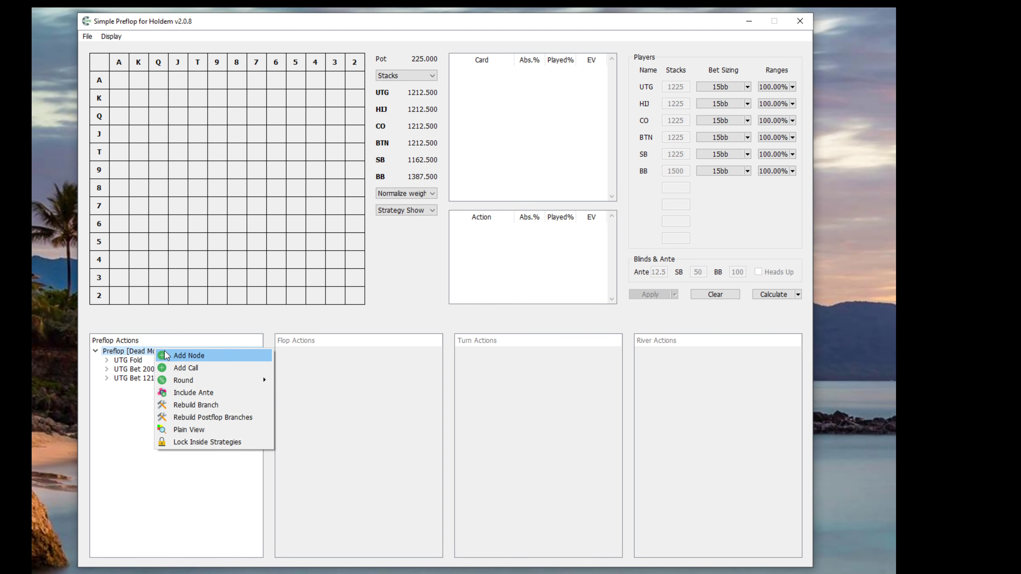
{"action": "left_click", "coordinate": [205, 392]}
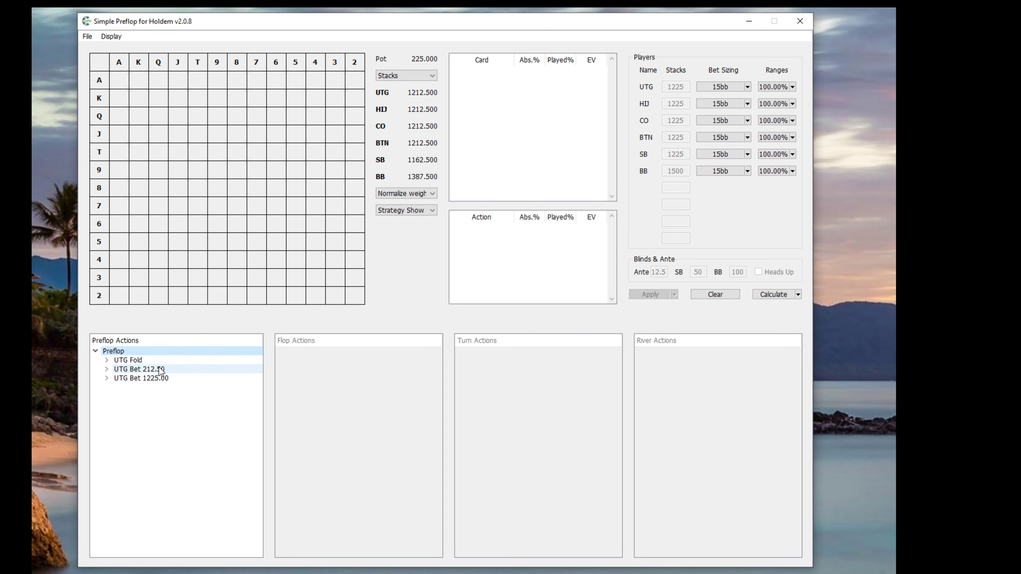
{"action": "right_click", "coordinate": [138, 352]}
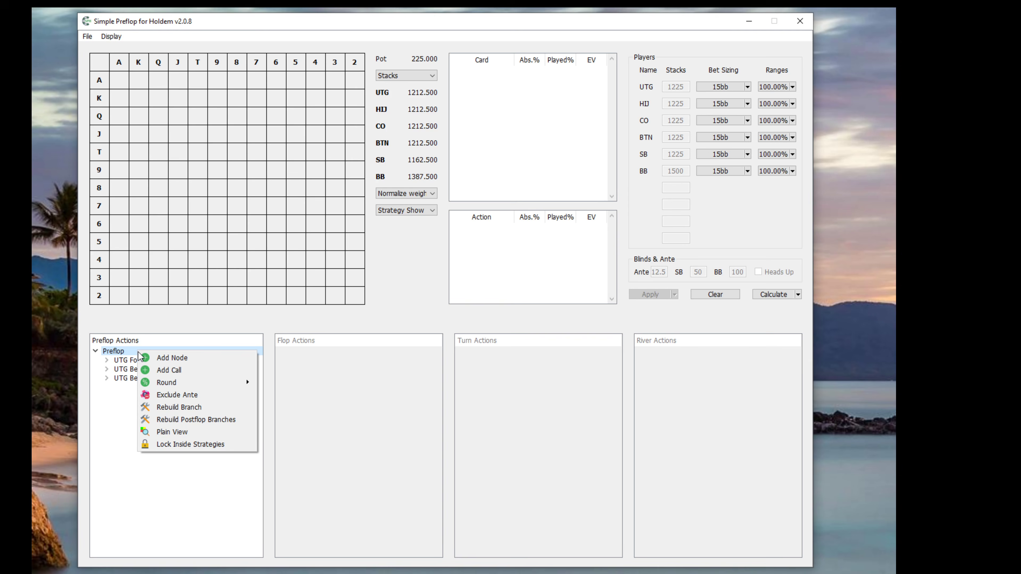
{"action": "left_click", "coordinate": [182, 394]}
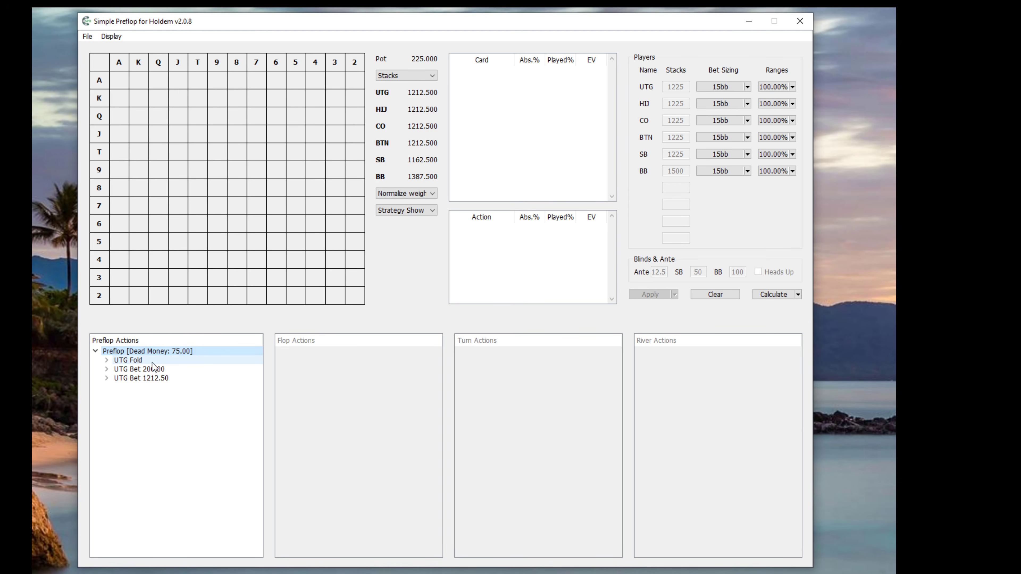
- Add a UTG bet node of 300 under the Preflop root and select it
{"action": "right_click", "coordinate": [179, 351]}
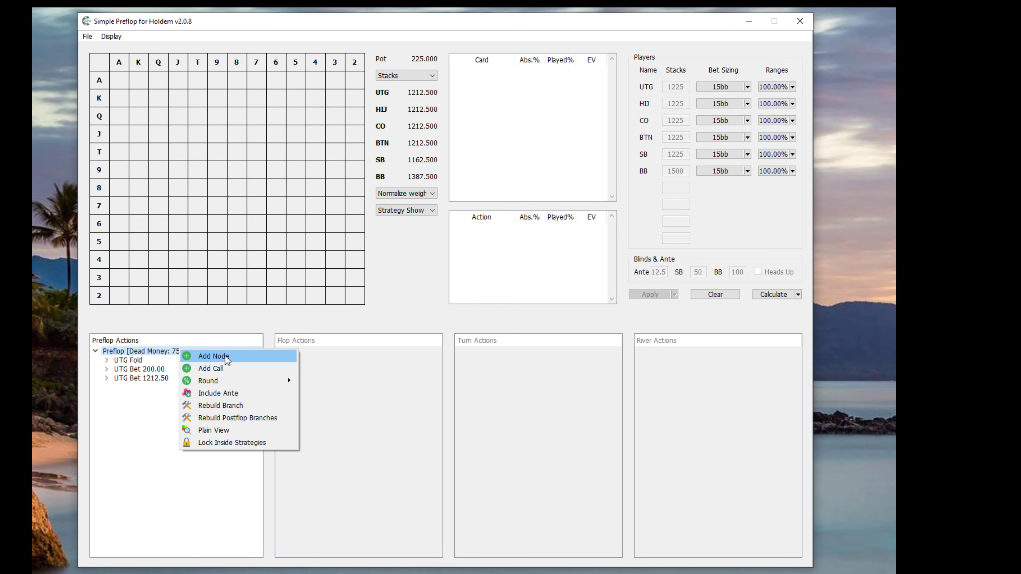
{"action": "left_click", "coordinate": [241, 355]}
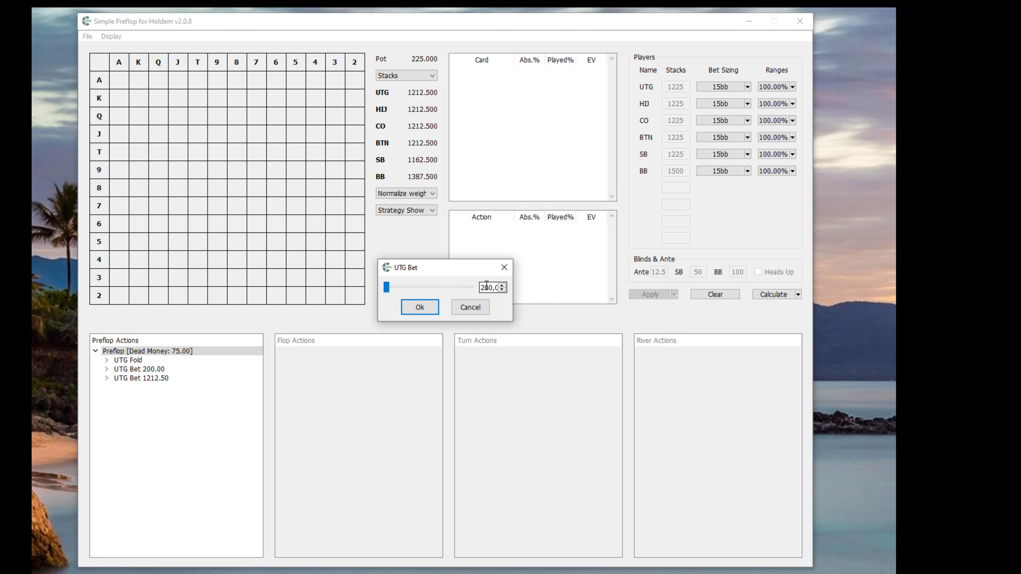
{"action": "left_click_drag", "start_coordinate": [486, 287], "coordinate": [475, 285]}
{"action": "type", "text": "3"}
{"action": "double_click", "coordinate": [499, 288]}
{"action": "left_click", "coordinate": [502, 290]}
{"action": "left_click", "coordinate": [502, 290]}
{"action": "double_click", "coordinate": [489, 285]}
{"action": "type", "text": "300"}
{"action": "left_click", "coordinate": [498, 289]}
{"action": "left_click", "coordinate": [412, 307]}
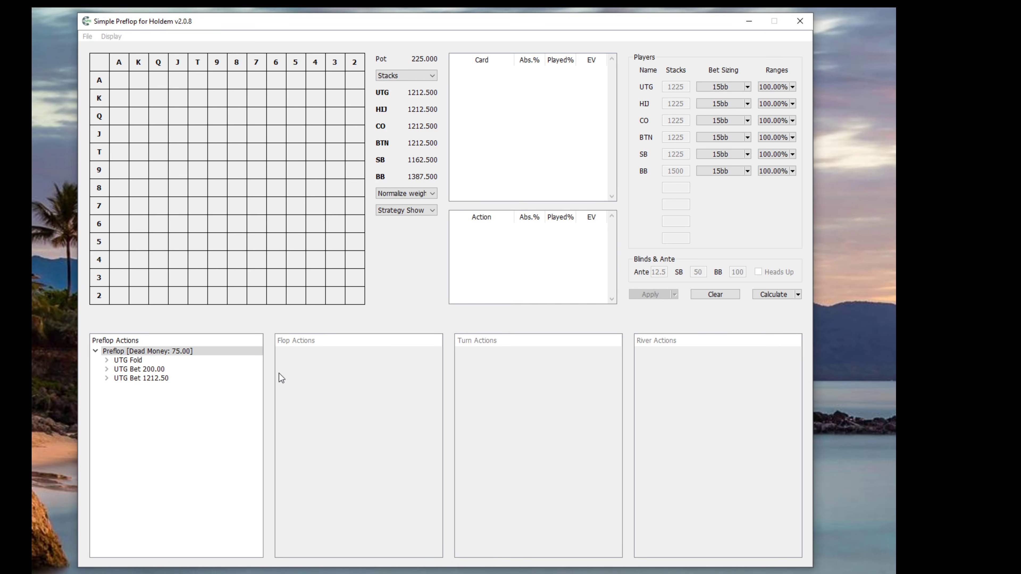
{"action": "left_click", "coordinate": [141, 378]}
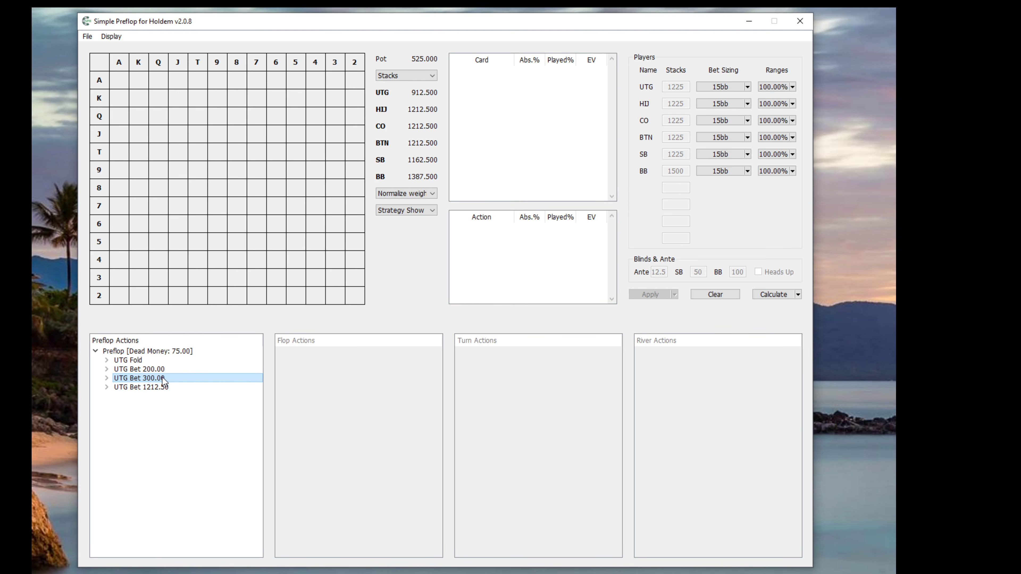
- Add another UTG bet node of 500 under the Preflop root
{"action": "right_click", "coordinate": [162, 351]}
{"action": "left_click", "coordinate": [197, 358]}
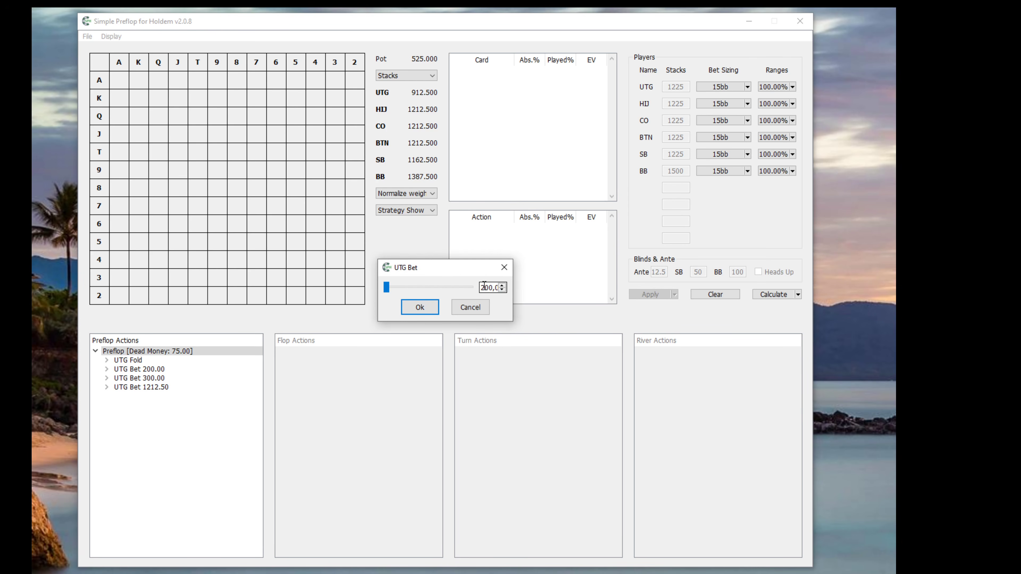
{"action": "left_click_drag", "start_coordinate": [480, 287], "coordinate": [485, 287]}
{"action": "type", "text": "5"}
{"action": "key", "text": "Return"}
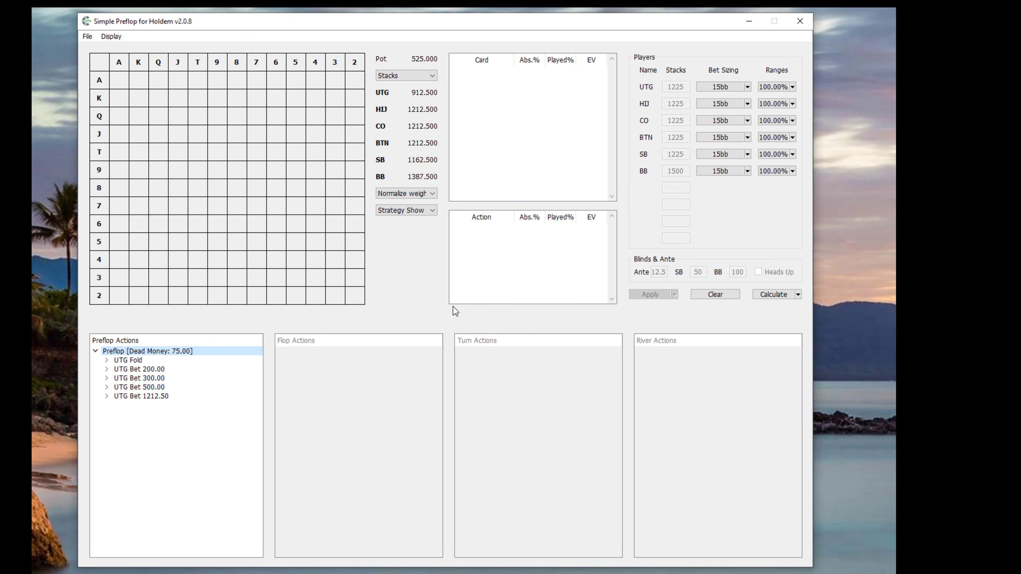
- Add a UTG call node under the Preflop root and check the HIJ actions in its branch
{"action": "right_click", "coordinate": [162, 351]}
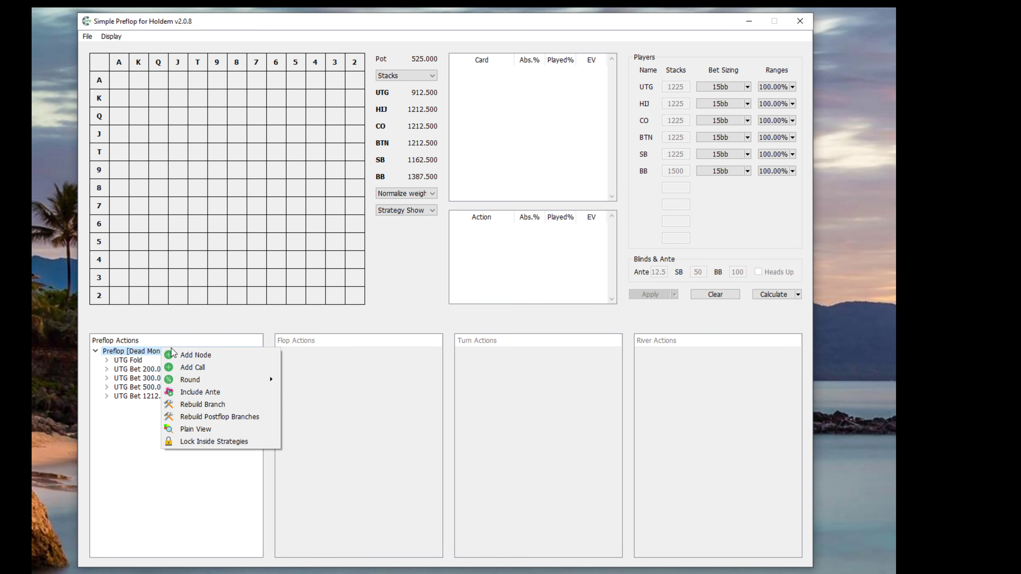
{"action": "left_click", "coordinate": [202, 368]}
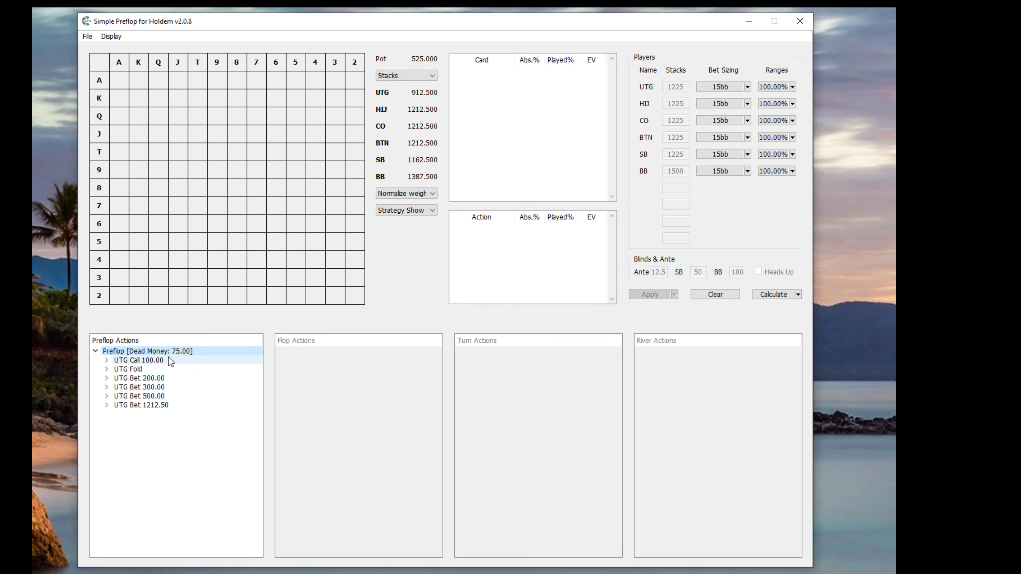
{"action": "left_click", "coordinate": [169, 358]}
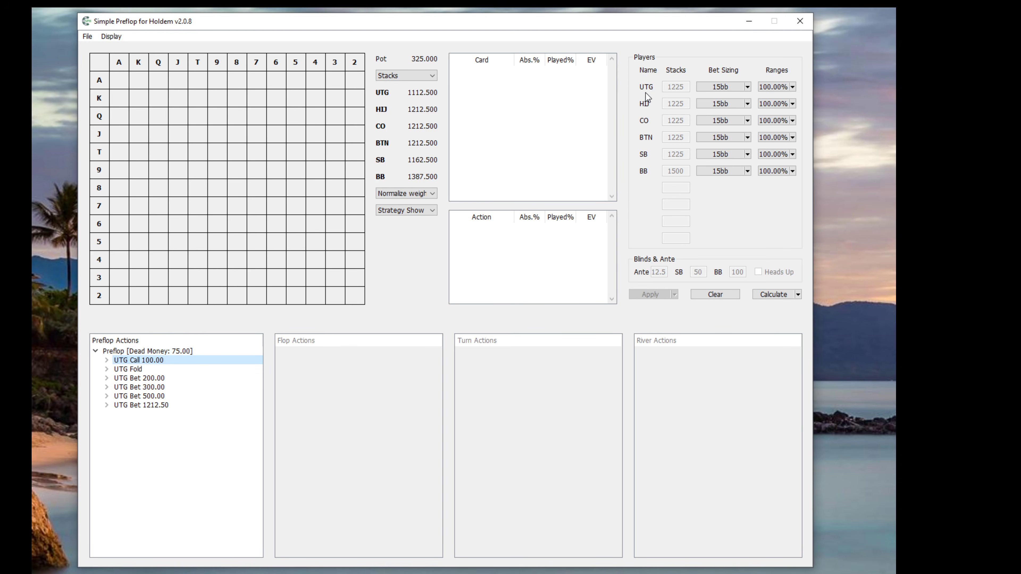
{"action": "left_click", "coordinate": [107, 361]}
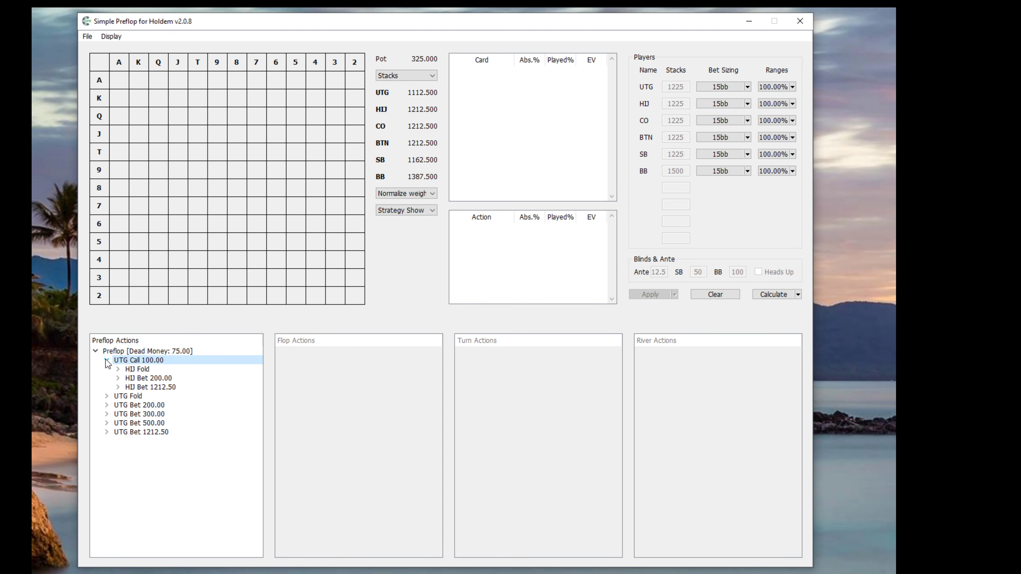
{"action": "left_click", "coordinate": [106, 360]}
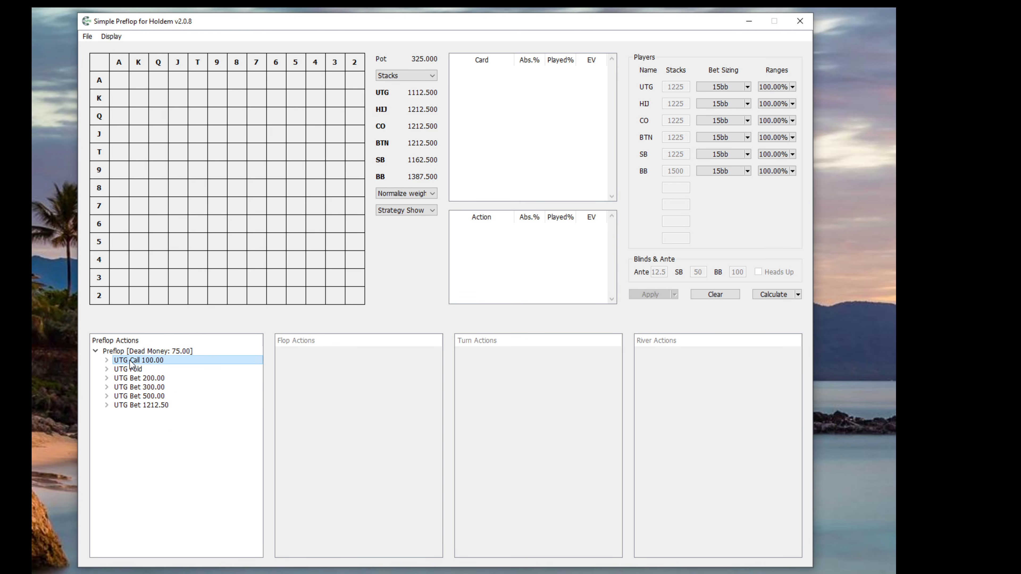
- Delete the UTG call node from the preflop tree
{"action": "right_click", "coordinate": [177, 351]}
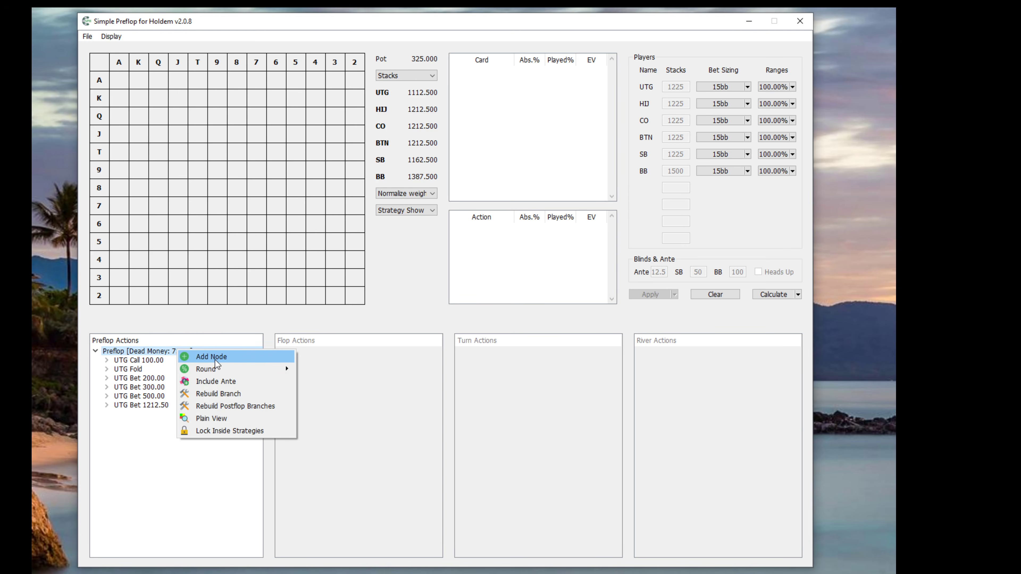
{"action": "right_click", "coordinate": [152, 359]}
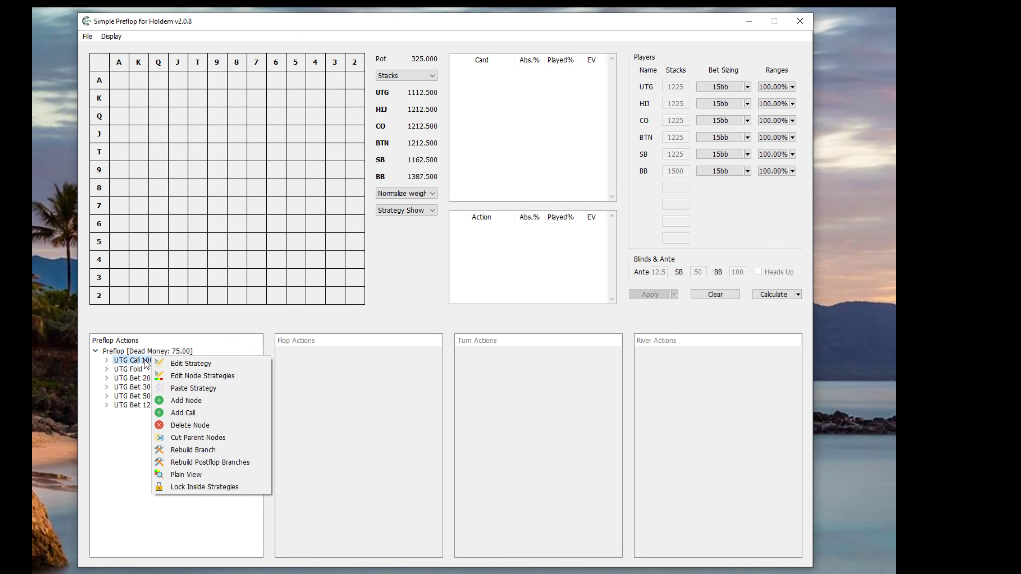
{"action": "left_click", "coordinate": [144, 360]}
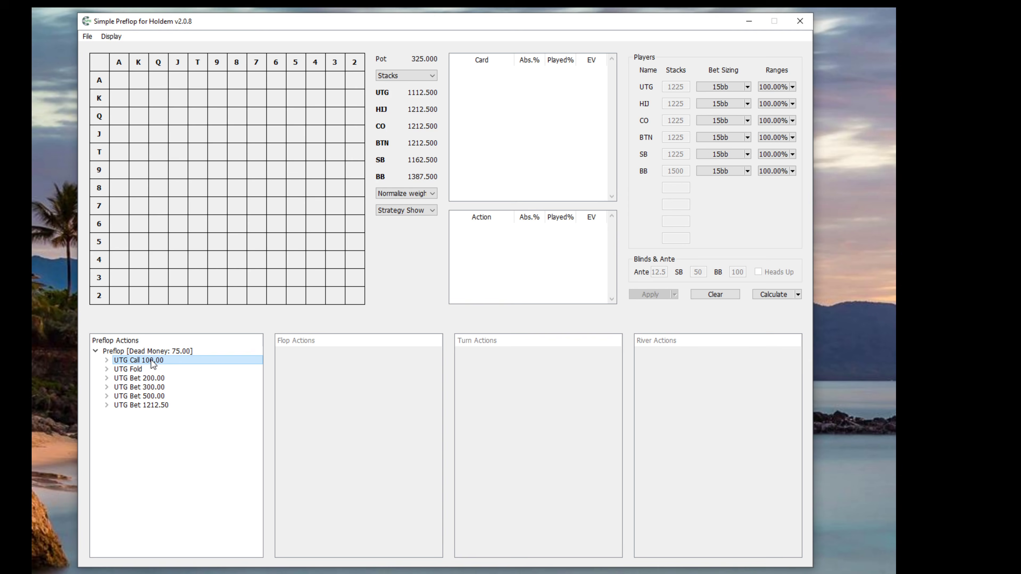
{"action": "right_click", "coordinate": [165, 360]}
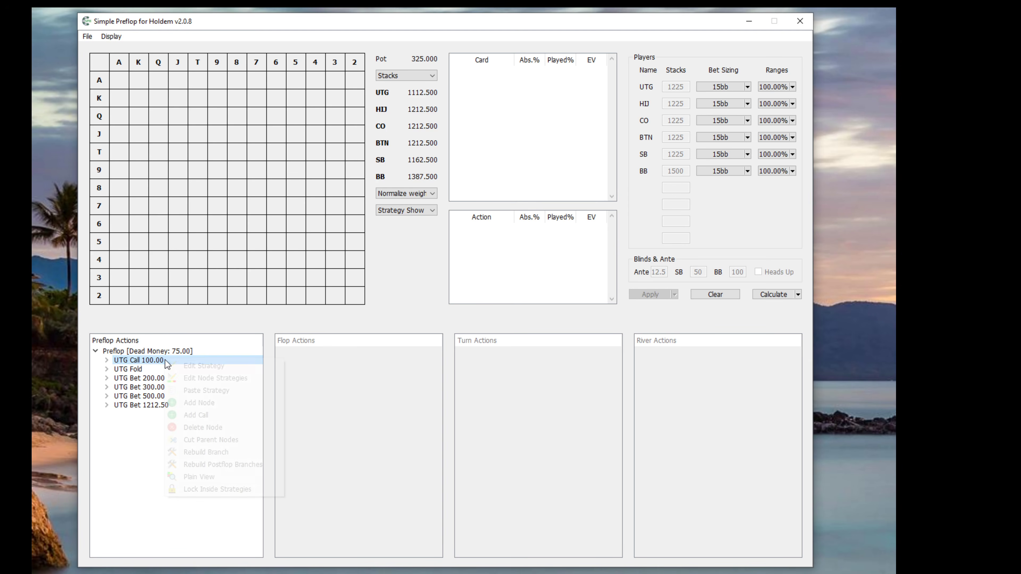
{"action": "left_click", "coordinate": [198, 406]}
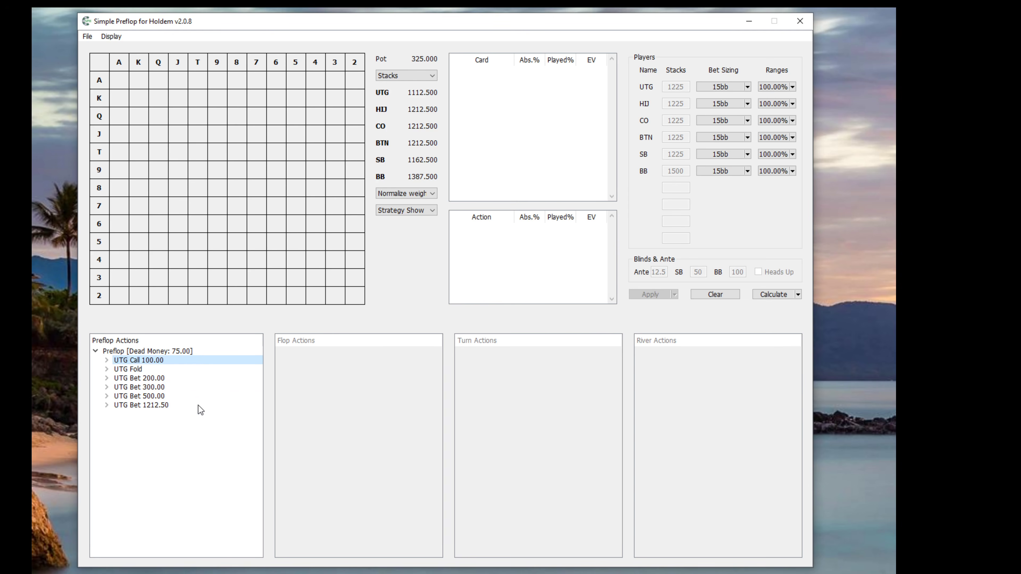
- Set the rounding of the Preflop root to 33%
{"action": "right_click", "coordinate": [178, 352]}
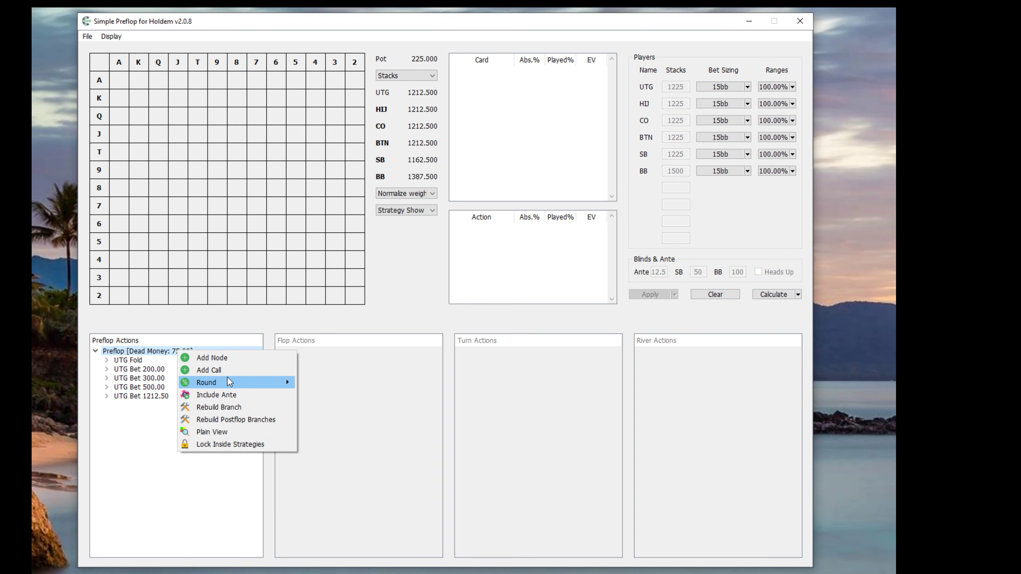
{"action": "mouse_move", "coordinate": [223, 382]}
{"action": "right_click", "coordinate": [157, 351]}
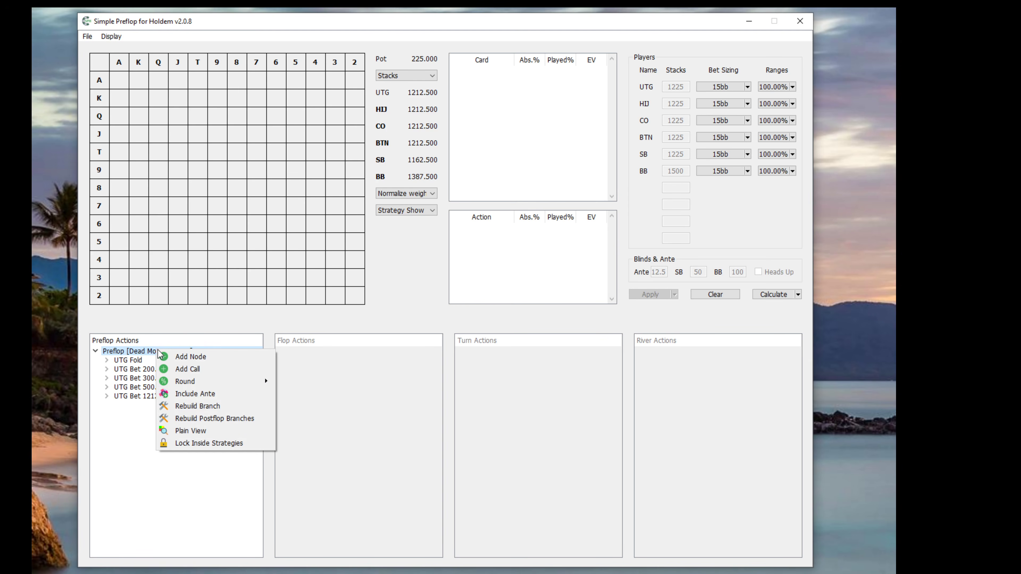
{"action": "mouse_move", "coordinate": [219, 383]}
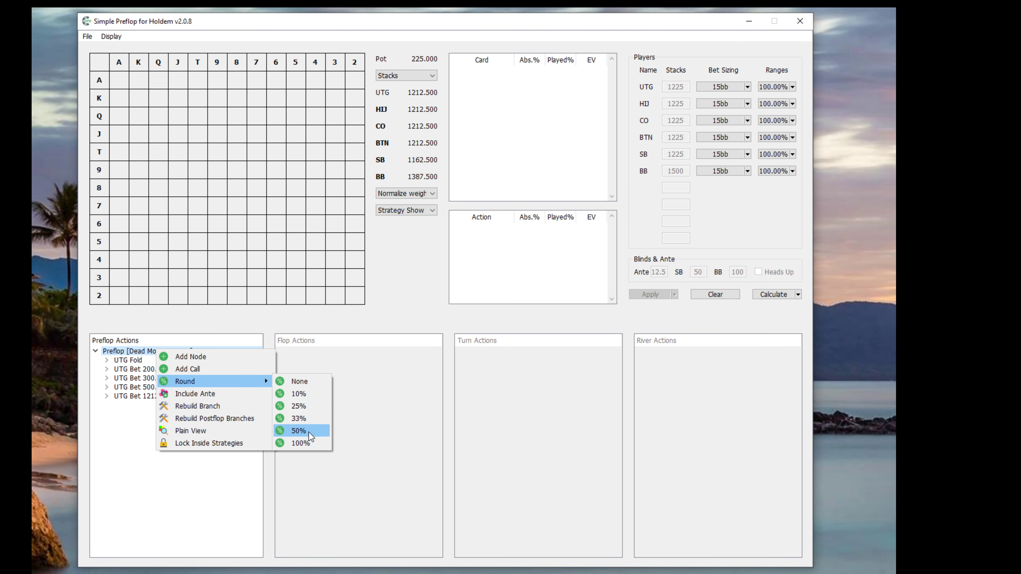
{"action": "left_click", "coordinate": [301, 417]}
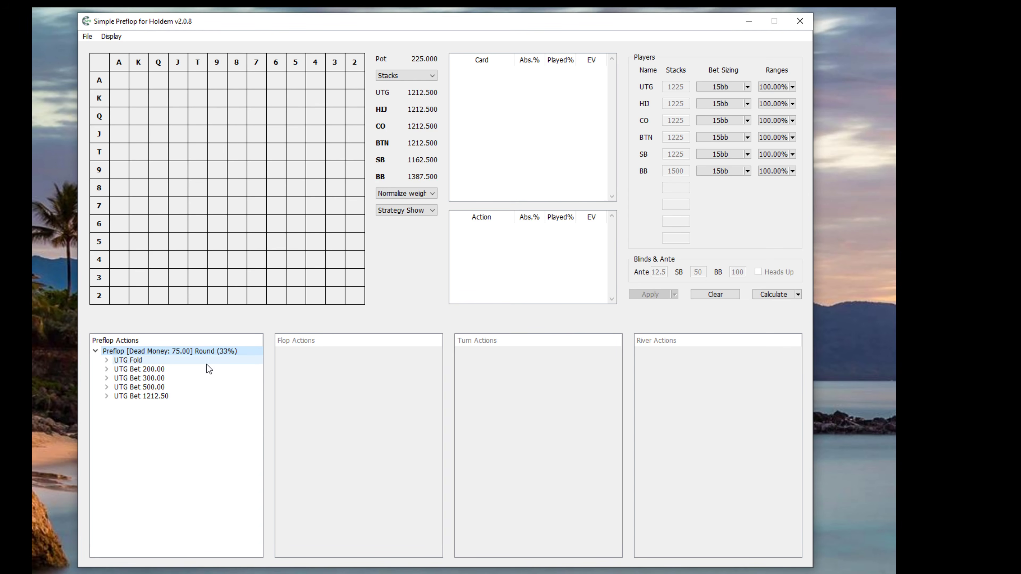
- Set the rounding of the Preflop root to 50%
{"action": "right_click", "coordinate": [198, 352]}
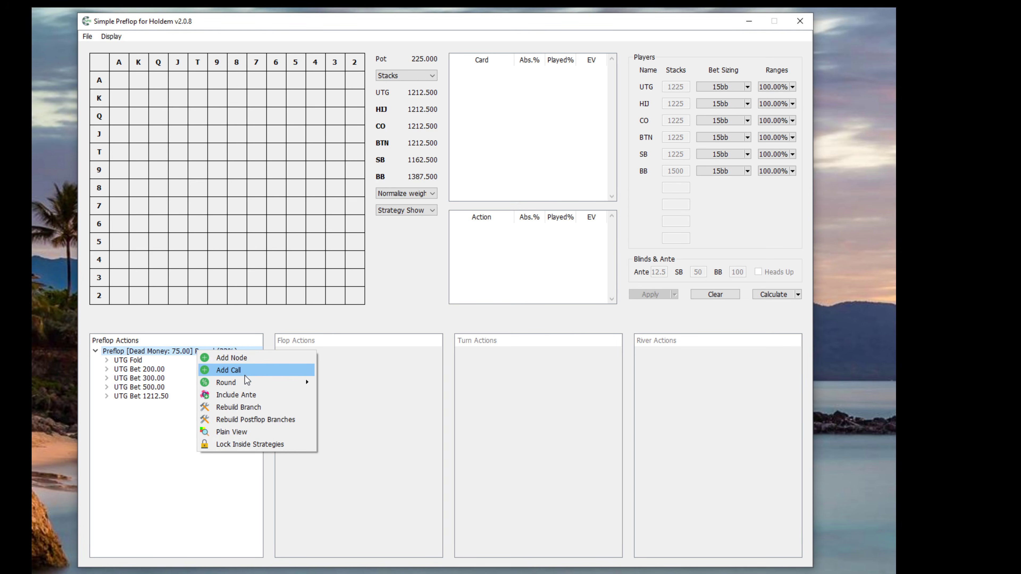
{"action": "mouse_move", "coordinate": [258, 383]}
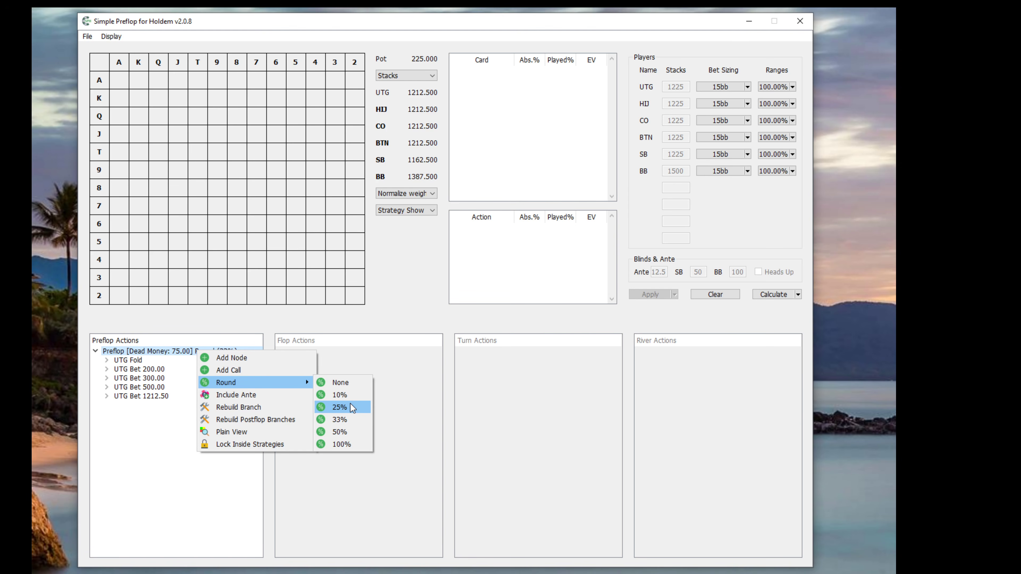
{"action": "left_click", "coordinate": [347, 431]}
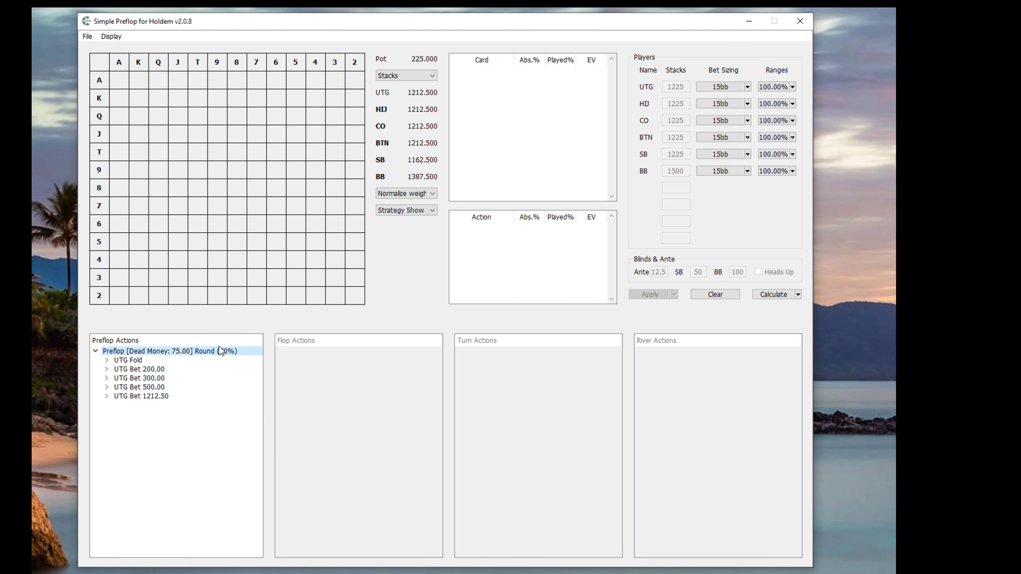
- Reset the rounding of the Preflop root to None
{"action": "right_click", "coordinate": [220, 354]}
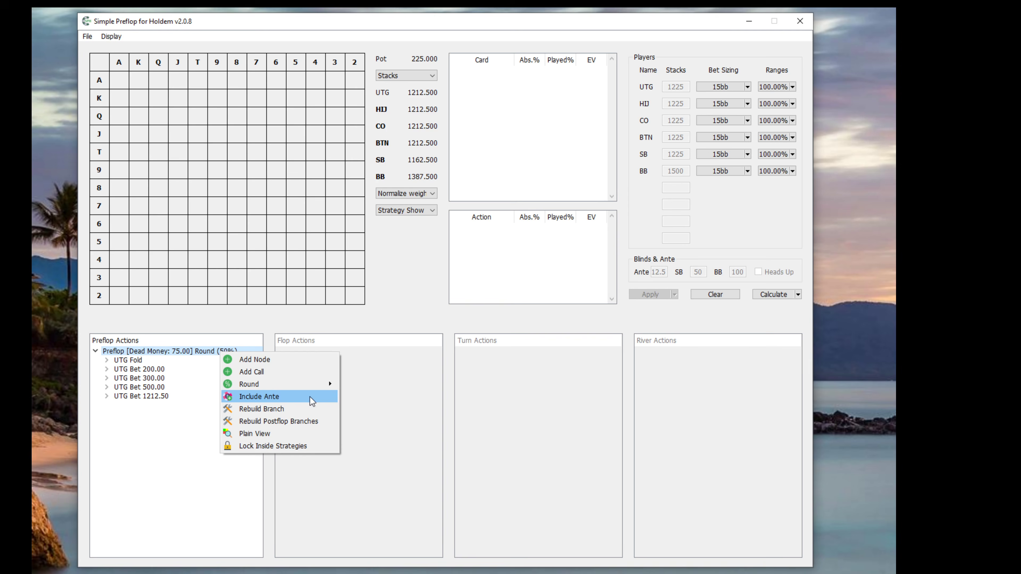
{"action": "mouse_move", "coordinate": [308, 389]}
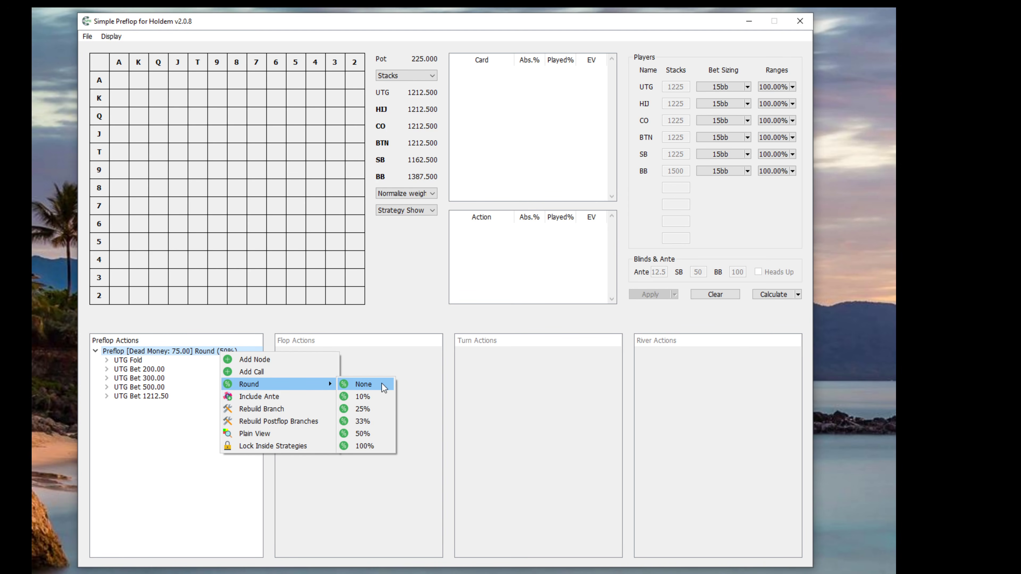
{"action": "left_click", "coordinate": [375, 385]}
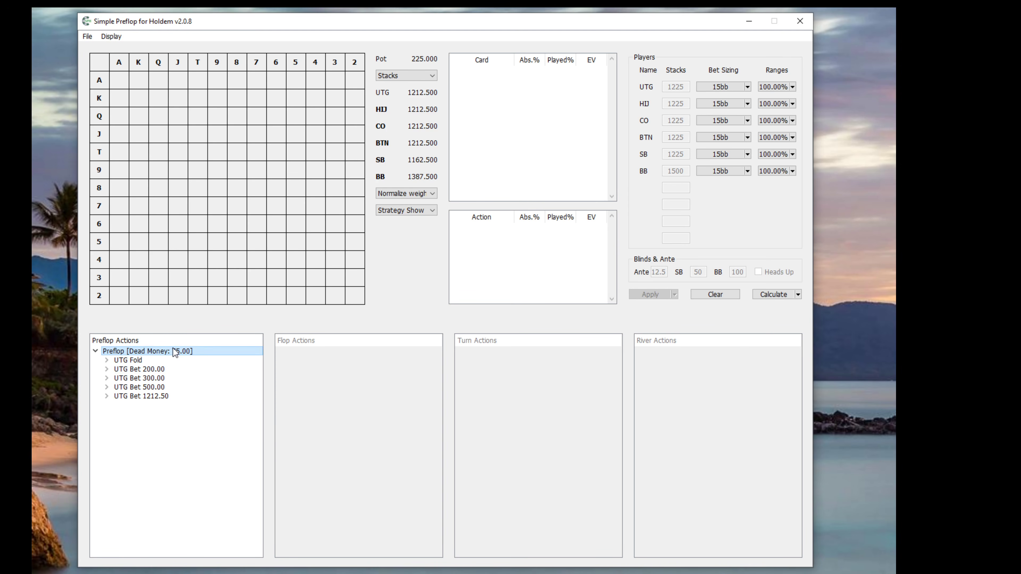
{"action": "right_click", "coordinate": [185, 350]}
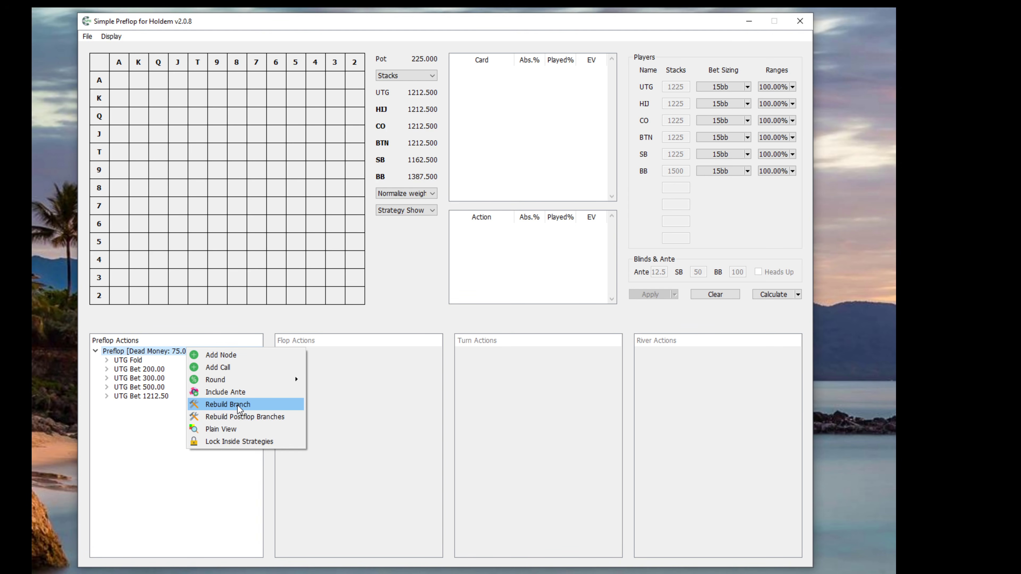
{"action": "left_click", "coordinate": [461, 413]}
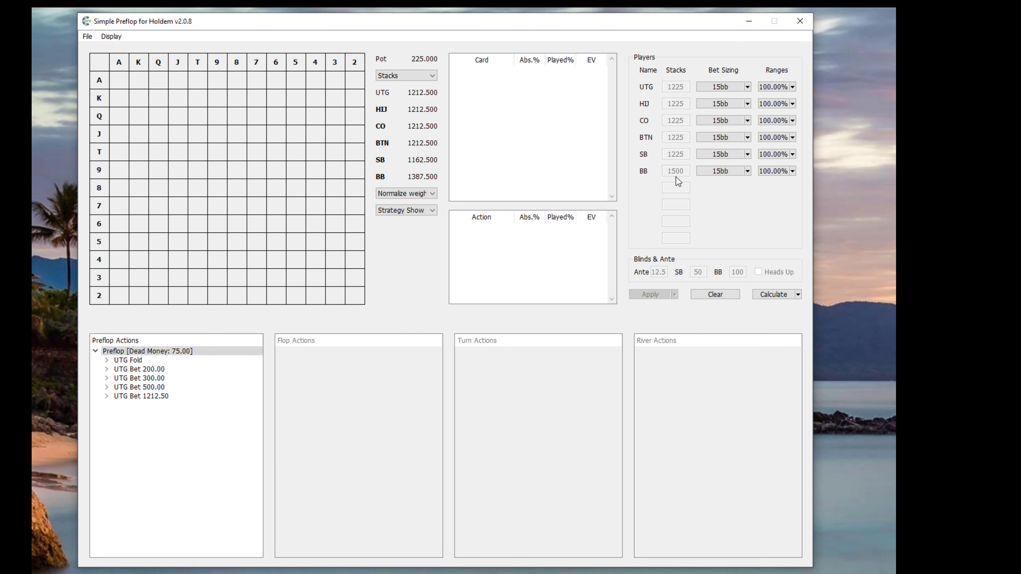
{"action": "right_click", "coordinate": [185, 352]}
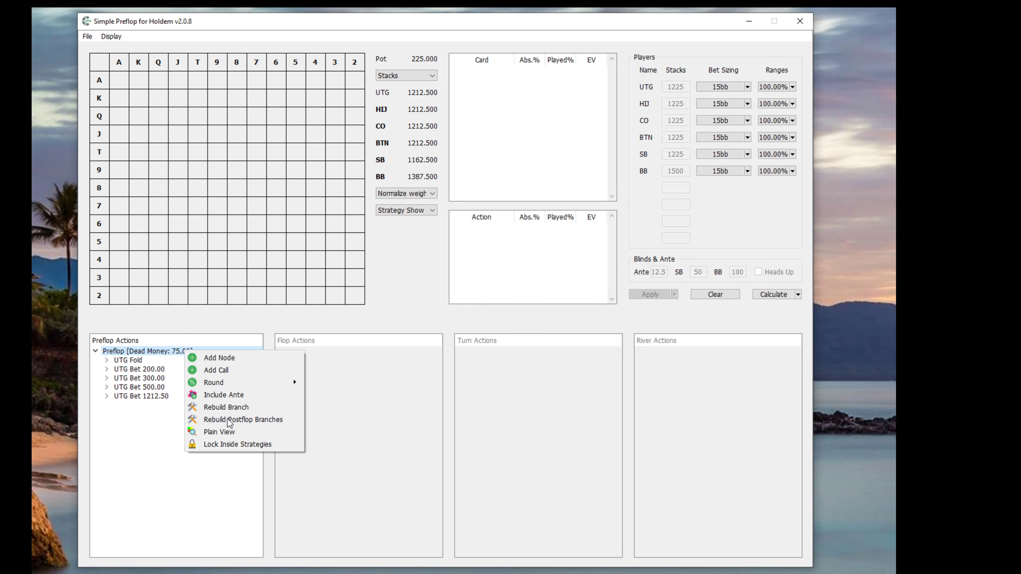
{"action": "left_click", "coordinate": [412, 405]}
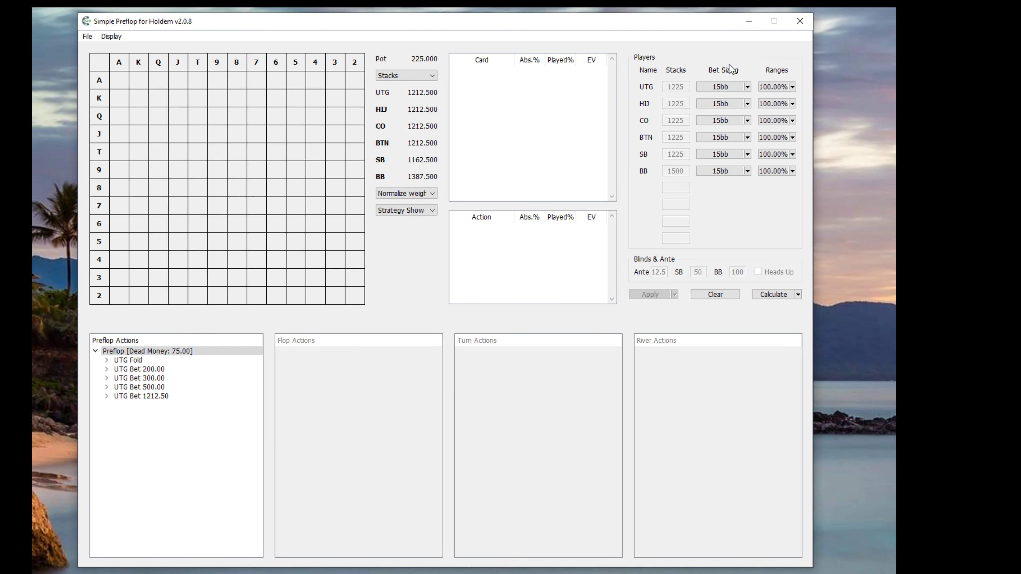
- Set the bet sizing of UTG and CO to my size2(simpl) and rebuild the branch from the Preflop root
{"action": "left_click", "coordinate": [751, 88]}
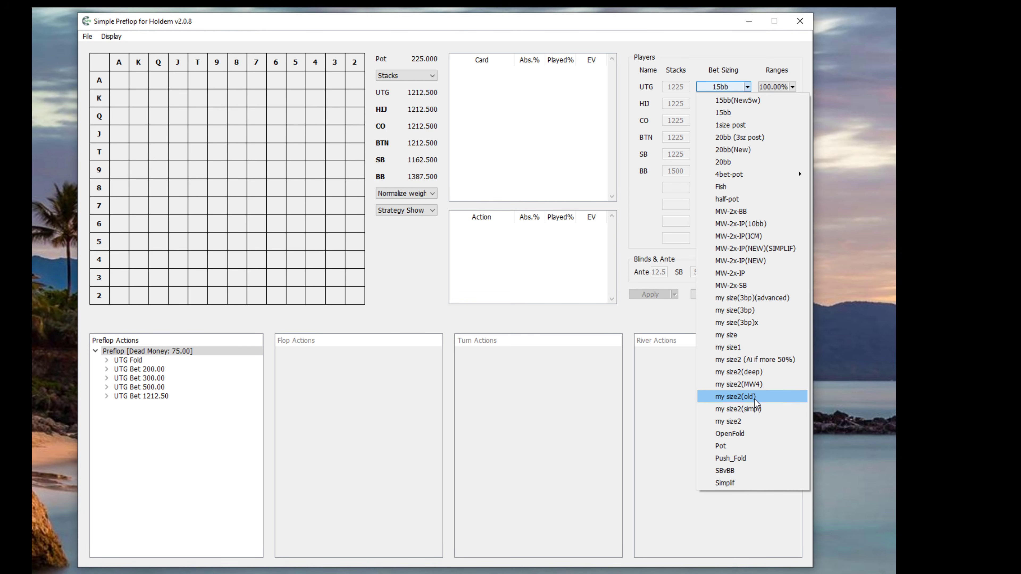
{"action": "left_click", "coordinate": [755, 409]}
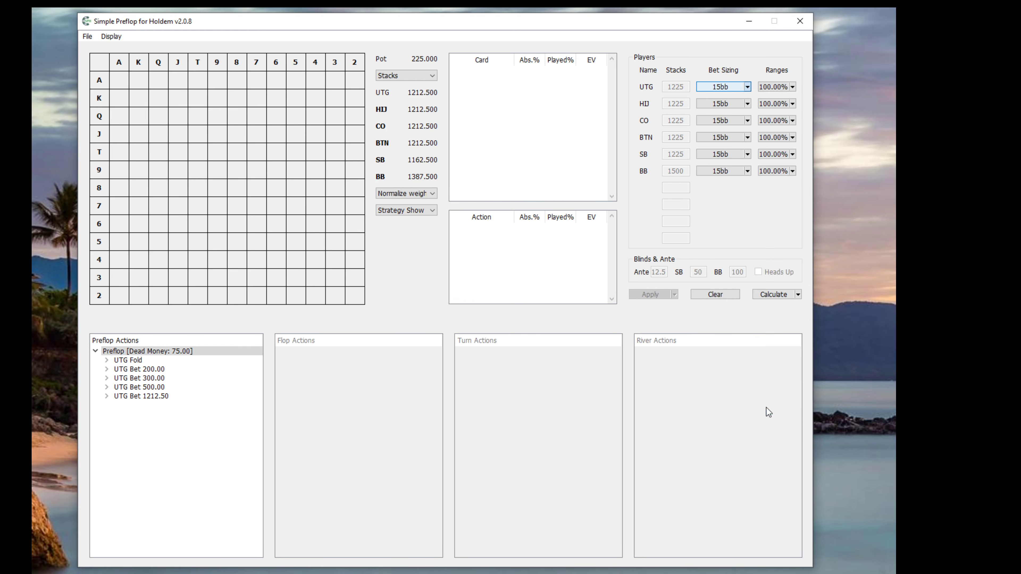
{"action": "left_click", "coordinate": [747, 122]}
{"action": "left_click", "coordinate": [766, 443]}
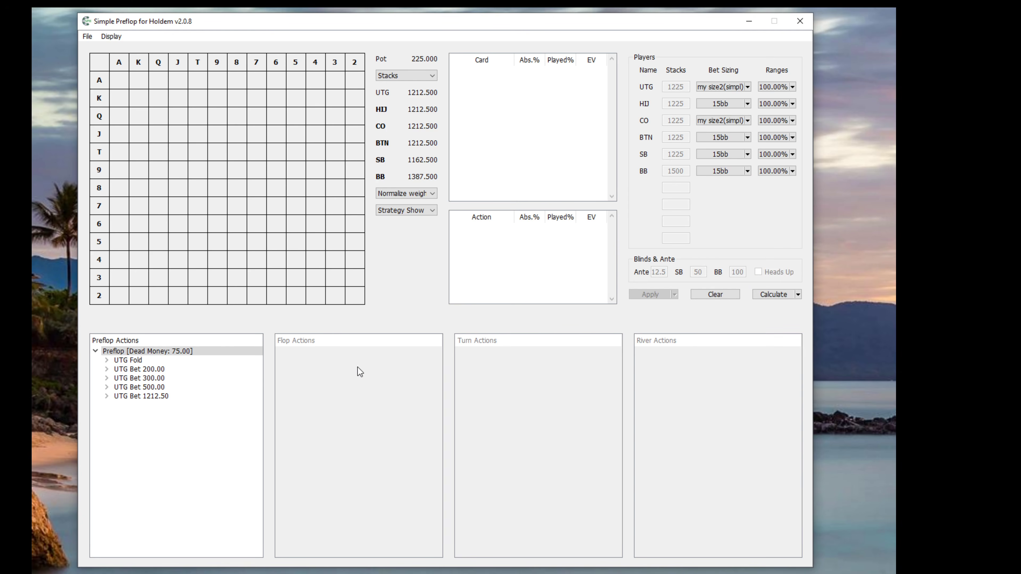
{"action": "left_click", "coordinate": [182, 353]}
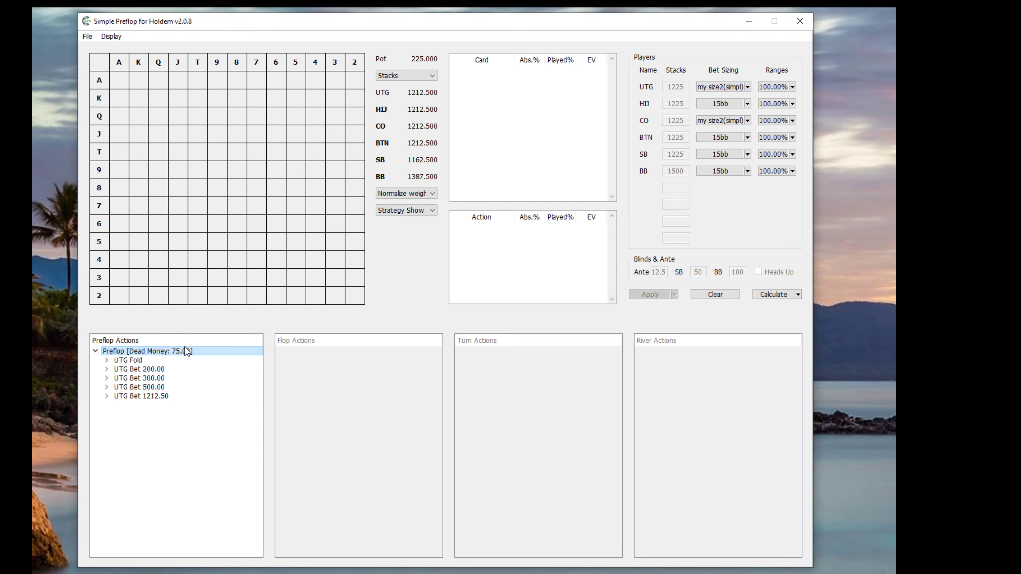
{"action": "right_click", "coordinate": [190, 352]}
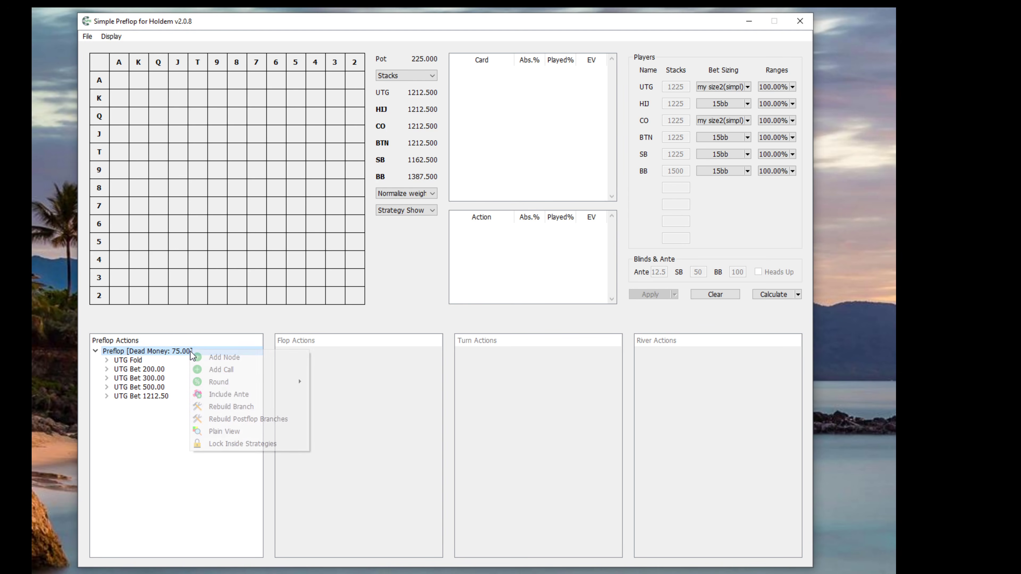
{"action": "left_click", "coordinate": [239, 407]}
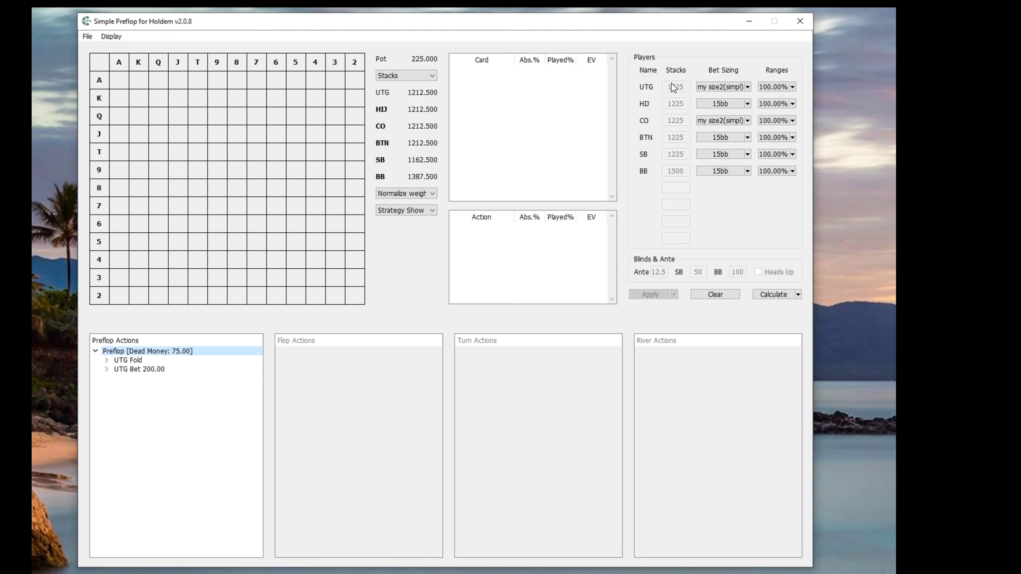
- Review UTG's bet sizing configuration without changing it, and check the HIJ actions under the UTG fold node
{"action": "left_click", "coordinate": [718, 84]}
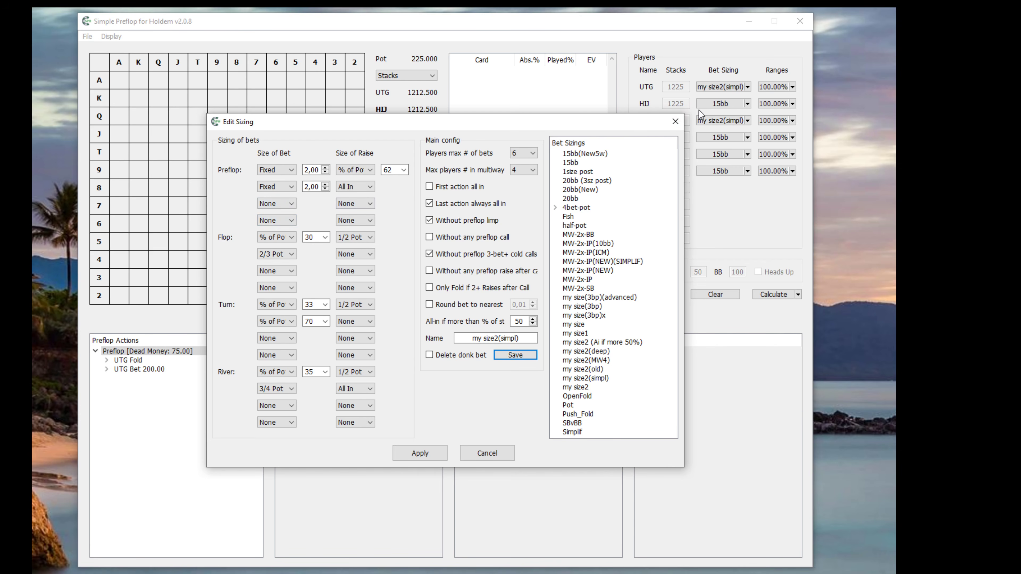
{"action": "left_click", "coordinate": [676, 121]}
{"action": "left_click", "coordinate": [159, 369]}
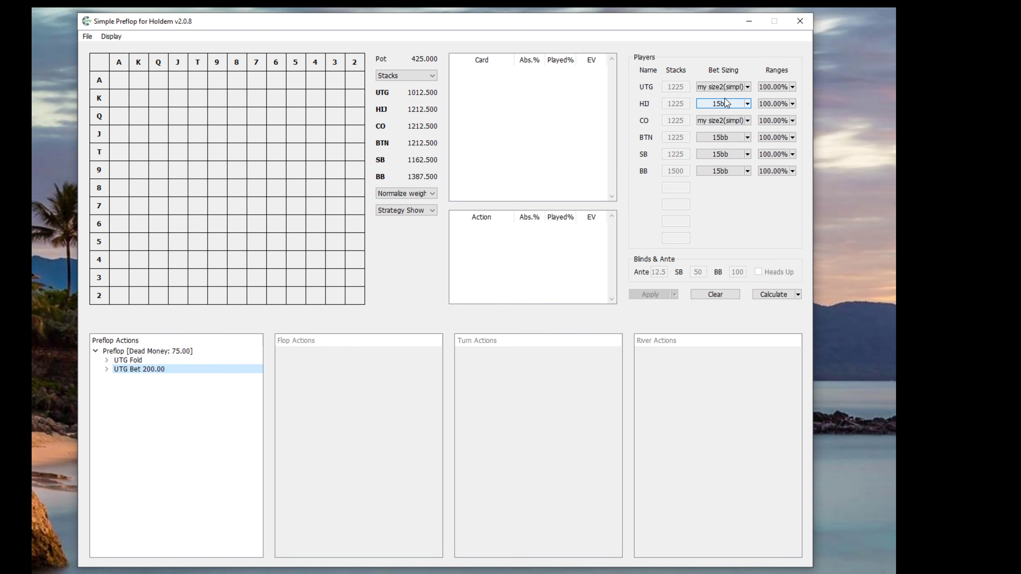
{"action": "left_click", "coordinate": [106, 360]}
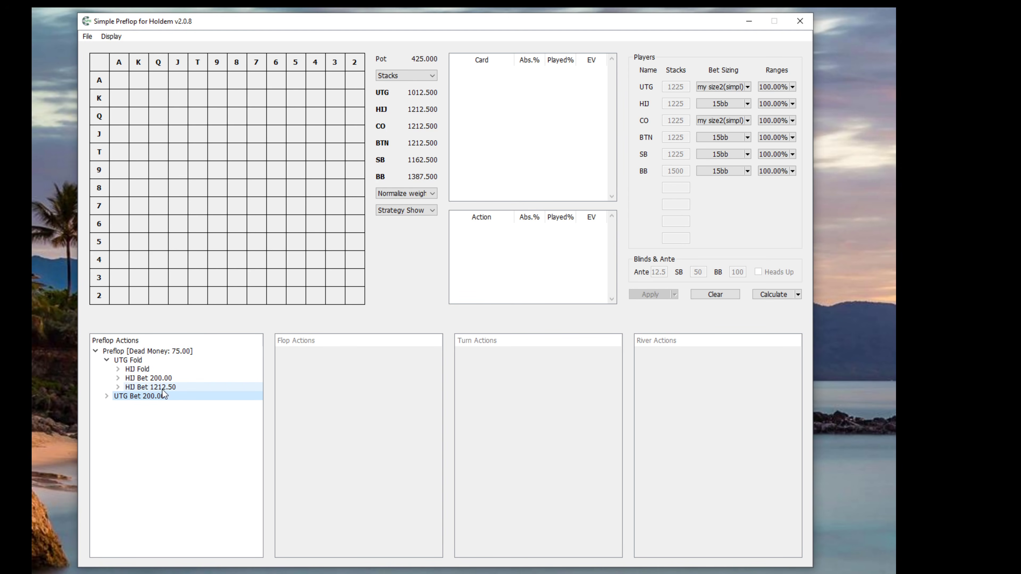
{"action": "left_click", "coordinate": [106, 361]}
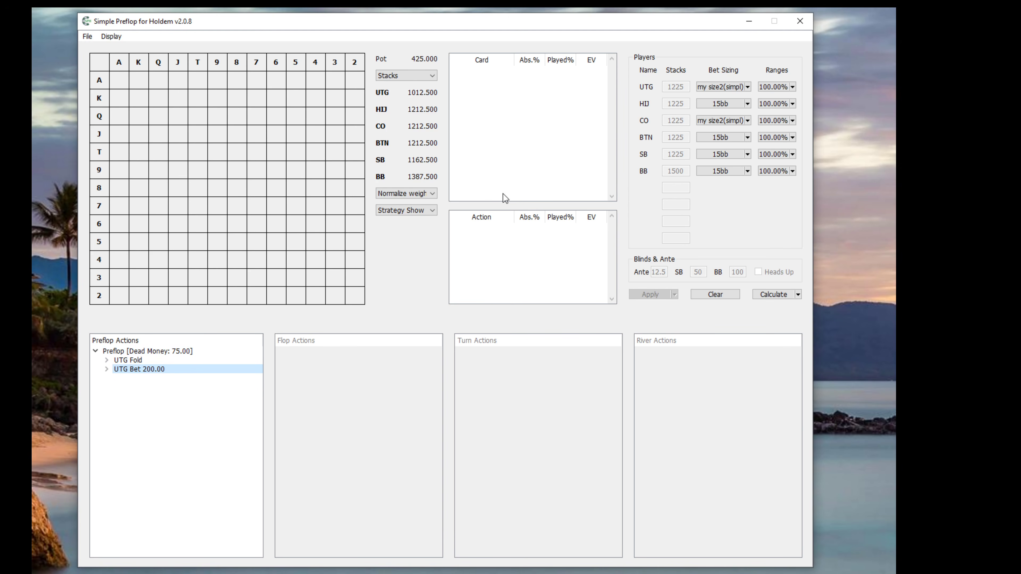
- Set the bet sizing of UTG and CO back to 15bb and rebuild the branch from the Preflop root
{"action": "left_click", "coordinate": [748, 86]}
{"action": "left_click", "coordinate": [723, 113]}
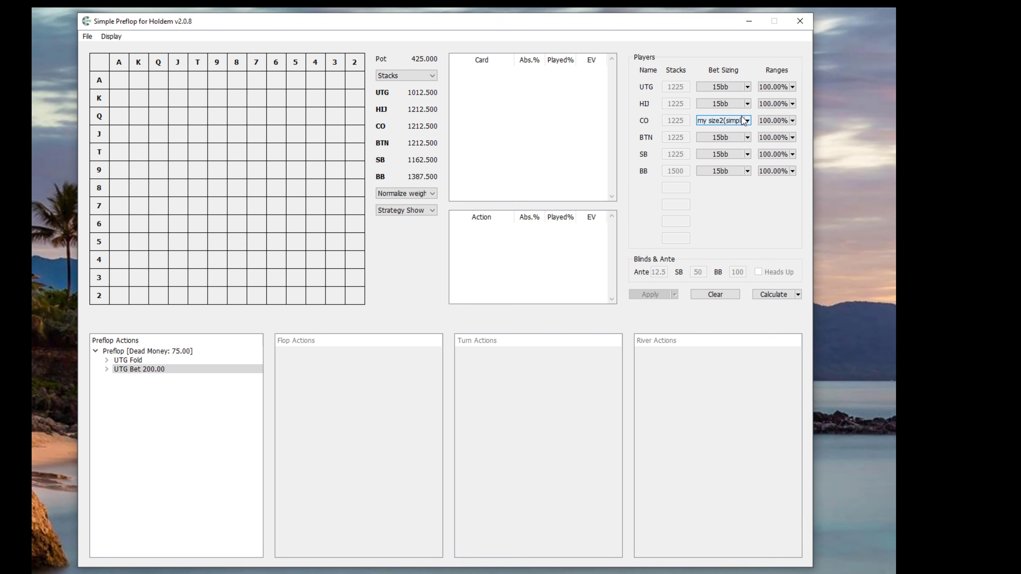
{"action": "left_click", "coordinate": [748, 121]}
{"action": "left_click", "coordinate": [739, 146]}
{"action": "right_click", "coordinate": [147, 353]}
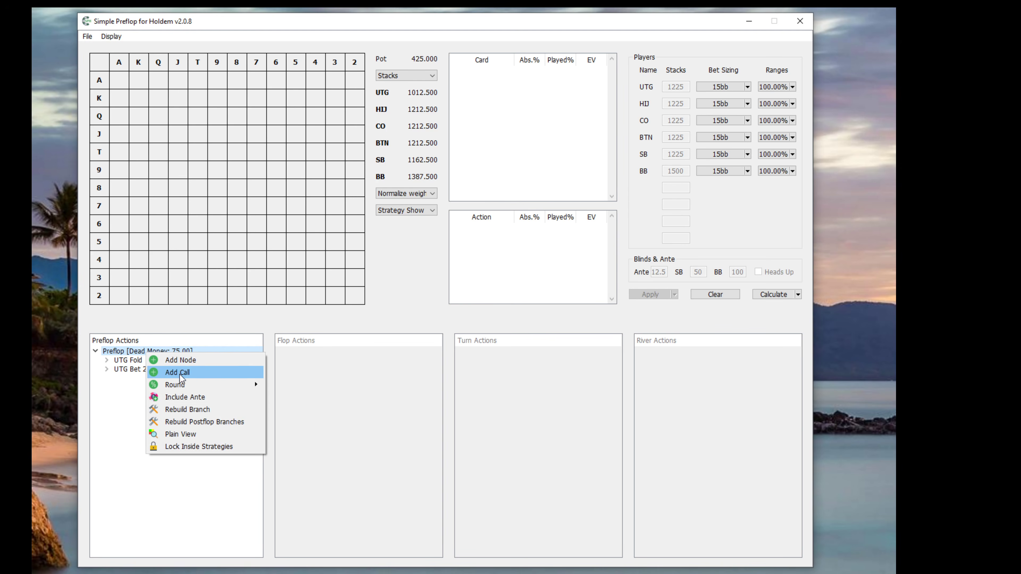
{"action": "left_click", "coordinate": [196, 411]}
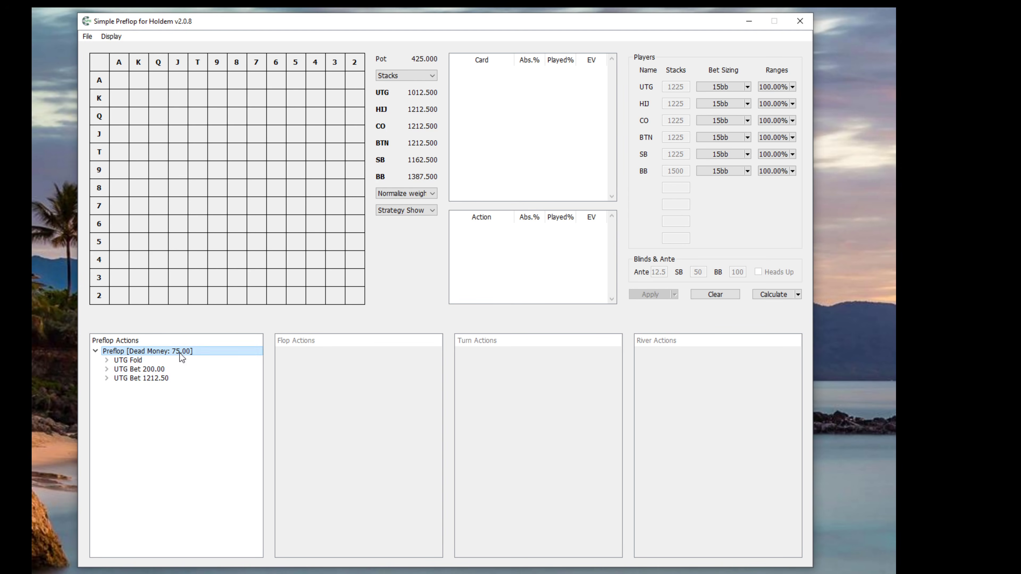
- Check the HIJ actions under the UTG fold node and the CO responses to the HIJ bet of 200
{"action": "left_click", "coordinate": [107, 360]}
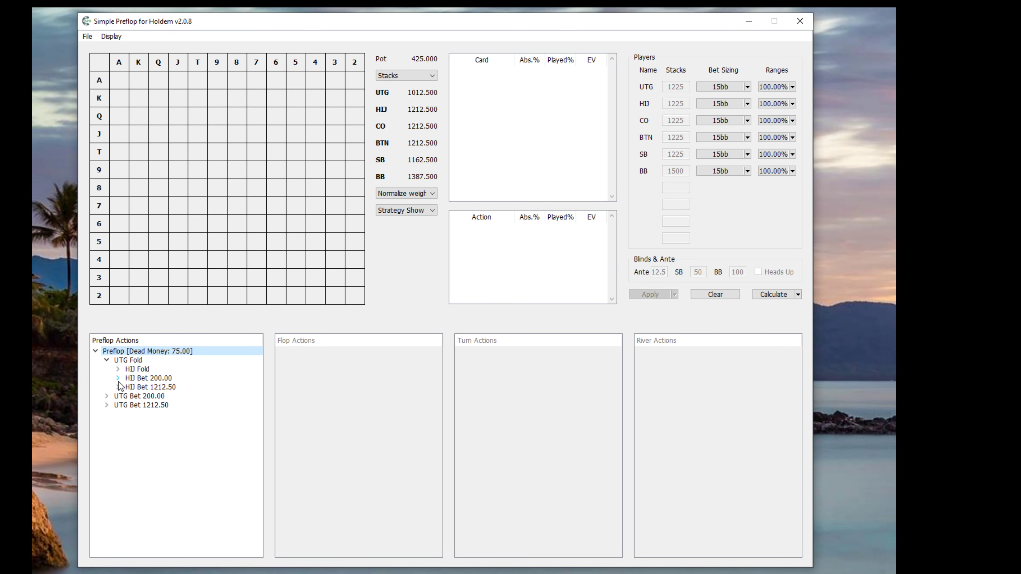
{"action": "left_click", "coordinate": [118, 379]}
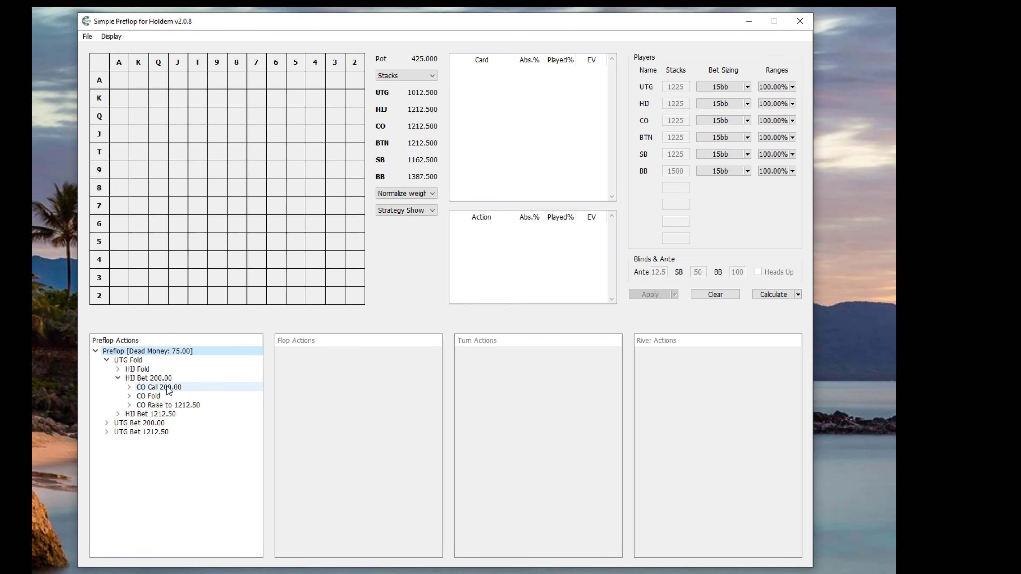
{"action": "left_click", "coordinate": [118, 378]}
{"action": "left_click", "coordinate": [107, 360]}
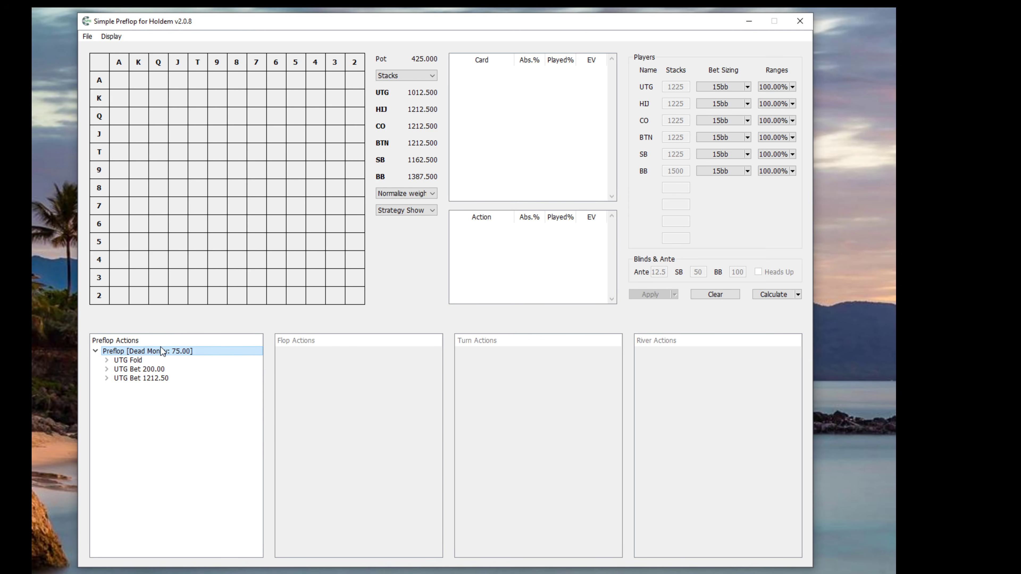
{"action": "right_click", "coordinate": [169, 349]}
{"action": "left_click", "coordinate": [232, 406]}
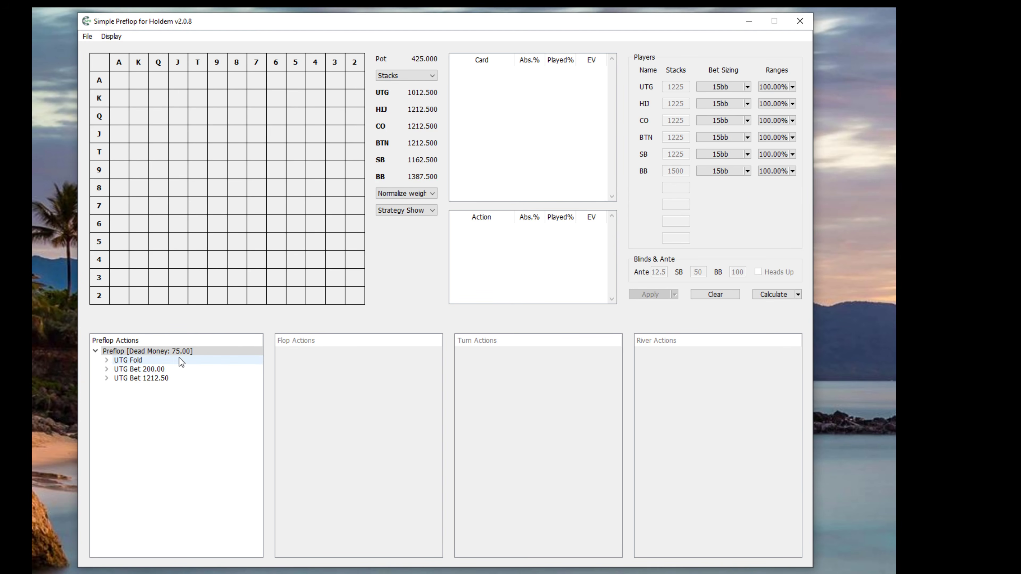
{"action": "right_click", "coordinate": [181, 350]}
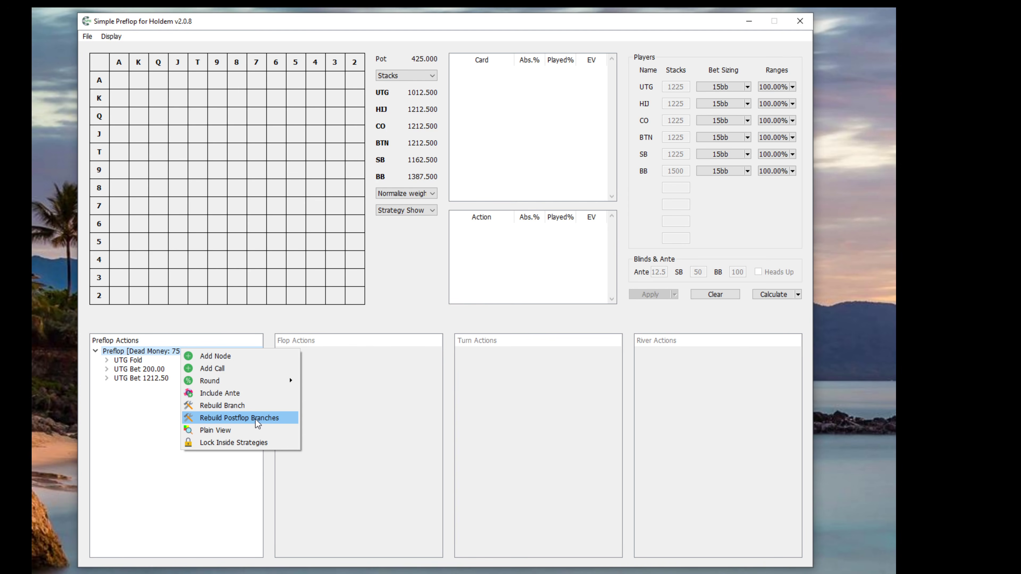
{"action": "left_click", "coordinate": [294, 417]}
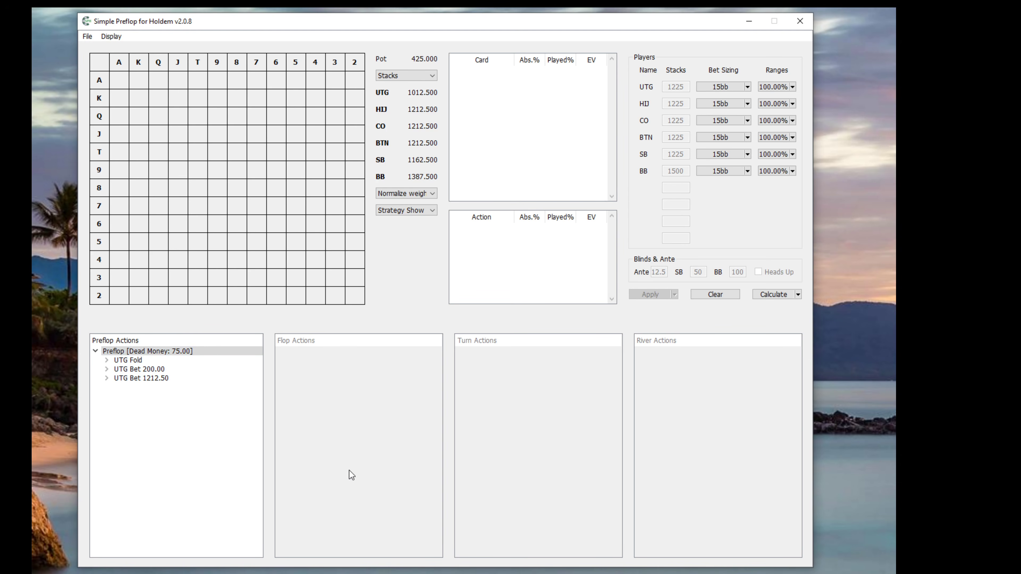
{"action": "right_click", "coordinate": [186, 350]}
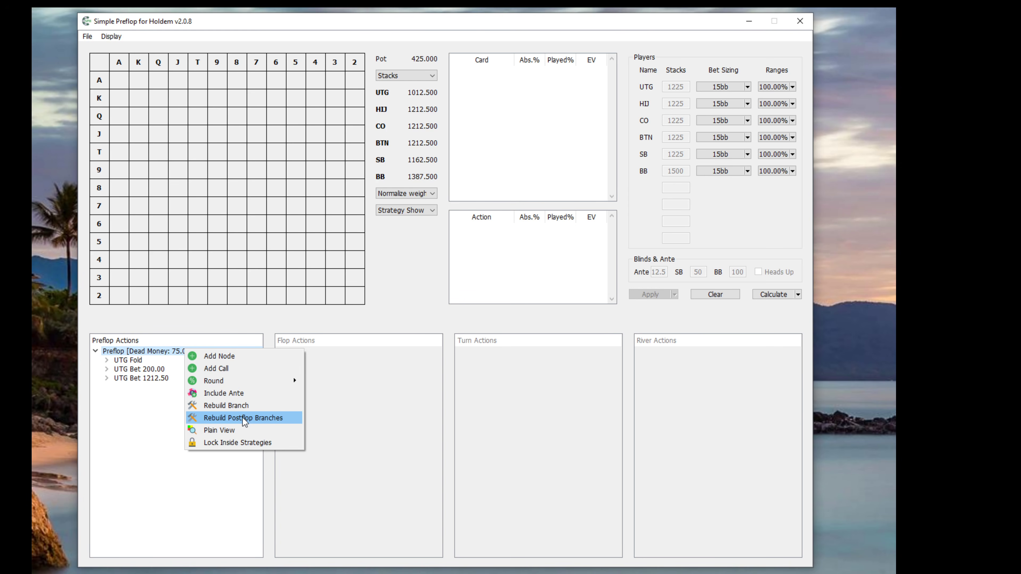
{"action": "left_click", "coordinate": [619, 410]}
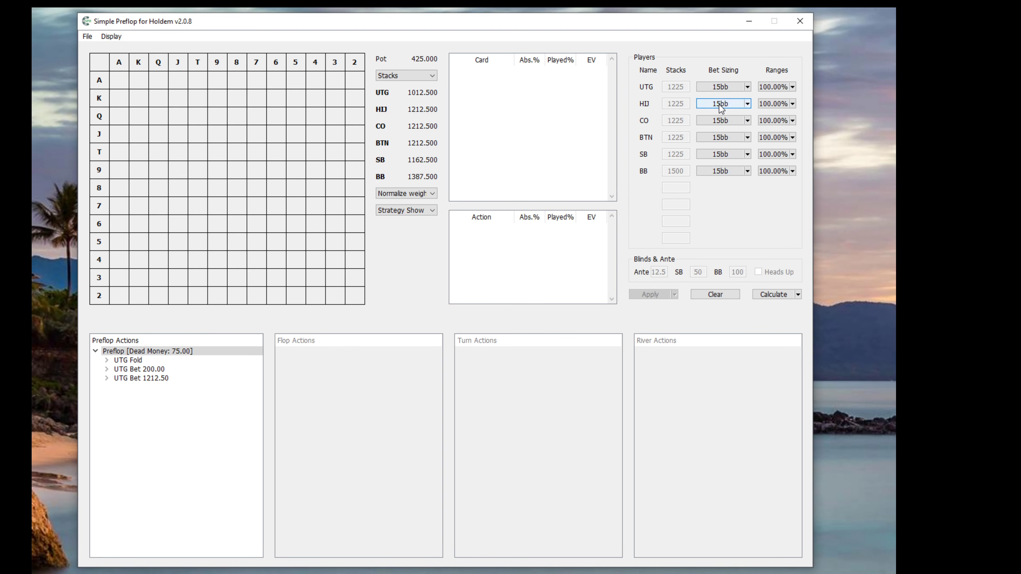
- Open the Plain View of the Preflop root and reposition its window to show both rows of range grids
{"action": "right_click", "coordinate": [154, 352]}
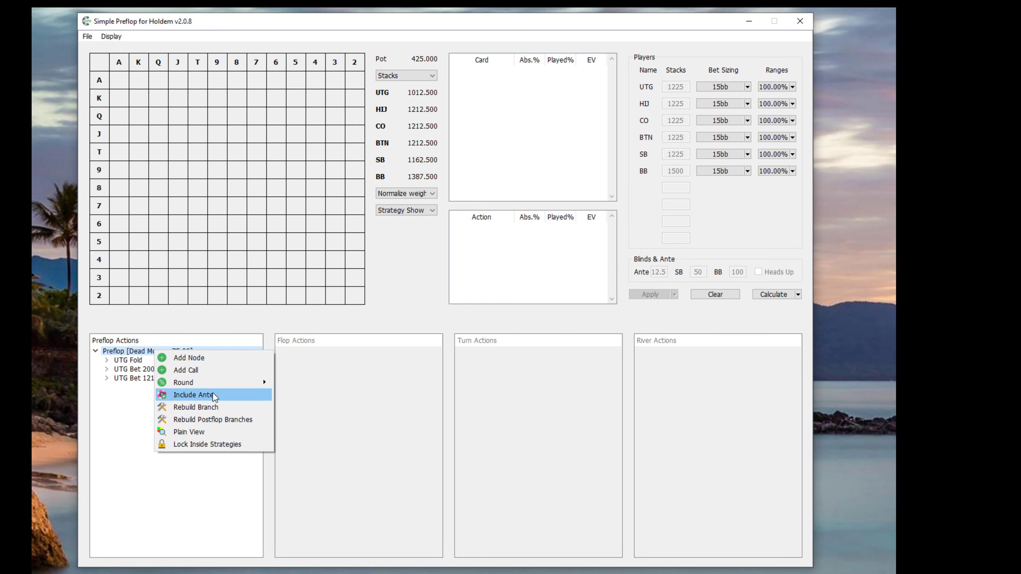
{"action": "left_click", "coordinate": [207, 435]}
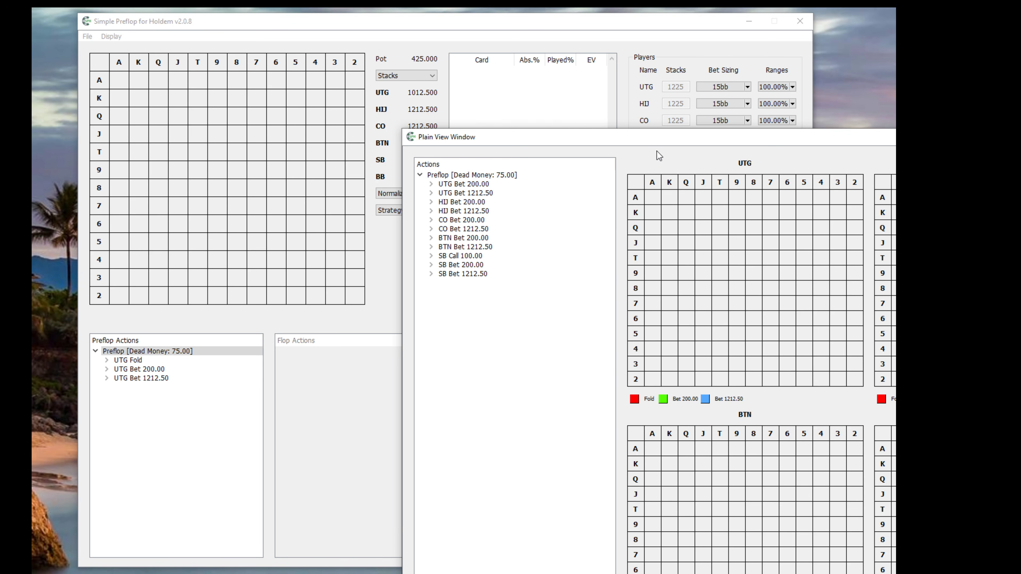
{"action": "left_click_drag", "start_coordinate": [667, 141], "coordinate": [400, 78]}
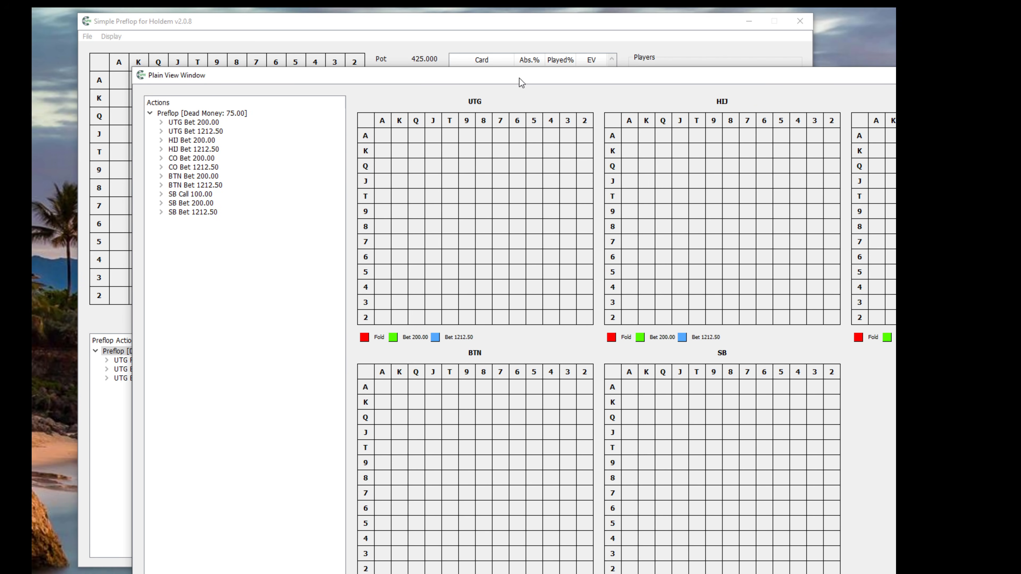
{"action": "left_click_drag", "start_coordinate": [519, 78], "coordinate": [475, 34]}
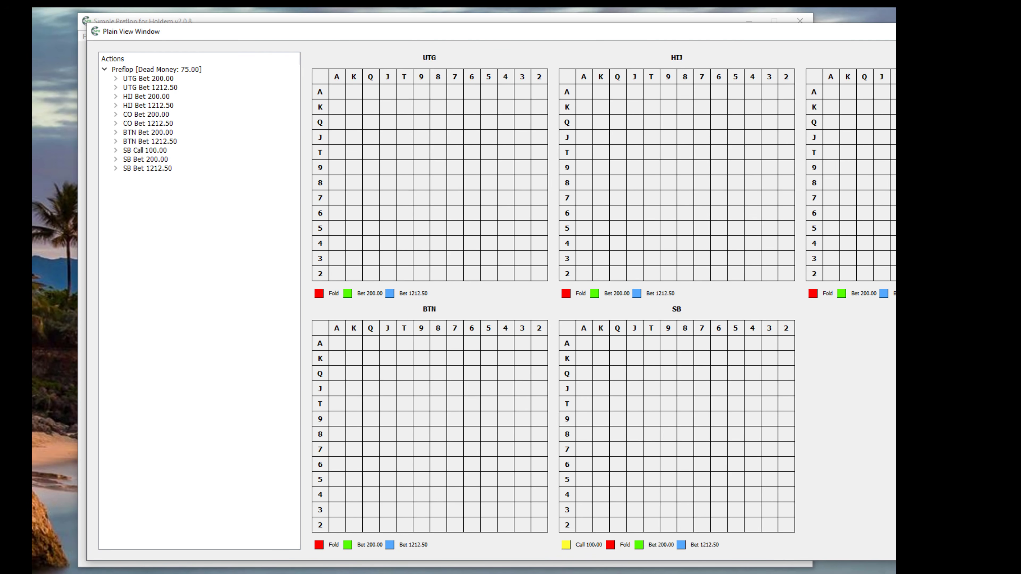
- Close the Plain View and open the saved situation "6max Hyper 12bb 2x Full tree.bin"
{"action": "key", "text": "alt+F4"}
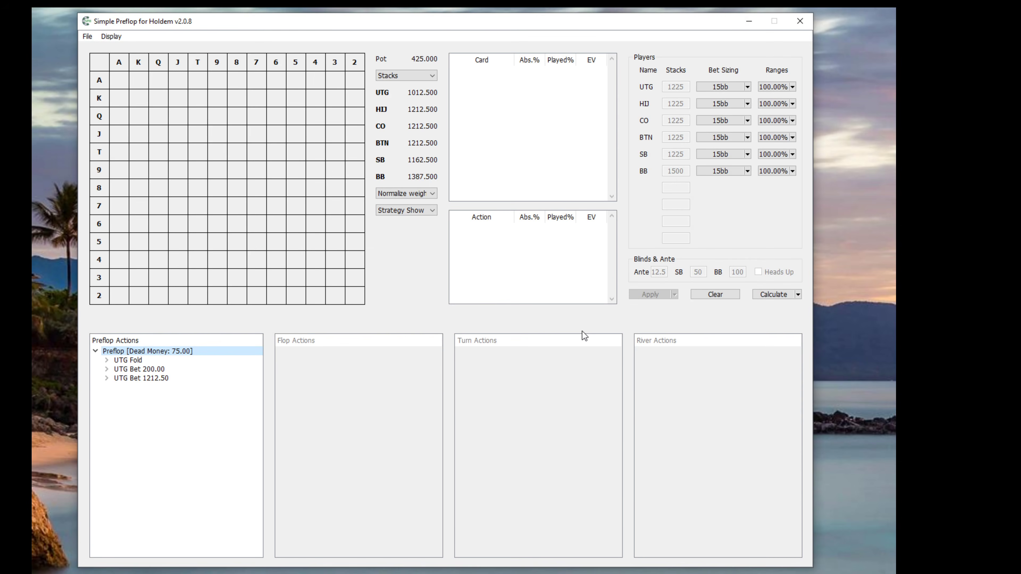
{"action": "left_click", "coordinate": [85, 37]}
{"action": "left_click", "coordinate": [96, 45]}
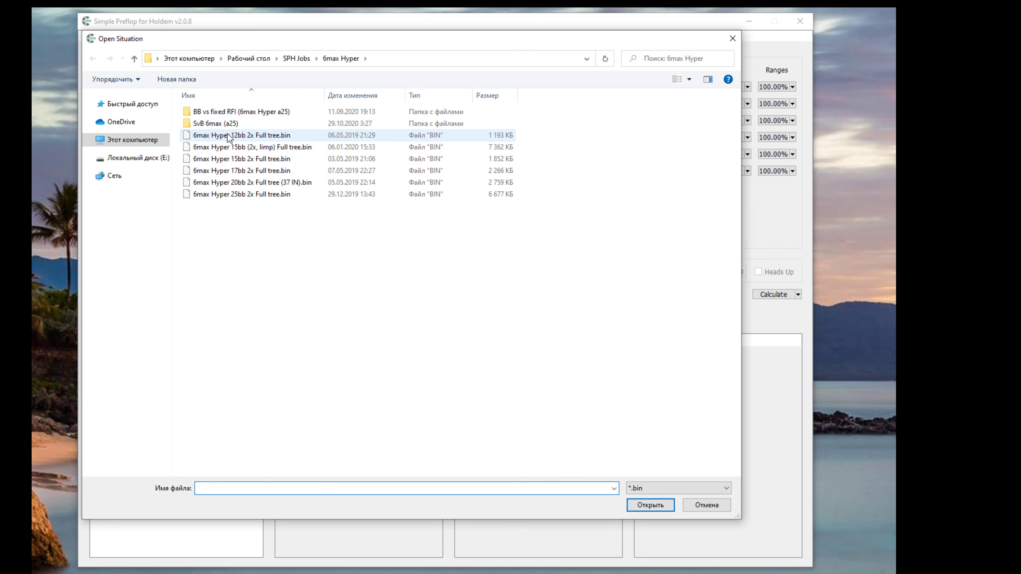
{"action": "double_click", "coordinate": [229, 136]}
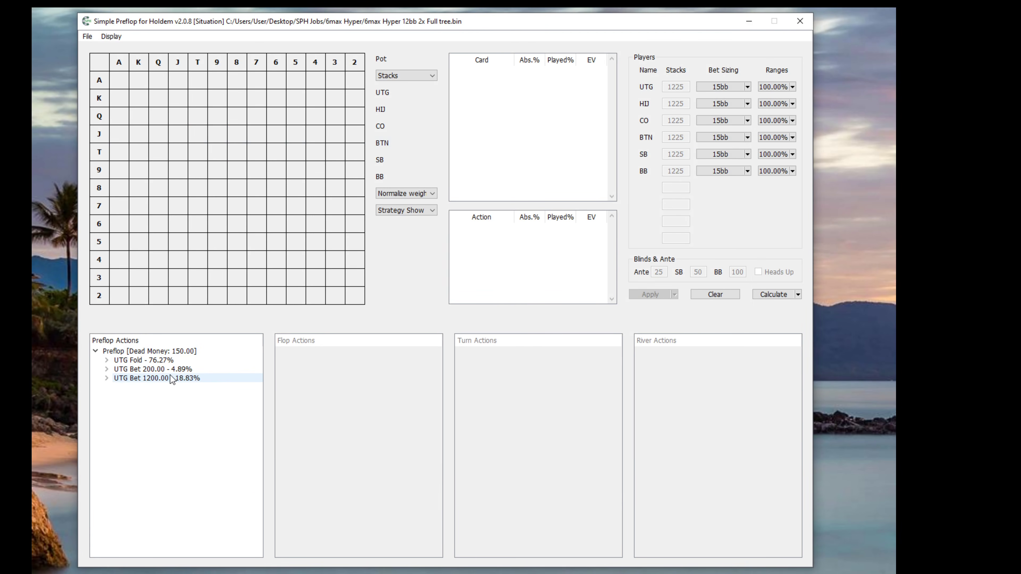
- Examine UTG's opening range, HIJ's range after the UTG fold, and HIJ's responses to the UTG bet of 200
{"action": "left_click", "coordinate": [161, 368]}
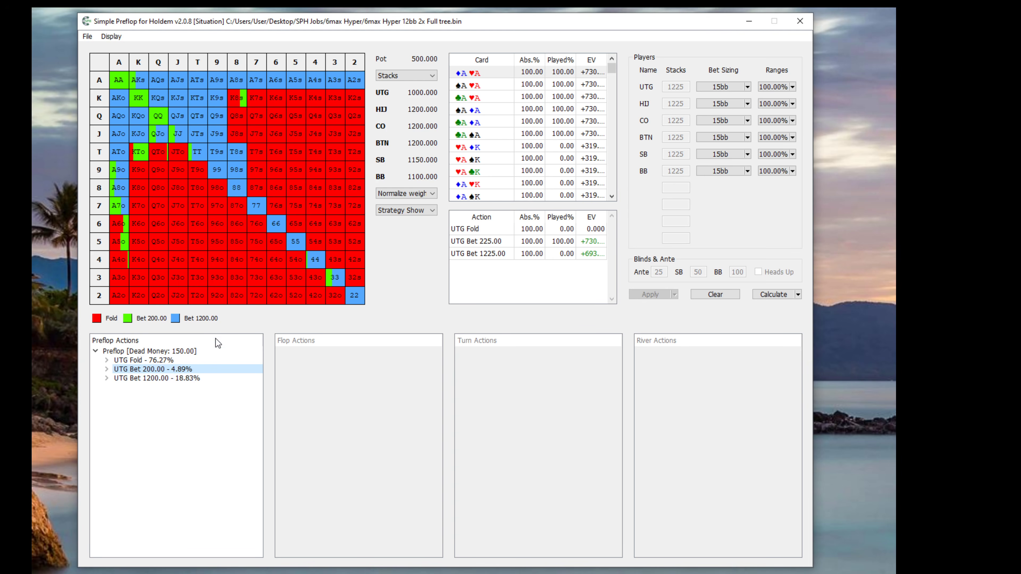
{"action": "left_click", "coordinate": [107, 360]}
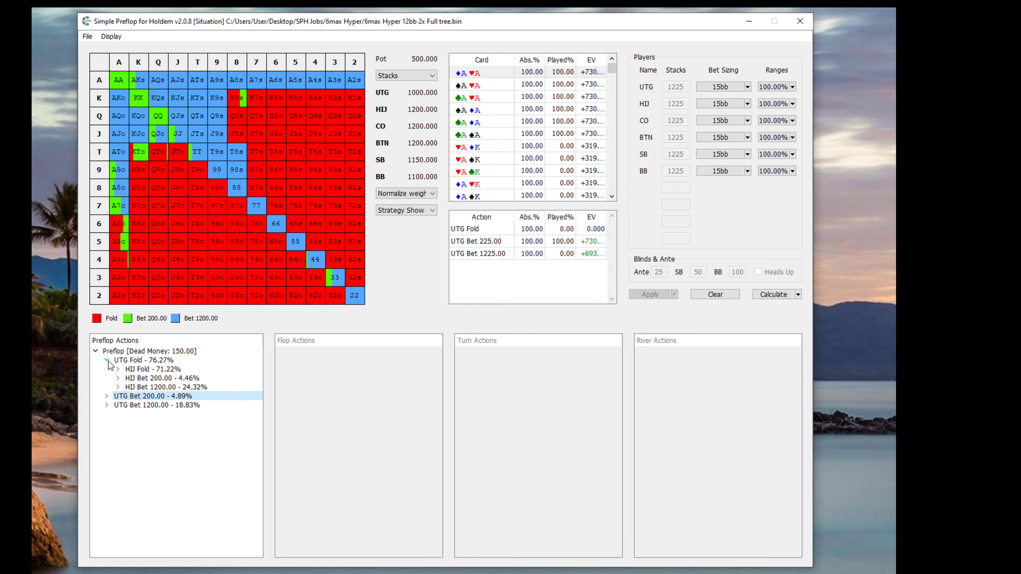
{"action": "left_click", "coordinate": [137, 361]}
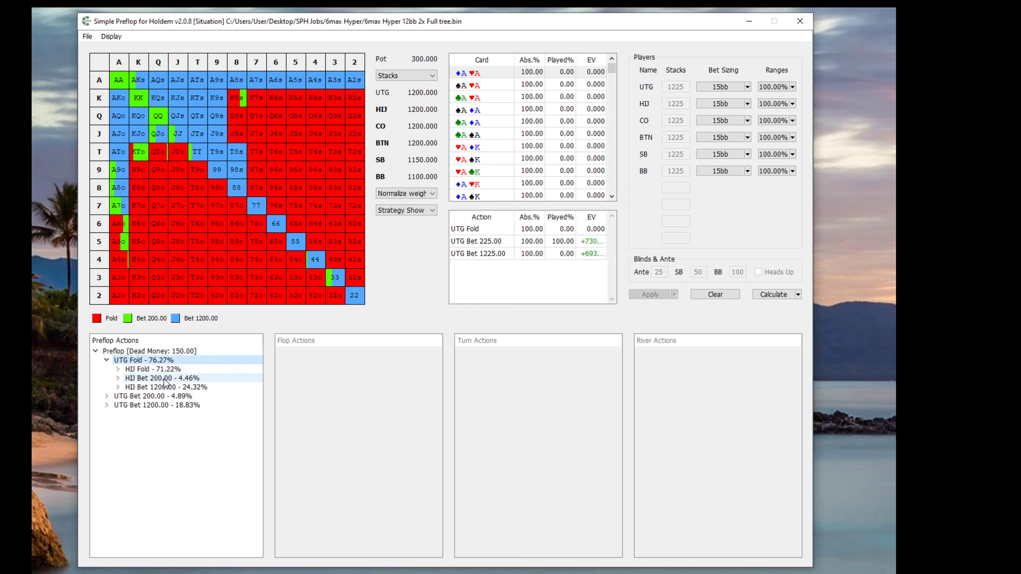
{"action": "left_click", "coordinate": [141, 378]}
{"action": "left_click", "coordinate": [106, 360]}
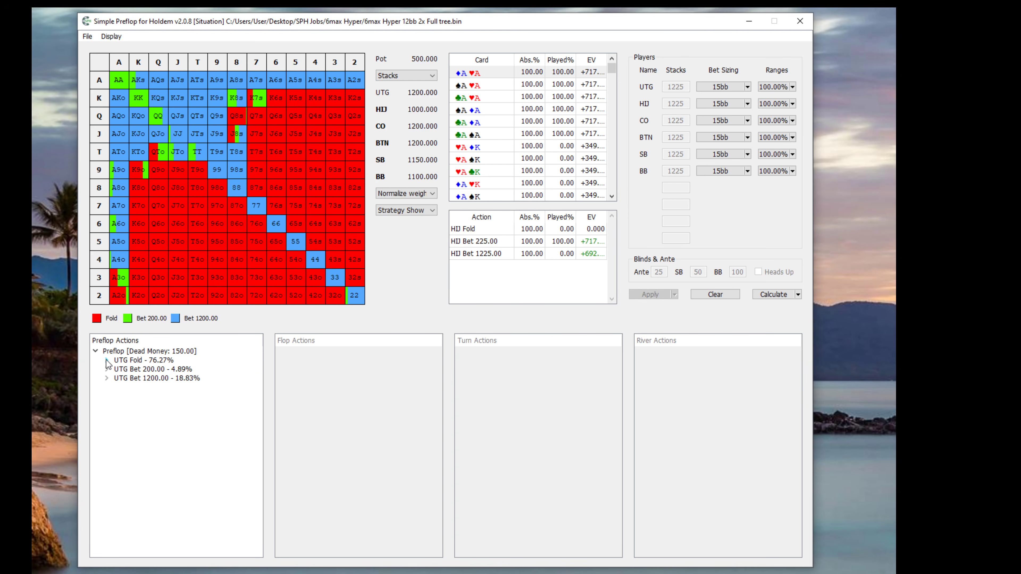
{"action": "left_click", "coordinate": [107, 369]}
{"action": "left_click", "coordinate": [163, 380]}
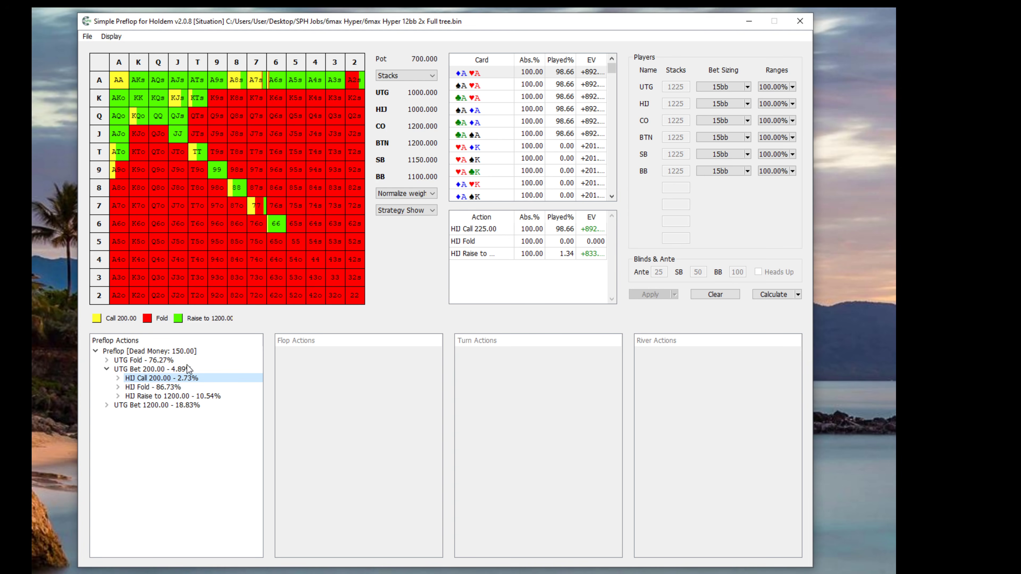
{"action": "left_click", "coordinate": [106, 368]}
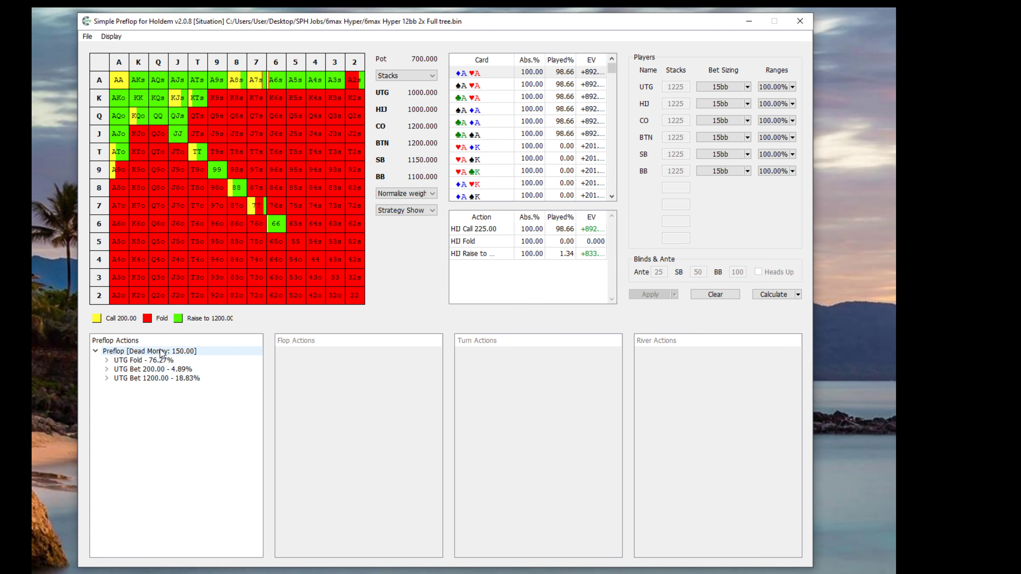
- Open the Plain View of the calculated Preflop root and reposition its window so both rows of range grids show
{"action": "left_click", "coordinate": [161, 353]}
{"action": "right_click", "coordinate": [165, 353]}
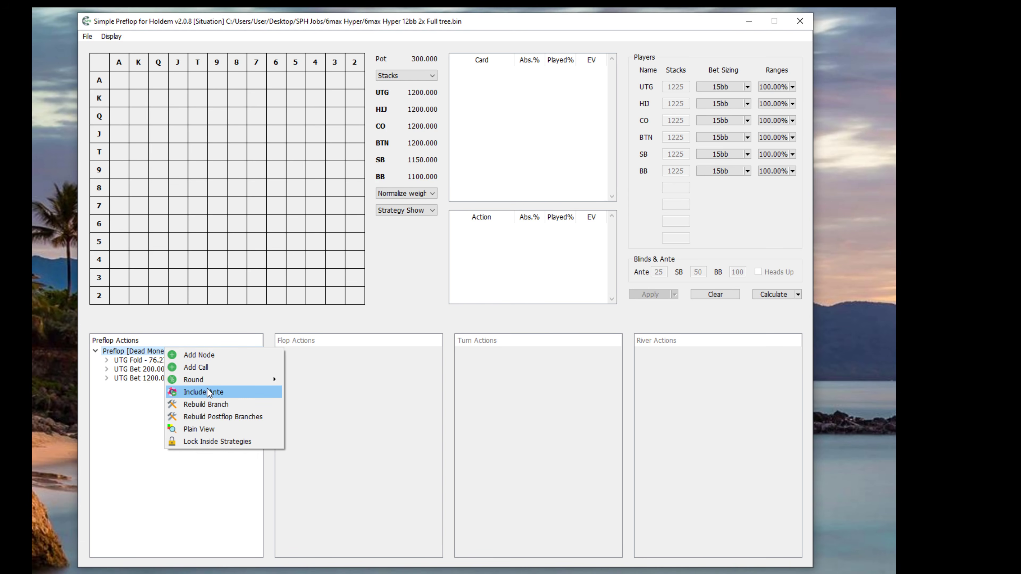
{"action": "left_click", "coordinate": [209, 428]}
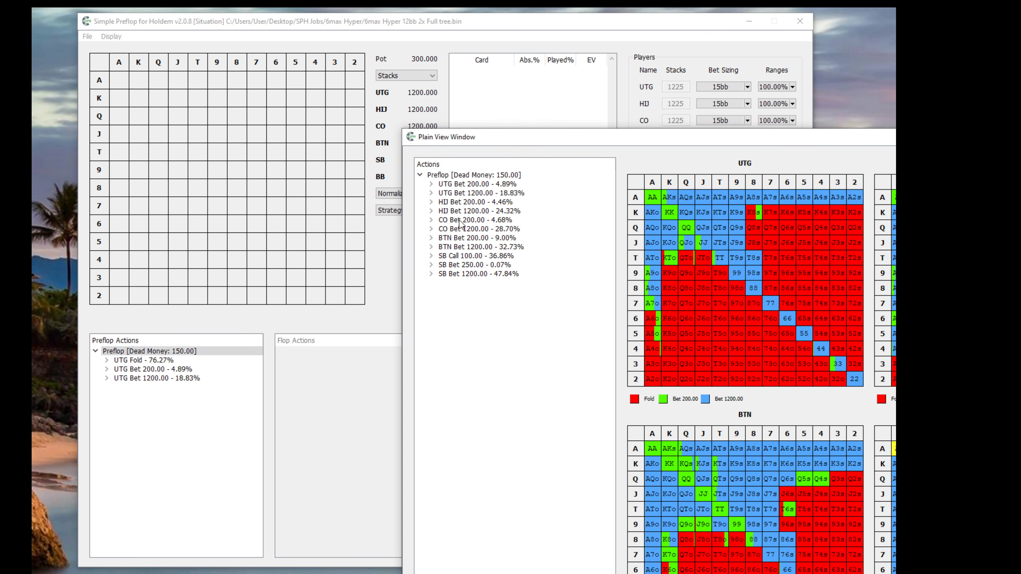
{"action": "left_click_drag", "start_coordinate": [514, 143], "coordinate": [317, 66]}
{"action": "left_click_drag", "start_coordinate": [413, 64], "coordinate": [228, 40]}
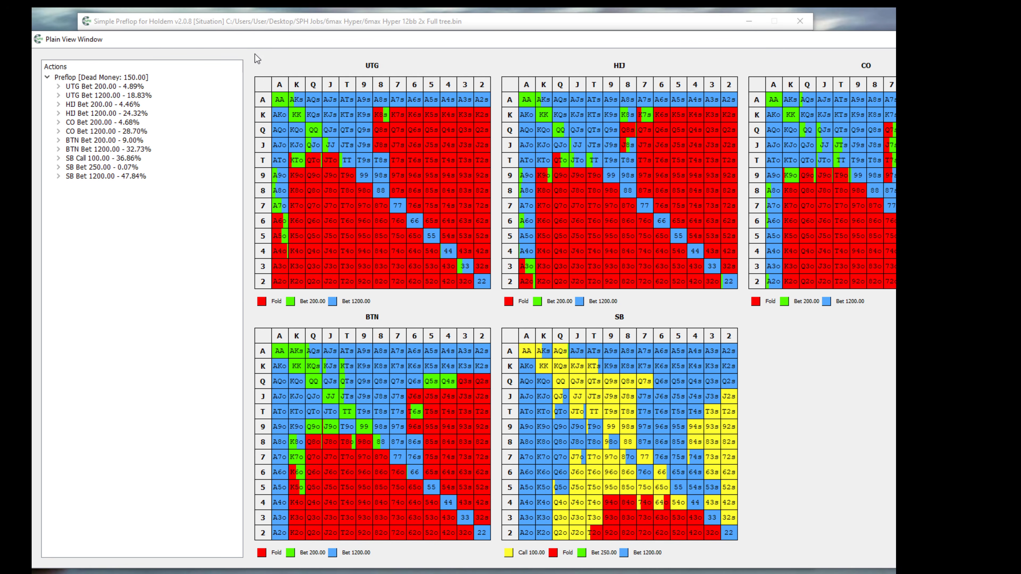
- In the Plain View, check the responses to the UTG bet of 200 and to HIJ's call of it
{"action": "left_click", "coordinate": [115, 78]}
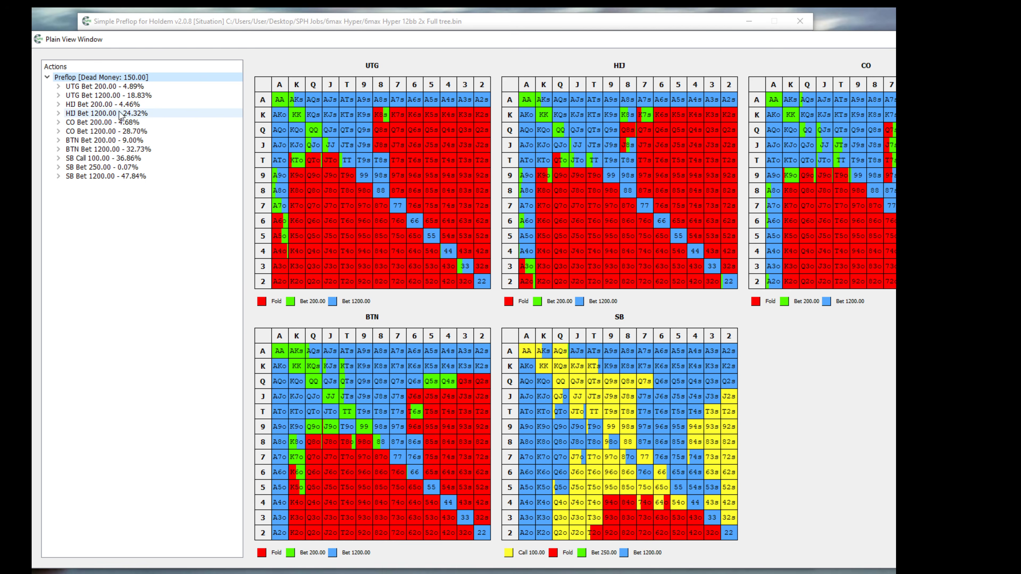
{"action": "left_click", "coordinate": [84, 91]}
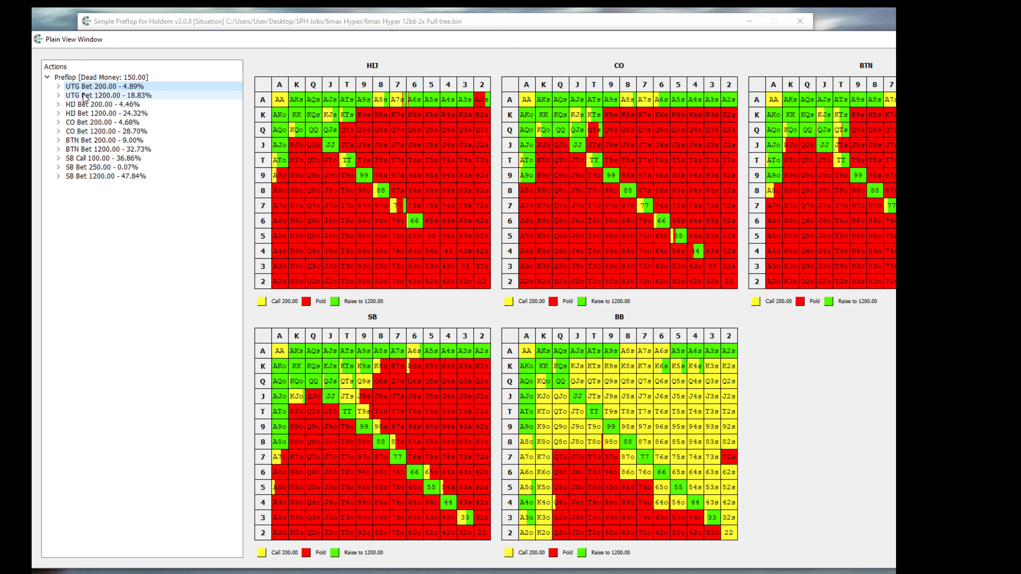
{"action": "left_click", "coordinate": [59, 85]}
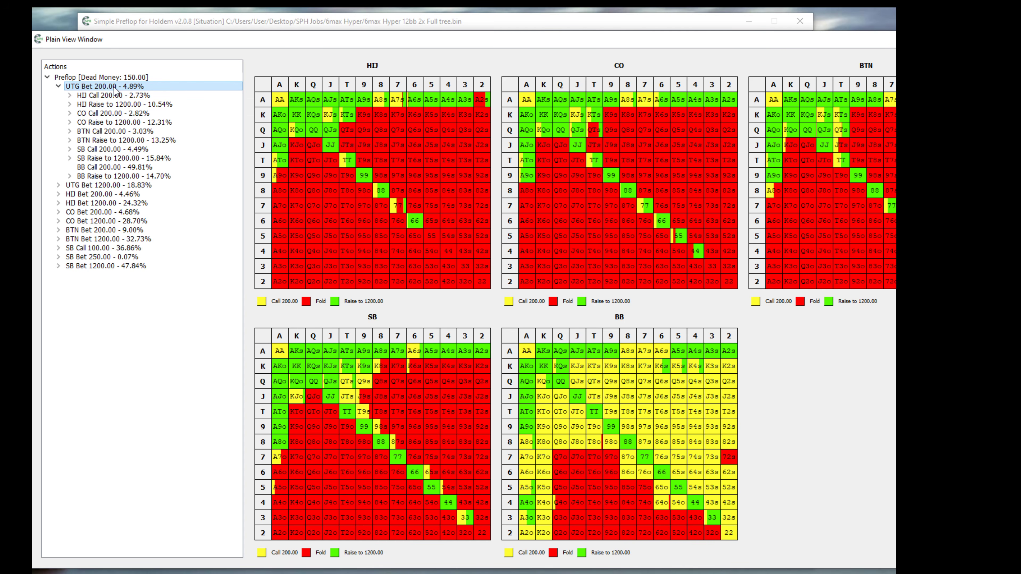
{"action": "left_click", "coordinate": [127, 96]}
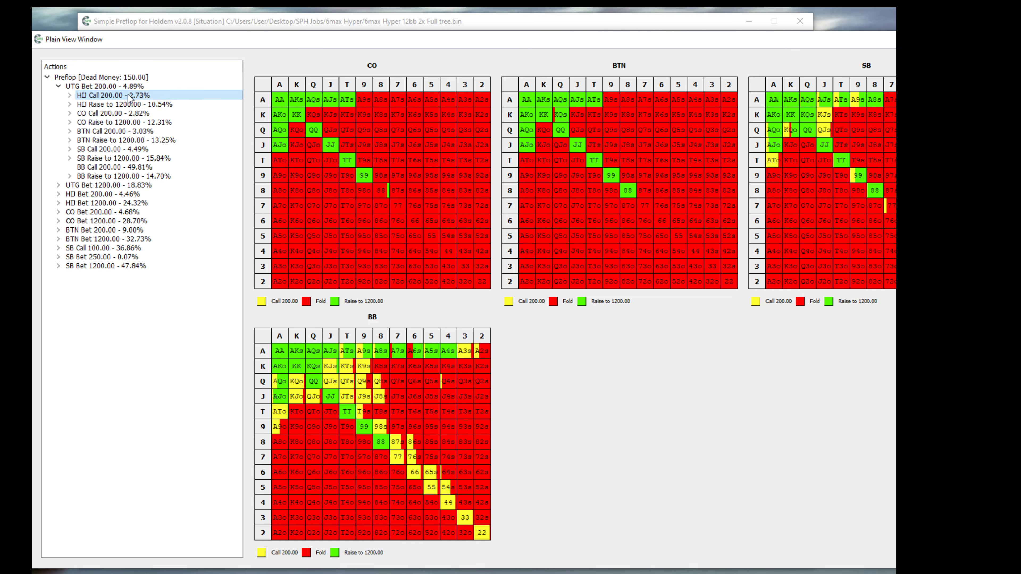
{"action": "left_click", "coordinate": [59, 86]}
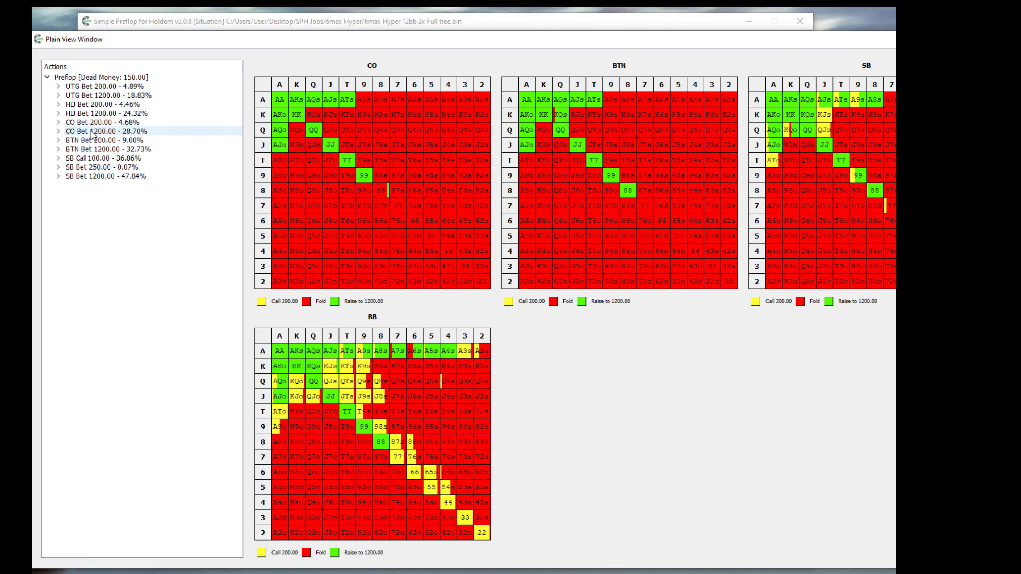
- Check the responses to the HIJ bet of 200, the BTN bet of 1200 and SB's call of it, closing the Plain View when done
{"action": "left_click", "coordinate": [93, 104]}
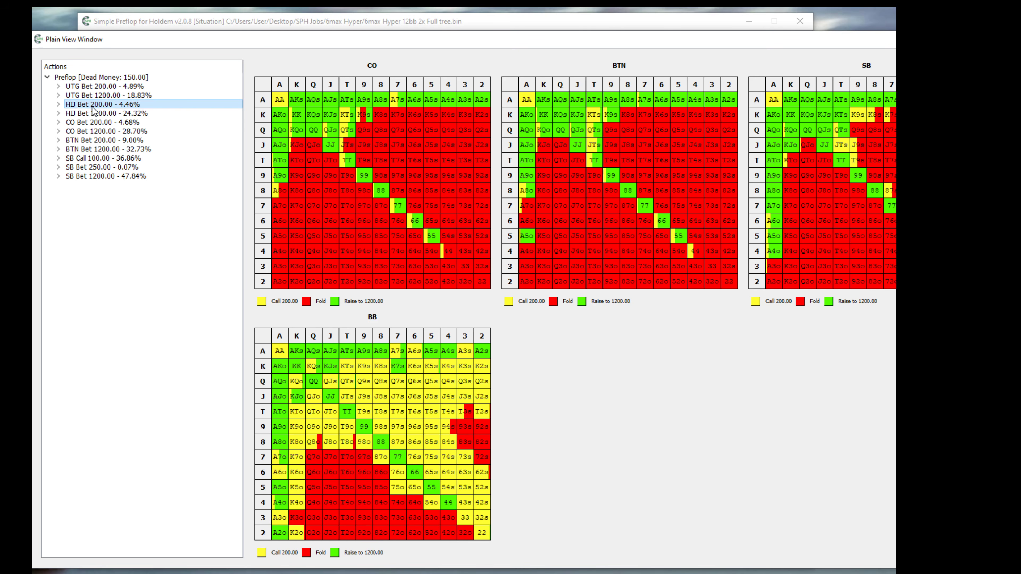
{"action": "left_click", "coordinate": [98, 149]}
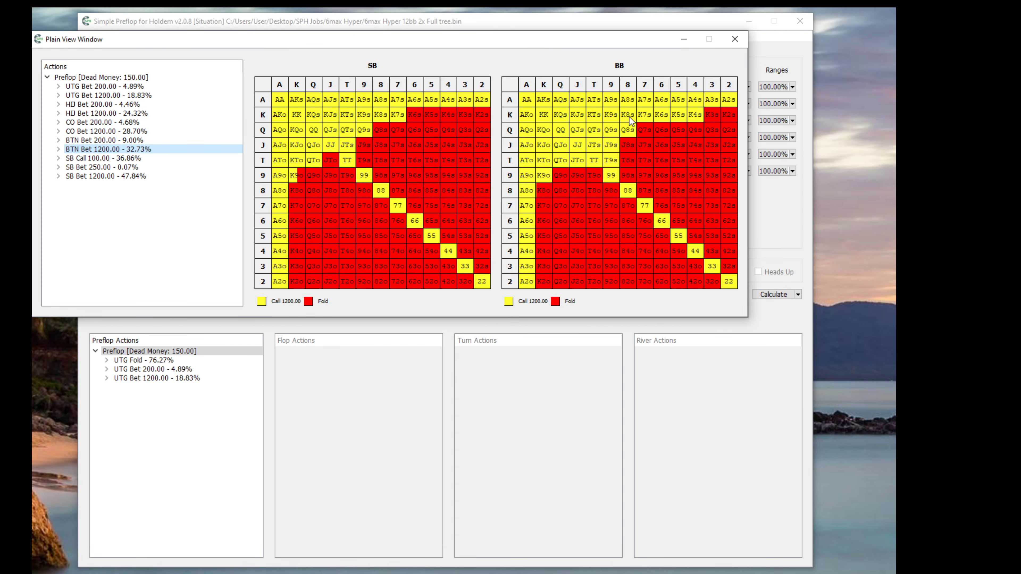
{"action": "left_click_drag", "start_coordinate": [486, 39], "coordinate": [538, 39]}
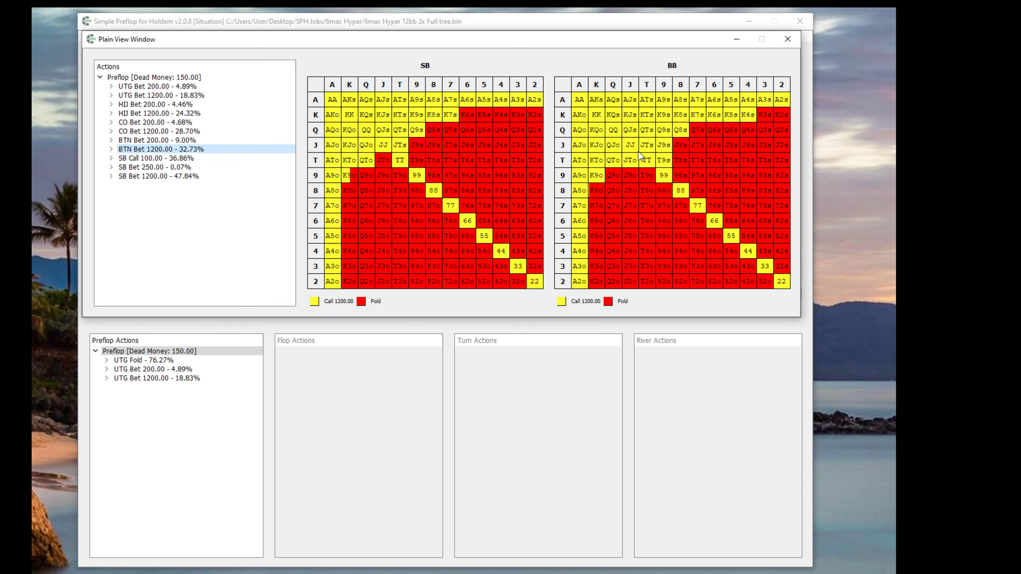
{"action": "left_click", "coordinate": [111, 149]}
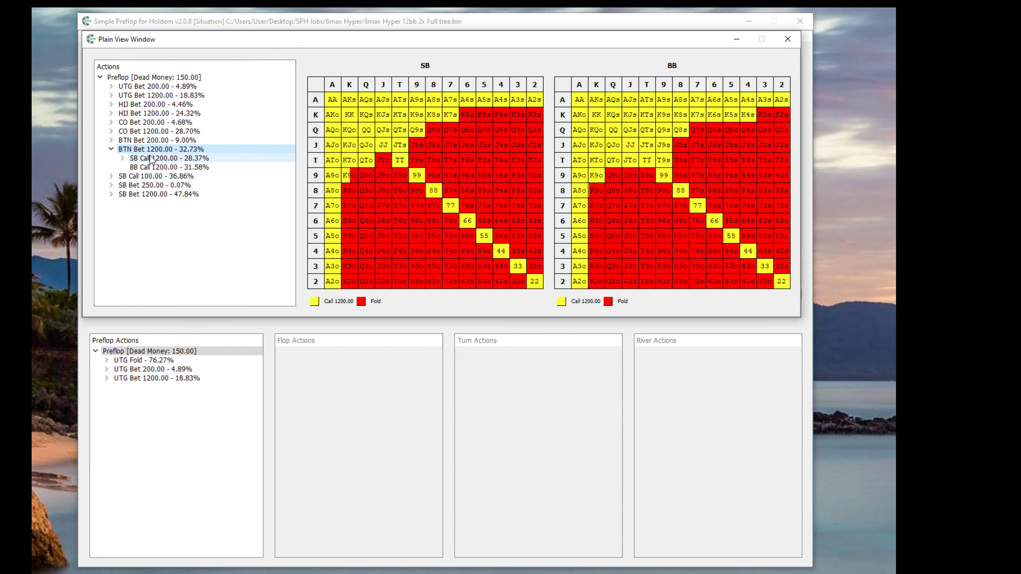
{"action": "left_click", "coordinate": [186, 160]}
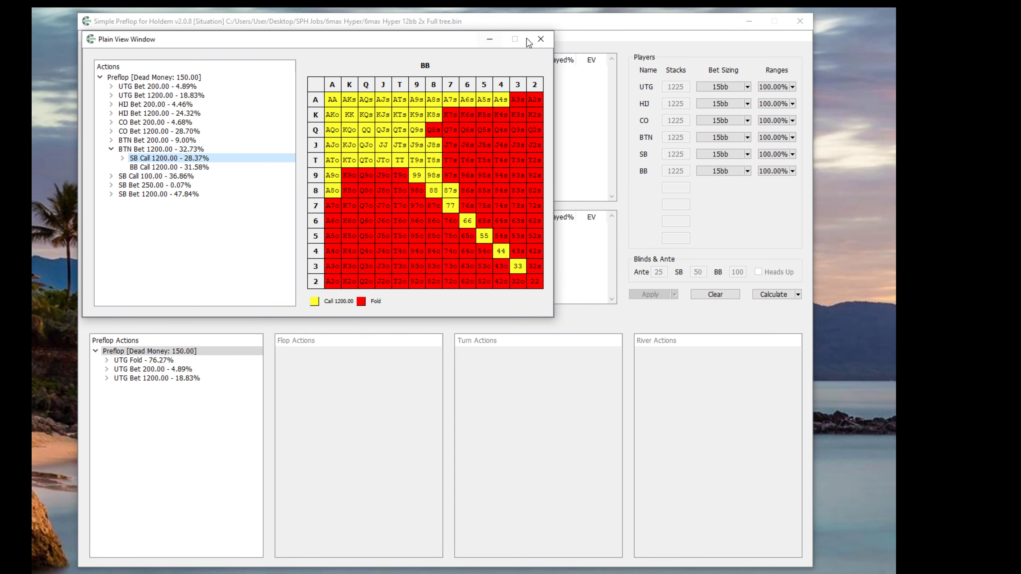
{"action": "left_click", "coordinate": [112, 150]}
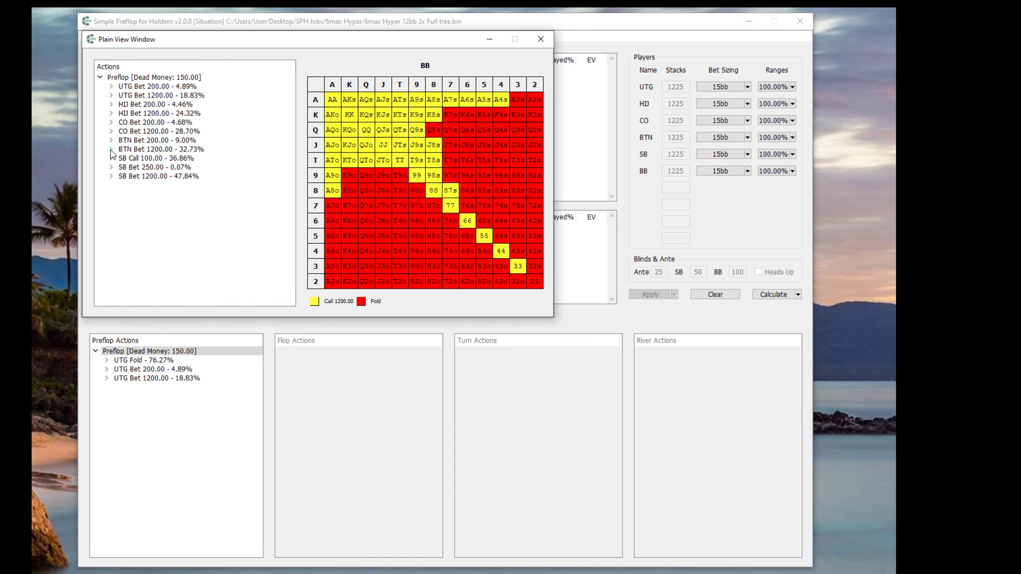
{"action": "left_click", "coordinate": [540, 38]}
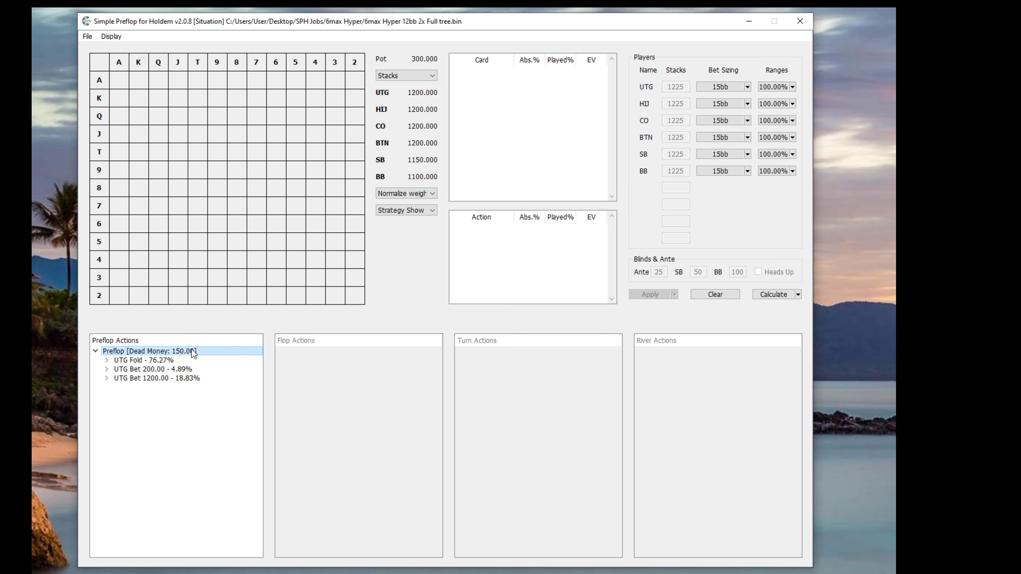
- Apply Lock Inside Strategies to the Preflop root and check the locks under UTG Fold and the HIJ bet of 200
{"action": "right_click", "coordinate": [173, 353]}
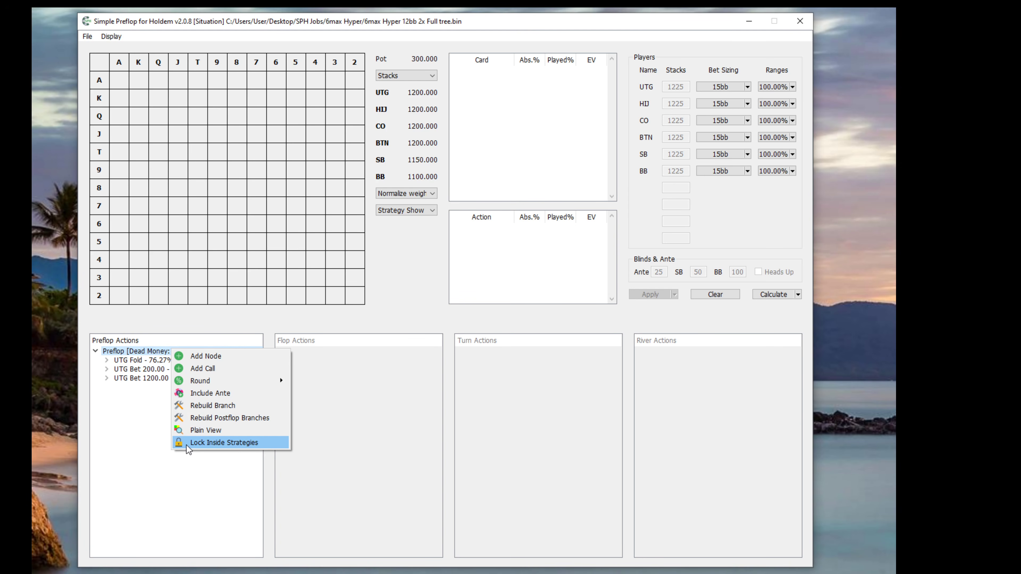
{"action": "left_click", "coordinate": [202, 443]}
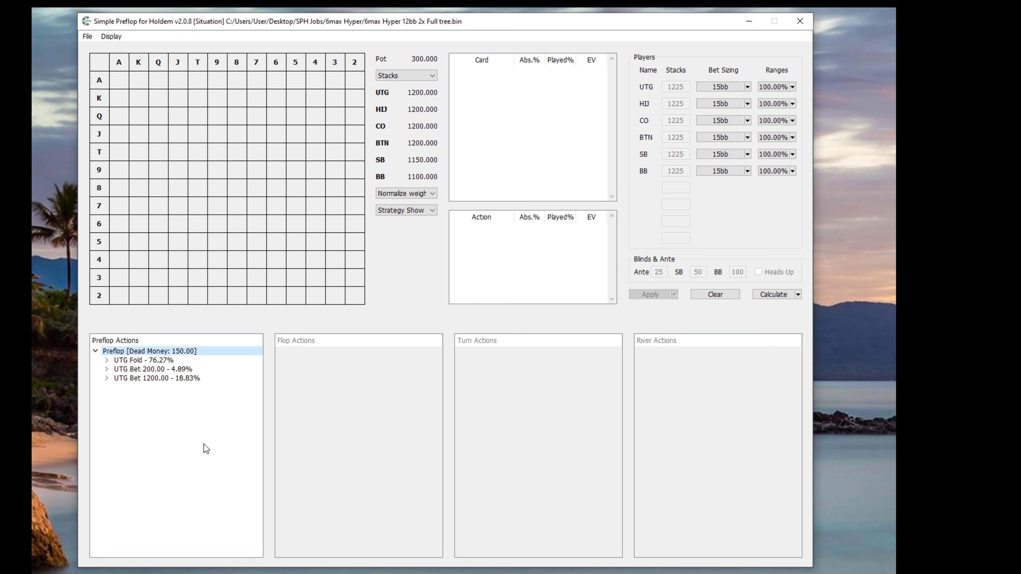
{"action": "left_click", "coordinate": [169, 361]}
{"action": "left_click", "coordinate": [108, 361]}
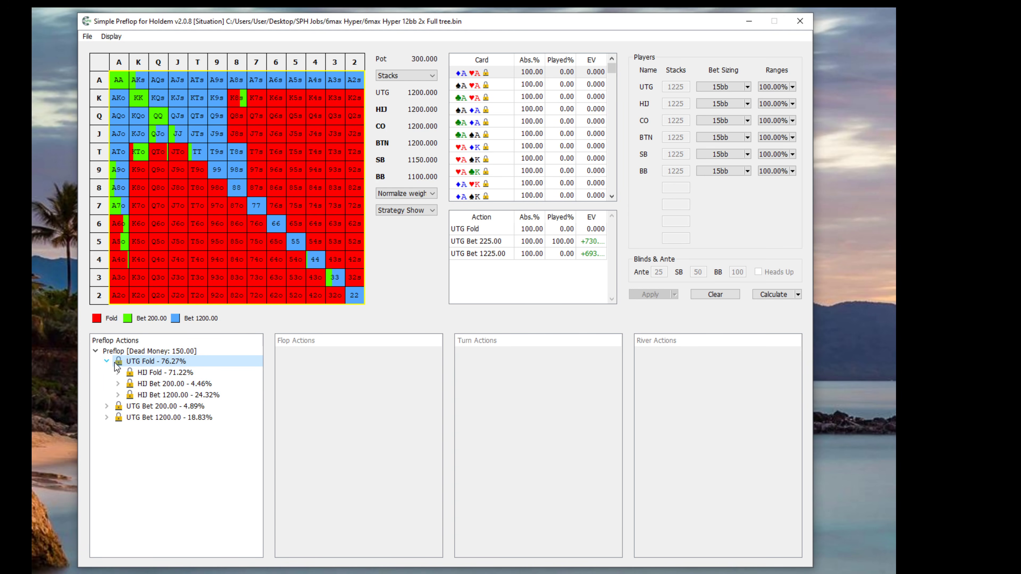
{"action": "left_click", "coordinate": [118, 384]}
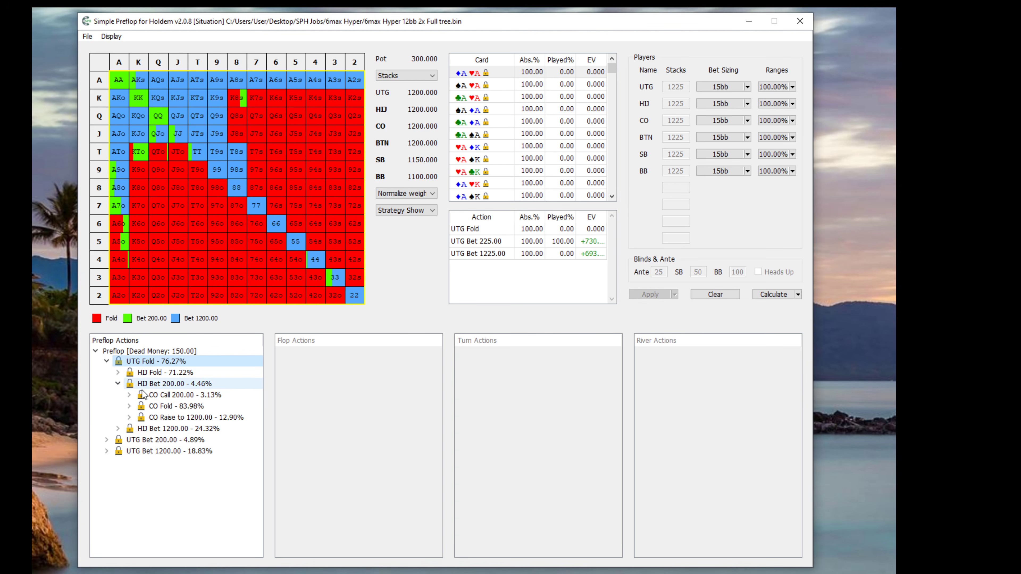
{"action": "left_click", "coordinate": [118, 384]}
{"action": "left_click", "coordinate": [106, 361]}
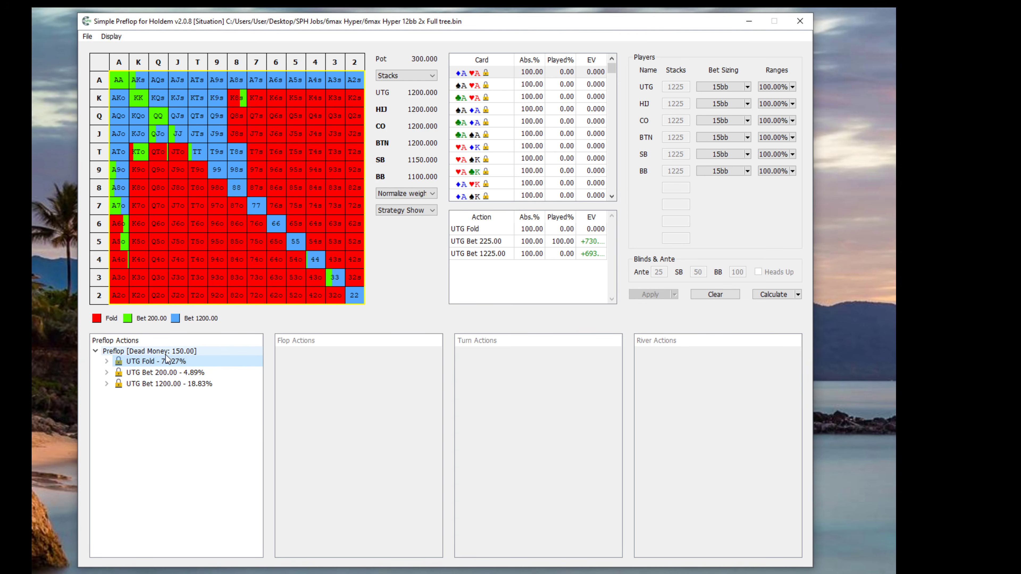
- Unlock the strategies inside the Preflop root and clear the loaded situation
{"action": "right_click", "coordinate": [156, 351]}
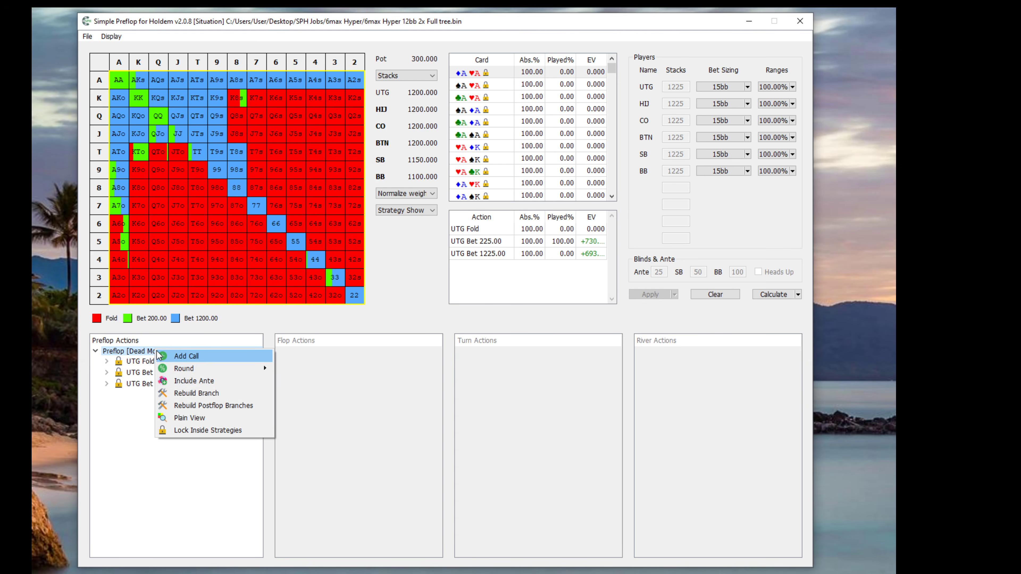
{"action": "left_click", "coordinate": [205, 431]}
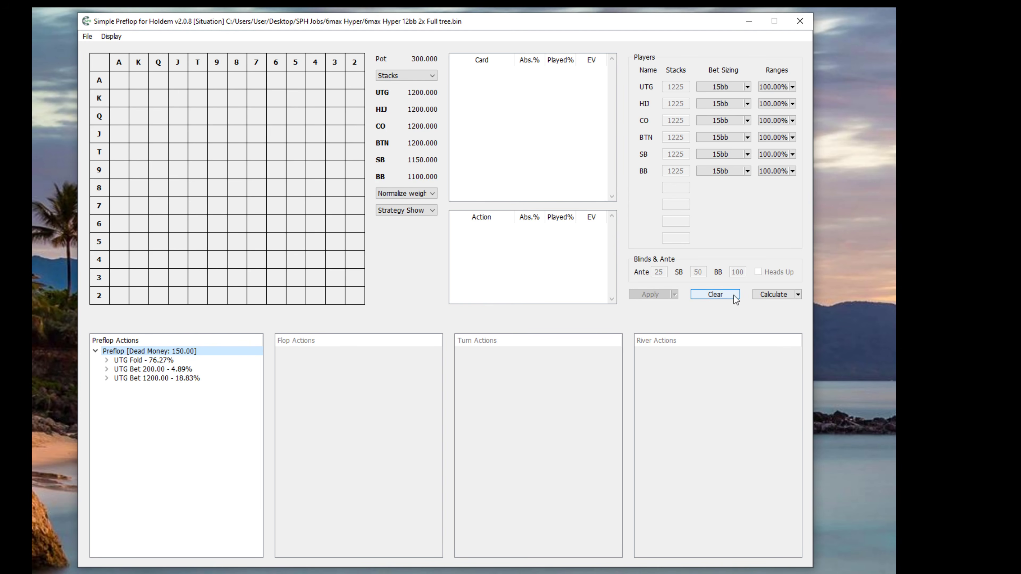
{"action": "left_click", "coordinate": [725, 295]}
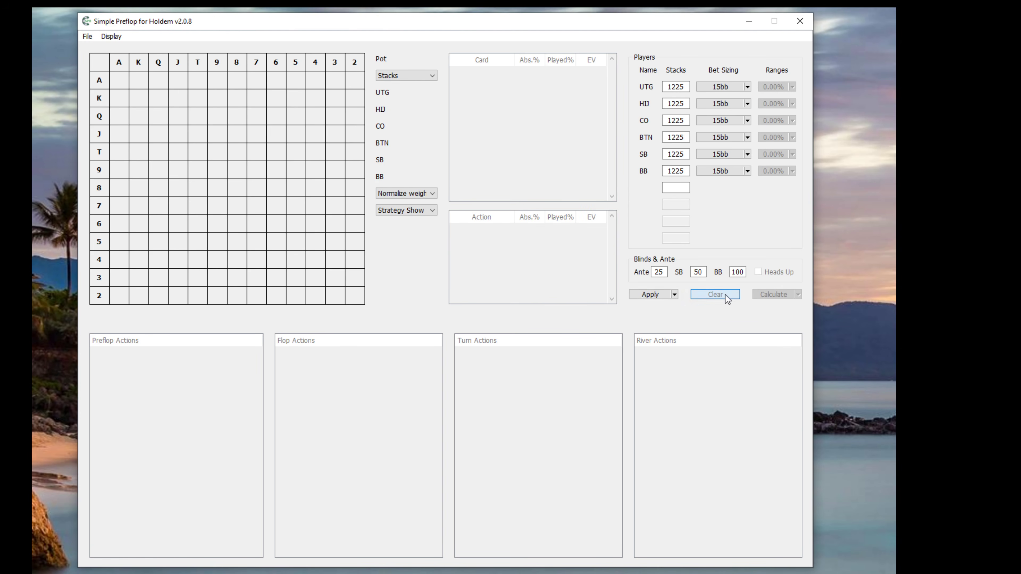
- Build a new six-player tree with an ante of 12.5 and review the Preflop root's options without choosing one
{"action": "left_click", "coordinate": [653, 294]}
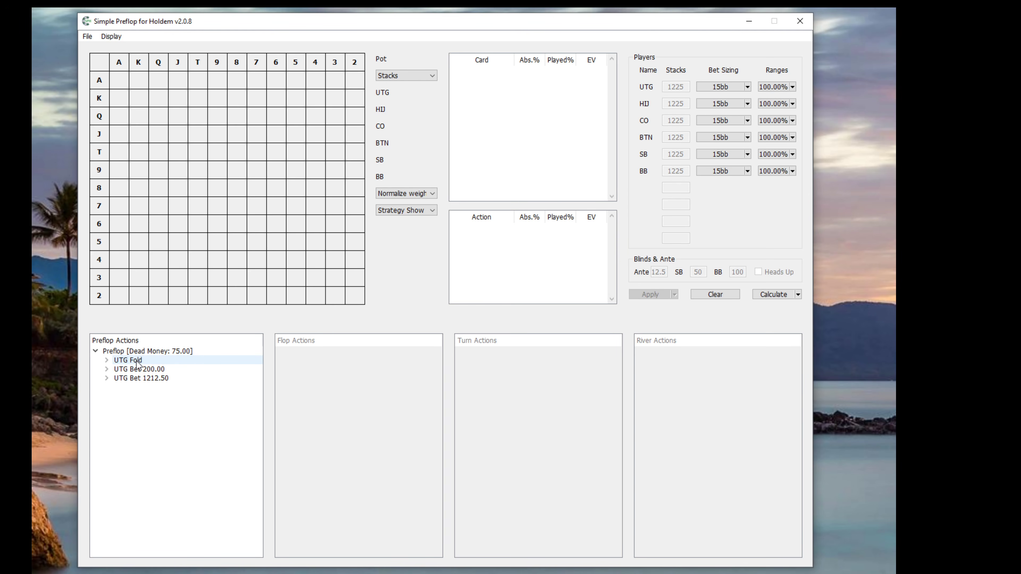
{"action": "right_click", "coordinate": [155, 352]}
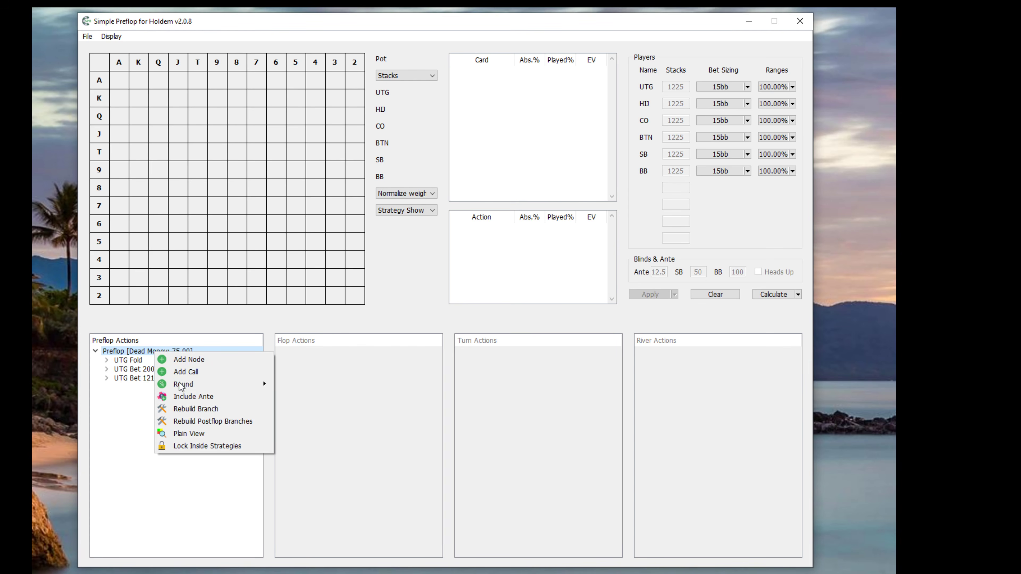
{"action": "left_click", "coordinate": [111, 418]}
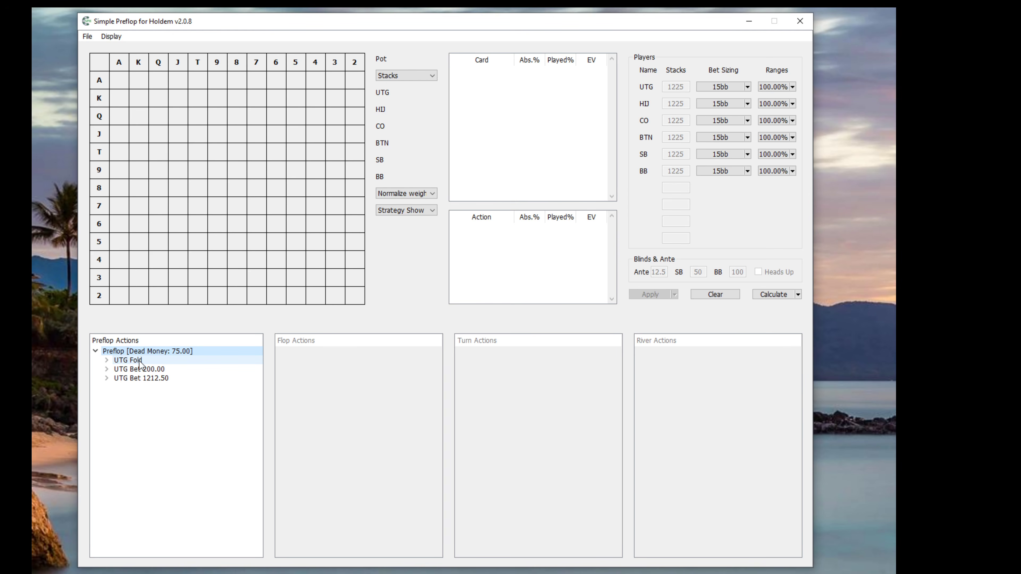
- Open the strategy editor for the UTG bet of 200 and bring the whole editor into view
{"action": "left_click", "coordinate": [139, 362]}
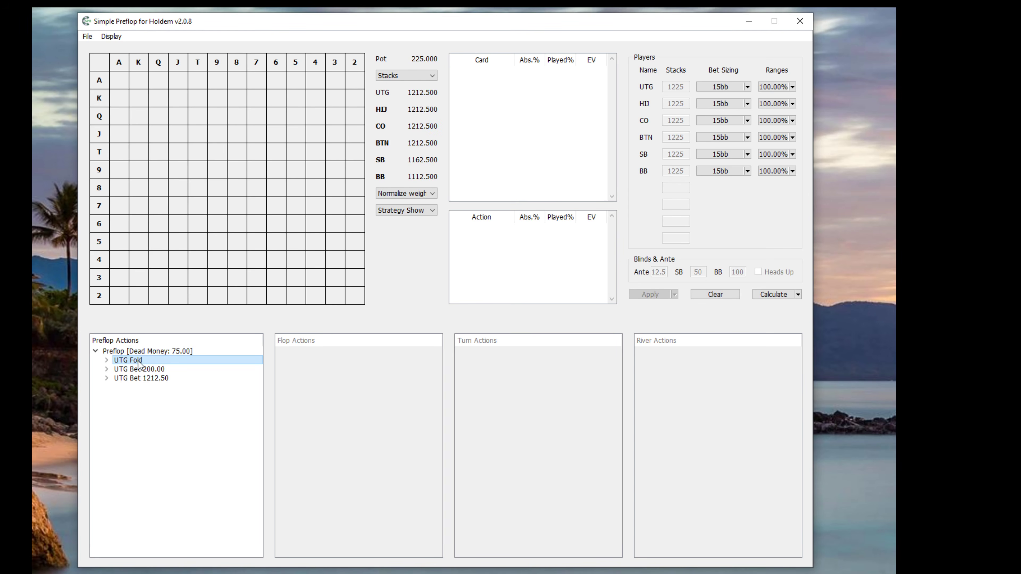
{"action": "right_click", "coordinate": [152, 371]}
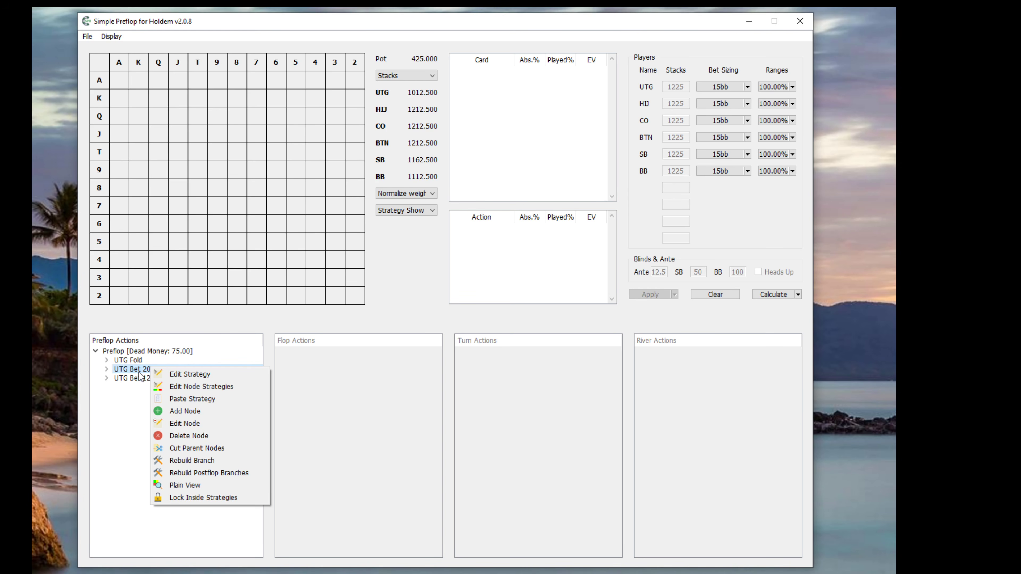
{"action": "left_click", "coordinate": [192, 375]}
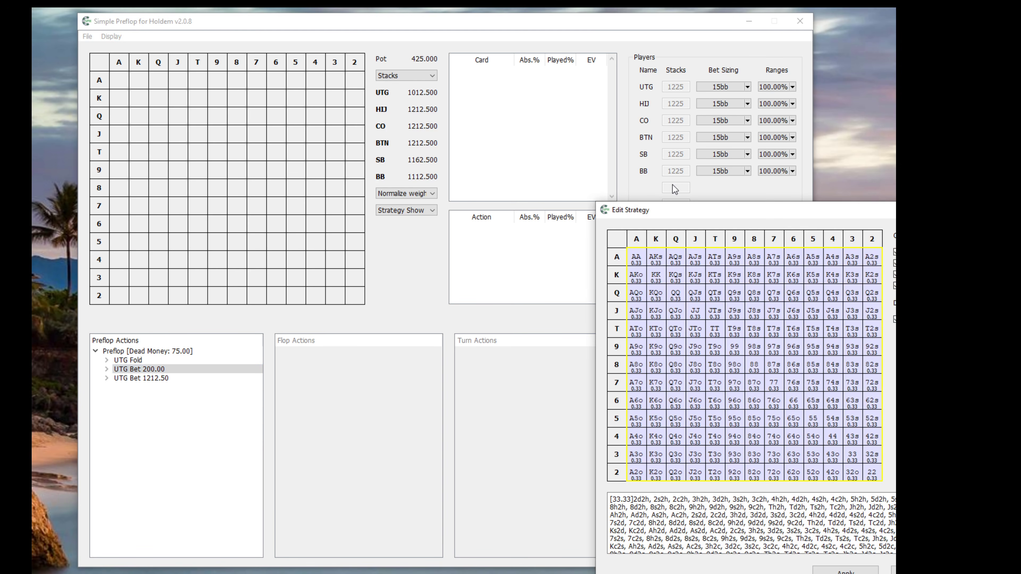
{"action": "left_click_drag", "start_coordinate": [722, 212], "coordinate": [303, 104]}
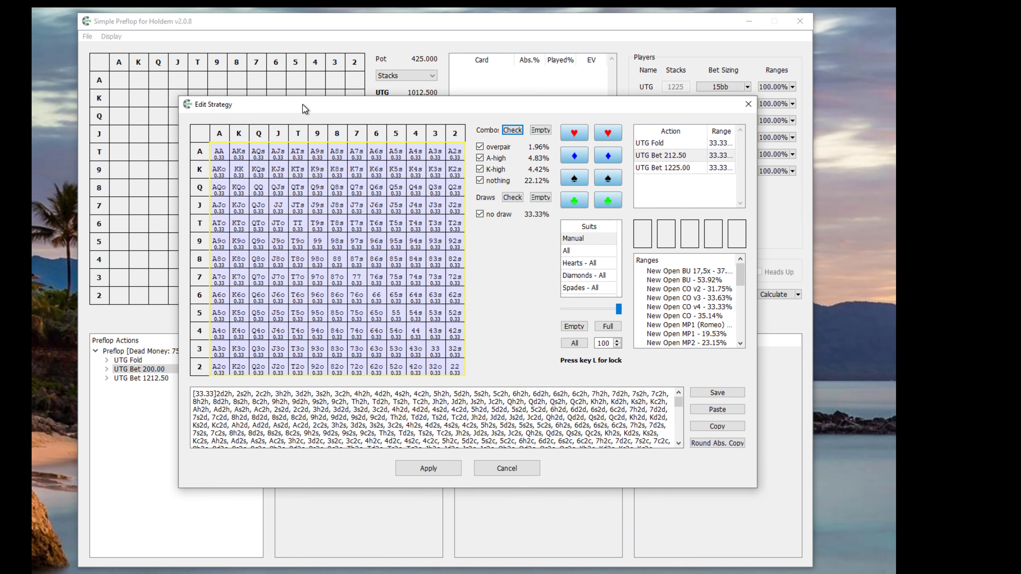
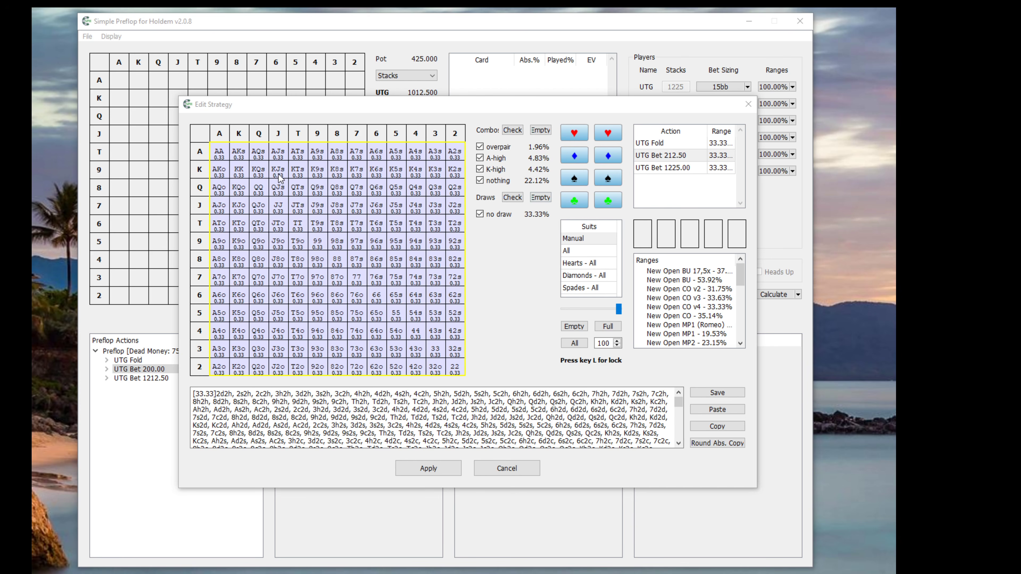
- Raise a freehand group of hands from KJs to 87s to full weight for UTG Bet 212.50 and remove Q9o through Q6o
{"action": "mouse_move", "coordinate": [280, 177]}
{"action": "left_mouse_down"}
{"action": "mouse_move", "coordinate": [356, 189]}
{"action": "mouse_move", "coordinate": [332, 228]}
{"action": "mouse_move", "coordinate": [351, 257]}
{"action": "mouse_move", "coordinate": [315, 205]}
{"action": "mouse_move", "coordinate": [380, 246]}
{"action": "left_mouse_up"}
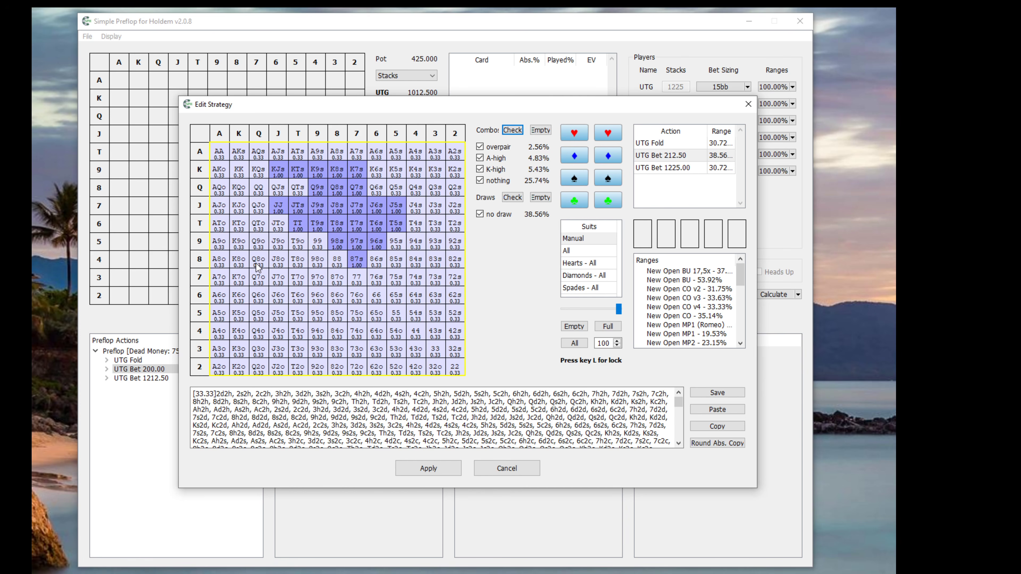
{"action": "left_click", "coordinate": [259, 244]}
{"action": "left_click", "coordinate": [264, 265]}
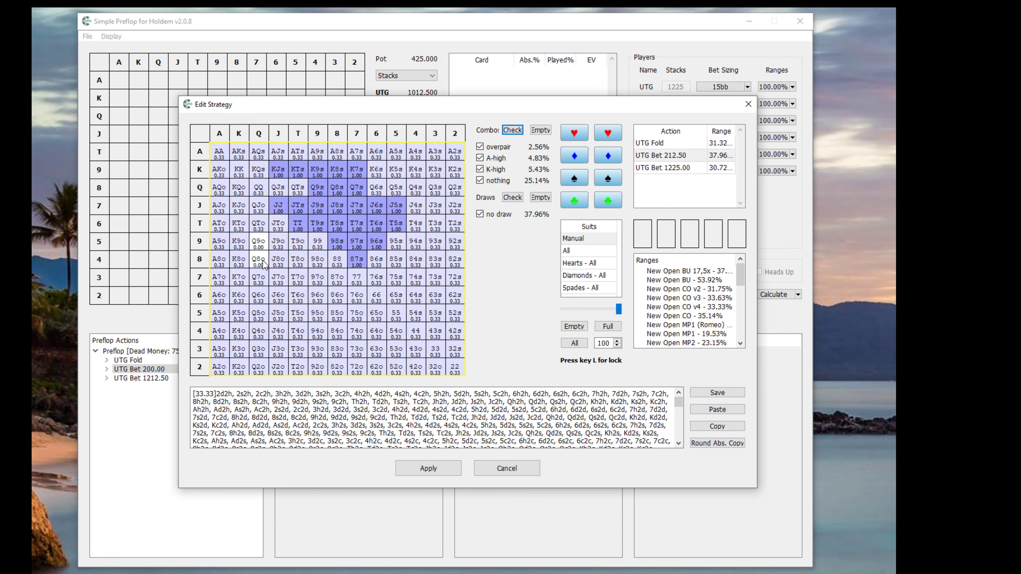
{"action": "left_click", "coordinate": [259, 282]}
{"action": "left_click", "coordinate": [258, 299]}
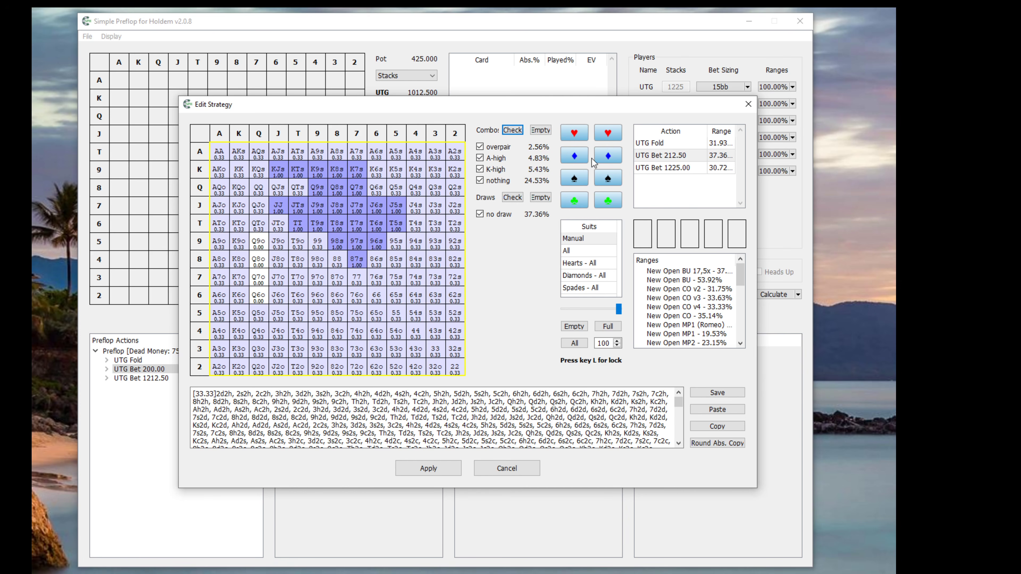
- Filter the matrix to A-high combos, then show all combos again for UTG Fold
{"action": "left_click", "coordinate": [511, 130]}
{"action": "left_click", "coordinate": [543, 131]}
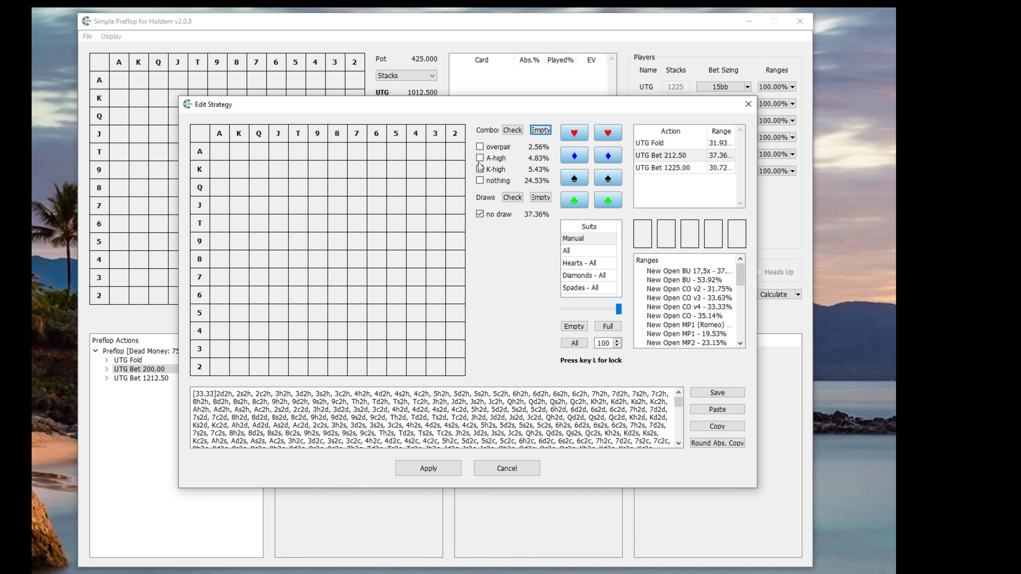
{"action": "left_click", "coordinate": [499, 161]}
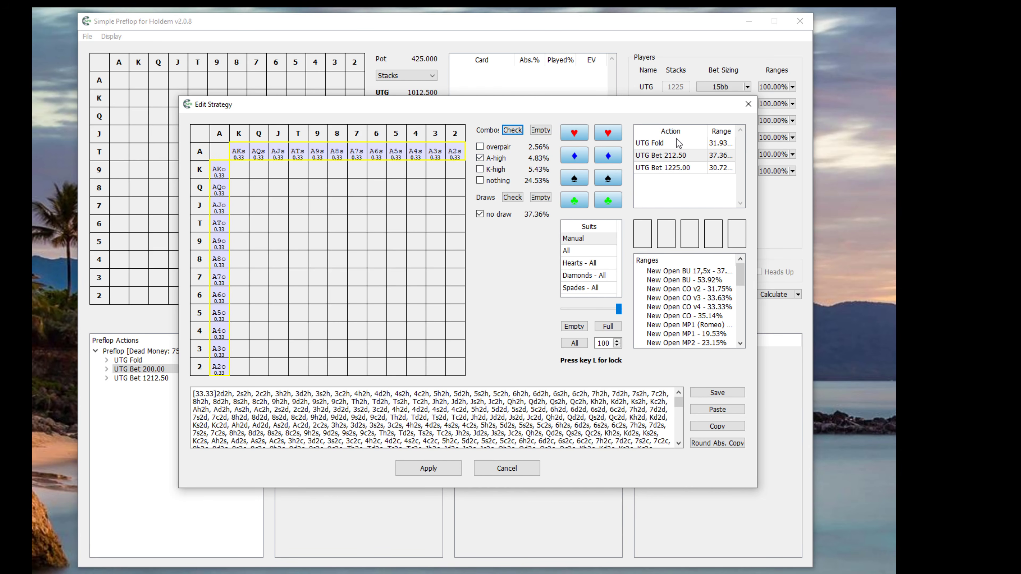
{"action": "left_click", "coordinate": [669, 143]}
{"action": "left_click", "coordinate": [513, 130]}
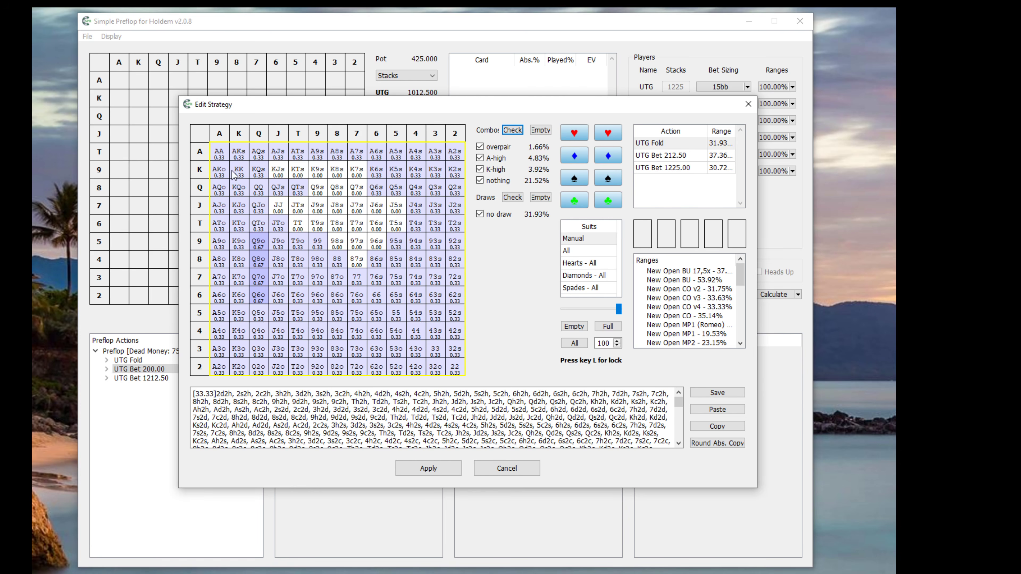
- In UTG Fold, paint a freehand group of hands, fill rows K, 5 and 4 at full weight, and empty columns 6 and 5
{"action": "mouse_move", "coordinate": [219, 154]}
{"action": "left_mouse_down"}
{"action": "mouse_move", "coordinate": [342, 158]}
{"action": "mouse_move", "coordinate": [304, 196]}
{"action": "mouse_move", "coordinate": [385, 289]}
{"action": "mouse_move", "coordinate": [334, 302]}
{"action": "left_mouse_up"}
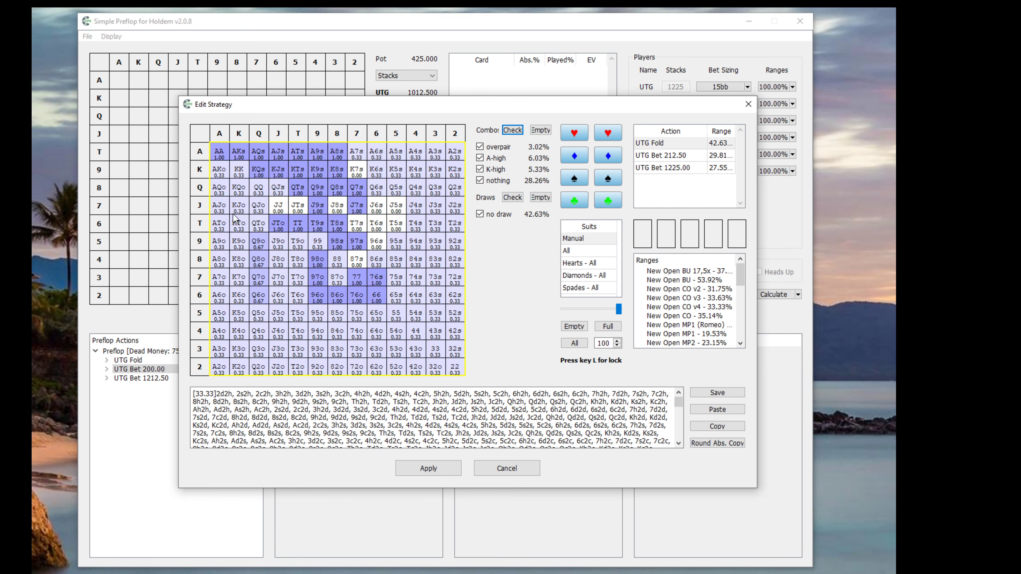
{"action": "left_click", "coordinate": [200, 173]}
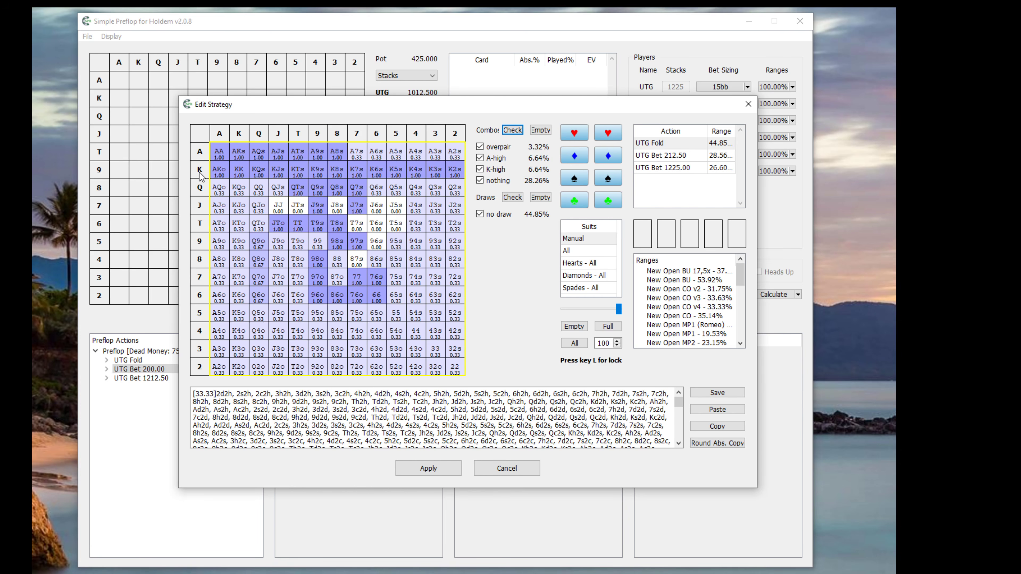
{"action": "left_click", "coordinate": [199, 317]}
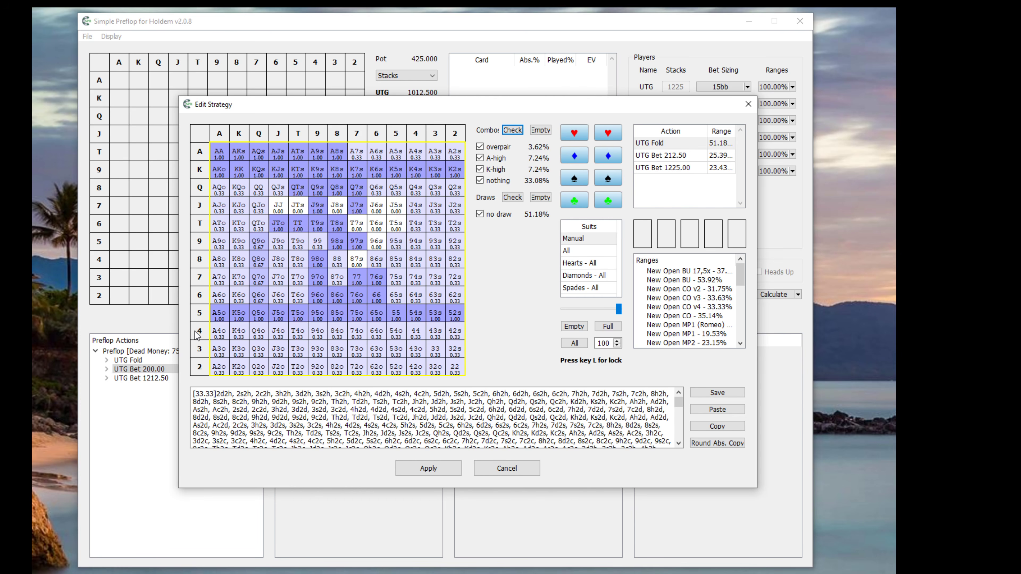
{"action": "left_click", "coordinate": [201, 339]}
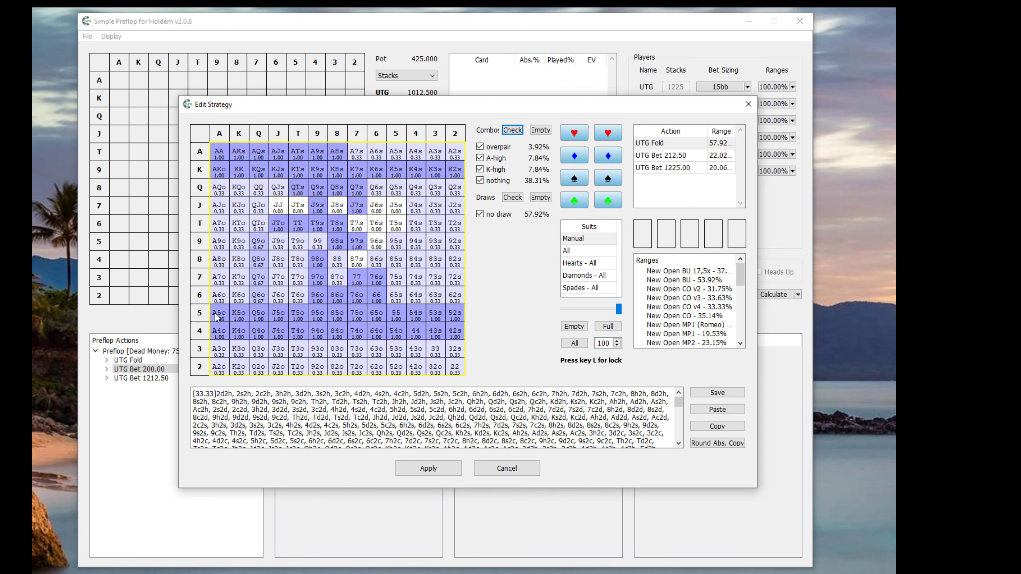
{"action": "right_click", "coordinate": [377, 137]}
{"action": "right_click", "coordinate": [395, 136]}
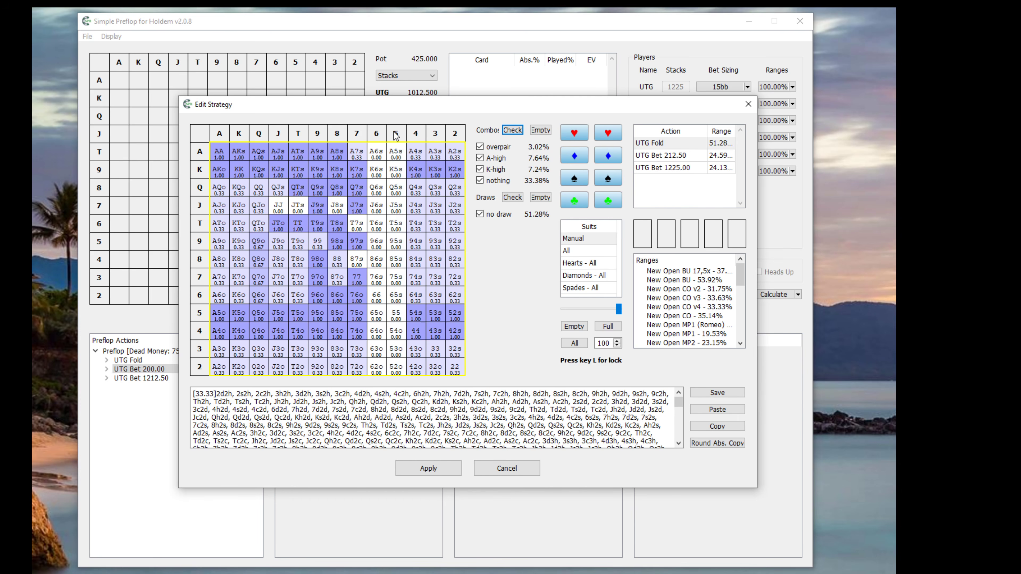
- Assign every hand to UTG Fold at full weight and check the ranges of both bets and the fold
{"action": "left_click", "coordinate": [202, 138]}
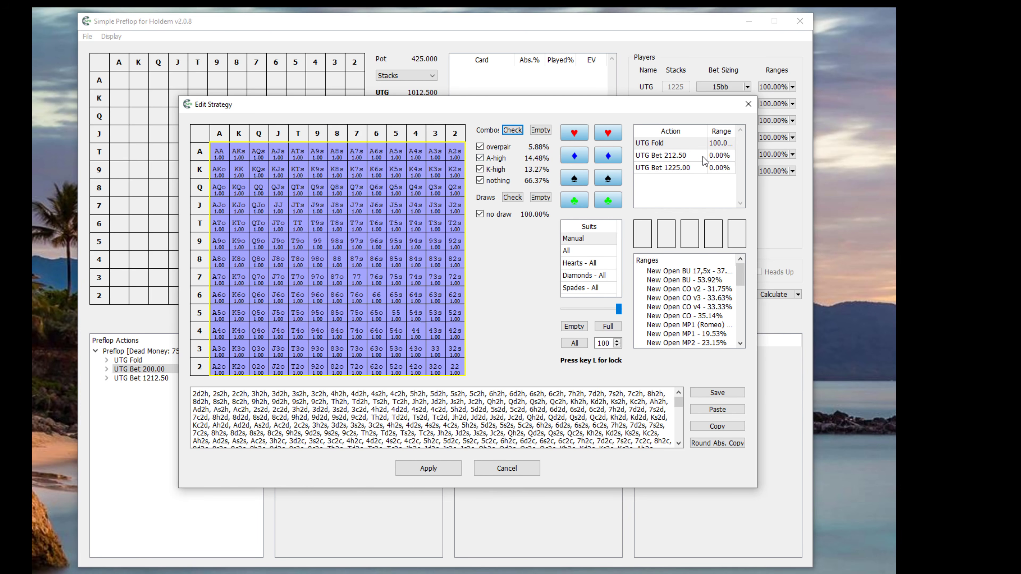
{"action": "left_click", "coordinate": [689, 154]}
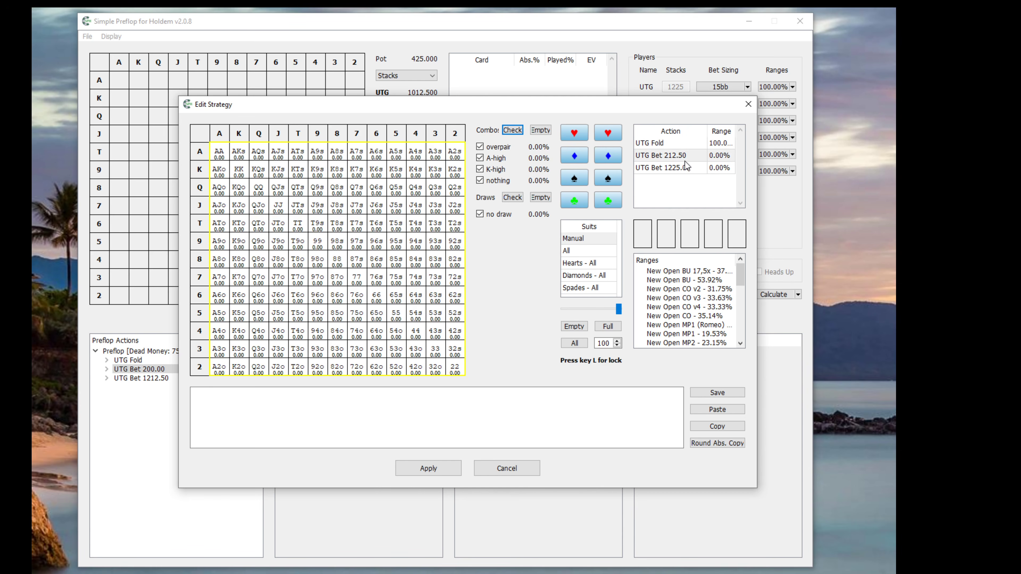
{"action": "left_click", "coordinate": [687, 167]}
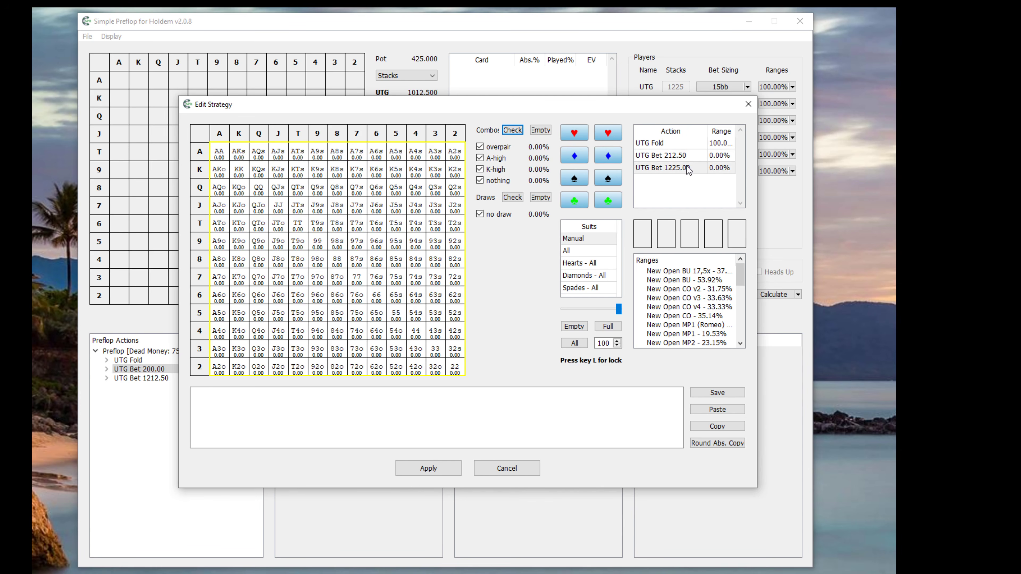
{"action": "left_click", "coordinate": [663, 143]}
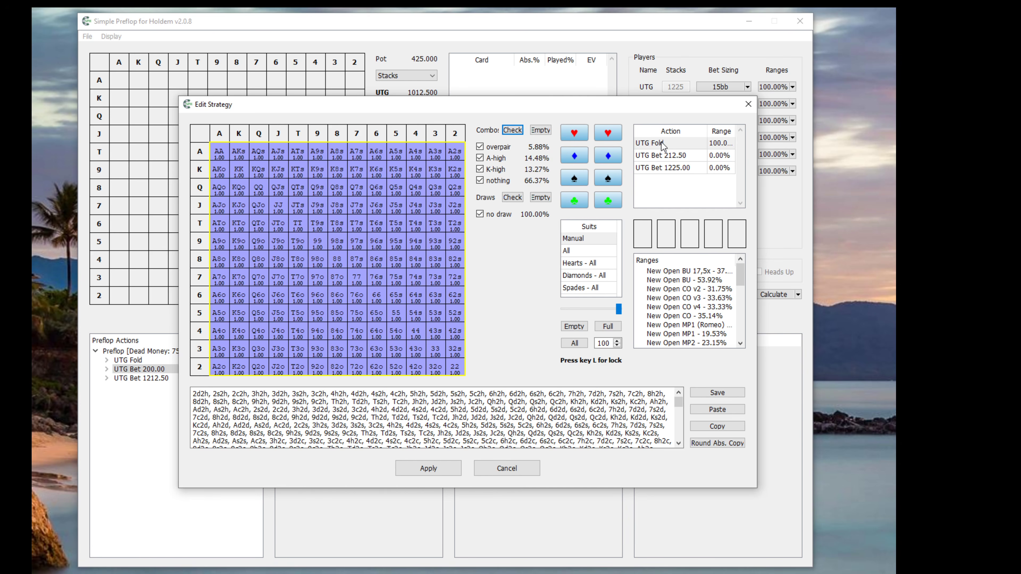
- Assign AA, AKo–ATo, AKs–A8s, KK, QJs and QQ–66 to UTG Bet 1225.00 at full weight and apply the strategy
{"action": "left_click", "coordinate": [672, 167]}
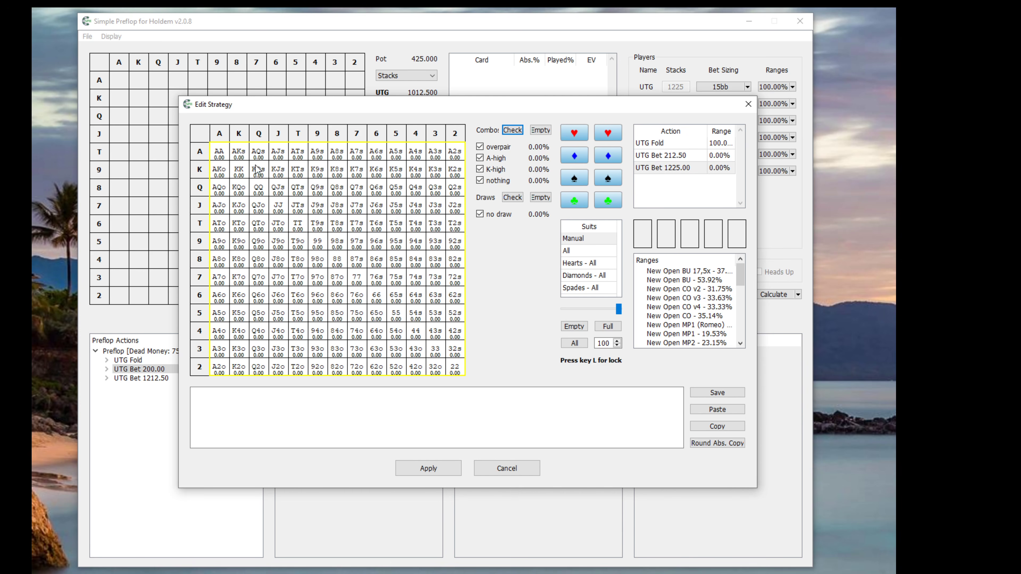
{"action": "left_click_drag", "start_coordinate": [219, 152], "coordinate": [219, 224]}
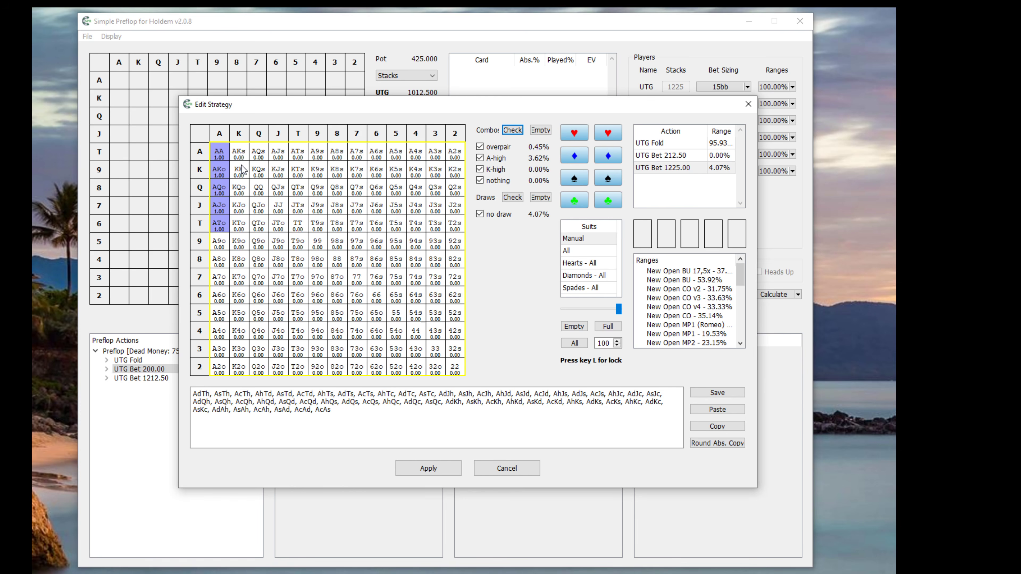
{"action": "left_click_drag", "start_coordinate": [240, 161], "coordinate": [338, 155]}
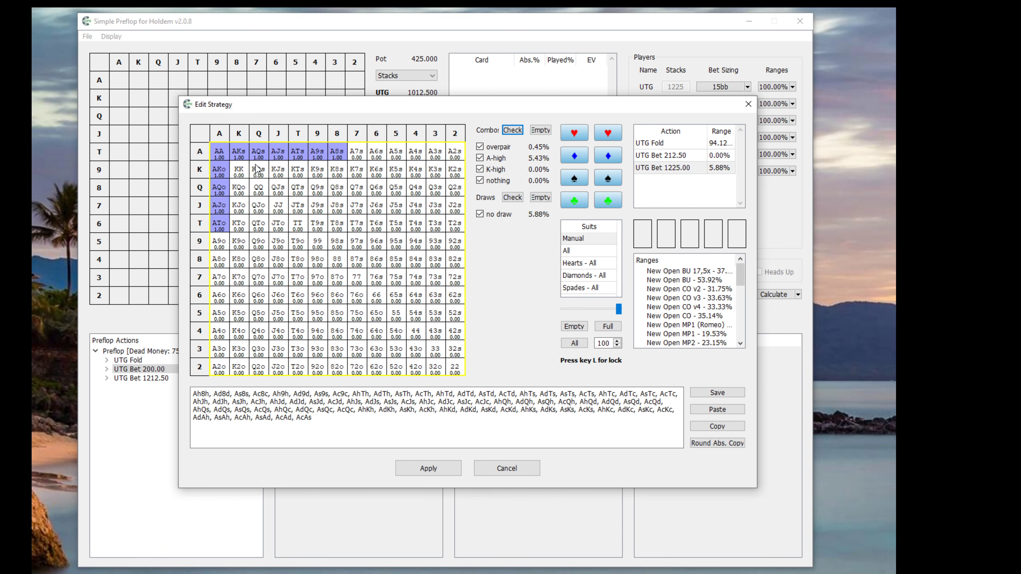
{"action": "left_click", "coordinate": [241, 171]}
{"action": "left_click", "coordinate": [278, 189]}
{"action": "left_click_drag", "start_coordinate": [264, 197], "coordinate": [376, 297]}
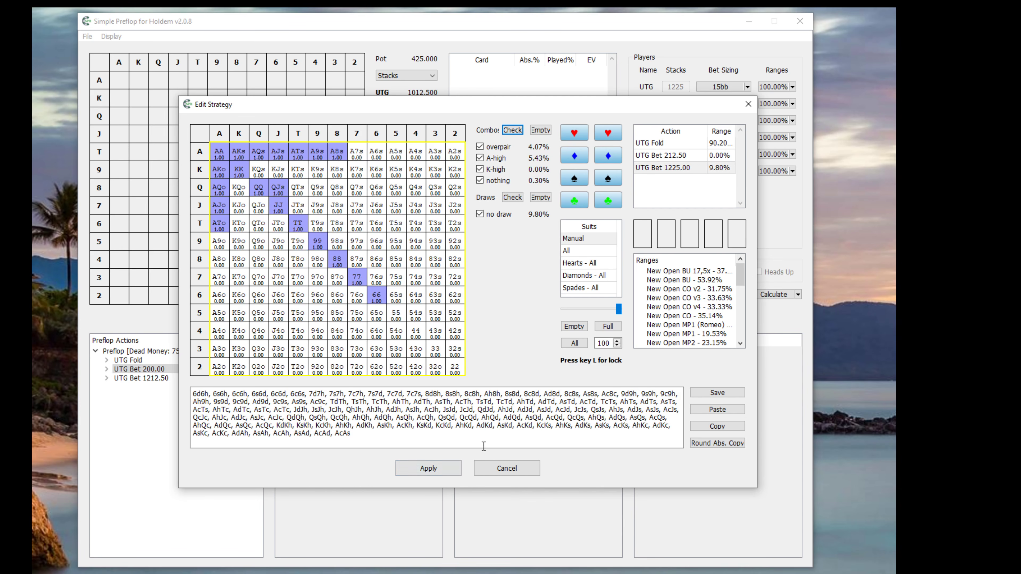
{"action": "left_click", "coordinate": [418, 469]}
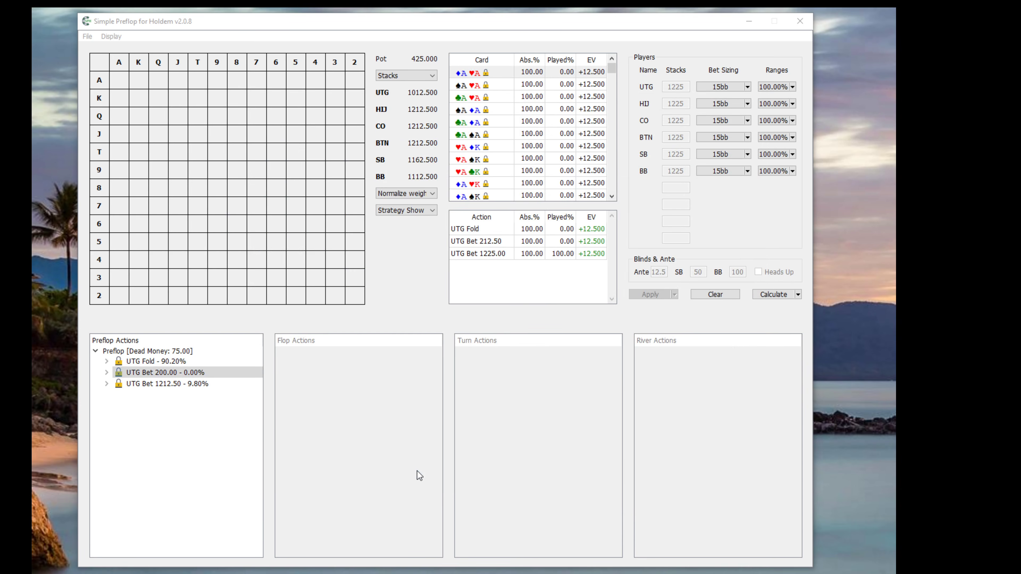
- Check the locked strategy under UTG Fold, the UTG bet of 200 and the UTG bet of 1212.50
{"action": "left_click", "coordinate": [190, 384]}
{"action": "left_click", "coordinate": [183, 372]}
{"action": "left_click", "coordinate": [177, 361]}
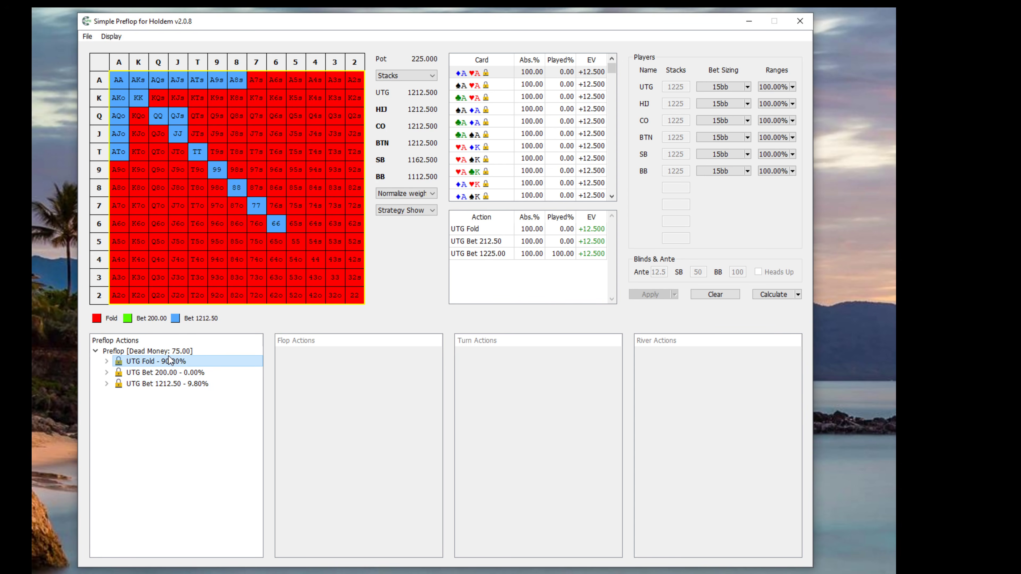
{"action": "left_click", "coordinate": [175, 373]}
{"action": "left_click", "coordinate": [174, 384]}
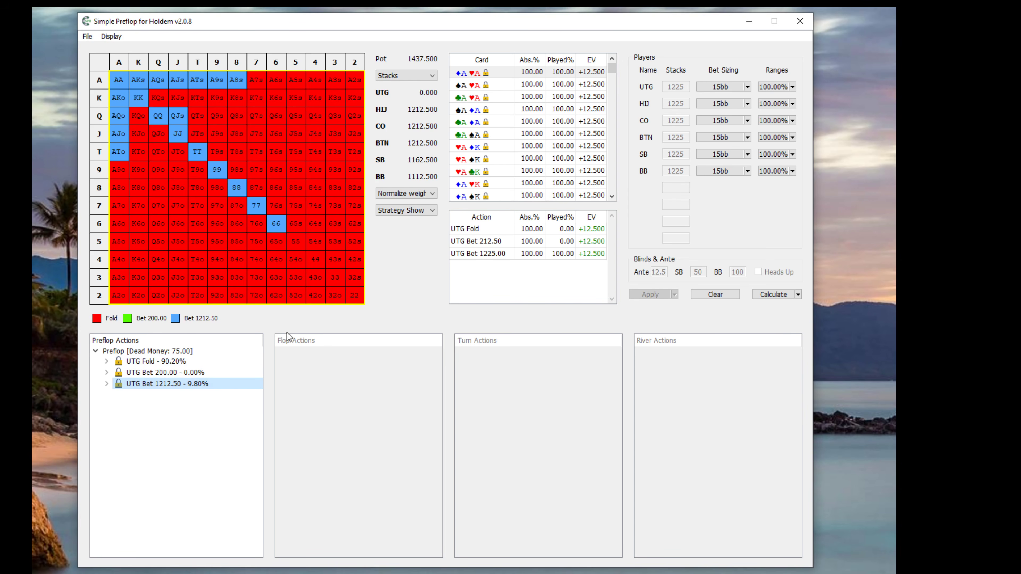
- Reopen the strategy editor from UTG Fold and add KQs–KTs, QJs, QTs, JTs, J9s and T9s to UTG Bet 212.50 at full weight
{"action": "left_click", "coordinate": [171, 362]}
{"action": "right_click", "coordinate": [171, 362]}
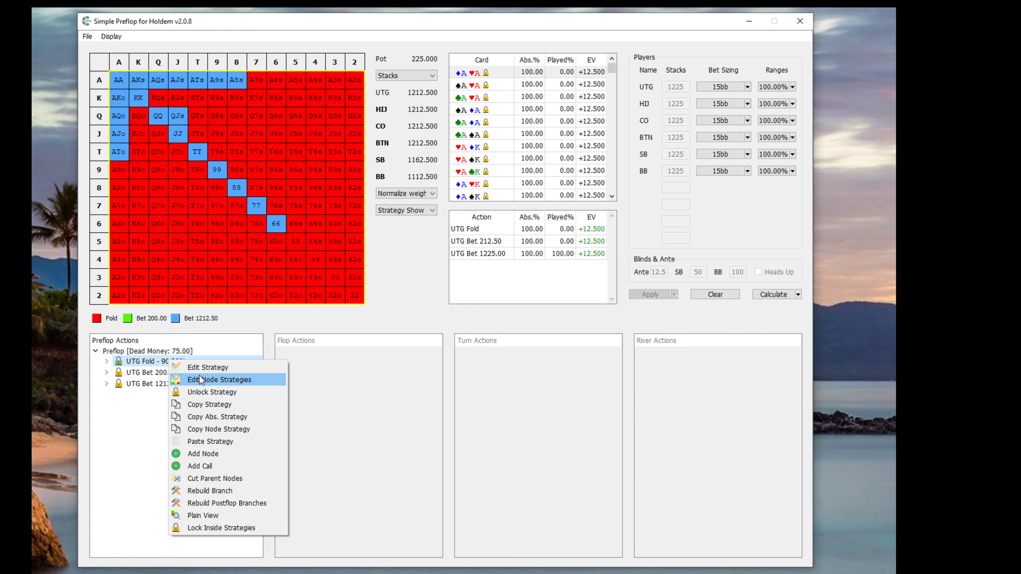
{"action": "left_click", "coordinate": [214, 366]}
{"action": "left_click_drag", "start_coordinate": [826, 277], "coordinate": [421, 125]}
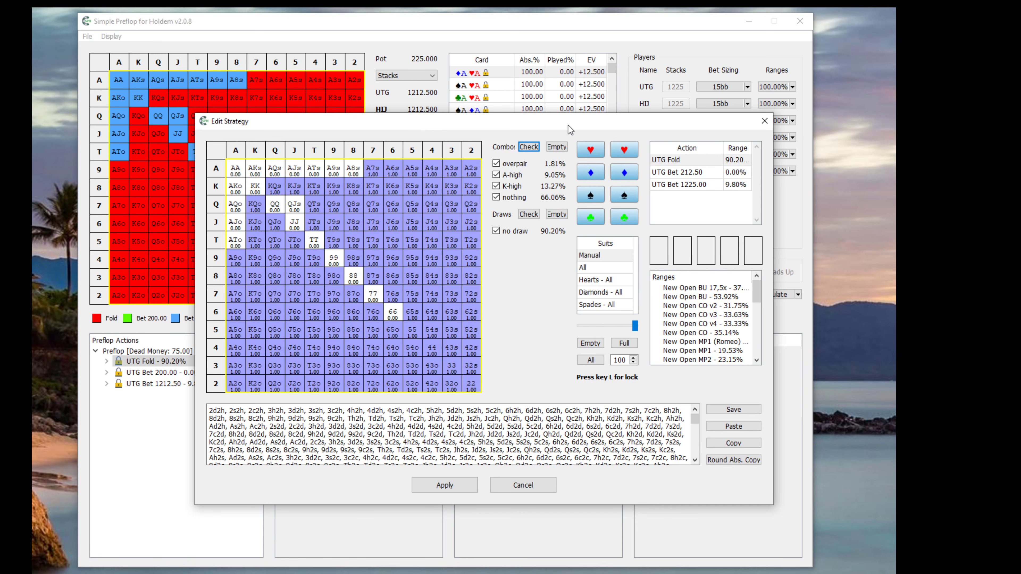
{"action": "left_click_drag", "start_coordinate": [487, 125], "coordinate": [434, 57]}
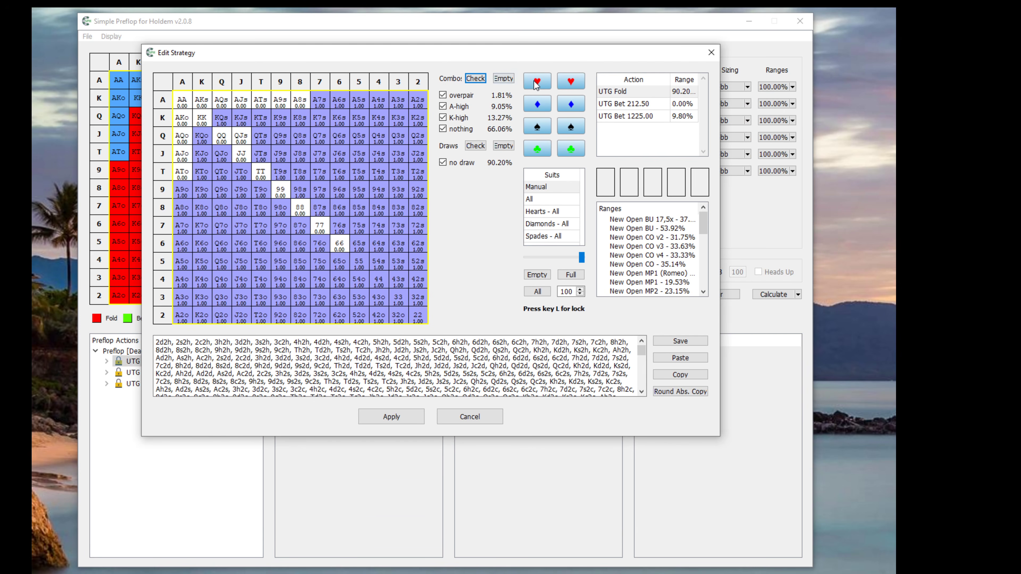
{"action": "left_click", "coordinate": [633, 106]}
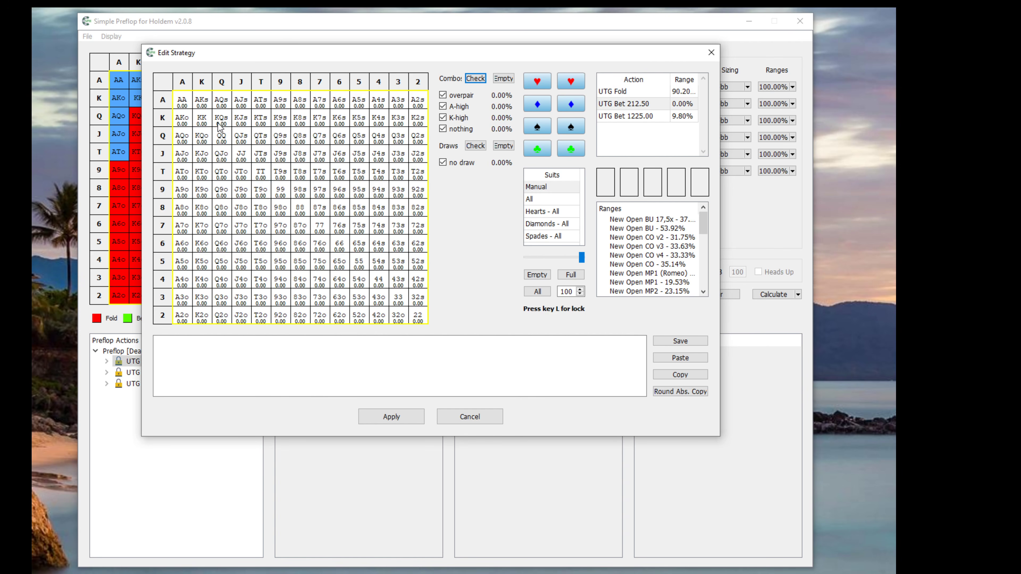
{"action": "mouse_move", "coordinate": [219, 127]}
{"action": "left_mouse_down"}
{"action": "mouse_move", "coordinate": [243, 121]}
{"action": "mouse_move", "coordinate": [282, 167]}
{"action": "left_mouse_up"}
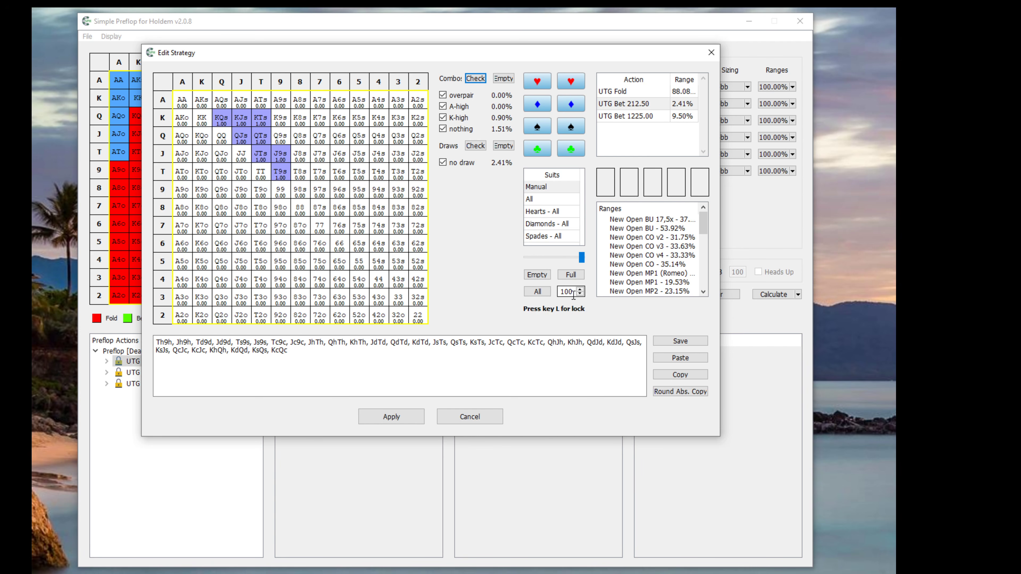
- Clear J9s from UTG Bet 212.50, and assign K9s, Q9s, J9s, A8s–A5s, J6s, T6s, T5s and 62s at 53% weight
{"action": "left_click", "coordinate": [537, 275]}
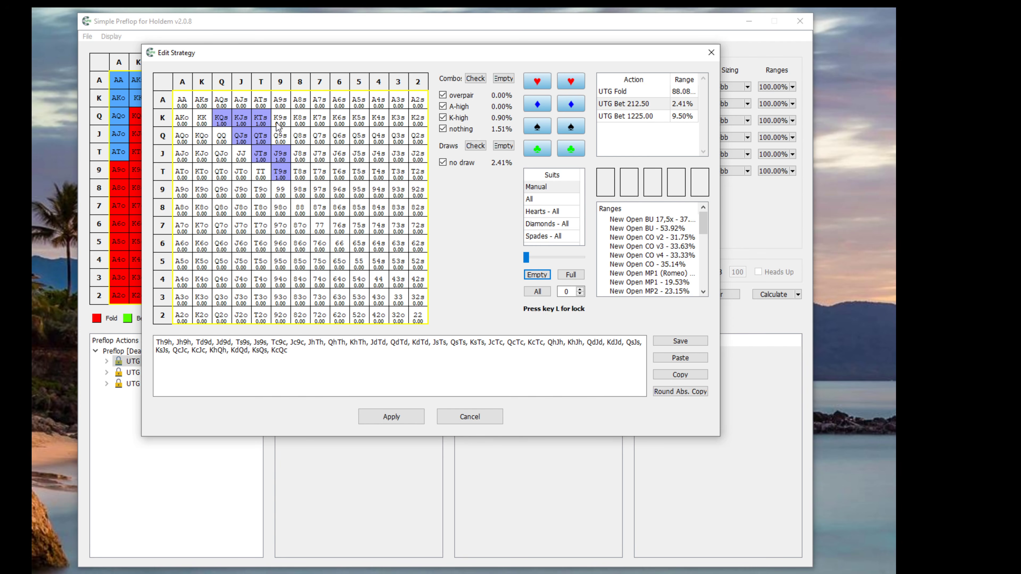
{"action": "left_click", "coordinate": [285, 156]}
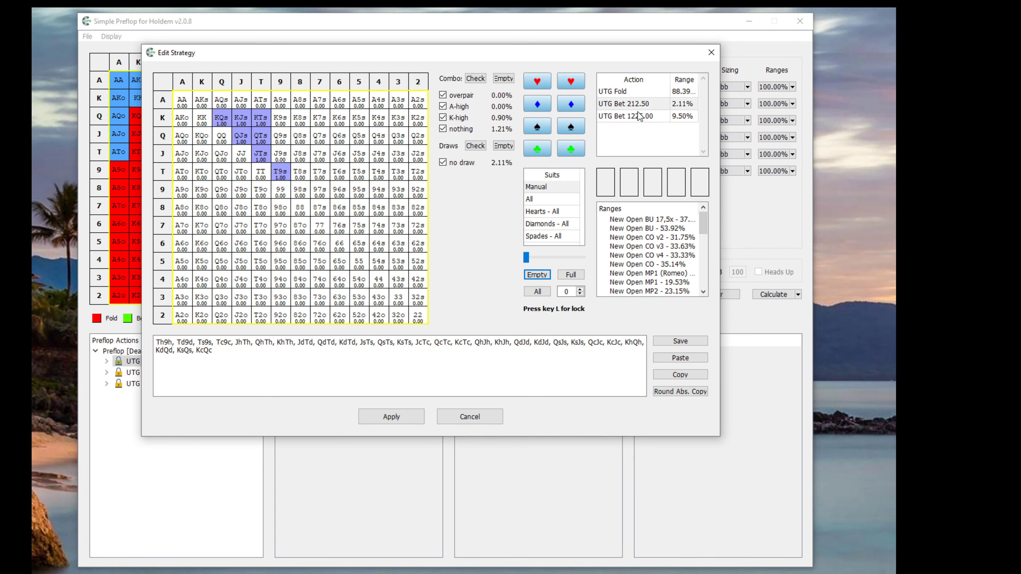
{"action": "left_click_drag", "start_coordinate": [571, 292], "coordinate": [546, 295]}
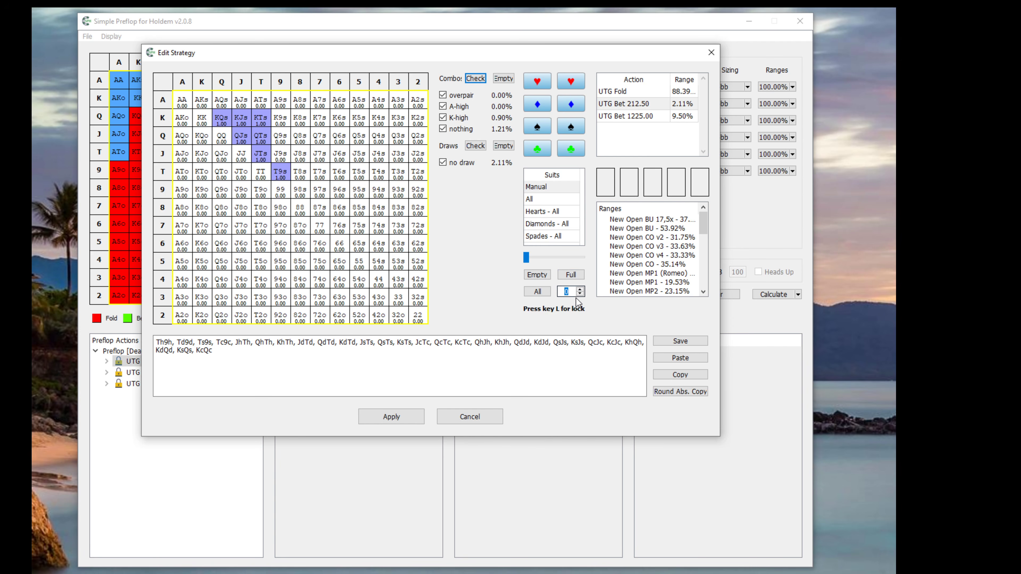
{"action": "type", "text": "50"}
{"action": "left_click", "coordinate": [580, 294]}
{"action": "left_click", "coordinate": [580, 294]}
{"action": "mouse_move", "coordinate": [285, 155]}
{"action": "left_mouse_down"}
{"action": "mouse_move", "coordinate": [282, 121]}
{"action": "mouse_move", "coordinate": [355, 103]}
{"action": "left_mouse_up"}
{"action": "left_click", "coordinate": [298, 105]}
{"action": "left_click_drag", "start_coordinate": [336, 150], "coordinate": [366, 173]}
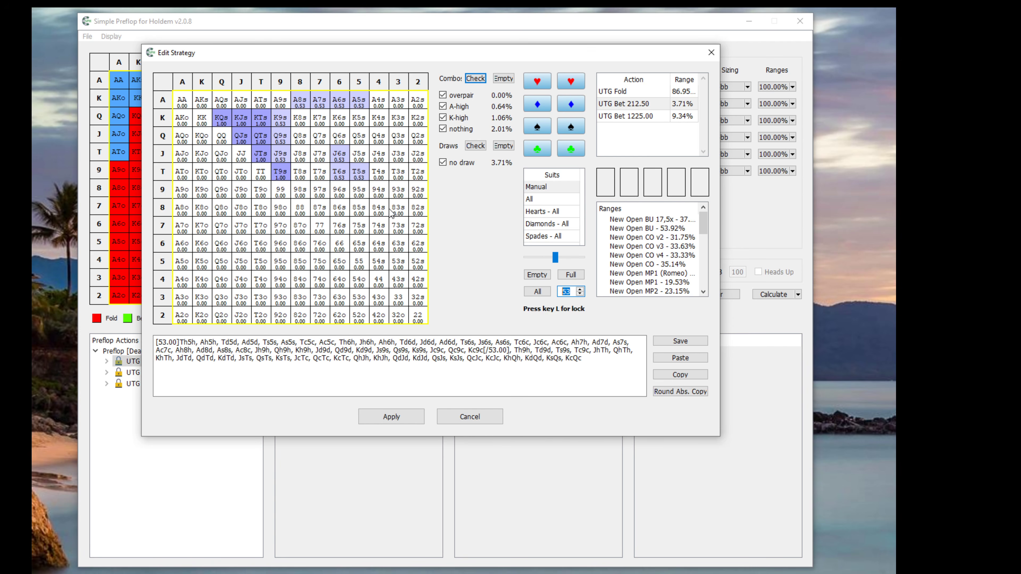
{"action": "left_click", "coordinate": [418, 246]}
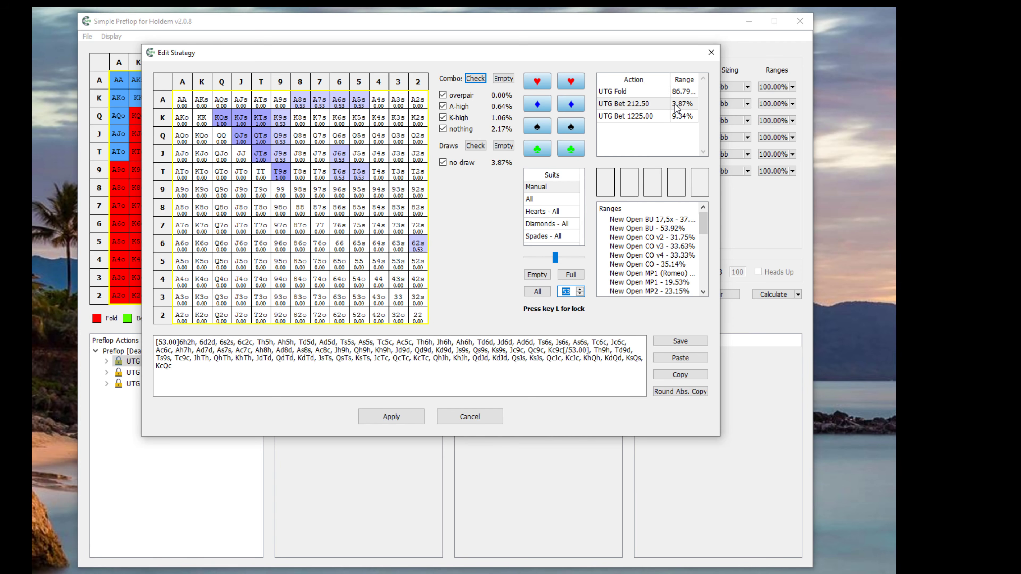
- Compare the UTG Fold and UTG Bet 1225.00 ranges, and close the strategy editor without applying the edits
{"action": "left_click", "coordinate": [678, 94]}
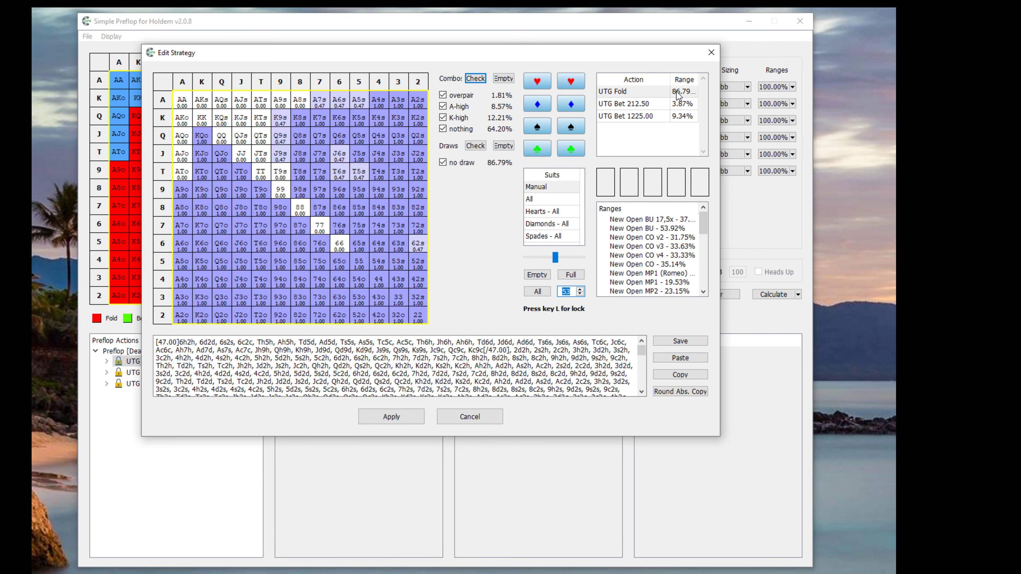
{"action": "left_click", "coordinate": [677, 117]}
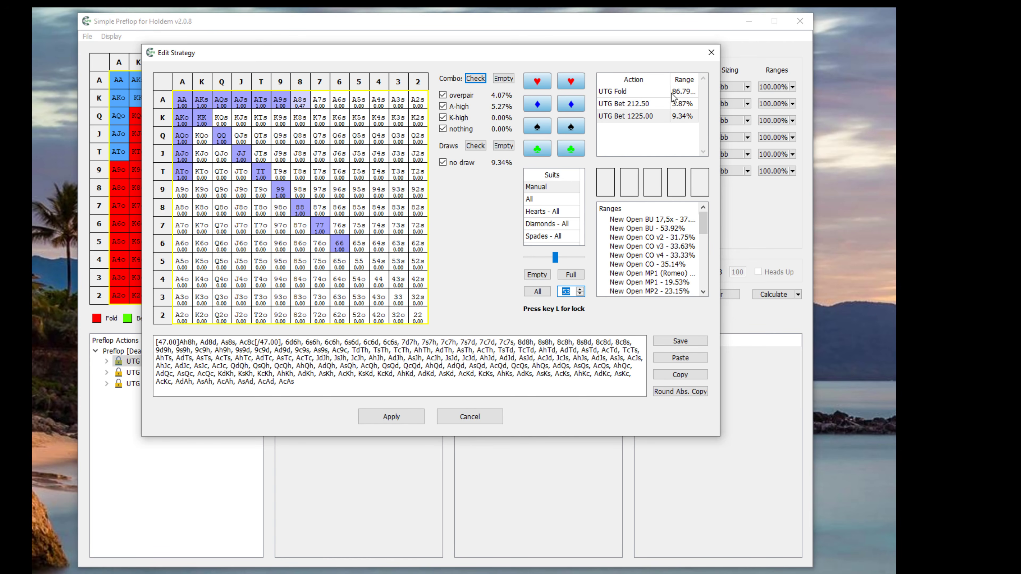
{"action": "left_click", "coordinate": [674, 94]}
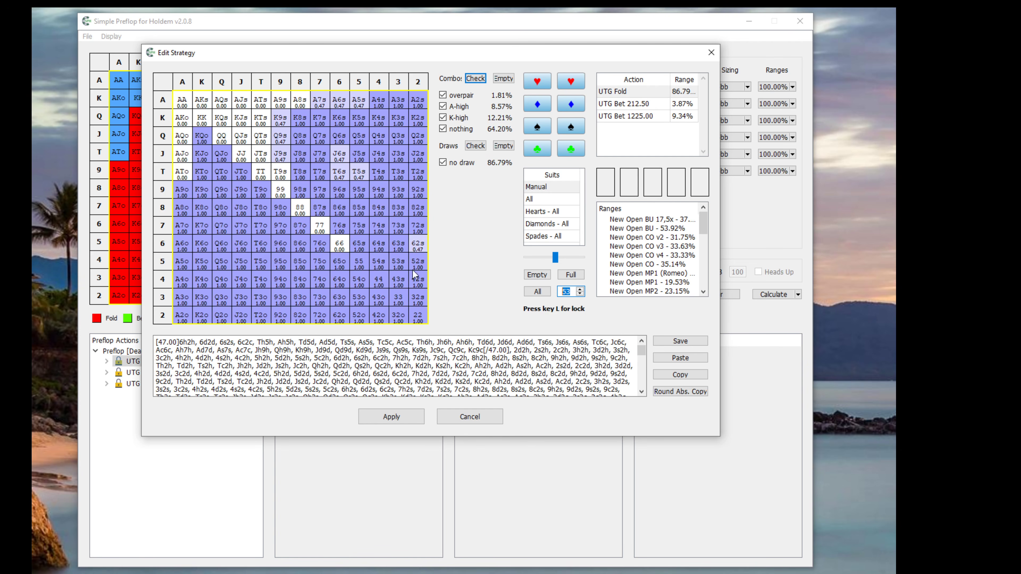
{"action": "left_click", "coordinate": [682, 120]}
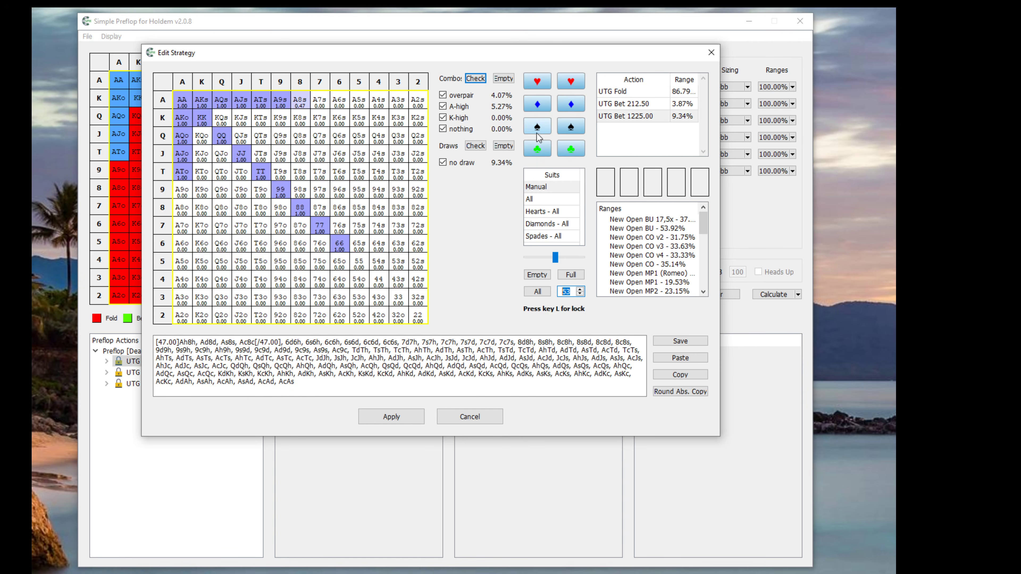
{"action": "left_click", "coordinate": [642, 91]}
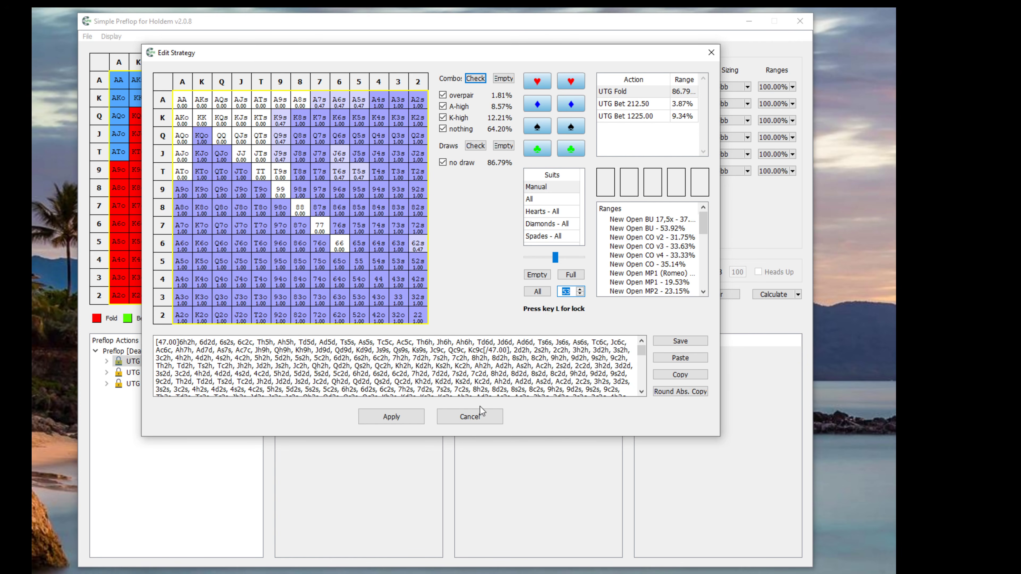
{"action": "left_click", "coordinate": [466, 418]}
- Open the strategy editor for the HJ Bet 200.00 node under UTG Fold
{"action": "left_click", "coordinate": [106, 360]}
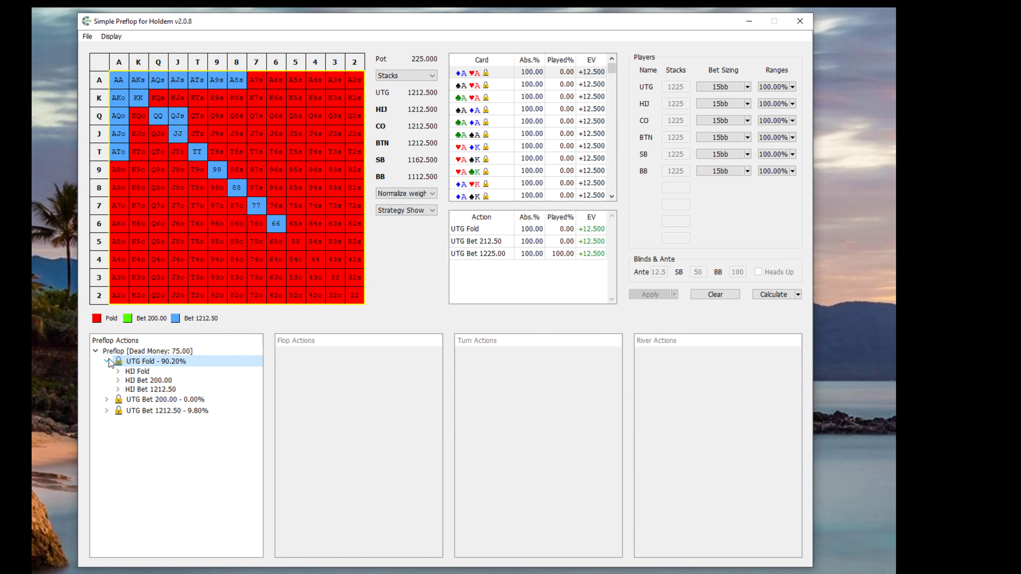
{"action": "left_click", "coordinate": [173, 381]}
{"action": "right_click", "coordinate": [170, 382]}
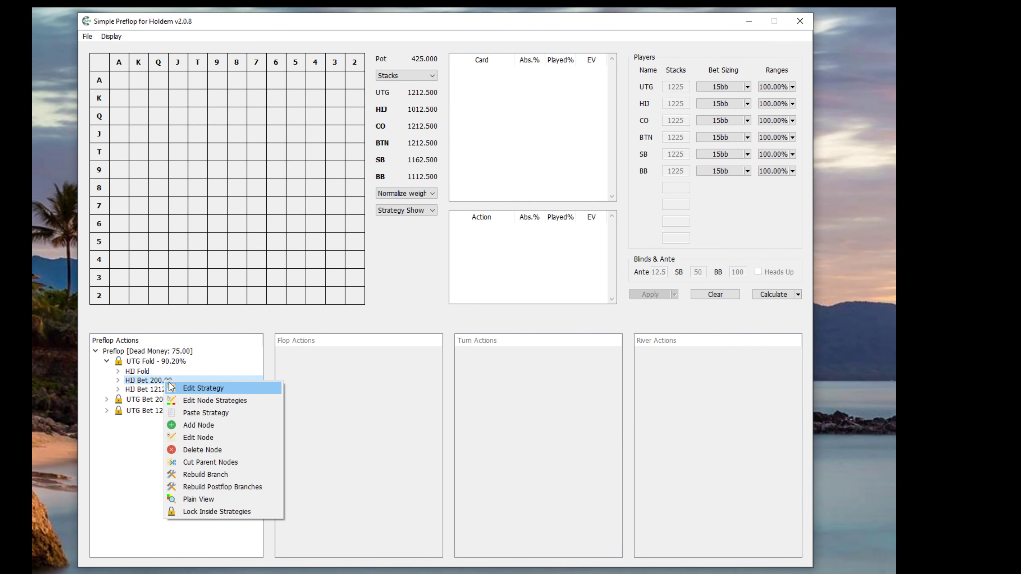
{"action": "left_click", "coordinate": [198, 387]}
{"action": "left_click_drag", "start_coordinate": [687, 197], "coordinate": [306, 132]}
- Set 62s to 53% weight for HJ Bet 212.50 and check the HJ Bet 1225.00 and HJ Fold ranges
{"action": "left_click", "coordinate": [594, 367]}
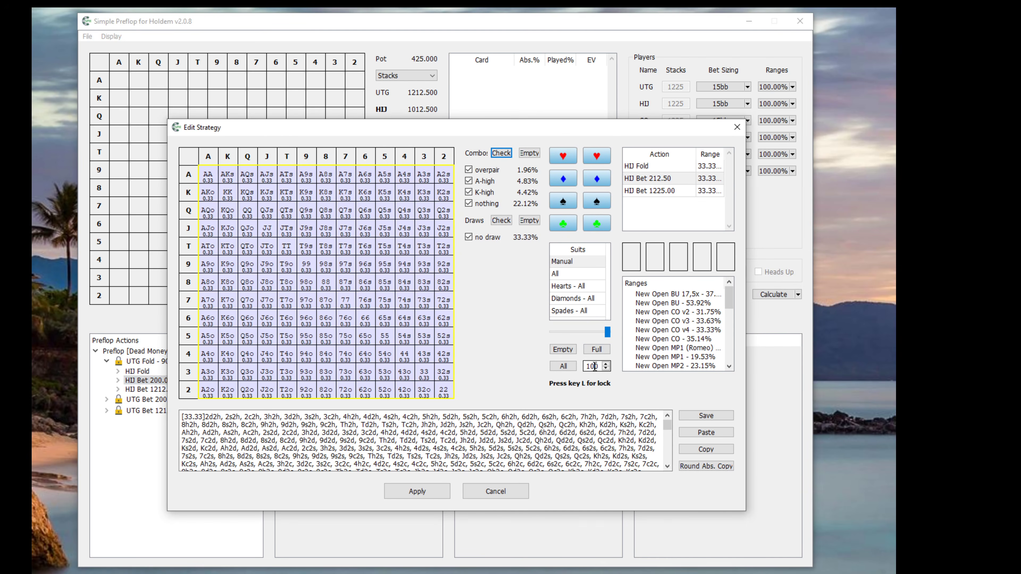
{"action": "double_click", "coordinate": [595, 367]}
{"action": "type", "text": "53"}
{"action": "left_click", "coordinate": [446, 321]}
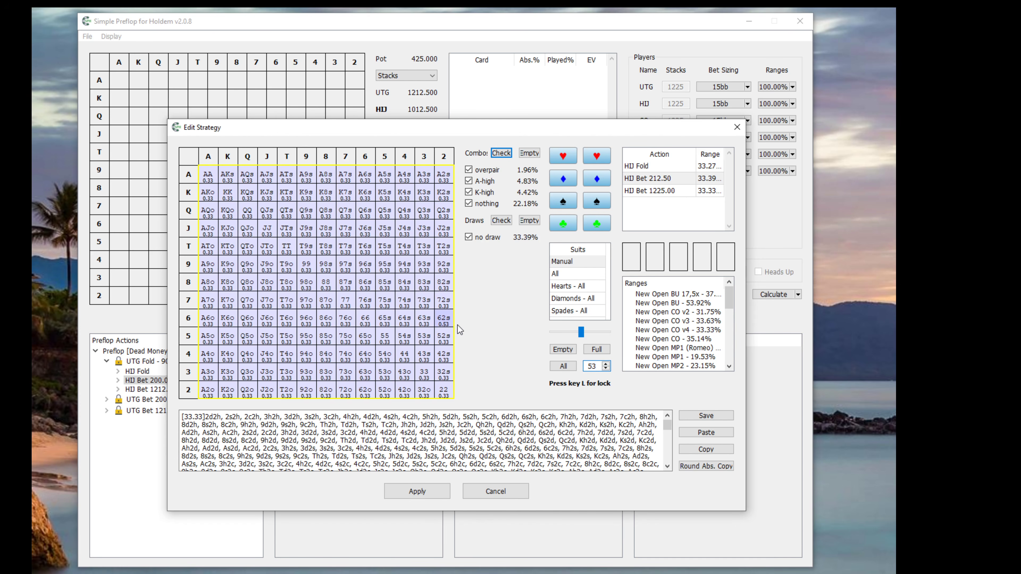
{"action": "left_click", "coordinate": [664, 191]}
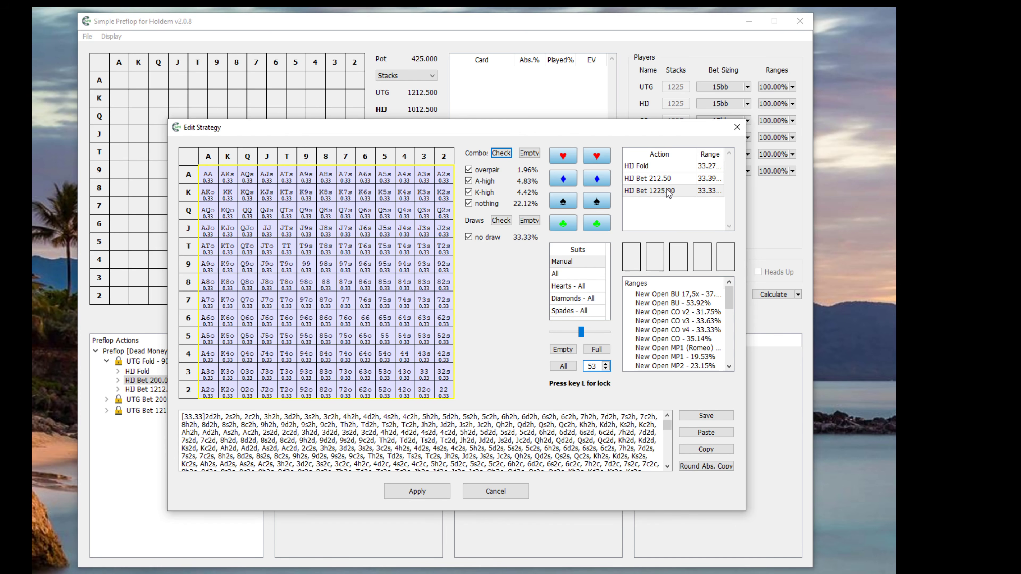
{"action": "left_click", "coordinate": [669, 166]}
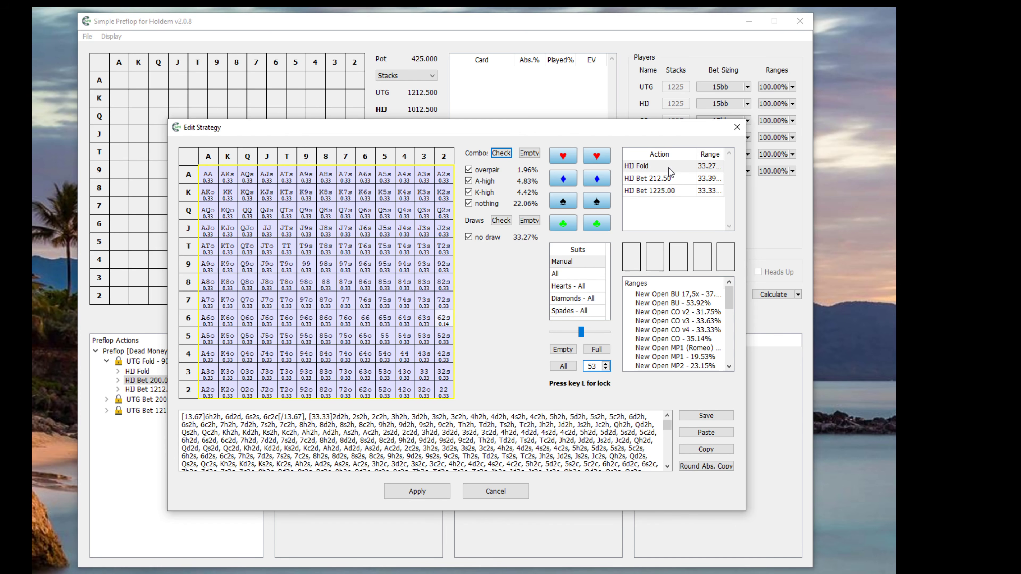
- Assign QJs, Q9s–Q7s, J7s, T7s, T6s, 95s and 94s to HJ Bet 1225.00 at full weight
{"action": "left_click", "coordinate": [665, 193]}
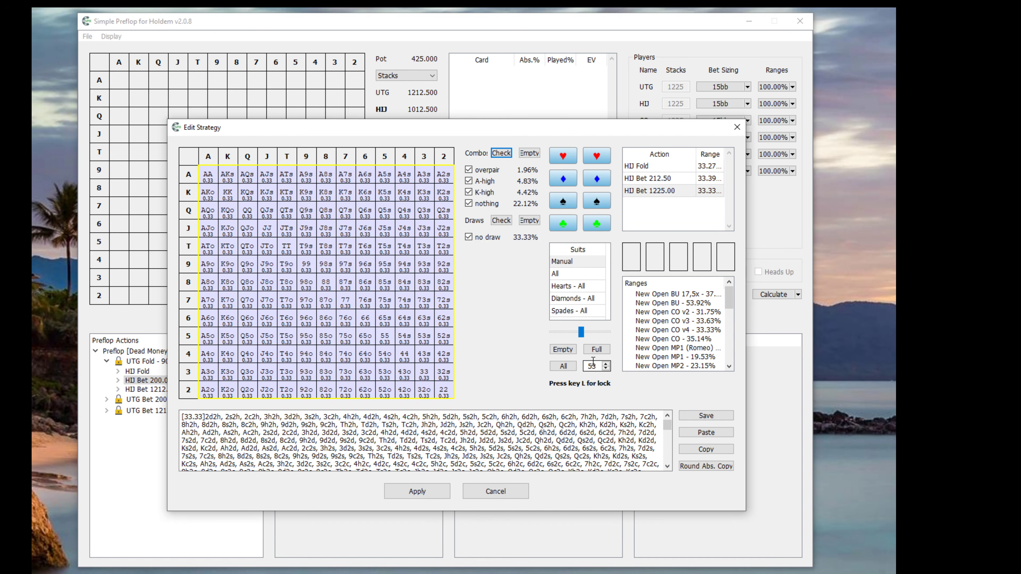
{"action": "left_click", "coordinate": [596, 349]}
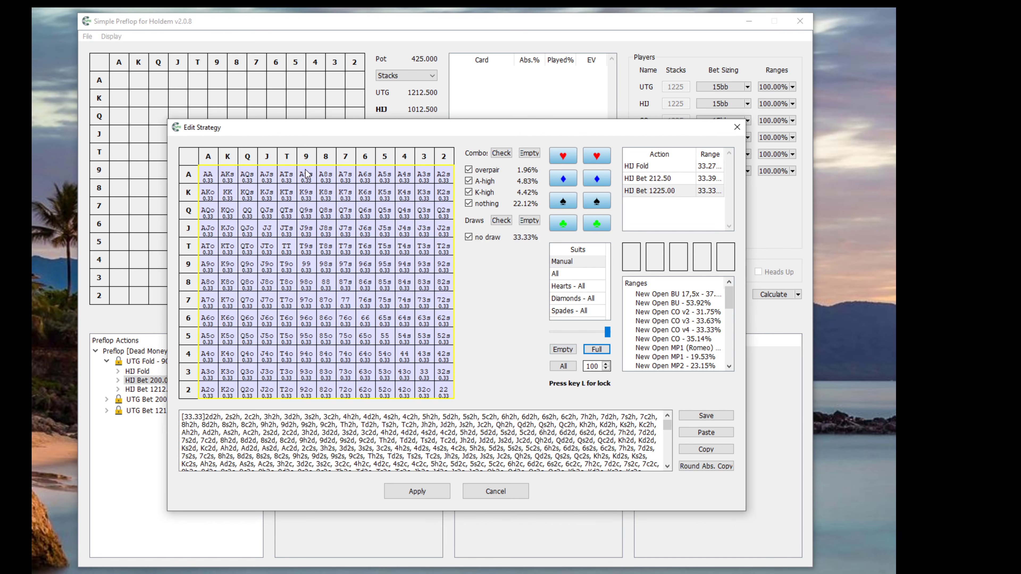
{"action": "left_click", "coordinate": [266, 210]}
{"action": "left_click_drag", "start_coordinate": [306, 210], "coordinate": [397, 272]}
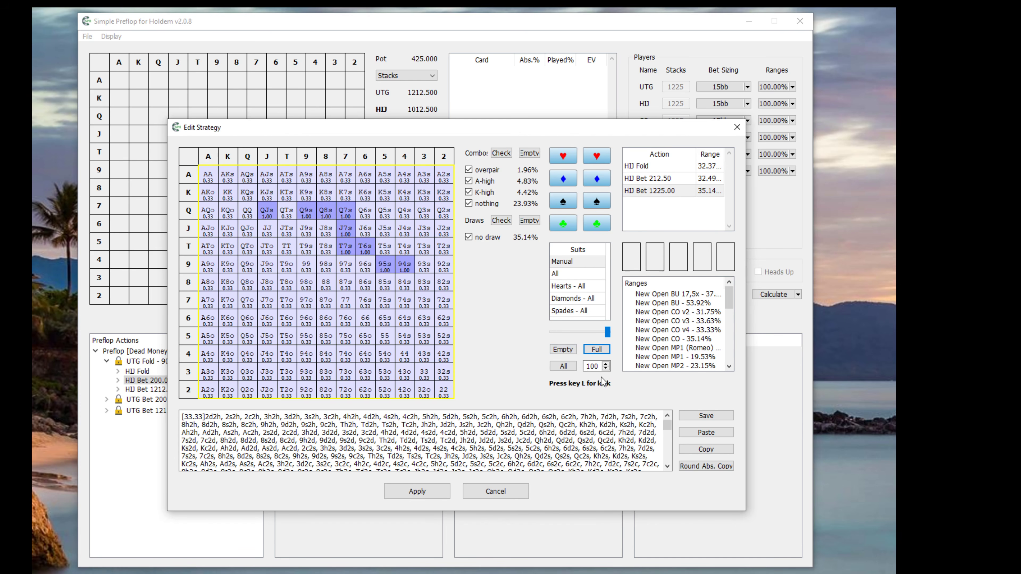
- Remove scattered hands from HJ Bet 1225.00 at zero weight, including Q9o, T7o, 76s, 74s, 66, 55, 54s, 44 and 63o
{"action": "left_click", "coordinate": [560, 349]}
{"action": "mouse_move", "coordinate": [286, 284]}
{"action": "left_mouse_down"}
{"action": "mouse_move", "coordinate": [325, 338]}
{"action": "mouse_move", "coordinate": [304, 356]}
{"action": "mouse_move", "coordinate": [286, 337]}
{"action": "left_mouse_up"}
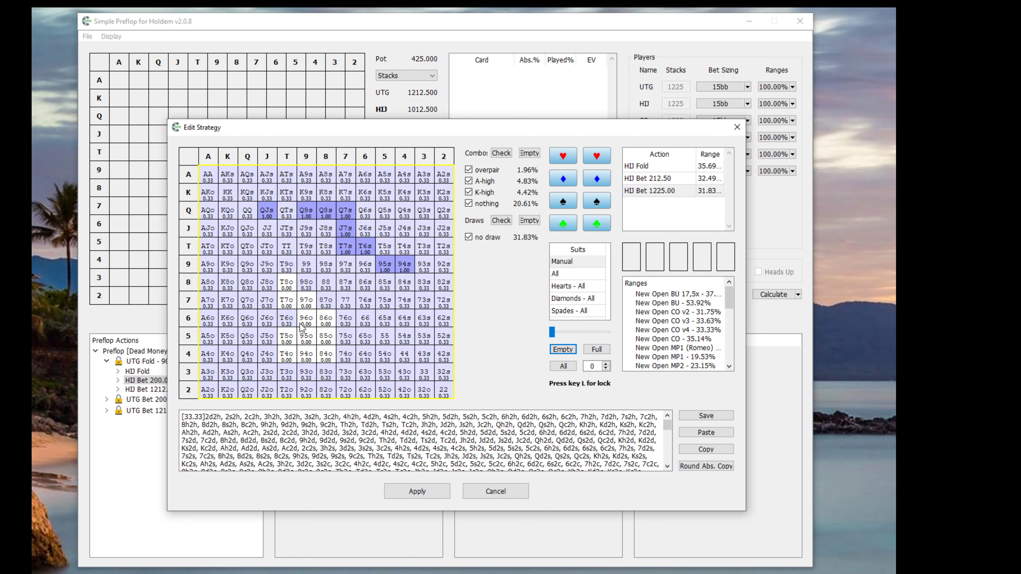
{"action": "left_click", "coordinate": [248, 267]}
{"action": "left_click_drag", "start_coordinate": [247, 278], "coordinate": [248, 355]}
{"action": "left_click", "coordinate": [365, 372]}
{"action": "left_click", "coordinate": [405, 338]}
{"action": "left_click", "coordinate": [406, 303]}
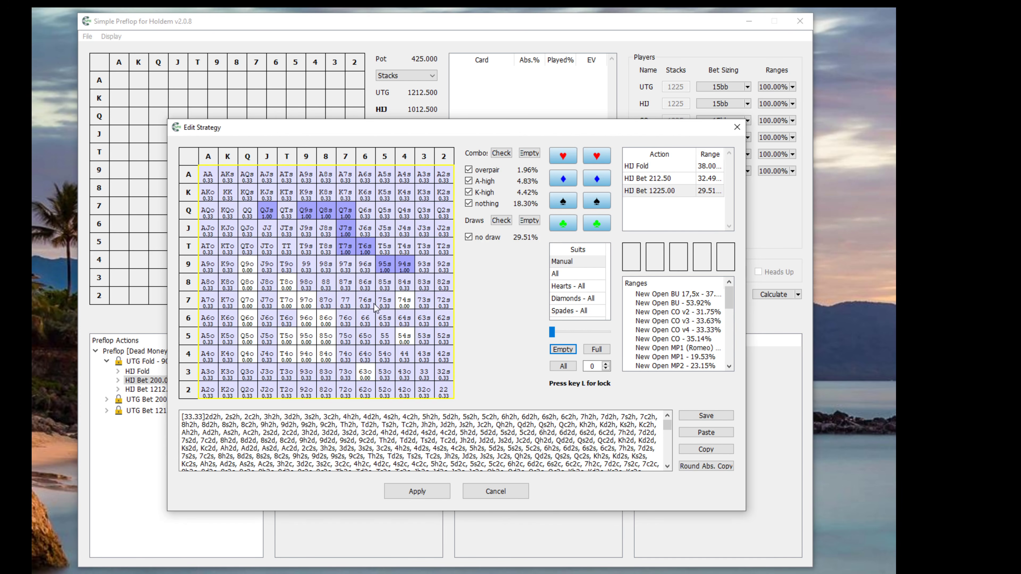
{"action": "left_click_drag", "start_coordinate": [365, 301], "coordinate": [365, 338]}
{"action": "left_click", "coordinate": [385, 338]}
{"action": "left_click", "coordinate": [404, 357]}
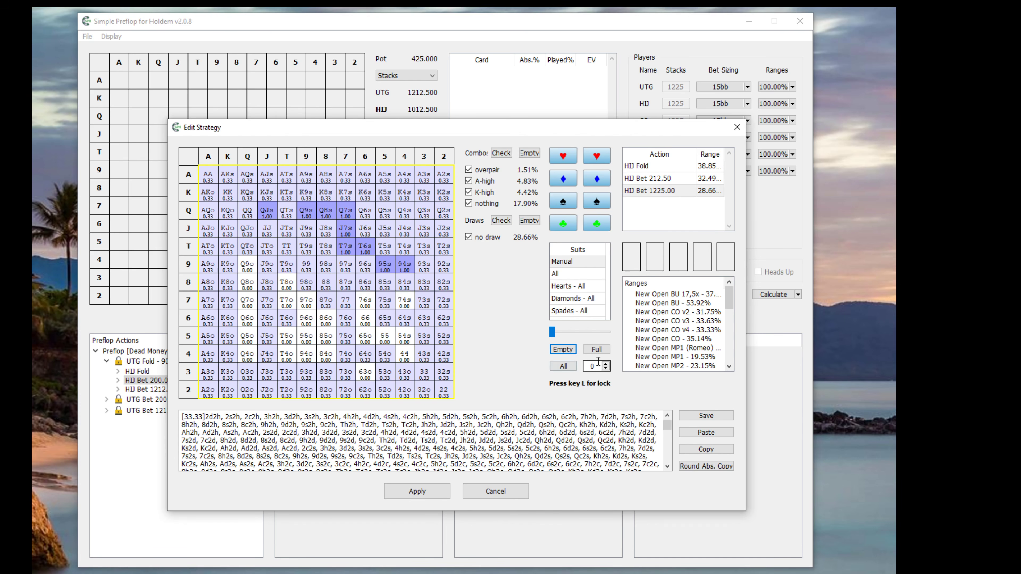
- Filter the grid to overpairs, assign 99, 88 and 77 to HJ Bet 1225.00 at full weight, and restore all combo categories
{"action": "left_click", "coordinate": [596, 349]}
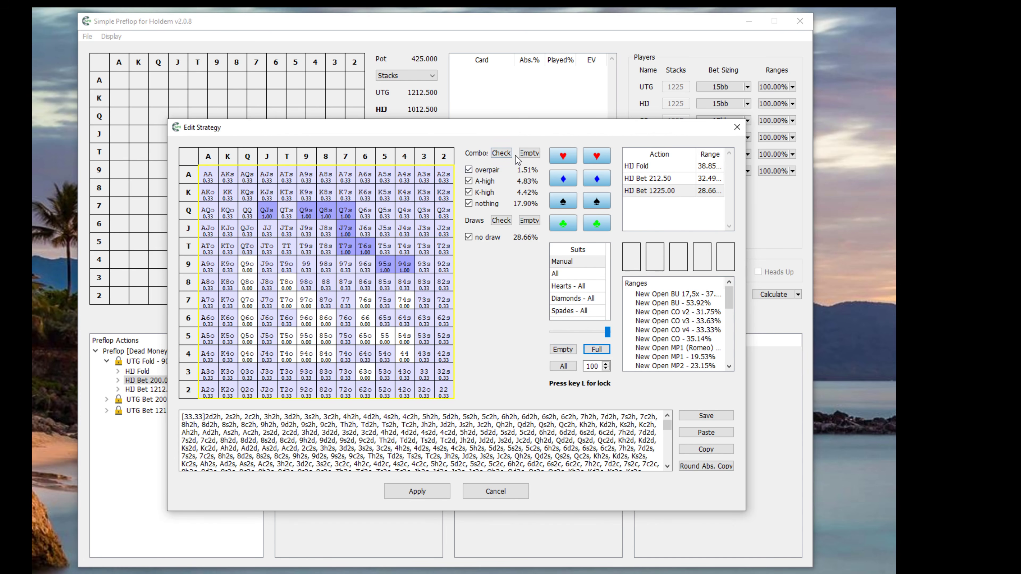
{"action": "left_click", "coordinate": [529, 153]}
{"action": "left_click", "coordinate": [487, 170]}
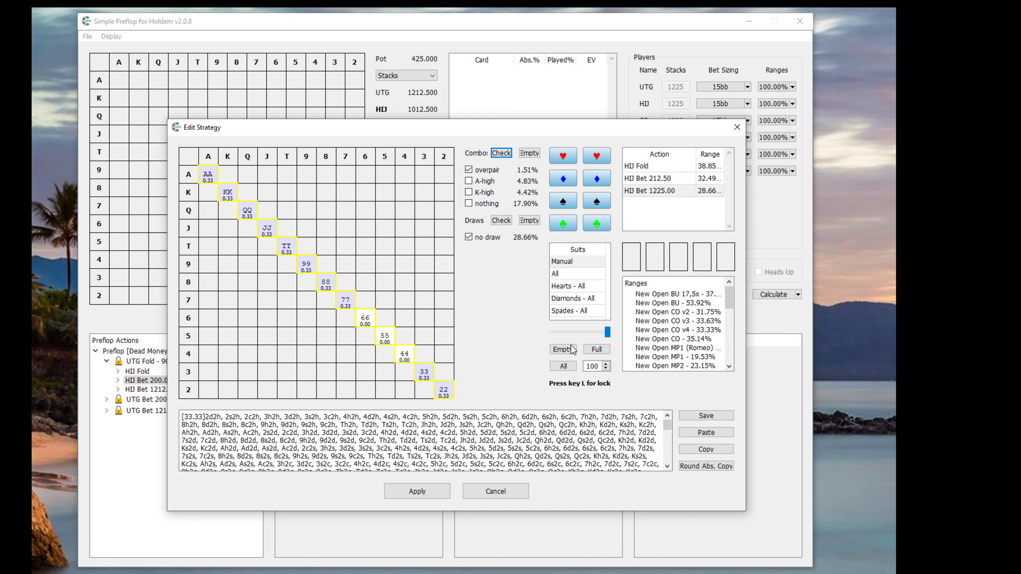
{"action": "left_click", "coordinate": [345, 301]}
{"action": "left_click", "coordinate": [329, 284]}
{"action": "left_click", "coordinate": [315, 265]}
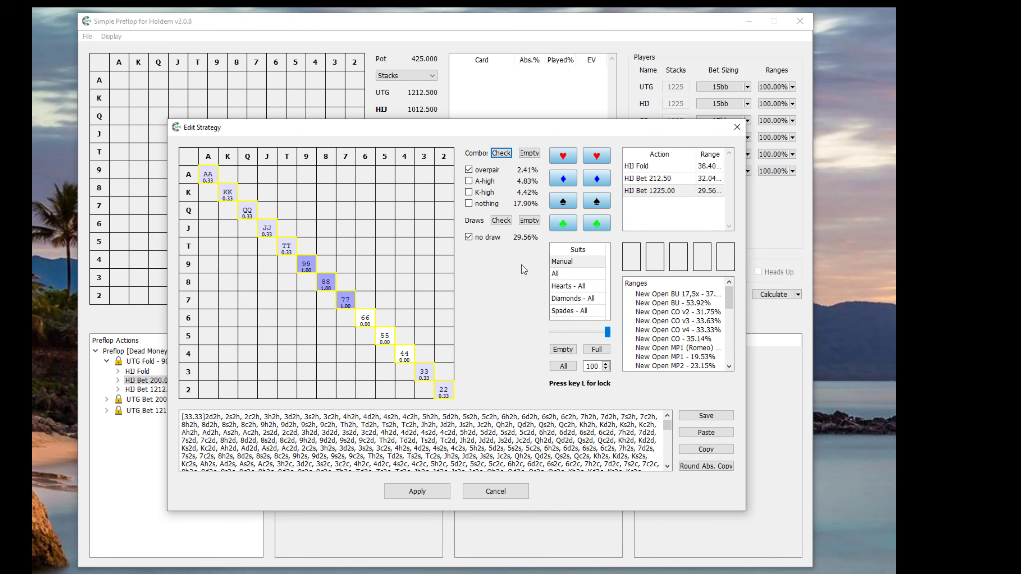
{"action": "left_click", "coordinate": [525, 154]}
{"action": "left_click", "coordinate": [501, 153]}
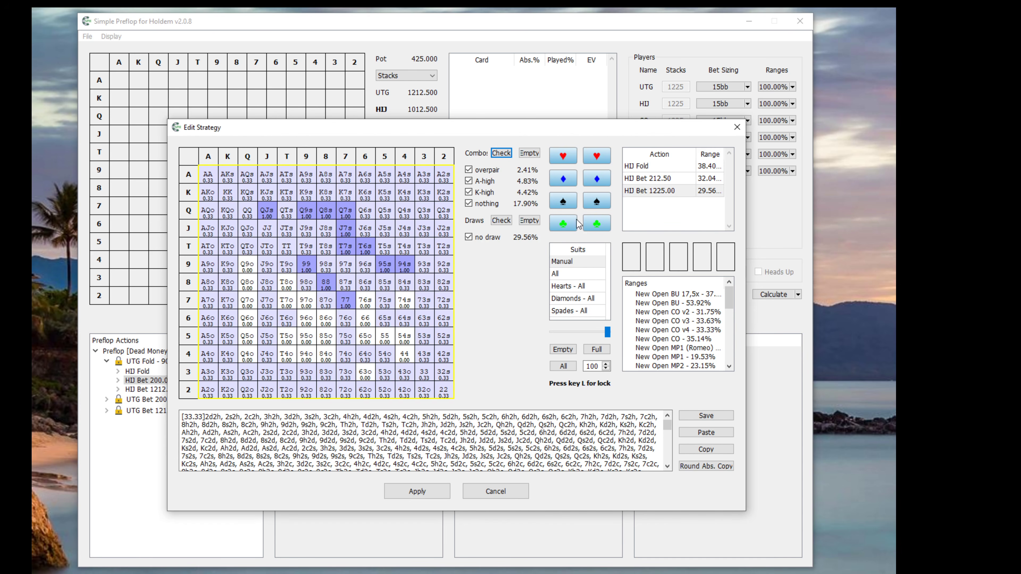
- Try the Hearts, Diamonds and Spades suit presets, check the HJ Fold range, and close the editor without applying
{"action": "left_click", "coordinate": [573, 287]}
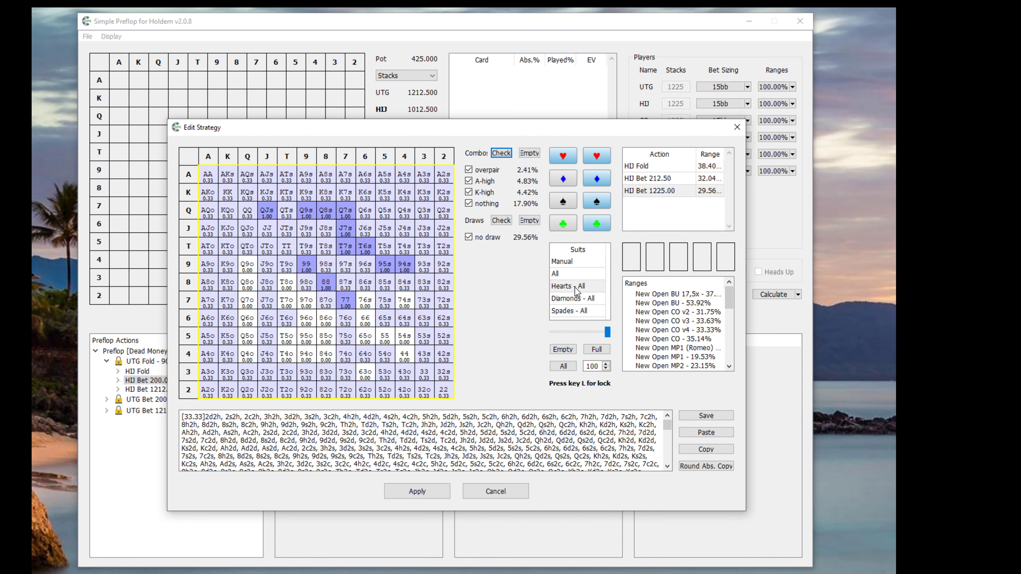
{"action": "left_click", "coordinate": [581, 300]}
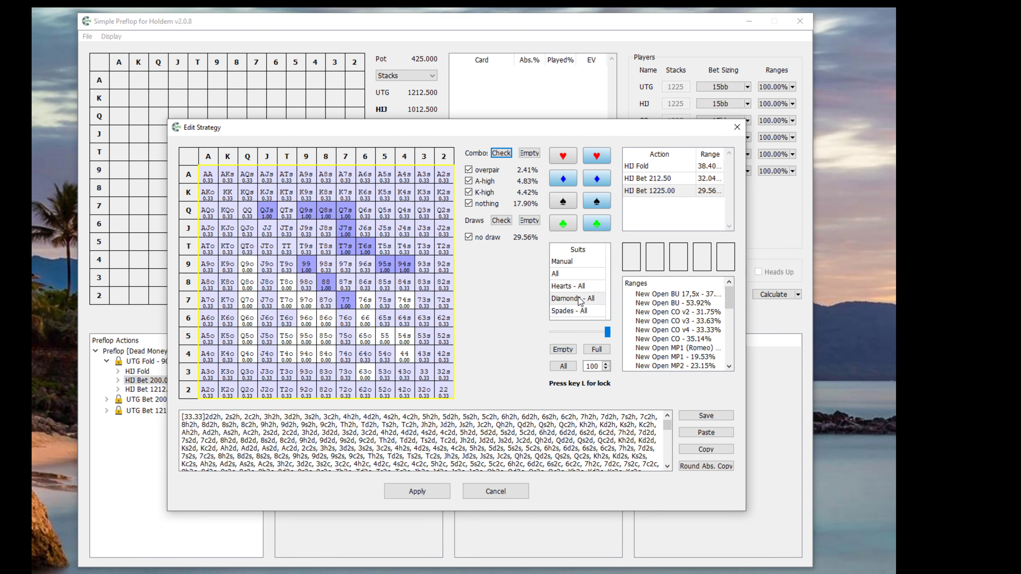
{"action": "left_click", "coordinate": [584, 313]}
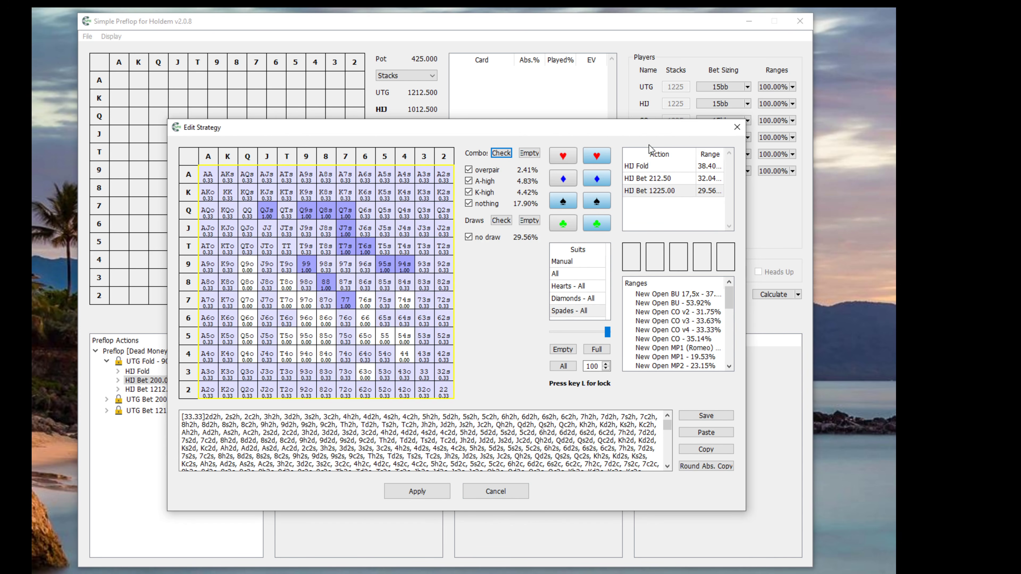
{"action": "left_click", "coordinate": [643, 166]}
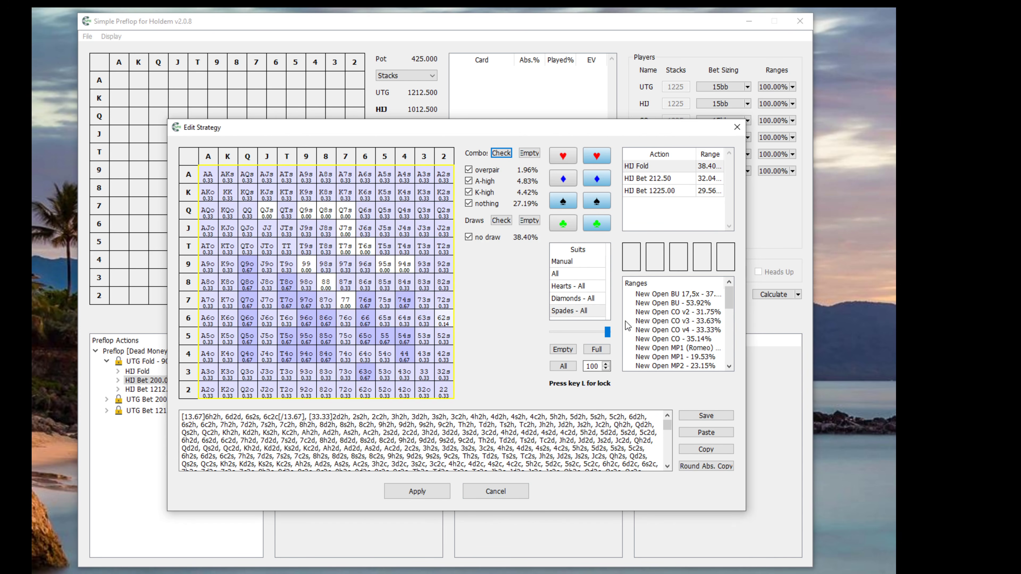
{"action": "left_click", "coordinate": [737, 127]}
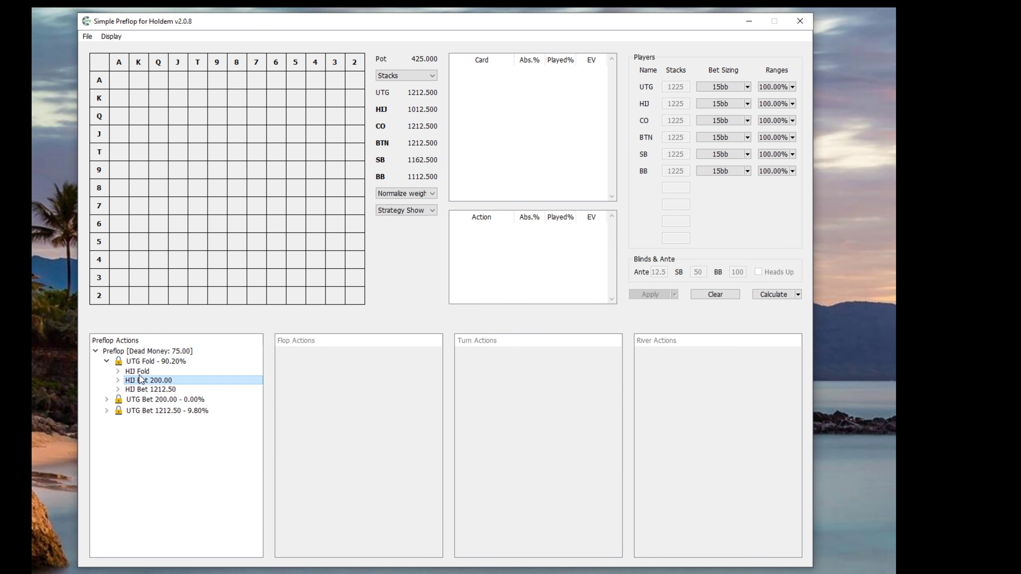
- Delete the HJ Bet 200.00 node under UTG Fold and open the strategy editor for HJ Bet 1212.50
{"action": "right_click", "coordinate": [159, 383]}
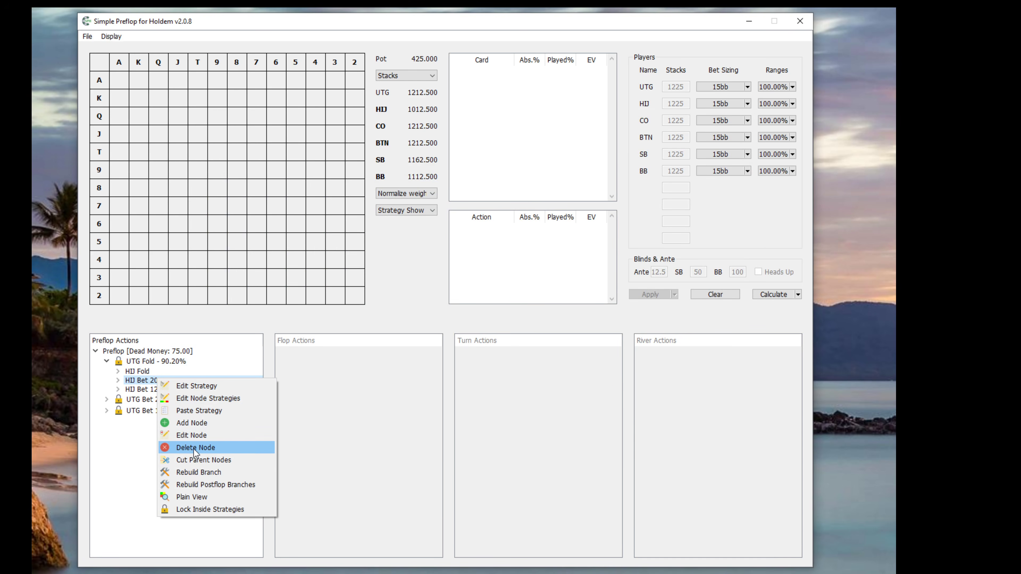
{"action": "left_click", "coordinate": [192, 448]}
{"action": "right_click", "coordinate": [165, 383]}
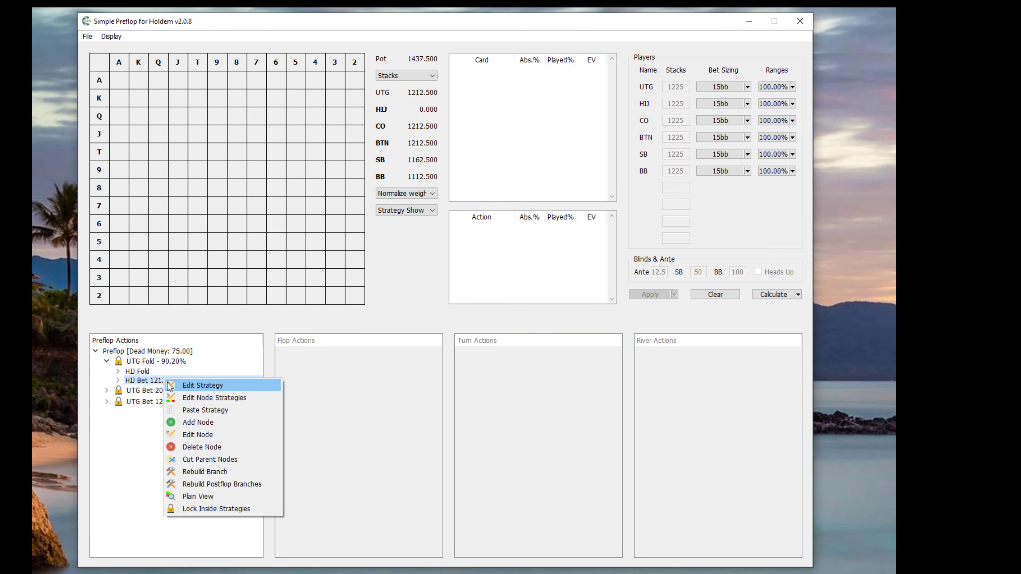
{"action": "left_click", "coordinate": [194, 387]}
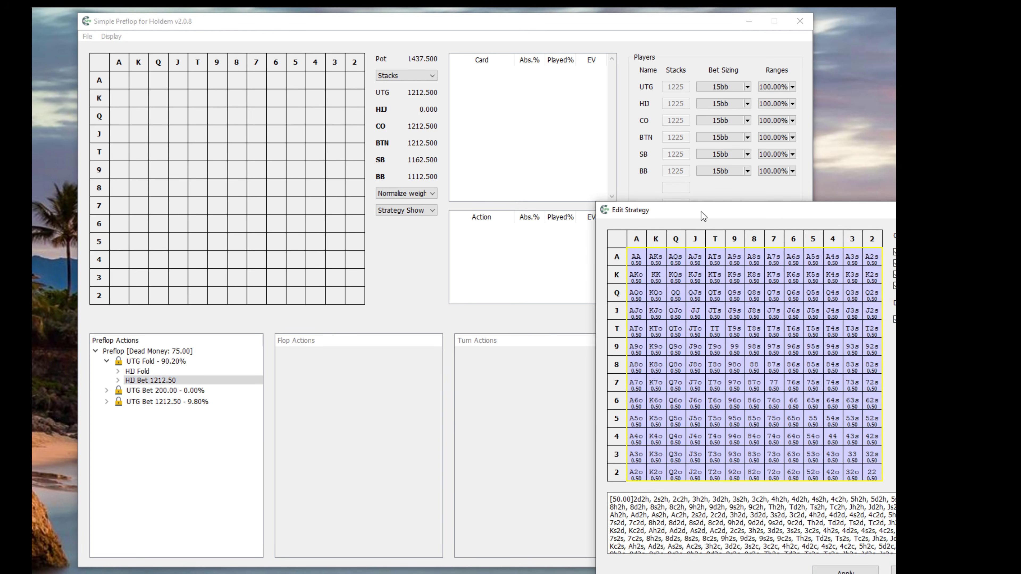
{"action": "left_click_drag", "start_coordinate": [702, 212], "coordinate": [303, 91]}
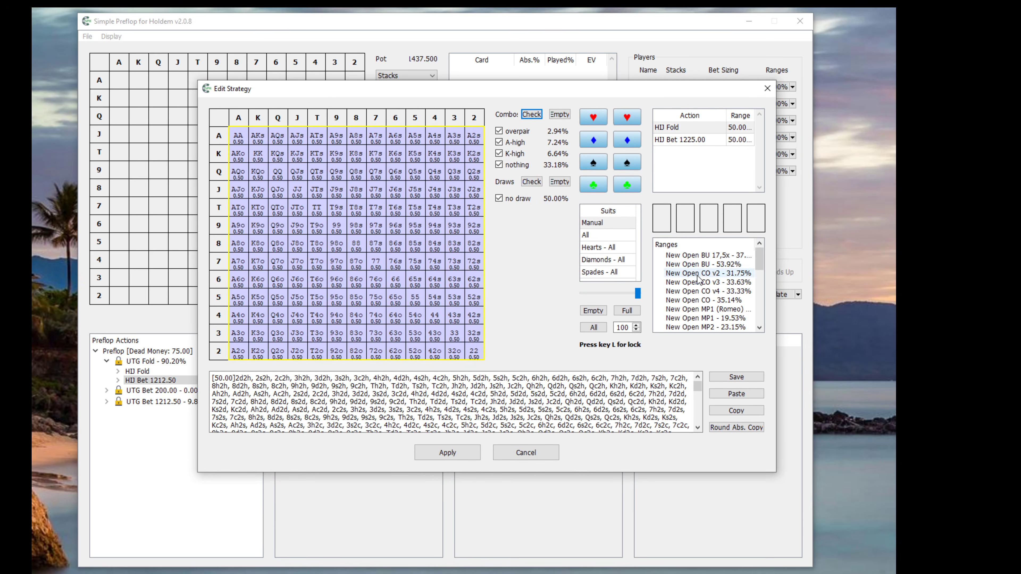
- Assign all hands to HJ Fold, give HJ Bet 1225.00 only the ace-of-hearts combos of AKo through A6o, and apply
{"action": "left_click", "coordinate": [223, 122]}
{"action": "left_click", "coordinate": [687, 142]}
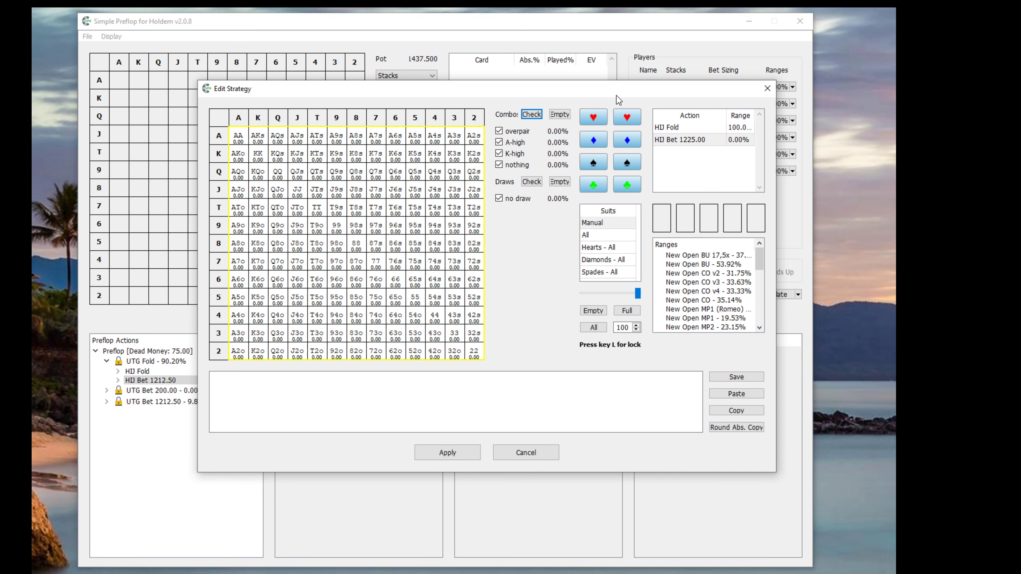
{"action": "left_click", "coordinate": [627, 117]}
{"action": "left_click", "coordinate": [634, 115]}
{"action": "left_click", "coordinate": [592, 161]}
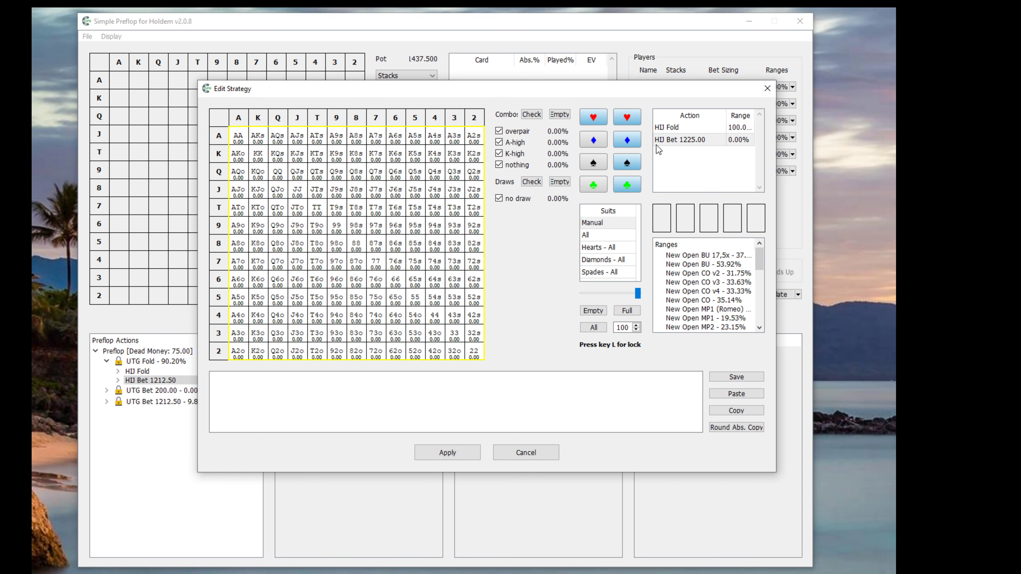
{"action": "left_click_drag", "start_coordinate": [236, 161], "coordinate": [232, 285]}
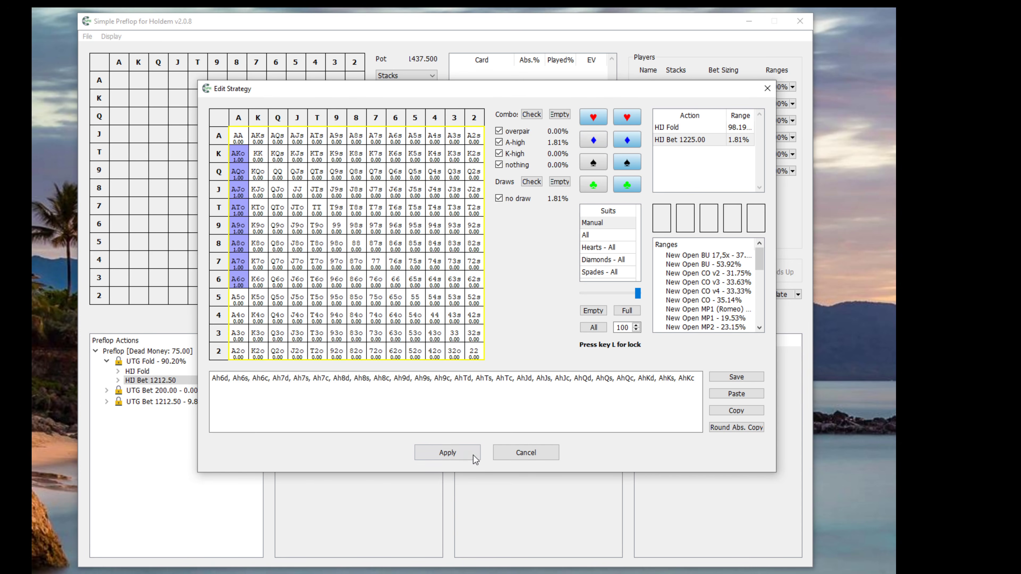
{"action": "left_click", "coordinate": [442, 451]}
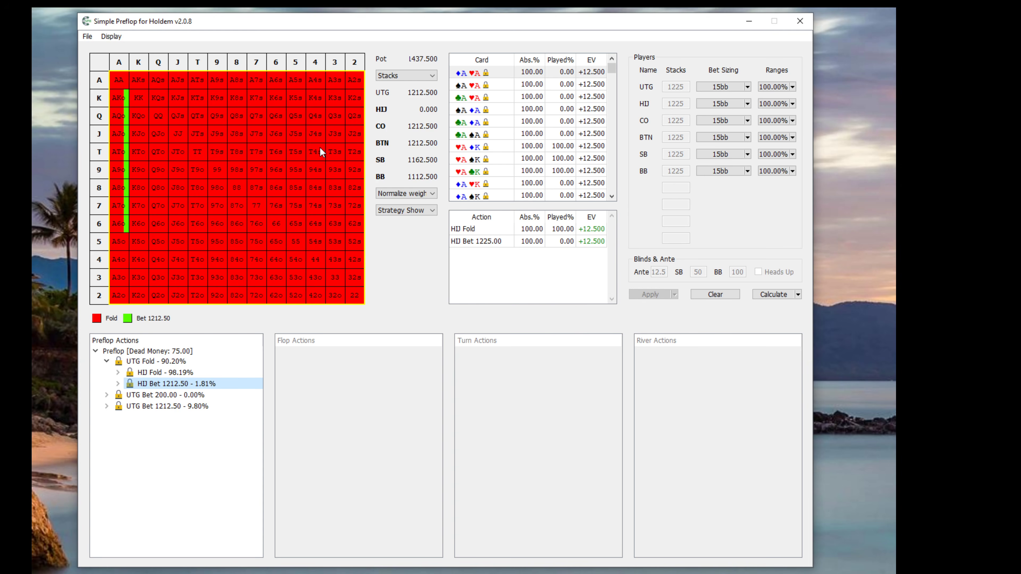
- Inspect the played percentages of the individual AKo, AQo and A7o combos for HJ Bet 1212.50
{"action": "left_click", "coordinate": [118, 97]}
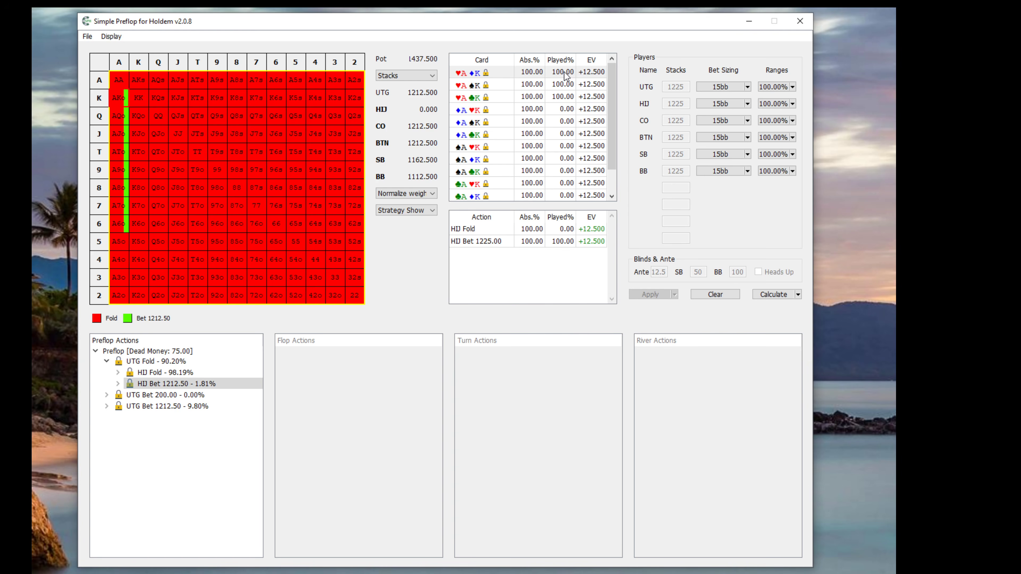
{"action": "left_click_drag", "start_coordinate": [564, 72], "coordinate": [566, 95]}
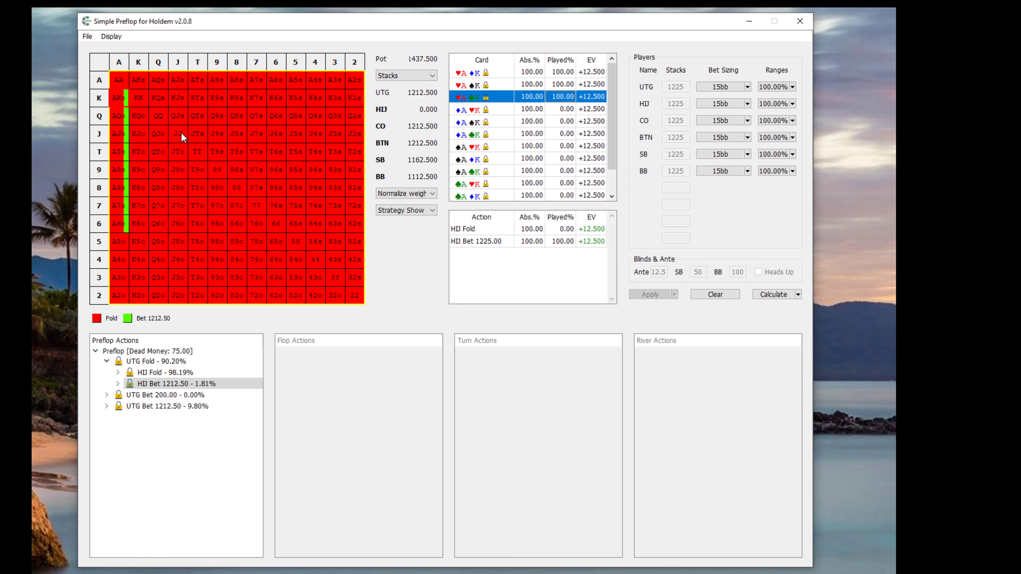
{"action": "left_click", "coordinate": [123, 118]}
{"action": "left_click", "coordinate": [561, 71]}
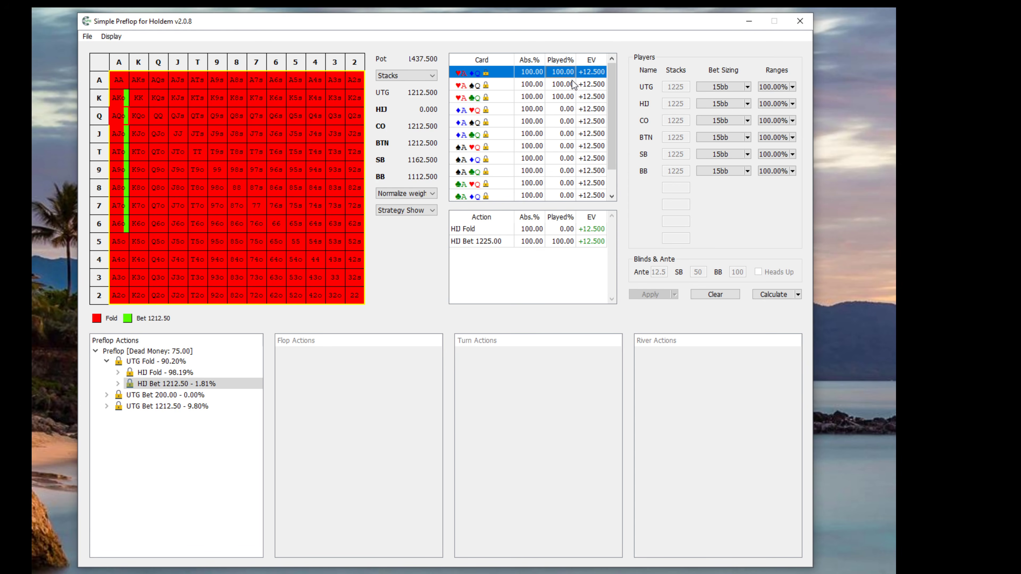
{"action": "left_click", "coordinate": [571, 83]}
{"action": "left_click", "coordinate": [574, 96]}
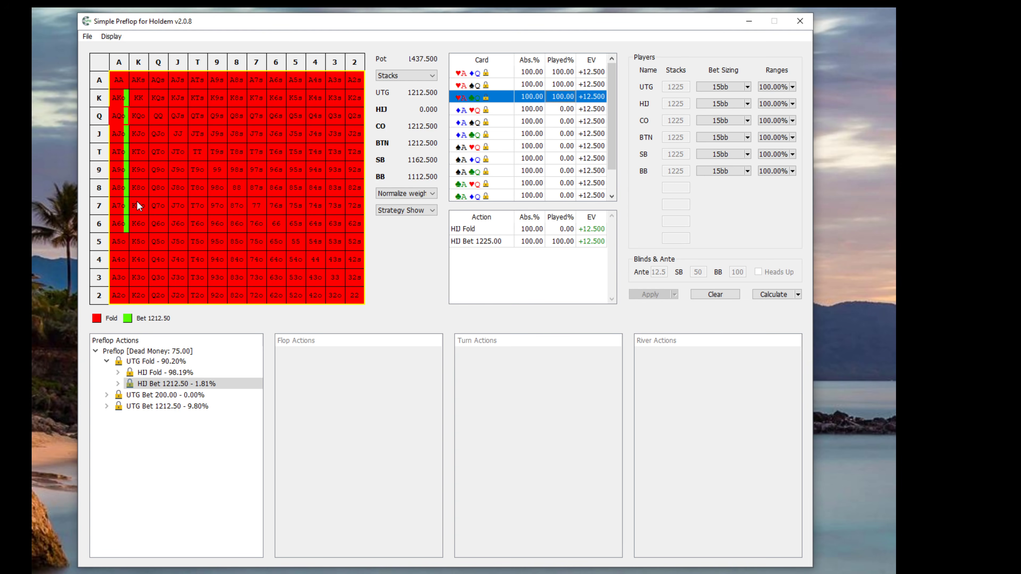
{"action": "left_click", "coordinate": [121, 201]}
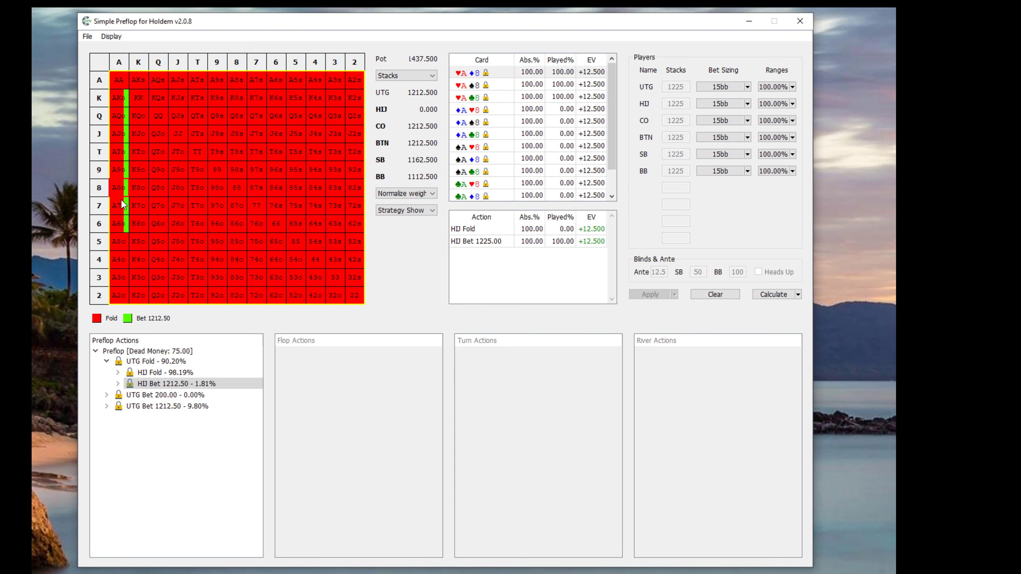
- Reset all hands to HJ Fold, assign diamond-only combos of KQs–K5s, JTs–J7s and scattered suited hands to HJ Bet 1225.00, and apply
{"action": "right_click", "coordinate": [184, 374]}
{"action": "left_click", "coordinate": [205, 379]}
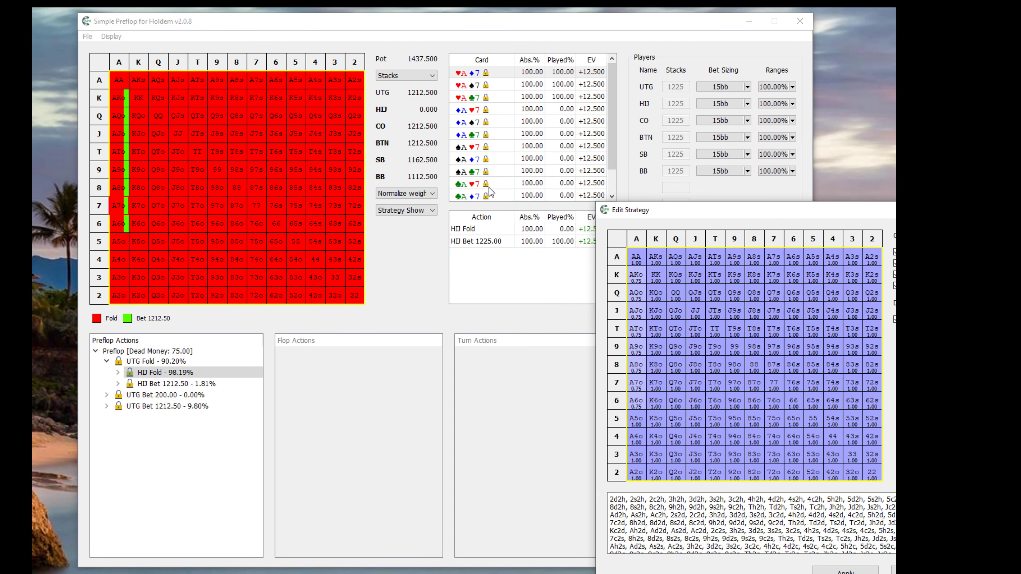
{"action": "left_click", "coordinate": [619, 241]}
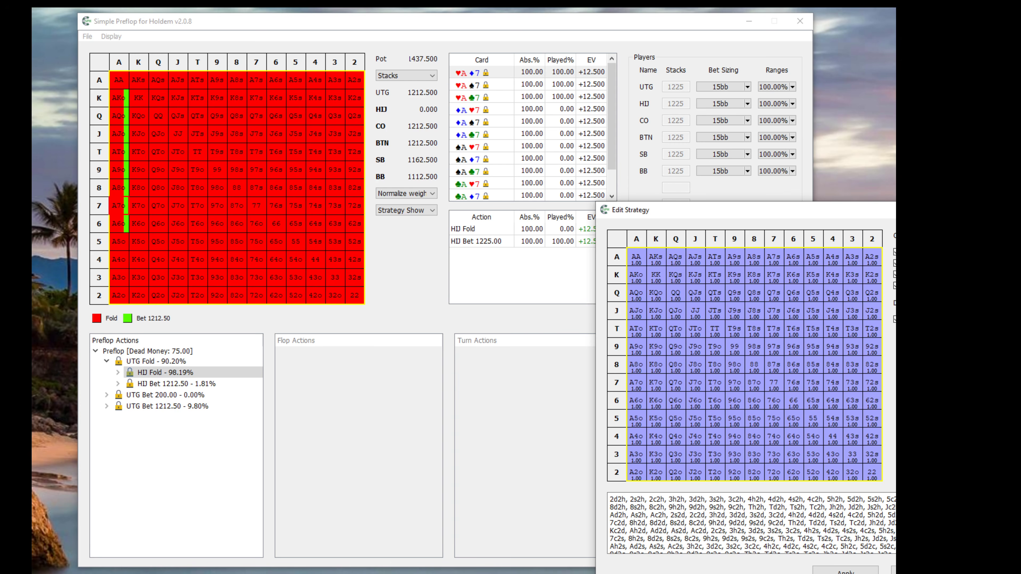
{"action": "left_click", "coordinate": [618, 241]}
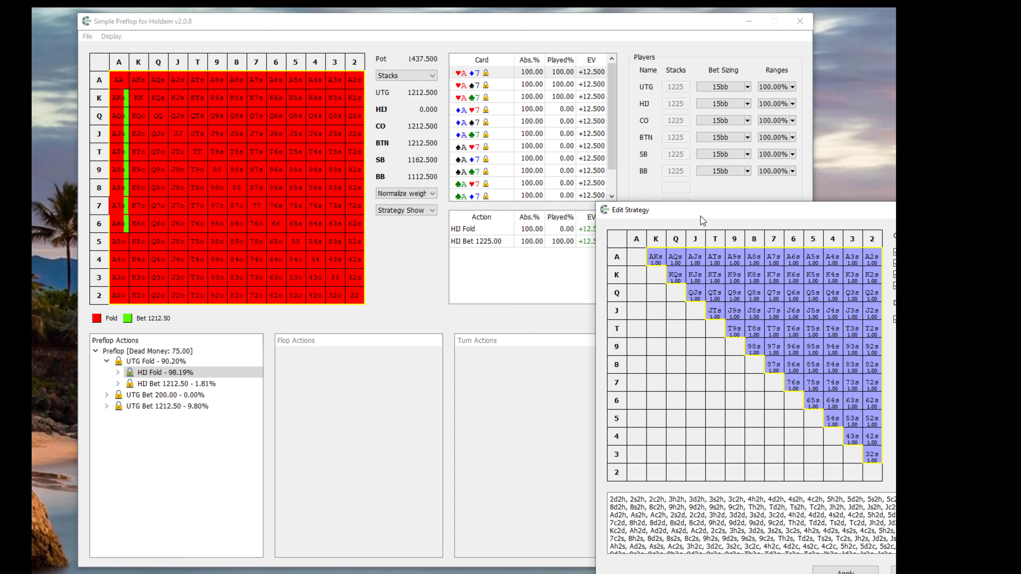
{"action": "left_click_drag", "start_coordinate": [705, 214], "coordinate": [392, 103]}
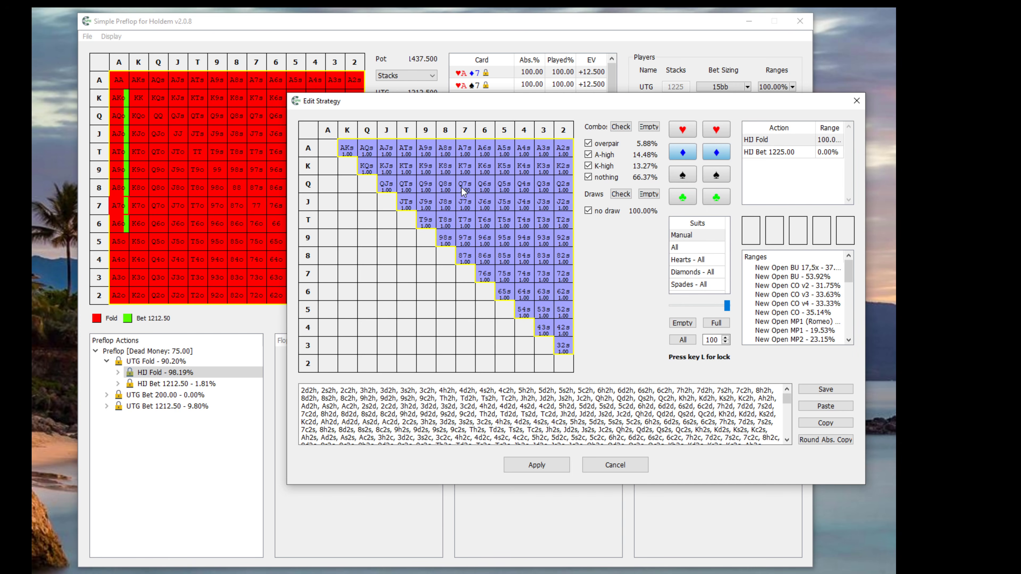
{"action": "left_click", "coordinate": [780, 151]}
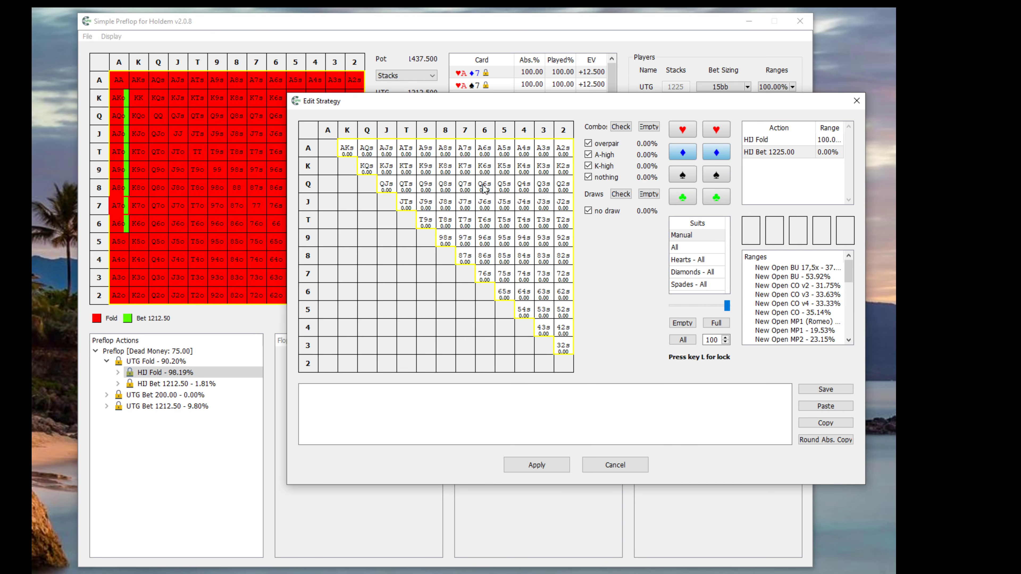
{"action": "mouse_move", "coordinate": [404, 203]}
{"action": "left_mouse_down"}
{"action": "mouse_move", "coordinate": [467, 210]}
{"action": "mouse_move", "coordinate": [487, 261]}
{"action": "mouse_move", "coordinate": [524, 203]}
{"action": "mouse_move", "coordinate": [425, 168]}
{"action": "mouse_move", "coordinate": [367, 169]}
{"action": "left_mouse_up"}
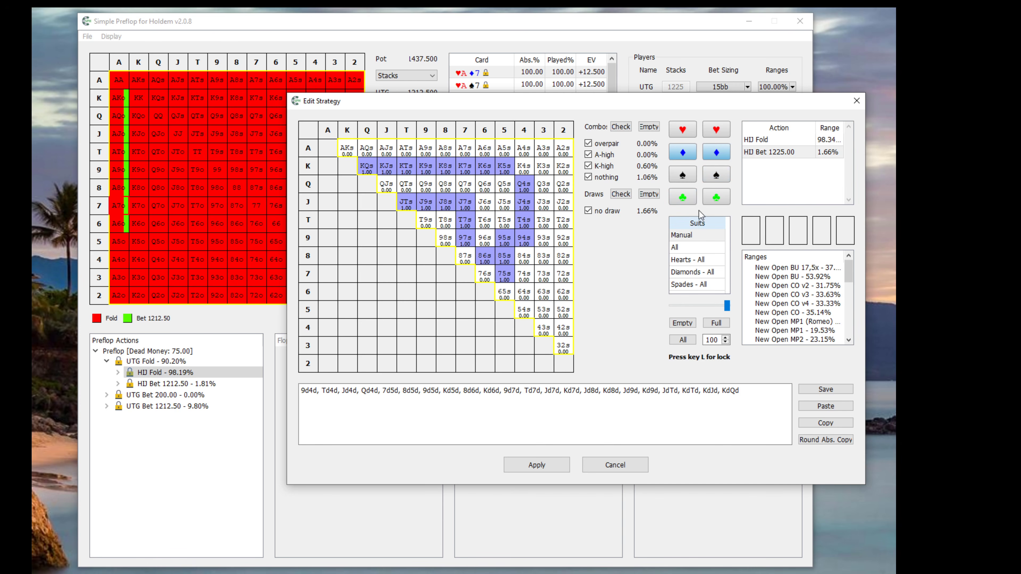
{"action": "left_click", "coordinate": [527, 465]}
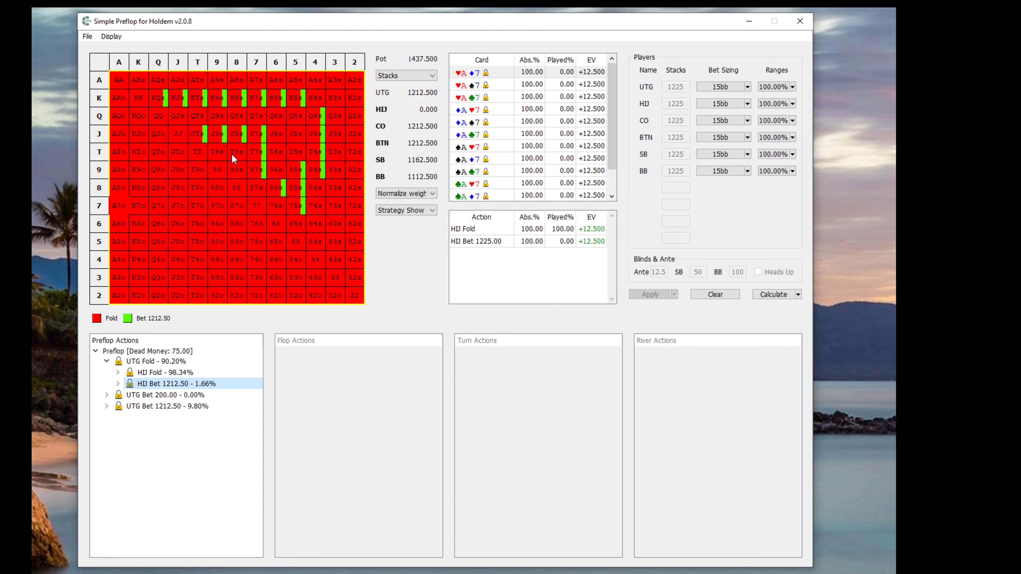
- Sort the JTs combos by played percentage in descending order and compare the diamond and heart combos for HJ Bet 1212.50
{"action": "left_click", "coordinate": [195, 132]}
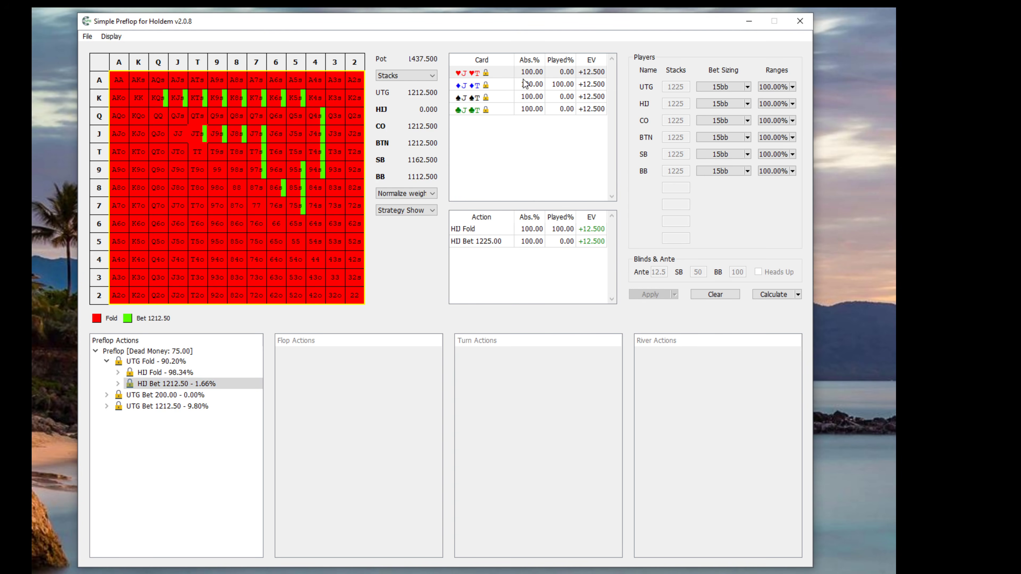
{"action": "left_click", "coordinate": [560, 61]}
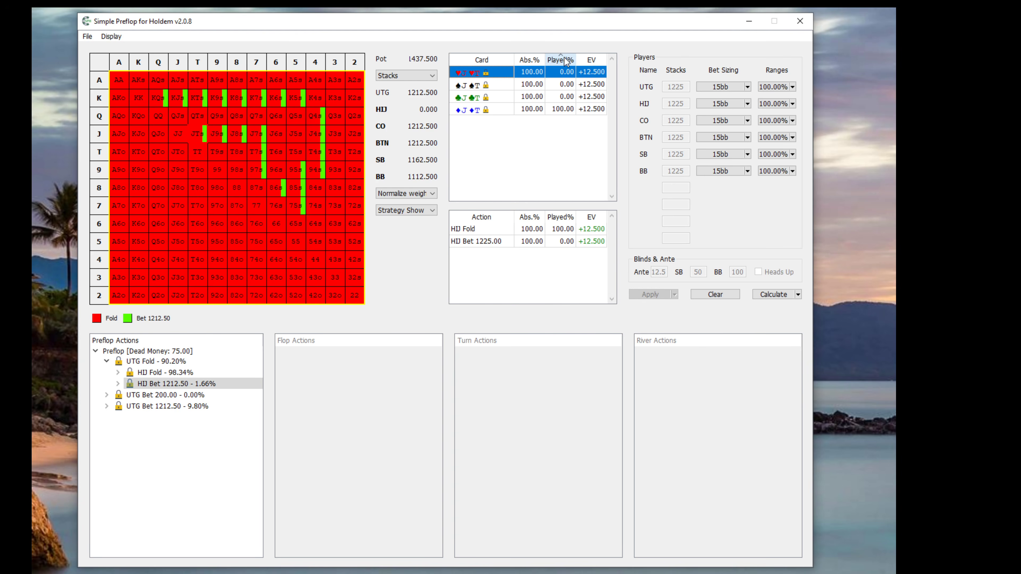
{"action": "left_click", "coordinate": [559, 60]}
{"action": "left_click", "coordinate": [561, 69]}
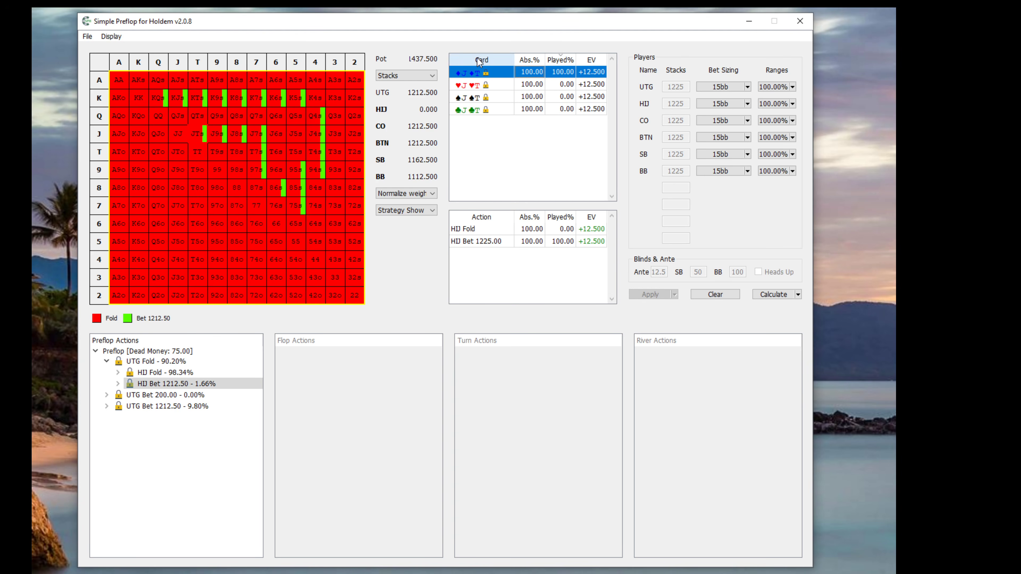
{"action": "left_click", "coordinate": [542, 84]}
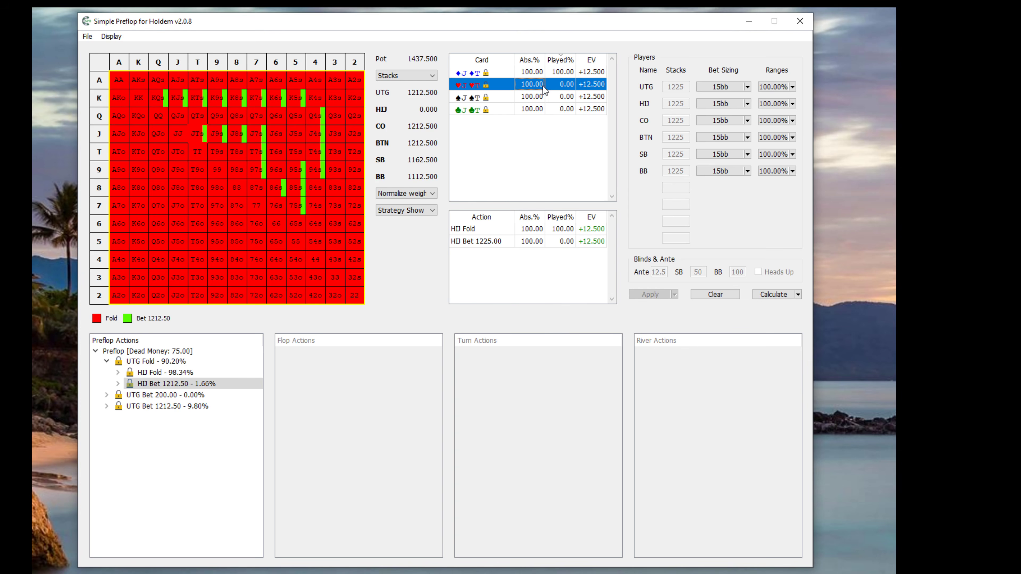
{"action": "left_click", "coordinate": [473, 74]}
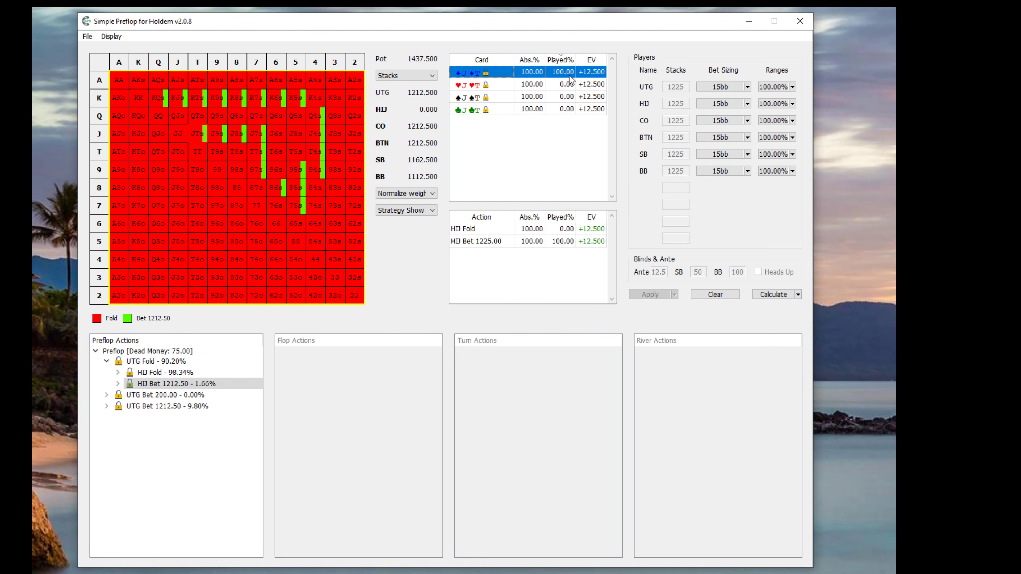
{"action": "left_click", "coordinate": [563, 86]}
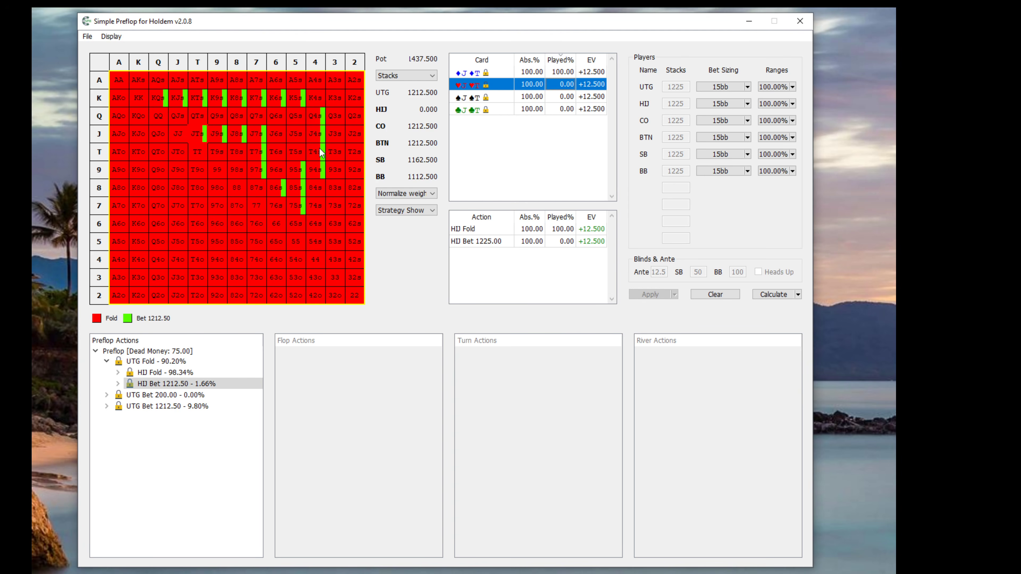
- Examine the spade and club JTs combos under the HJ Fold node
{"action": "left_click", "coordinate": [182, 370]}
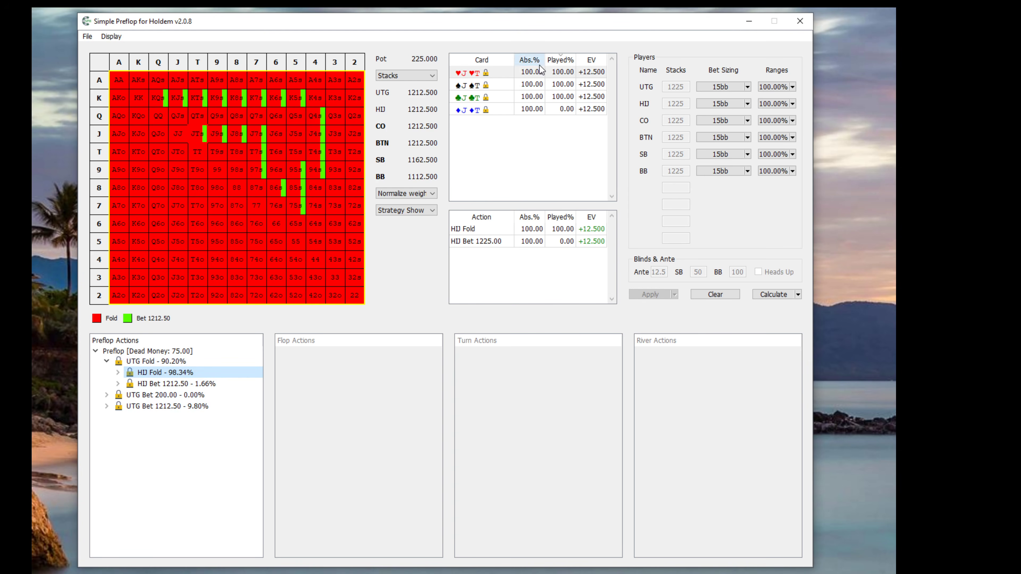
{"action": "left_click", "coordinate": [567, 83]}
{"action": "left_click", "coordinate": [565, 98]}
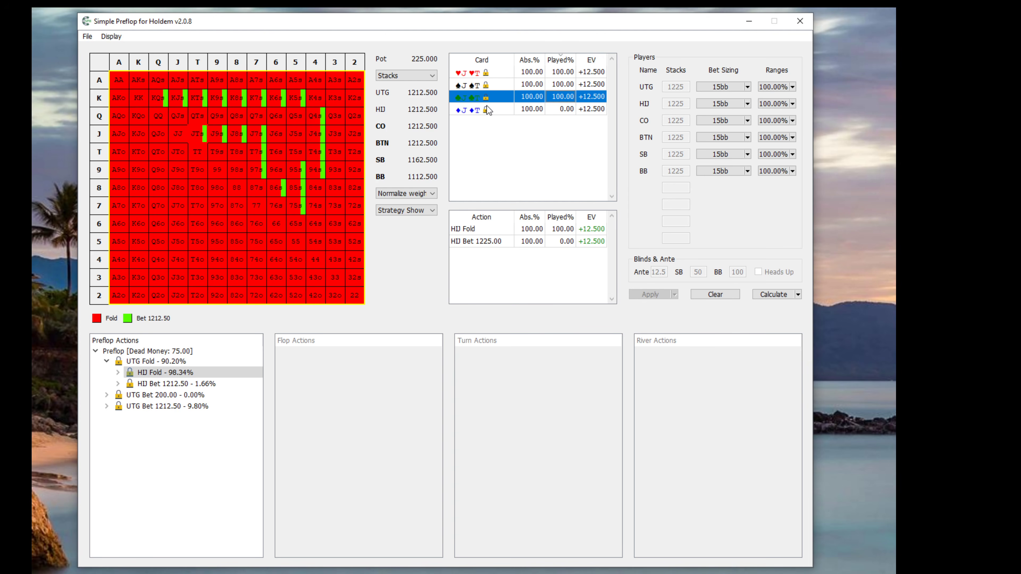
- Open the HJ Fold strategy editor and remove a scattered group of hands, including QQ, JJ, TT, 88 and K9s–K7s
{"action": "right_click", "coordinate": [153, 371]}
{"action": "left_click", "coordinate": [194, 379]}
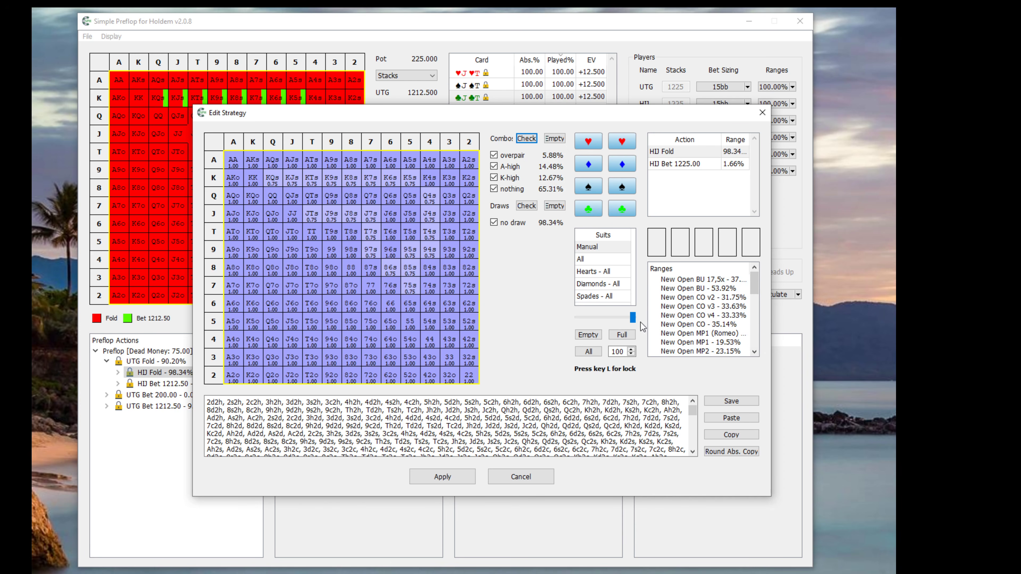
{"action": "mouse_move", "coordinate": [282, 231]}
{"action": "left_mouse_down"}
{"action": "mouse_move", "coordinate": [325, 324]}
{"action": "mouse_move", "coordinate": [349, 340]}
{"action": "mouse_move", "coordinate": [386, 317]}
{"action": "mouse_move", "coordinate": [378, 213]}
{"action": "mouse_move", "coordinate": [333, 203]}
{"action": "mouse_move", "coordinate": [420, 221]}
{"action": "mouse_move", "coordinate": [353, 247]}
{"action": "mouse_move", "coordinate": [349, 207]}
{"action": "mouse_move", "coordinate": [272, 213]}
{"action": "left_mouse_up"}
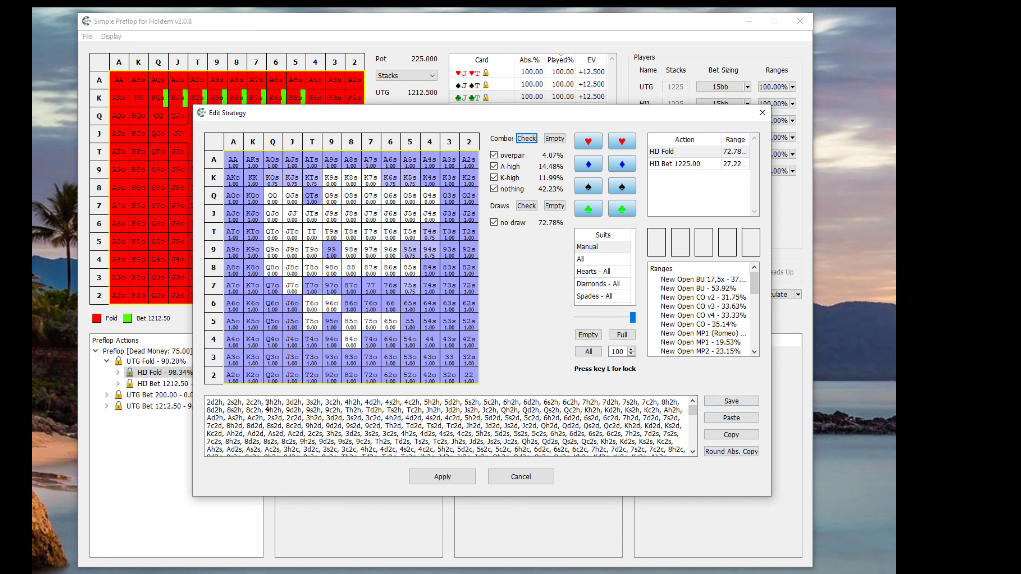
- Highlight part of the HJ Fold combo text and copy the range to the clipboard
{"action": "left_click_drag", "start_coordinate": [242, 403], "coordinate": [682, 453]}
{"action": "left_click", "coordinate": [284, 418]}
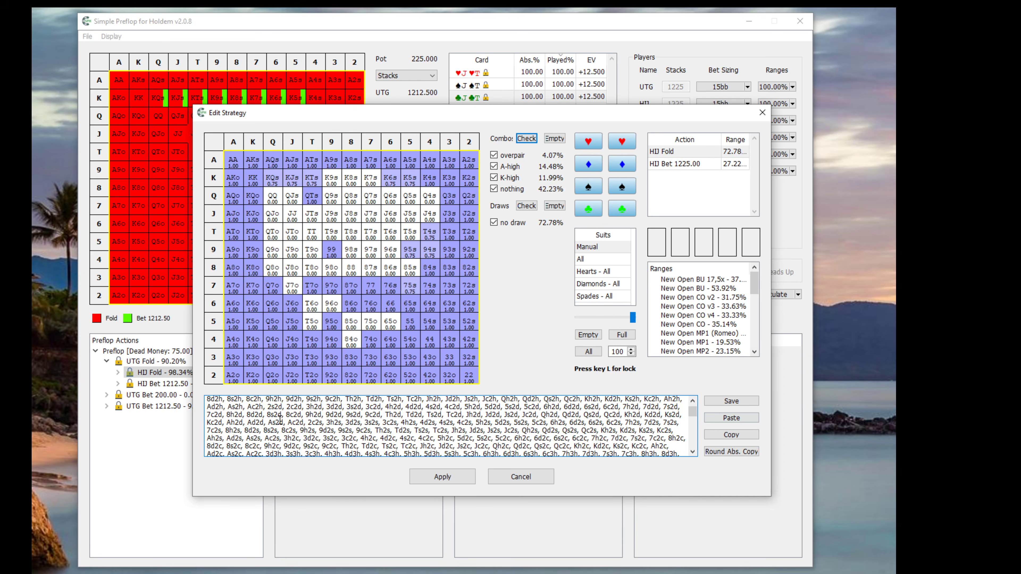
{"action": "left_click_drag", "start_coordinate": [316, 423], "coordinate": [488, 446]}
{"action": "left_click", "coordinate": [751, 431]}
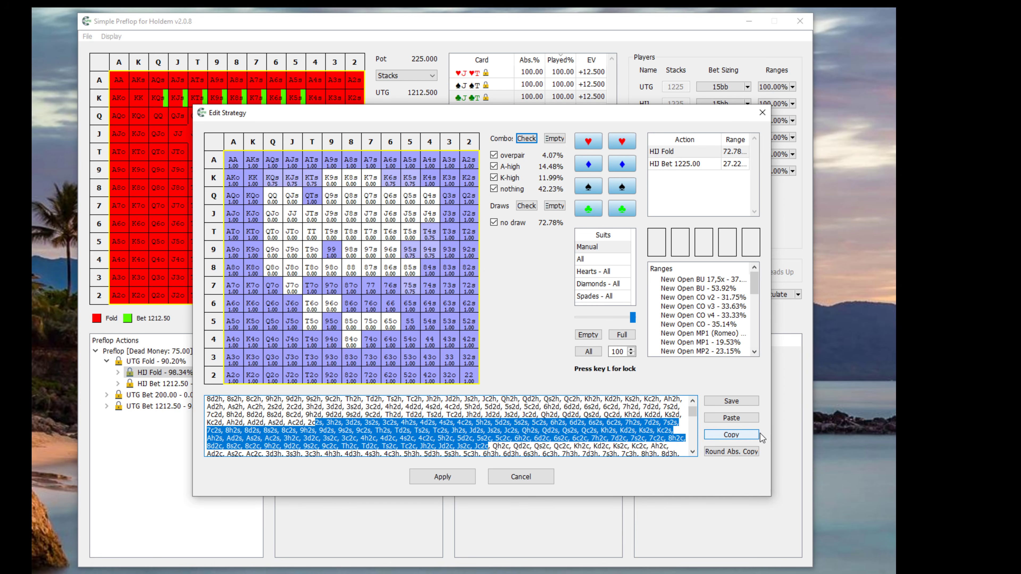
{"action": "left_click", "coordinate": [767, 436]}
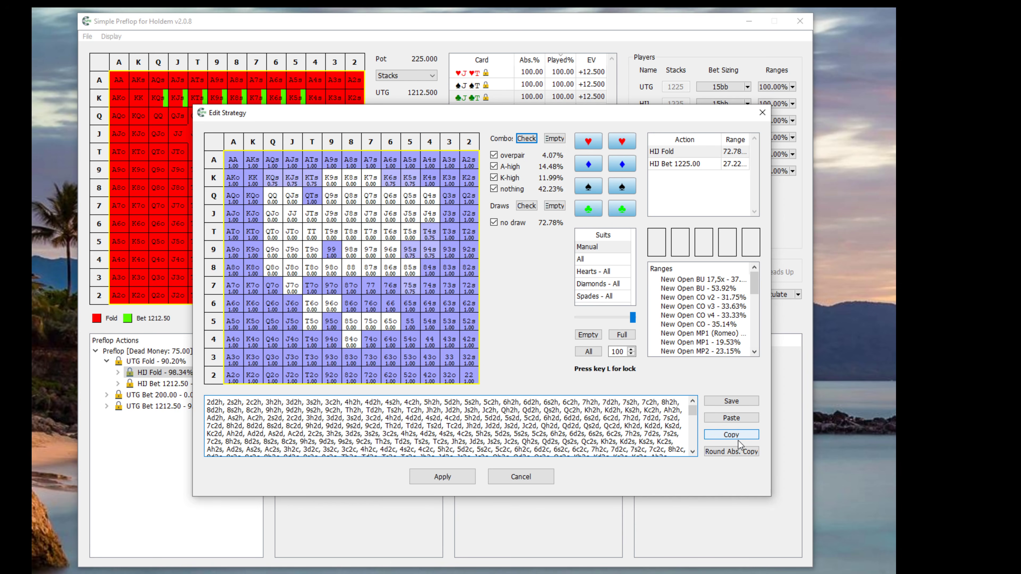
{"action": "left_click", "coordinate": [729, 434]}
{"action": "left_click", "coordinate": [735, 404]}
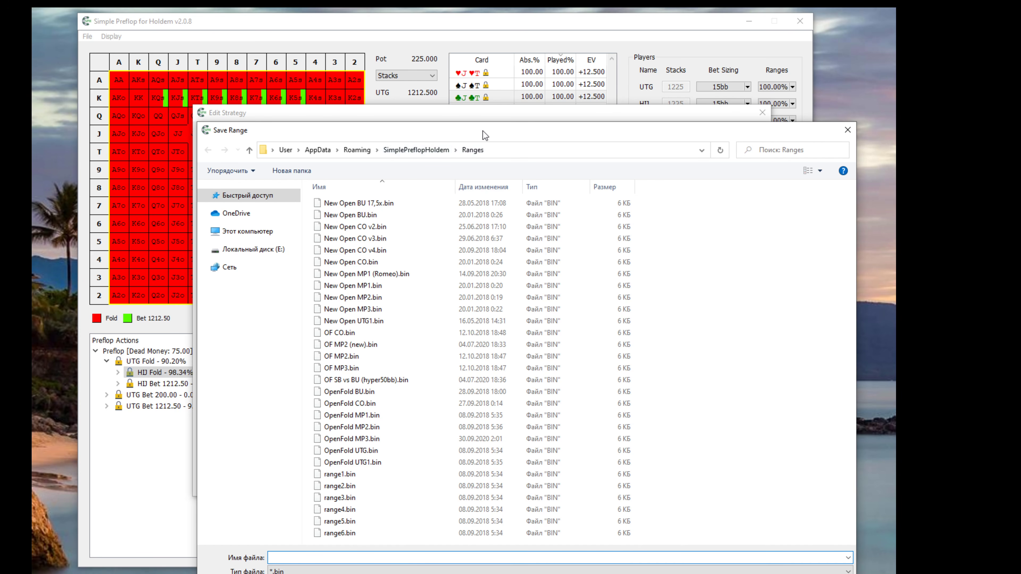
{"action": "left_click_drag", "start_coordinate": [483, 131], "coordinate": [418, 69]}
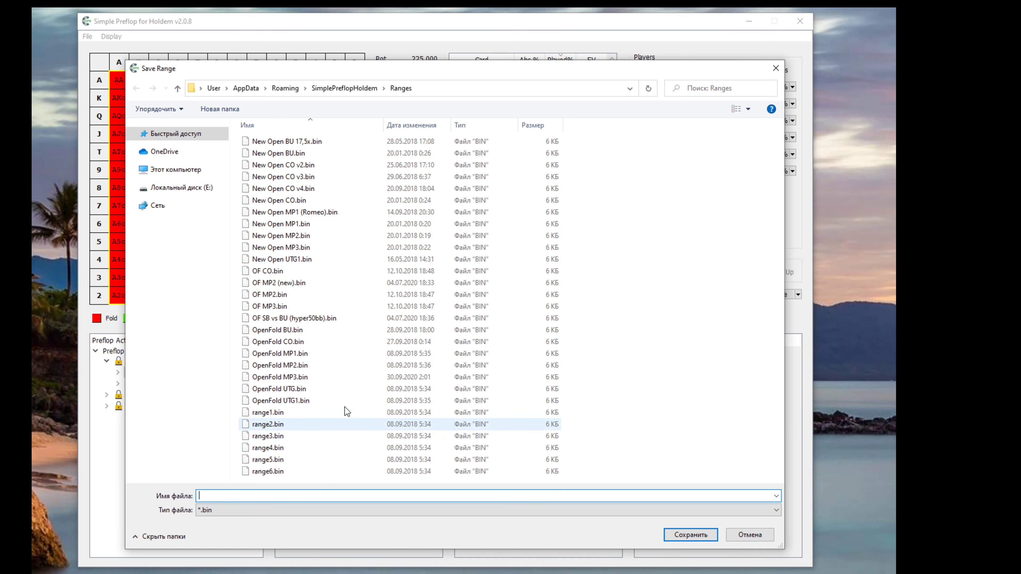
{"action": "type", "text": "dfgdfg"}
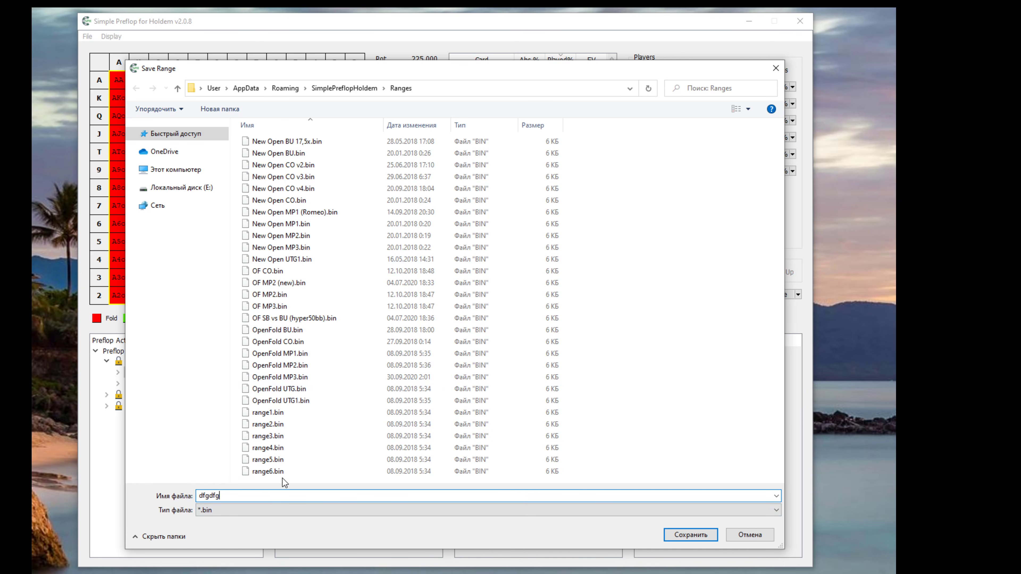
{"action": "type", "text": "gdgfdgdf"}
{"action": "left_click", "coordinate": [765, 538]}
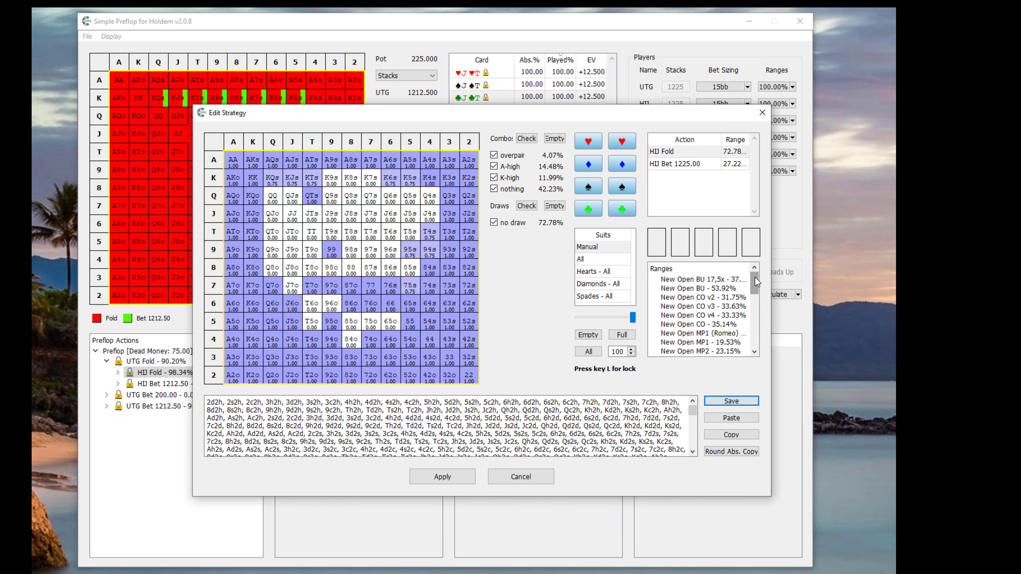
- Load the saved ranges New Open CO v2, New Open CO, New Open UTG1 and OpenFold BU into the HJ Fold strategy
{"action": "left_click", "coordinate": [702, 298]}
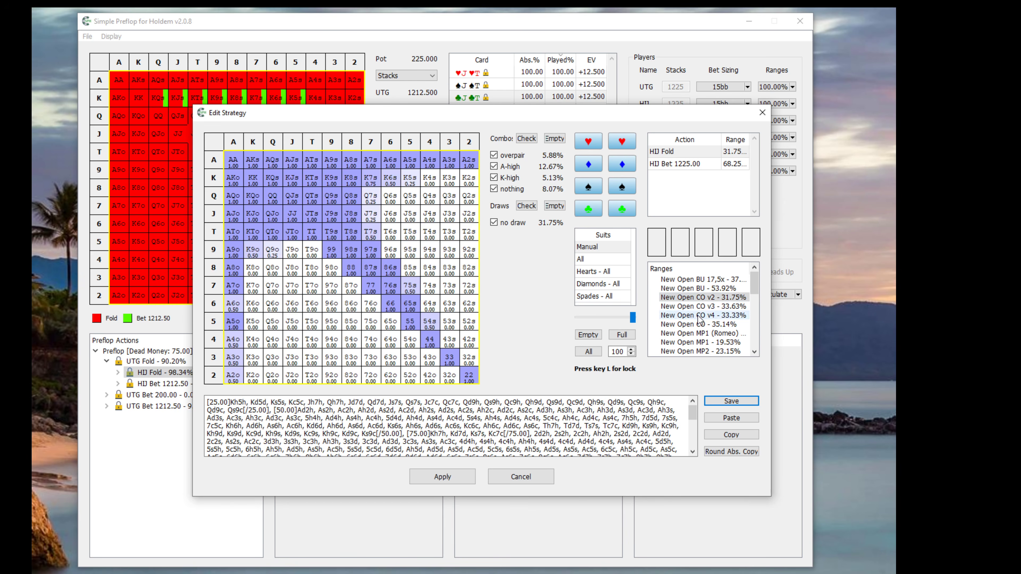
{"action": "left_click", "coordinate": [698, 324]}
{"action": "scroll", "coordinate": [699, 324], "scroll_direction": "down", "scroll_amount": 2}
{"action": "left_click", "coordinate": [698, 323]}
{"action": "scroll", "coordinate": [697, 320], "scroll_direction": "down", "scroll_amount": 2}
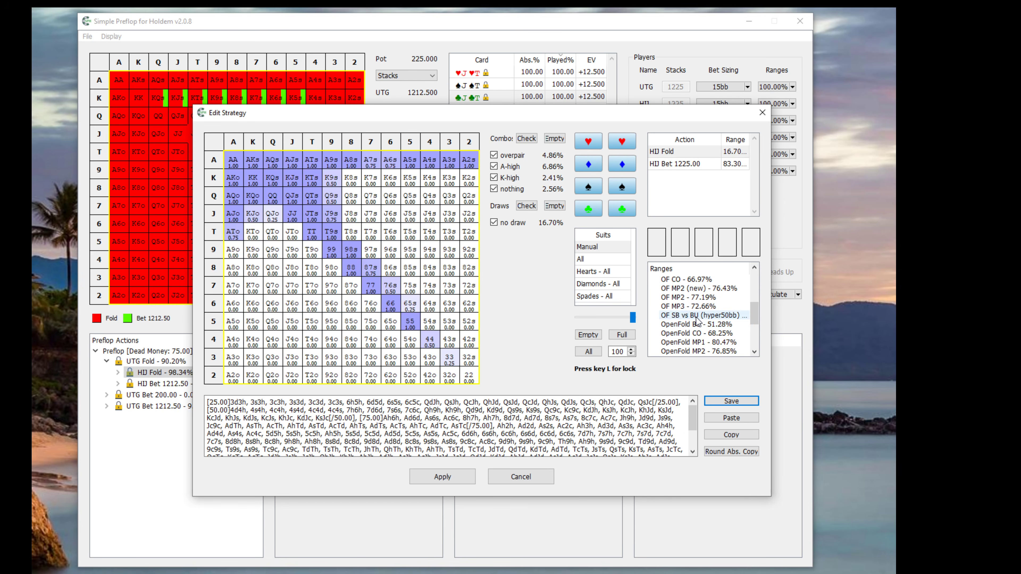
{"action": "left_click", "coordinate": [697, 324]}
{"action": "scroll", "coordinate": [698, 322], "scroll_direction": "up", "scroll_amount": 5}
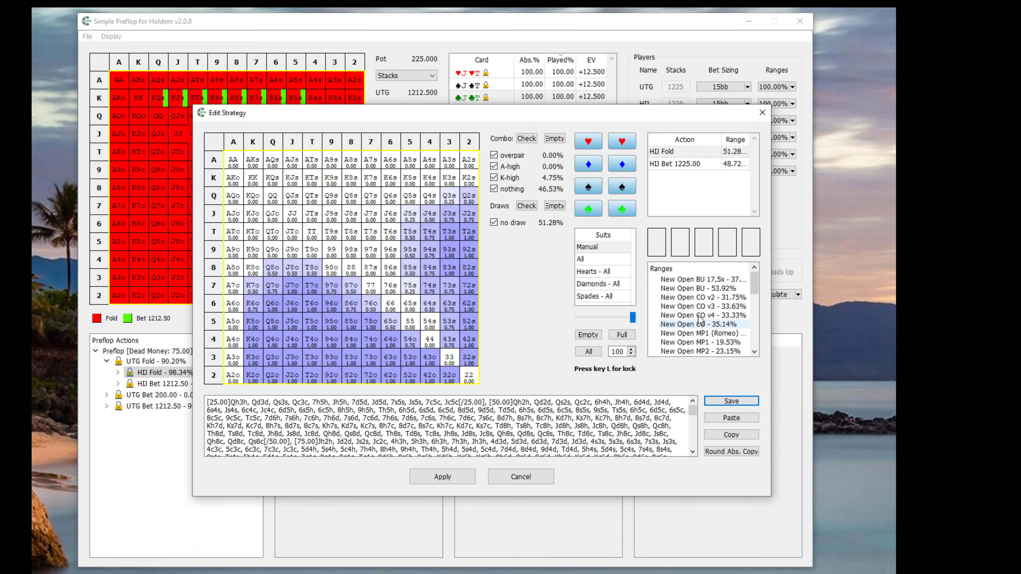
- Load New Open CO v3, New Open MP1 (Romeo), OF MP2 (new), New Open UTG1 and New Open MP3 in turn
{"action": "left_click", "coordinate": [700, 306]}
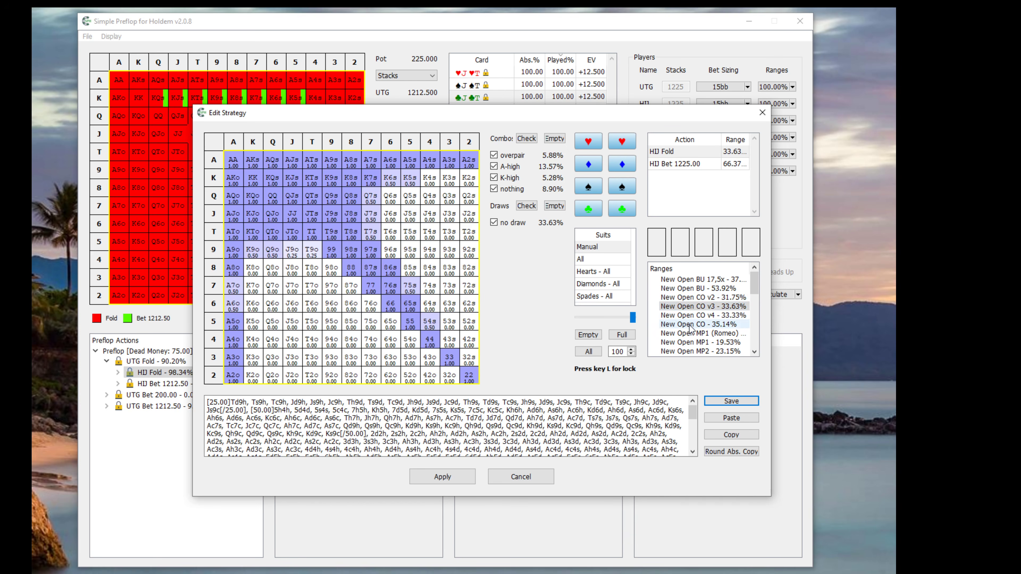
{"action": "left_click", "coordinate": [694, 334]}
{"action": "scroll", "coordinate": [710, 306], "scroll_direction": "down", "scroll_amount": 3}
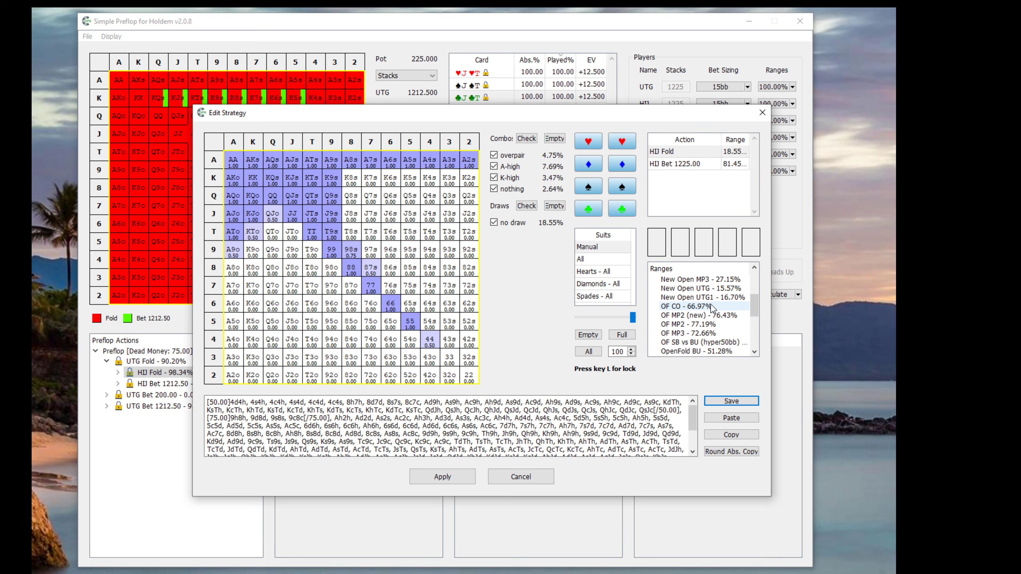
{"action": "left_click", "coordinate": [709, 316]}
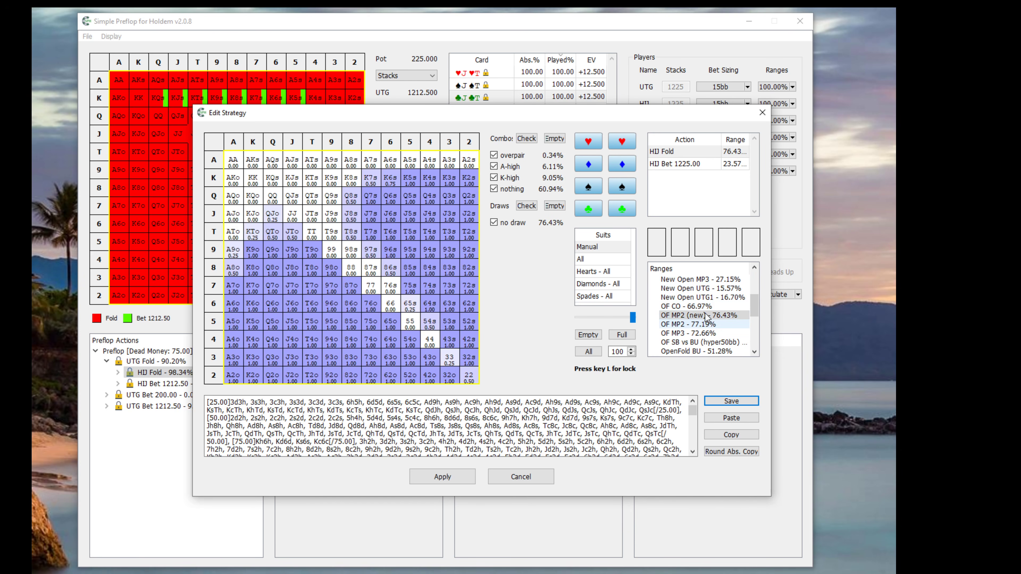
{"action": "left_click", "coordinate": [701, 298]}
{"action": "left_click", "coordinate": [700, 280]}
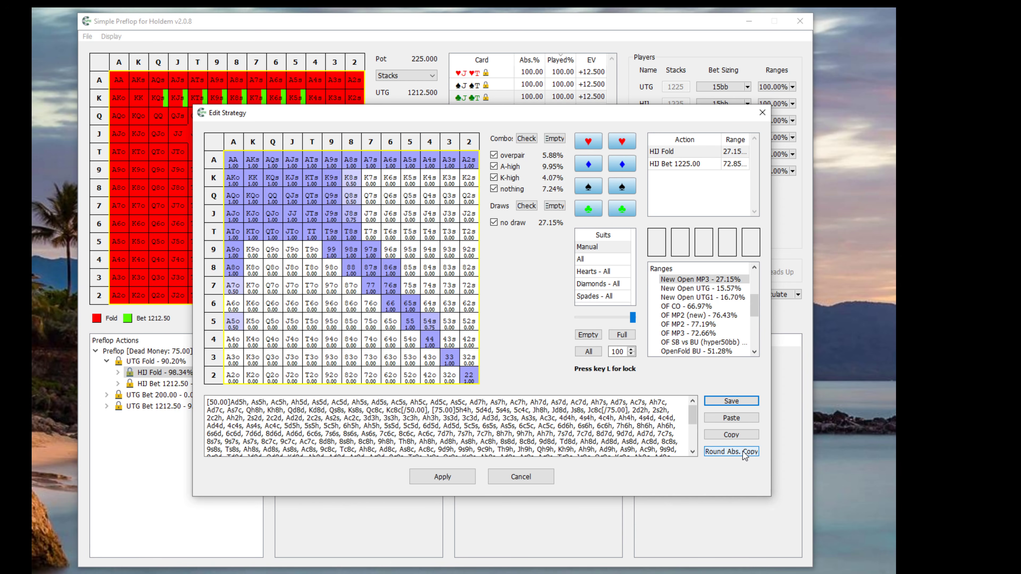
- Copy the rounded absolute range, try the hearts, diamonds and spades suit filters, and close the strategy editor without applying
{"action": "left_click", "coordinate": [750, 453]}
{"action": "left_click", "coordinate": [597, 271]}
{"action": "left_click", "coordinate": [604, 286]}
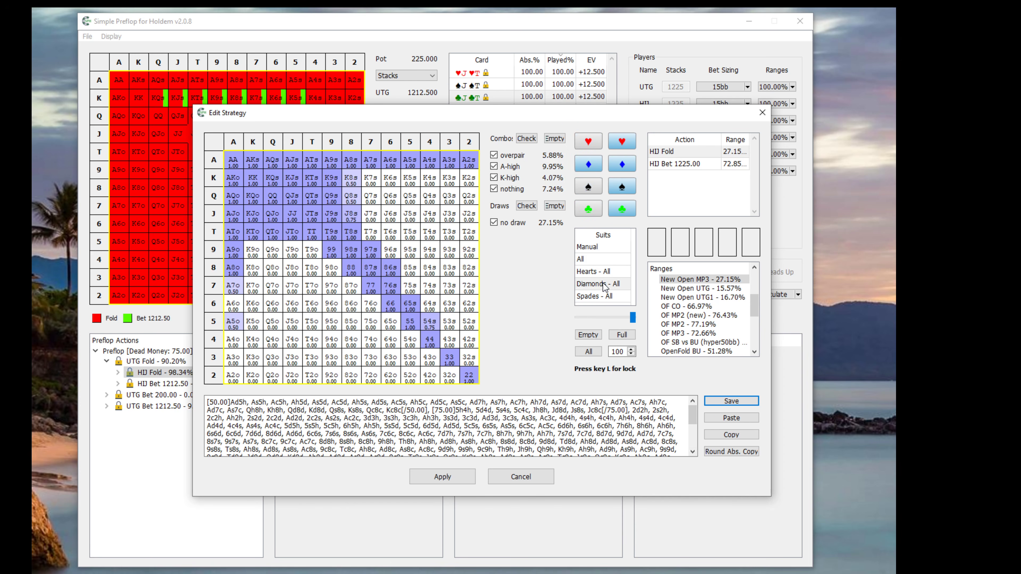
{"action": "left_click", "coordinate": [608, 297]}
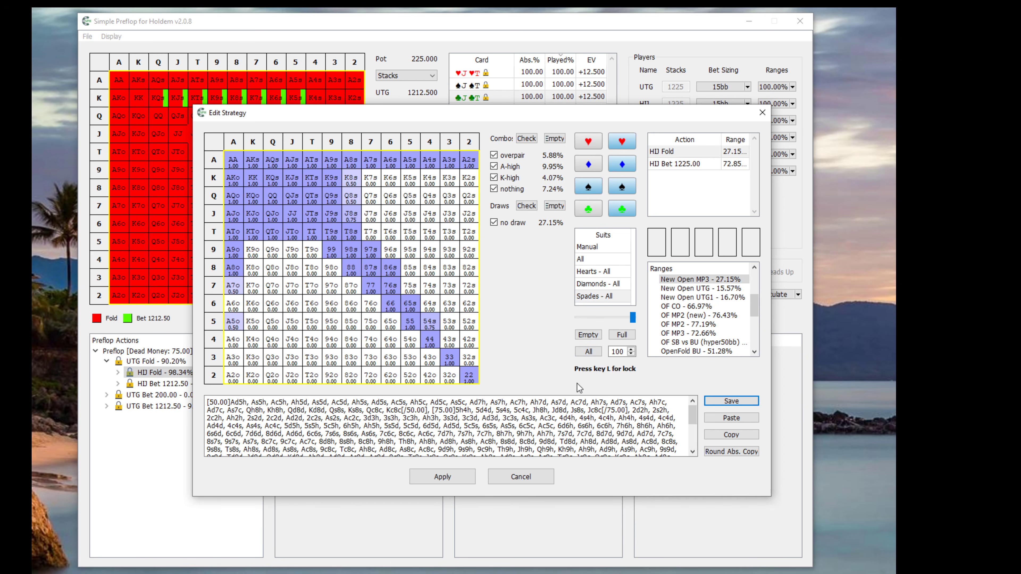
{"action": "left_click", "coordinate": [541, 477]}
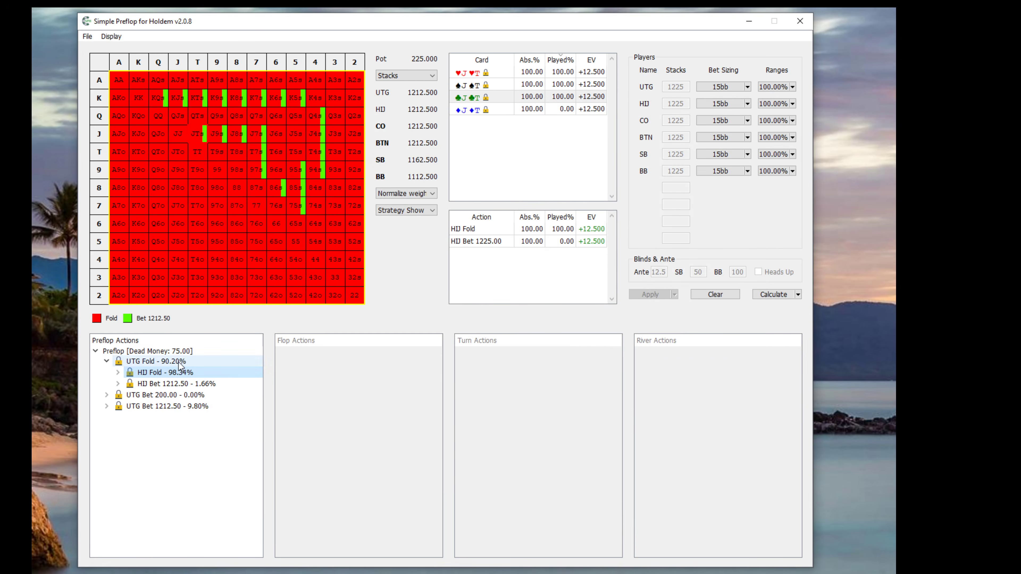
- Collapse the UTG Fold branch and open the node strategies editor for UTG Bet 200.00
{"action": "right_click", "coordinate": [153, 371]}
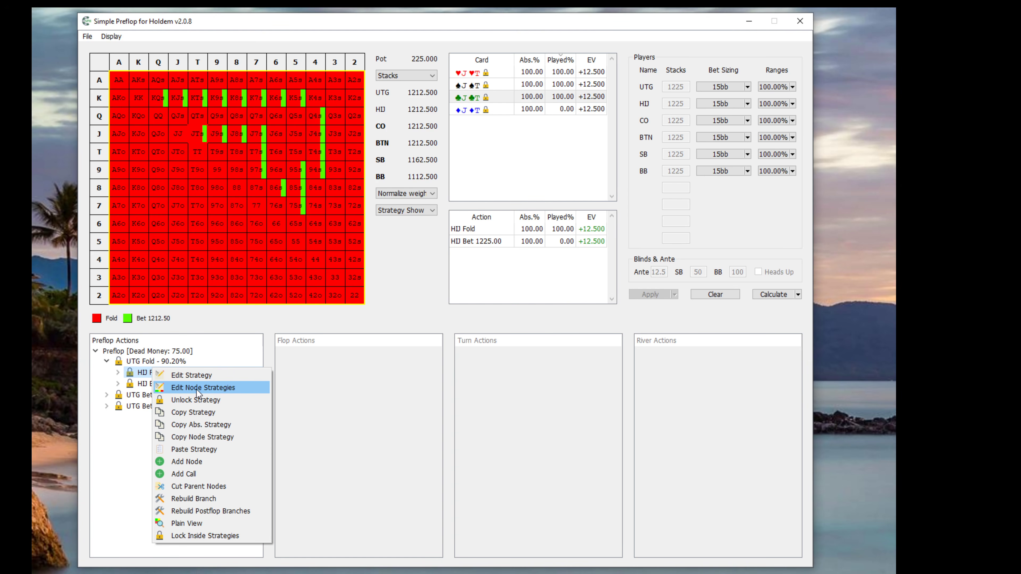
{"action": "left_click", "coordinate": [342, 398]}
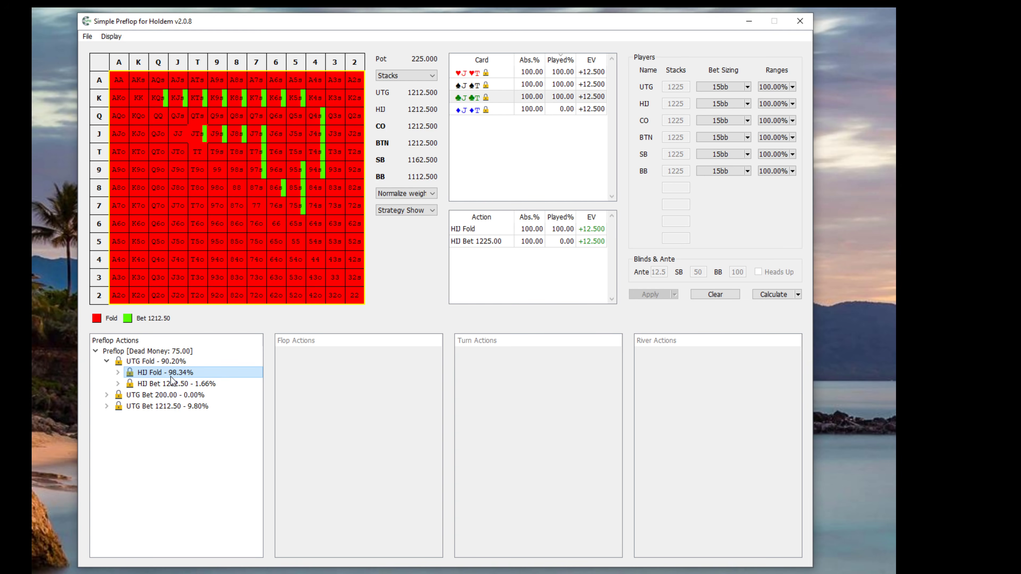
{"action": "left_click", "coordinate": [107, 361]}
{"action": "left_click", "coordinate": [159, 370]}
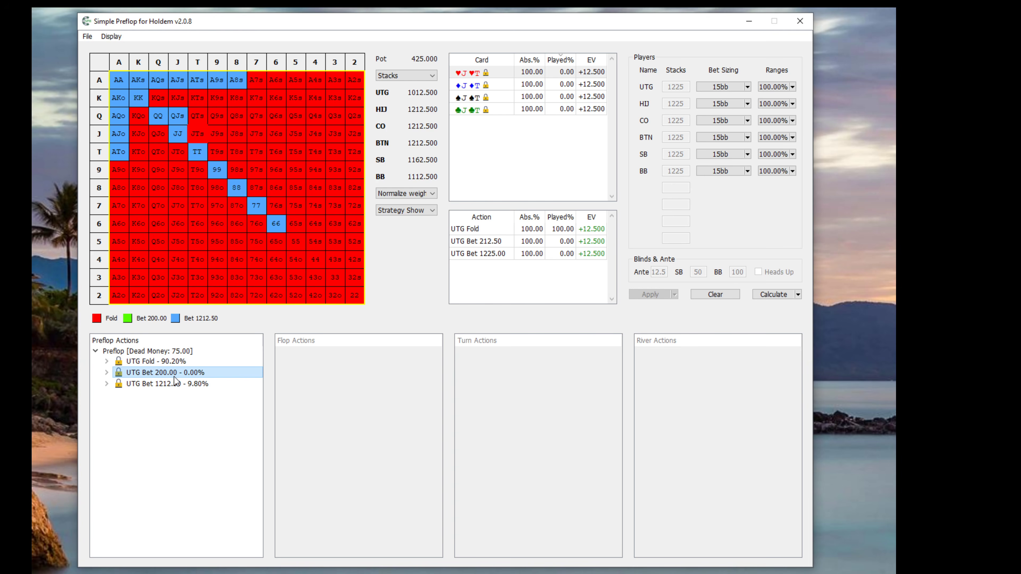
{"action": "right_click", "coordinate": [169, 374]}
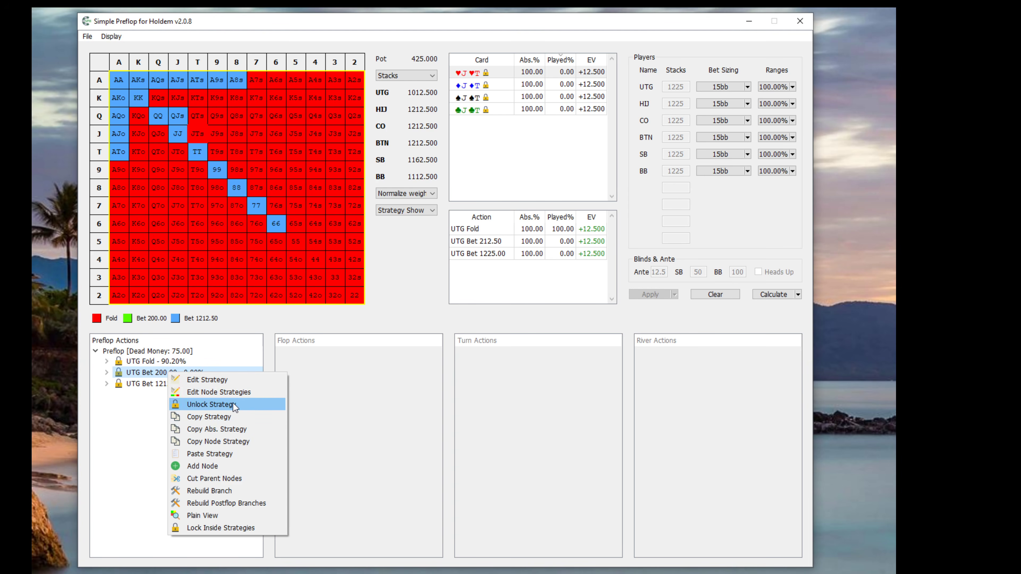
{"action": "left_click", "coordinate": [230, 394]}
{"action": "left_click_drag", "start_coordinate": [788, 226], "coordinate": [402, 170]}
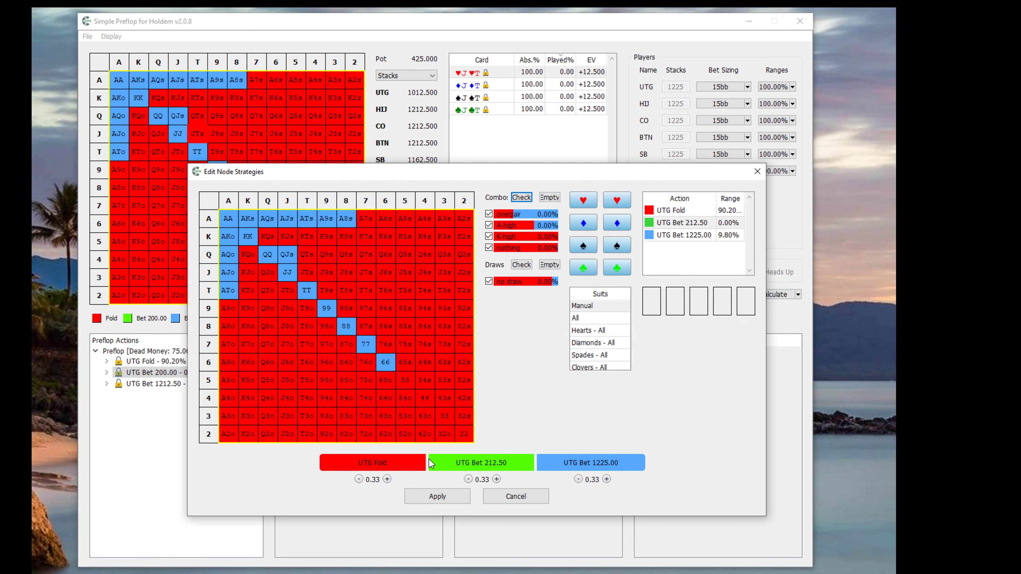
- Try different action splits, ending at 0.20 UTG Fold, 0.57 UTG Bet 212.50 and 0.23 UTG Bet 1225.00
{"action": "left_click_drag", "start_coordinate": [427, 463], "coordinate": [396, 464]}
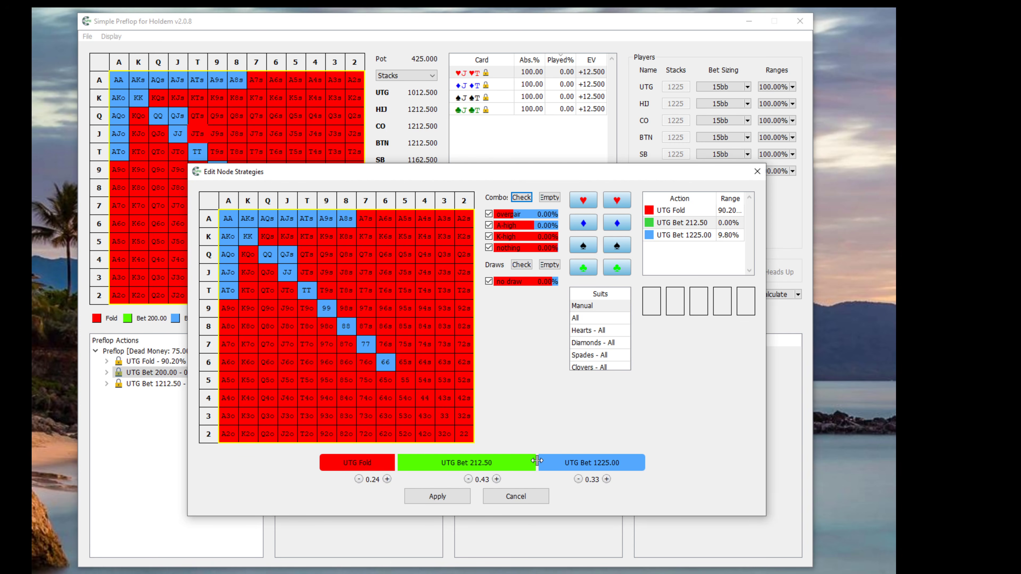
{"action": "left_click_drag", "start_coordinate": [396, 462], "coordinate": [423, 463]}
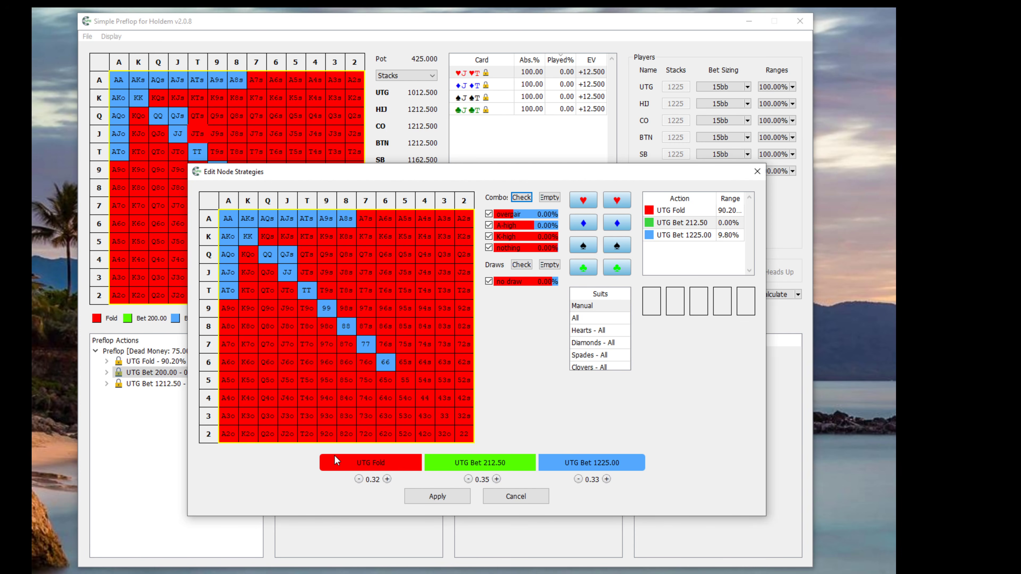
{"action": "left_click_drag", "start_coordinate": [424, 460], "coordinate": [571, 460]}
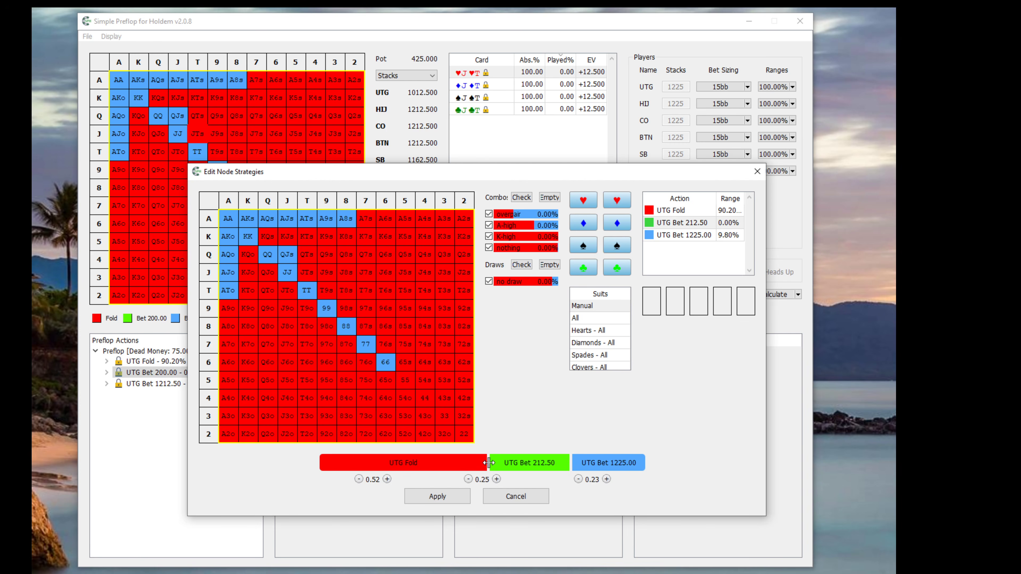
{"action": "left_click_drag", "start_coordinate": [488, 462], "coordinate": [386, 466]}
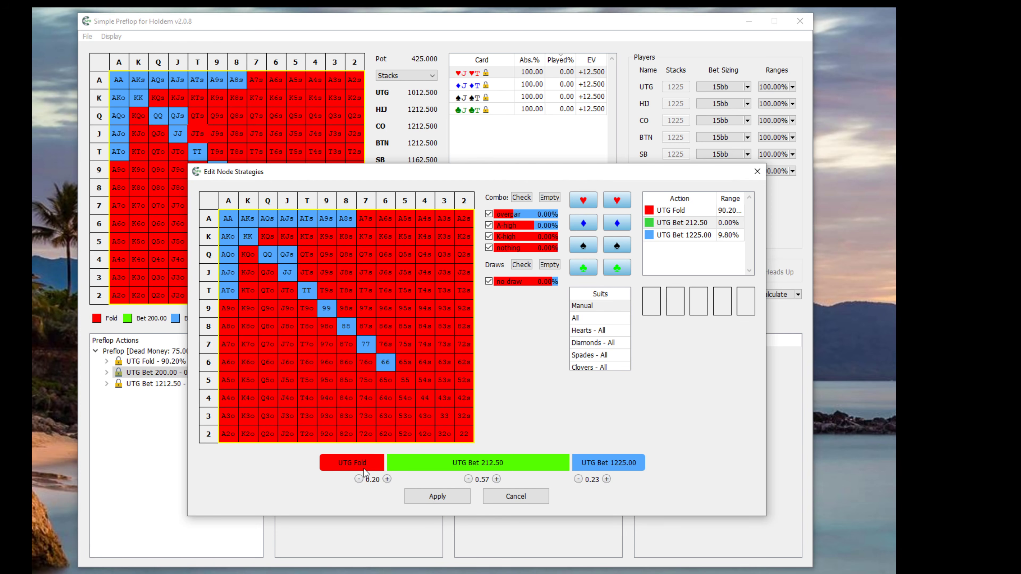
- Adjust the action split to 0.21 UTG Fold, 0.42 UTG Bet 212.50 and 0.38 UTG Bet 1225.00
{"action": "mouse_move", "coordinate": [386, 462]}
{"action": "left_mouse_down"}
{"action": "mouse_move", "coordinate": [440, 463]}
{"action": "mouse_move", "coordinate": [388, 466]}
{"action": "left_mouse_up"}
{"action": "left_click", "coordinate": [387, 479]}
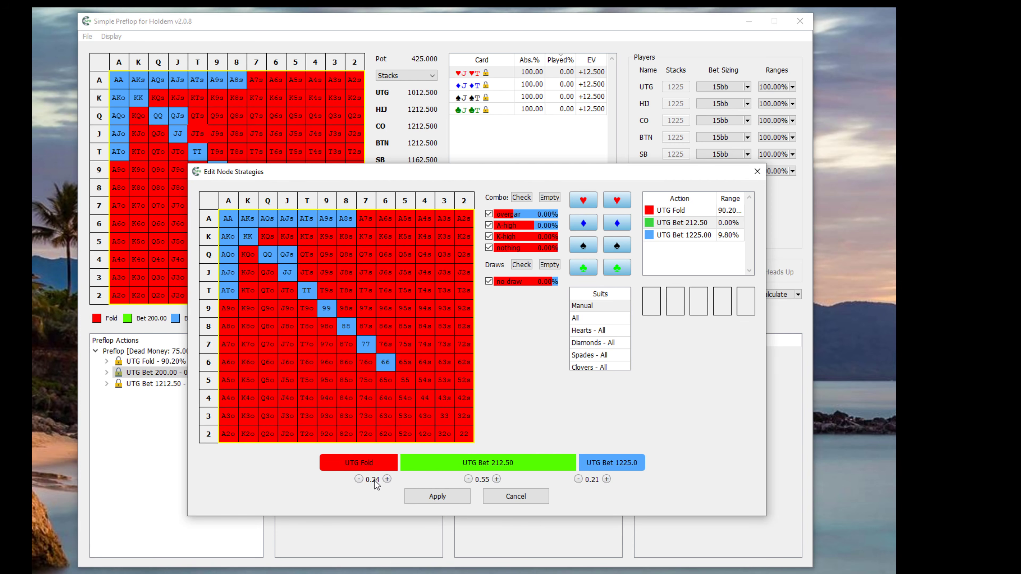
{"action": "left_click", "coordinate": [359, 479]}
{"action": "left_click_drag", "start_coordinate": [389, 464], "coordinate": [385, 464]}
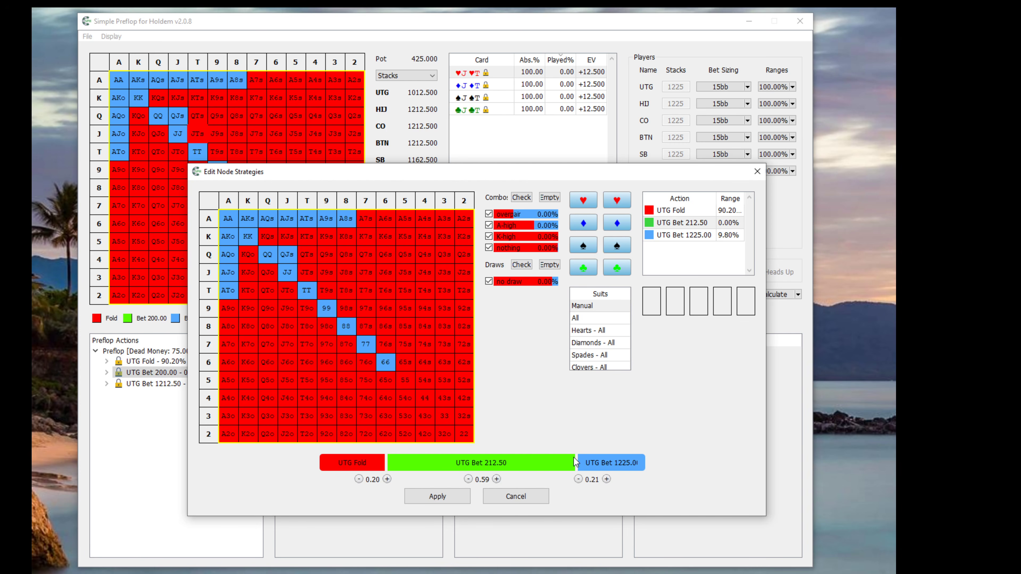
{"action": "left_click_drag", "start_coordinate": [578, 457], "coordinate": [523, 464]}
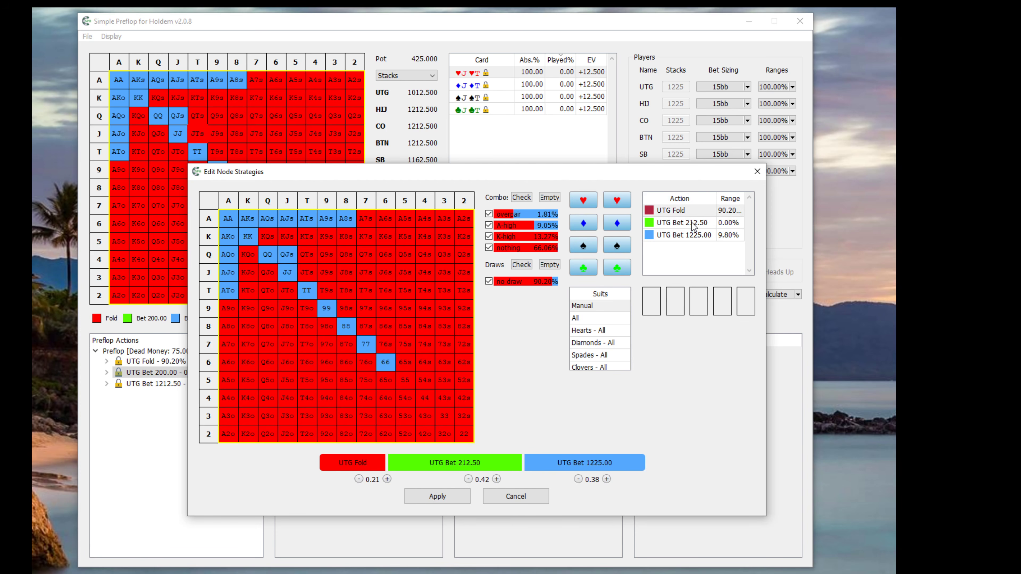
- Select the UTG Fold action and assign the current mixed split to J6s and 94s
{"action": "left_click", "coordinate": [691, 238]}
{"action": "left_click", "coordinate": [689, 212]}
{"action": "left_click", "coordinate": [382, 269]}
{"action": "left_click", "coordinate": [424, 312]}
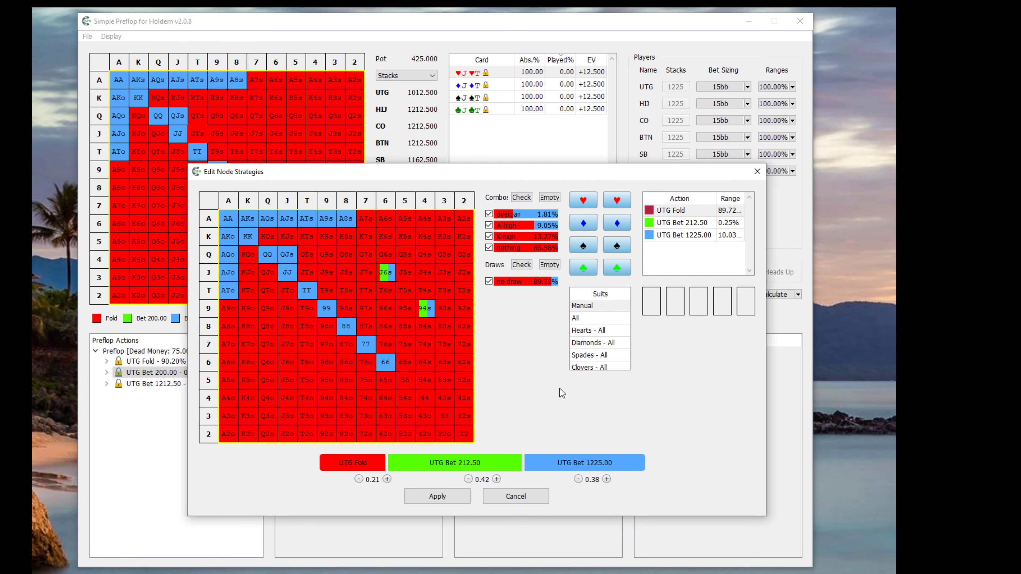
- Assign a split of 0.00 fold, 0.35 bet 212.50 and 0.65 bet 1225.00 to A7o–A4o and a diagonal of offsuit hands from Q8o to 95o
{"action": "left_click_drag", "start_coordinate": [389, 459], "coordinate": [299, 463]}
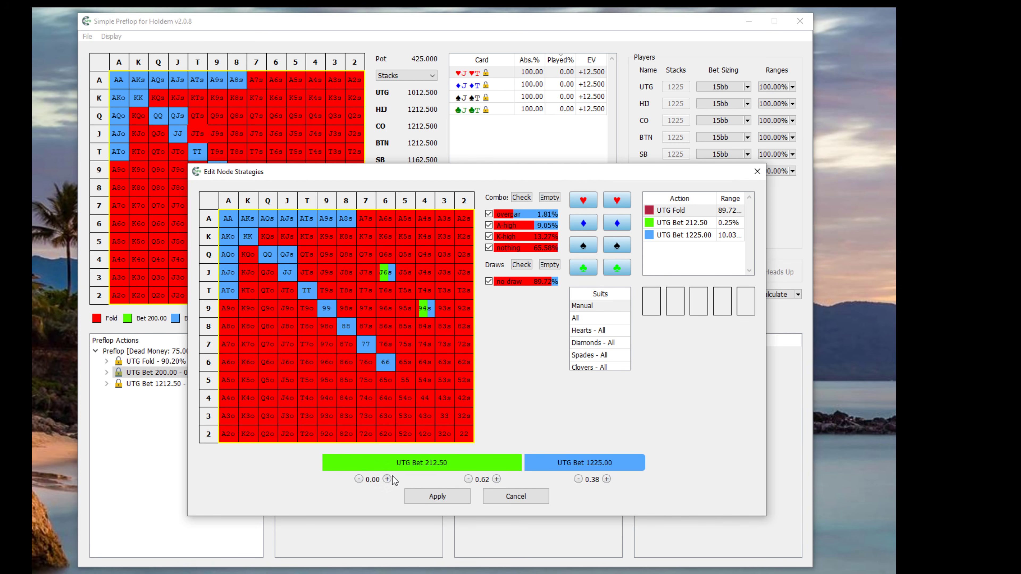
{"action": "left_click_drag", "start_coordinate": [521, 457], "coordinate": [436, 460]}
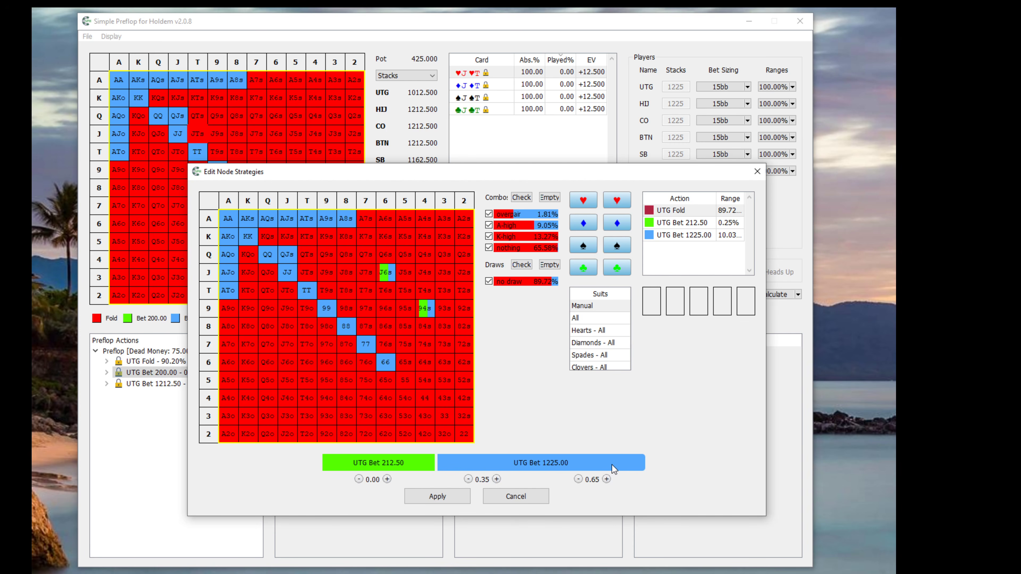
{"action": "left_click_drag", "start_coordinate": [233, 353], "coordinate": [231, 393]}
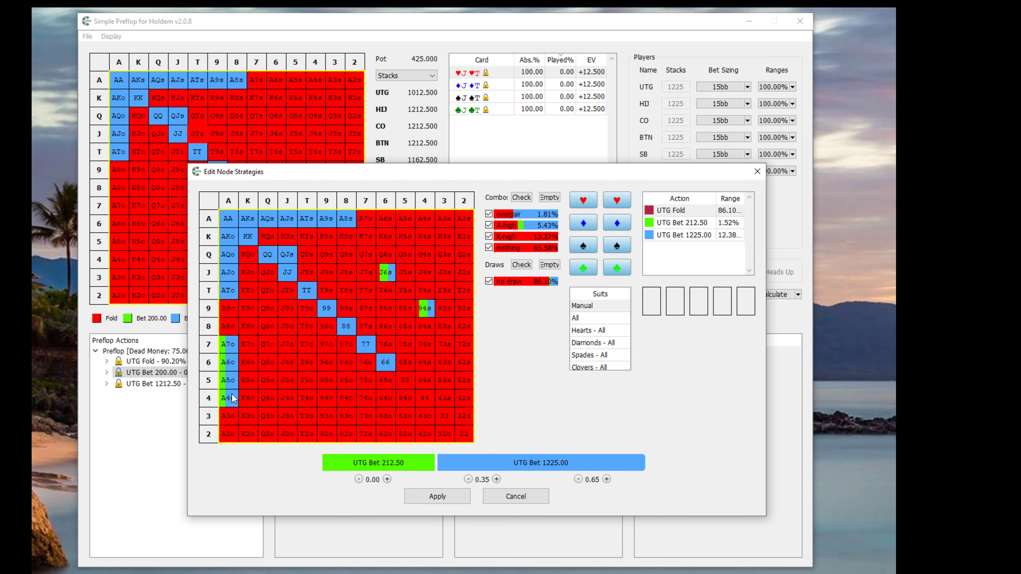
{"action": "left_click_drag", "start_coordinate": [269, 322], "coordinate": [325, 383]}
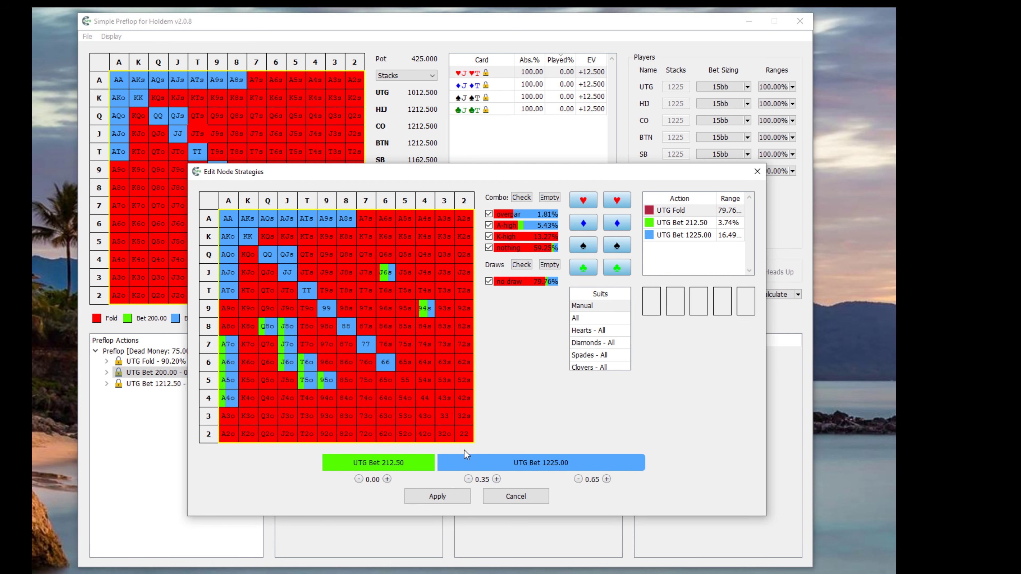
- Set the split to 1.00 UTG Fold and assign it to the pairs AA–66, AKs–A8s, AKo, AQo and QJs
{"action": "left_click_drag", "start_coordinate": [322, 459], "coordinate": [525, 463]}
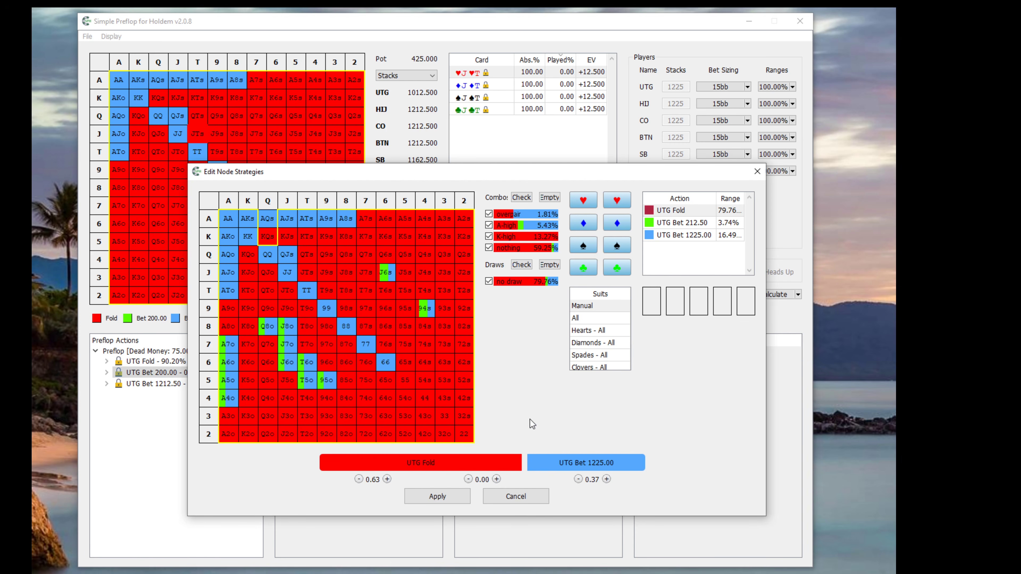
{"action": "left_click_drag", "start_coordinate": [527, 459], "coordinate": [626, 464]}
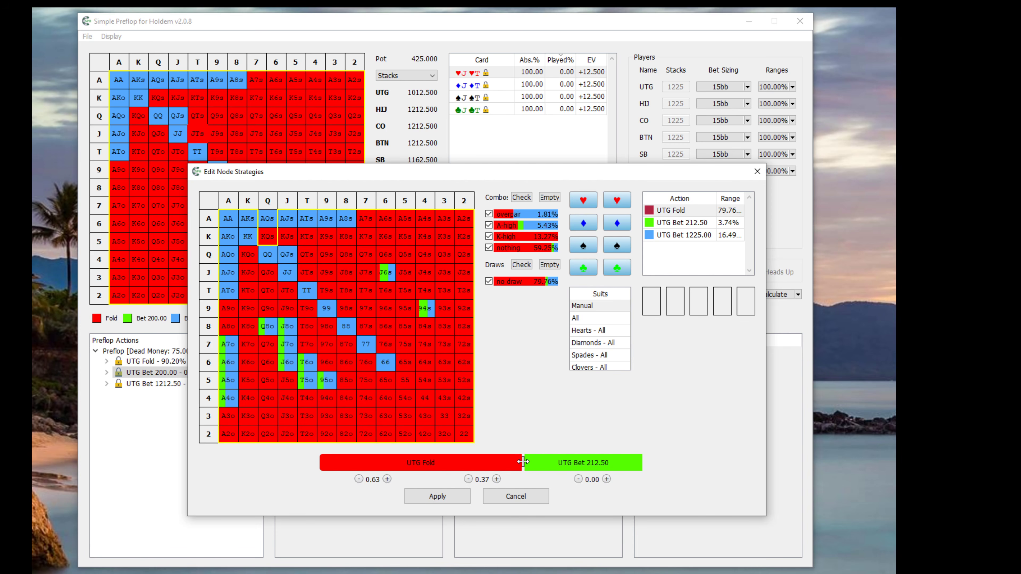
{"action": "left_click_drag", "start_coordinate": [525, 462], "coordinate": [645, 472]}
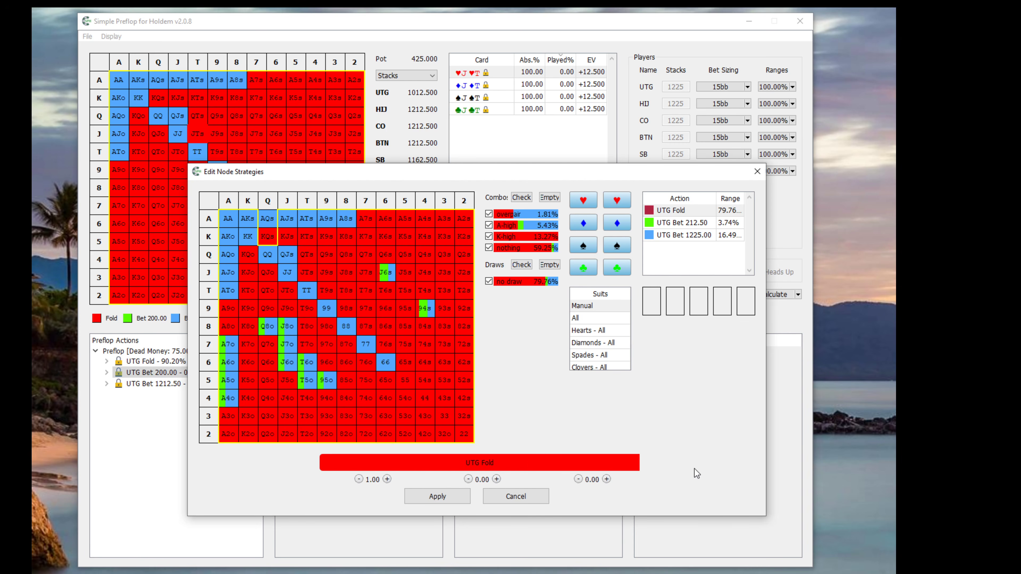
{"action": "left_click", "coordinate": [268, 218]}
{"action": "mouse_move", "coordinate": [264, 234]}
{"action": "left_mouse_down"}
{"action": "mouse_move", "coordinate": [233, 224]}
{"action": "mouse_move", "coordinate": [260, 247]}
{"action": "mouse_move", "coordinate": [295, 227]}
{"action": "mouse_move", "coordinate": [367, 224]}
{"action": "left_mouse_up"}
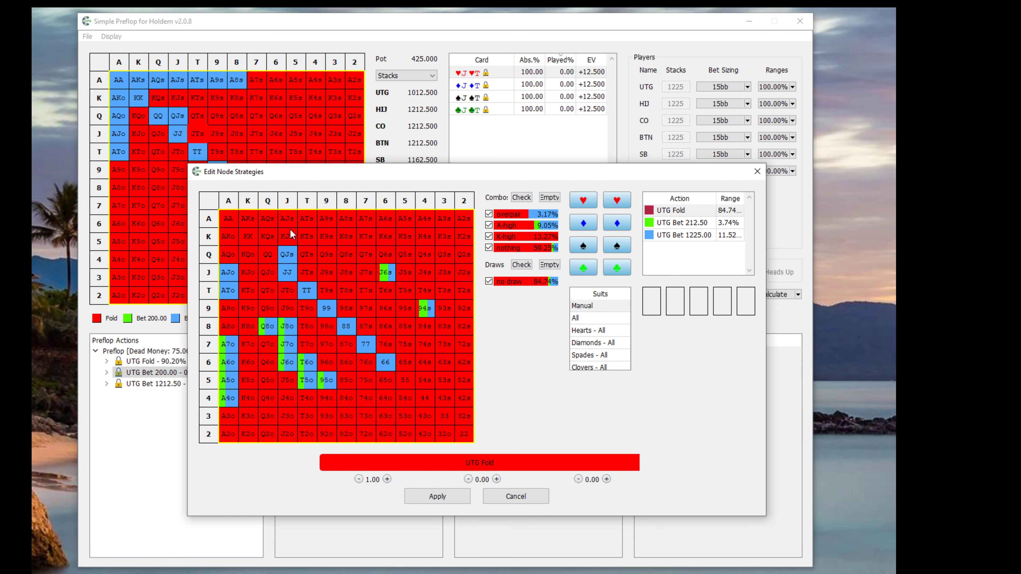
{"action": "mouse_move", "coordinate": [290, 229]}
{"action": "left_mouse_down"}
{"action": "mouse_move", "coordinate": [300, 280]}
{"action": "mouse_move", "coordinate": [385, 361]}
{"action": "left_mouse_up"}
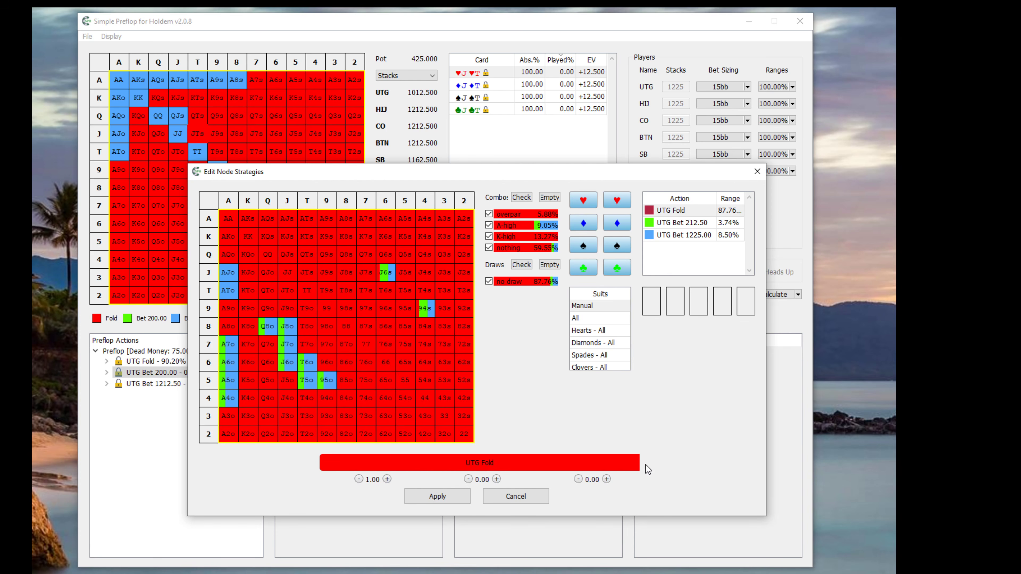
- Set the split to 1.00 UTG Bet 212.50 and assign it to KJs–K8s, QJs, QTs, Q8s and Q7s
{"action": "left_click_drag", "start_coordinate": [641, 463], "coordinate": [228, 466]}
{"action": "mouse_move", "coordinate": [287, 256]}
{"action": "left_mouse_down"}
{"action": "mouse_move", "coordinate": [318, 243]}
{"action": "mouse_move", "coordinate": [369, 254]}
{"action": "left_mouse_up"}
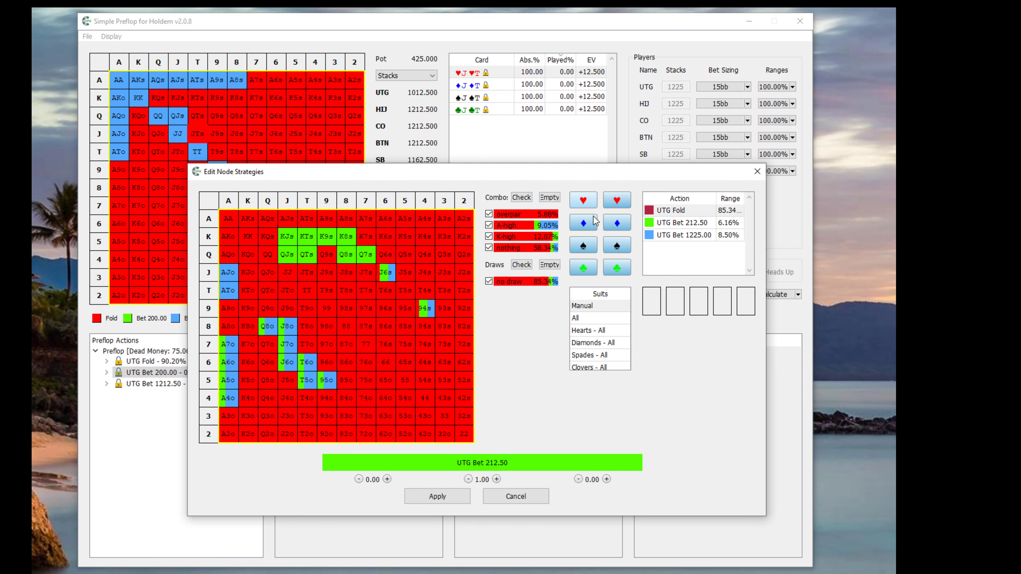
- Switch the suit filter to Diamonds - All and uncheck every combo category
{"action": "left_click", "coordinate": [594, 330]}
{"action": "left_click", "coordinate": [605, 345]}
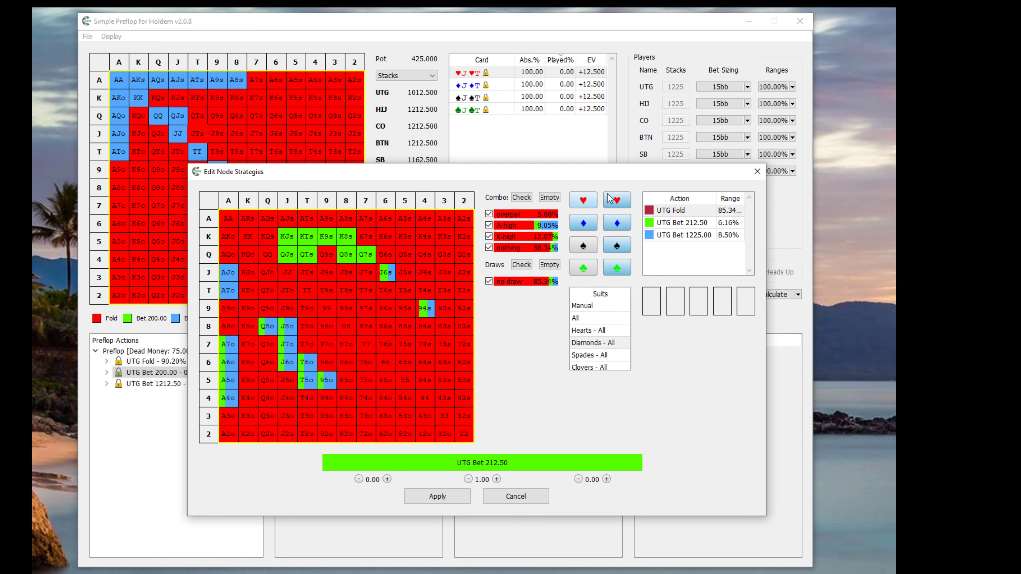
{"action": "left_click", "coordinate": [554, 198]}
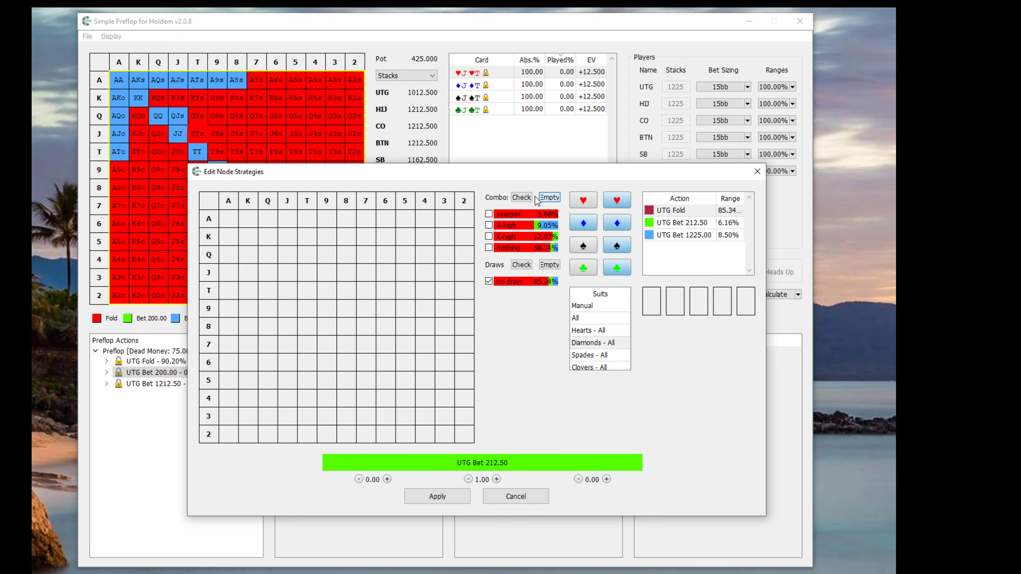
- Limit the displayed hands to the K-high and A-high combo categories, leaving the other combo categories unchecked
{"action": "left_click", "coordinate": [528, 197]}
{"action": "left_click", "coordinate": [558, 197]}
{"action": "left_click", "coordinate": [509, 279]}
{"action": "left_click", "coordinate": [489, 236]}
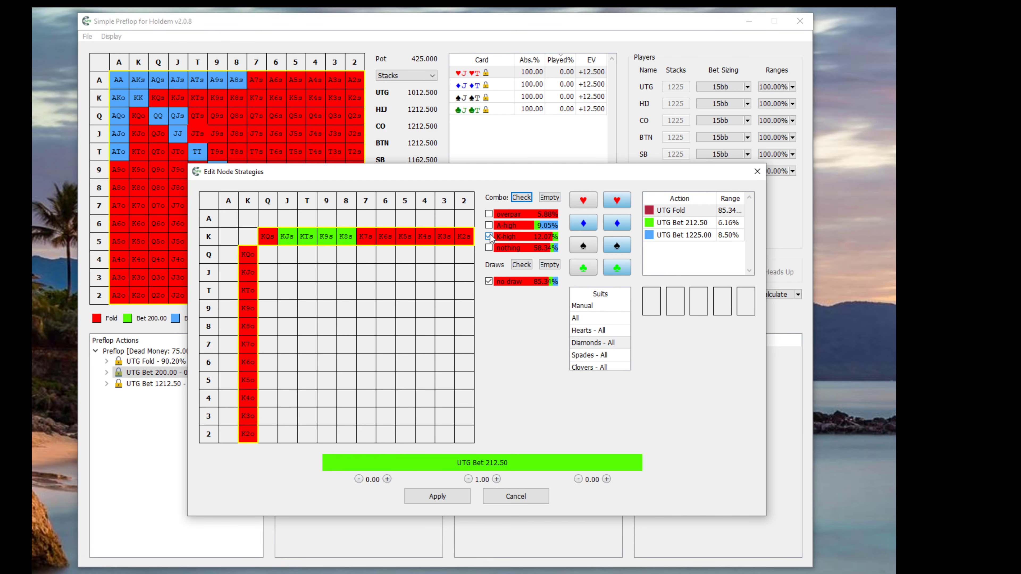
{"action": "left_click", "coordinate": [489, 225]}
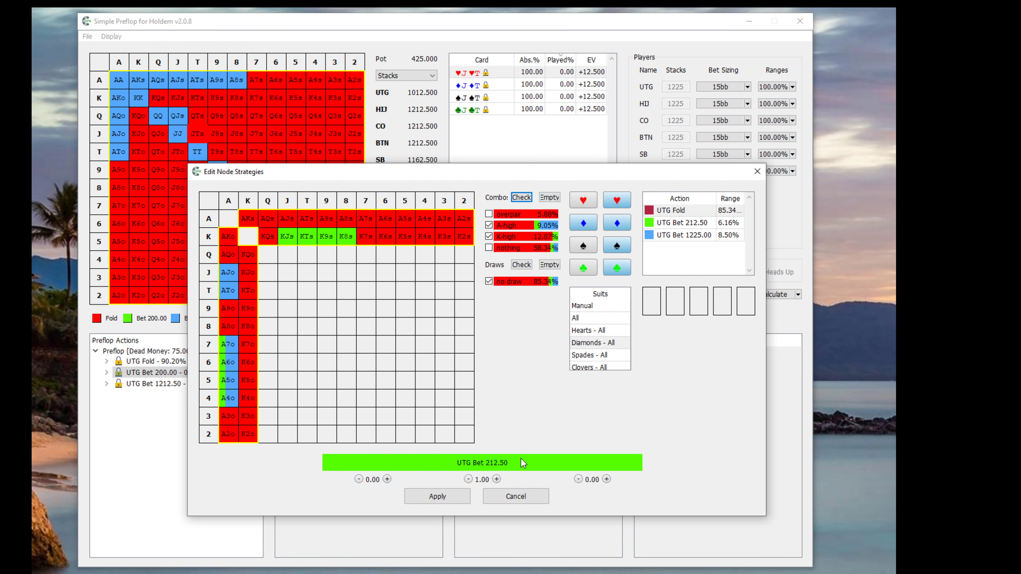
- Assign UTG Bet 212.50 to ATs–A3s, K7s, K6s and several offsuit ace and king hands, and apply the node strategies
{"action": "left_click_drag", "start_coordinate": [404, 219], "coordinate": [310, 222]}
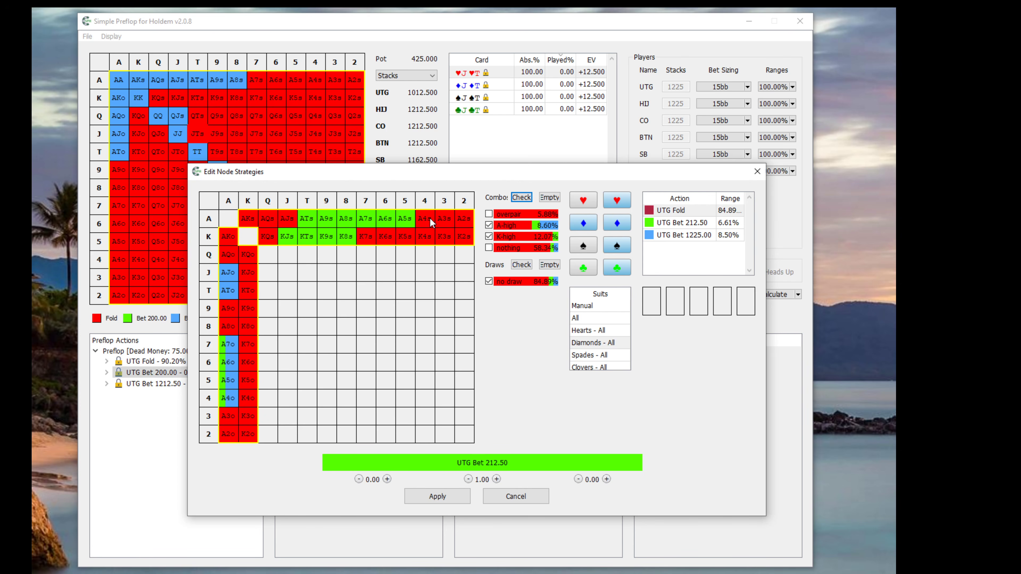
{"action": "left_click_drag", "start_coordinate": [372, 233], "coordinate": [437, 222]}
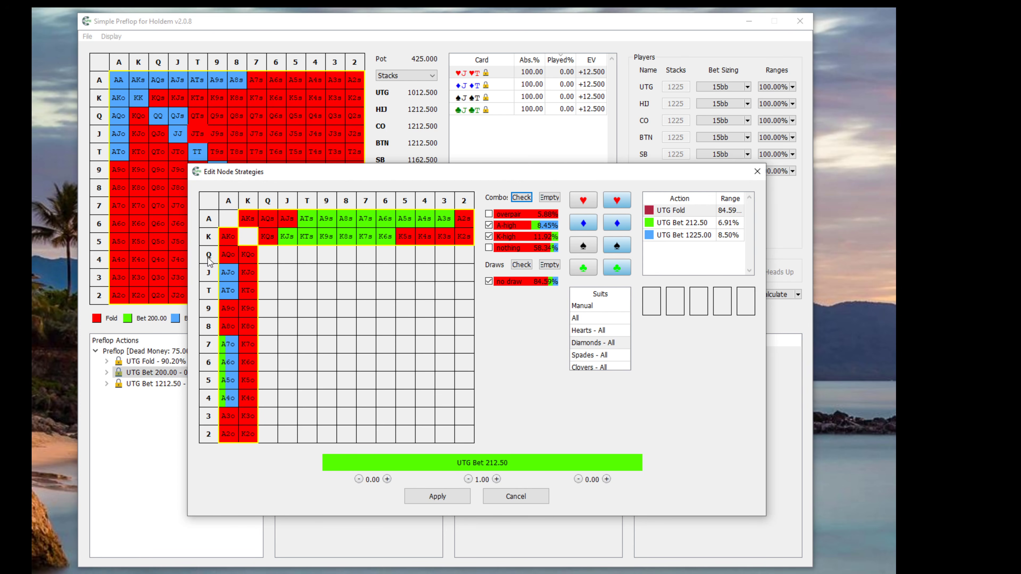
{"action": "mouse_move", "coordinate": [248, 308]}
{"action": "left_mouse_down"}
{"action": "mouse_move", "coordinate": [233, 331]}
{"action": "mouse_move", "coordinate": [244, 385]}
{"action": "mouse_move", "coordinate": [233, 414]}
{"action": "mouse_move", "coordinate": [246, 277]}
{"action": "mouse_move", "coordinate": [233, 260]}
{"action": "left_mouse_up"}
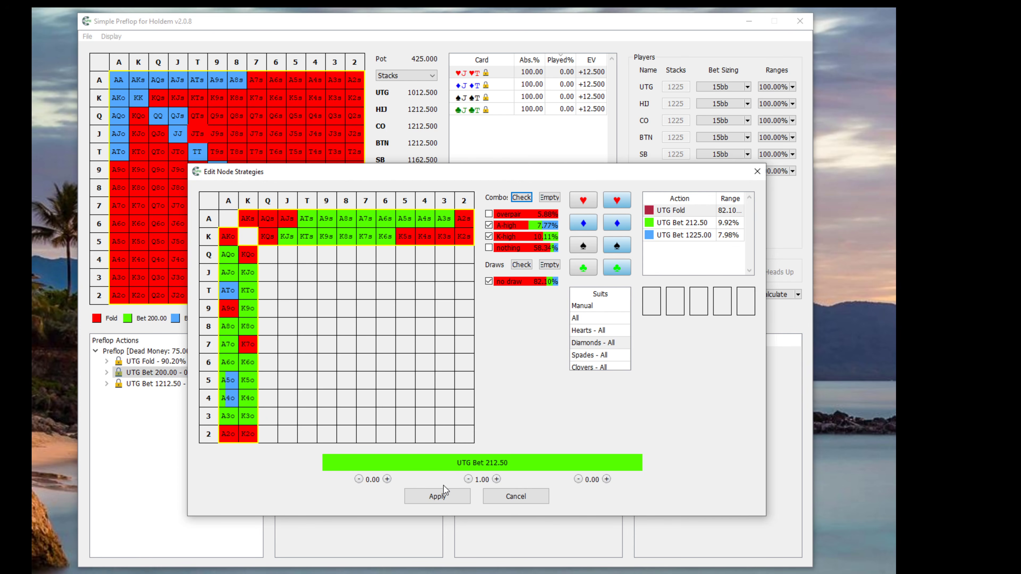
{"action": "left_click", "coordinate": [437, 498]}
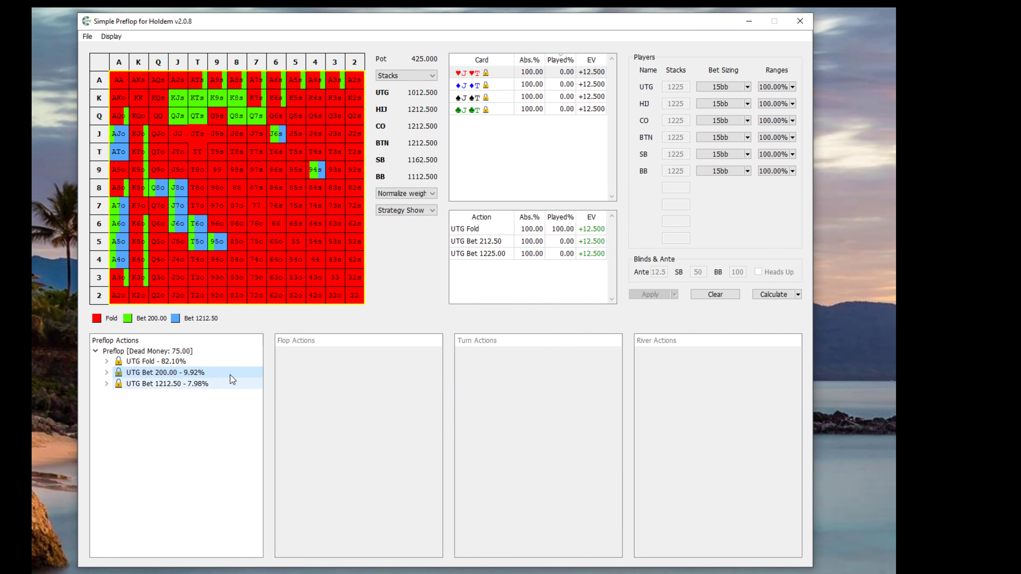
- Unlock the strategy of the UTG Bet 200.00 node and open its node options for review
{"action": "right_click", "coordinate": [162, 372]}
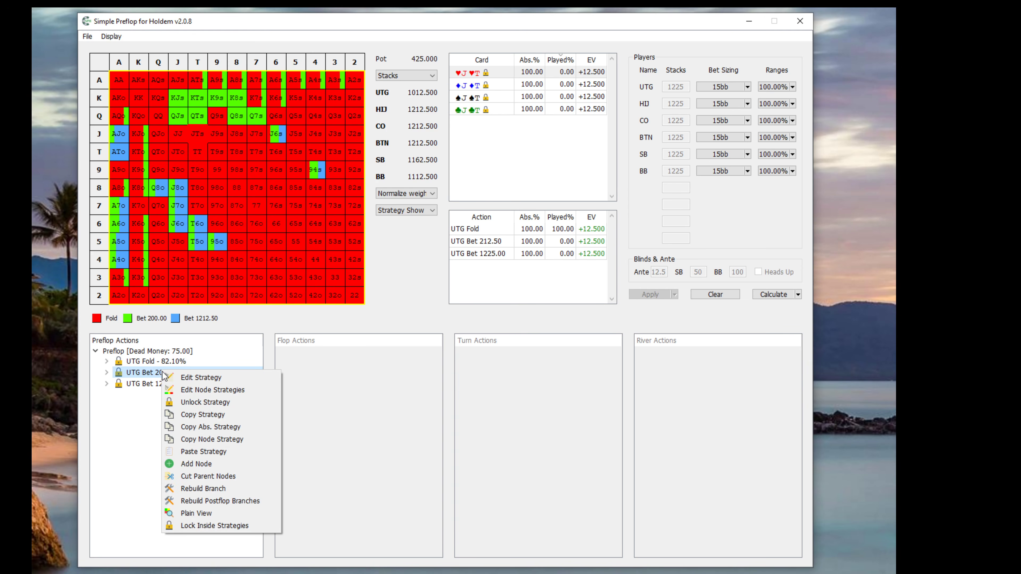
{"action": "left_click", "coordinate": [209, 403]}
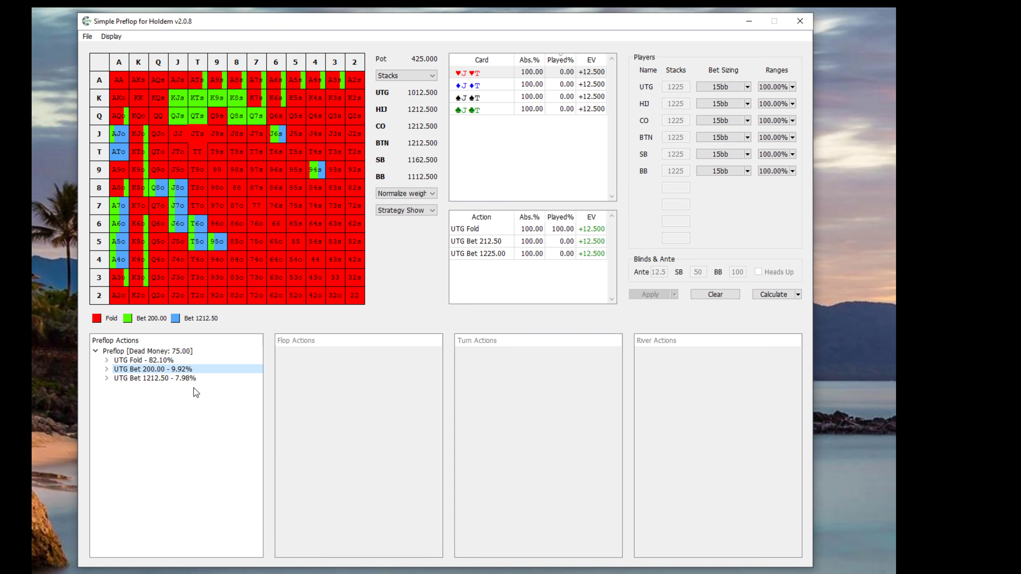
{"action": "right_click", "coordinate": [173, 370]}
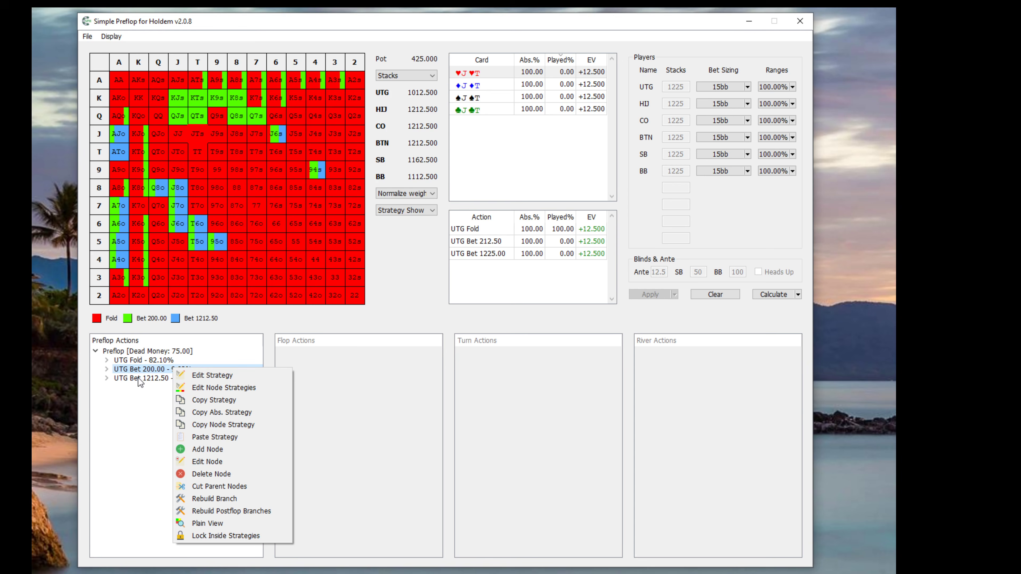
{"action": "left_click", "coordinate": [165, 371]}
{"action": "right_click", "coordinate": [192, 370]}
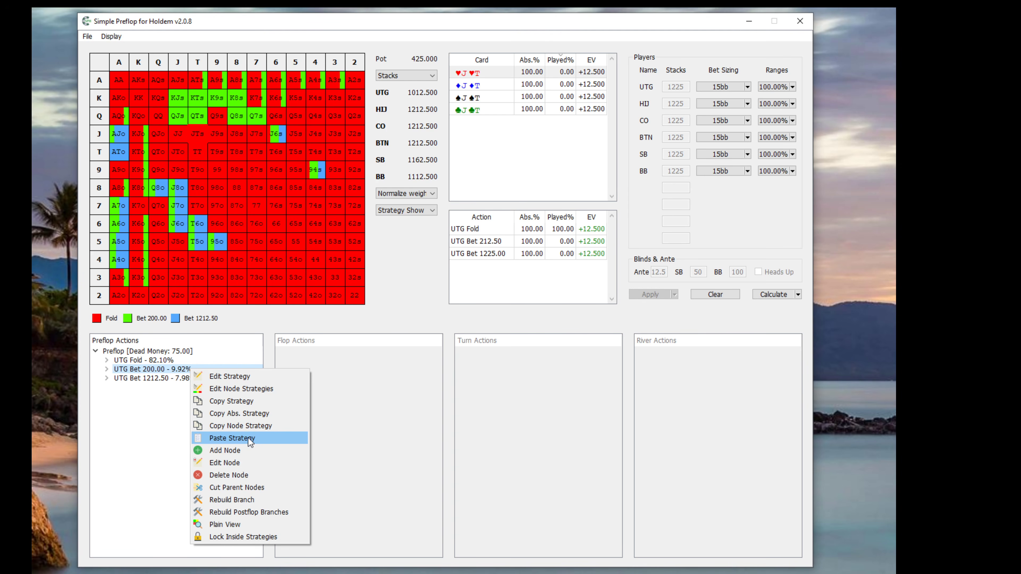
- Under UTG Bet 200.00, apply the full range at weight 1.00 to HIJ Raise to 1212.50 and copy that node's strategy
{"action": "left_click", "coordinate": [105, 370]}
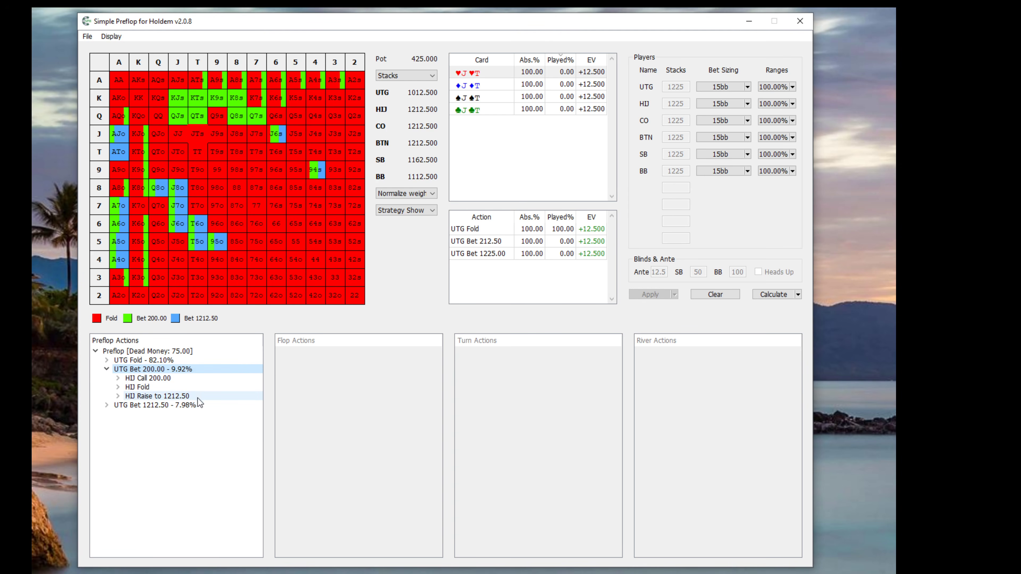
{"action": "left_click", "coordinate": [177, 396]}
{"action": "right_click", "coordinate": [177, 396]}
{"action": "left_click", "coordinate": [215, 402]}
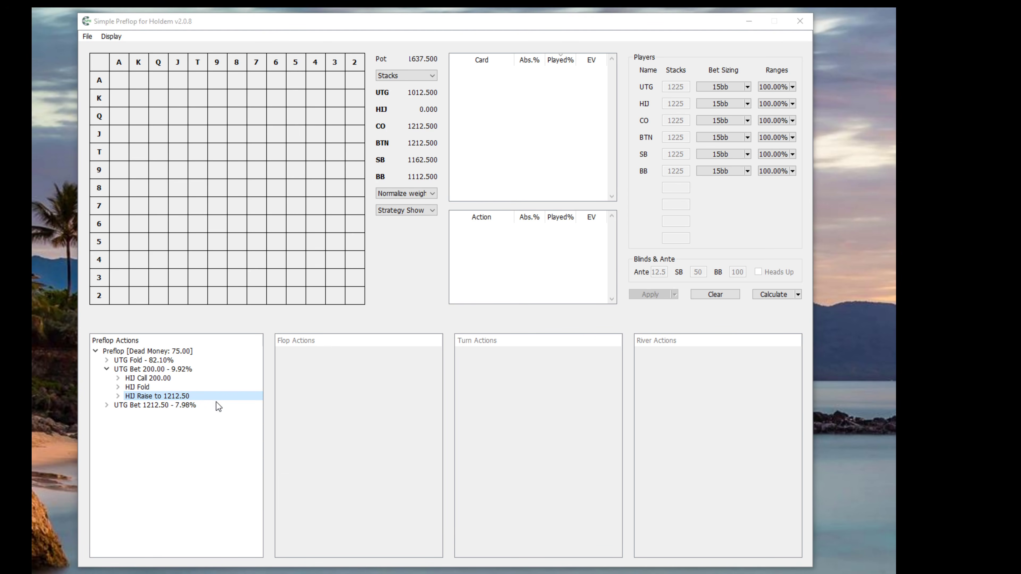
{"action": "left_click", "coordinate": [628, 244]}
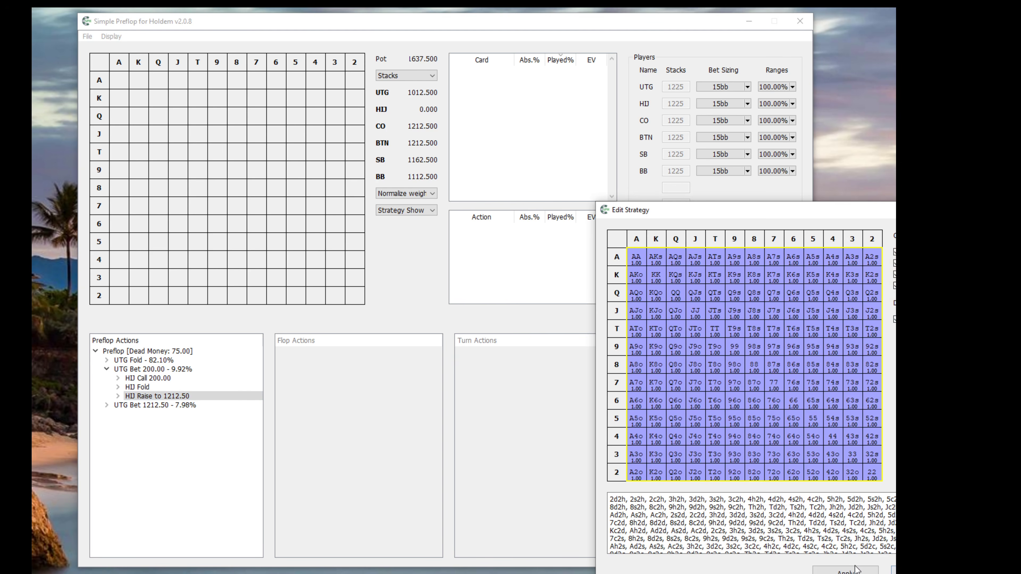
{"action": "left_click", "coordinate": [845, 571]}
{"action": "right_click", "coordinate": [216, 401]}
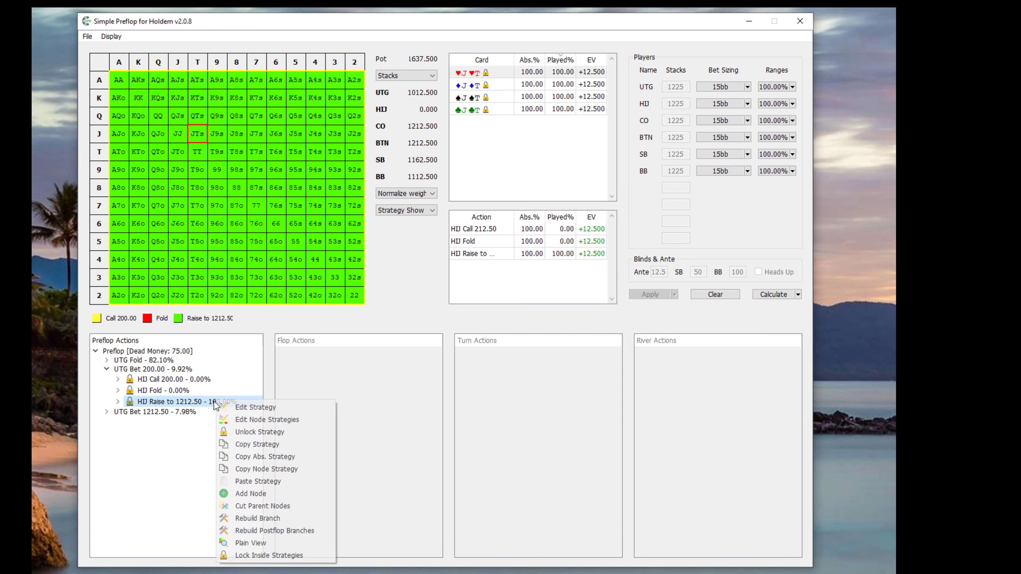
{"action": "left_click", "coordinate": [261, 443]}
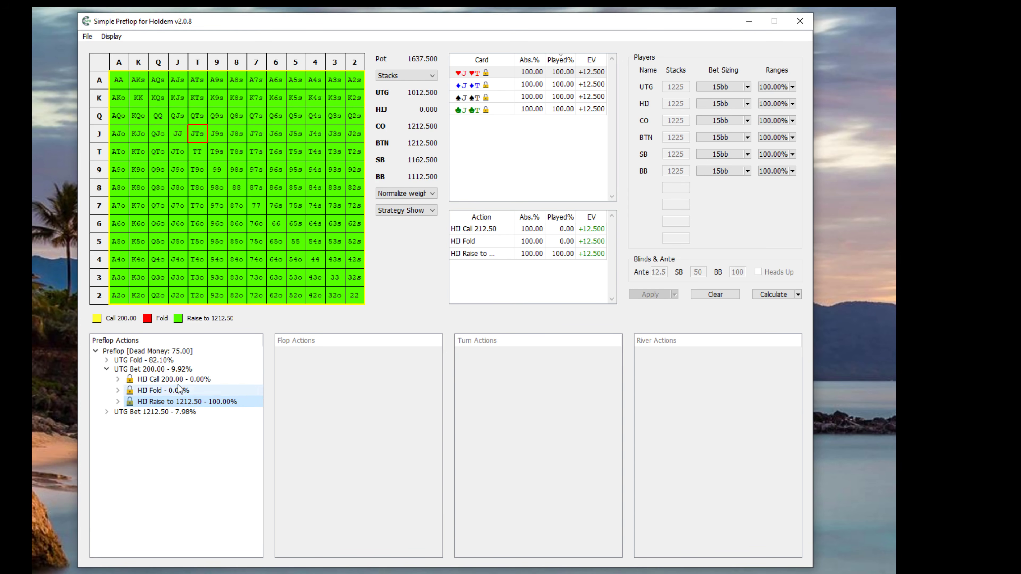
- Collapse the UTG Bet 200.00 branch and open the node options of UTG Bet 1212.50
{"action": "left_click", "coordinate": [107, 368]}
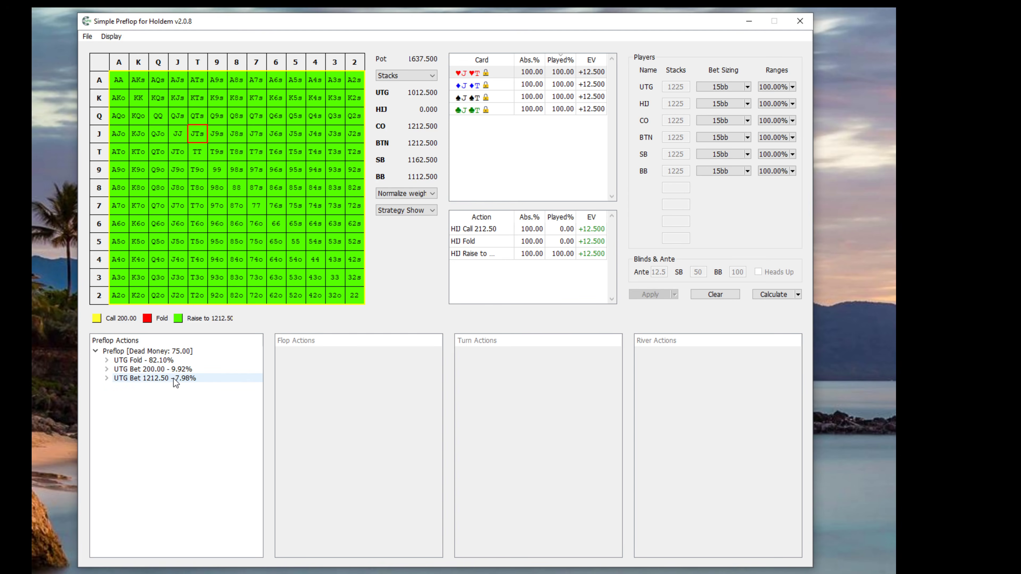
{"action": "left_click", "coordinate": [177, 378]}
{"action": "right_click", "coordinate": [179, 378]}
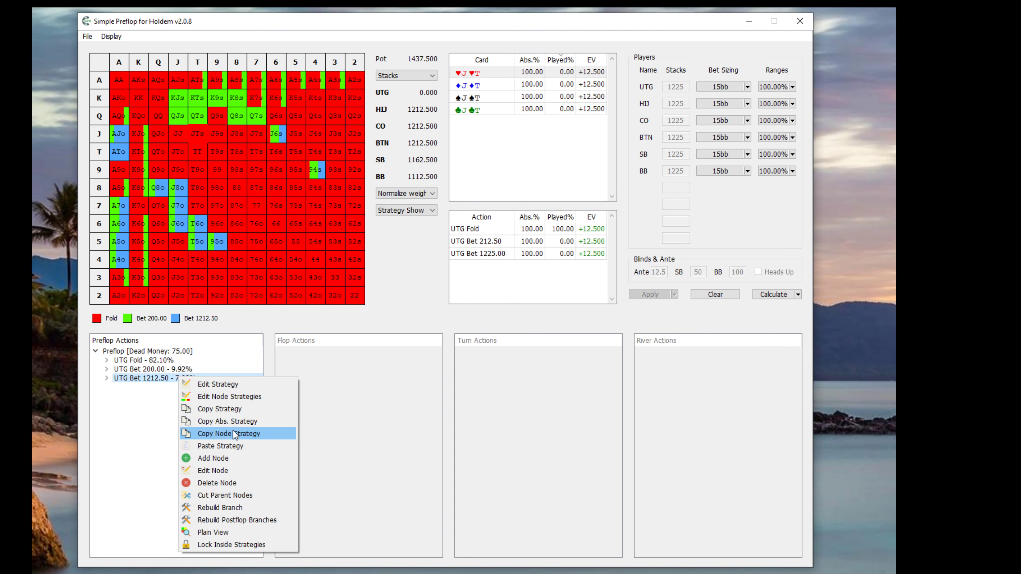
- Paste the copied strategy onto the UTG Bet 1212.50 node and display its range
{"action": "left_click", "coordinate": [222, 445]}
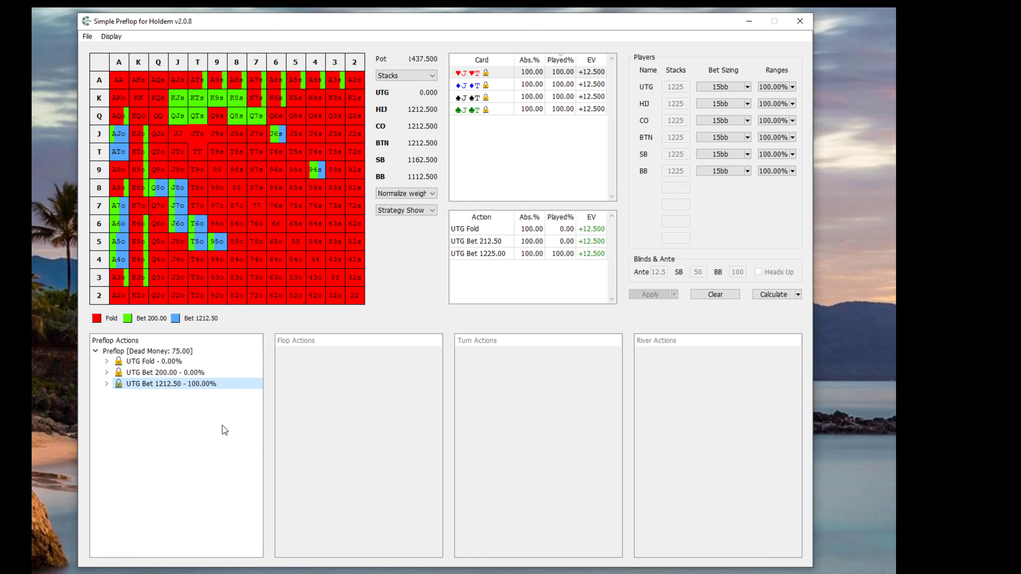
{"action": "left_click", "coordinate": [196, 384]}
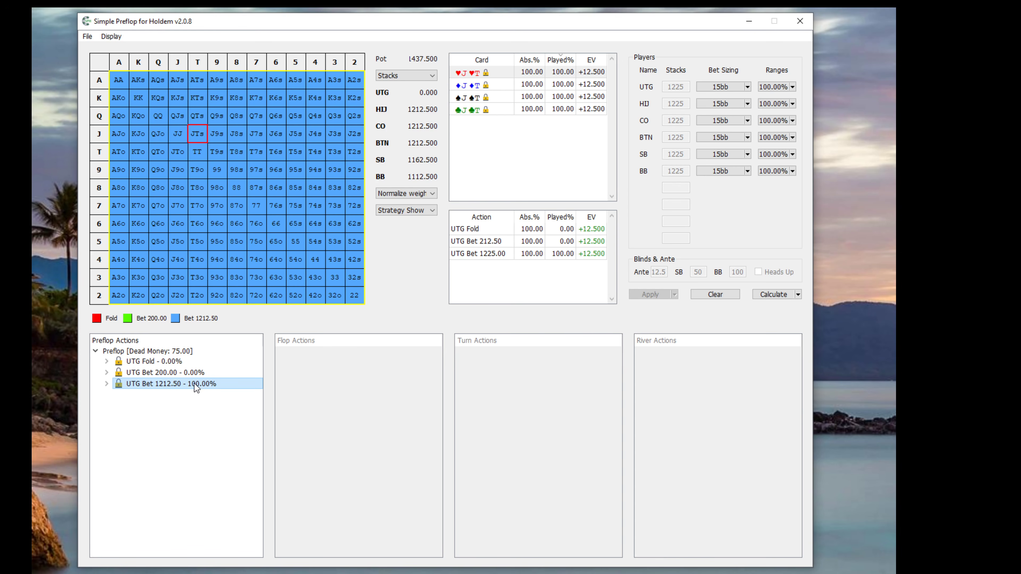
- Examine the frequencies and locked strategies of the HIJ actions under UTG Fold and UTG Bet 200.00, and the UTG Bet 1212.50 range
{"action": "left_click", "coordinate": [107, 362]}
{"action": "left_click", "coordinate": [176, 384]}
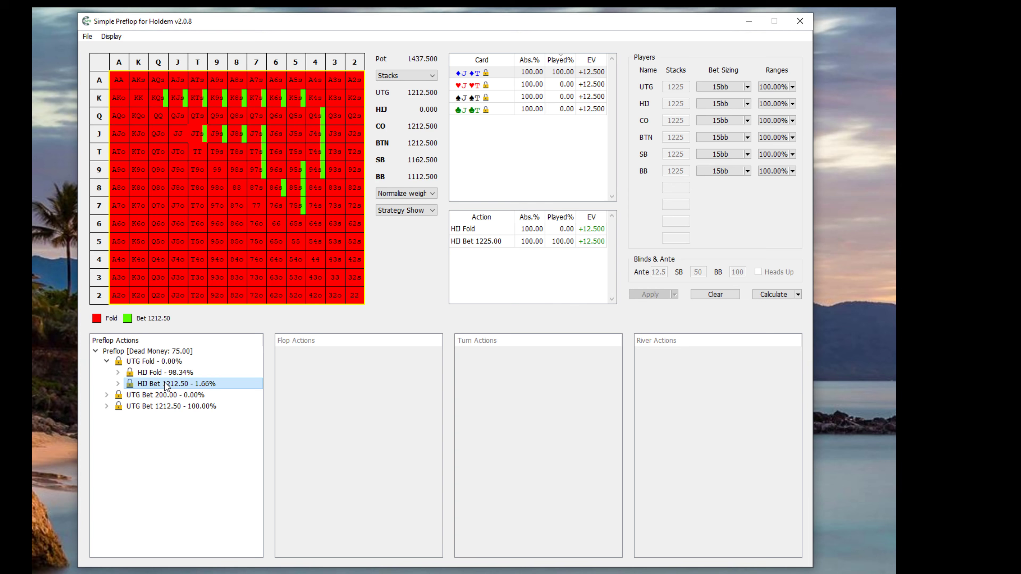
{"action": "left_click", "coordinate": [118, 373]}
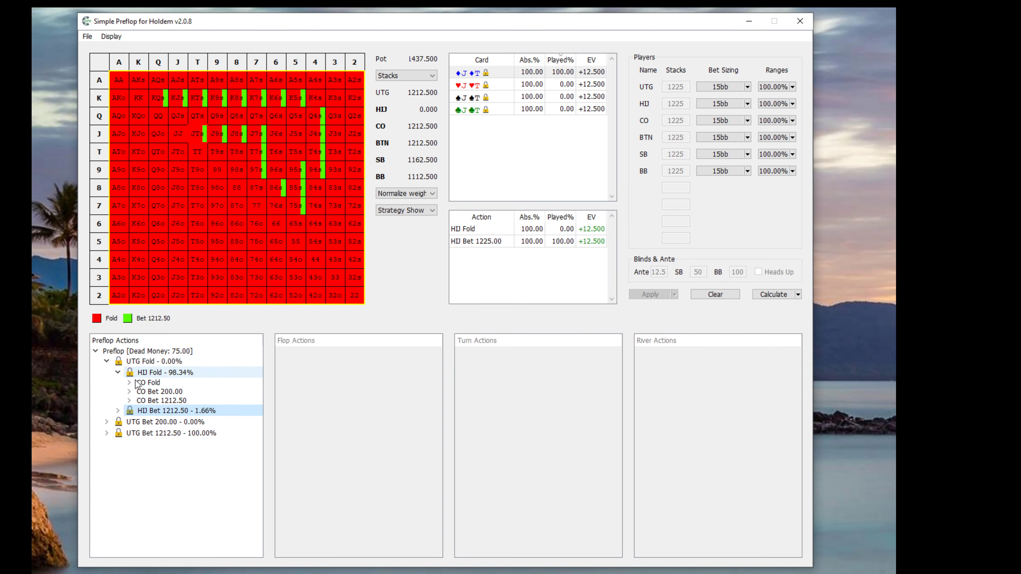
{"action": "left_click", "coordinate": [118, 372]}
{"action": "left_click", "coordinate": [107, 361]}
{"action": "left_click", "coordinate": [107, 373]}
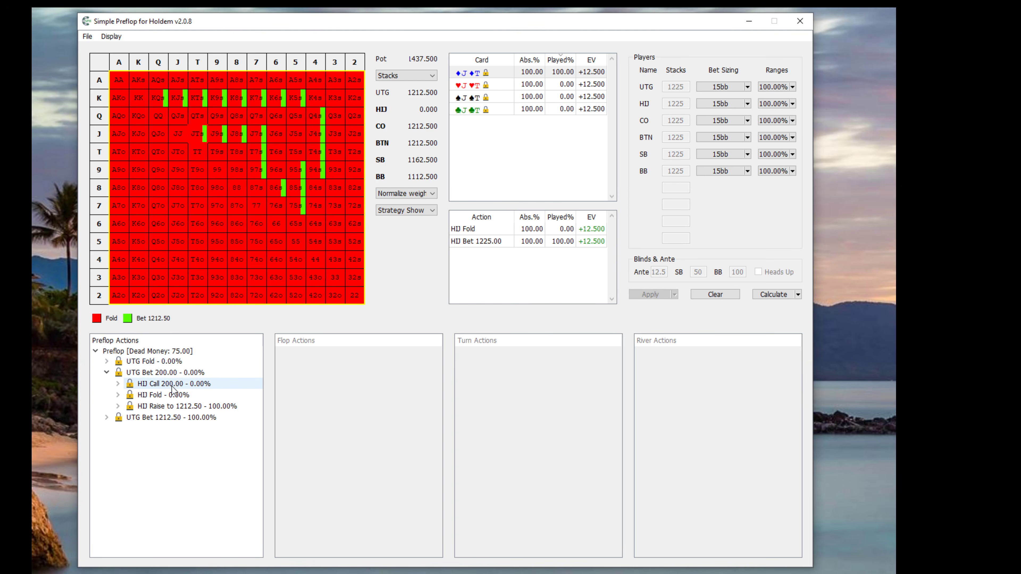
{"action": "left_click", "coordinate": [203, 411]}
{"action": "left_click", "coordinate": [160, 417]}
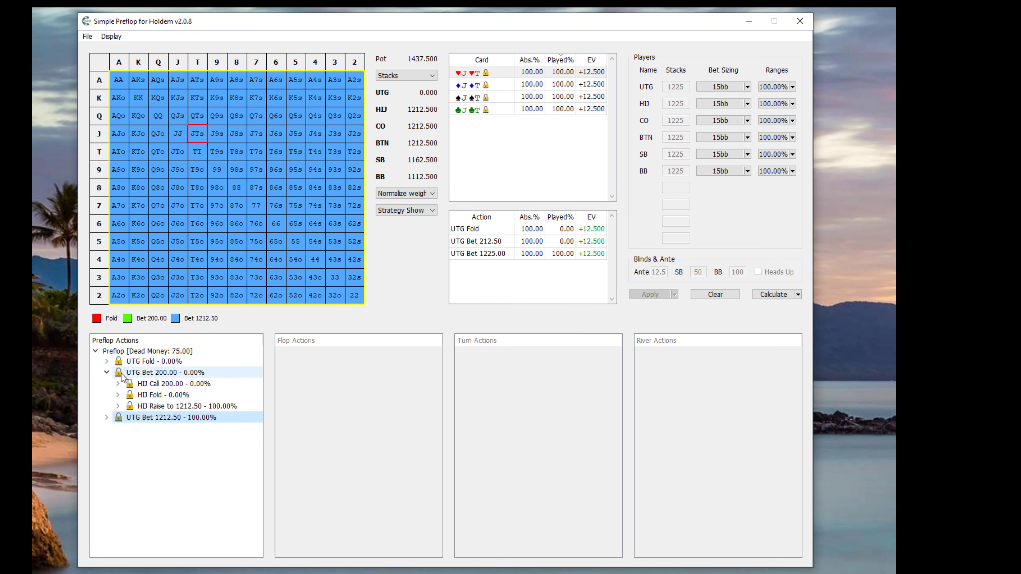
- Collapse the UTG Bet 200.00 branch and unlock that node's strategy
{"action": "left_click", "coordinate": [107, 373]}
{"action": "right_click", "coordinate": [170, 373]}
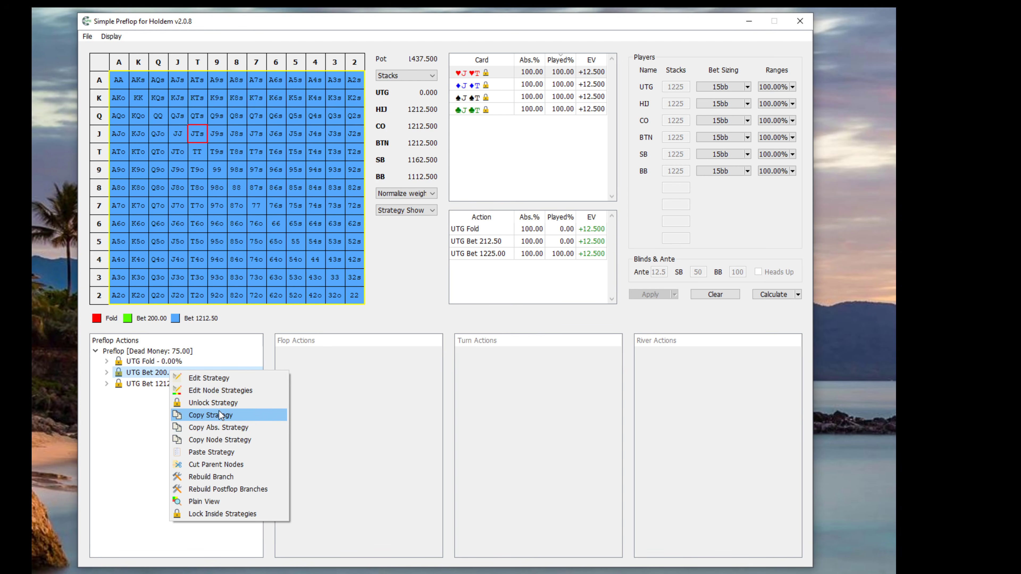
{"action": "left_click", "coordinate": [217, 403]}
- Edit the UTG Bet 200.00 node, changing its bet size to 250
{"action": "right_click", "coordinate": [155, 370]}
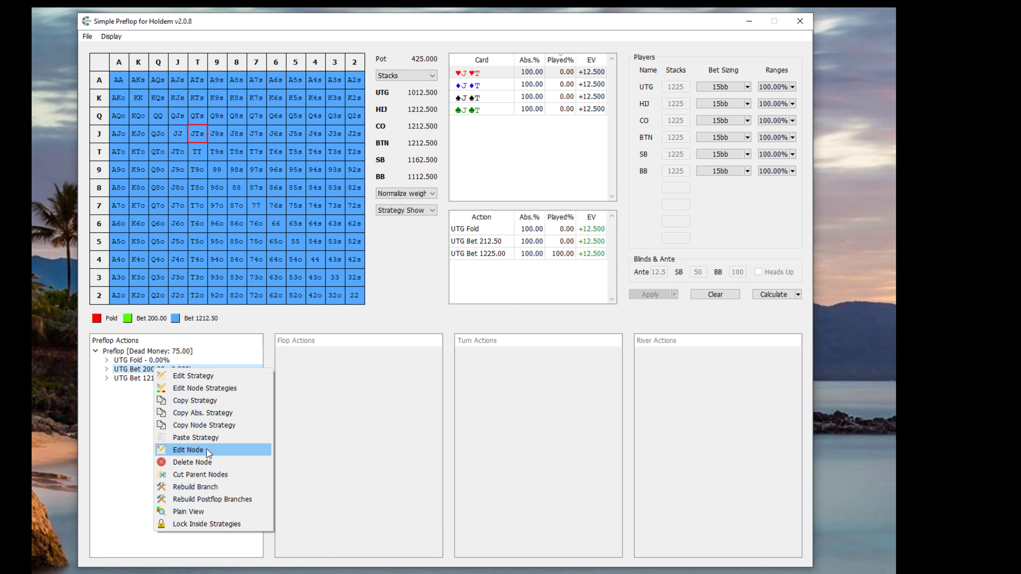
{"action": "left_click", "coordinate": [381, 430]}
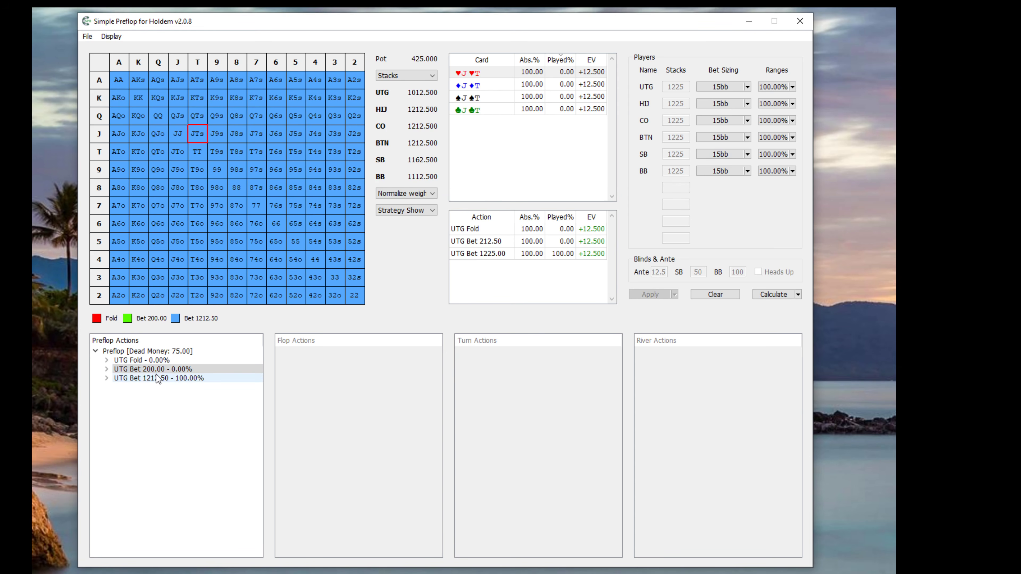
{"action": "right_click", "coordinate": [161, 370]}
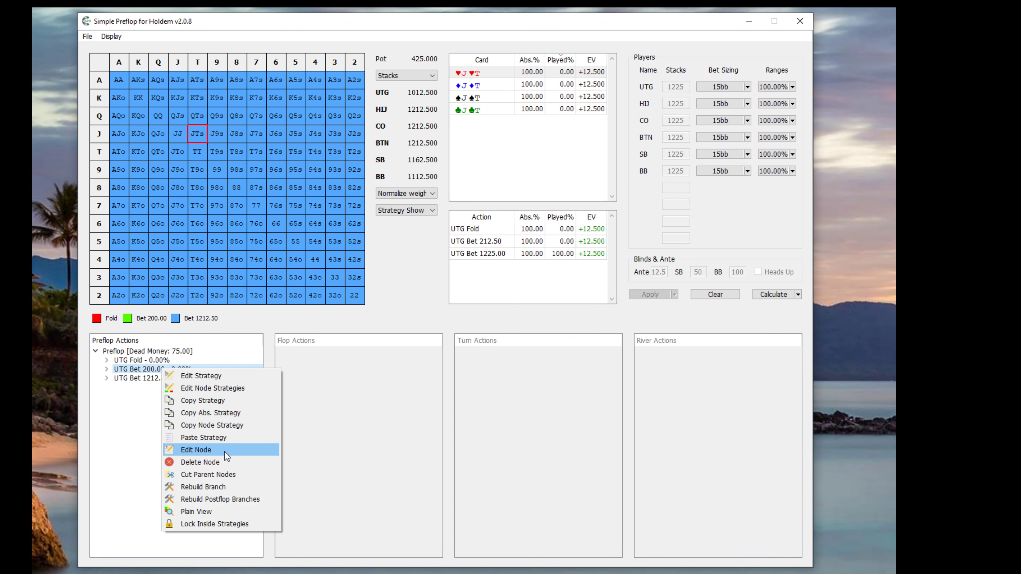
{"action": "left_click", "coordinate": [203, 450]}
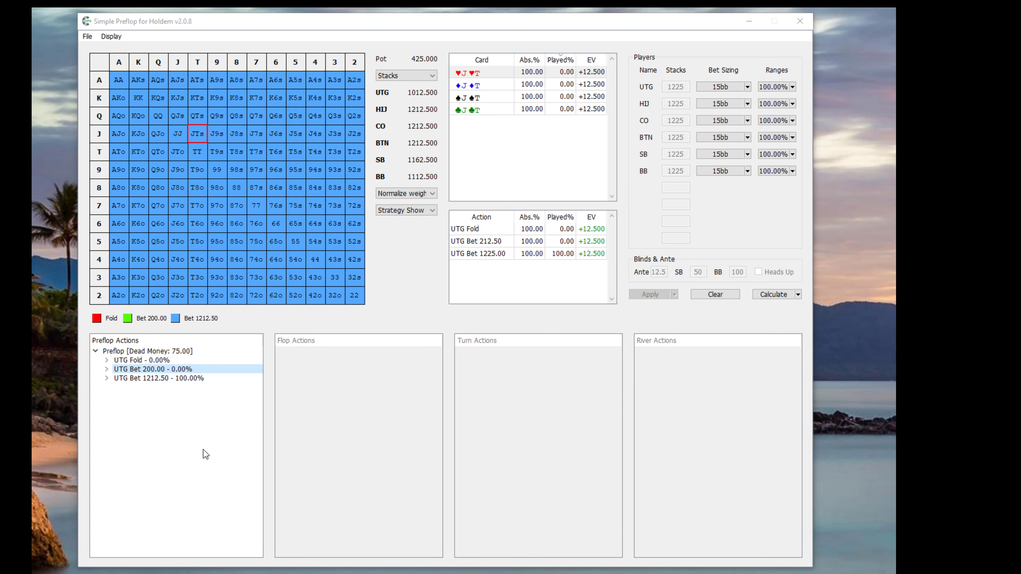
{"action": "left_click_drag", "start_coordinate": [441, 272], "coordinate": [342, 362]}
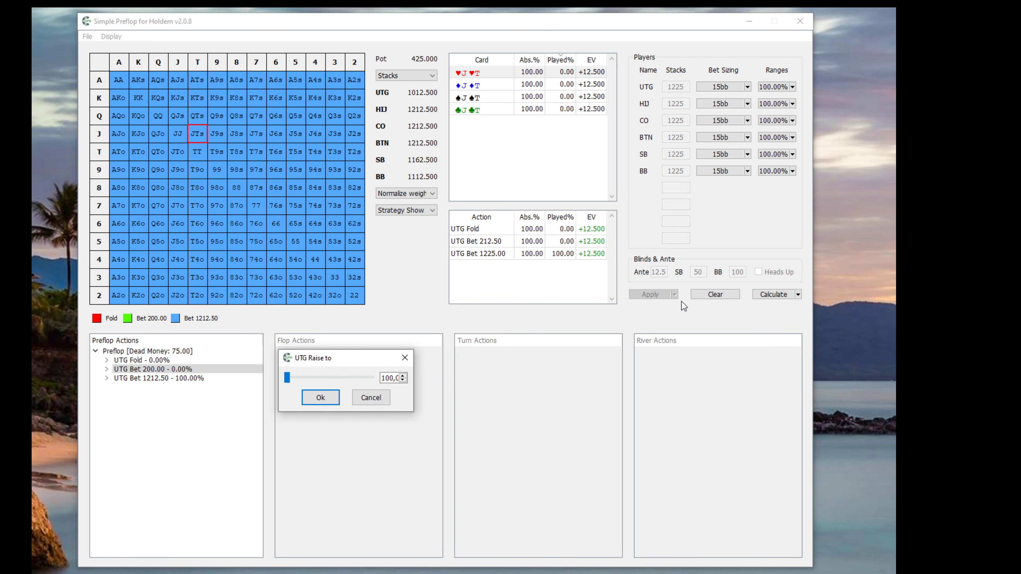
{"action": "double_click", "coordinate": [388, 377]}
{"action": "type", "text": "250"}
{"action": "left_click_drag", "start_coordinate": [317, 382], "coordinate": [285, 379]}
{"action": "double_click", "coordinate": [387, 378]}
{"action": "type", "text": "250"}
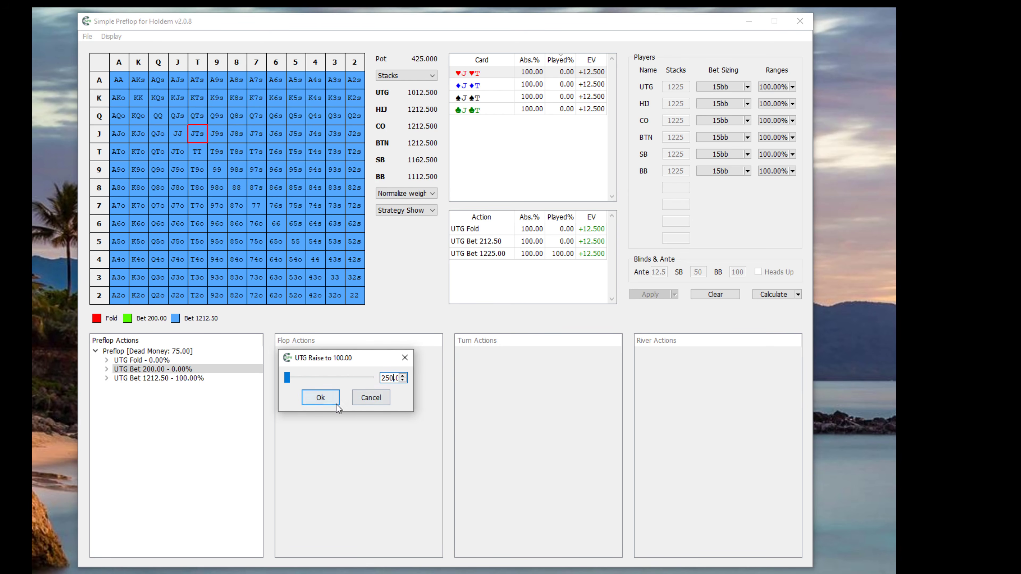
{"action": "left_click", "coordinate": [320, 397]}
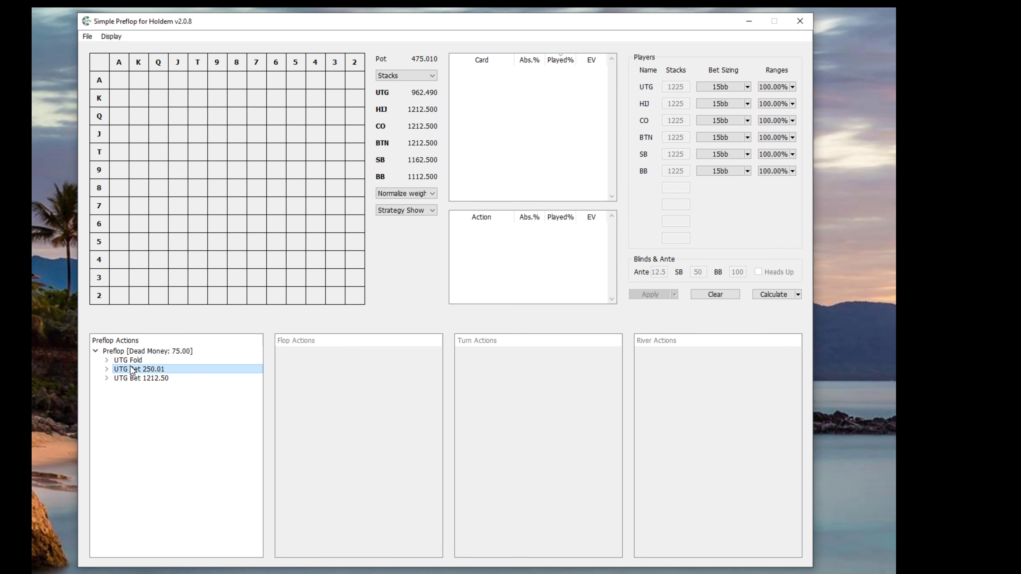
- Add a UTG bet node of size 300 under the Preflop root
{"action": "right_click", "coordinate": [148, 374]}
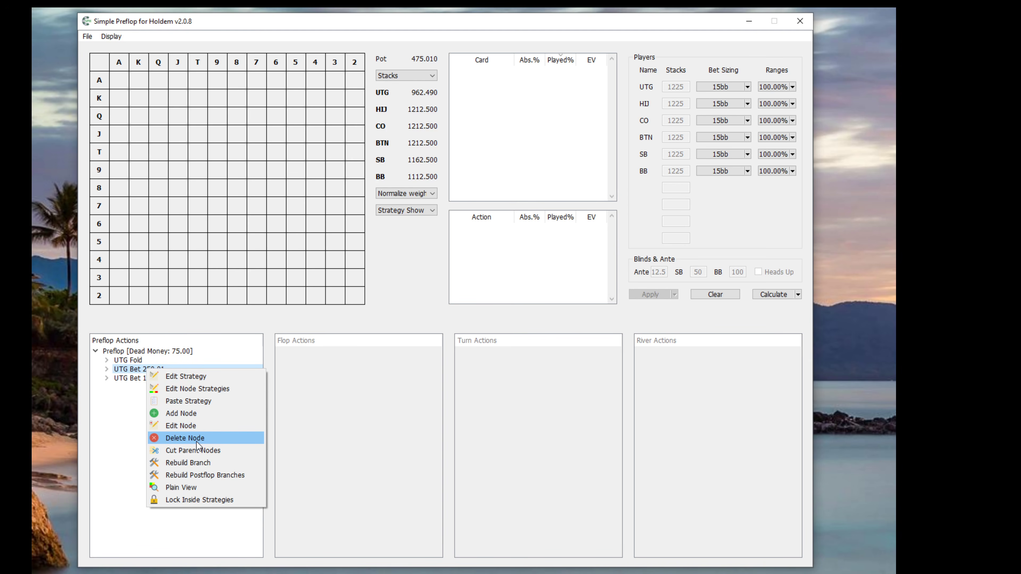
{"action": "right_click", "coordinate": [147, 356]}
{"action": "left_click", "coordinate": [169, 357]}
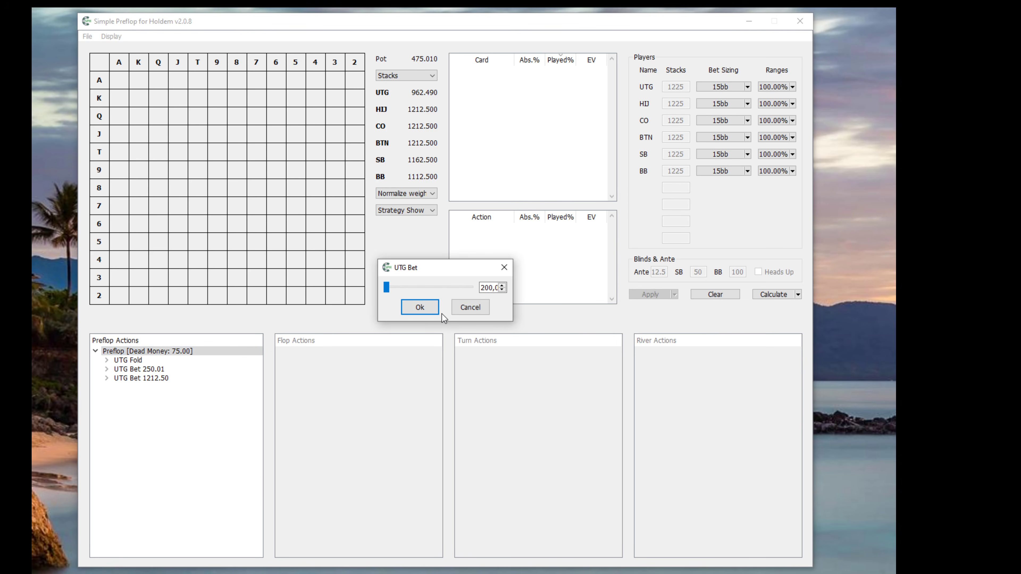
{"action": "type", "text": "3"}
{"action": "key", "text": "Return"}
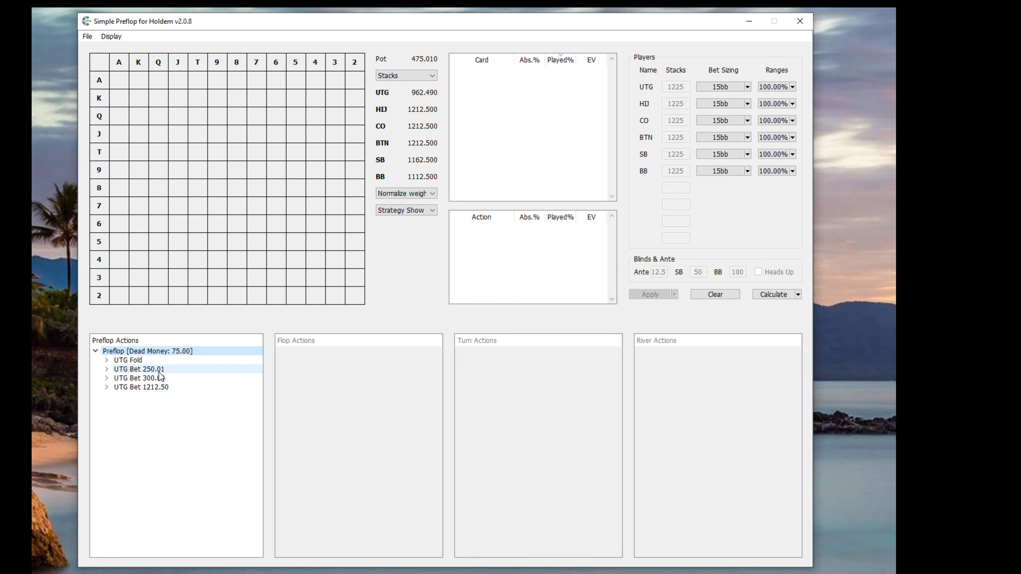
- Delete the UTG Bet 250.01 node from the preflop tree
{"action": "right_click", "coordinate": [152, 369]}
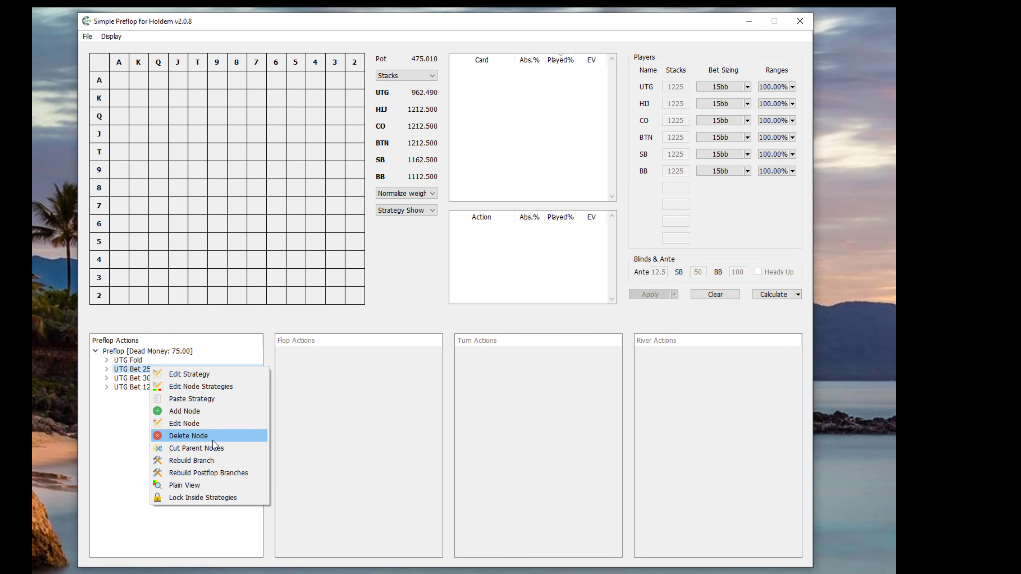
{"action": "left_click", "coordinate": [189, 438]}
{"action": "left_click", "coordinate": [141, 371]}
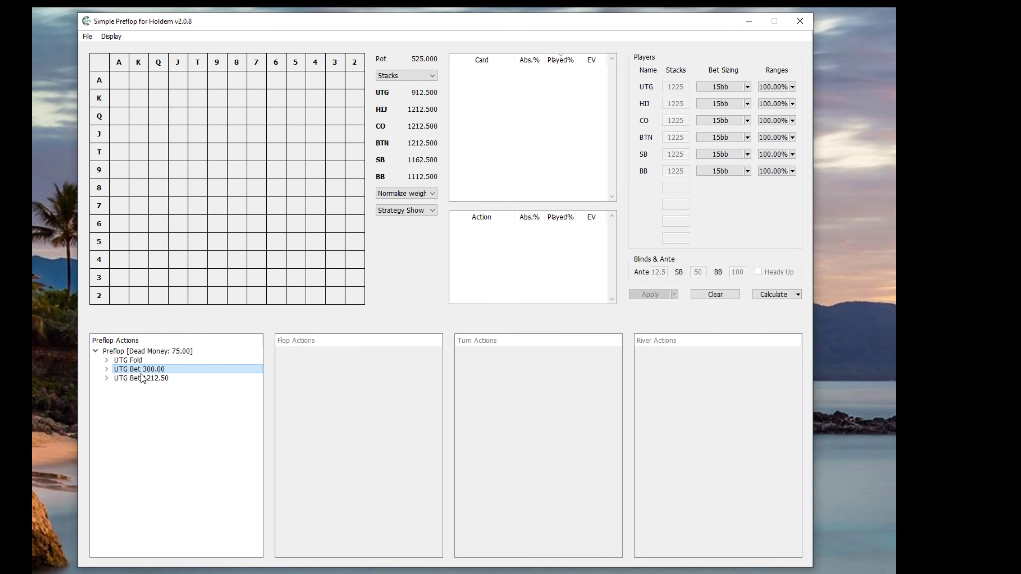
{"action": "right_click", "coordinate": [162, 383]}
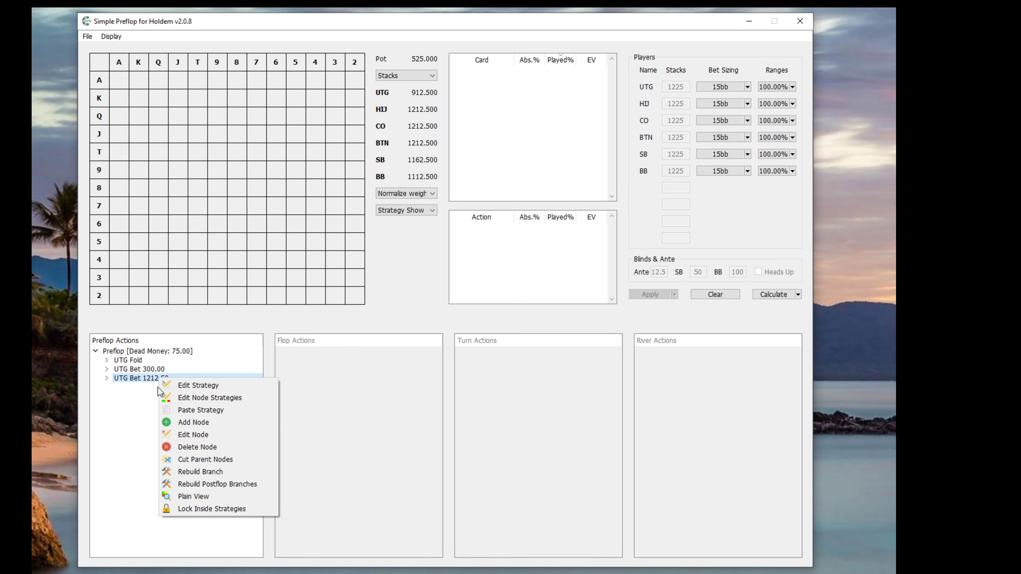
{"action": "right_click", "coordinate": [145, 370]}
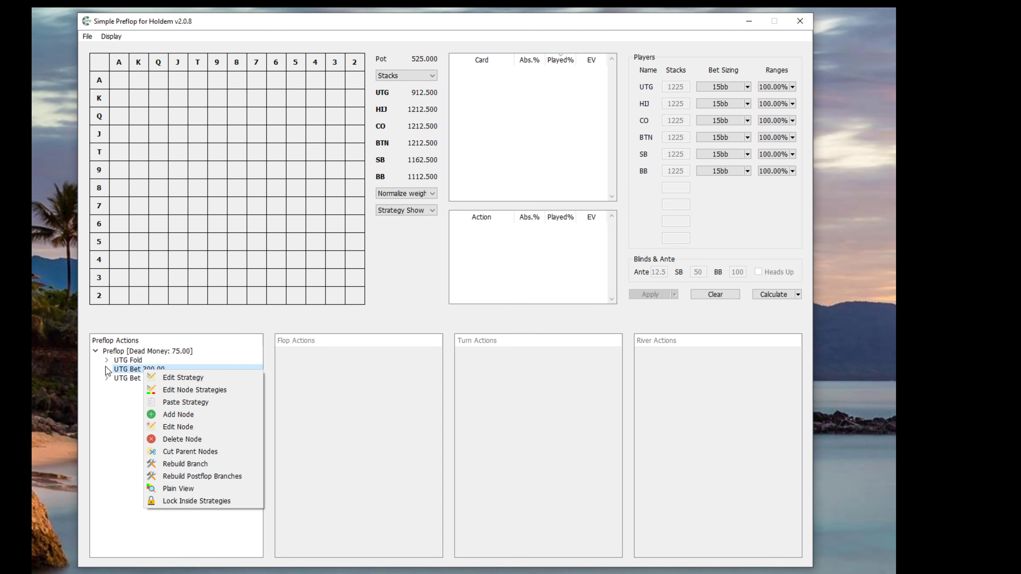
- Expand the tree through UTG, HIJ and CO folds to BTN Fold and cut that node's parent nodes
{"action": "left_click", "coordinate": [107, 360]}
{"action": "left_click", "coordinate": [118, 371]}
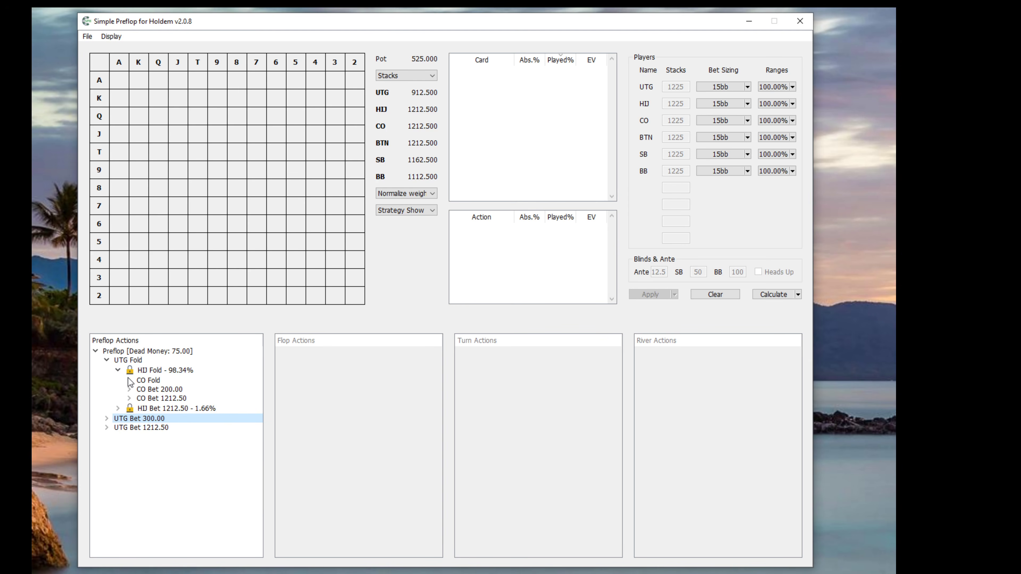
{"action": "left_click", "coordinate": [129, 380]}
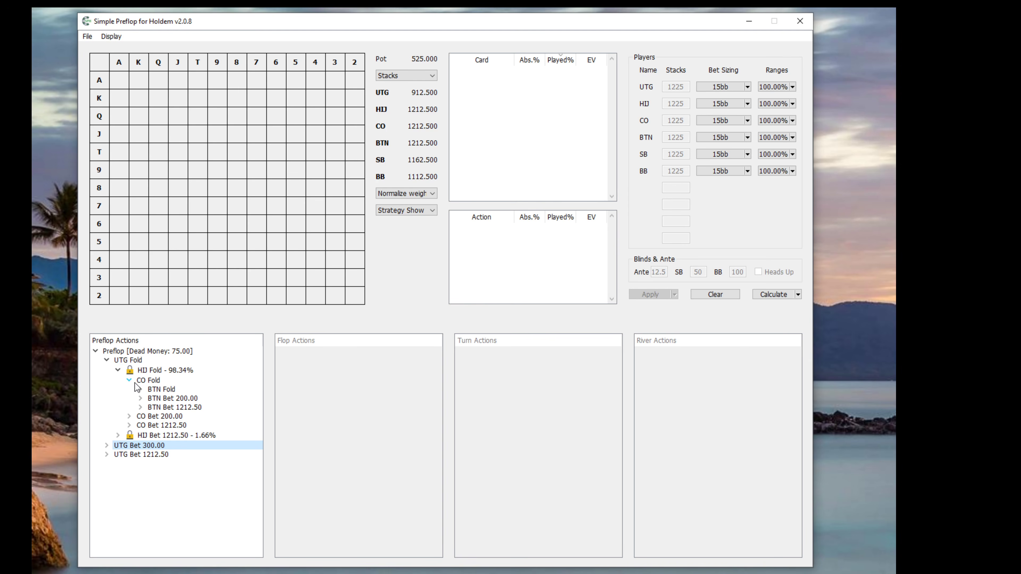
{"action": "left_click", "coordinate": [140, 389]}
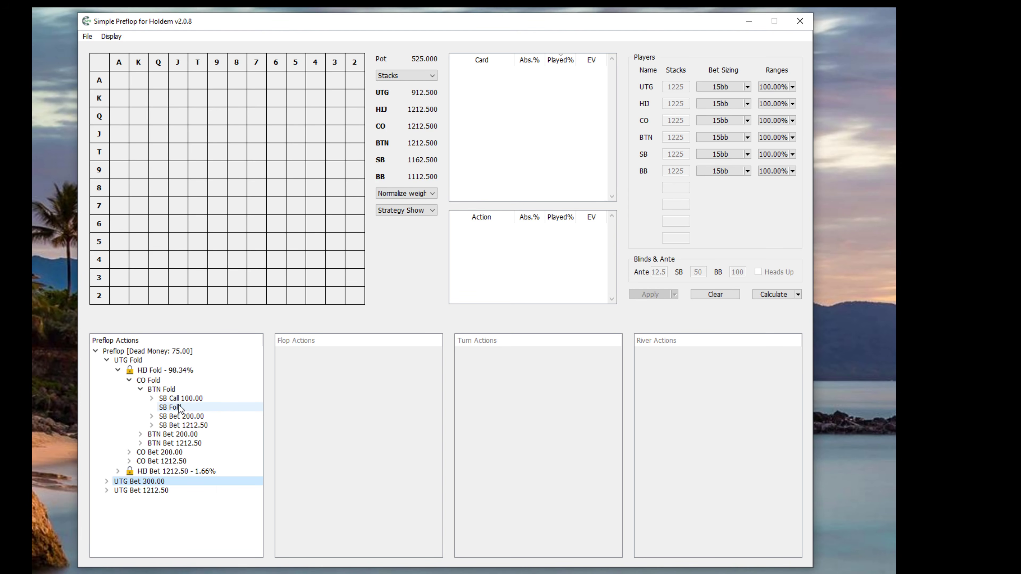
{"action": "left_click", "coordinate": [168, 390]}
{"action": "right_click", "coordinate": [171, 393]}
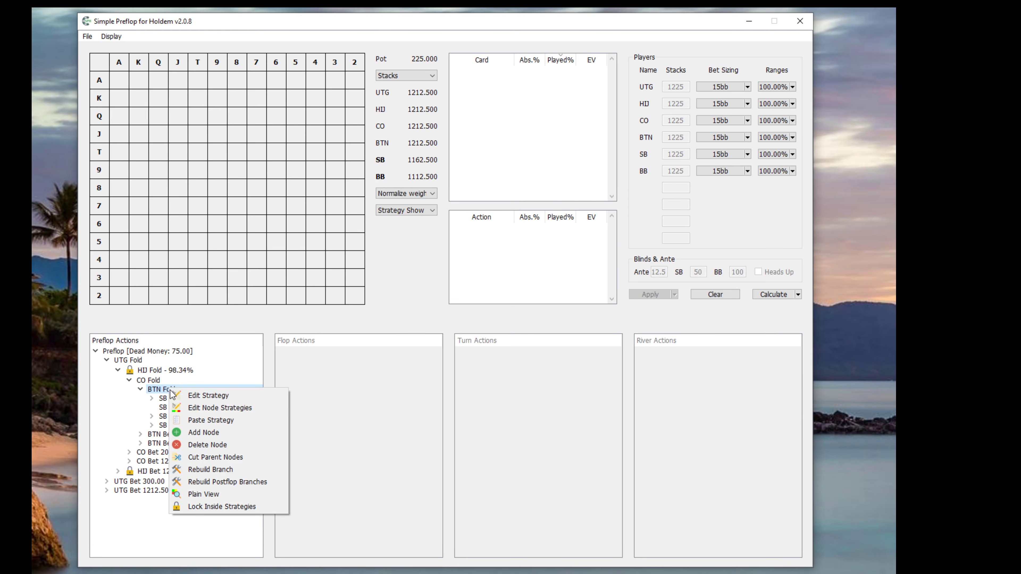
{"action": "left_click", "coordinate": [216, 457]}
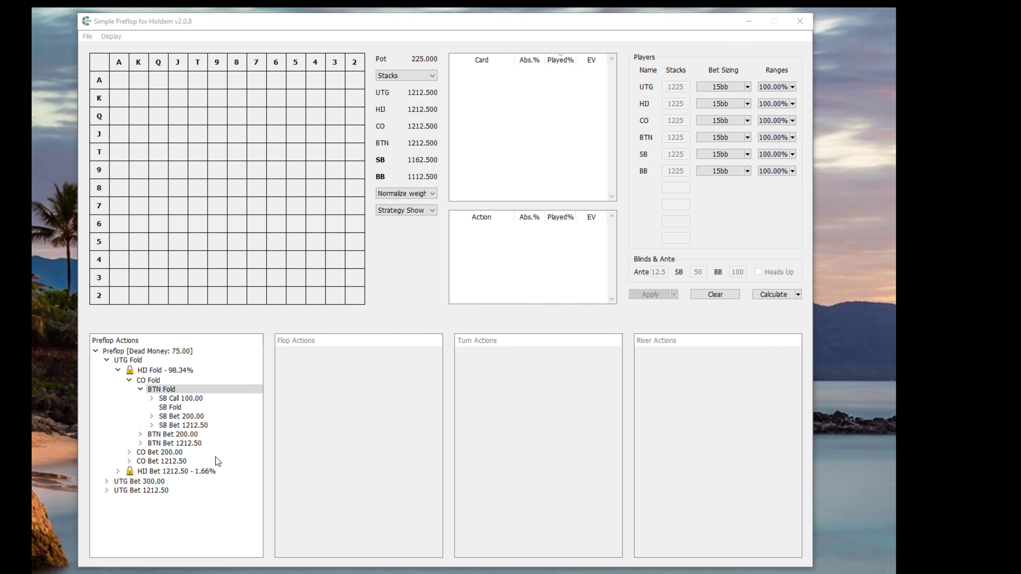
{"action": "left_click_drag", "start_coordinate": [878, 376], "coordinate": [415, 343]}
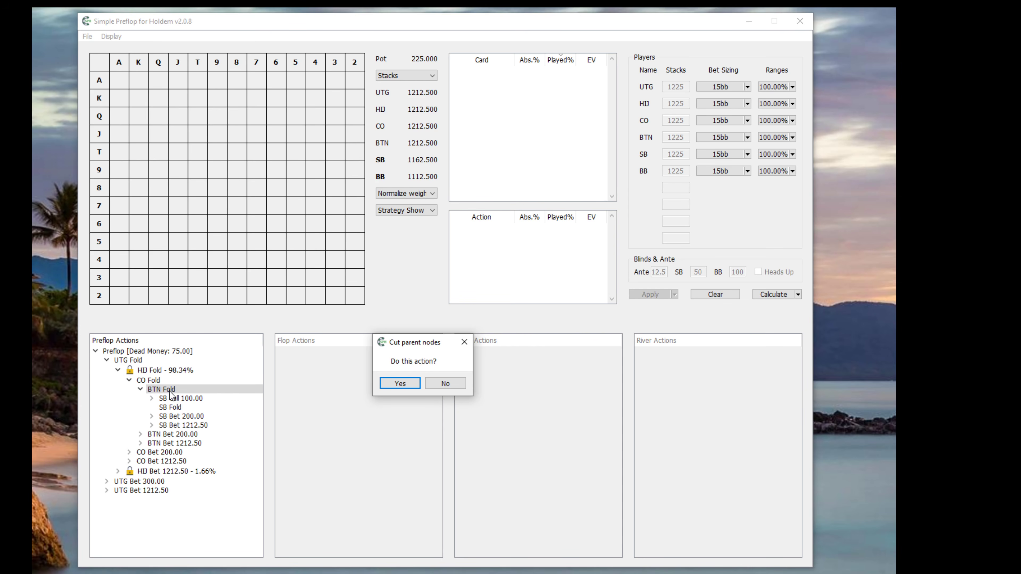
{"action": "left_click", "coordinate": [400, 383]}
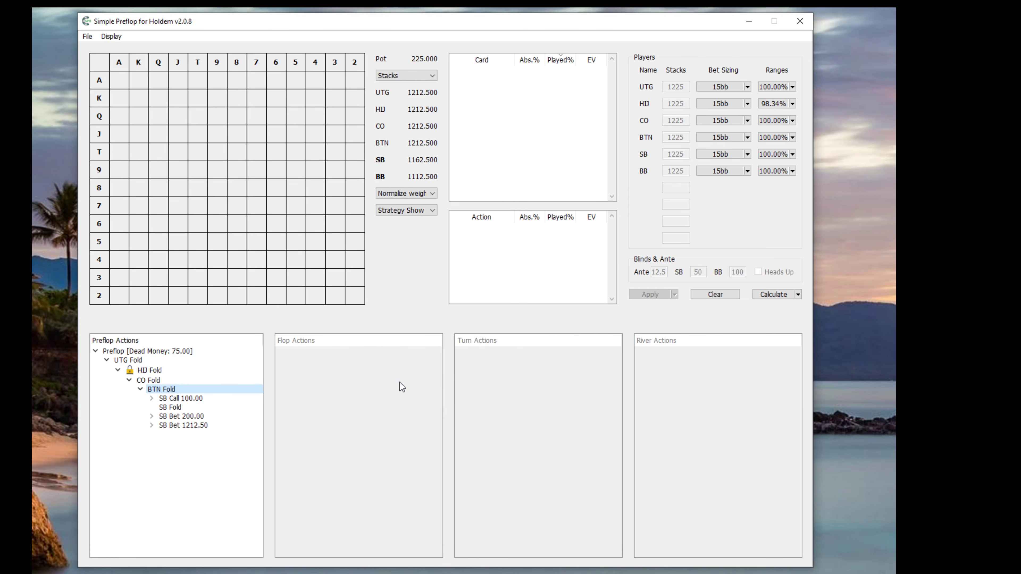
- Rebuild the full branch from the Preflop root and check the HIJ actions under UTG Fold
{"action": "right_click", "coordinate": [144, 374]}
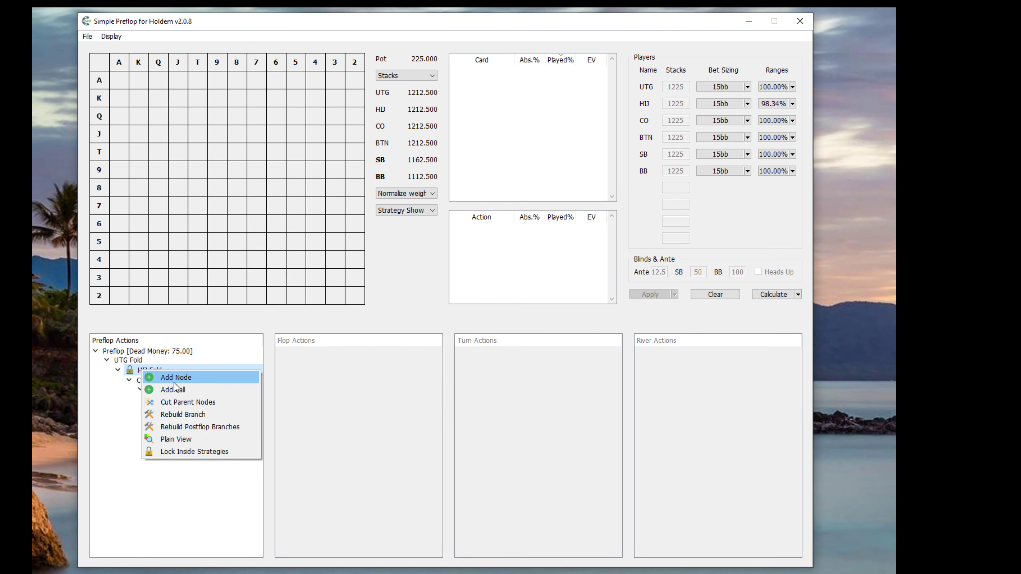
{"action": "left_click", "coordinate": [347, 425]}
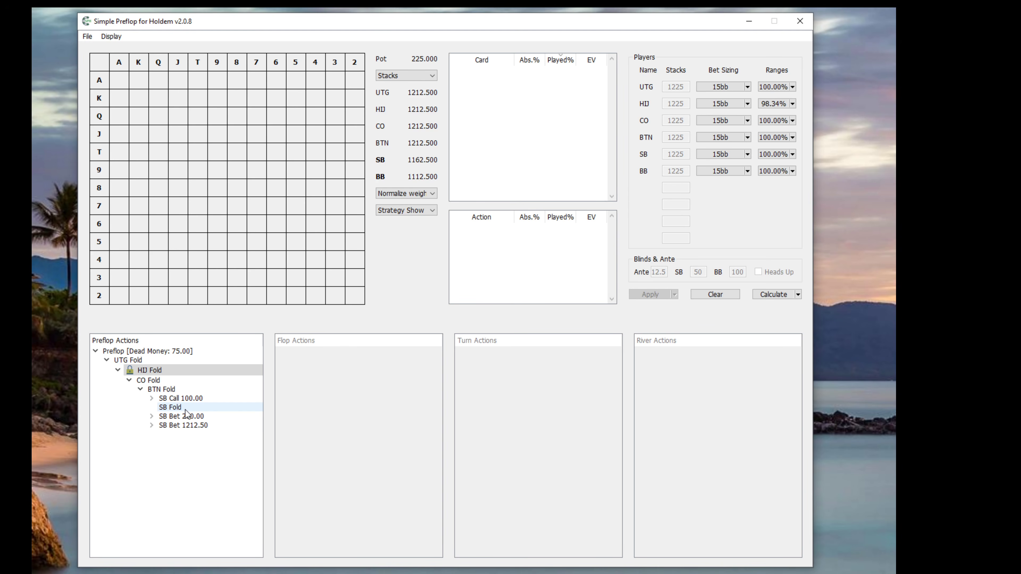
{"action": "right_click", "coordinate": [145, 352]}
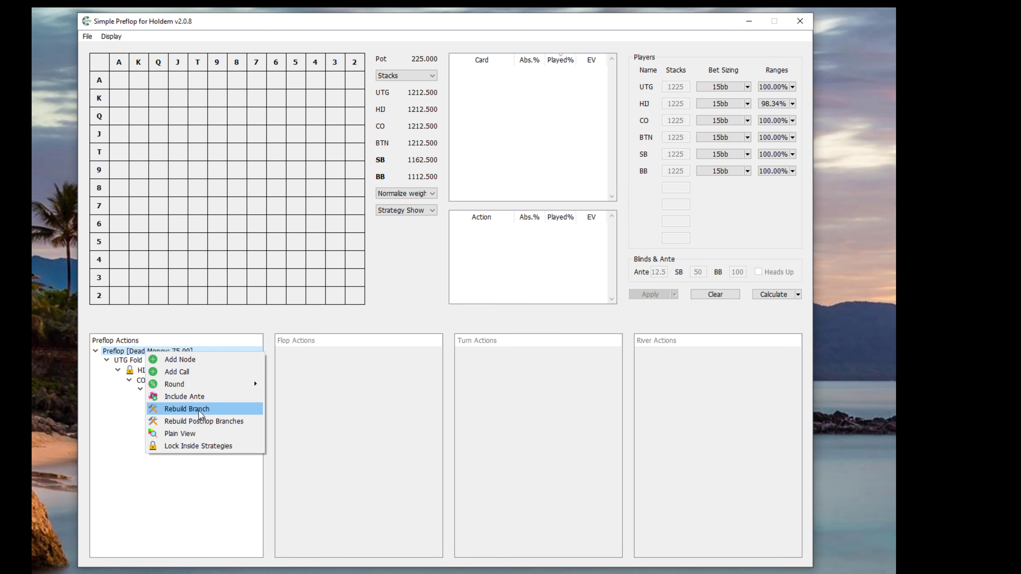
{"action": "left_click", "coordinate": [187, 408]}
{"action": "left_click", "coordinate": [107, 361]}
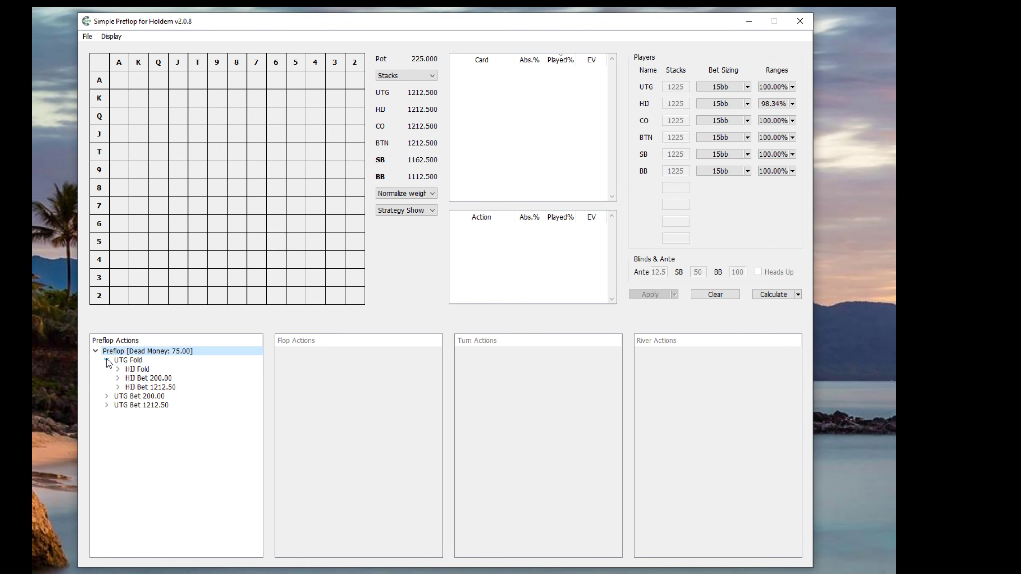
{"action": "left_click", "coordinate": [107, 360]}
{"action": "right_click", "coordinate": [149, 370]}
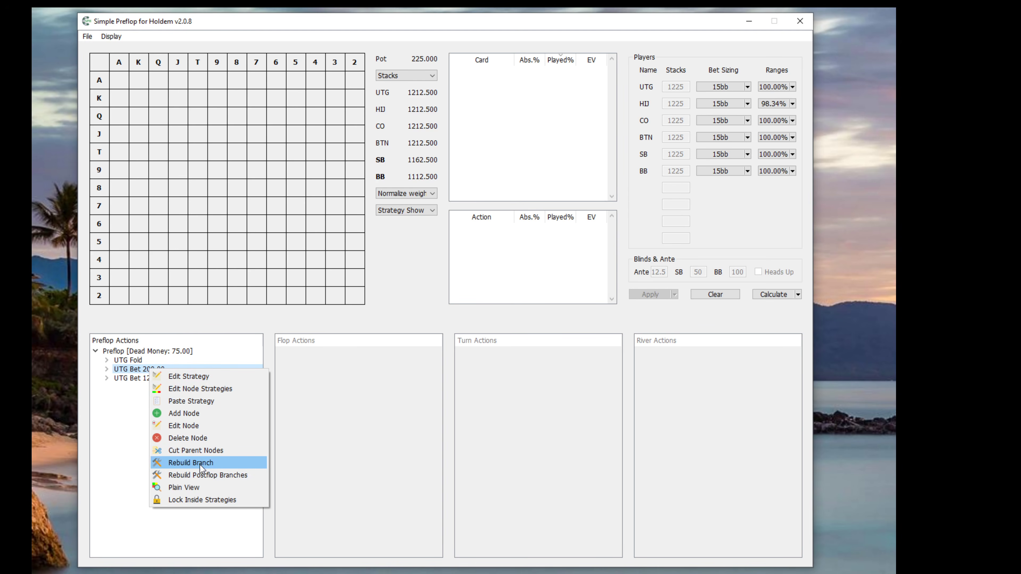
{"action": "left_click", "coordinate": [144, 351]}
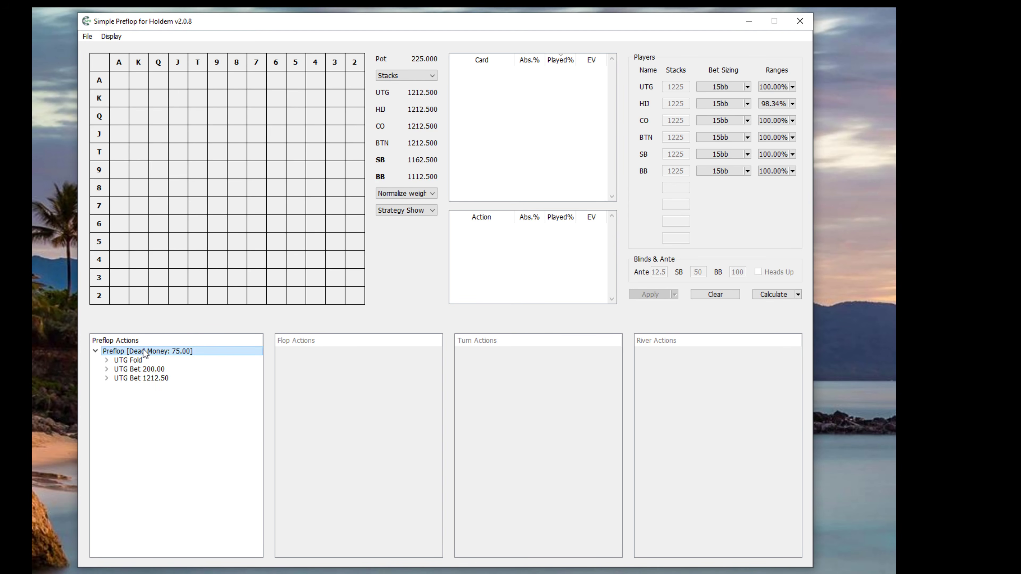
{"action": "right_click", "coordinate": [144, 351]}
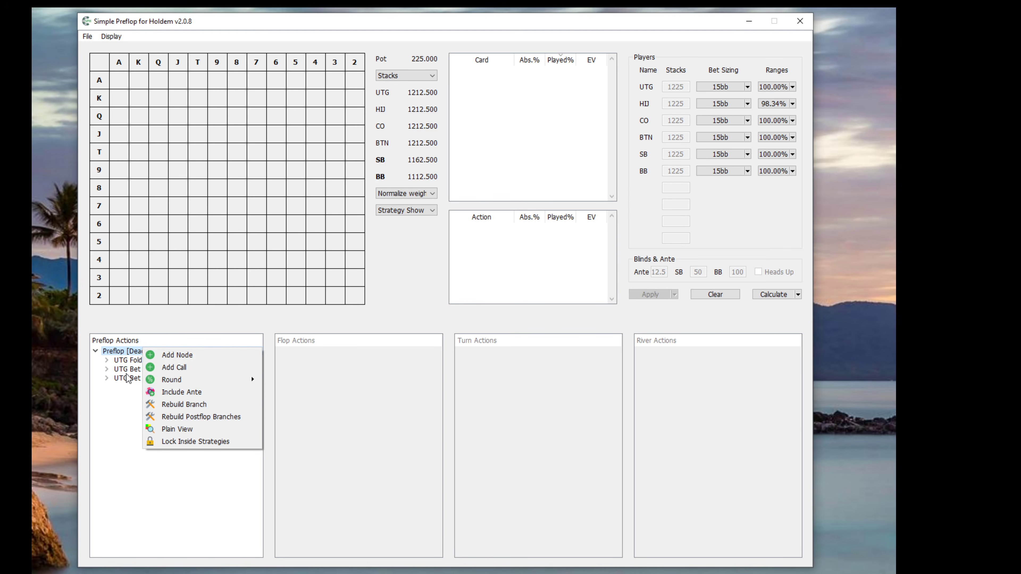
- Expand the tree through UTG Fold and HIJ Fold to CO Fold and delete its BTN Bet 200.00 and BTN Bet 1212.50 nodes
{"action": "left_click", "coordinate": [106, 369]}
{"action": "left_click", "coordinate": [107, 369]}
{"action": "left_click", "coordinate": [107, 360]}
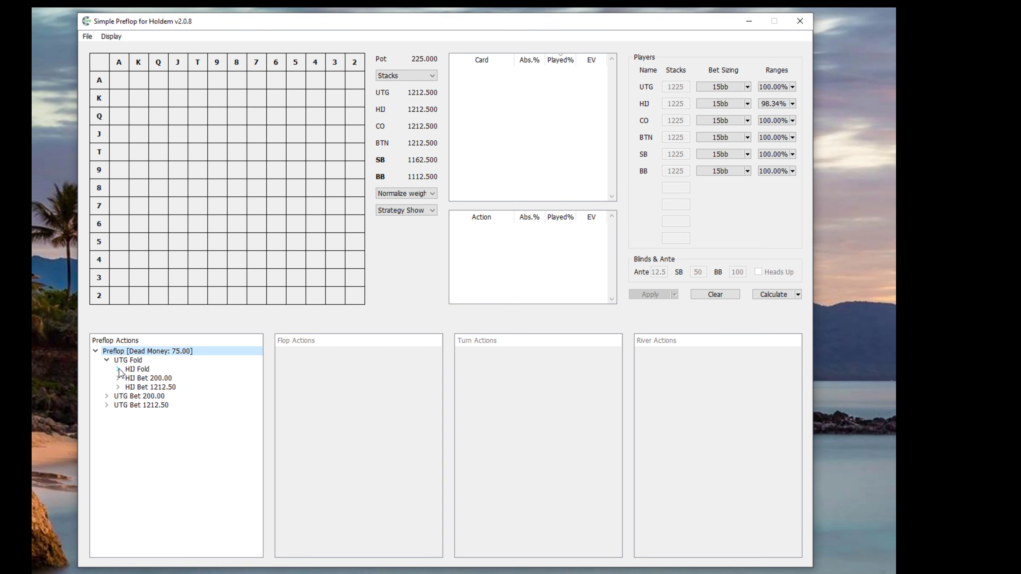
{"action": "left_click", "coordinate": [118, 370]}
{"action": "left_click", "coordinate": [129, 378]}
{"action": "left_click", "coordinate": [179, 398]}
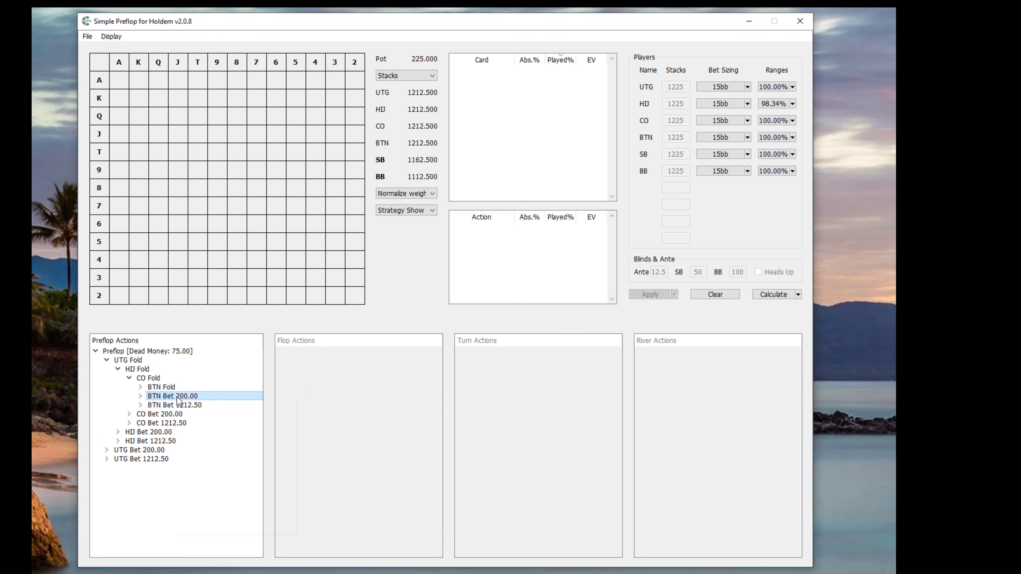
{"action": "right_click", "coordinate": [178, 398]}
{"action": "left_click", "coordinate": [205, 462]}
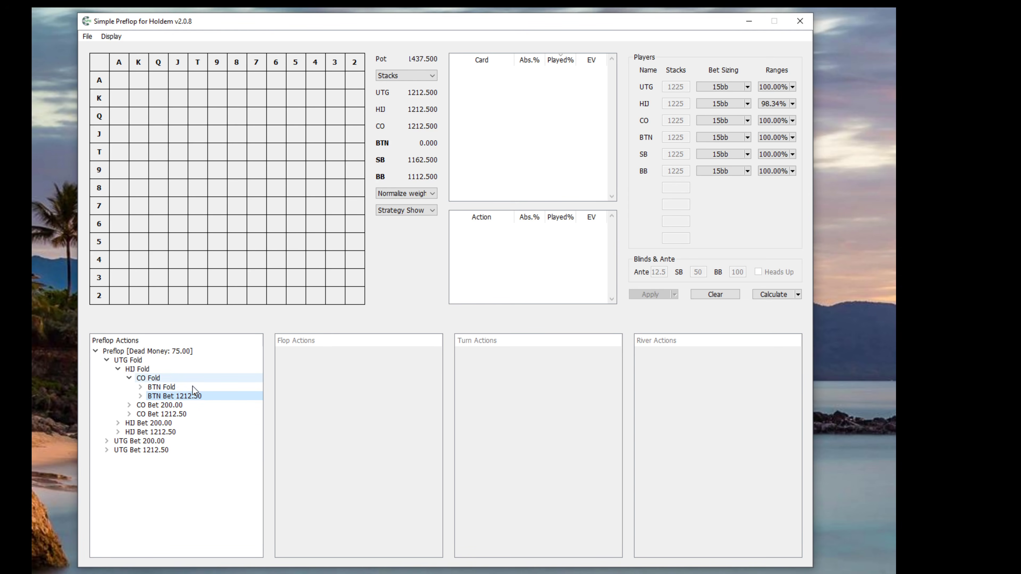
{"action": "right_click", "coordinate": [147, 393]}
{"action": "left_click", "coordinate": [181, 462]}
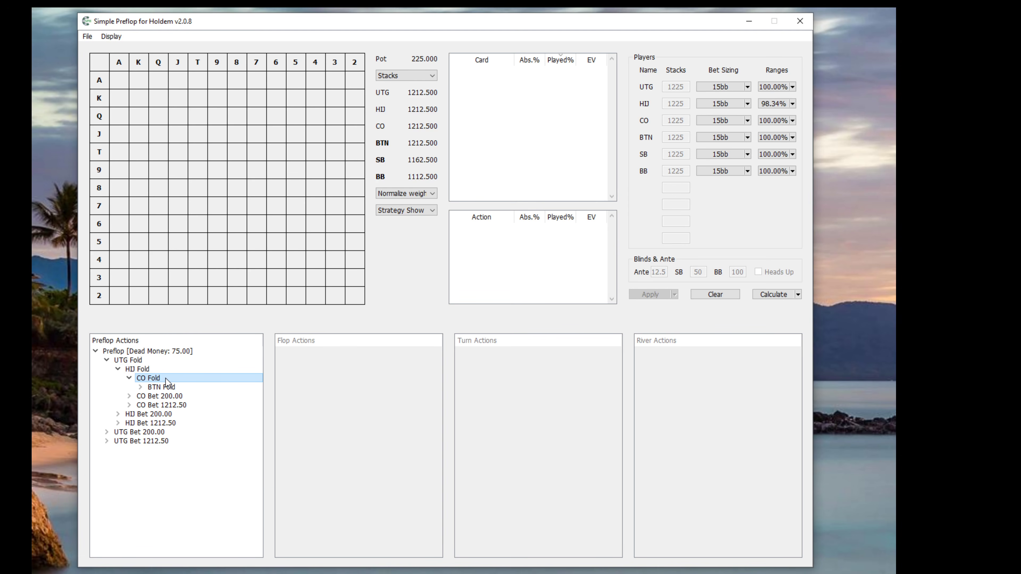
- Rebuild the CO Fold branch and try to lock the strategies inside it
{"action": "right_click", "coordinate": [166, 378]}
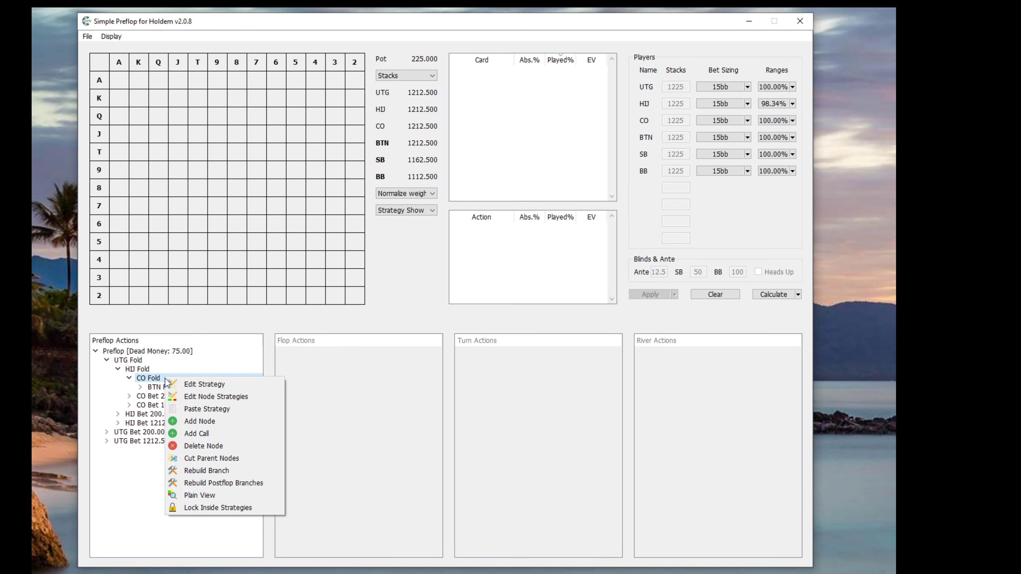
{"action": "left_click", "coordinate": [225, 468]}
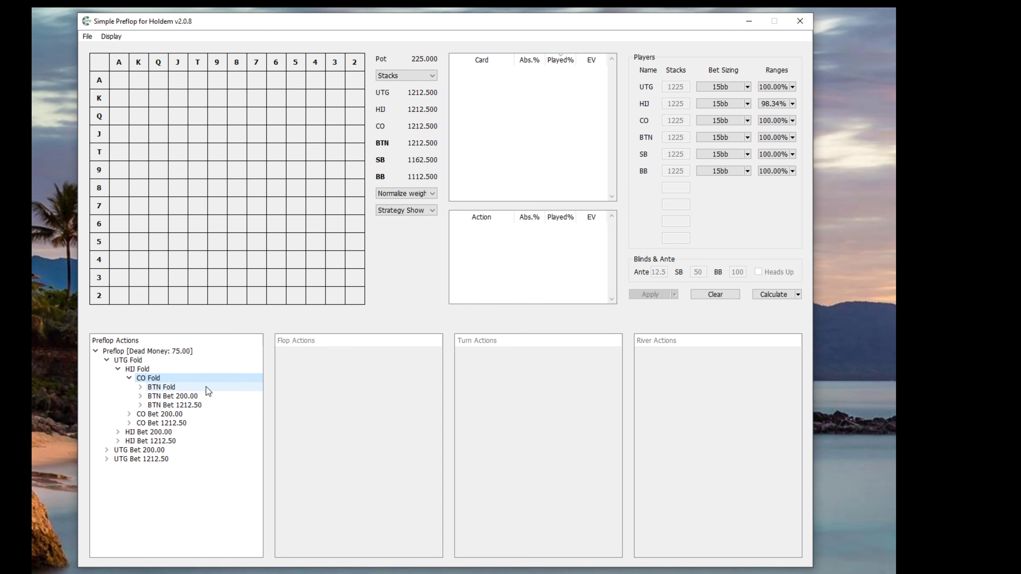
{"action": "right_click", "coordinate": [147, 377]}
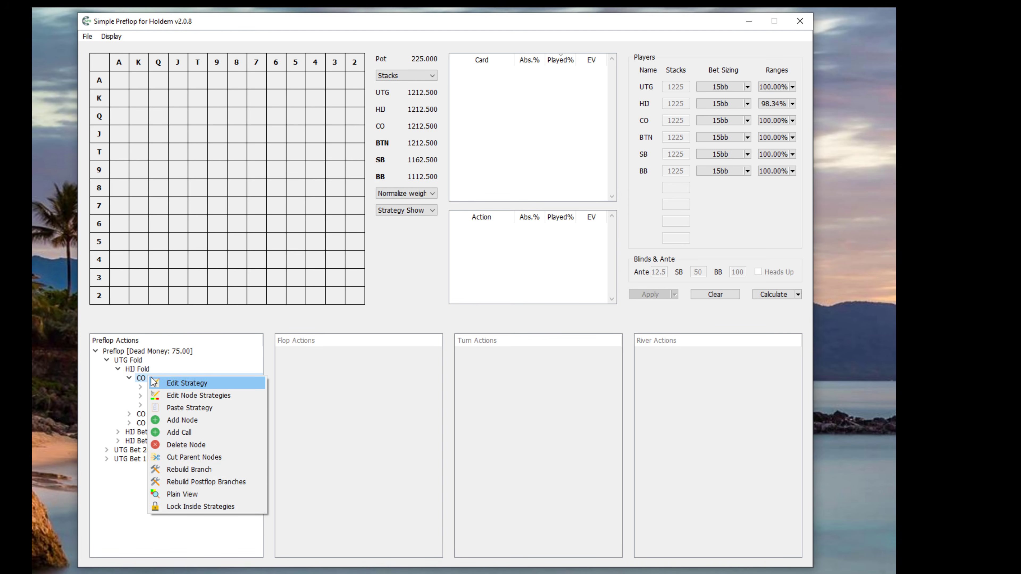
{"action": "left_click", "coordinate": [197, 506]}
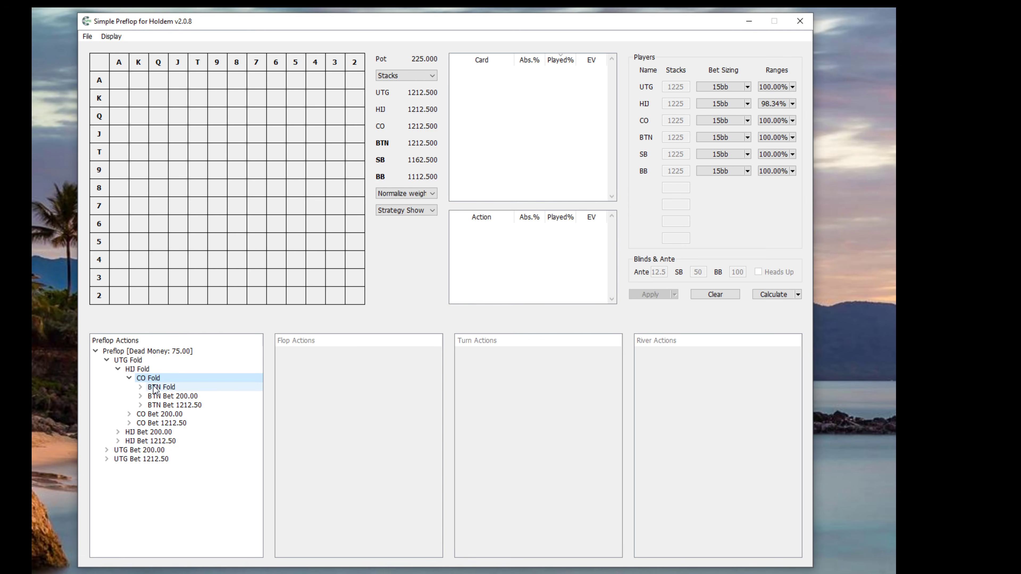
{"action": "left_click", "coordinate": [168, 395]}
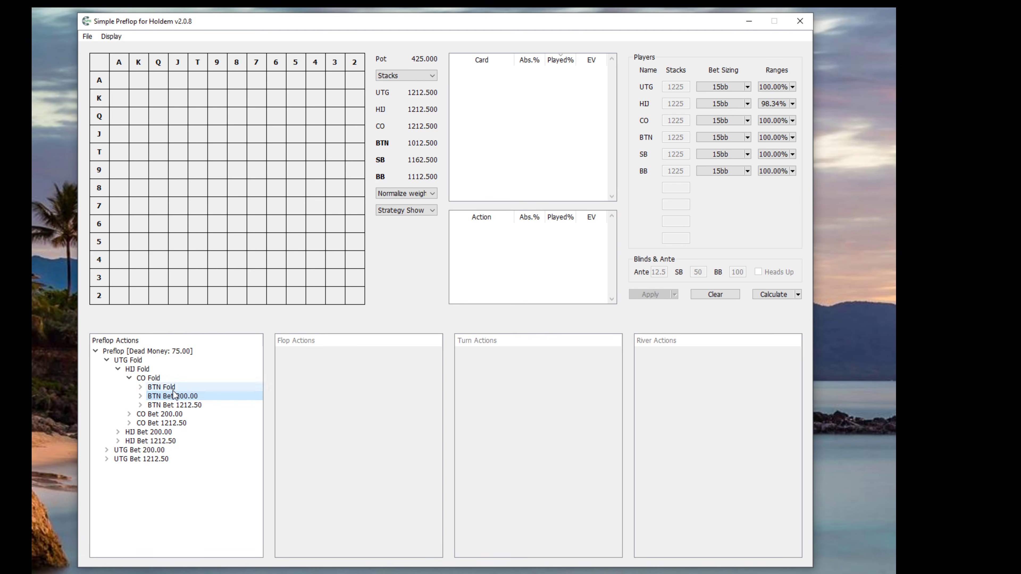
{"action": "right_click", "coordinate": [184, 399]}
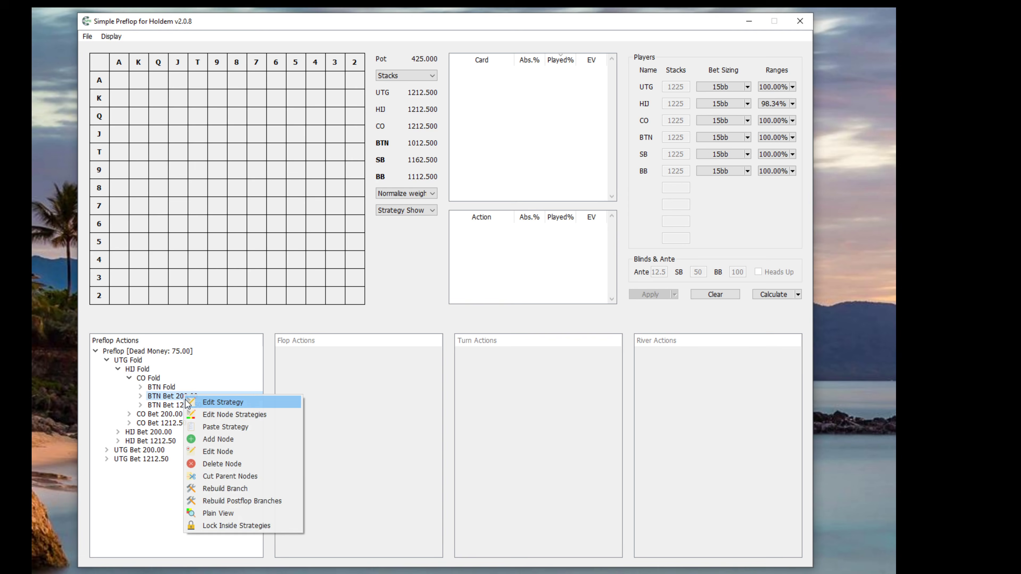
{"action": "left_click", "coordinate": [221, 402]}
{"action": "left_click_drag", "start_coordinate": [655, 293], "coordinate": [693, 300]}
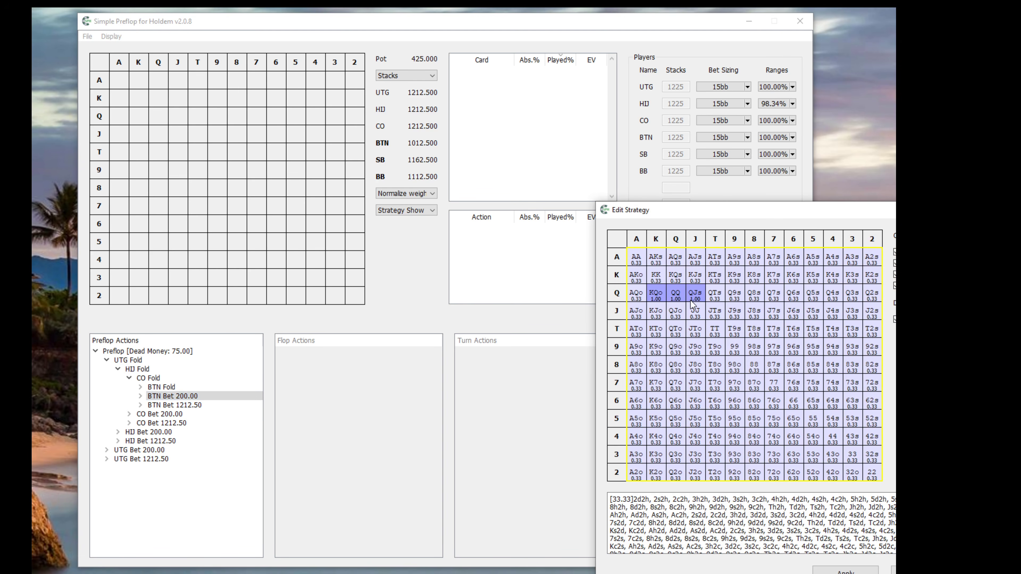
{"action": "left_click", "coordinate": [924, 572]}
- Open the saved situation file 6max Hyper 12bb 2x Full tree.bin from the 6max Hyper folder
{"action": "left_click", "coordinate": [88, 41]}
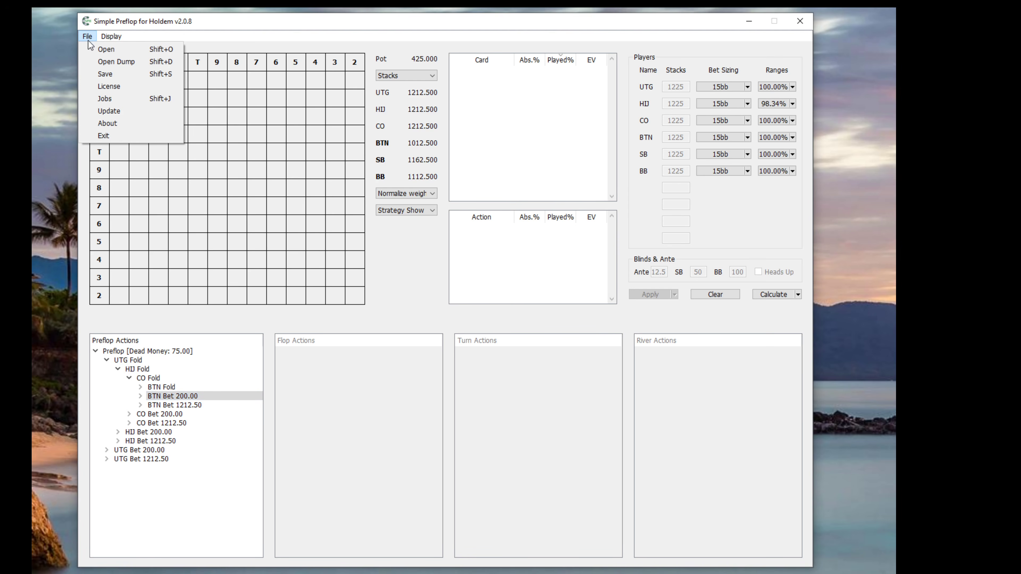
{"action": "left_click", "coordinate": [107, 49]}
{"action": "left_click", "coordinate": [237, 137]}
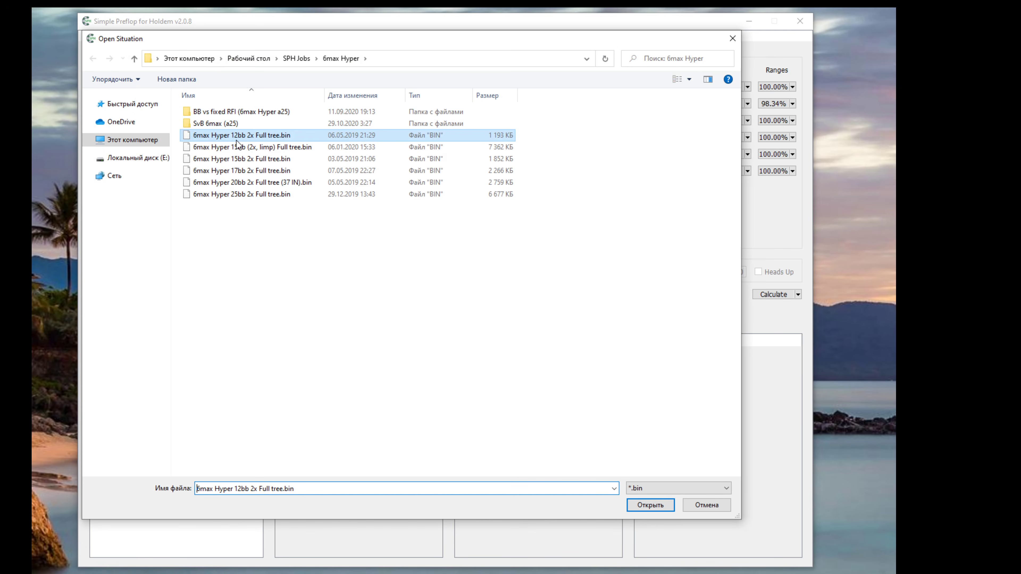
{"action": "double_click", "coordinate": [237, 137]}
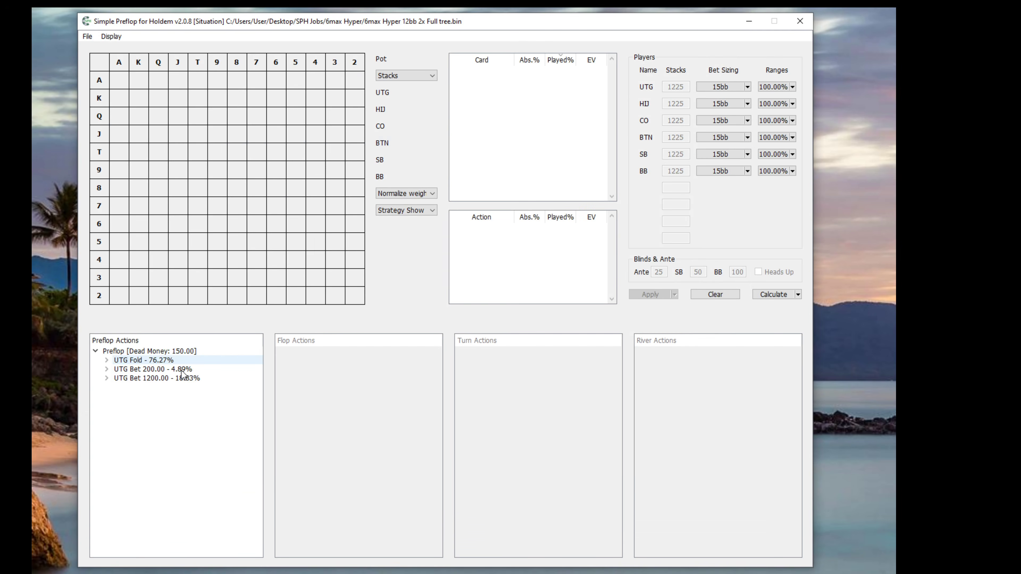
- Expand the UTG Fold node and lock all strategies inside it
{"action": "left_click", "coordinate": [107, 360]}
{"action": "right_click", "coordinate": [143, 359]}
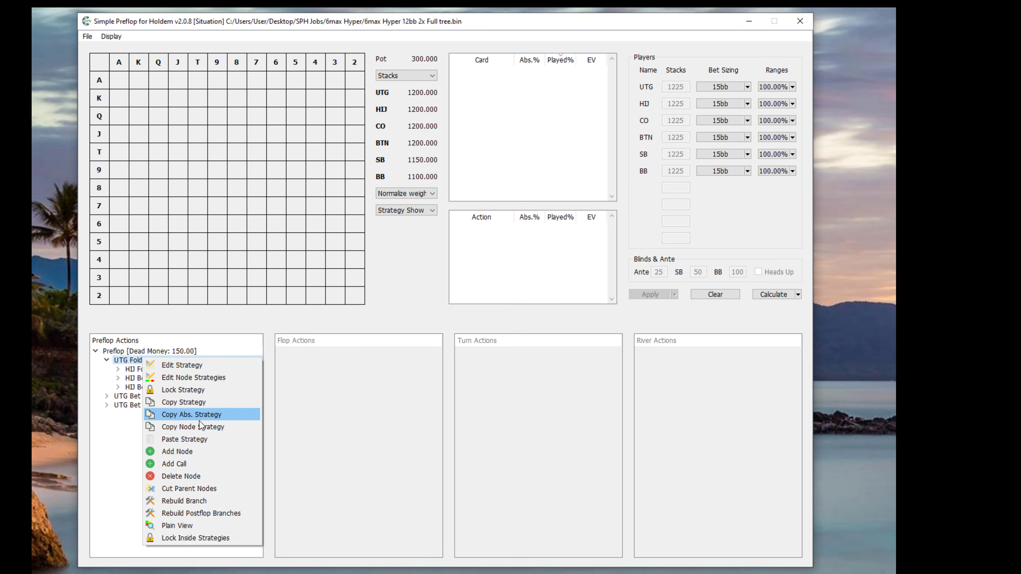
{"action": "left_click", "coordinate": [194, 538]}
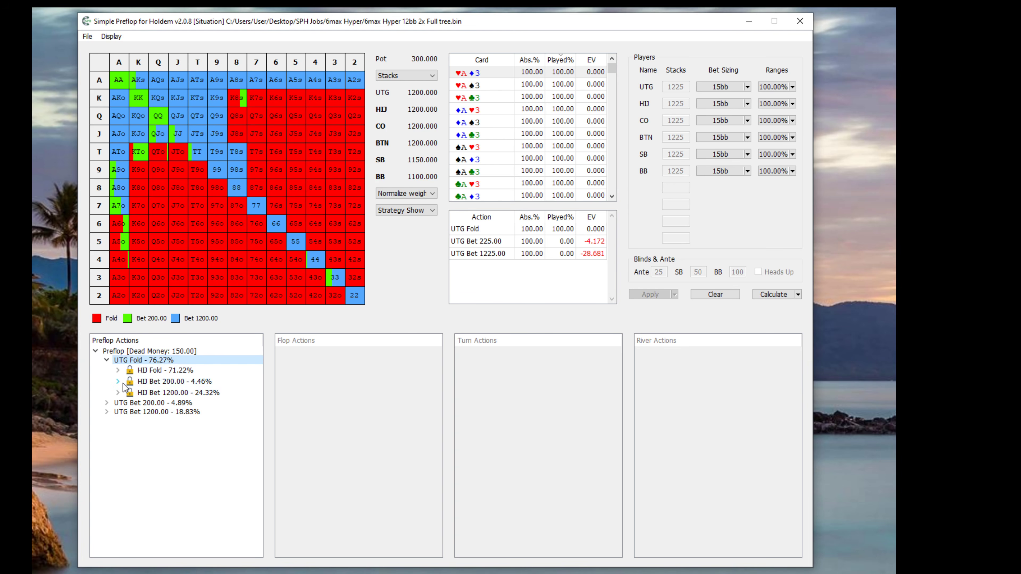
- Inspect the locks on the nodes below UTG Fold and HIJ Fold, including CO Bet 200.00, and collapse the branch
{"action": "left_click", "coordinate": [118, 370]}
{"action": "left_click", "coordinate": [125, 393]}
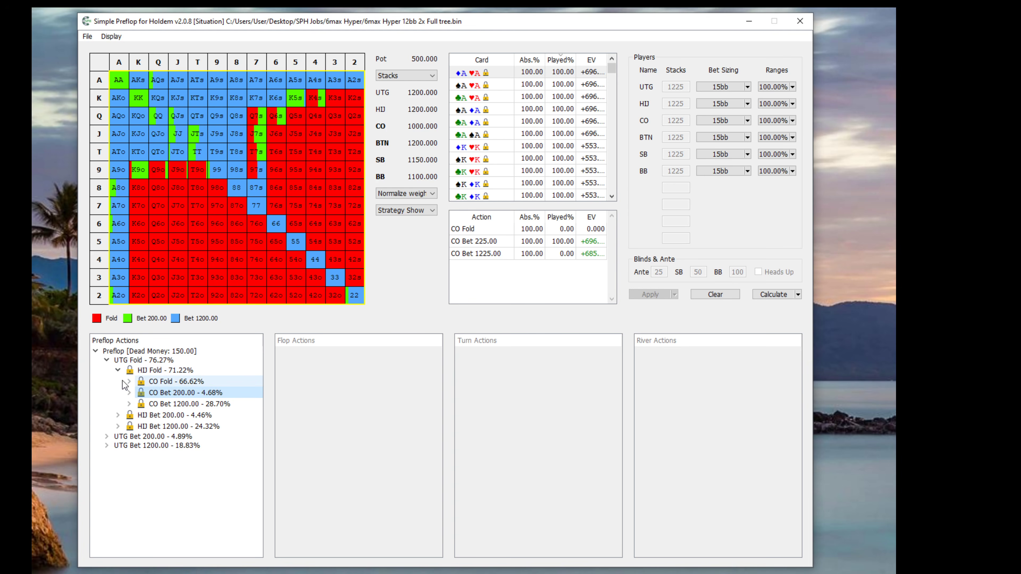
{"action": "left_click", "coordinate": [129, 381]}
{"action": "left_click", "coordinate": [118, 370]}
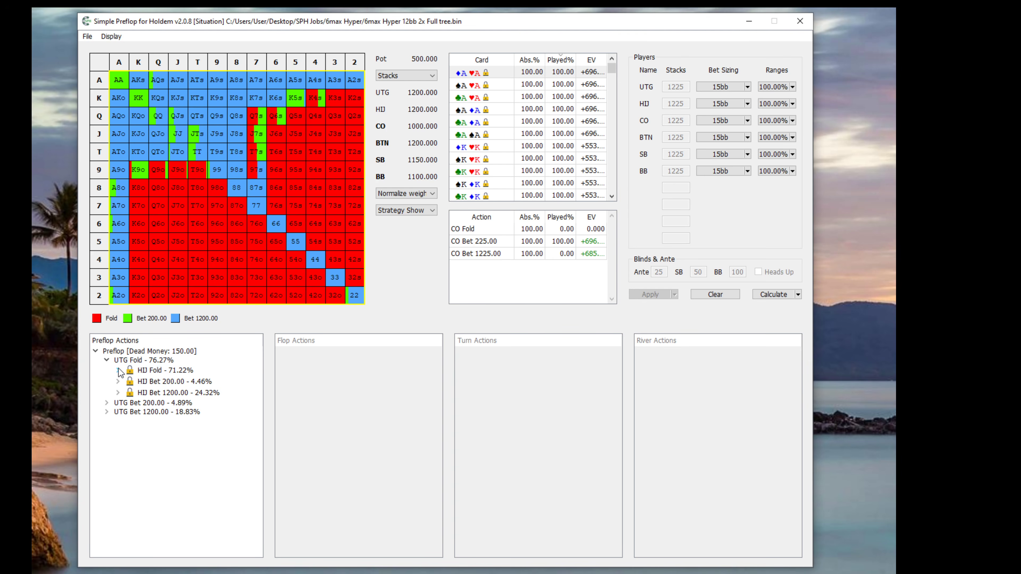
{"action": "left_click", "coordinate": [107, 361]}
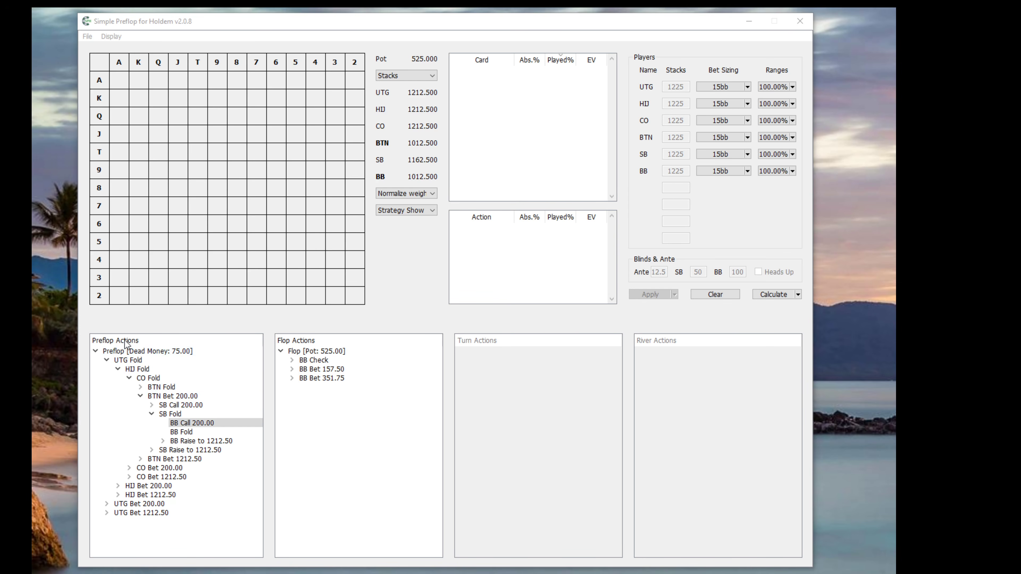
- Select BB Call 200.00 after BTN Bet 200.00 and SB Fold and review the node's SPF and S3W postflop options
{"action": "left_click", "coordinate": [189, 397]}
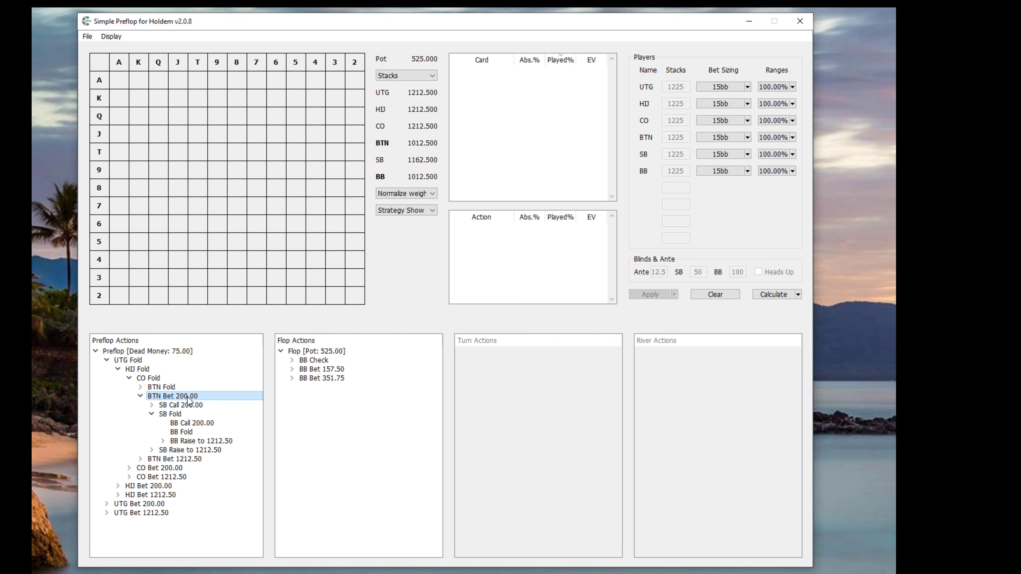
{"action": "left_click", "coordinate": [201, 422]}
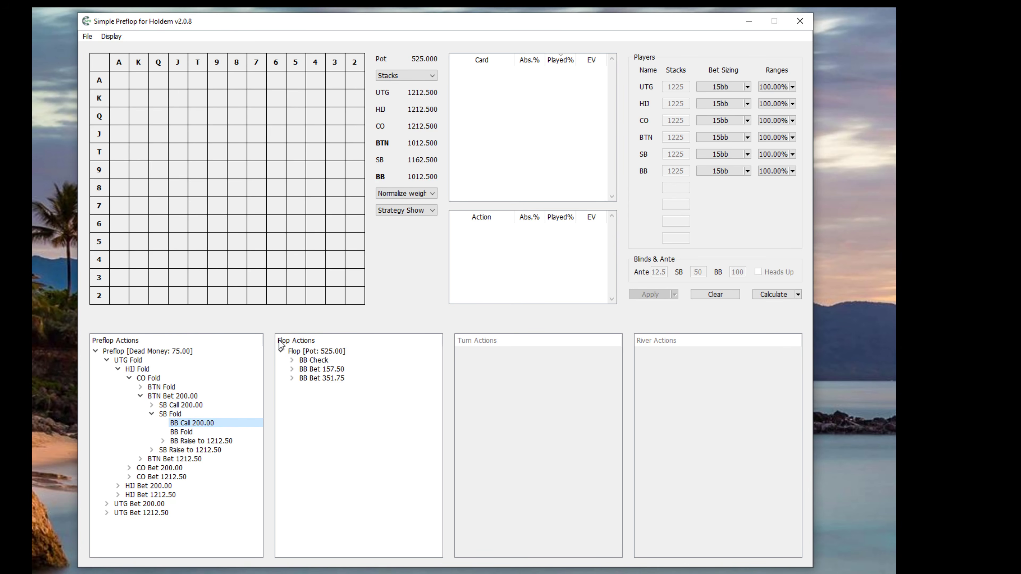
{"action": "right_click", "coordinate": [217, 425]}
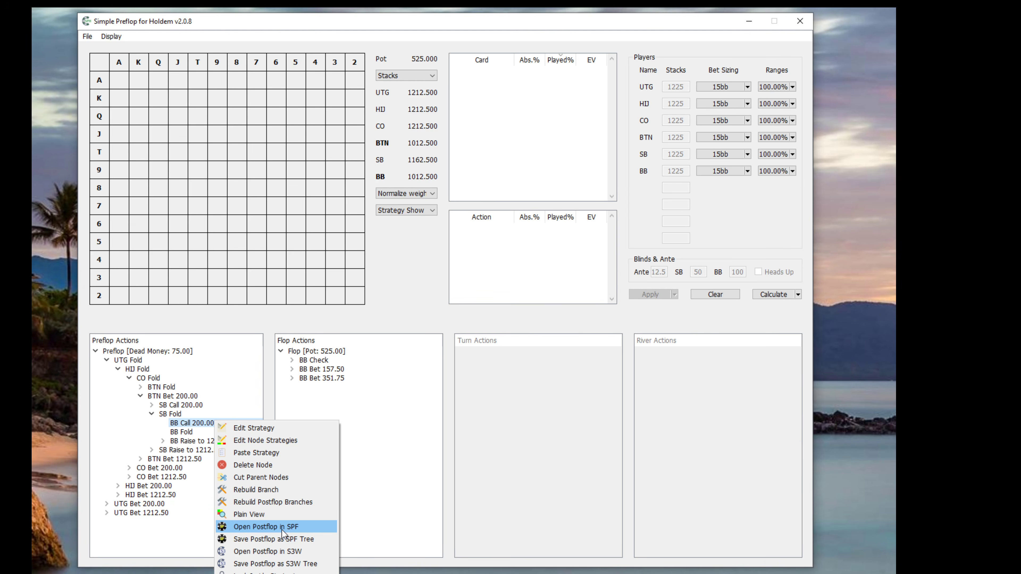
- Select the three-way BB Call 200.00 under SB Call 200.00 and review that node's postflop options
{"action": "left_click", "coordinate": [152, 413]}
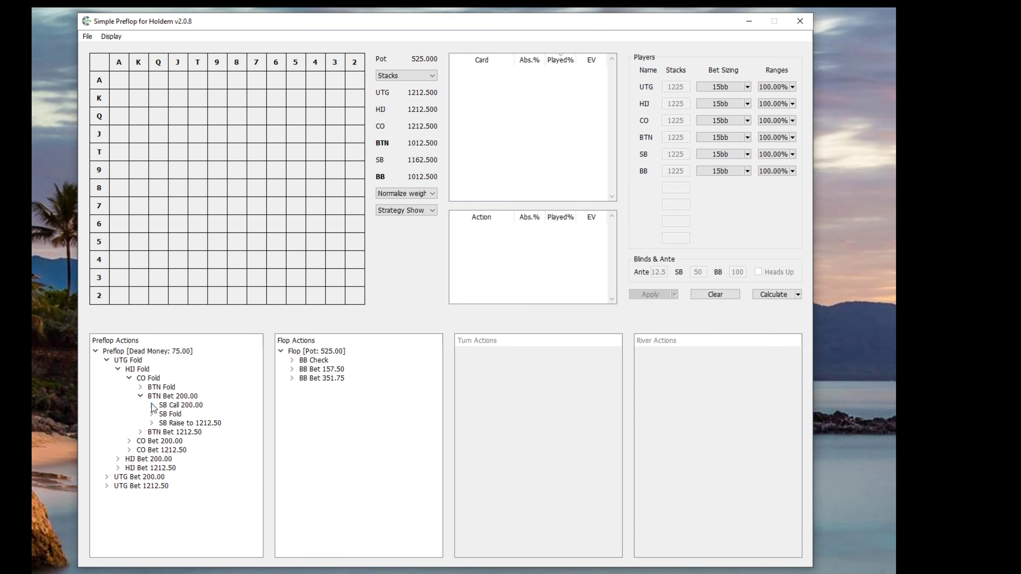
{"action": "left_click", "coordinate": [151, 405]}
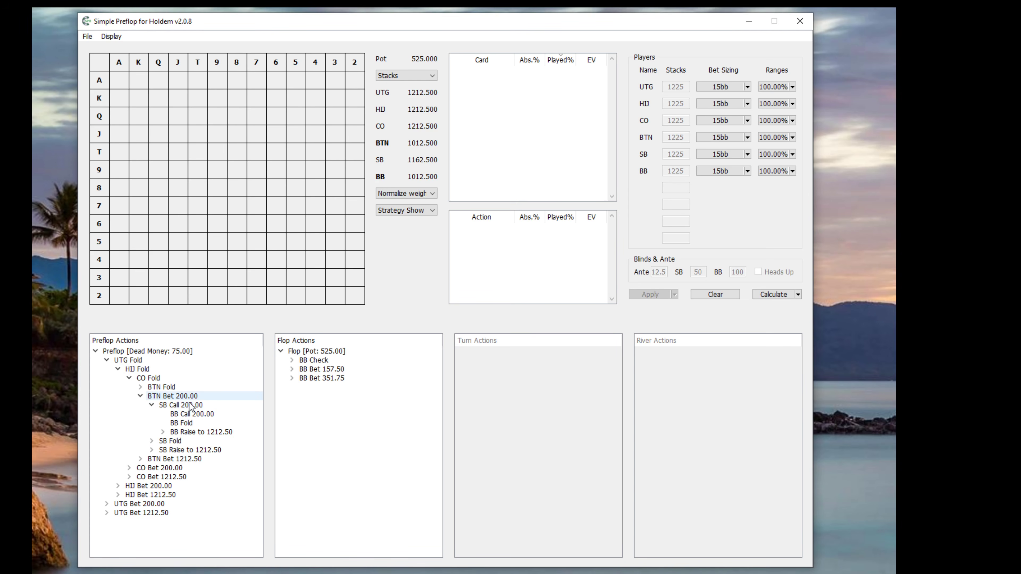
{"action": "left_click", "coordinate": [219, 415]}
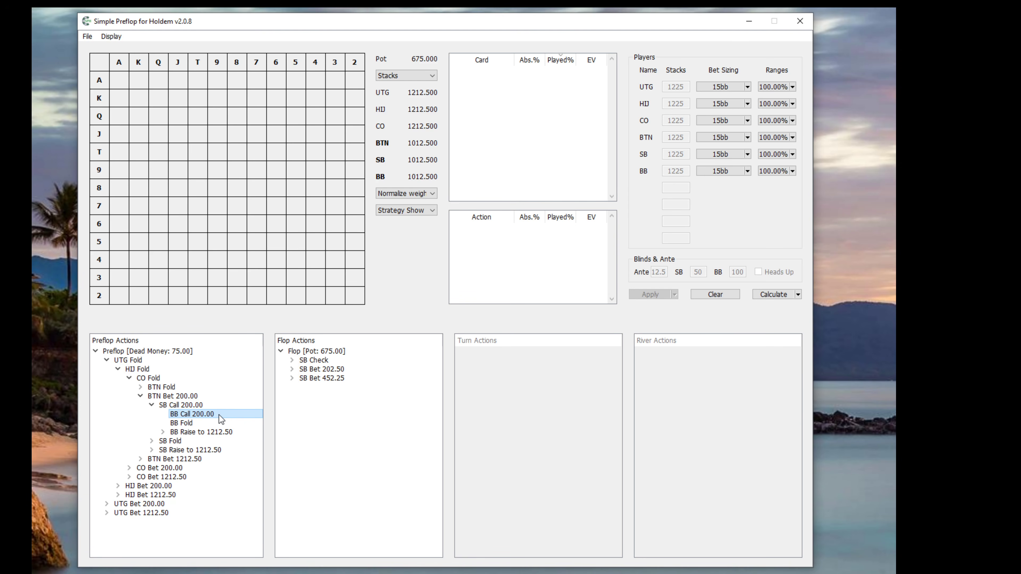
{"action": "right_click", "coordinate": [219, 416]}
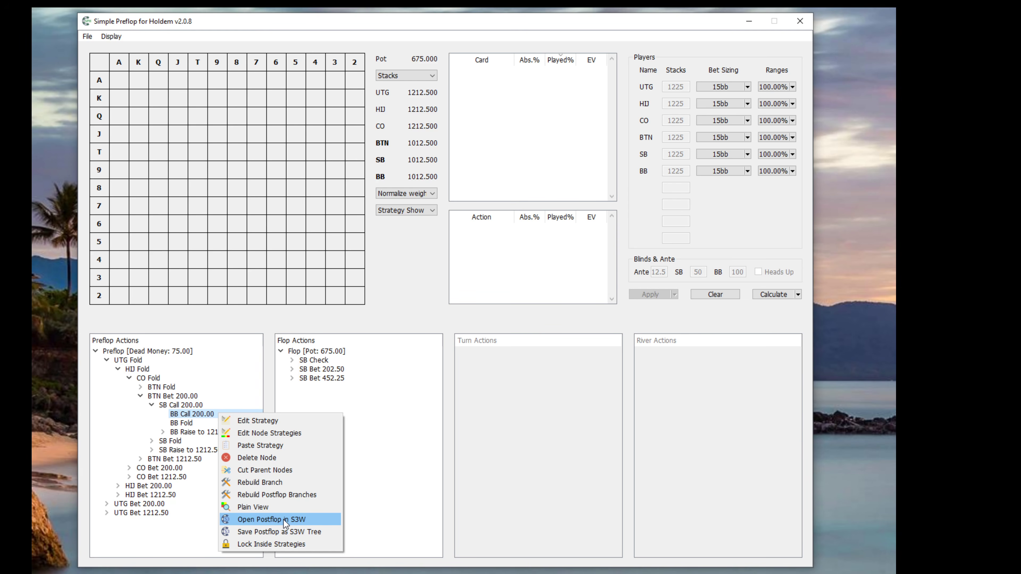
- Collapse the BTN Bet 200.00 branch and view the flop actions for BB Check under BTN Fold and SB Call 100.00
{"action": "left_click", "coordinate": [151, 405]}
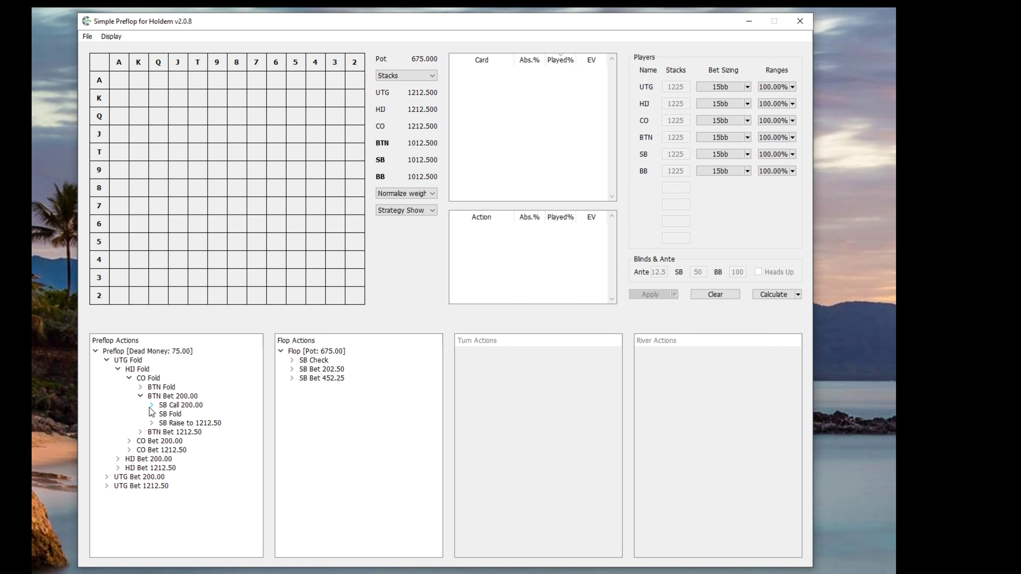
{"action": "left_click", "coordinate": [150, 414]}
{"action": "left_click", "coordinate": [141, 396]}
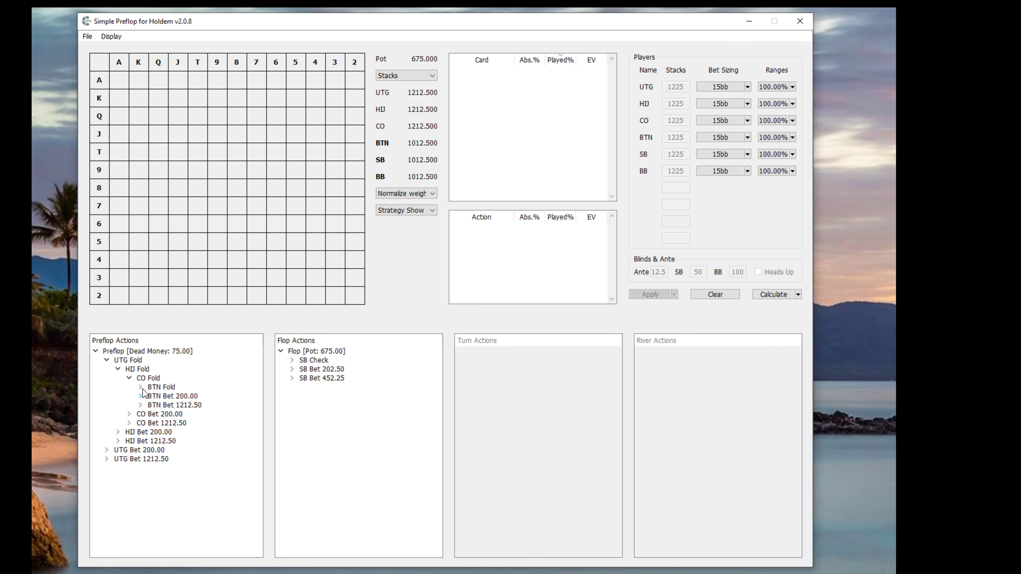
{"action": "left_click", "coordinate": [142, 389]}
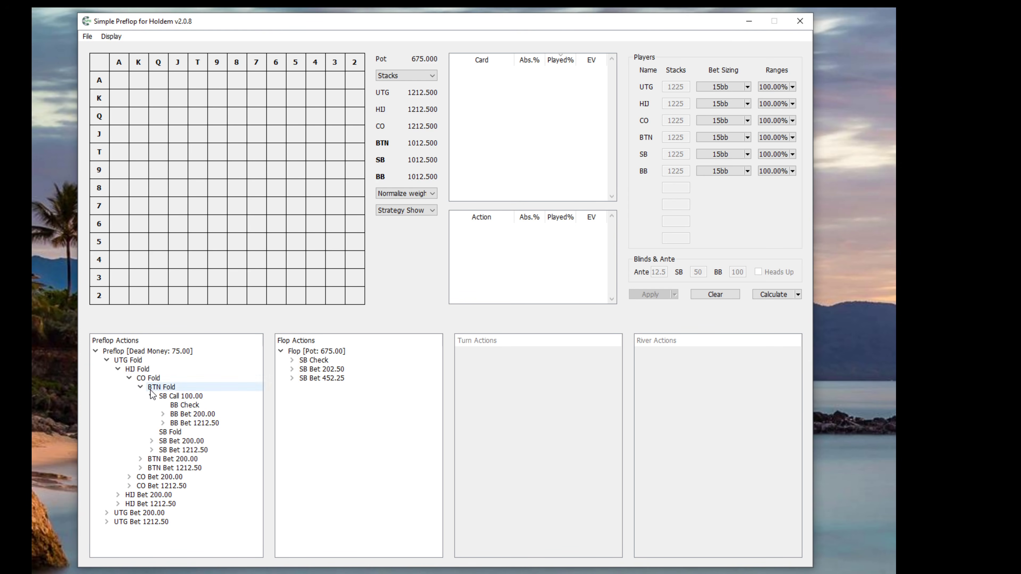
{"action": "left_click", "coordinate": [182, 405]}
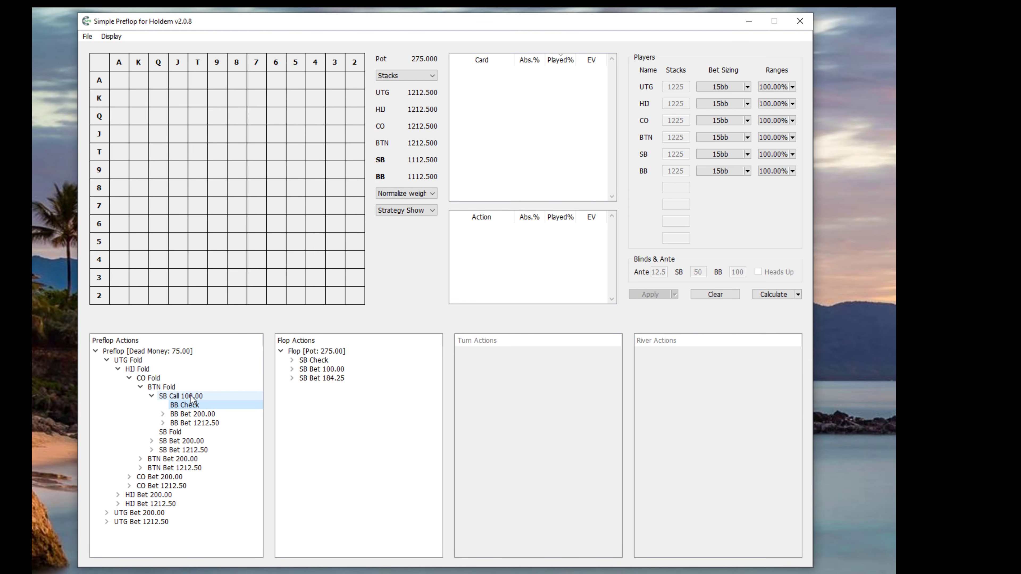
{"action": "left_click", "coordinate": [190, 395]}
{"action": "left_click", "coordinate": [201, 405]}
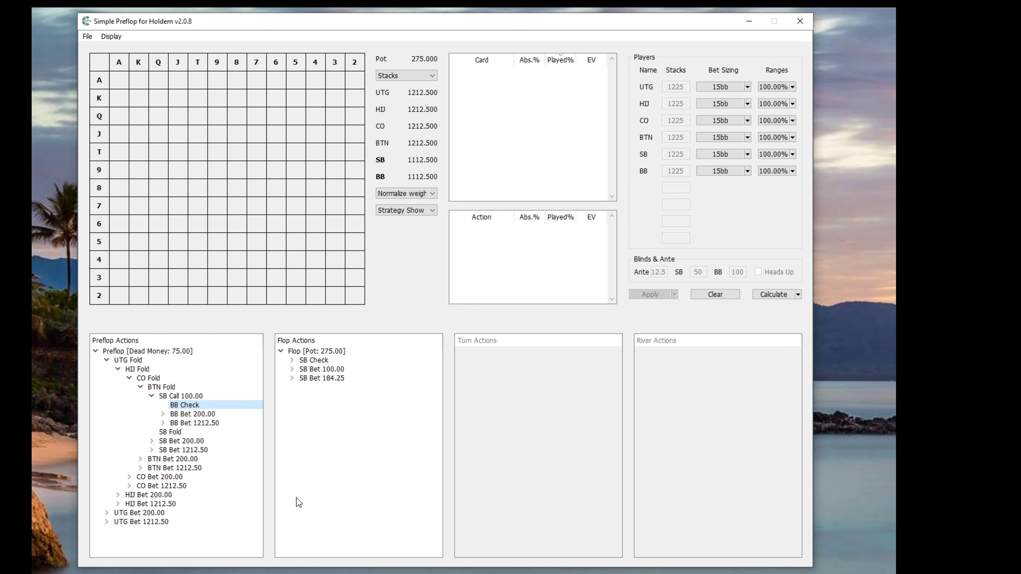
- Examine the flop branches SB Check and SB Bet 100.00, and select BB Call 100.00 to show the turn actions
{"action": "left_click", "coordinate": [292, 360]}
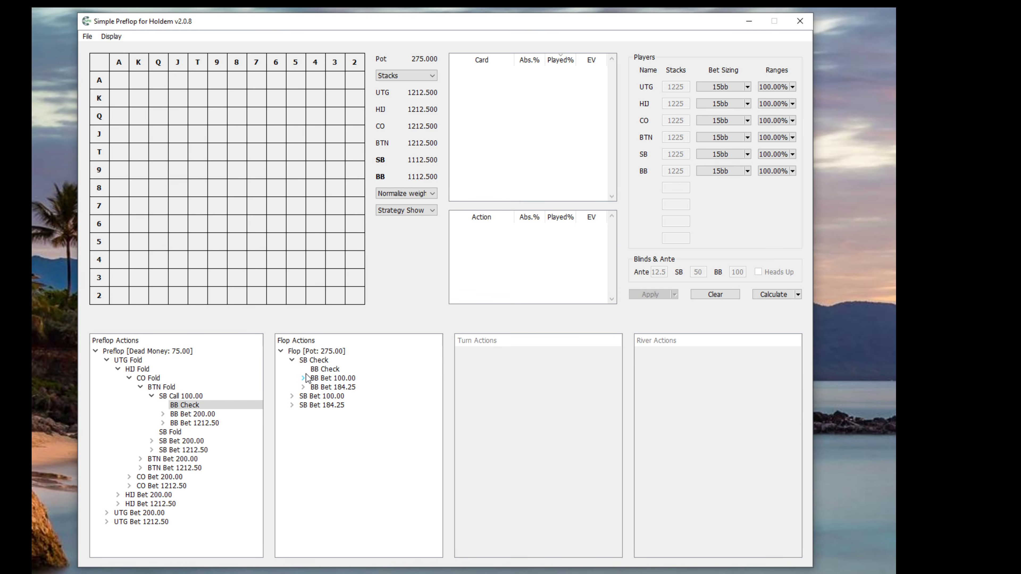
{"action": "left_click", "coordinate": [292, 360]}
{"action": "left_click", "coordinate": [293, 369]}
{"action": "left_click", "coordinate": [351, 377]}
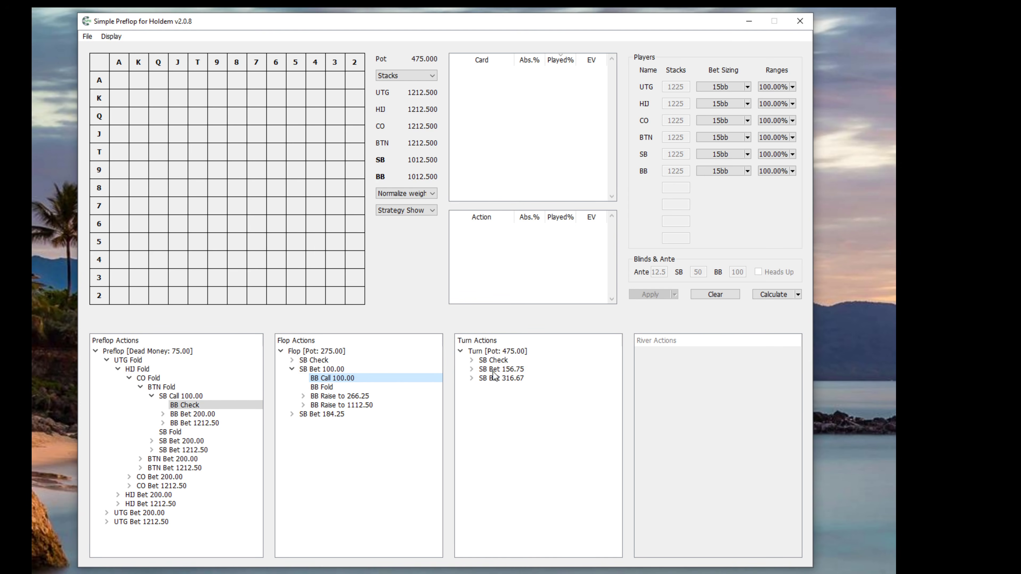
- Select BB Check after SB Check on the turn and examine the river's SB Bet 316.67 branch
{"action": "left_click", "coordinate": [471, 360]}
{"action": "left_click", "coordinate": [505, 369]}
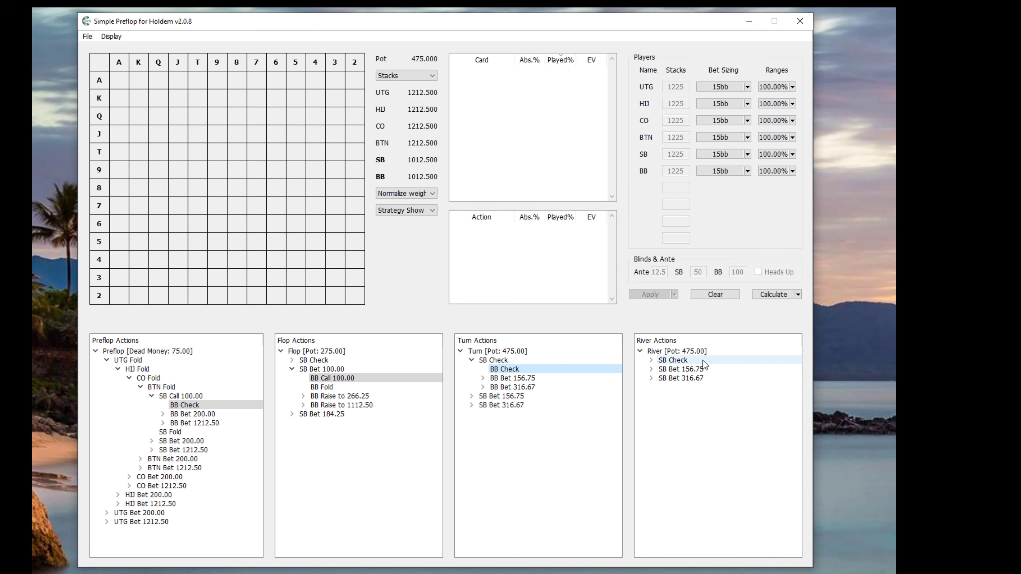
{"action": "left_click", "coordinate": [651, 378]}
{"action": "left_click", "coordinate": [651, 378]}
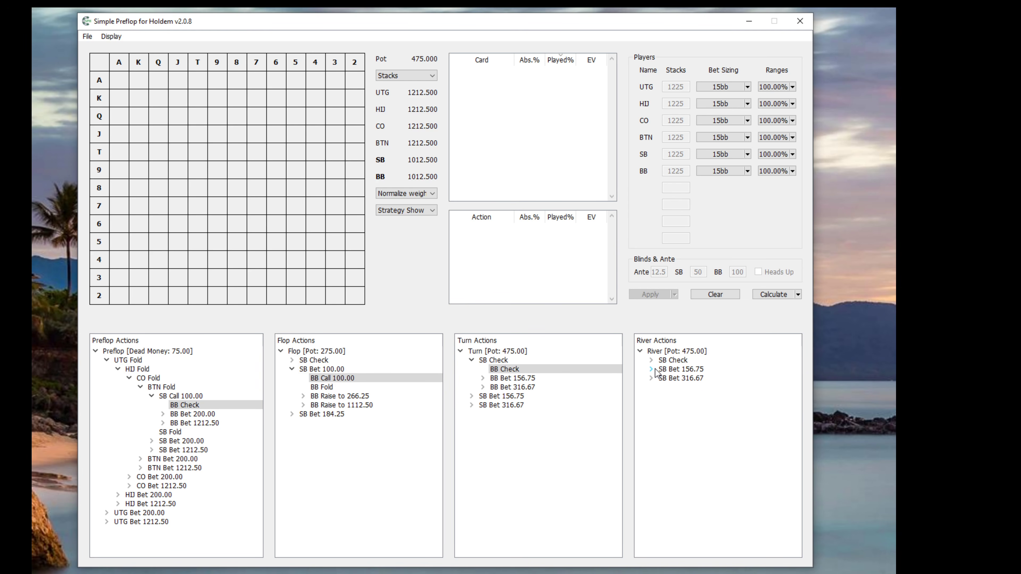
- Add an SB Bet 500.00 node directly under the flop root with pot 275.00
{"action": "left_click", "coordinate": [291, 369]}
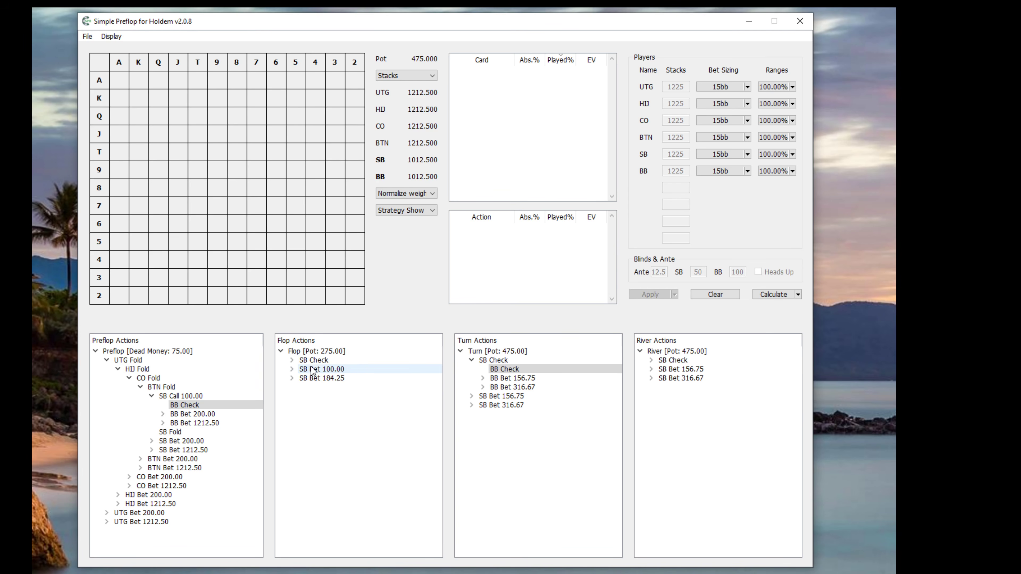
{"action": "right_click", "coordinate": [323, 349]}
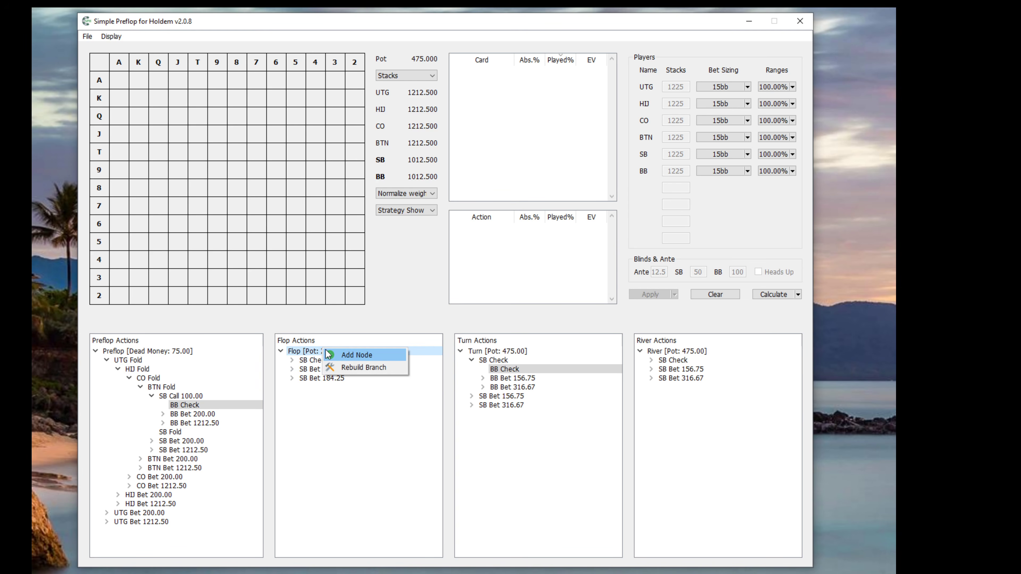
{"action": "left_click", "coordinate": [356, 354]}
{"action": "double_click", "coordinate": [489, 288]}
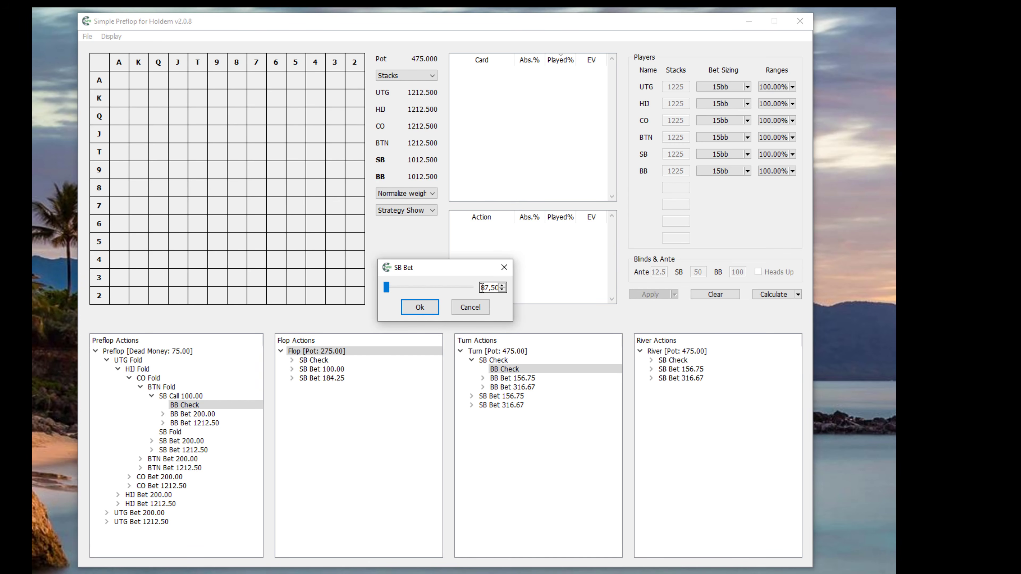
{"action": "type", "text": "500"}
{"action": "key", "text": "Return"}
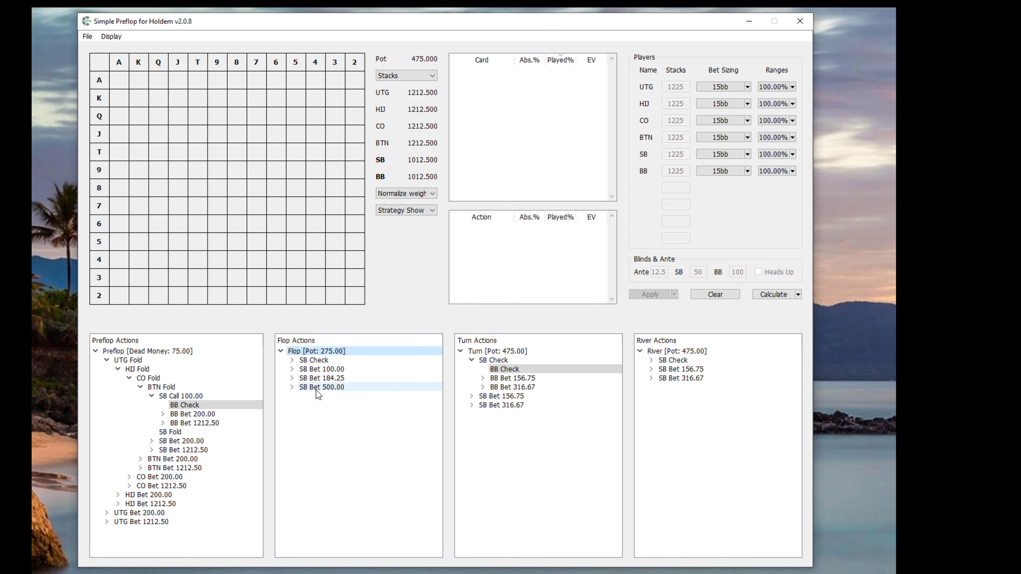
- Add an SB all-in bet of 1112.50 as another node under the flop root
{"action": "right_click", "coordinate": [327, 351]}
{"action": "left_click", "coordinate": [349, 359]}
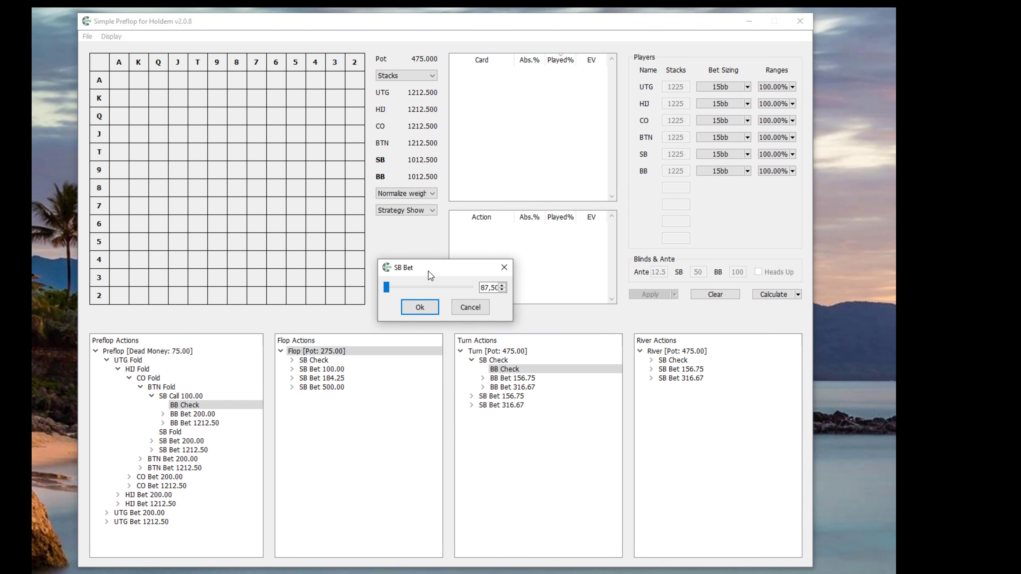
{"action": "left_click_drag", "start_coordinate": [429, 271], "coordinate": [411, 394]}
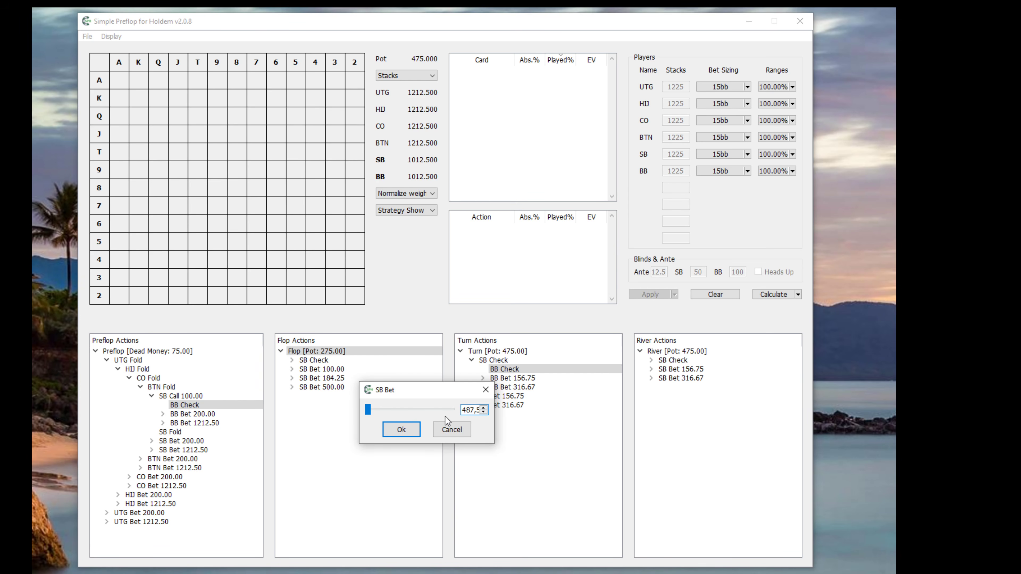
{"action": "left_click_drag", "start_coordinate": [369, 409], "coordinate": [418, 410]}
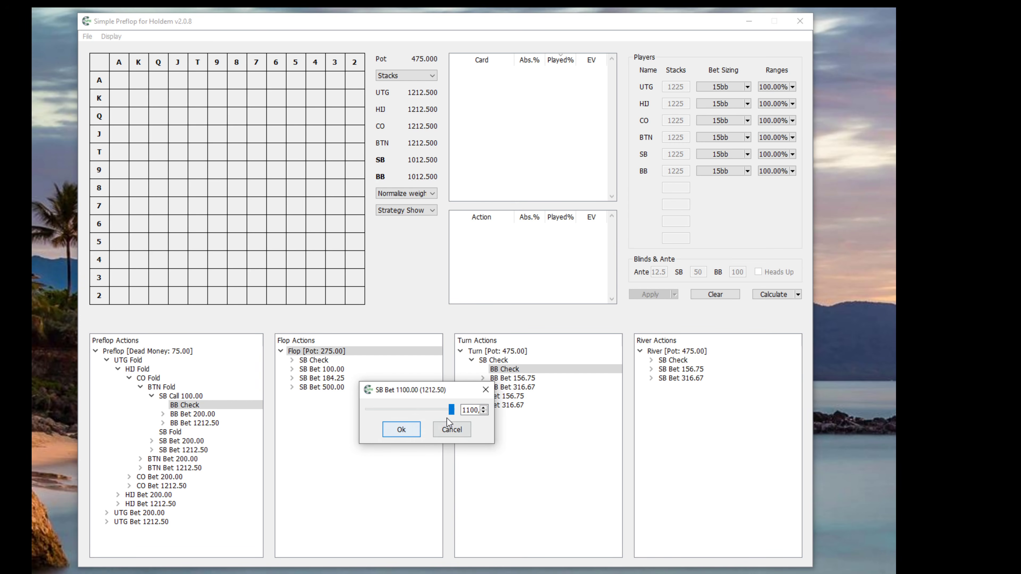
{"action": "left_click", "coordinate": [453, 410]}
{"action": "left_click", "coordinate": [404, 426]}
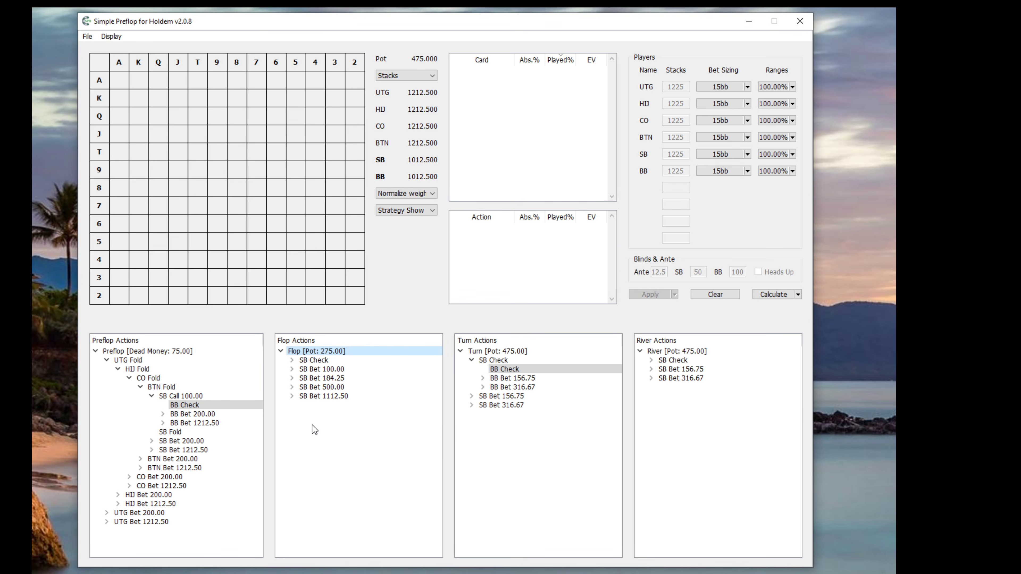
- Examine the responses under the flop's SB Bet 1112.50, selecting BB Call 1112.50 to show its turn actions
{"action": "left_click", "coordinate": [291, 396]}
{"action": "left_click", "coordinate": [350, 405]}
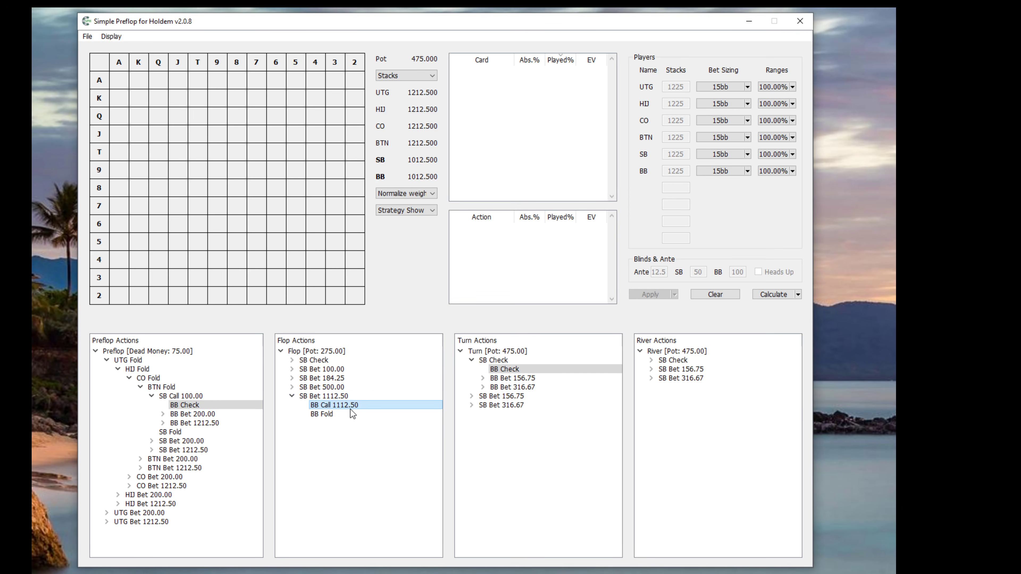
{"action": "left_click", "coordinate": [292, 396]}
- Rebuild the whole flop branch from its root and check the BB actions under SB Check
{"action": "left_click", "coordinate": [342, 352]}
{"action": "right_click", "coordinate": [342, 352]}
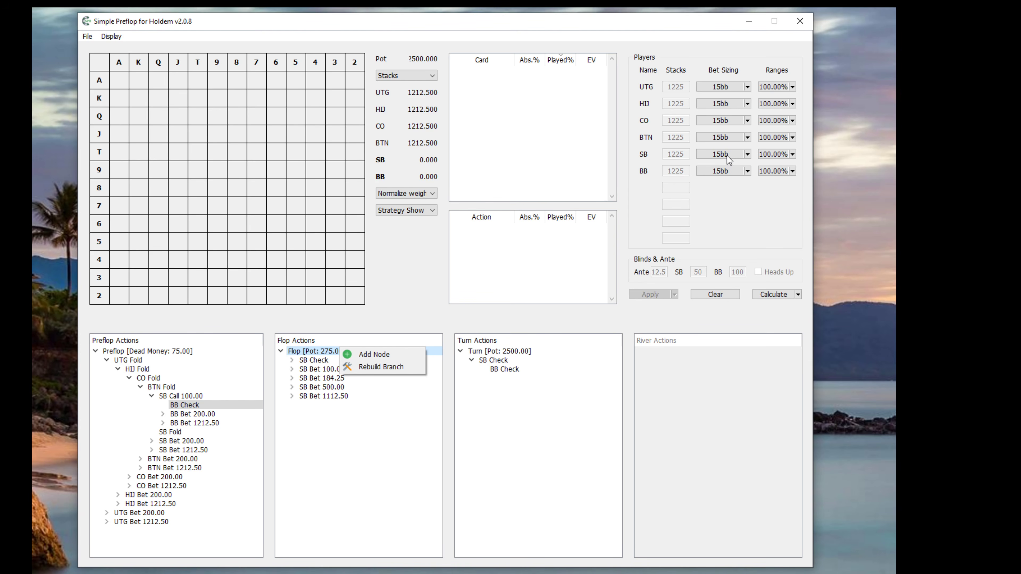
{"action": "left_click", "coordinate": [392, 366]}
{"action": "left_click", "coordinate": [292, 360]}
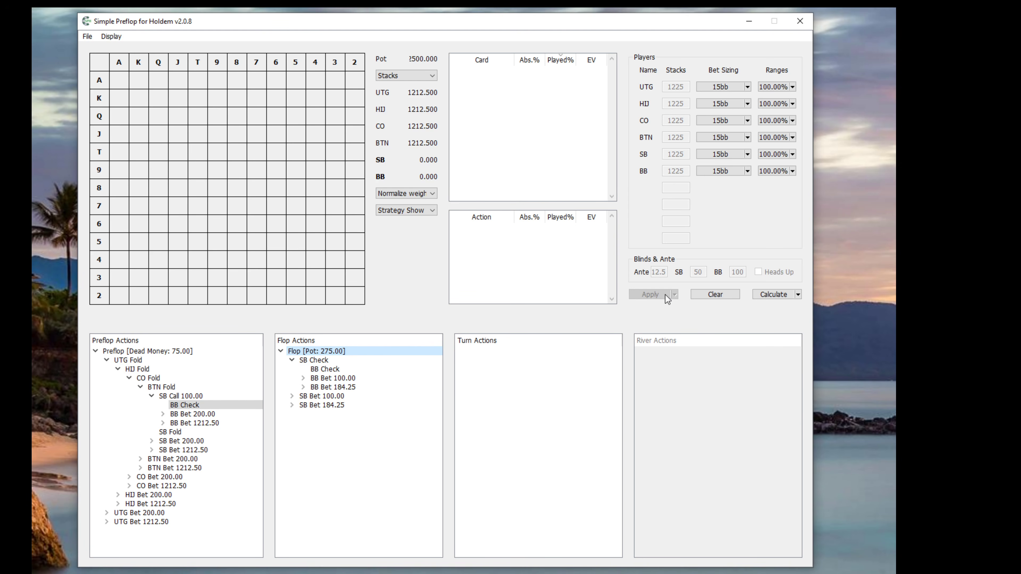
{"action": "left_click", "coordinate": [292, 360]}
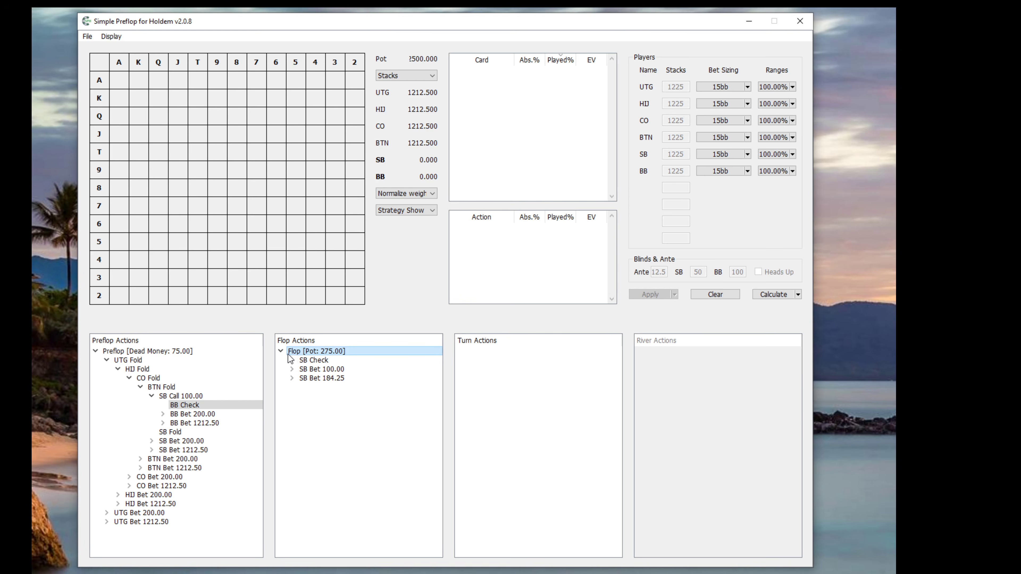
- Set the bet sizing of both SB and BB to the 4bet-pot preset my size(4bp)x(20)
{"action": "left_click", "coordinate": [747, 154]}
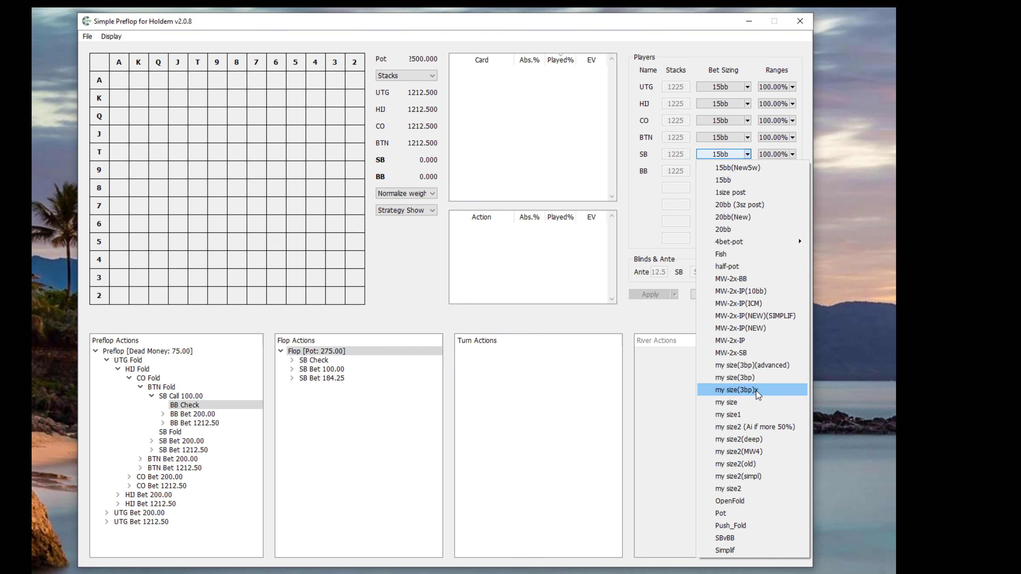
{"action": "mouse_move", "coordinate": [787, 243]}
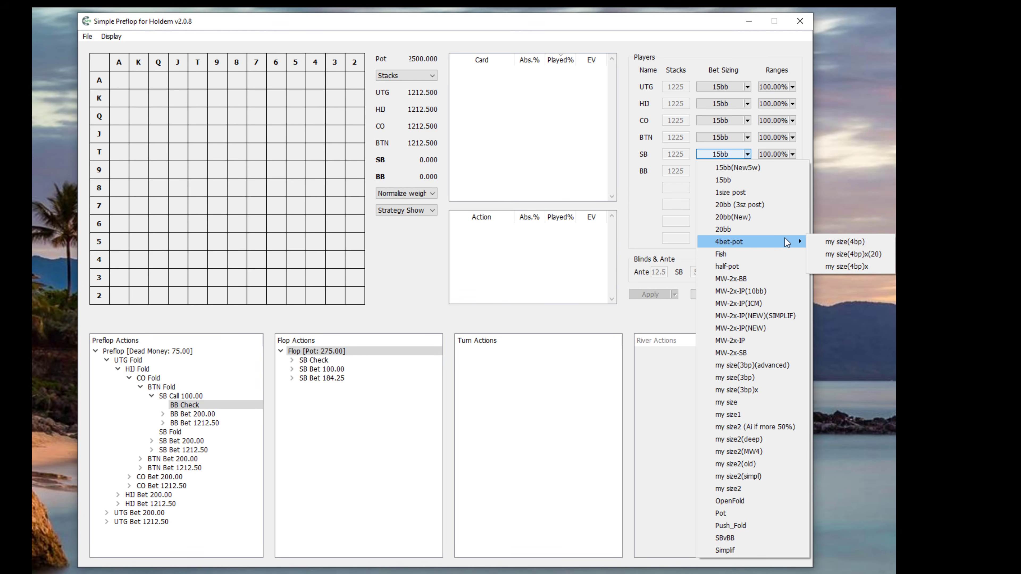
{"action": "left_click", "coordinate": [857, 254]}
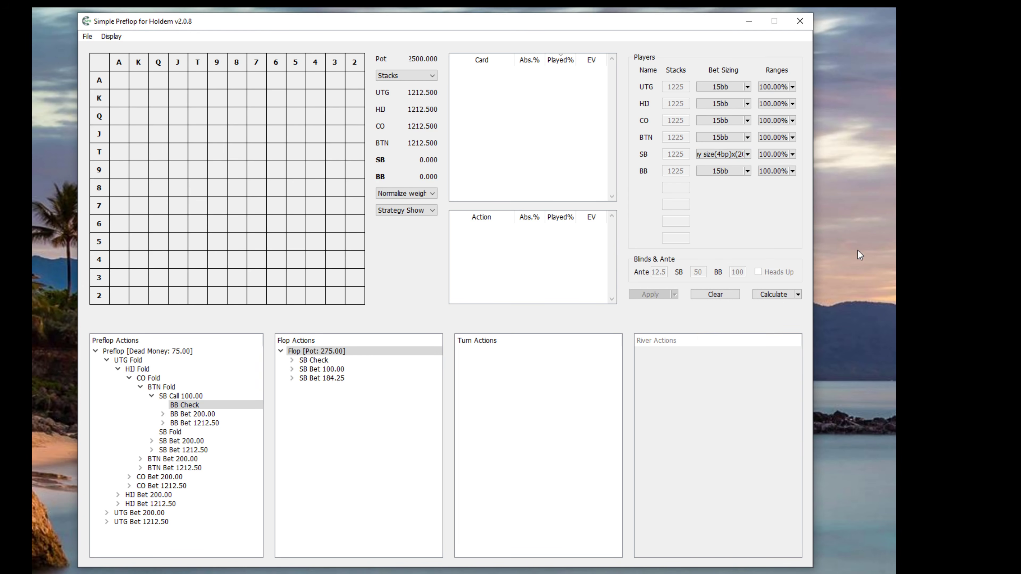
{"action": "left_click", "coordinate": [747, 171]}
{"action": "mouse_move", "coordinate": [790, 258]}
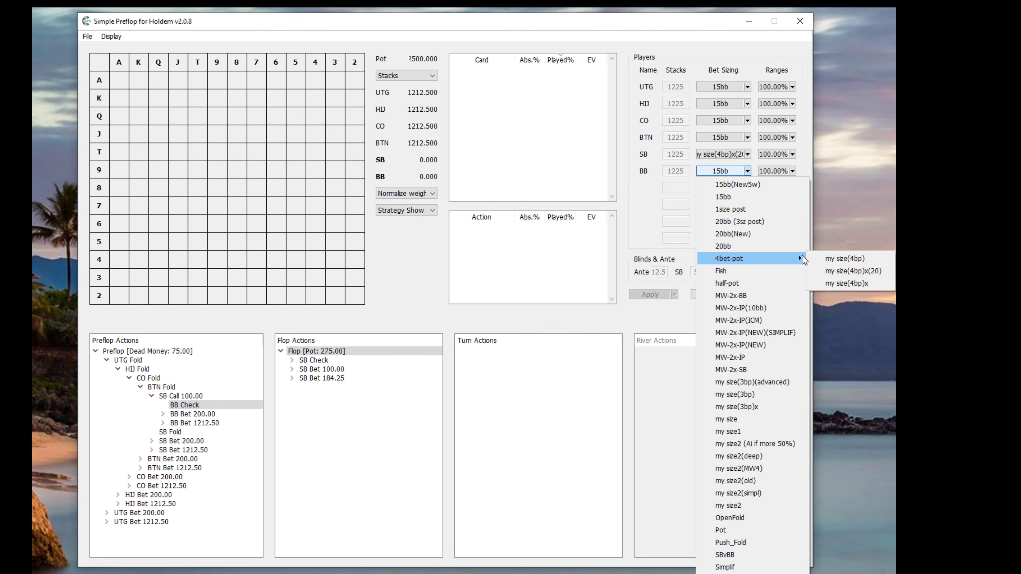
{"action": "left_click", "coordinate": [864, 270]}
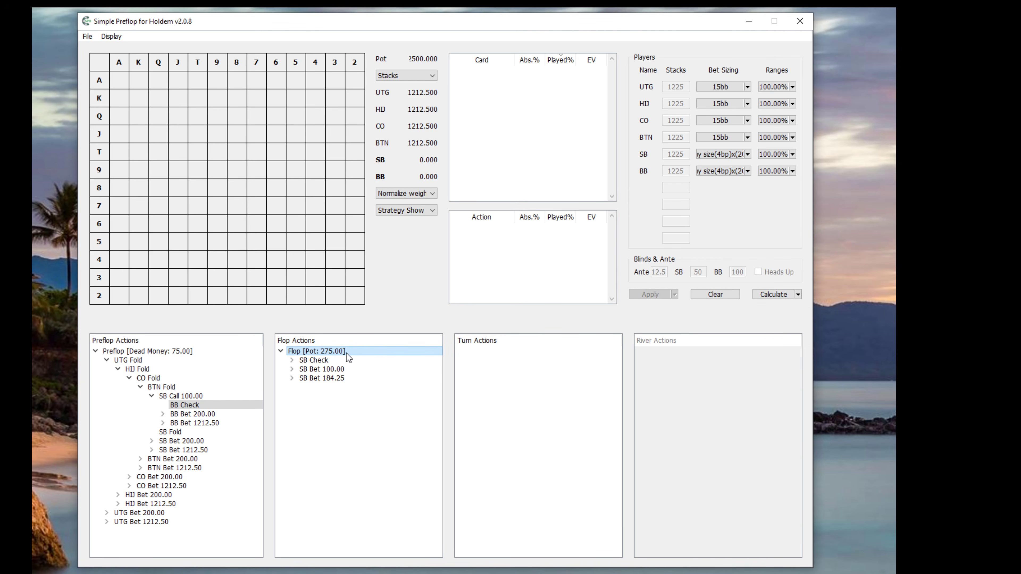
- Rebuild the flop branch with the new sizing and select BB Call 183.33 under SB Bet 183.33 to show the turn actions
{"action": "right_click", "coordinate": [340, 351]}
{"action": "left_click", "coordinate": [379, 369]}
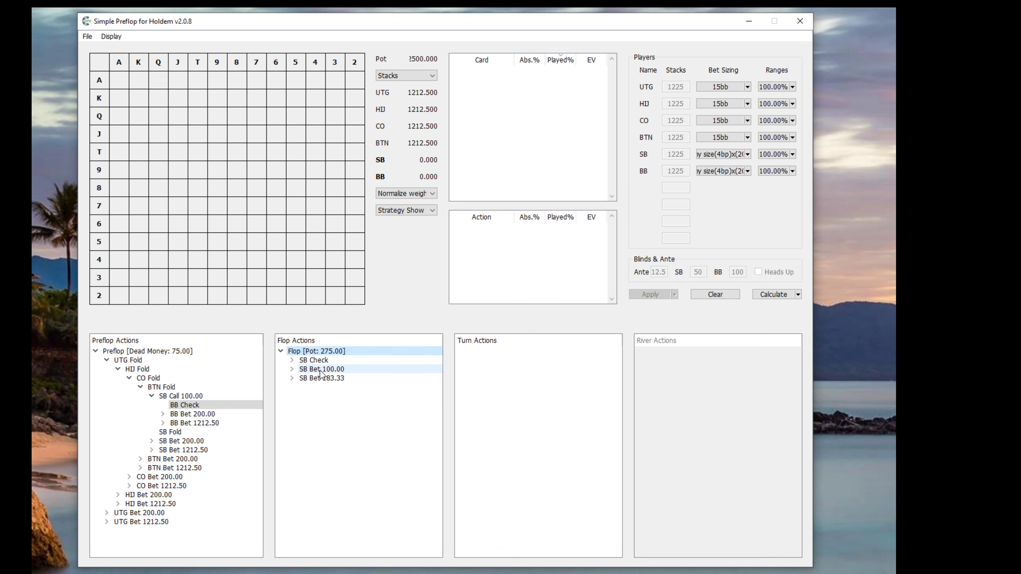
{"action": "left_click", "coordinate": [293, 378]}
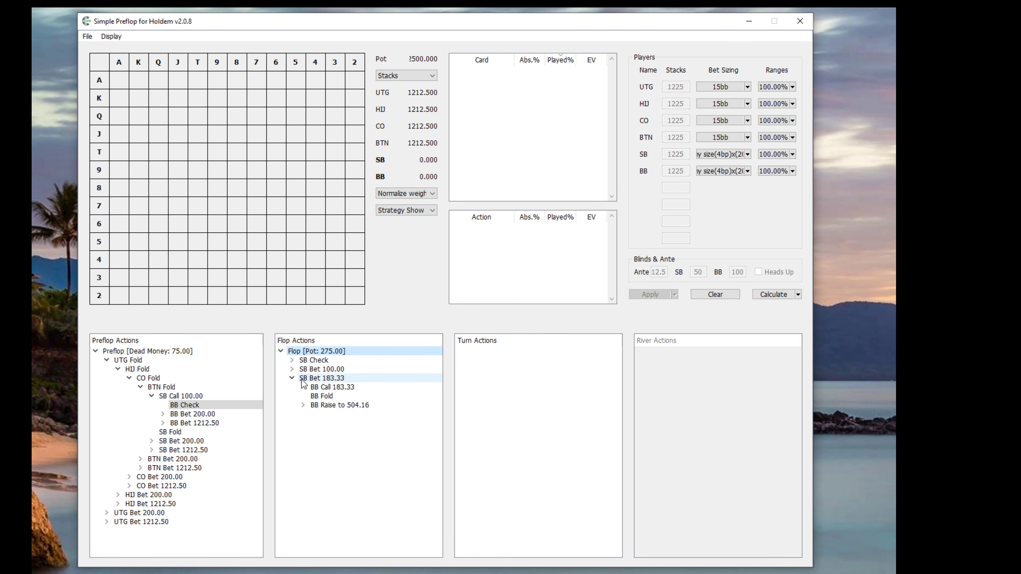
{"action": "left_click", "coordinate": [349, 387]}
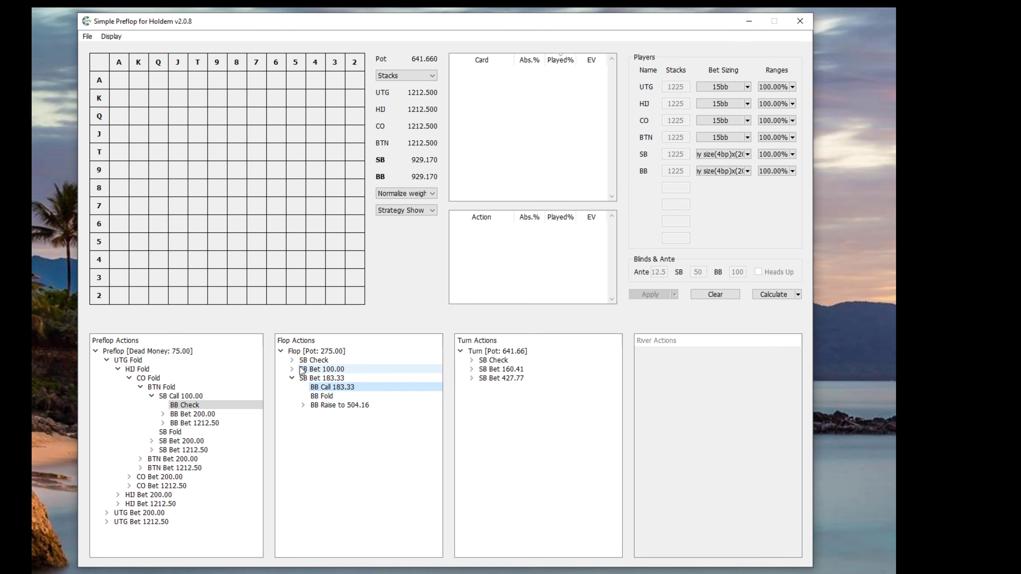
{"action": "left_click", "coordinate": [292, 378]}
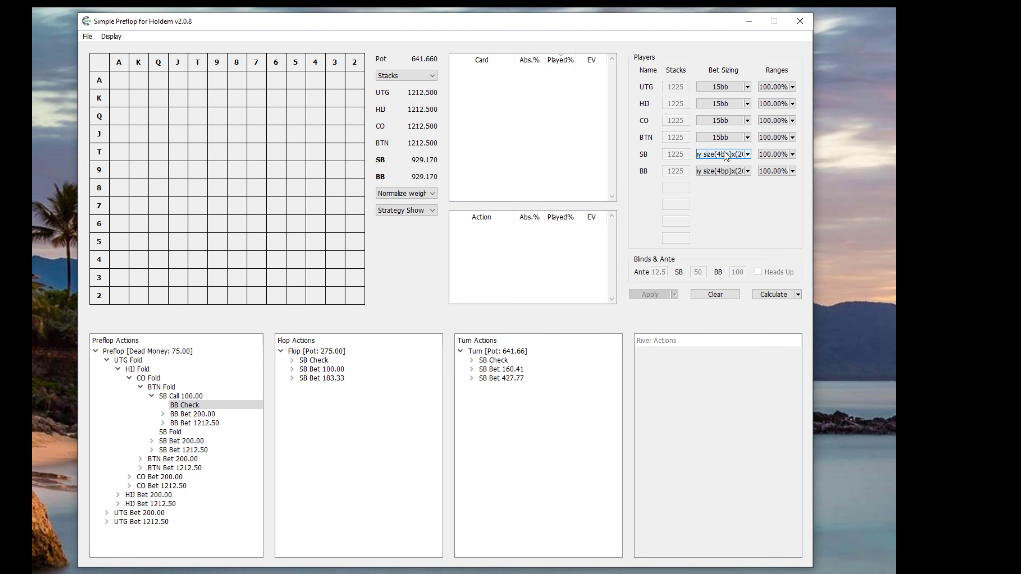
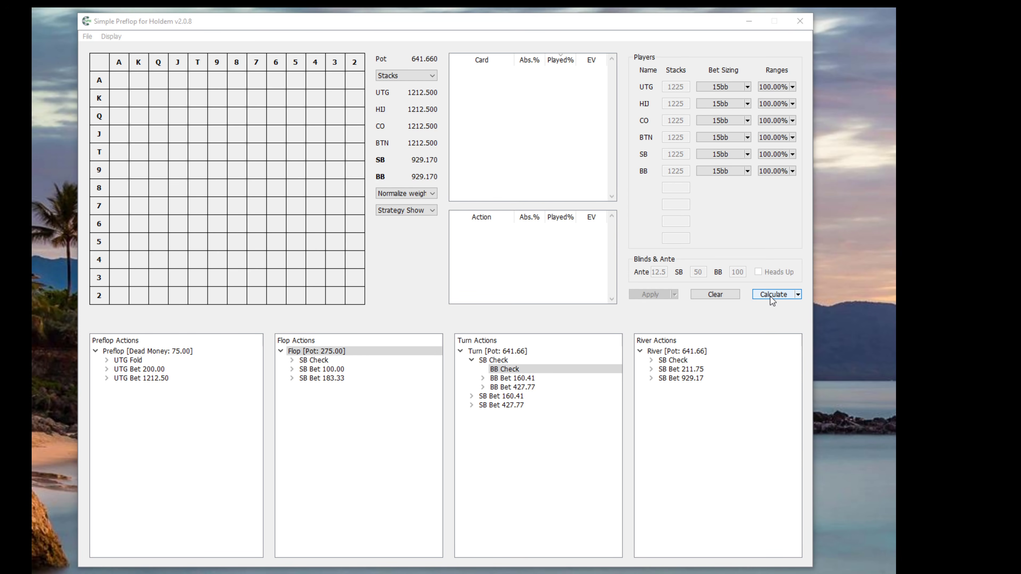
- Open the calculation settings and view the texture options for the flop
{"action": "left_click", "coordinate": [769, 296]}
{"action": "left_click_drag", "start_coordinate": [845, 319], "coordinate": [422, 223]}
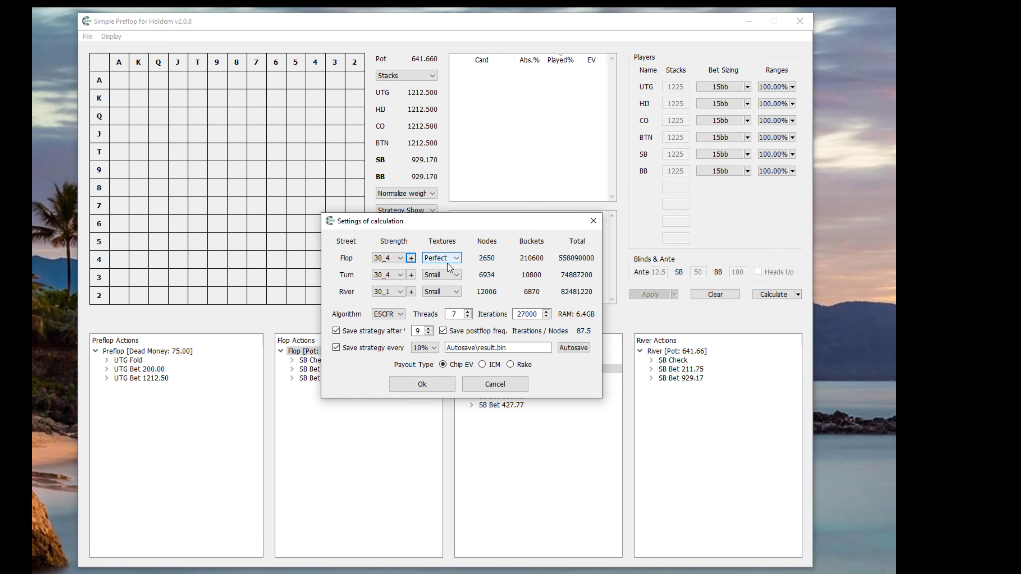
{"action": "left_click", "coordinate": [455, 259]}
{"action": "left_click", "coordinate": [457, 260]}
- Set the turn and river textures to Large in the calculation settings
{"action": "left_click", "coordinate": [453, 277]}
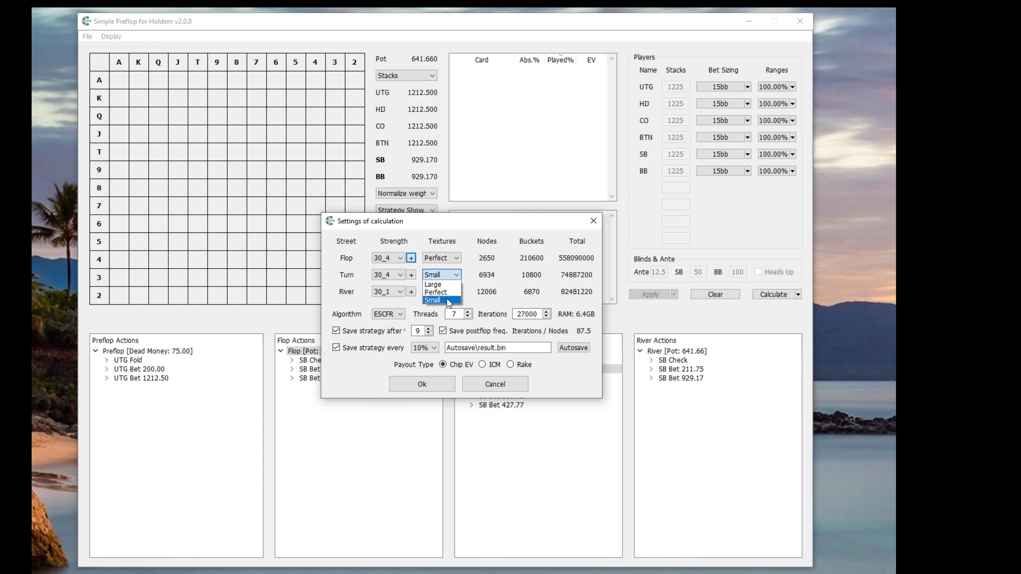
{"action": "left_click", "coordinate": [438, 284]}
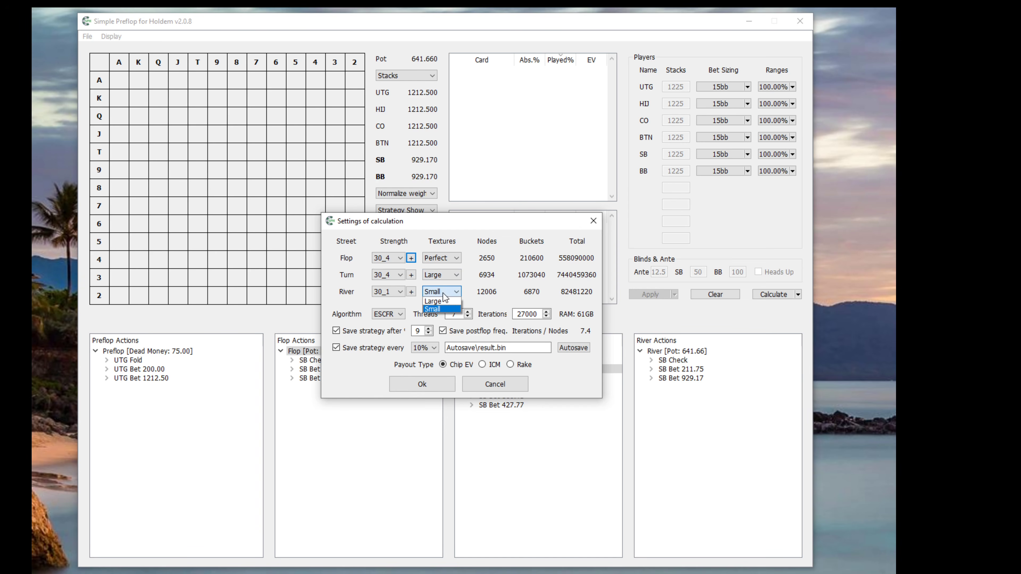
{"action": "left_click", "coordinate": [444, 292]}
{"action": "left_click", "coordinate": [441, 302]}
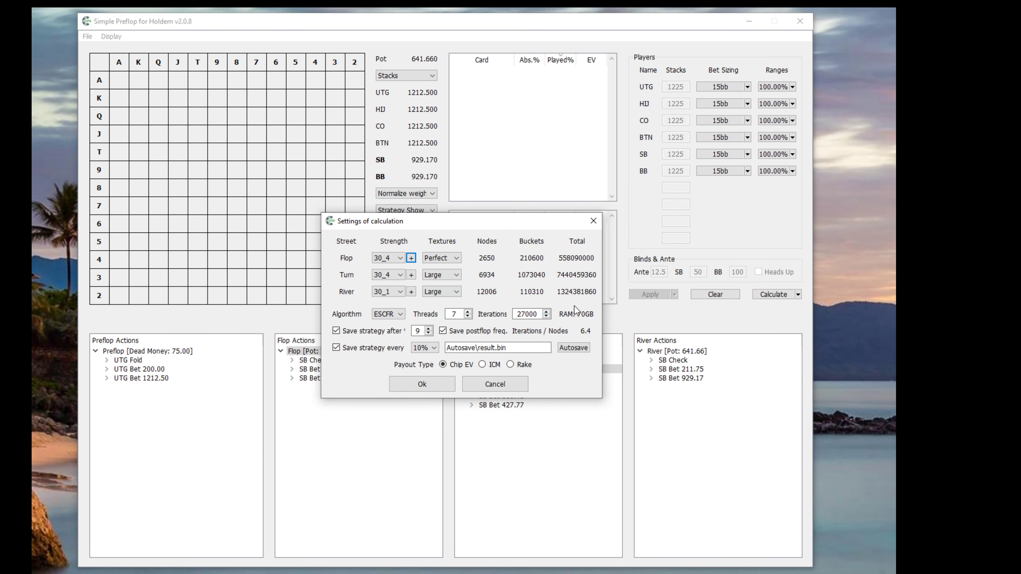
- Return the turn and river textures to Small, trying Large for the turn once more before restoring Small
{"action": "left_click", "coordinate": [449, 274]}
{"action": "left_click", "coordinate": [439, 299]}
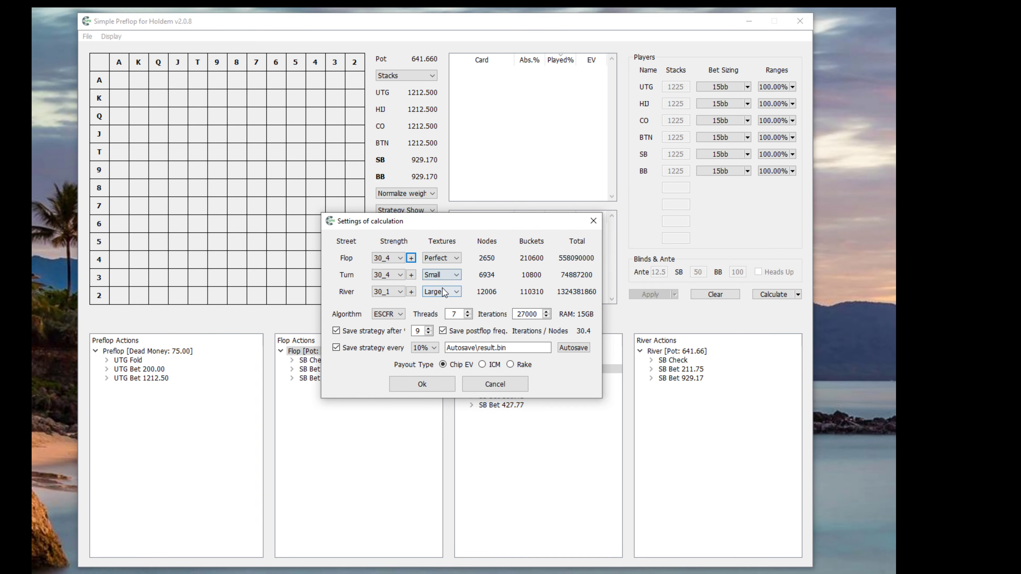
{"action": "left_click", "coordinate": [436, 310]}
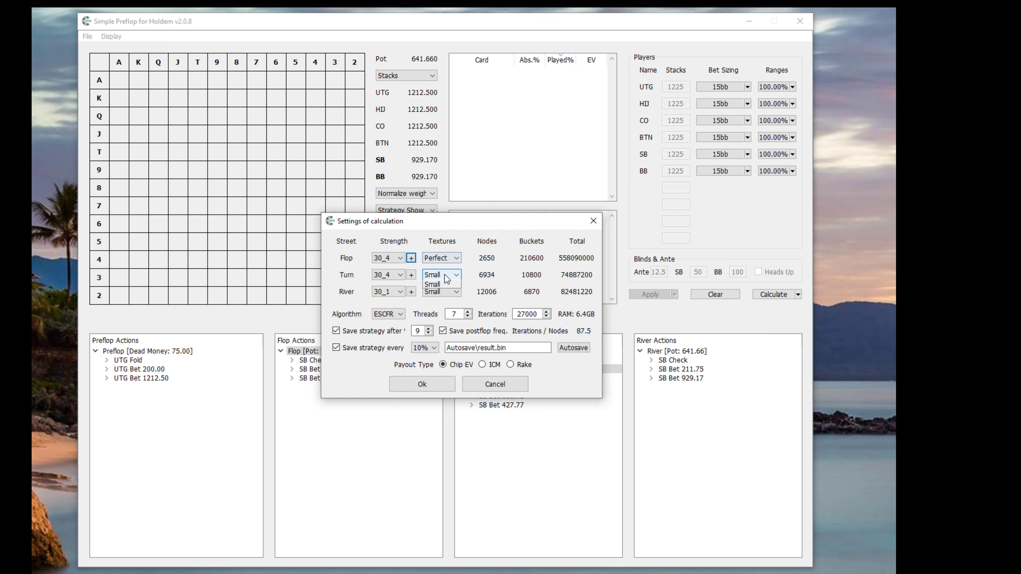
{"action": "left_click", "coordinate": [443, 287]}
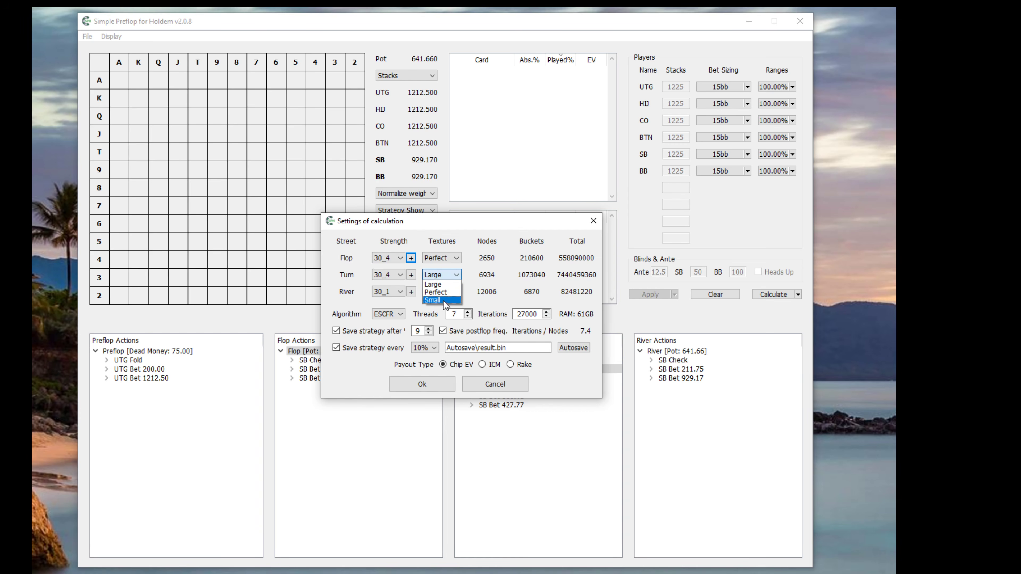
{"action": "left_click", "coordinate": [437, 299]}
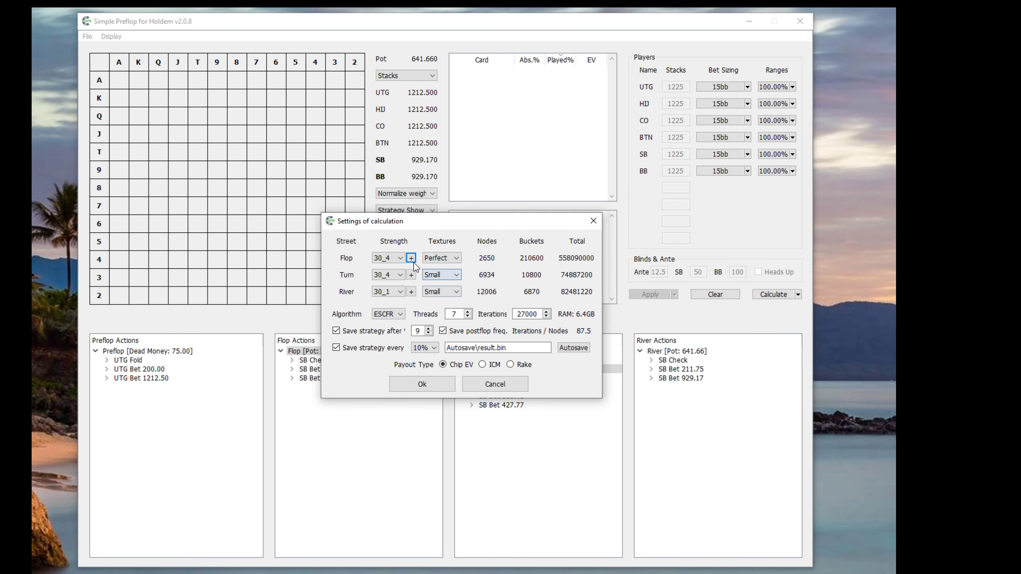
- Set the strength abstraction to 1000 for the flop and 5000 for both the turn and the river
{"action": "left_click", "coordinate": [395, 261]}
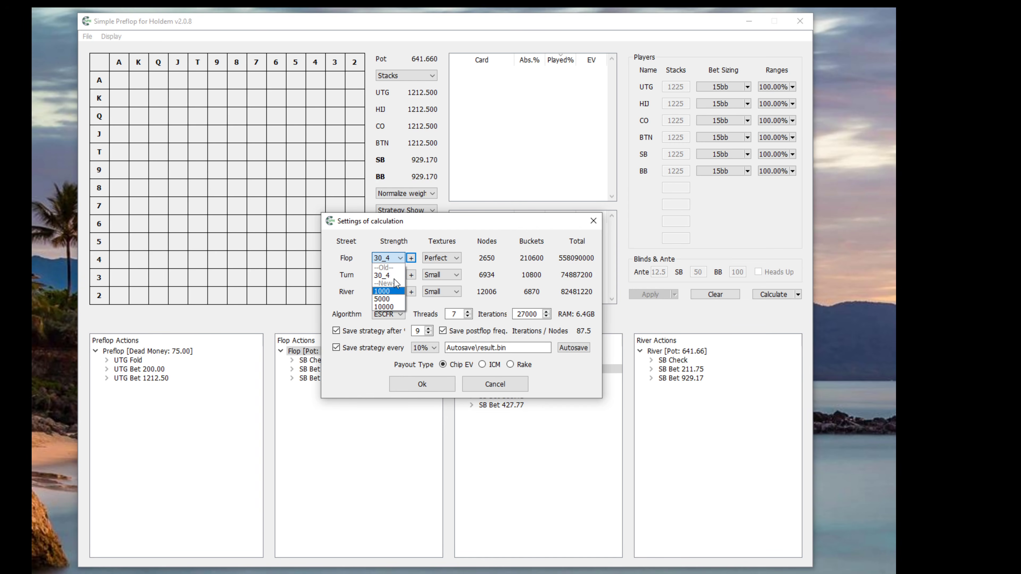
{"action": "left_click", "coordinate": [386, 291]}
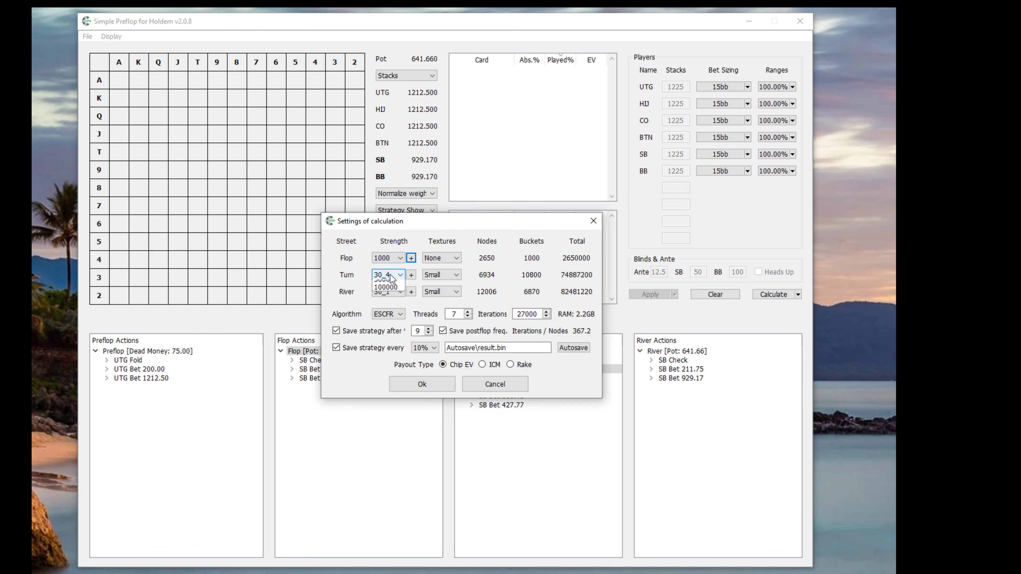
{"action": "left_click", "coordinate": [390, 274]}
{"action": "left_click", "coordinate": [394, 308]}
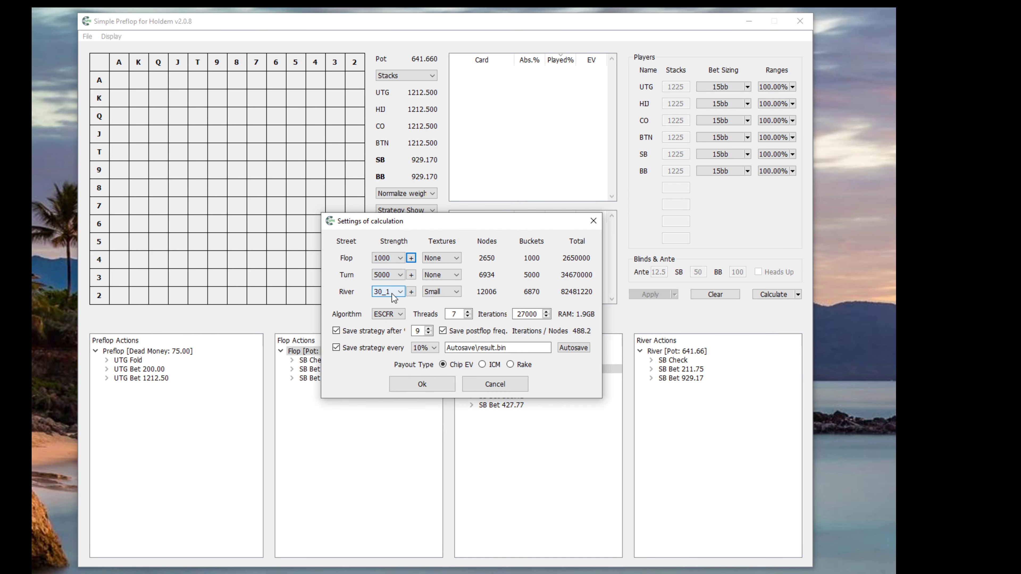
{"action": "left_click", "coordinate": [391, 293]}
{"action": "left_click", "coordinate": [388, 325]}
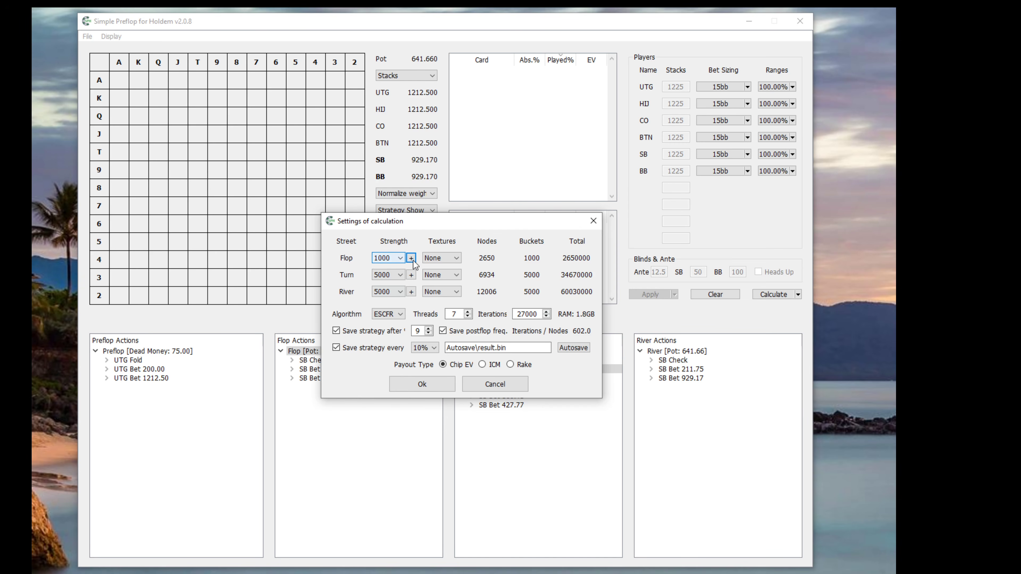
- Set the strength abstraction to 30_4 for the flop and turn and 30_1 for the river
{"action": "left_click", "coordinate": [390, 260]}
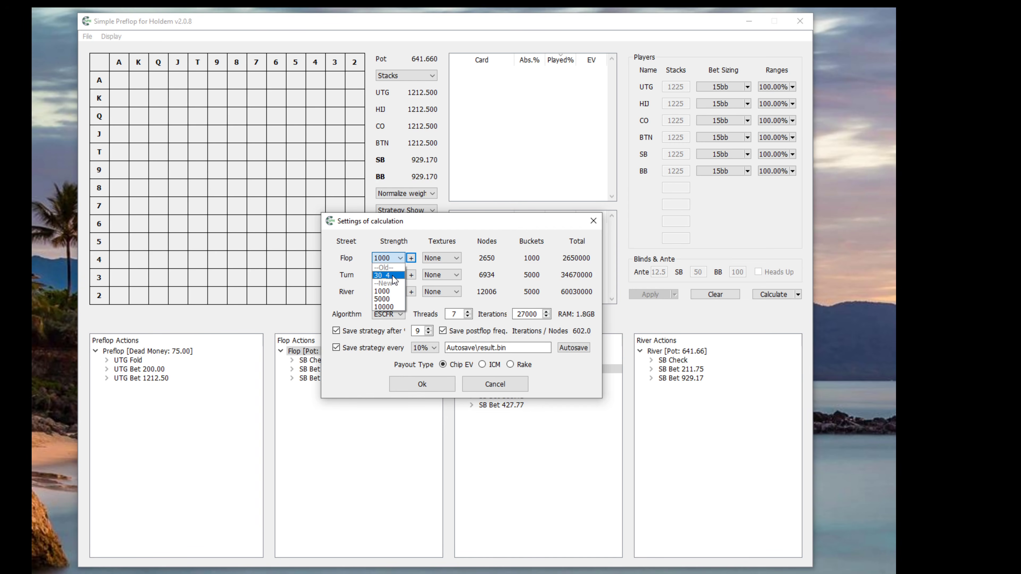
{"action": "left_click", "coordinate": [388, 276]}
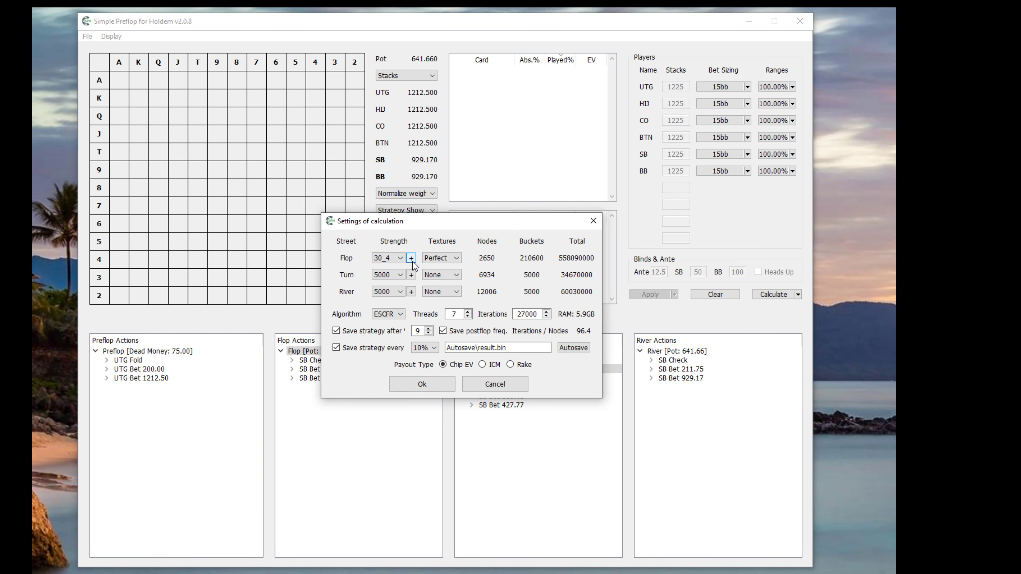
{"action": "left_click", "coordinate": [389, 260]}
{"action": "left_click", "coordinate": [390, 260]}
{"action": "left_click", "coordinate": [389, 257]}
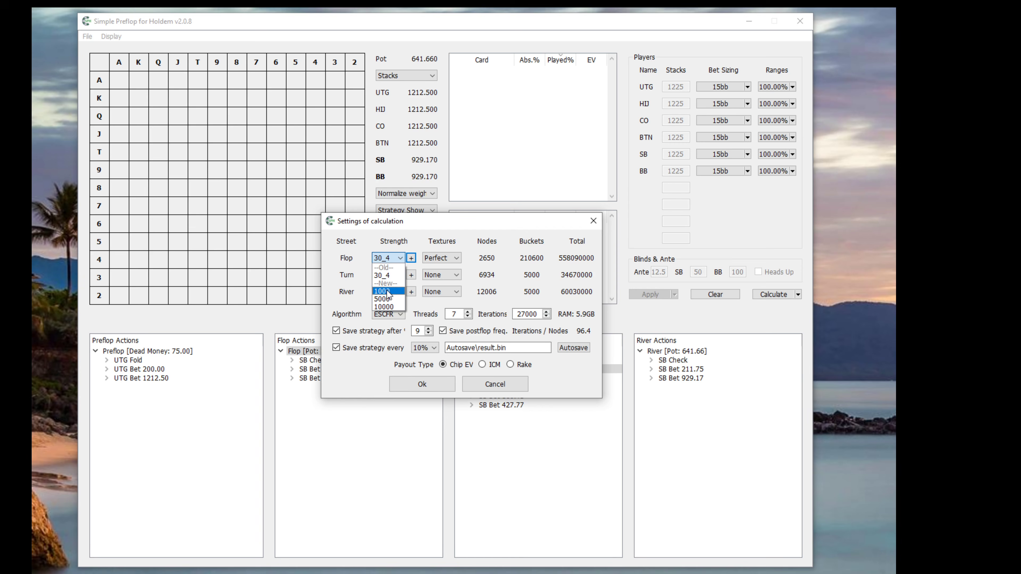
{"action": "left_click", "coordinate": [384, 243]}
{"action": "left_click", "coordinate": [388, 275]}
{"action": "left_click", "coordinate": [388, 292]}
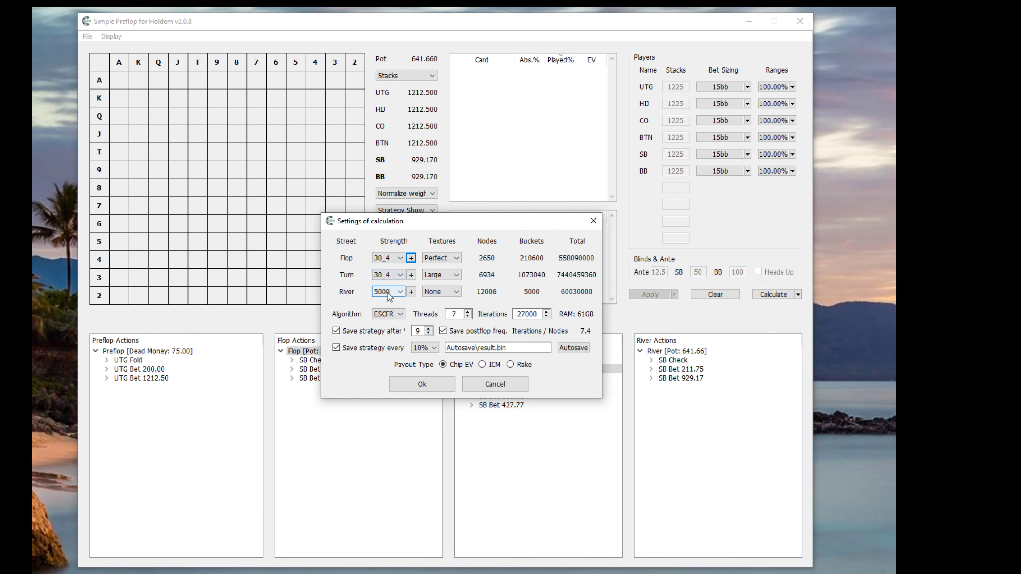
{"action": "left_click", "coordinate": [387, 292]}
{"action": "left_click", "coordinate": [390, 310]}
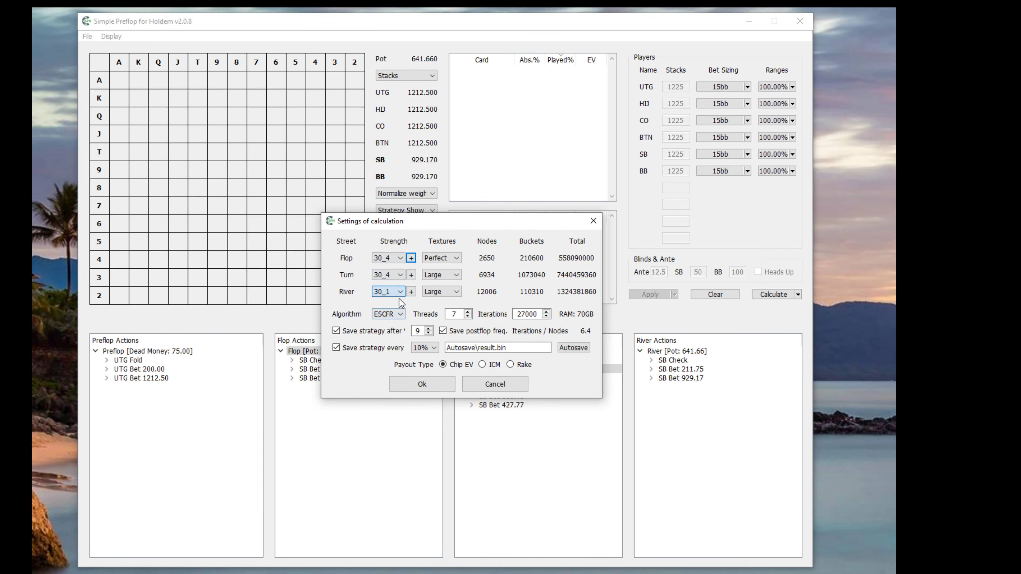
- Open the Add buckets dialog for the flop, choose Download, and view the available bucket sizes
{"action": "left_click", "coordinate": [413, 261]}
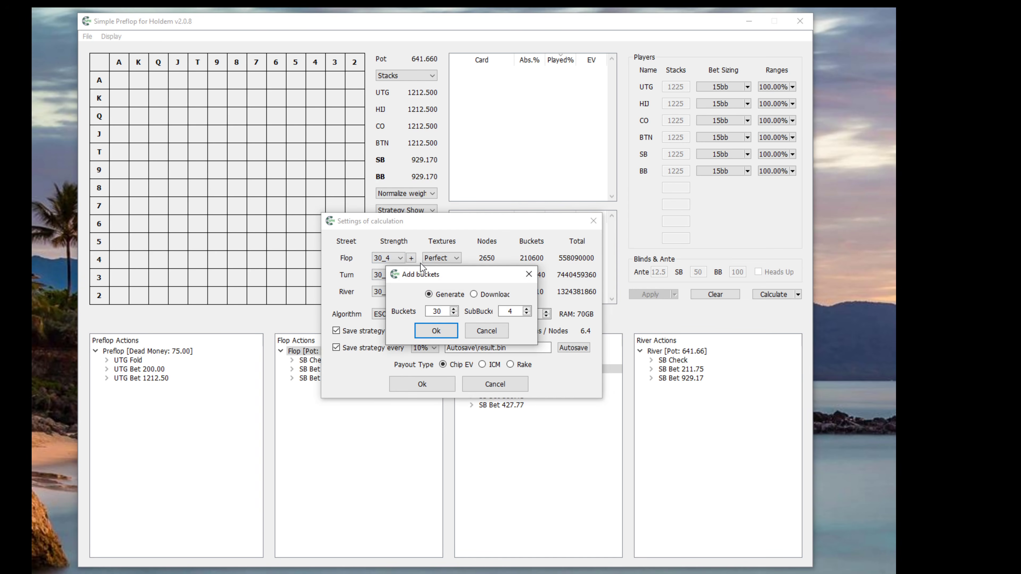
{"action": "left_click_drag", "start_coordinate": [431, 274], "coordinate": [429, 247]}
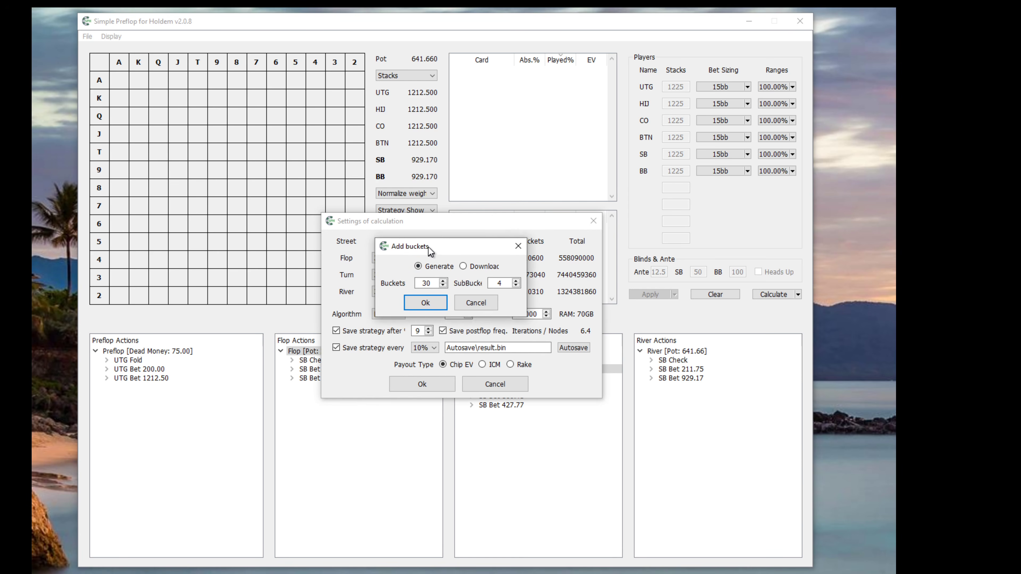
{"action": "left_click", "coordinate": [425, 281]}
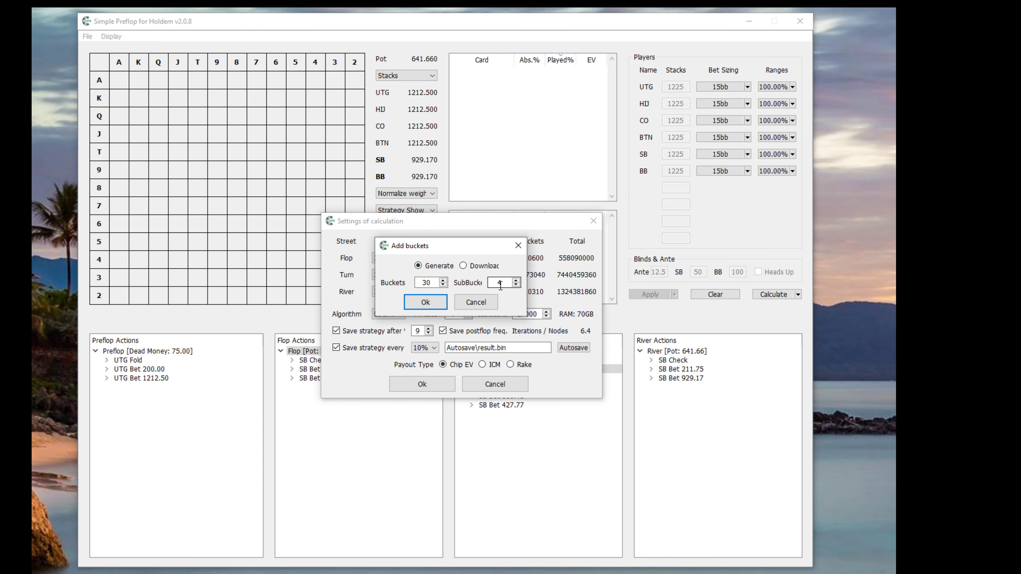
{"action": "left_click", "coordinate": [464, 266]}
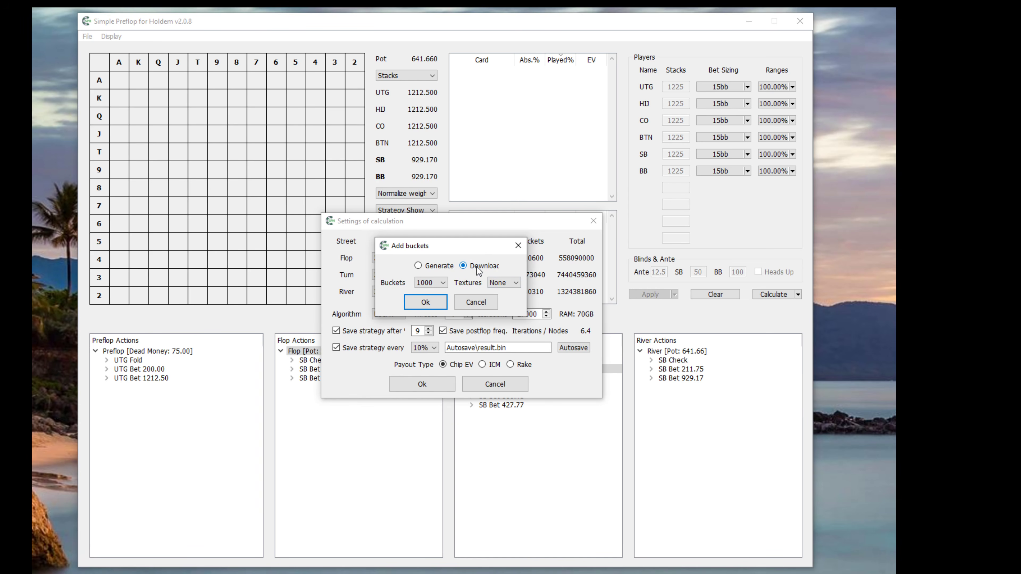
{"action": "left_click", "coordinate": [443, 284]}
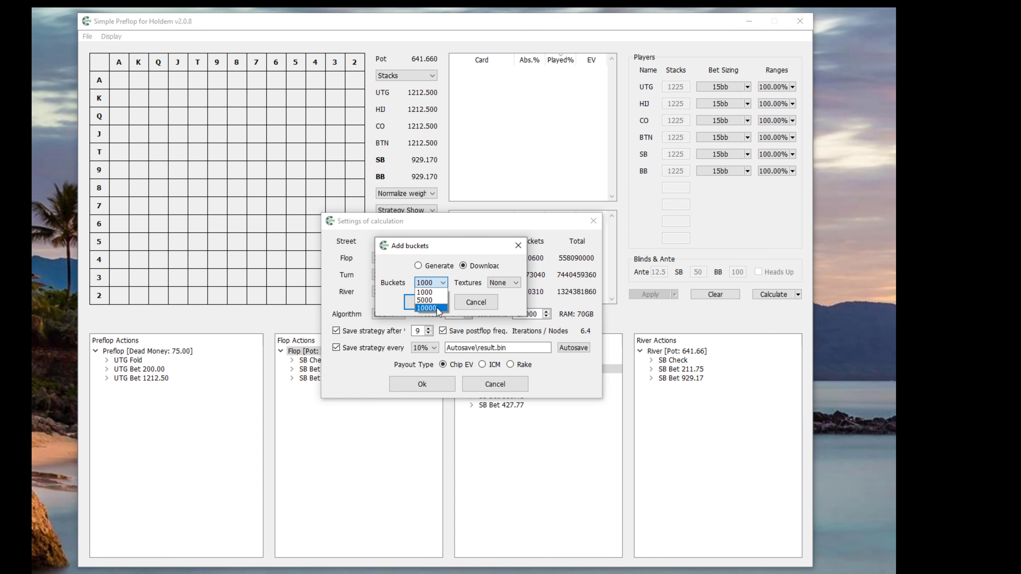
{"action": "left_click", "coordinate": [440, 283]}
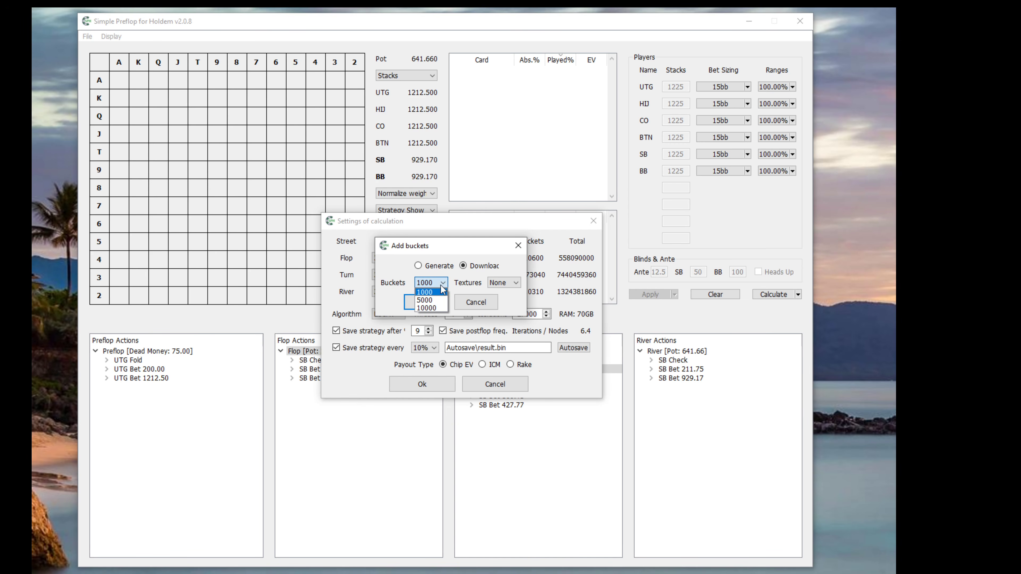
{"action": "left_click", "coordinate": [441, 288]}
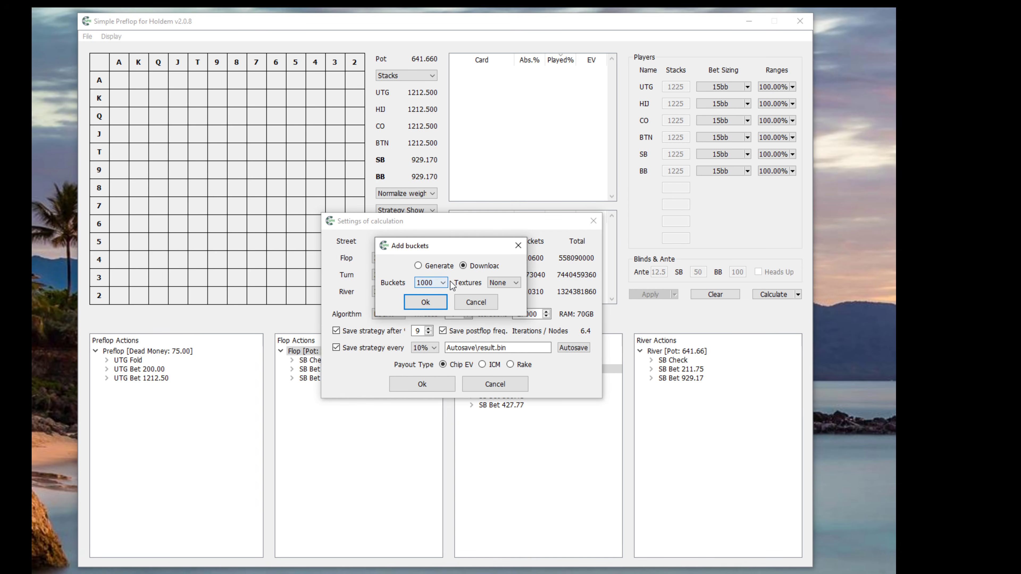
- Examine the texture and bucket size options for downloadable flop buckets, and cancel without adding any
{"action": "left_click", "coordinate": [512, 285]}
{"action": "left_click_drag", "start_coordinate": [410, 250], "coordinate": [458, 250]}
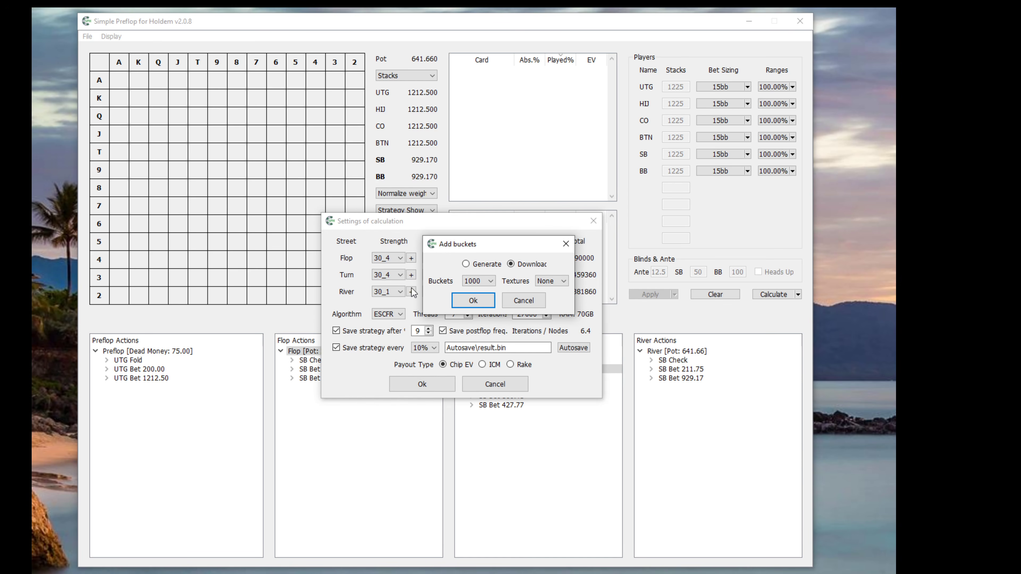
{"action": "left_click", "coordinate": [561, 285]}
{"action": "left_click", "coordinate": [519, 288]}
{"action": "left_click", "coordinate": [488, 282]}
{"action": "left_click", "coordinate": [487, 290]}
{"action": "left_click", "coordinate": [531, 303]}
- View the Download options for adding turn buckets and cancel without adding any
{"action": "left_click", "coordinate": [411, 276]}
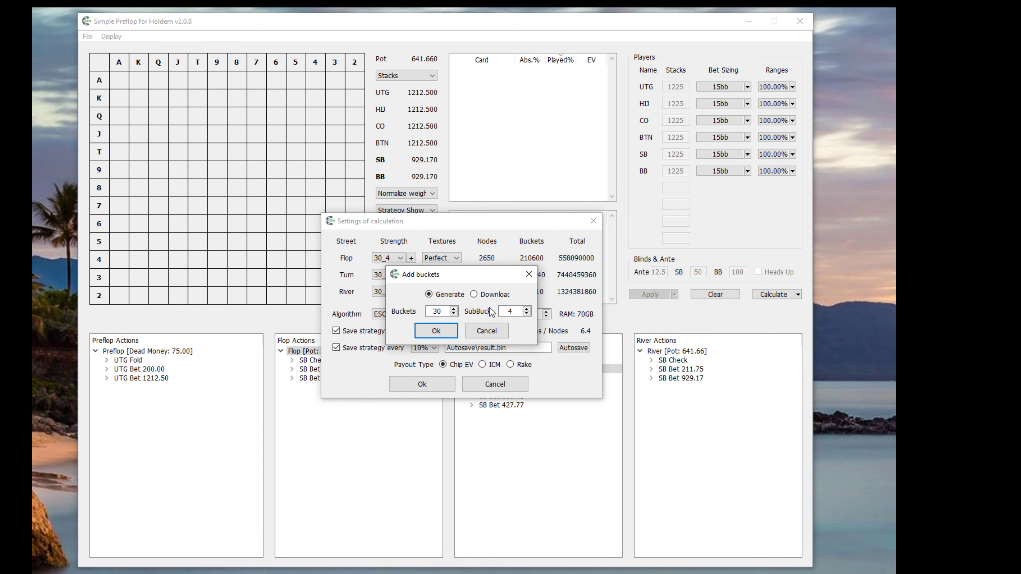
{"action": "left_click", "coordinate": [487, 294]}
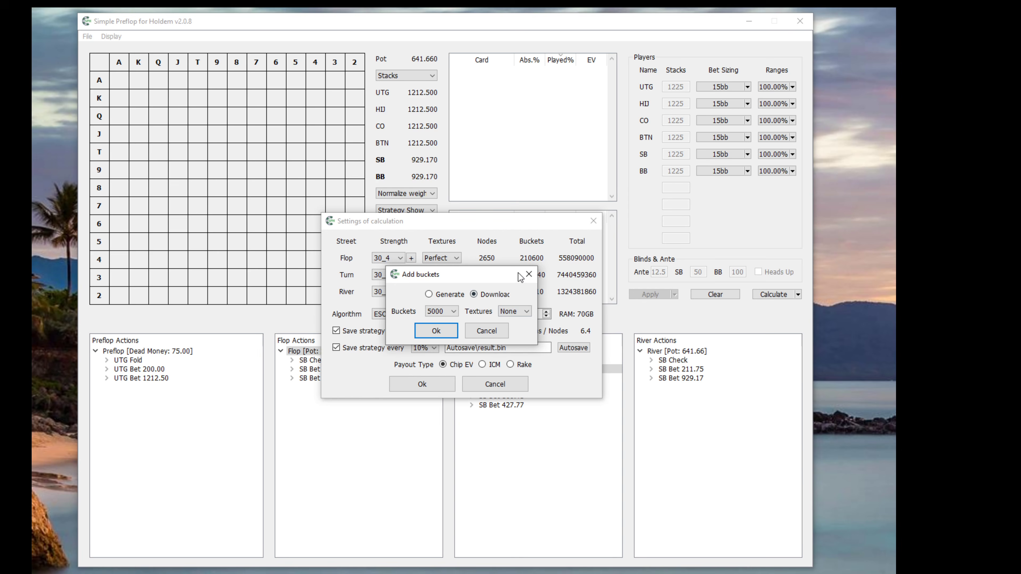
{"action": "left_click", "coordinate": [483, 329]}
- Set the strength abstraction to 1000 for the flop and 10000 for both the turn and the river
{"action": "left_click", "coordinate": [395, 254]}
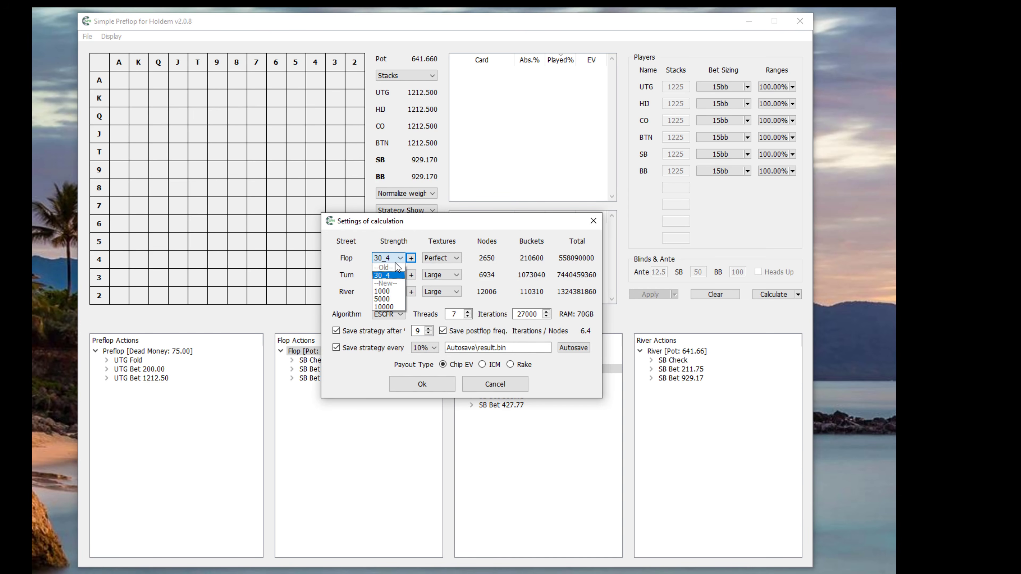
{"action": "left_click", "coordinate": [392, 290]}
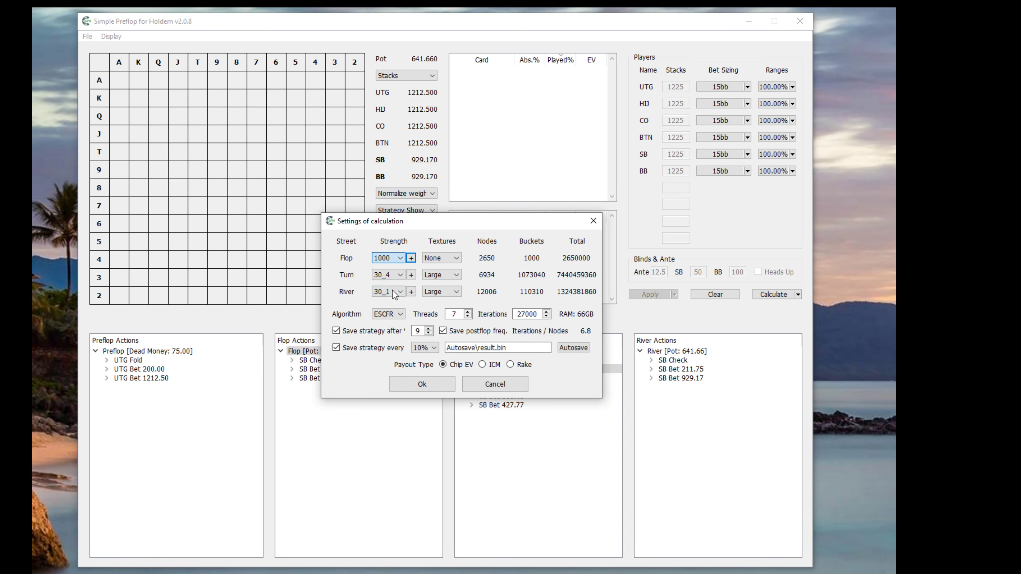
{"action": "left_click", "coordinate": [389, 275]}
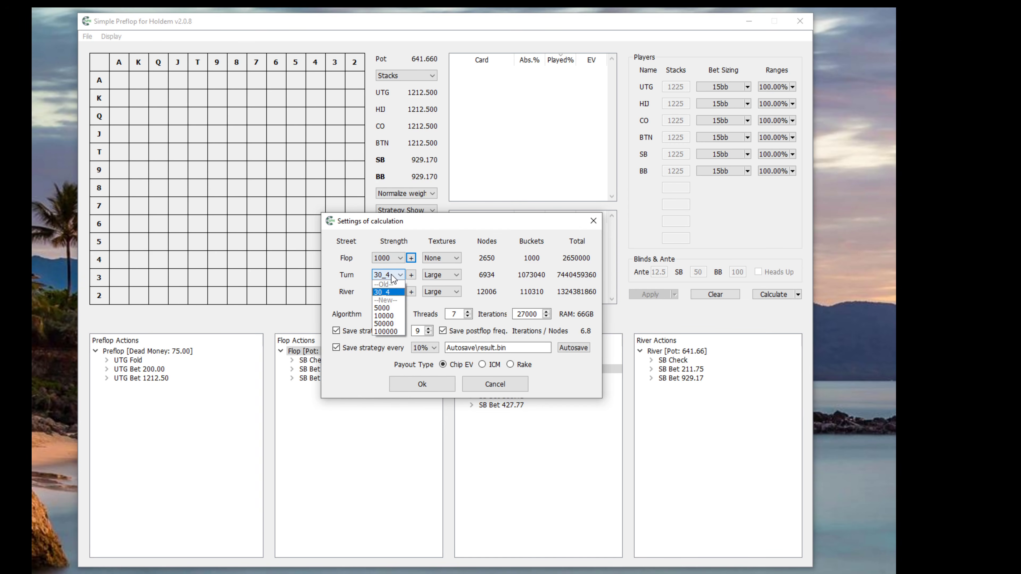
{"action": "left_click", "coordinate": [388, 315]}
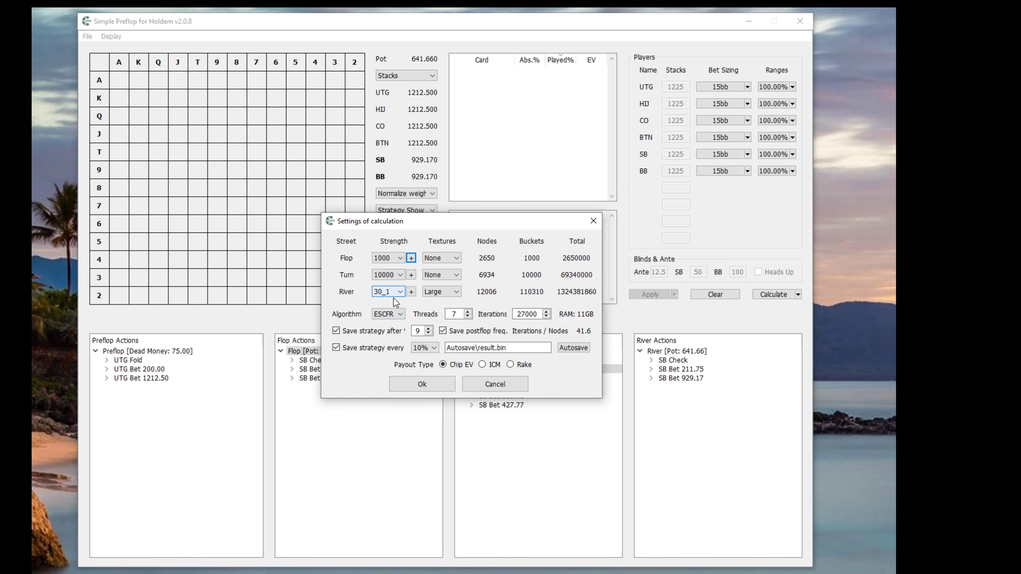
{"action": "left_click", "coordinate": [394, 296]}
{"action": "left_click", "coordinate": [393, 331]}
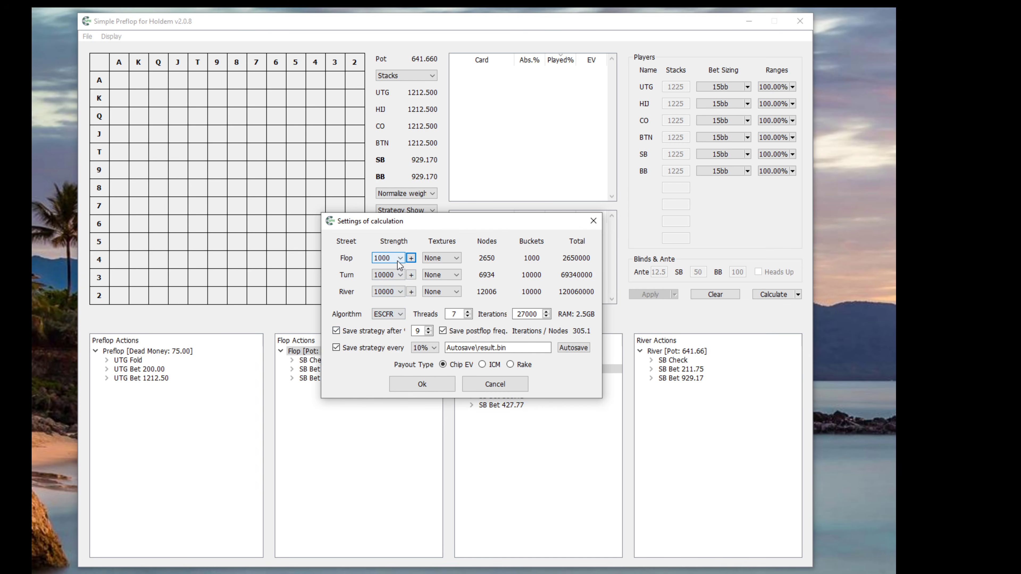
- Try 50000 for the turn strength and return it to 10000
{"action": "left_click", "coordinate": [391, 278]}
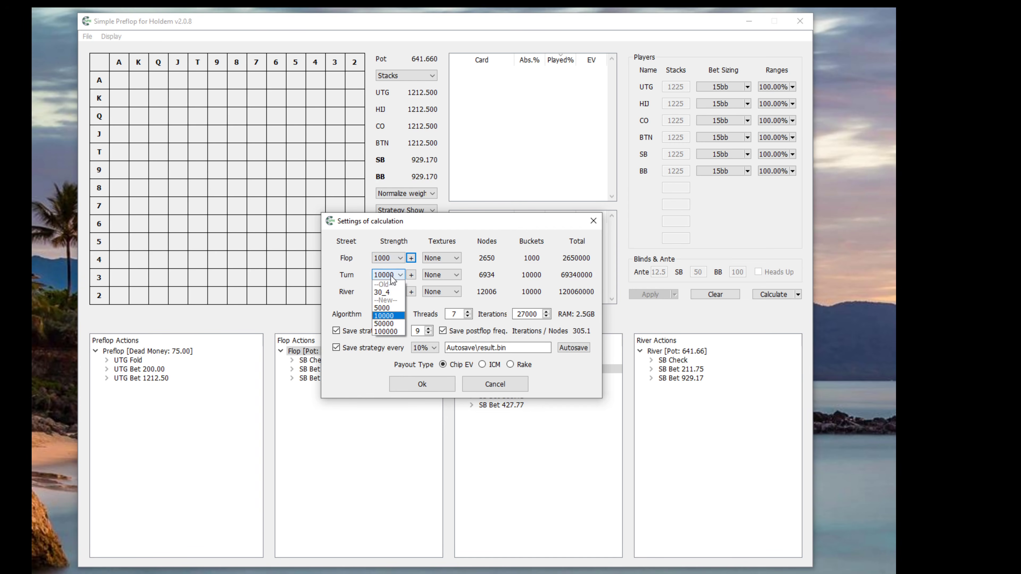
{"action": "left_click", "coordinate": [388, 323]}
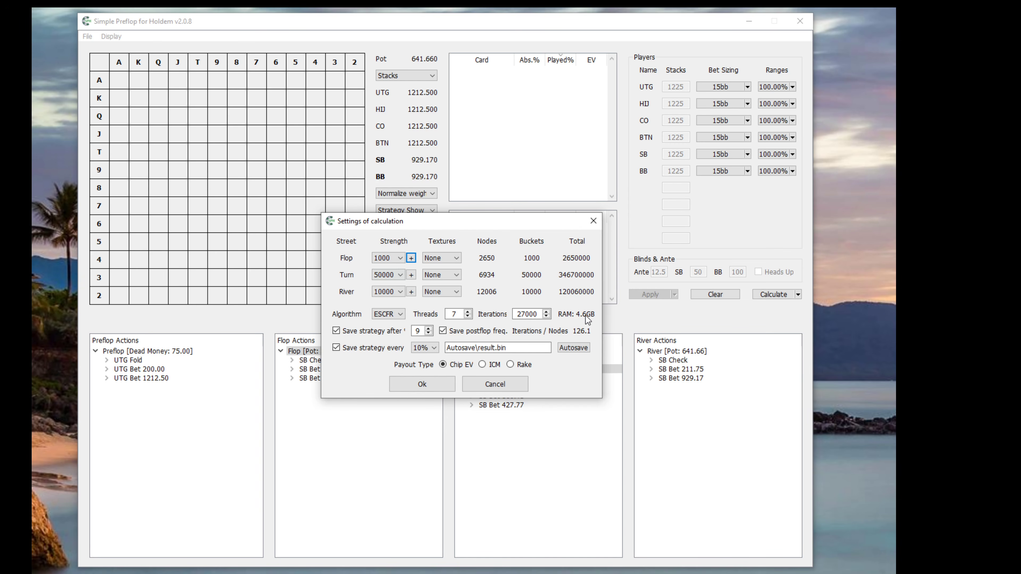
{"action": "left_click", "coordinate": [382, 276]}
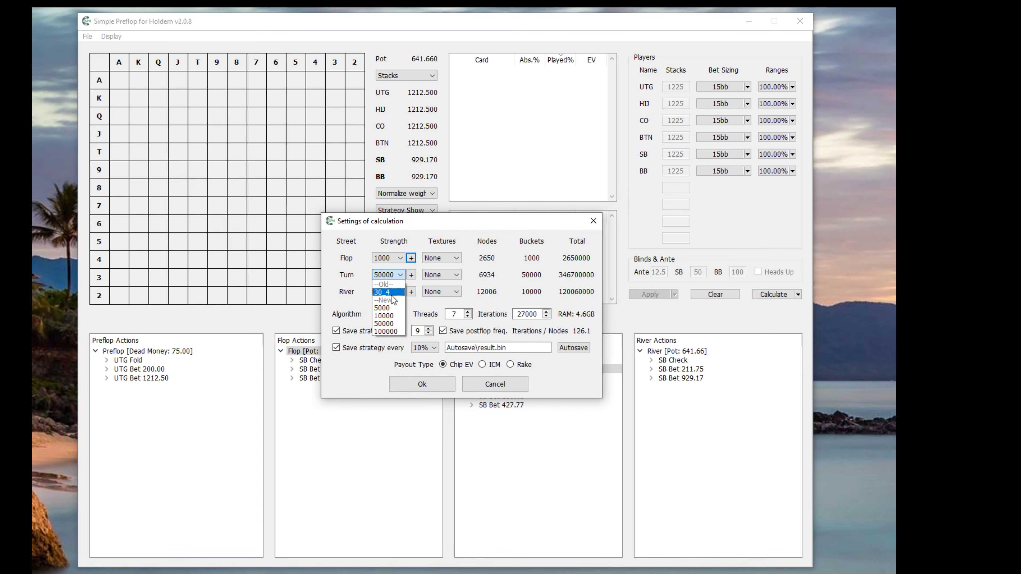
{"action": "left_click", "coordinate": [397, 316]}
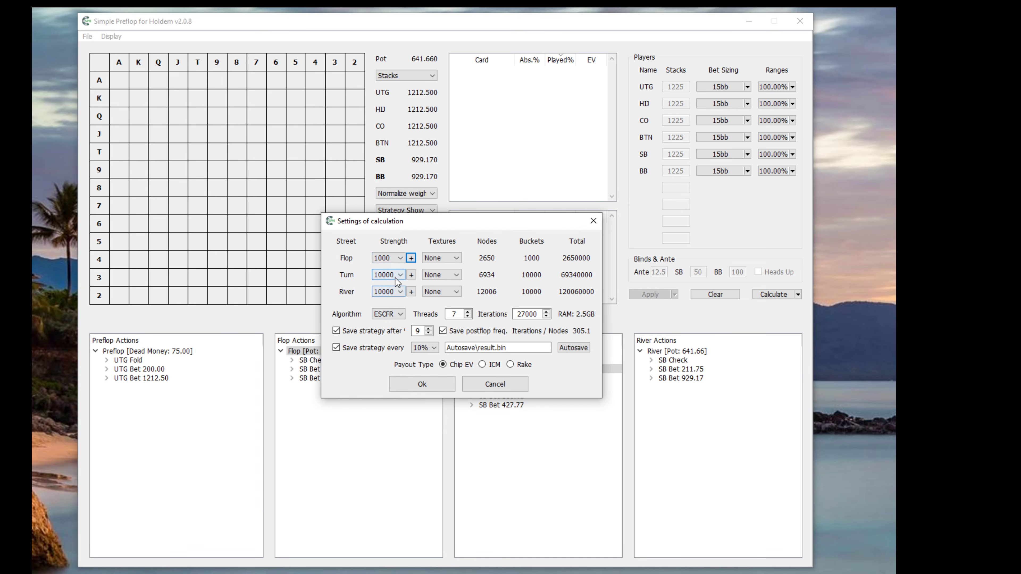
- Set the turn and river strength abstractions to 5000
{"action": "left_click", "coordinate": [389, 275]}
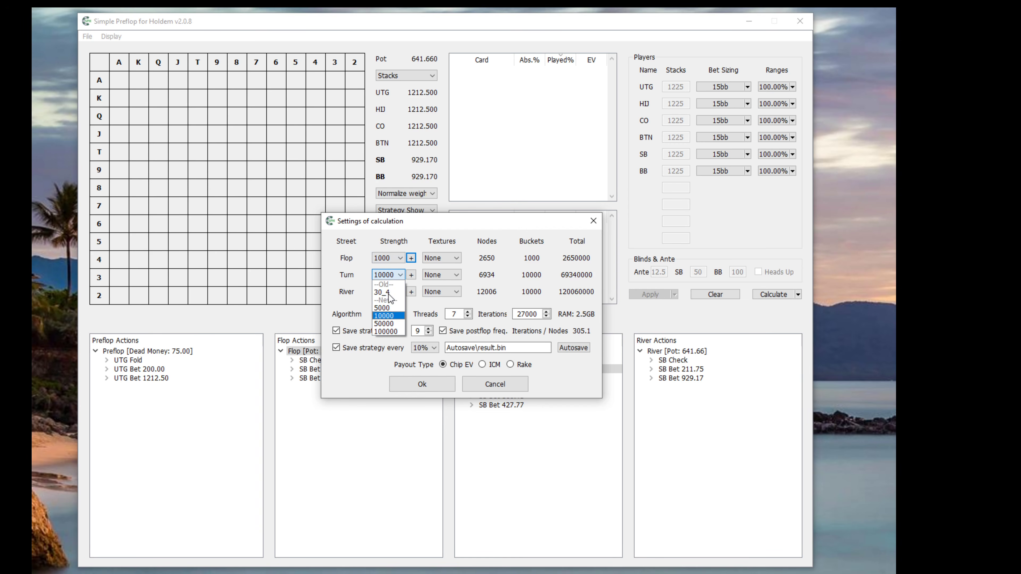
{"action": "left_click", "coordinate": [388, 293]}
{"action": "left_click", "coordinate": [388, 293]}
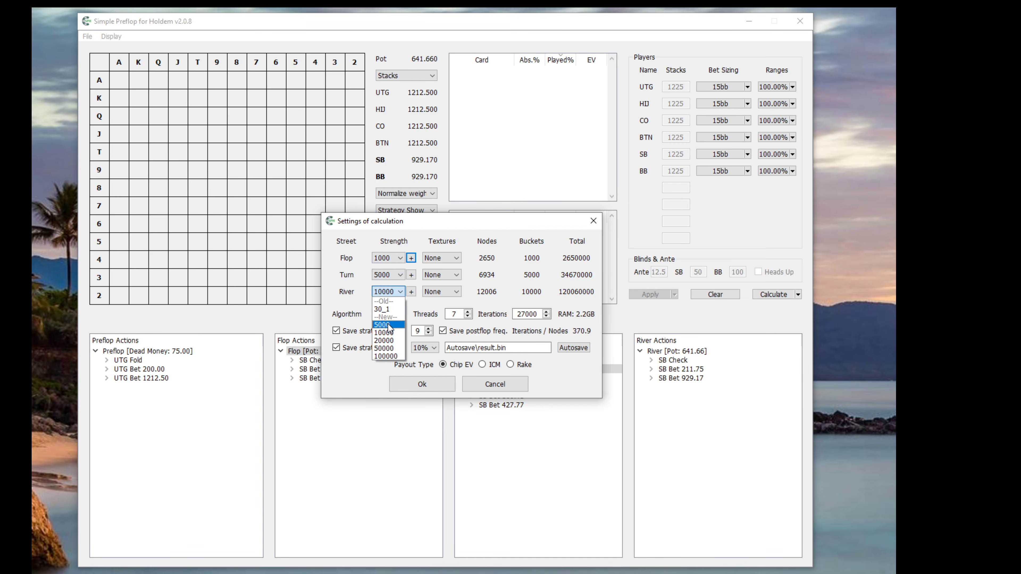
{"action": "left_click", "coordinate": [392, 311]}
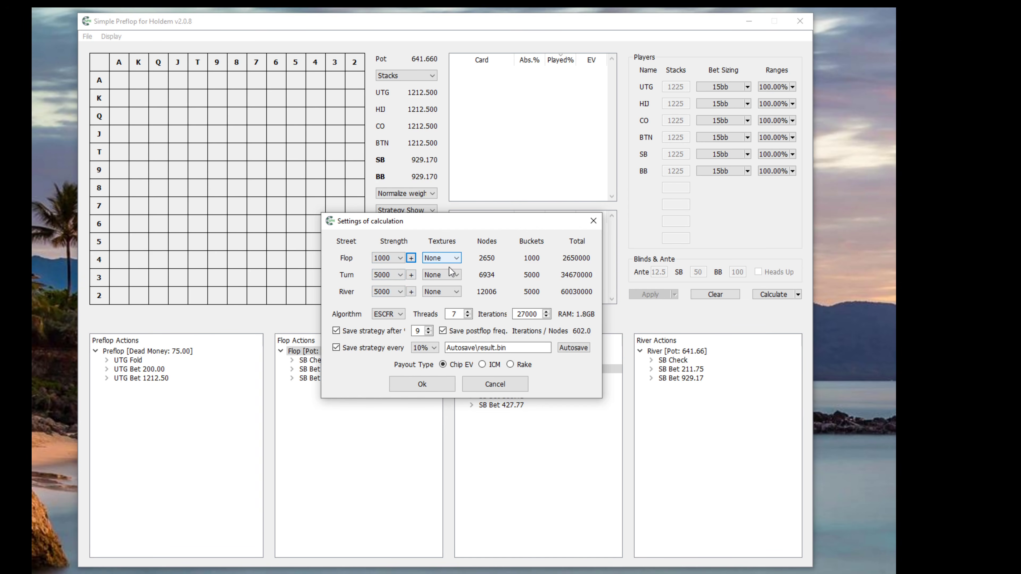
- View the calculation algorithm options and leave ESCFR selected
{"action": "left_click", "coordinate": [455, 276]}
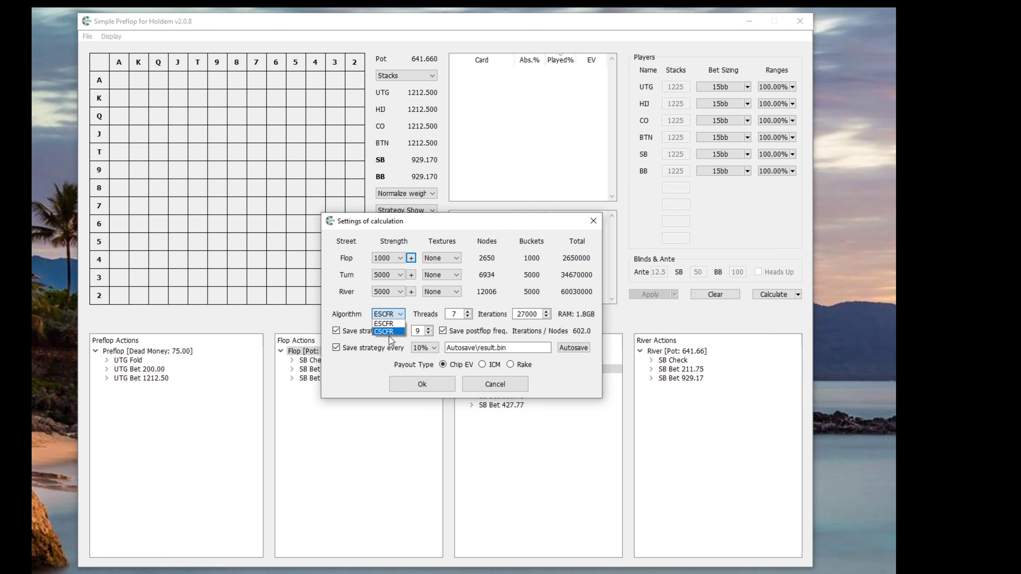
{"action": "left_click", "coordinate": [389, 325]}
{"action": "left_click", "coordinate": [399, 317]}
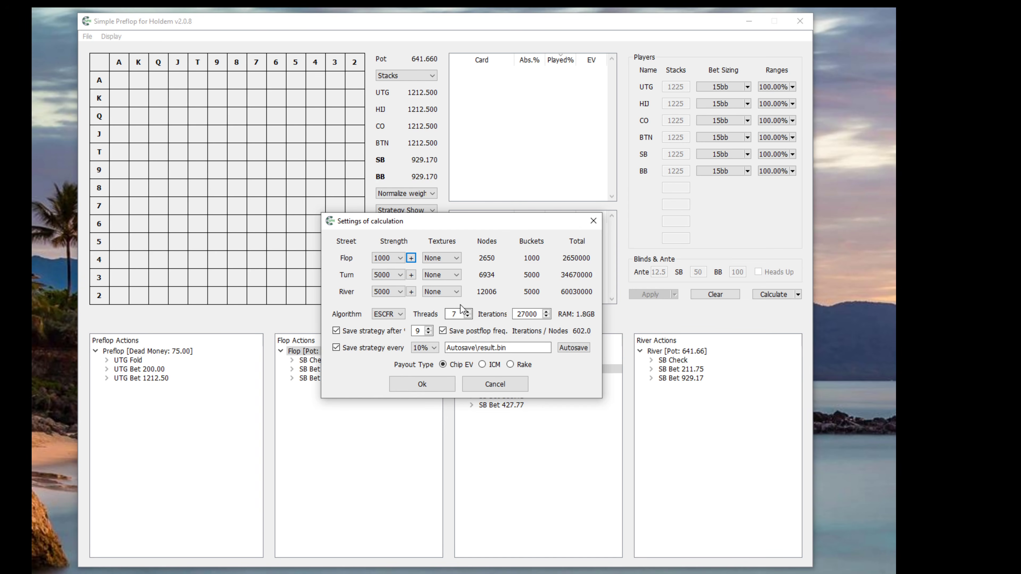
- Adjust the number of calculation threads up and down, returning it to 7
{"action": "double_click", "coordinate": [458, 314]}
{"action": "left_click", "coordinate": [470, 316]}
{"action": "left_click", "coordinate": [470, 316]}
{"action": "double_click", "coordinate": [454, 315]}
{"action": "left_click", "coordinate": [457, 316]}
{"action": "left_click", "coordinate": [462, 313]}
{"action": "left_click_drag", "start_coordinate": [464, 314], "coordinate": [446, 313]}
{"action": "left_click_drag", "start_coordinate": [459, 314], "coordinate": [435, 315]}
{"action": "left_click", "coordinate": [468, 311]}
{"action": "left_click", "coordinate": [468, 317]}
- Try a value of 5000 for the number of iterations
{"action": "left_click_drag", "start_coordinate": [516, 313], "coordinate": [540, 314]}
{"action": "left_click", "coordinate": [530, 313]}
{"action": "double_click", "coordinate": [529, 314]}
{"action": "type", "text": "5000"}
{"action": "key", "text": "BackSpace"}
{"action": "key", "text": "BackSpace"}
{"action": "type", "text": "4"}
- Set the number of iterations to 2500
{"action": "double_click", "coordinate": [524, 314]}
{"action": "left_click", "coordinate": [524, 313]}
{"action": "left_click_drag", "start_coordinate": [524, 314], "coordinate": [511, 317]}
{"action": "type", "text": "2"}
{"action": "key", "text": "BackSpace"}
{"action": "type", "text": "1"}
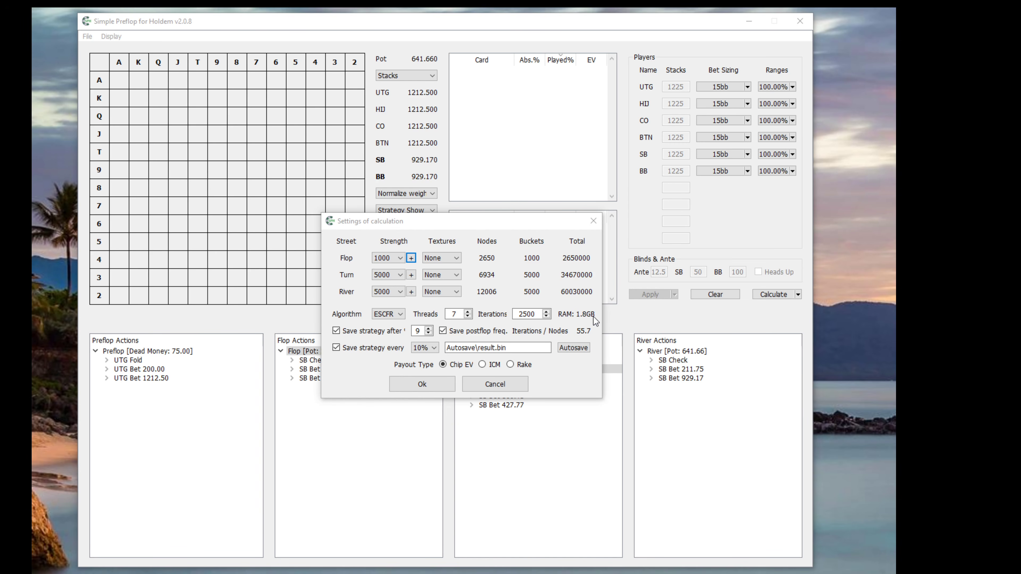
- View the flop's strength options without changing the selection
{"action": "left_click", "coordinate": [526, 314]}
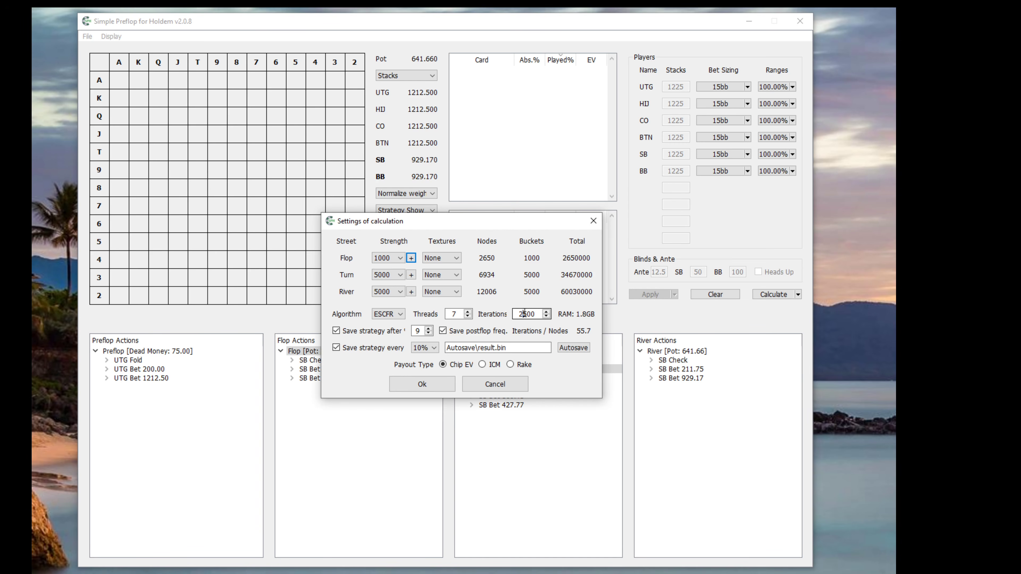
{"action": "double_click", "coordinate": [526, 314]}
{"action": "left_click", "coordinate": [389, 259]}
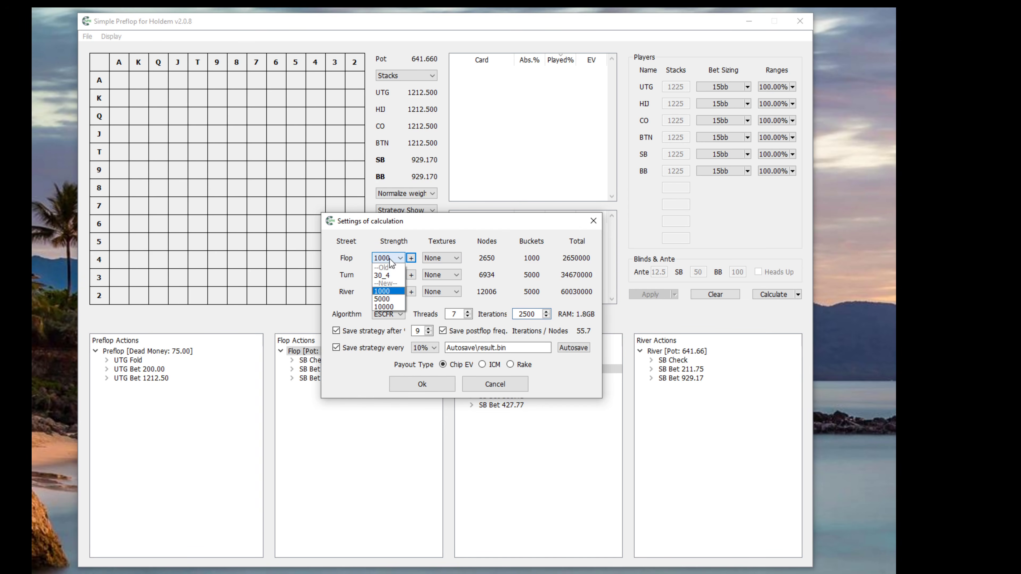
{"action": "left_click", "coordinate": [391, 258]}
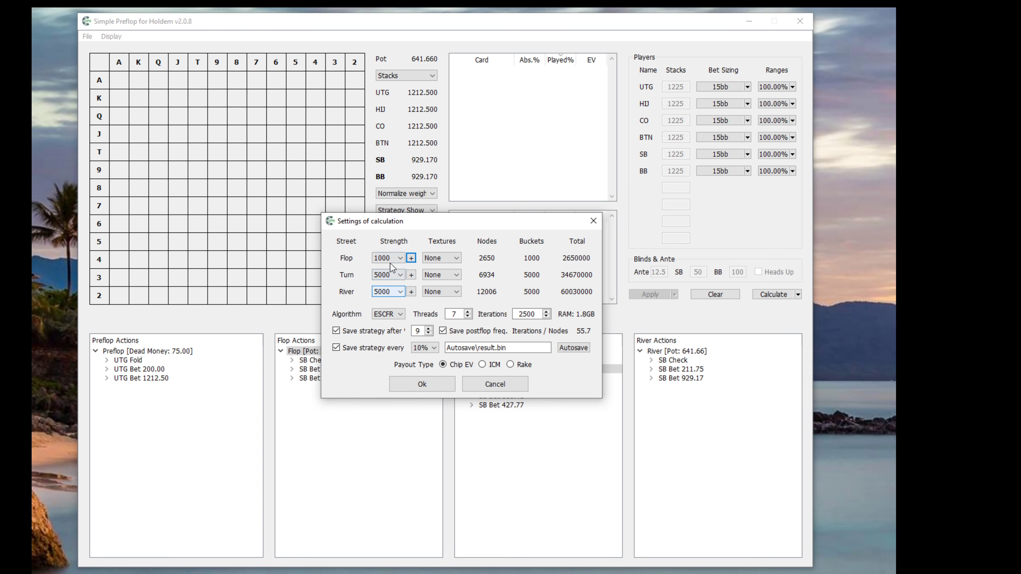
- Set the number of iterations to 5000
{"action": "left_click", "coordinate": [532, 314]}
{"action": "mouse_move", "coordinate": [525, 314]}
{"action": "left_mouse_down"}
{"action": "mouse_move", "coordinate": [536, 315]}
{"action": "mouse_move", "coordinate": [516, 316]}
{"action": "left_mouse_up"}
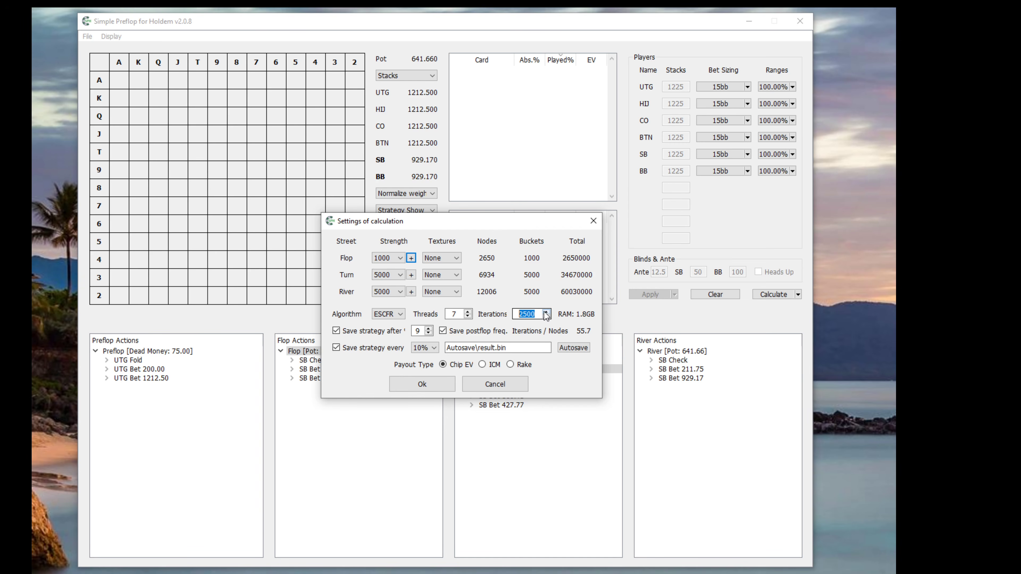
{"action": "type", "text": "500"}
{"action": "type", "text": "0"}
- Set the number of iterations to 1000 and the save-strategy-after value to 10
{"action": "left_click_drag", "start_coordinate": [522, 316], "coordinate": [505, 320]}
{"action": "type", "text": "10"}
{"action": "key", "text": "BackSpace"}
{"action": "left_click", "coordinate": [429, 329]}
{"action": "left_click", "coordinate": [428, 329]}
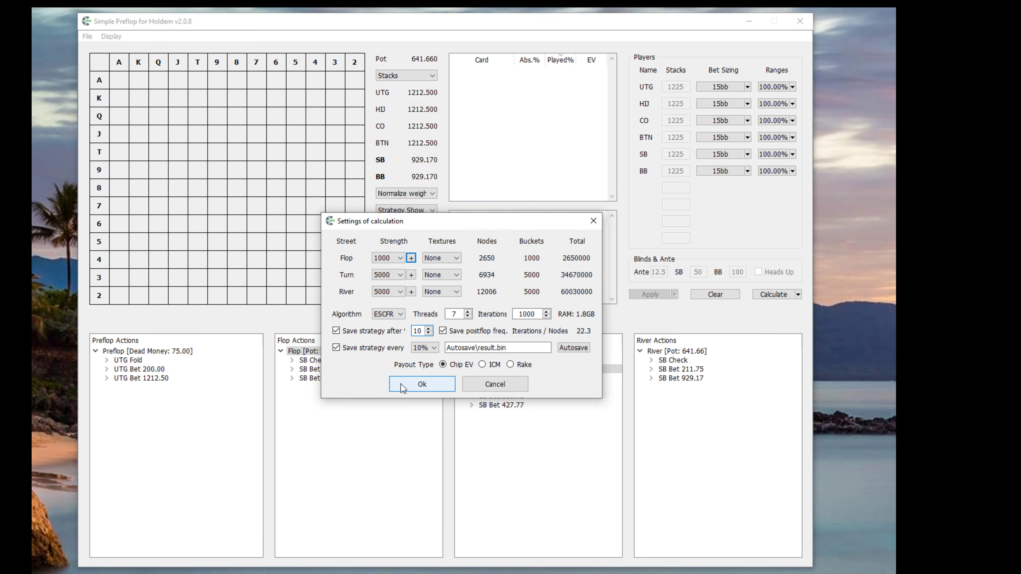
- Move the calculation settings dialog clear of the flop and turn trees and enable saving of postflop frequencies
{"action": "double_click", "coordinate": [424, 333]}
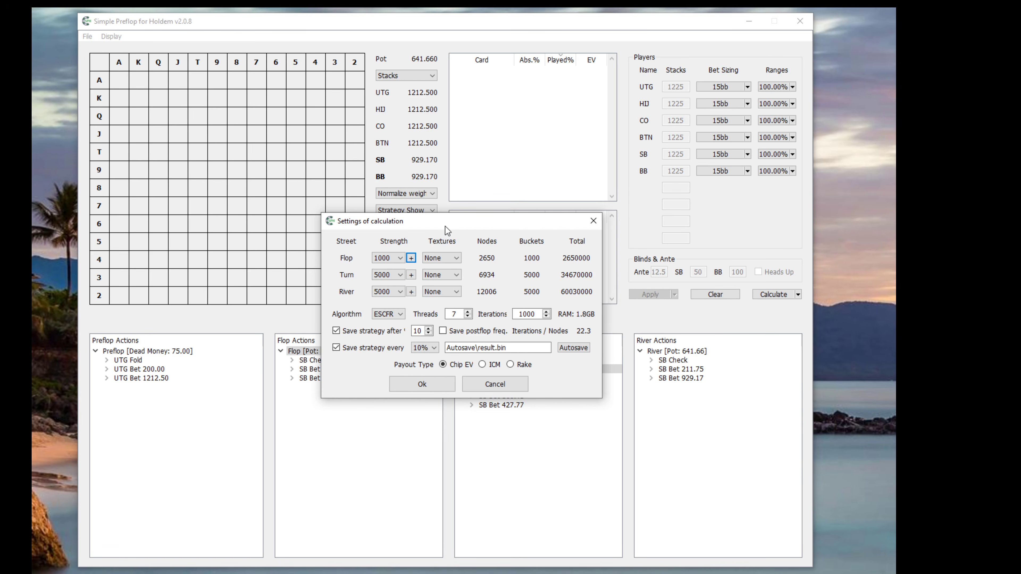
{"action": "left_click_drag", "start_coordinate": [446, 227], "coordinate": [558, 231]}
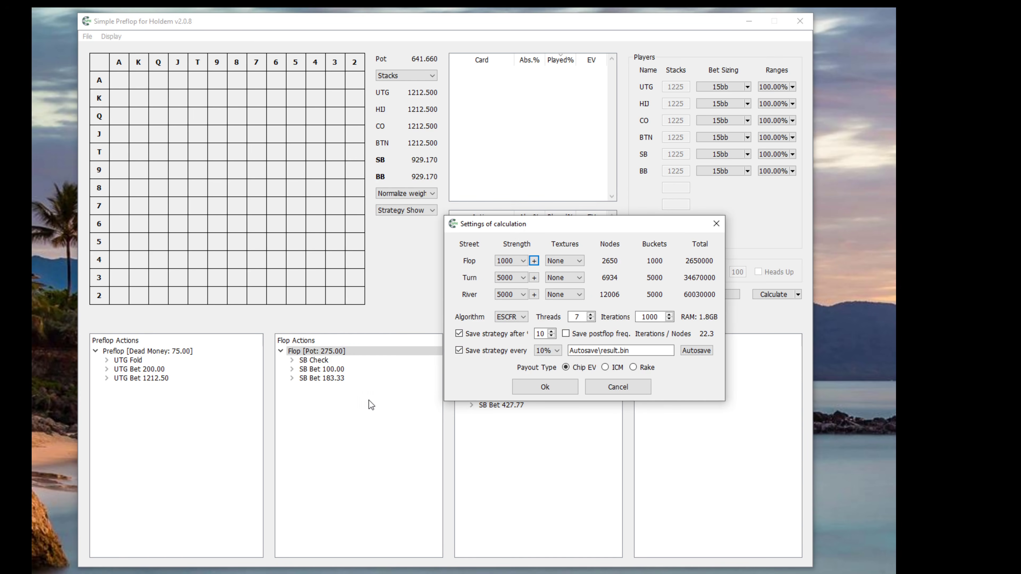
{"action": "left_click_drag", "start_coordinate": [533, 232], "coordinate": [415, 153]}
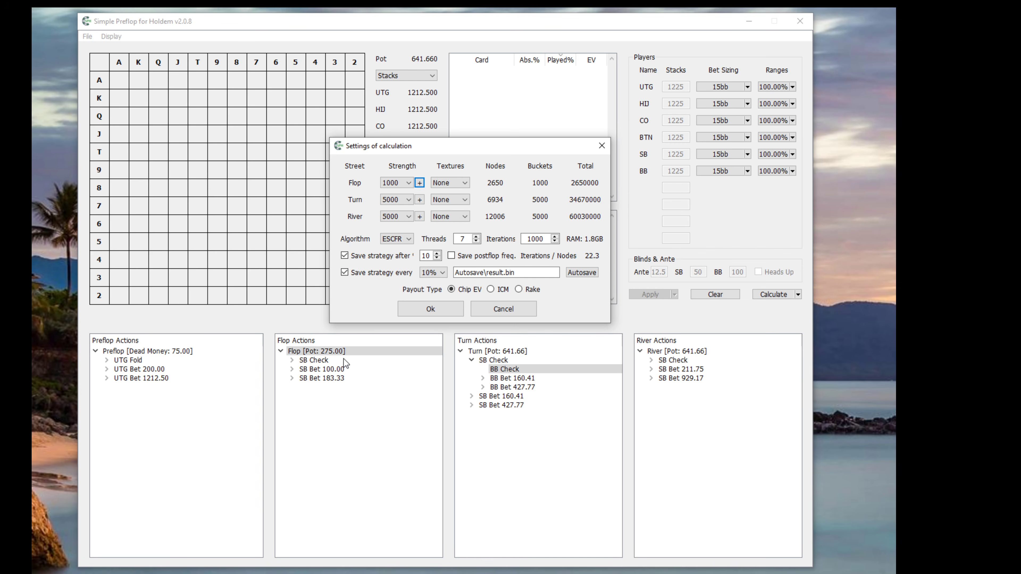
{"action": "left_click_drag", "start_coordinate": [438, 152], "coordinate": [440, 246]}
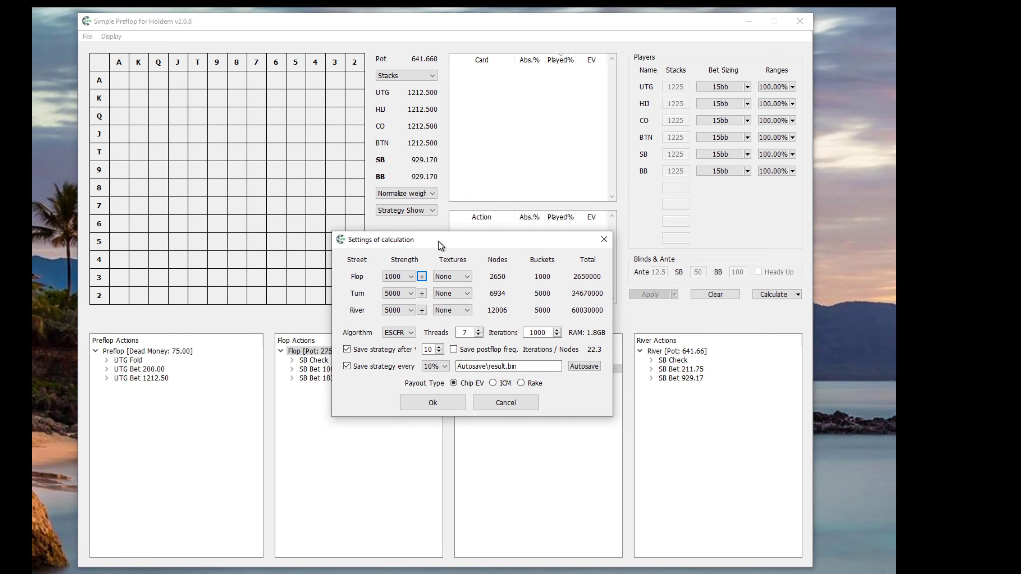
{"action": "left_click", "coordinate": [453, 349]}
- Examine the percentage-stage result files in the Autosave folder without choosing a different autosave file
{"action": "left_click", "coordinate": [586, 366]}
{"action": "left_click_drag", "start_coordinate": [587, 255], "coordinate": [418, 79]}
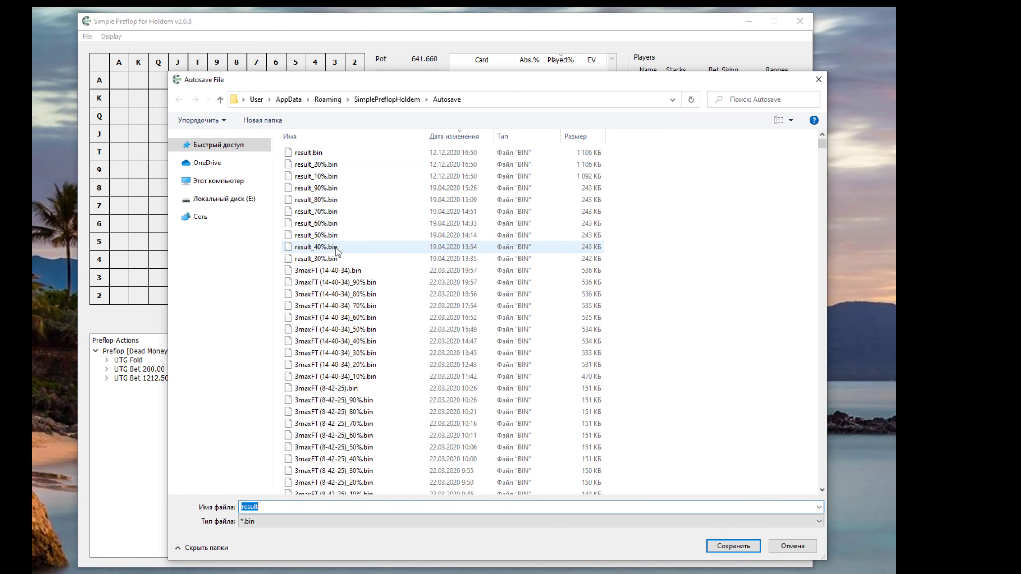
{"action": "left_click", "coordinate": [327, 177]}
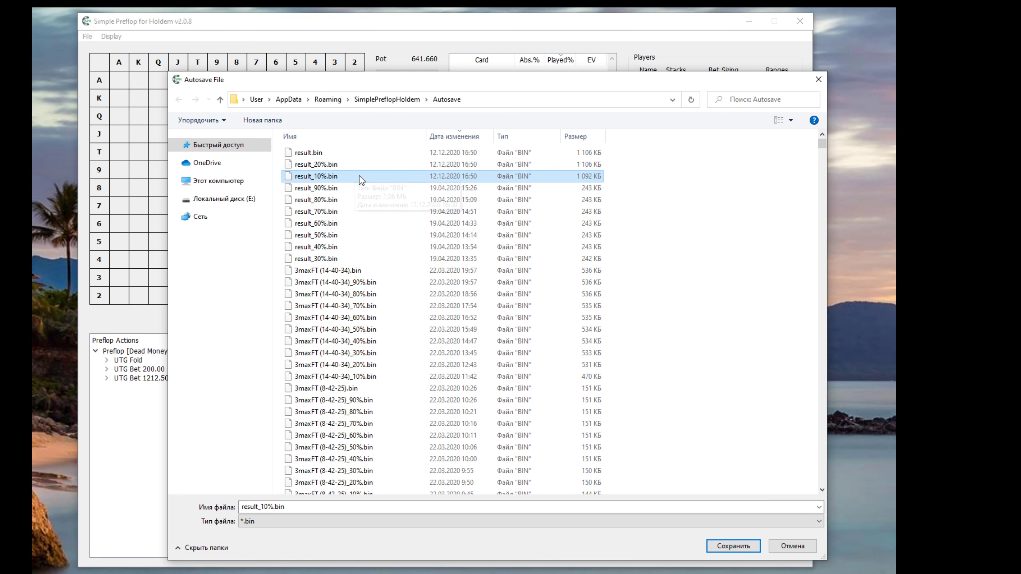
{"action": "left_click", "coordinate": [818, 80]}
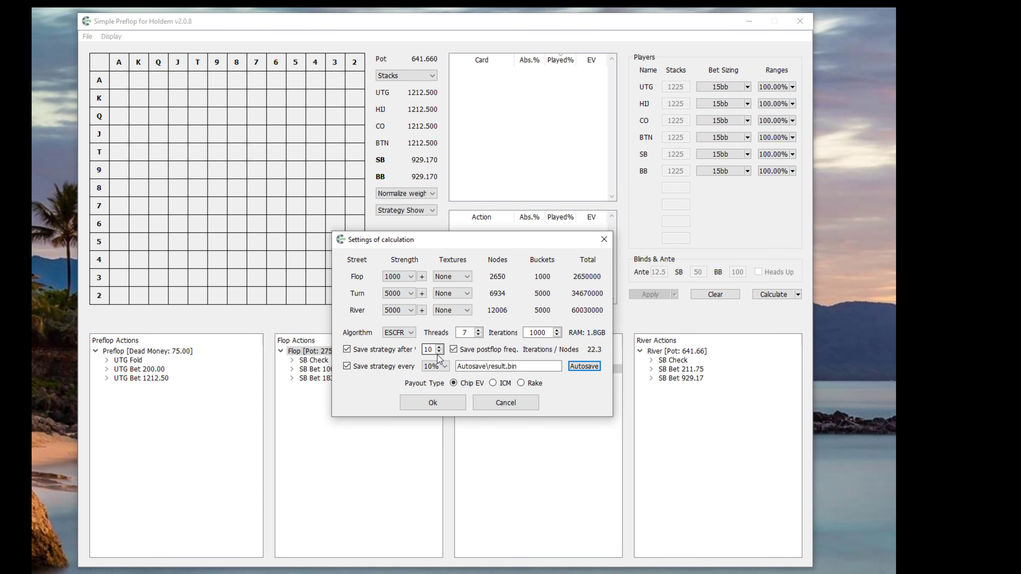
{"action": "left_click", "coordinate": [458, 366]}
{"action": "left_click", "coordinate": [577, 367]}
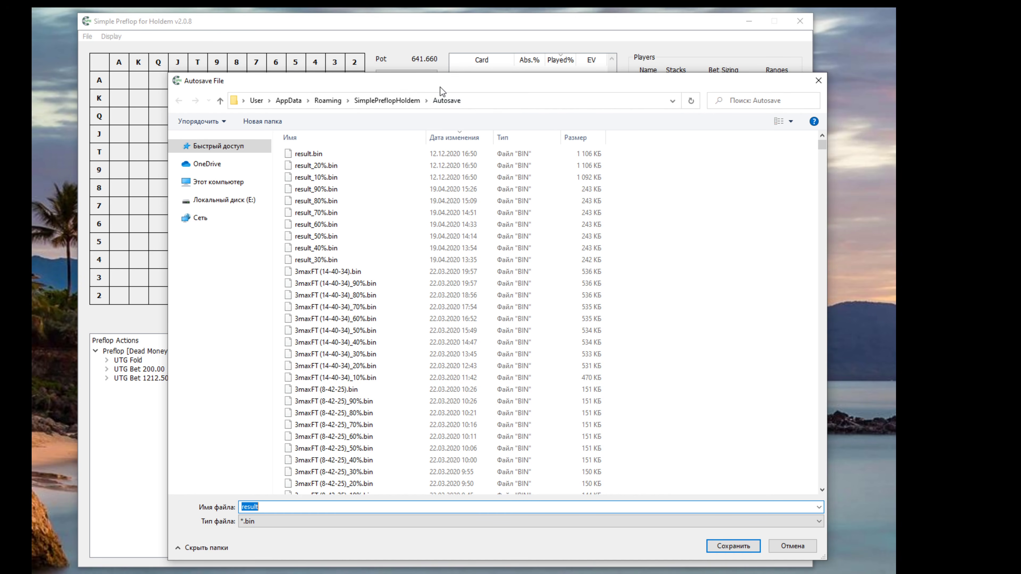
{"action": "left_click_drag", "start_coordinate": [440, 87], "coordinate": [406, 77]}
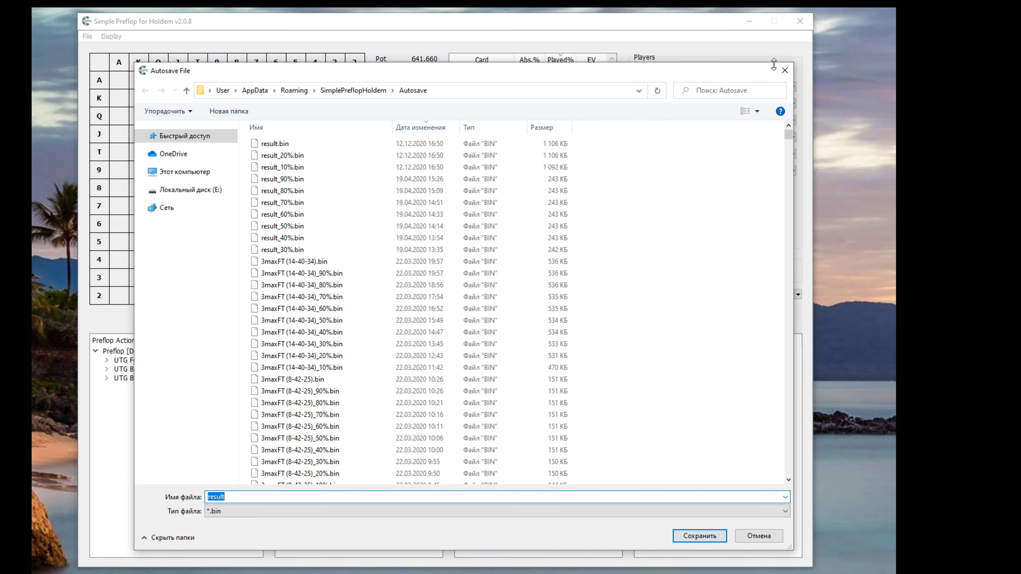
{"action": "left_click", "coordinate": [781, 71]}
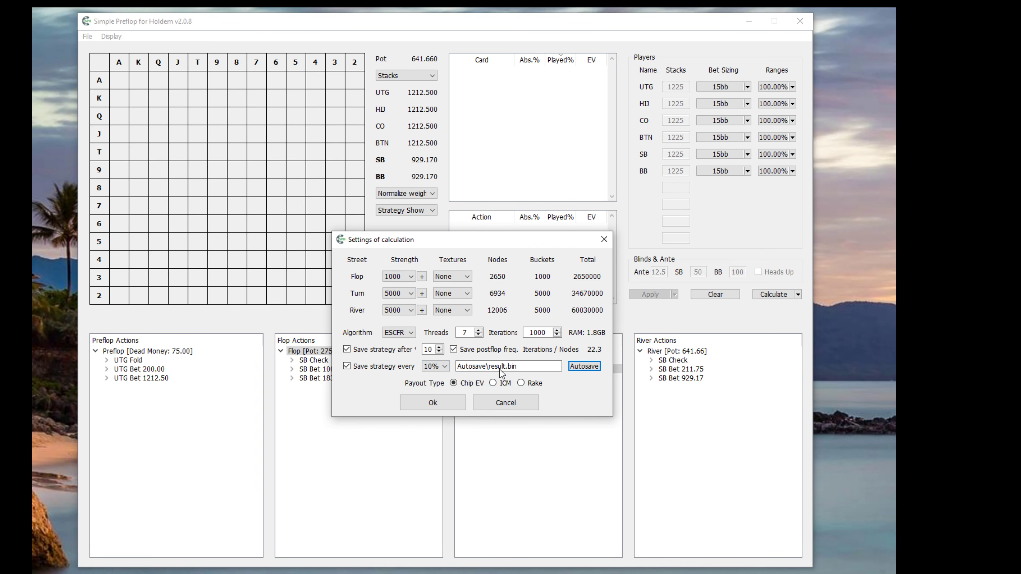
- Set the save-strategy-after value to 9
{"action": "left_click", "coordinate": [430, 350]}
{"action": "double_click", "coordinate": [432, 349]}
{"action": "type", "text": "9"}
- Switch the payout type to ICM and enter prizes of 50, 30 and 20 for the first three places
{"action": "left_click", "coordinate": [494, 384]}
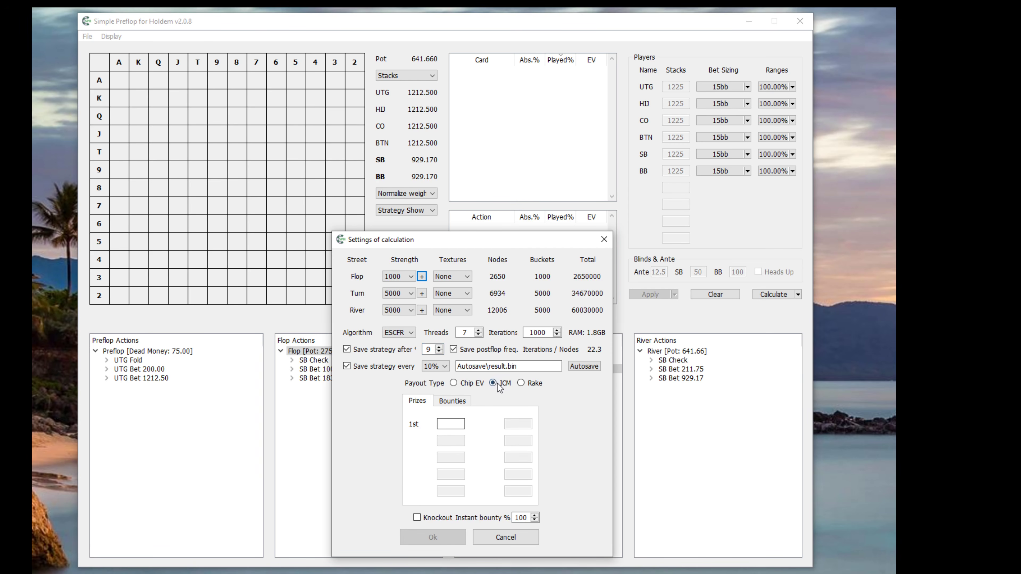
{"action": "left_click", "coordinate": [449, 423]}
{"action": "type", "text": "50"}
{"action": "left_click", "coordinate": [454, 445]}
{"action": "type", "text": "30"}
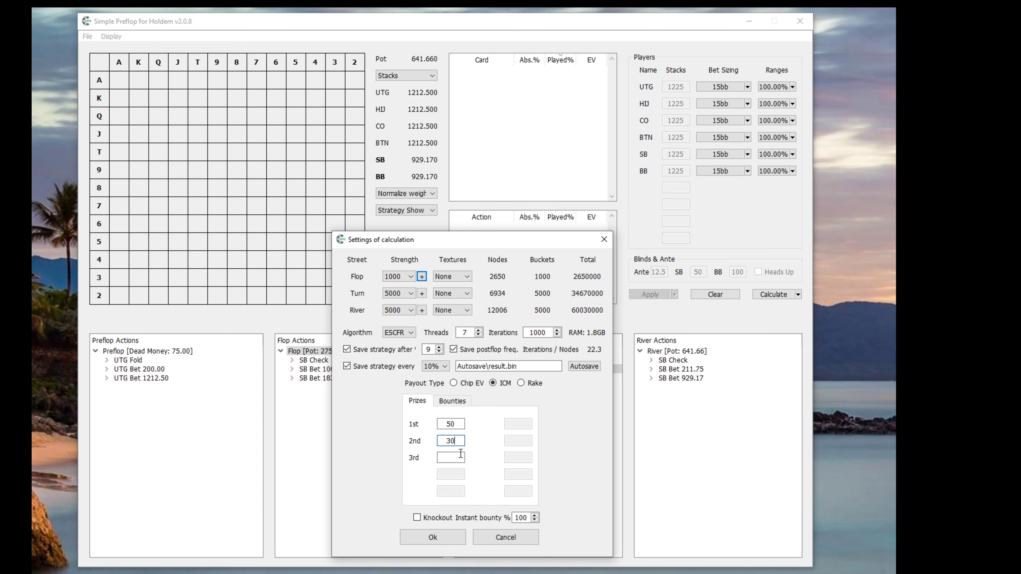
{"action": "left_click", "coordinate": [454, 458]}
{"action": "type", "text": "20"}
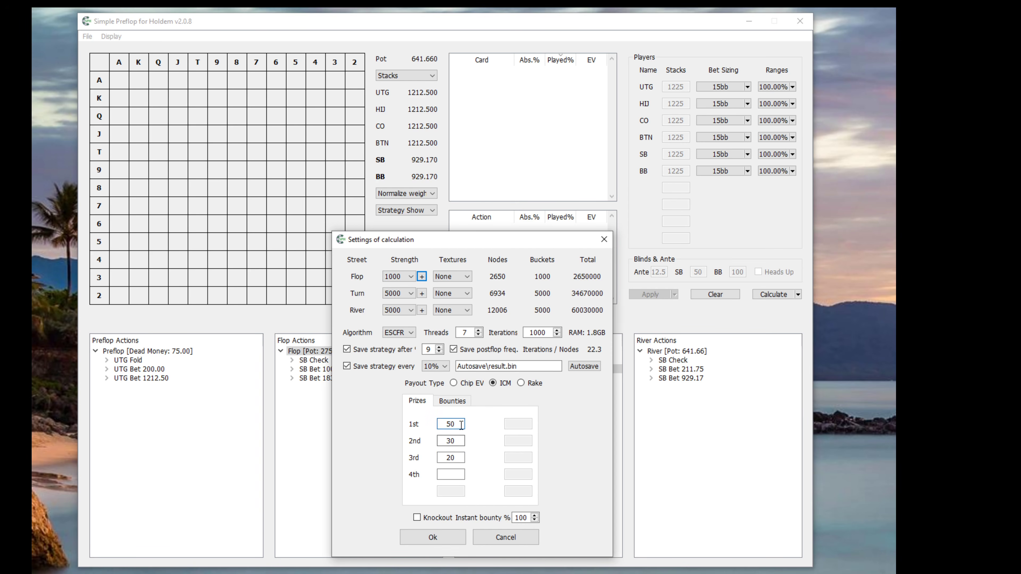
- Set the ICM prizes to 25000 for first, 15500 for second and 15550 for third place
{"action": "left_click_drag", "start_coordinate": [462, 425], "coordinate": [430, 432]}
{"action": "type", "text": "25000"}
{"action": "double_click", "coordinate": [462, 442]}
{"action": "type", "text": "15500"}
{"action": "double_click", "coordinate": [460, 458]}
{"action": "type", "text": "1555"}
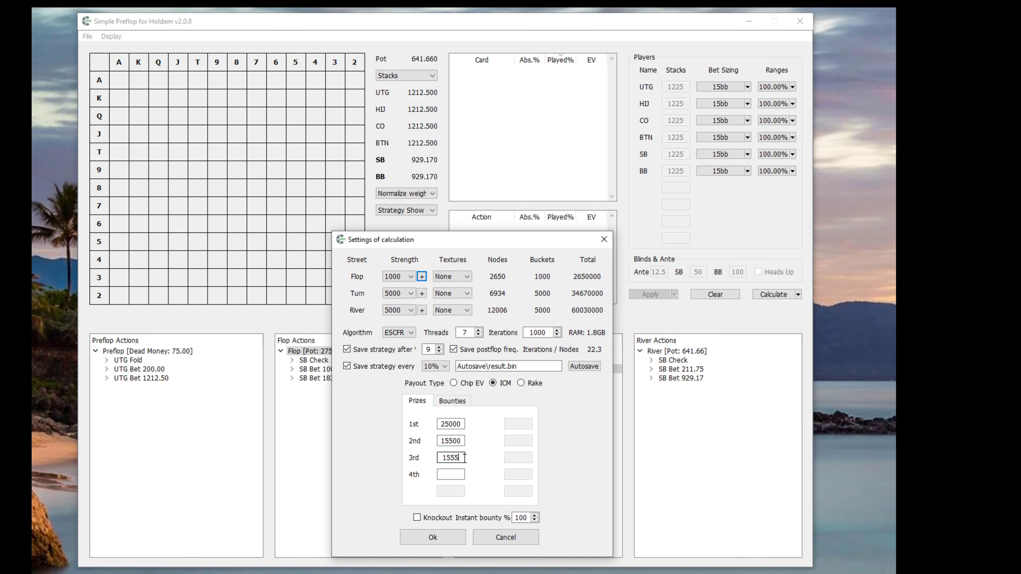
{"action": "double_click", "coordinate": [461, 458]}
{"action": "left_click", "coordinate": [463, 458]}
- Enable the knockout option and set the instant bounty to 50%
{"action": "left_click", "coordinate": [417, 519]}
{"action": "double_click", "coordinate": [523, 520]}
{"action": "type", "text": "50"}
{"action": "double_click", "coordinate": [521, 518]}
{"action": "type", "text": "100"}
{"action": "double_click", "coordinate": [523, 517]}
{"action": "type", "text": "50"}
- Set the UTG player's bounty to 50
{"action": "left_click", "coordinate": [455, 403]}
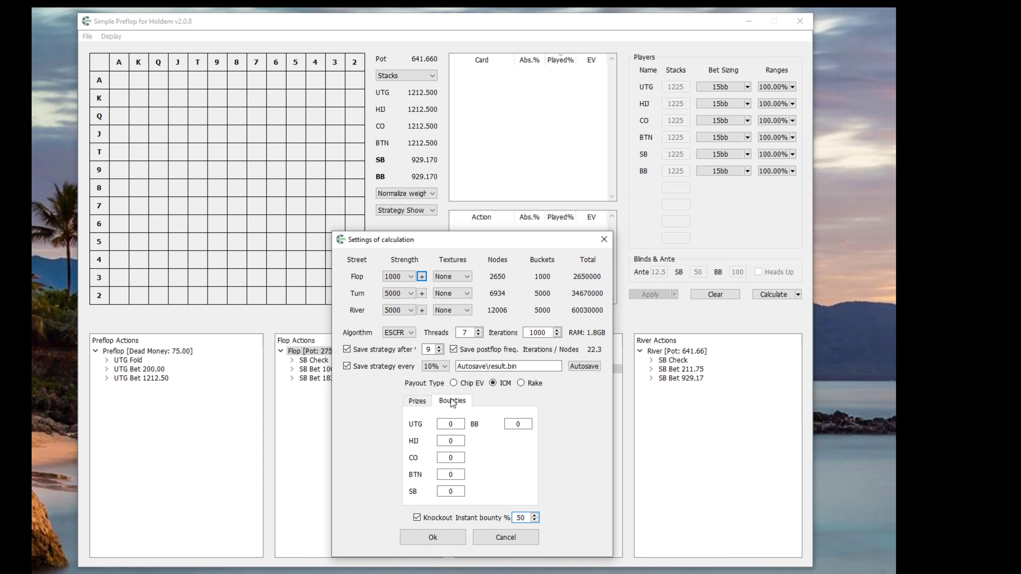
{"action": "double_click", "coordinate": [461, 425]}
{"action": "double_click", "coordinate": [530, 426]}
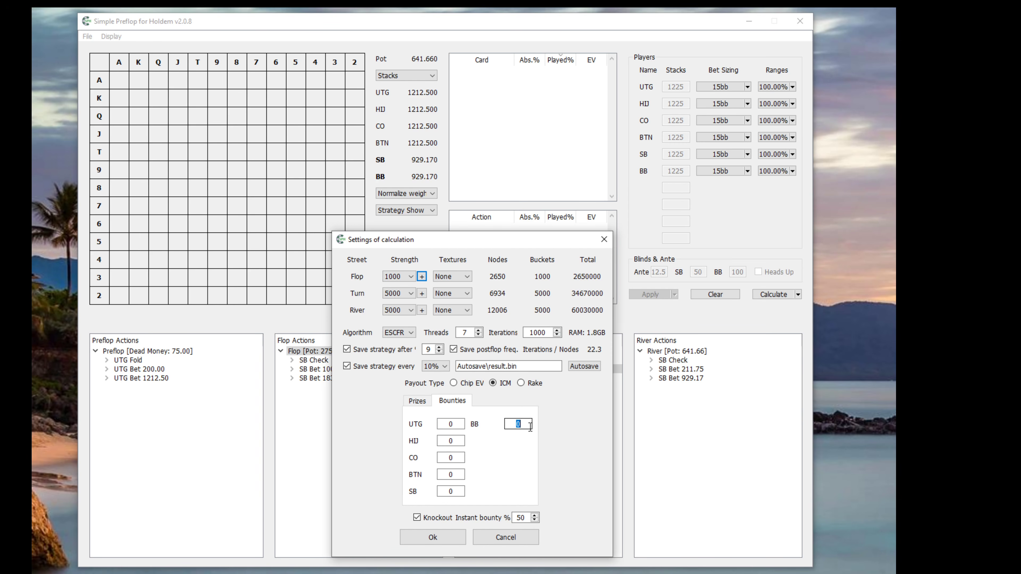
{"action": "double_click", "coordinate": [454, 425]}
{"action": "left_click", "coordinate": [443, 424]}
{"action": "double_click", "coordinate": [457, 426]}
{"action": "left_click", "coordinate": [459, 427]}
{"action": "double_click", "coordinate": [452, 426]}
{"action": "type", "text": "50"}
{"action": "double_click", "coordinate": [458, 426]}
{"action": "left_click", "coordinate": [458, 426]}
{"action": "left_click_drag", "start_coordinate": [459, 424], "coordinate": [436, 426]}
- Set the HJ player's bounty to 75 and the CO player's to 50, and return to the prizes
{"action": "left_click", "coordinate": [458, 442]}
{"action": "key", "text": "BackSpace"}
{"action": "type", "text": "75"}
{"action": "left_click", "coordinate": [459, 458]}
{"action": "key", "text": "BackSpace"}
{"action": "type", "text": "50"}
{"action": "left_click", "coordinate": [417, 401]}
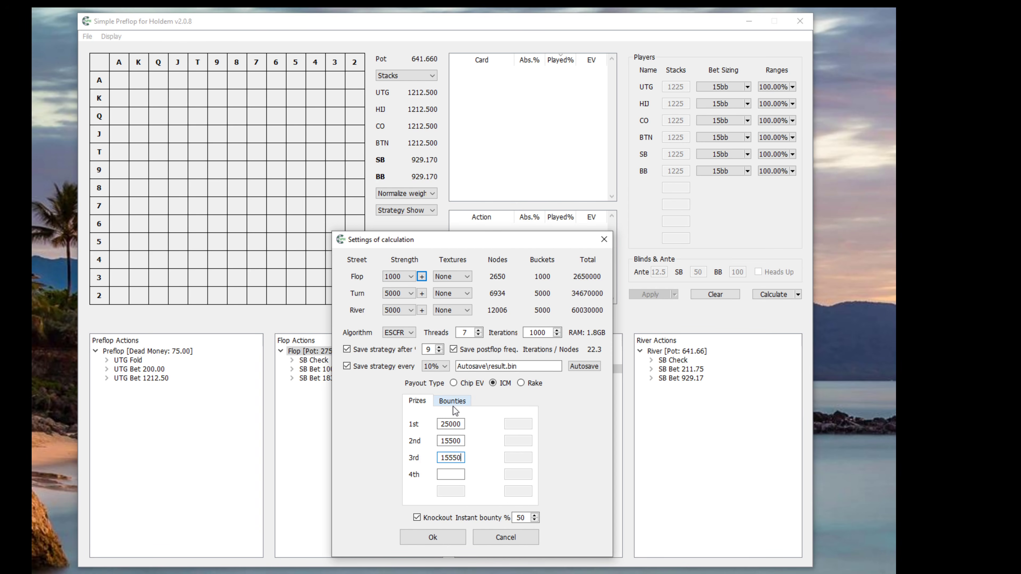
- Switch the payout type to Rake and enable preflop rake from the pot
{"action": "left_click", "coordinate": [523, 381]}
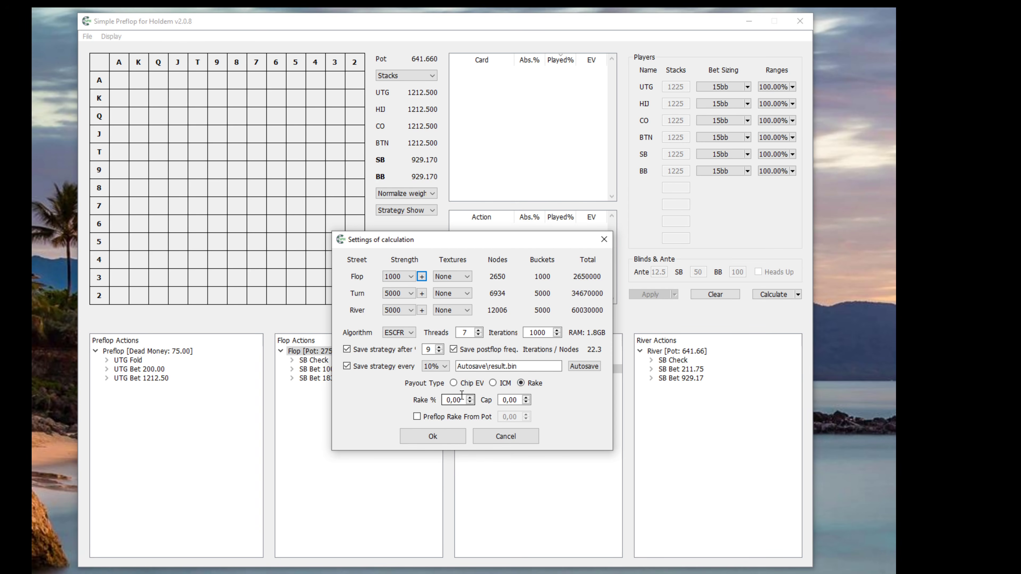
{"action": "left_click", "coordinate": [450, 400]}
{"action": "key", "text": "shift+Right"}
{"action": "double_click", "coordinate": [504, 400]}
{"action": "left_click", "coordinate": [417, 416]}
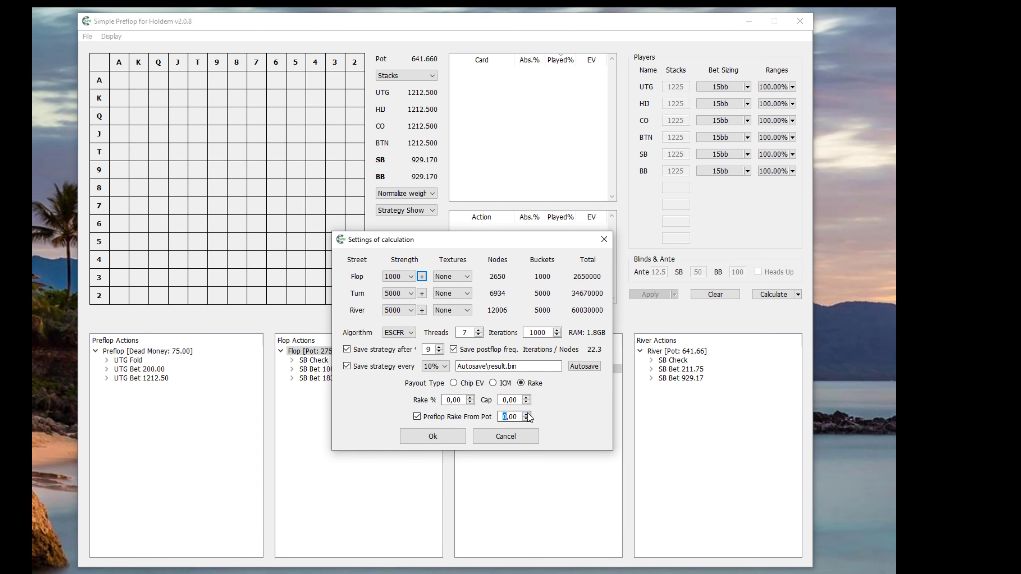
{"action": "double_click", "coordinate": [507, 416]}
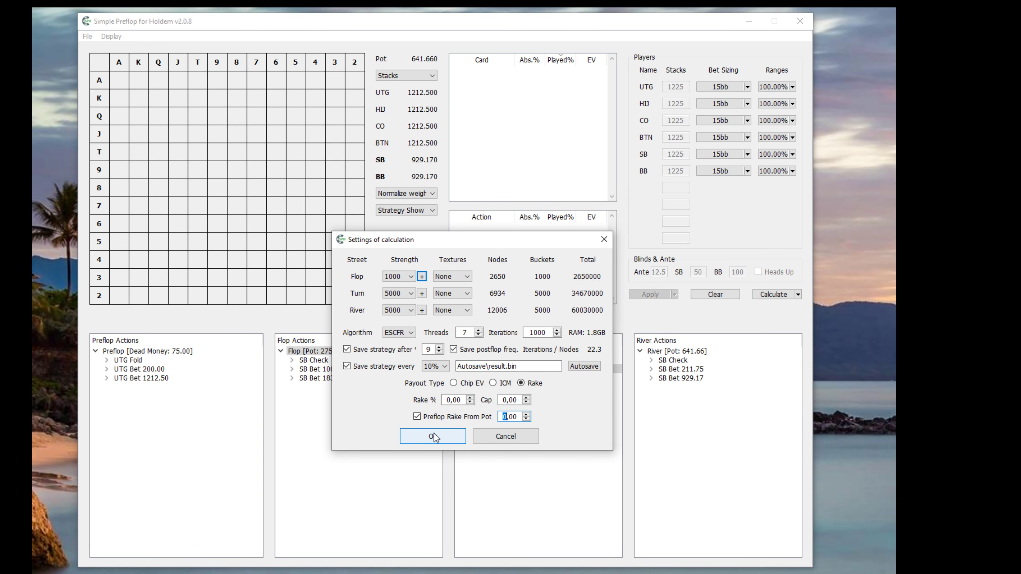
- Set 100 iterations with the Chip EV payout type and start the calculation
{"action": "double_click", "coordinate": [538, 333]}
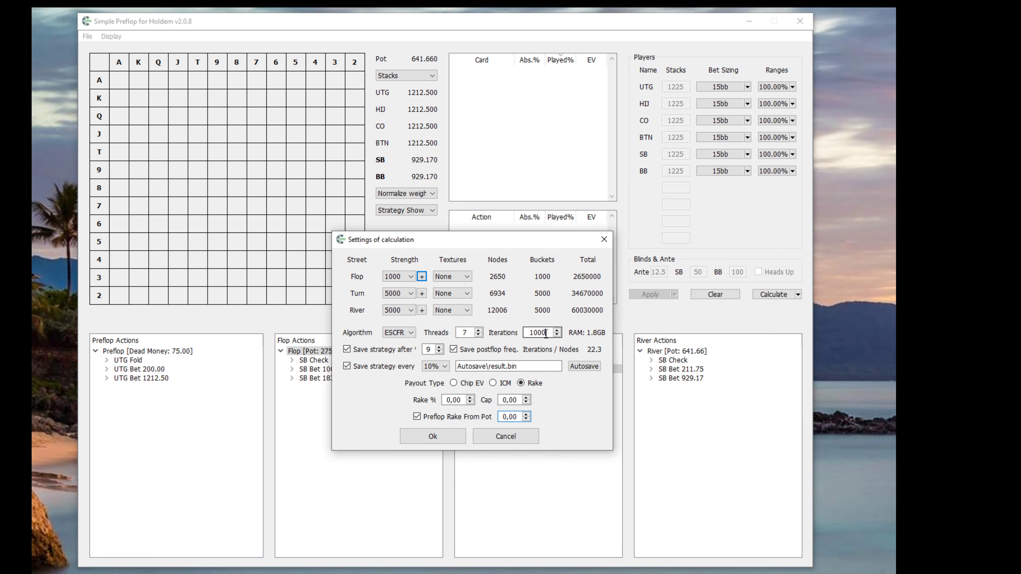
{"action": "type", "text": "100"}
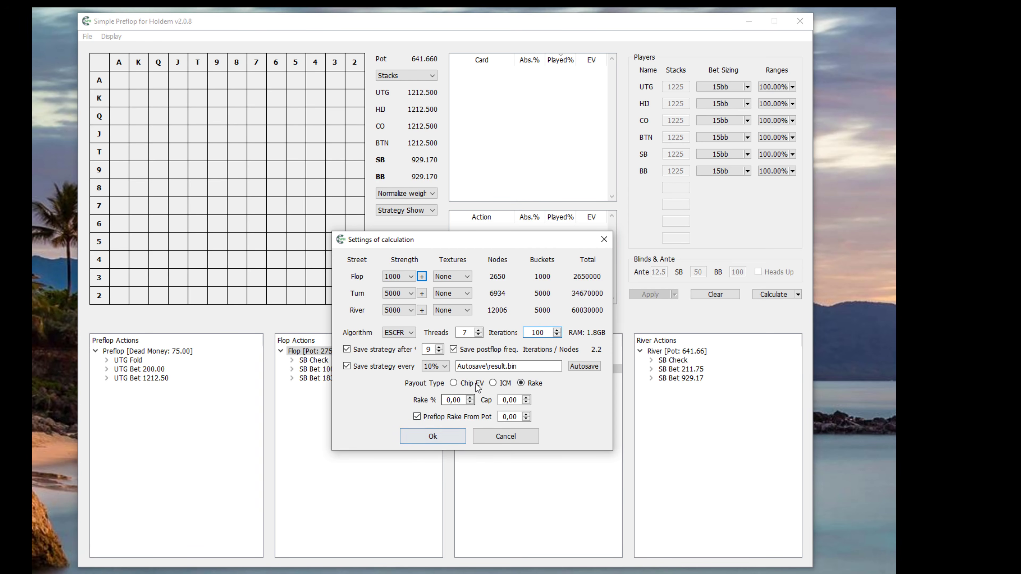
{"action": "left_click", "coordinate": [493, 383]}
{"action": "left_click", "coordinate": [453, 383]}
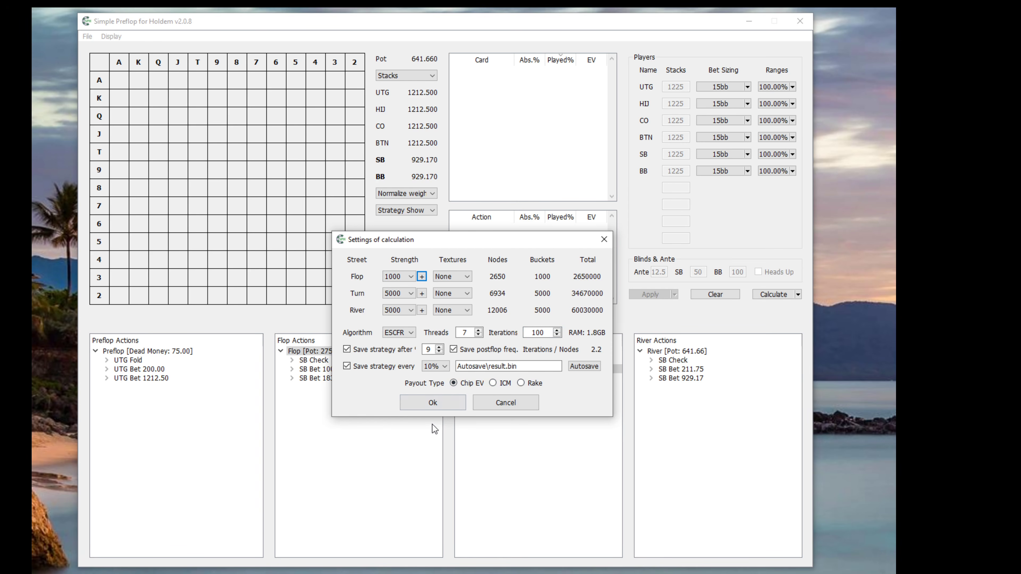
{"action": "left_click", "coordinate": [432, 404]}
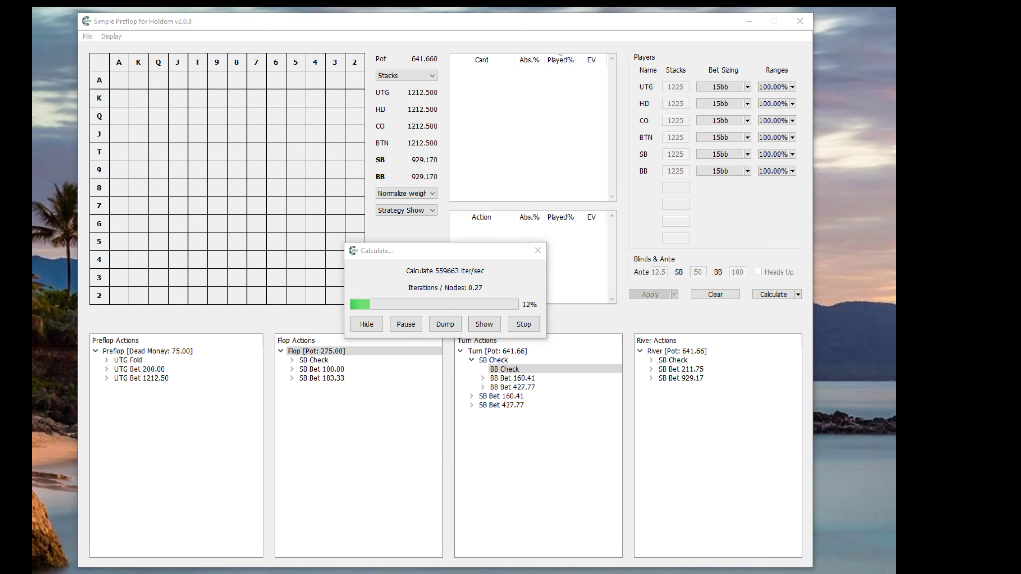
- Pause the calculation, hide and restore its progress window, and resume the calculation
{"action": "left_click", "coordinate": [404, 329]}
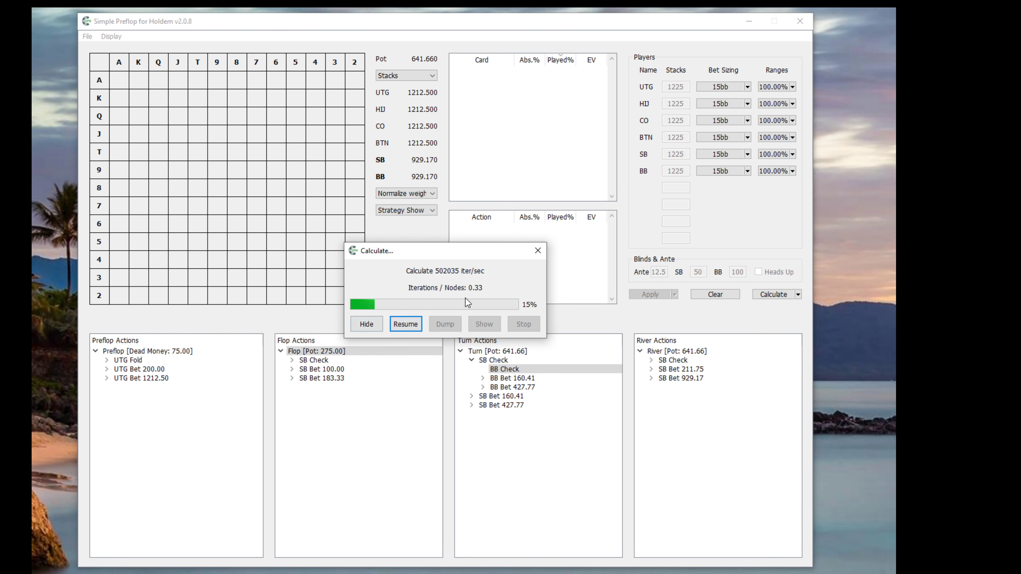
{"action": "left_click", "coordinate": [370, 325]}
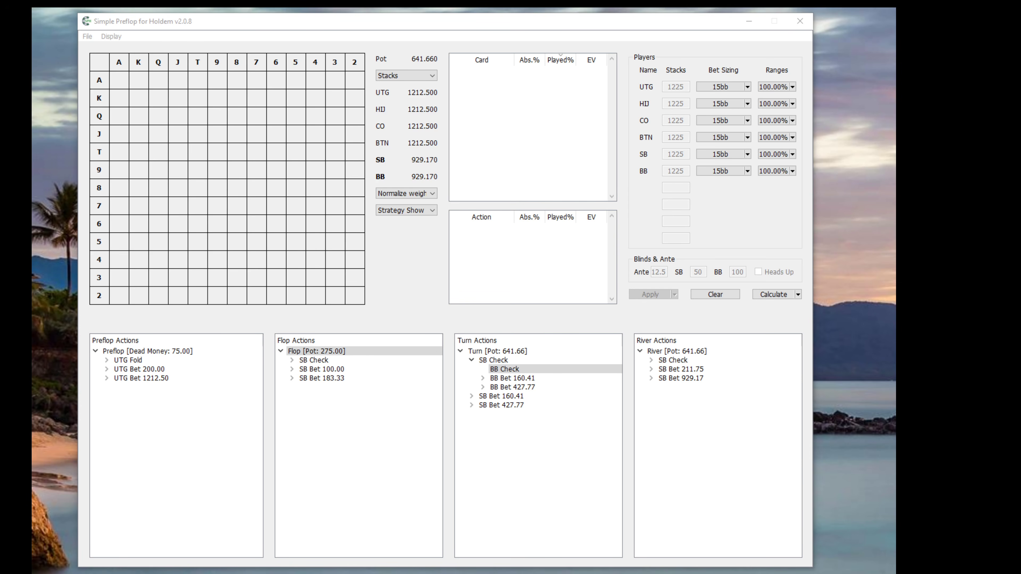
{"action": "left_click", "coordinate": [284, 573]}
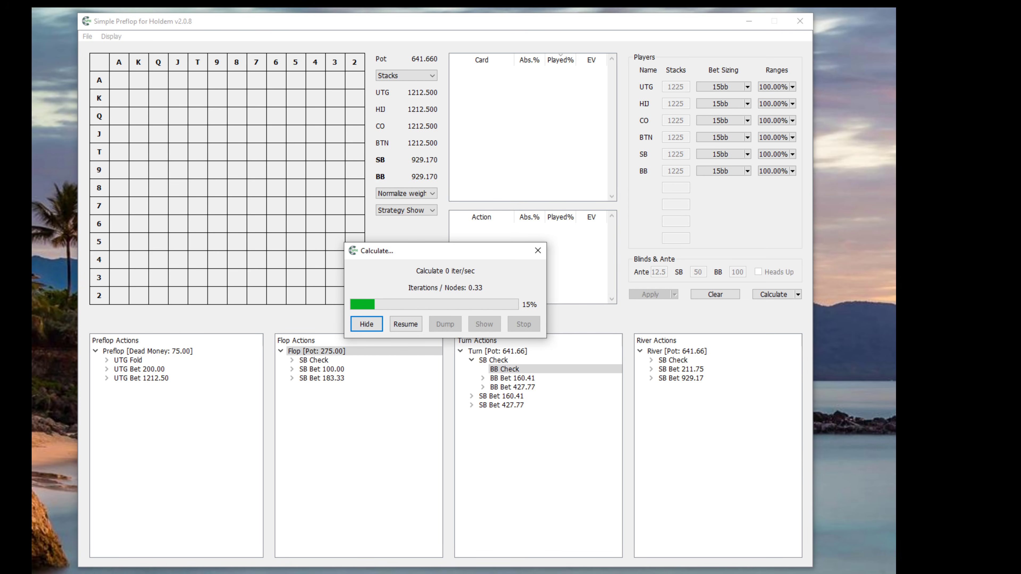
{"action": "left_click", "coordinate": [405, 324]}
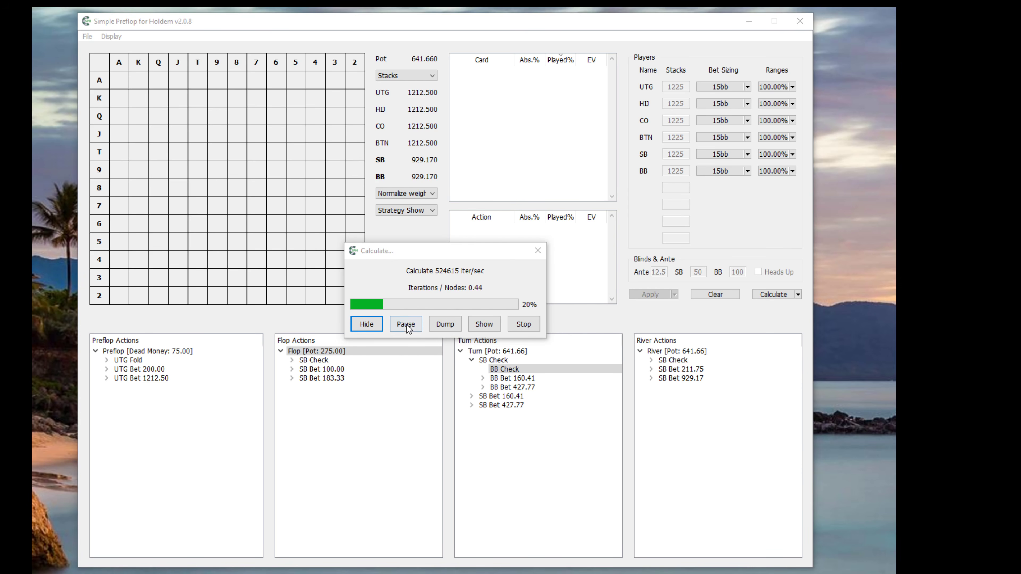
- Dump the running calculation to a file named 123 in the SimplePreflopHoldem folder
{"action": "left_click", "coordinate": [449, 327]}
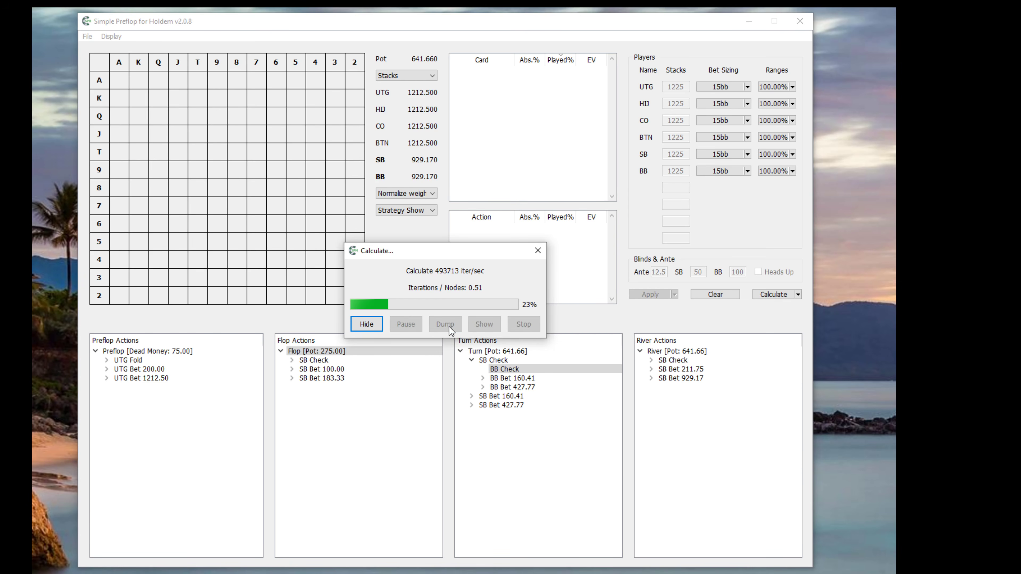
{"action": "left_click_drag", "start_coordinate": [336, 38], "coordinate": [355, 44]}
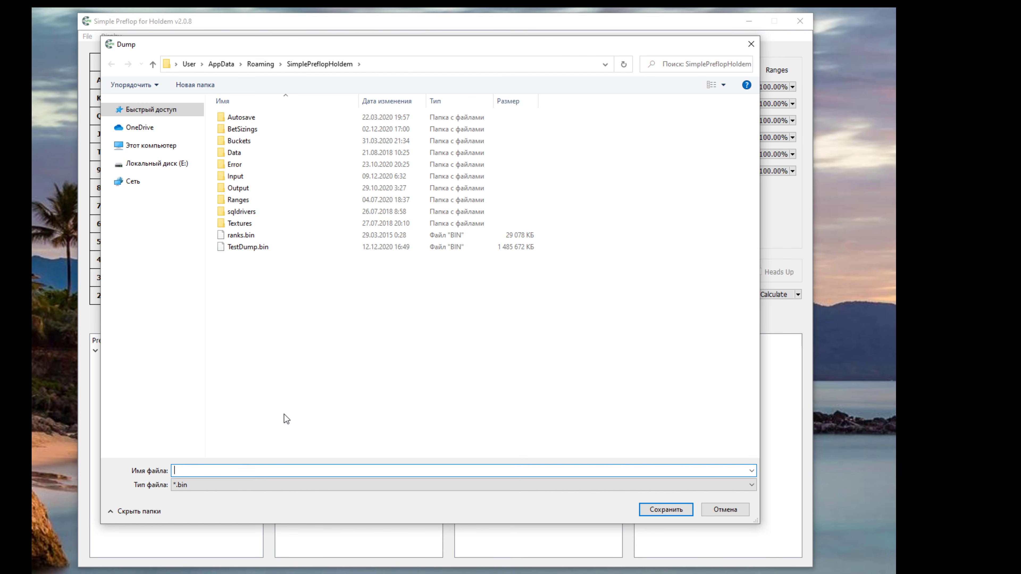
{"action": "type", "text": "123"}
{"action": "left_click", "coordinate": [657, 508]}
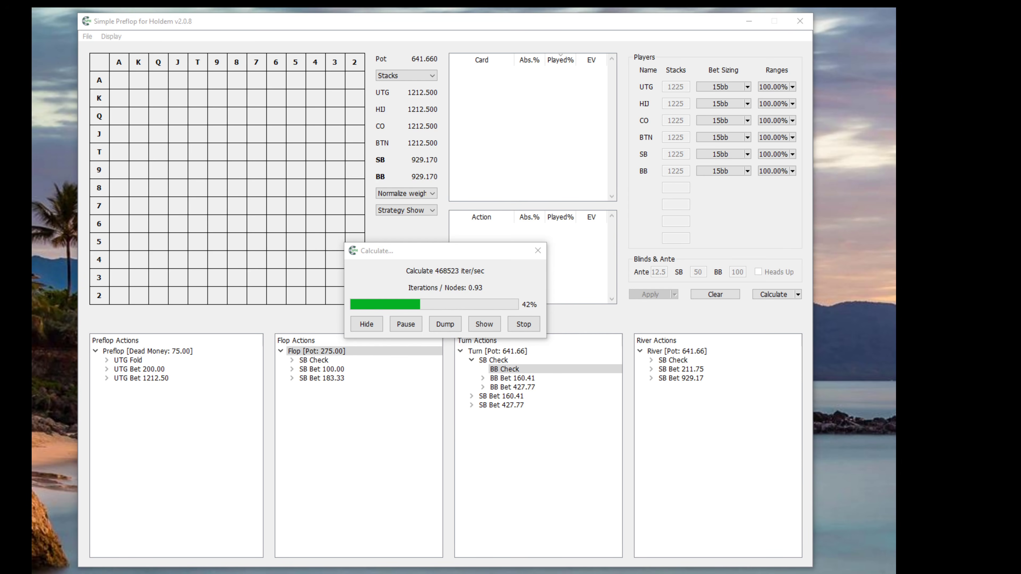
- Stop the running calculation and close the program
{"action": "left_click", "coordinate": [527, 331]}
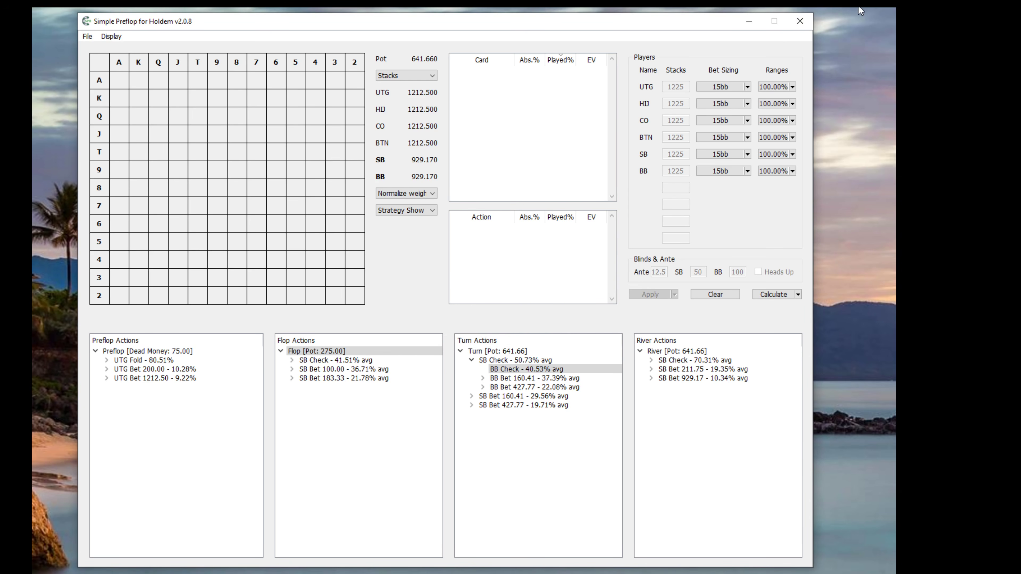
{"action": "left_click", "coordinate": [804, 22]}
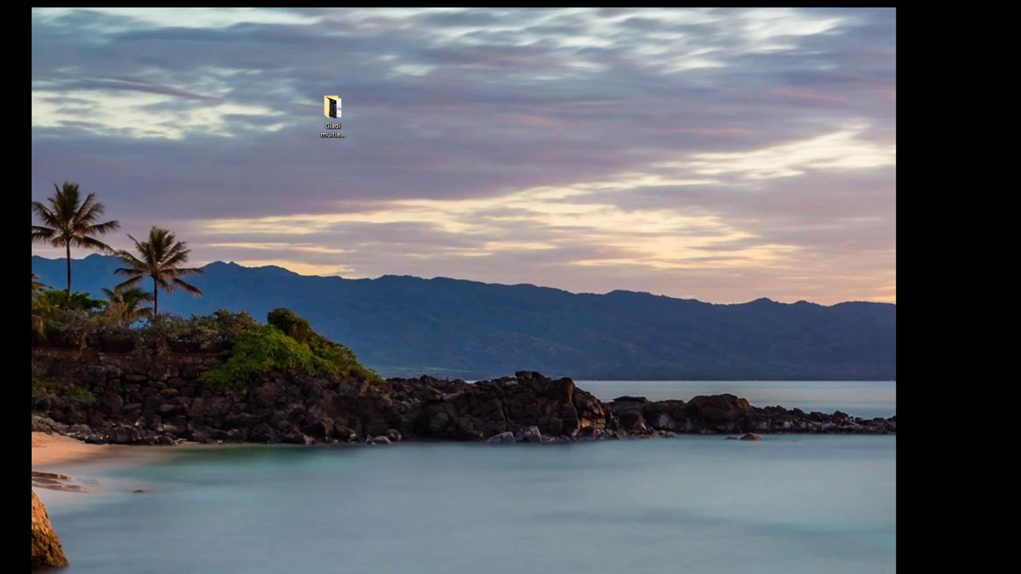
- Load the calculation dump 123.bin from the SimplePreflopHoldem folder
{"action": "left_click_drag", "start_coordinate": [793, 137], "coordinate": [363, 26]}
{"action": "left_click", "coordinate": [103, 37]}
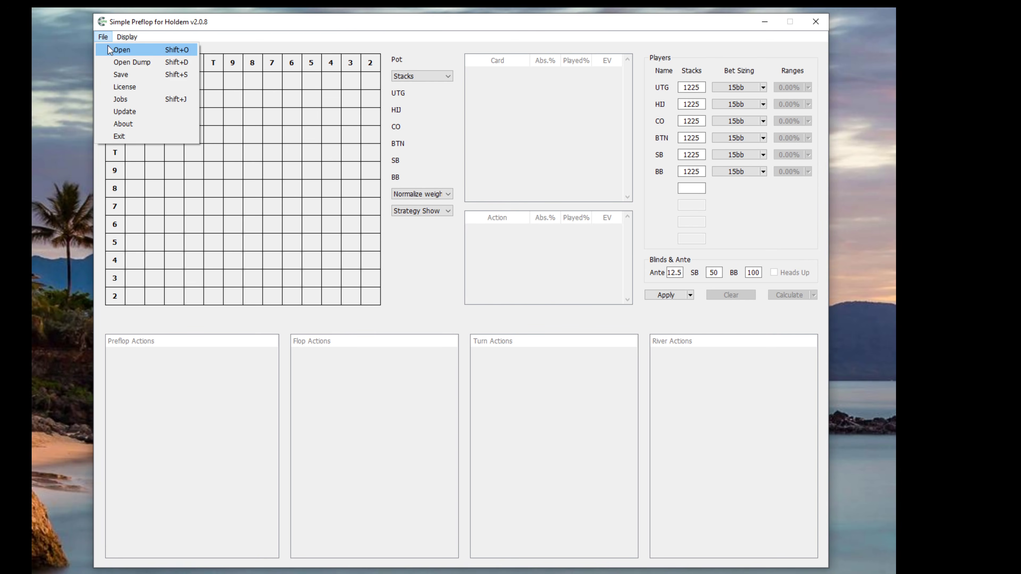
{"action": "left_click", "coordinate": [149, 63]}
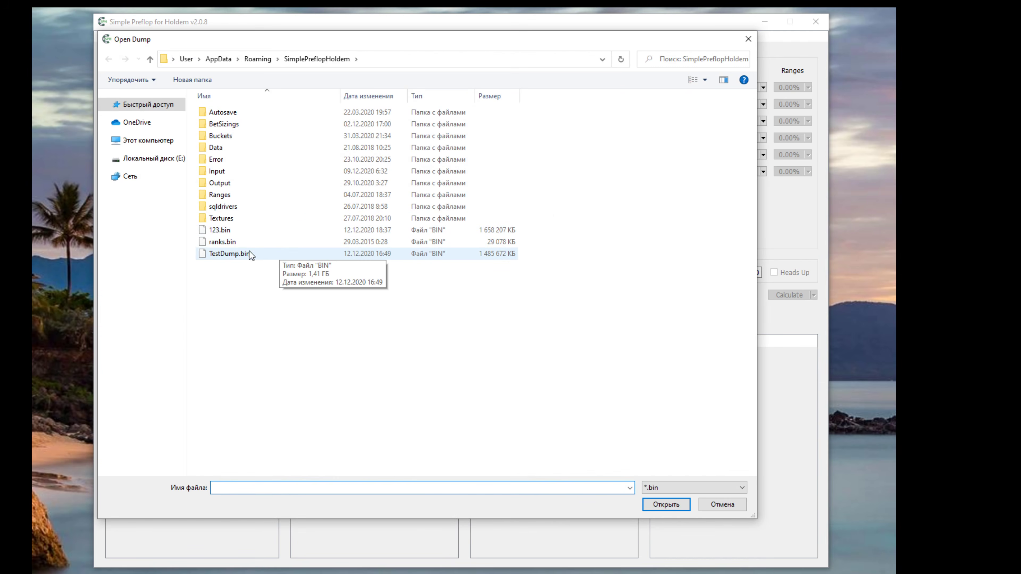
{"action": "double_click", "coordinate": [230, 233]}
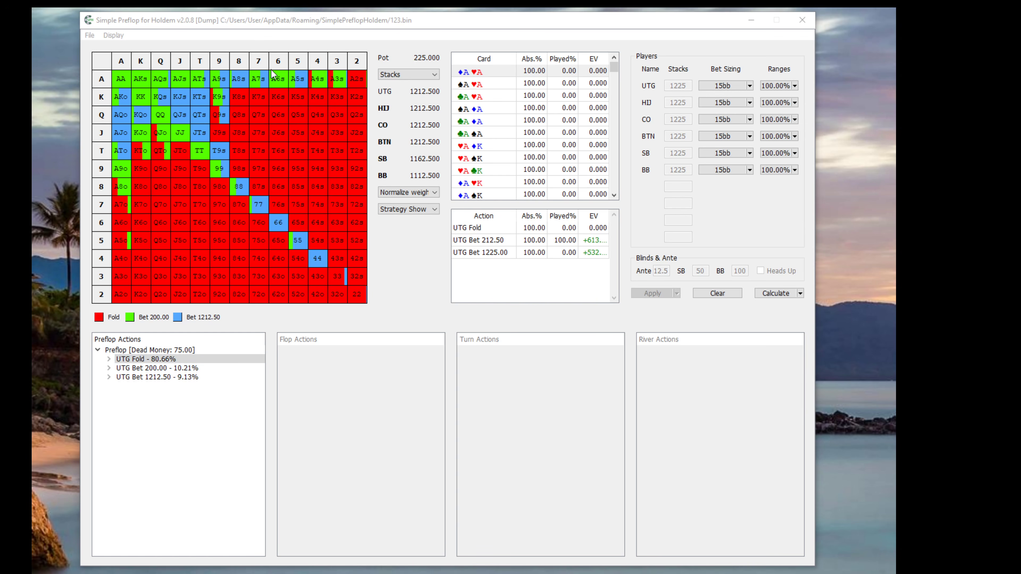
- Examine the 200.00 bet strategies for HJ, CO and BTN along the preflop fold branch, and collapse the branch
{"action": "left_click", "coordinate": [115, 368]}
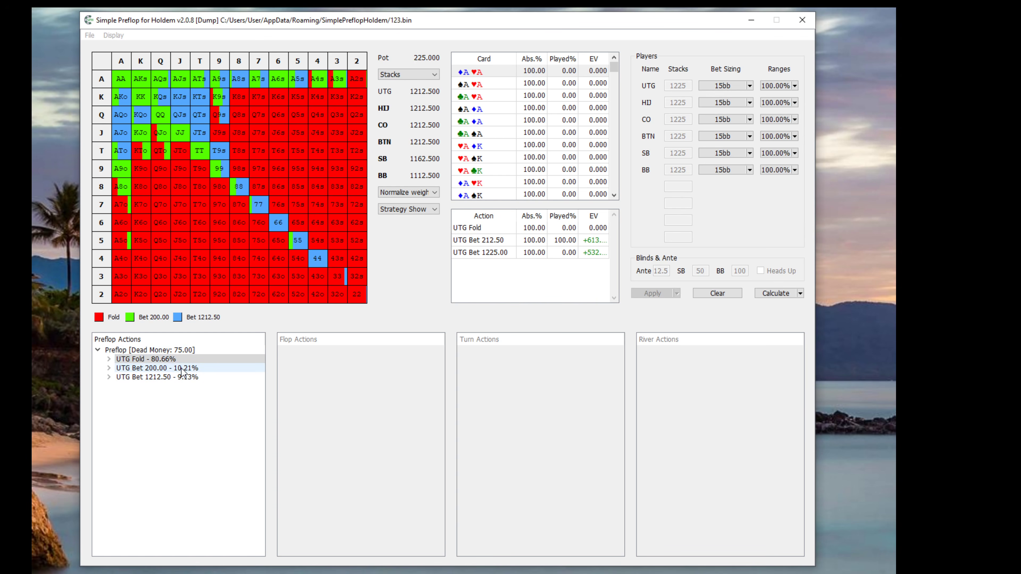
{"action": "left_click", "coordinate": [106, 359]}
{"action": "left_click", "coordinate": [159, 377]}
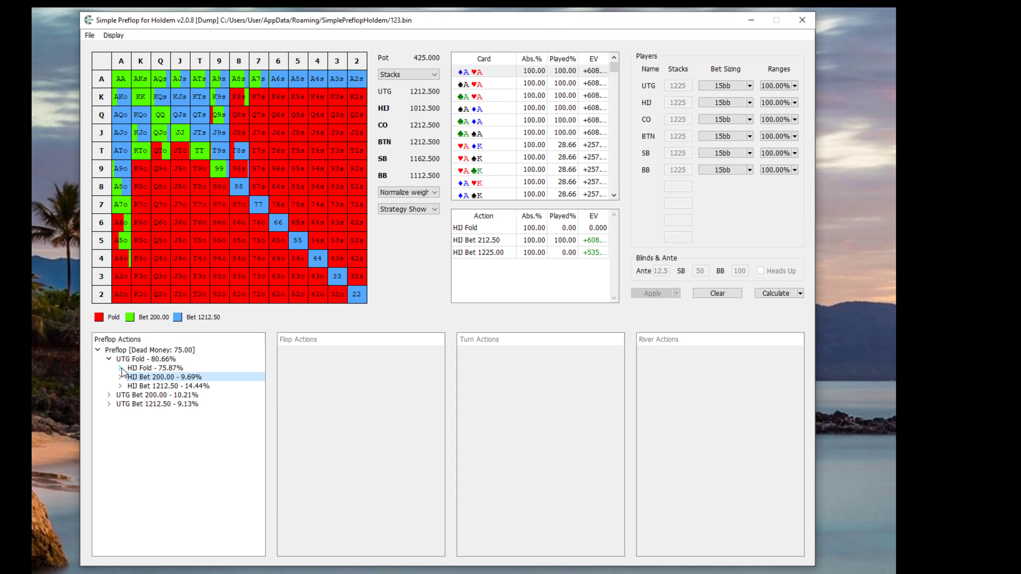
{"action": "left_click", "coordinate": [122, 369]}
{"action": "left_click", "coordinate": [150, 384]}
{"action": "left_click", "coordinate": [131, 376]}
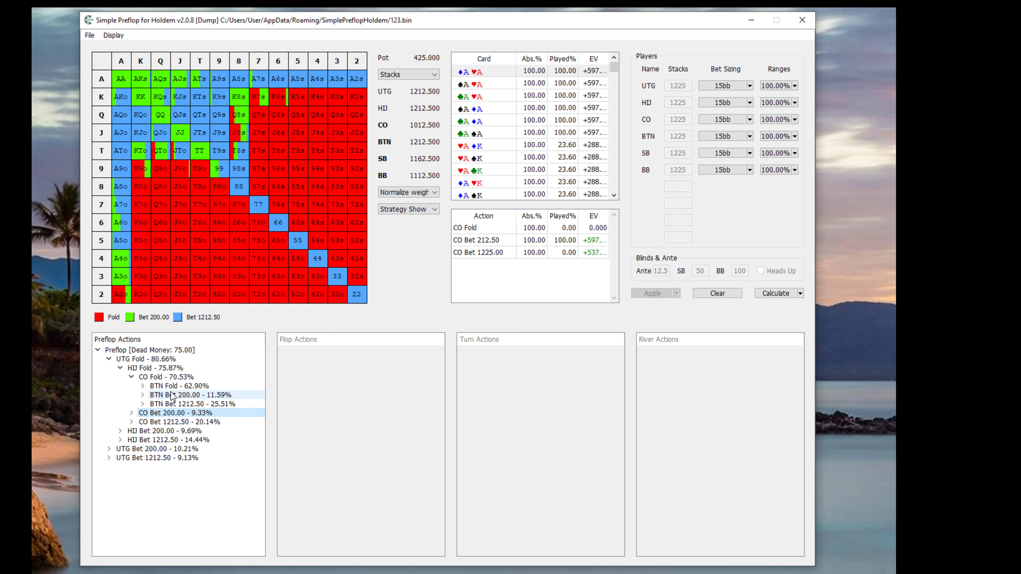
{"action": "left_click", "coordinate": [165, 395]}
{"action": "left_click", "coordinate": [131, 377]}
{"action": "left_click", "coordinate": [118, 368]}
{"action": "left_click", "coordinate": [108, 360]}
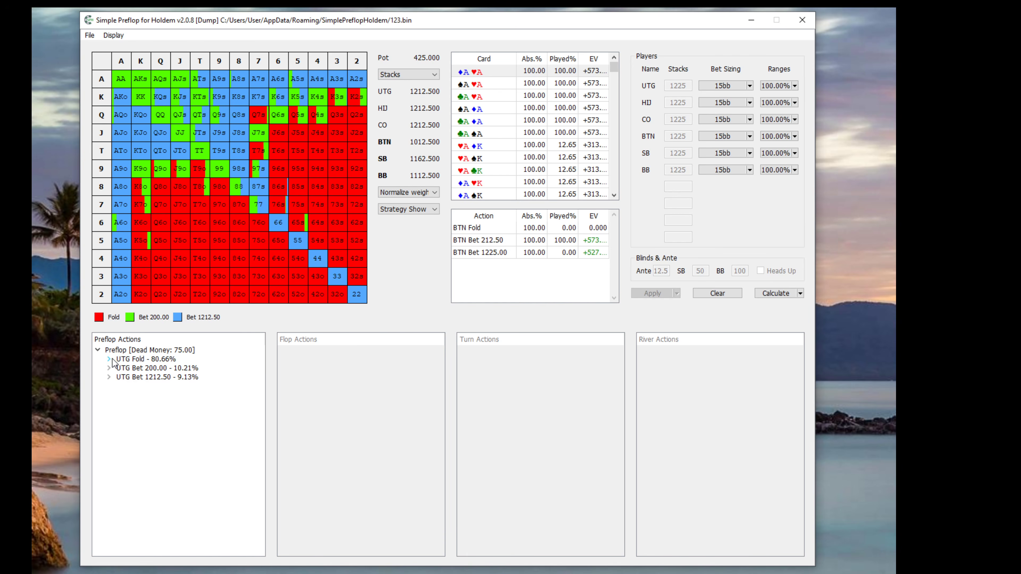
- Examine the SB fold and BB Bet 200.00 strategies after everyone folds to the small blind, and collapse the tree
{"action": "left_click", "coordinate": [110, 360]}
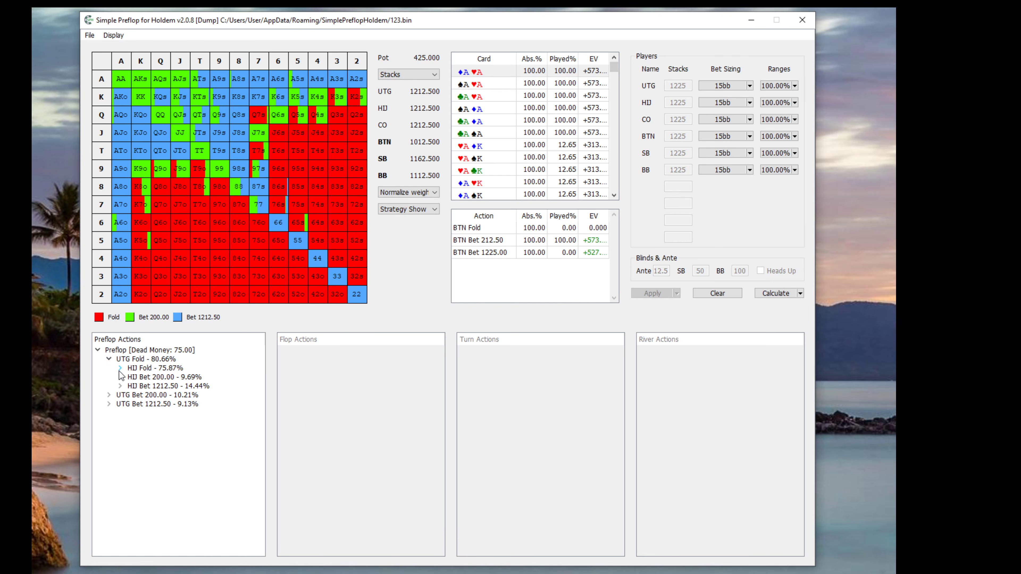
{"action": "left_click", "coordinate": [119, 368]}
{"action": "left_click", "coordinate": [131, 377]}
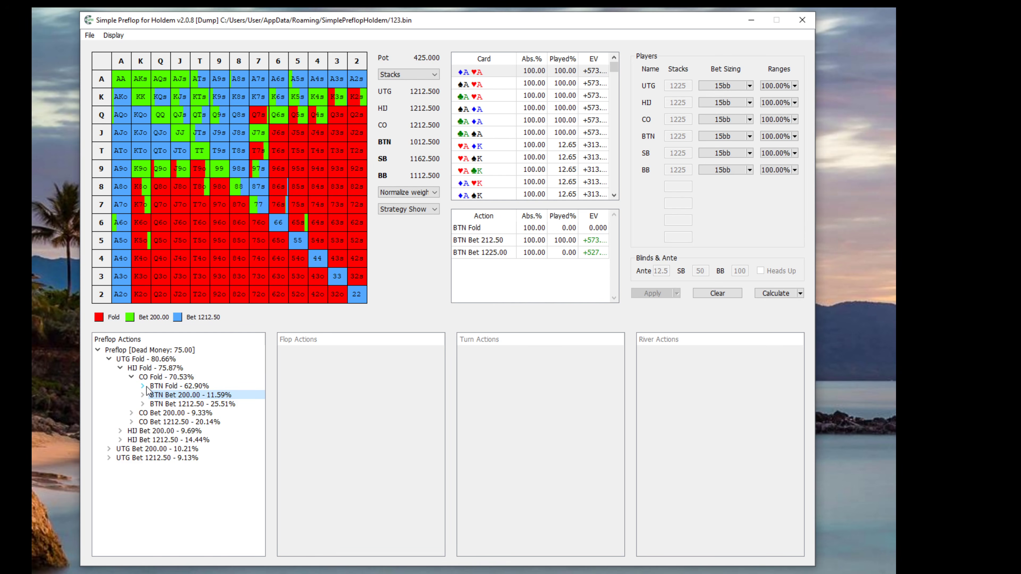
{"action": "left_click", "coordinate": [142, 386]}
{"action": "left_click", "coordinate": [187, 404]}
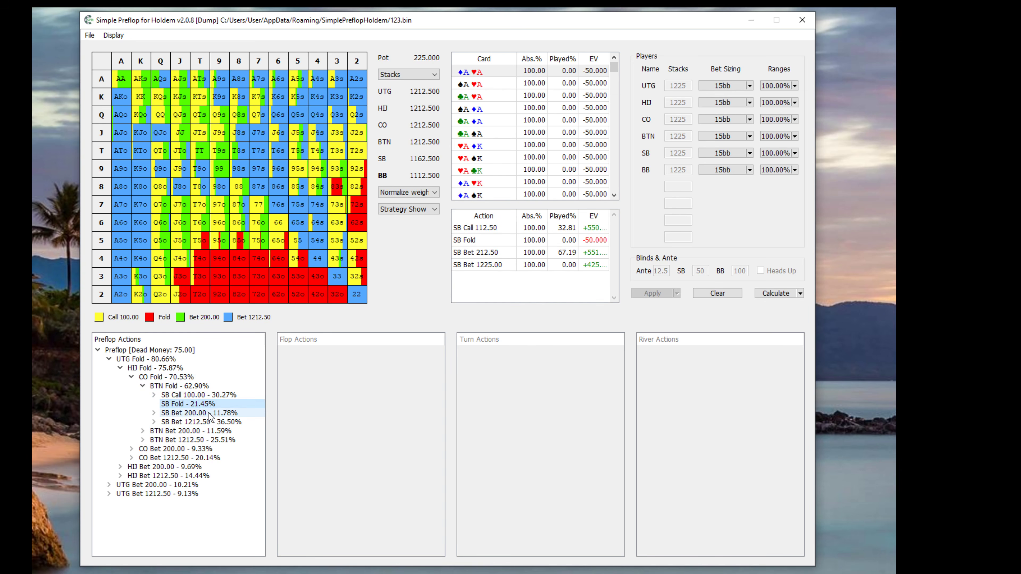
{"action": "left_click", "coordinate": [154, 395]}
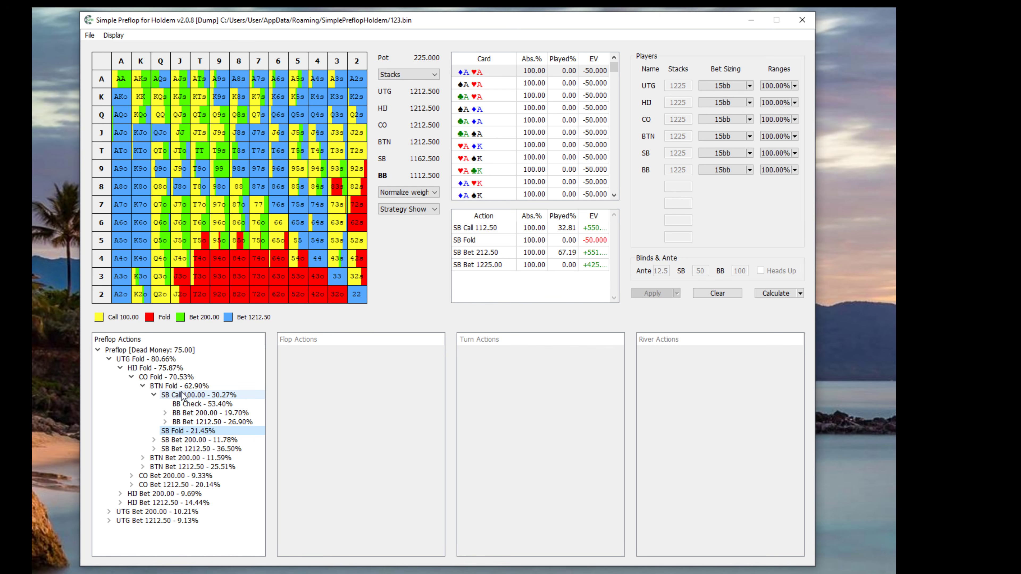
{"action": "left_click", "coordinate": [205, 413]}
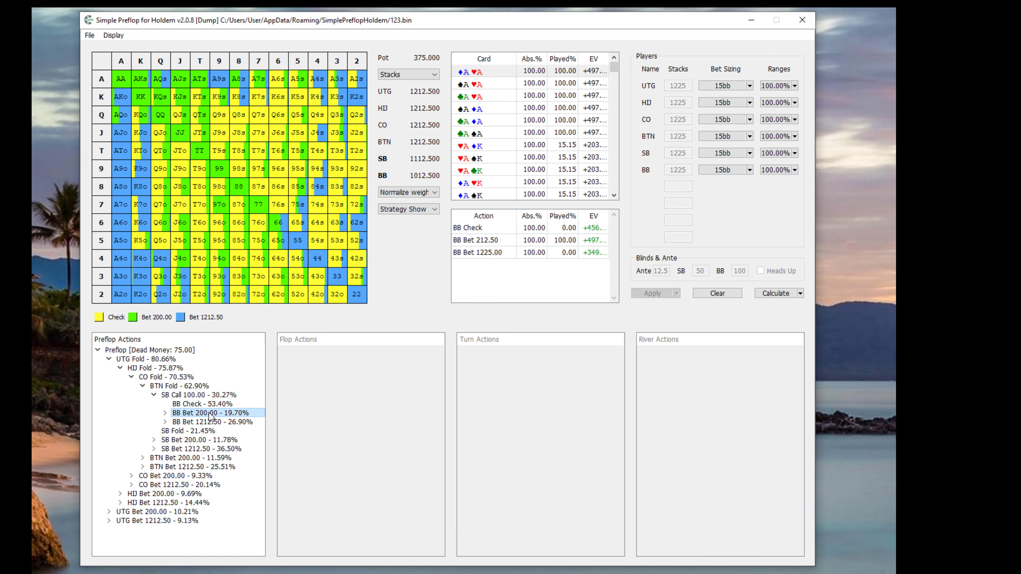
{"action": "left_click", "coordinate": [143, 387]}
{"action": "left_click", "coordinate": [131, 378]}
{"action": "left_click", "coordinate": [120, 368]}
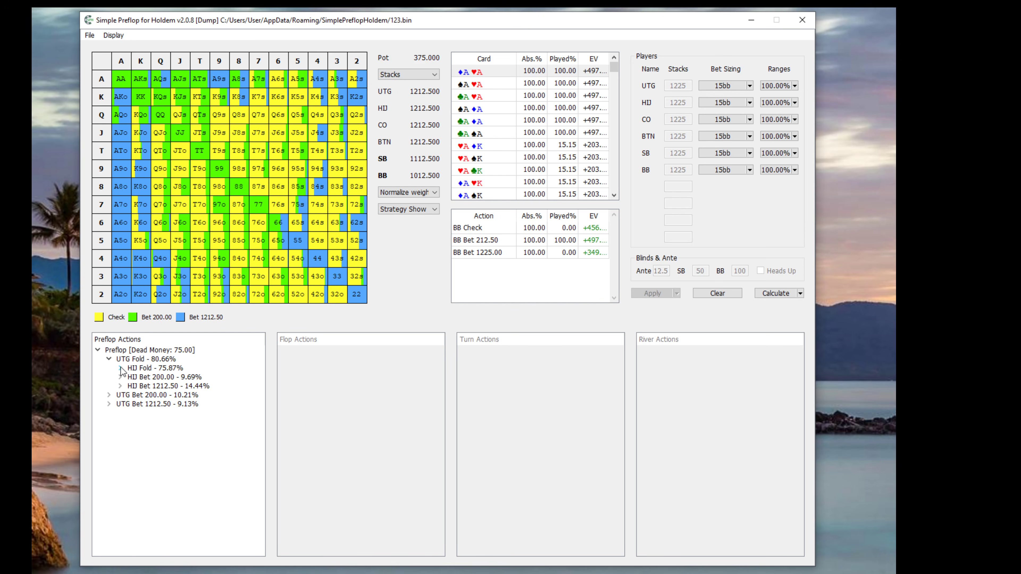
{"action": "left_click", "coordinate": [108, 359]}
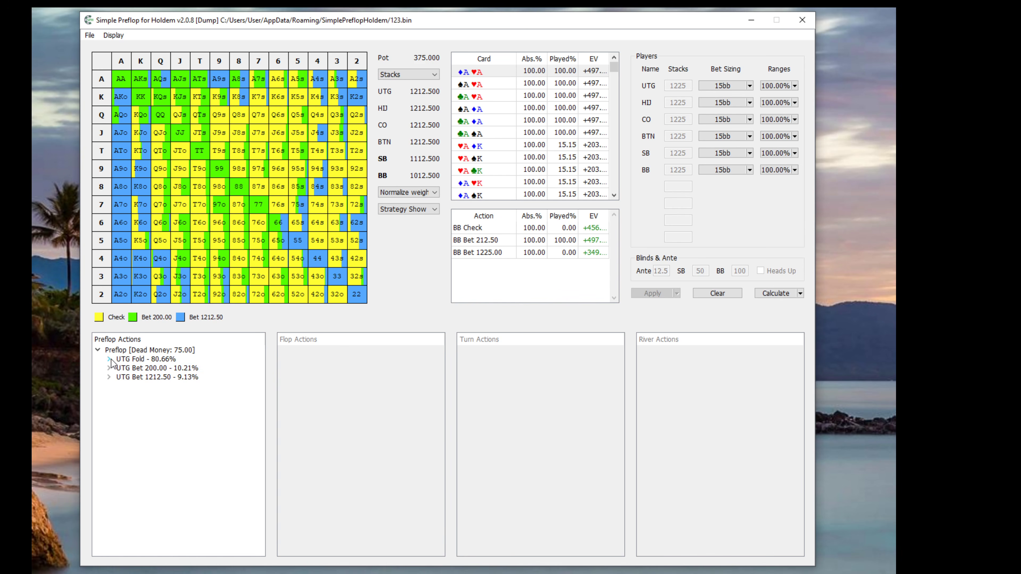
- Open the Plain View of the Preflop root node, examine the responses to the CO and HJ 200.00 bets, and close it
{"action": "left_click", "coordinate": [162, 367]}
{"action": "left_click", "coordinate": [132, 349]}
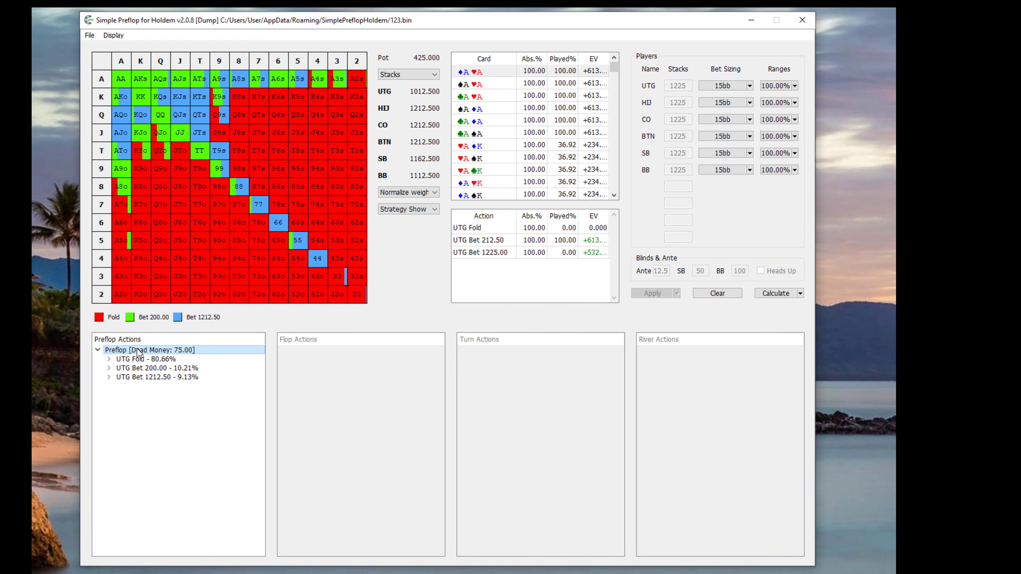
{"action": "right_click", "coordinate": [137, 349]}
{"action": "left_click", "coordinate": [187, 429]}
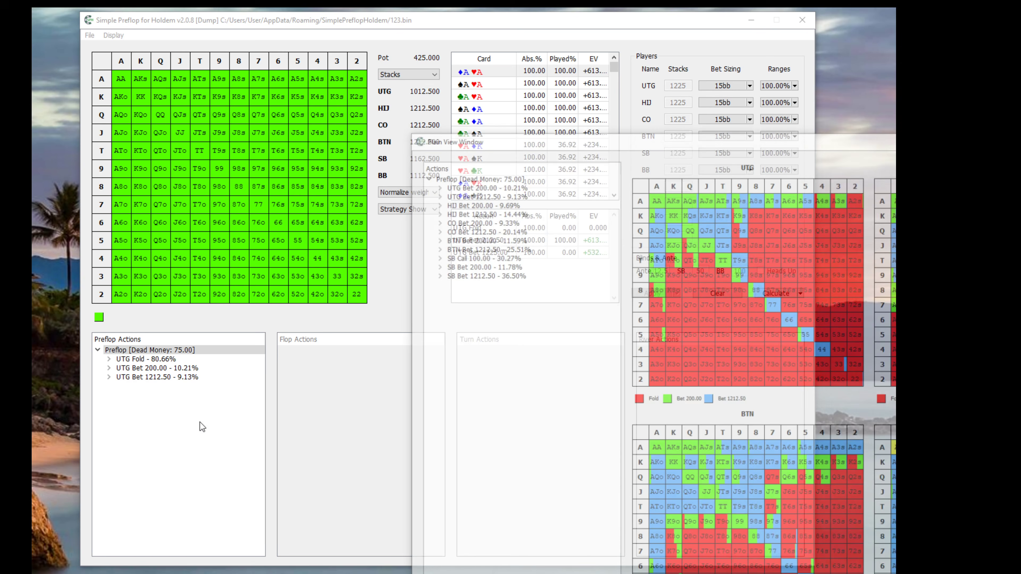
{"action": "left_click_drag", "start_coordinate": [575, 141], "coordinate": [191, 26]}
{"action": "left_click", "coordinate": [87, 107]}
{"action": "left_click", "coordinate": [85, 91]}
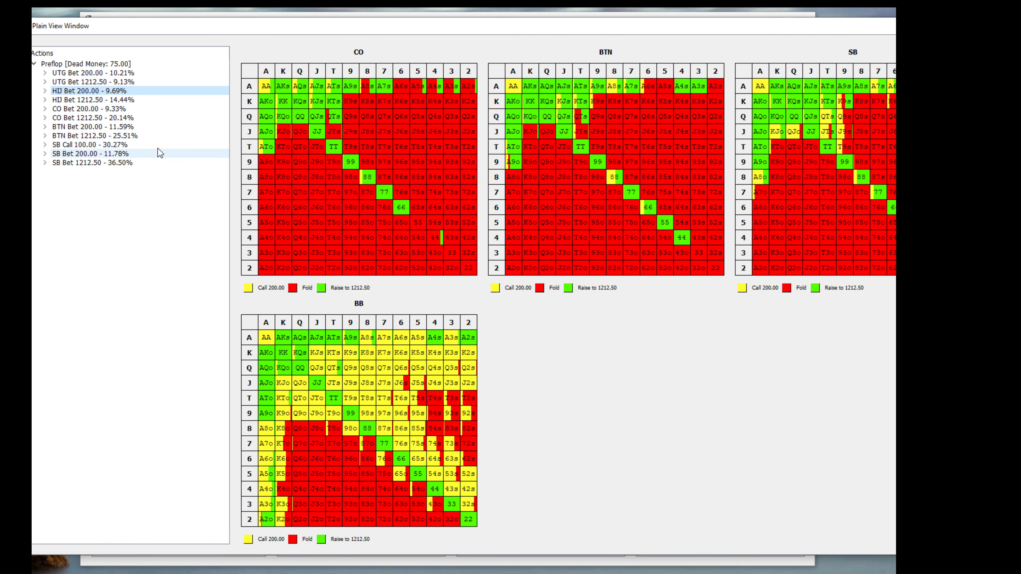
{"action": "left_click_drag", "start_coordinate": [691, 30], "coordinate": [630, 58]}
{"action": "left_click", "coordinate": [904, 54]}
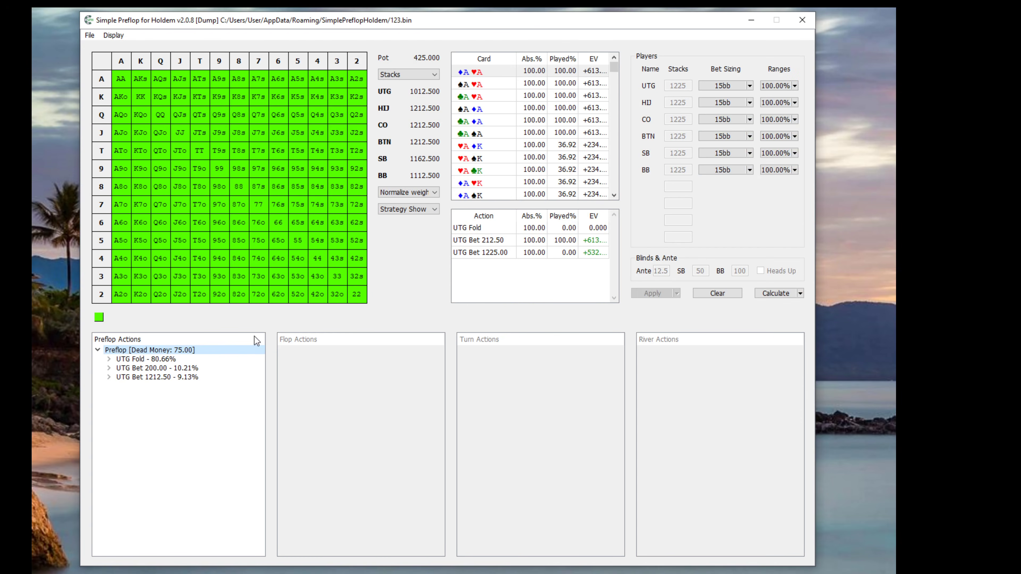
- Open the node strategies editor for UTG Bet 200.00 and close it without changing anything
{"action": "left_click", "coordinate": [234, 368]}
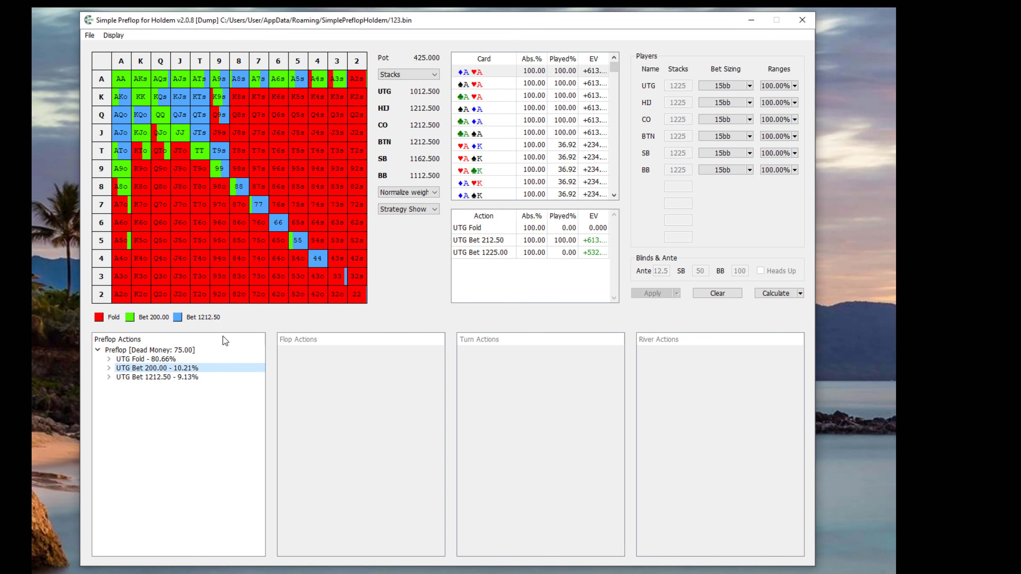
{"action": "right_click", "coordinate": [181, 366]}
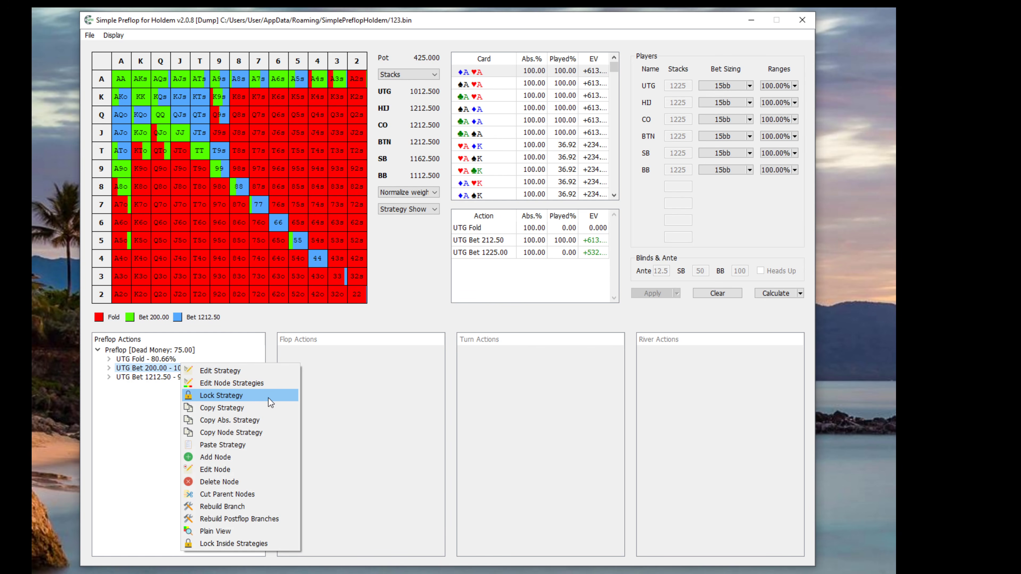
{"action": "left_click", "coordinate": [231, 383]}
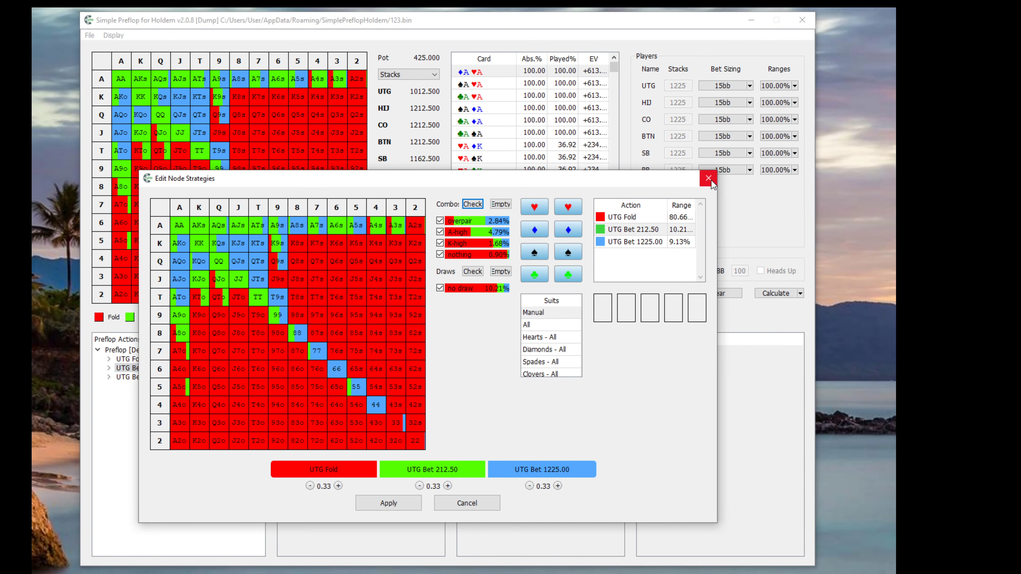
{"action": "left_click", "coordinate": [711, 180]}
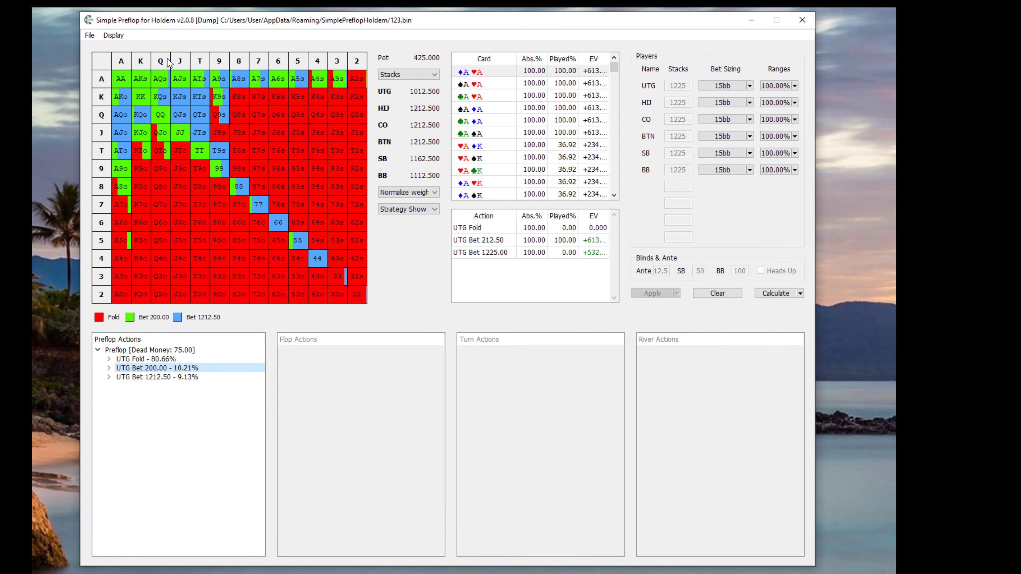
- Open the saved situation 6max Hyper 12bb 2x Full tree.bin and display the UTG Bet 1200.00 strategy
{"action": "left_click", "coordinate": [89, 36]}
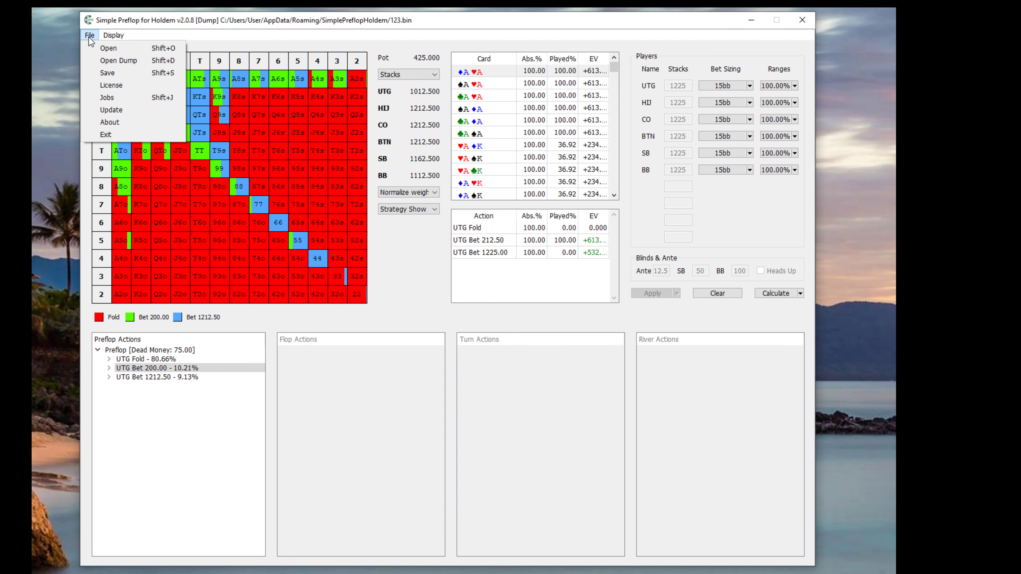
{"action": "left_click", "coordinate": [99, 50]}
{"action": "left_click_drag", "start_coordinate": [288, 37], "coordinate": [321, 43]}
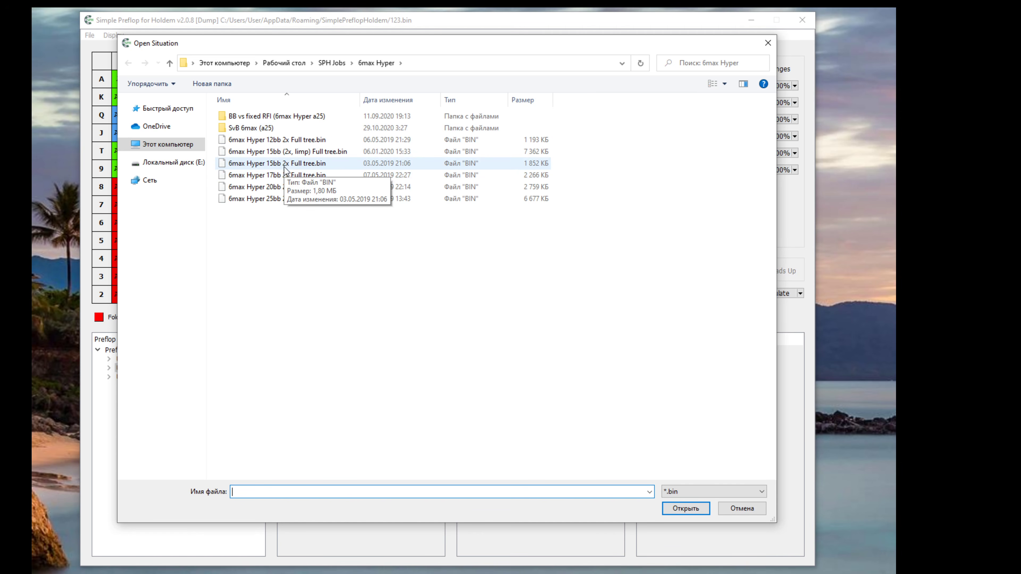
{"action": "double_click", "coordinate": [302, 140]}
{"action": "left_click", "coordinate": [149, 376]}
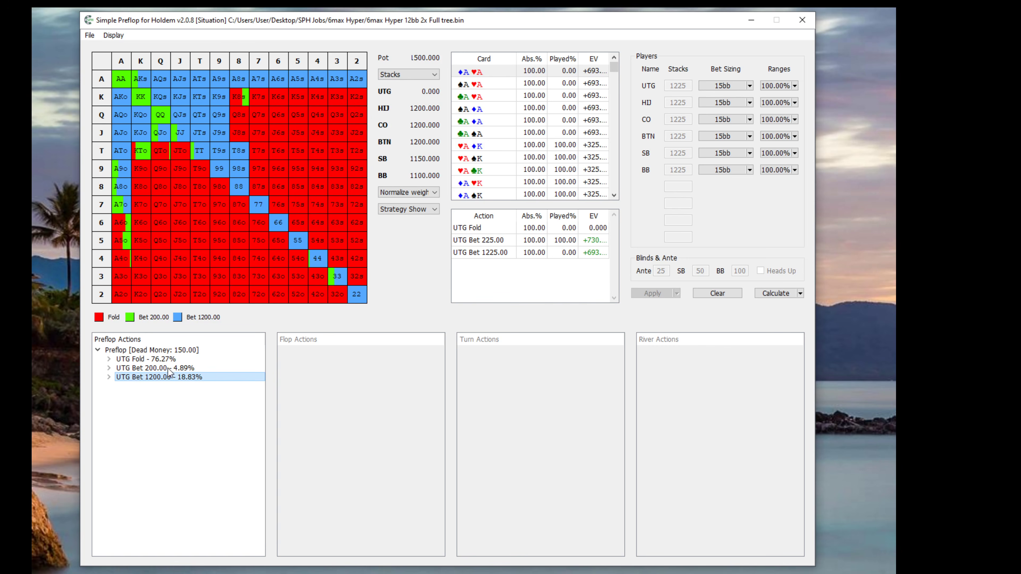
- View the Save Situation dialog and the remaining file commands without saving anything
{"action": "left_click", "coordinate": [90, 35]}
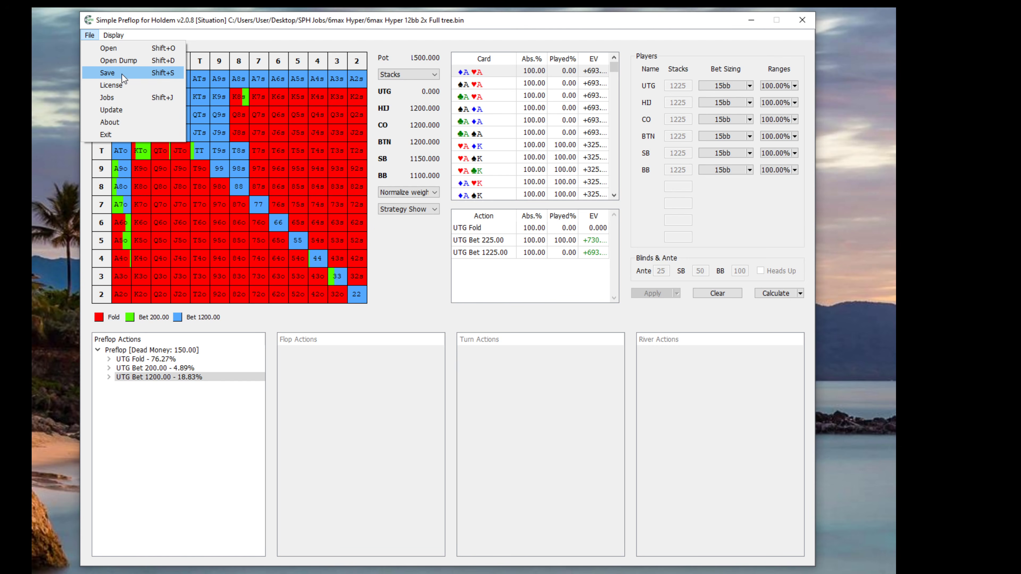
{"action": "left_click", "coordinate": [124, 74]}
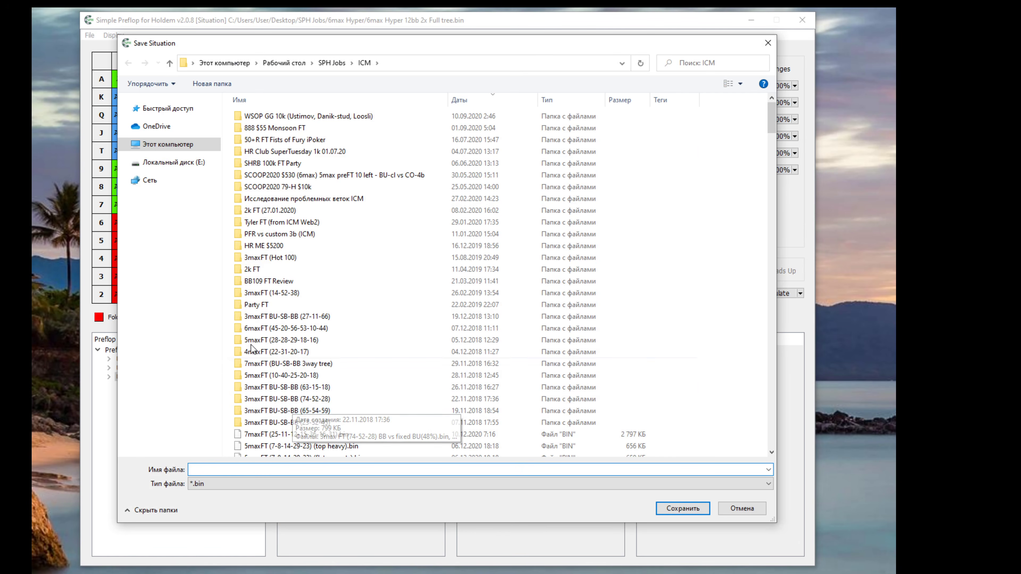
{"action": "left_click", "coordinate": [758, 46]}
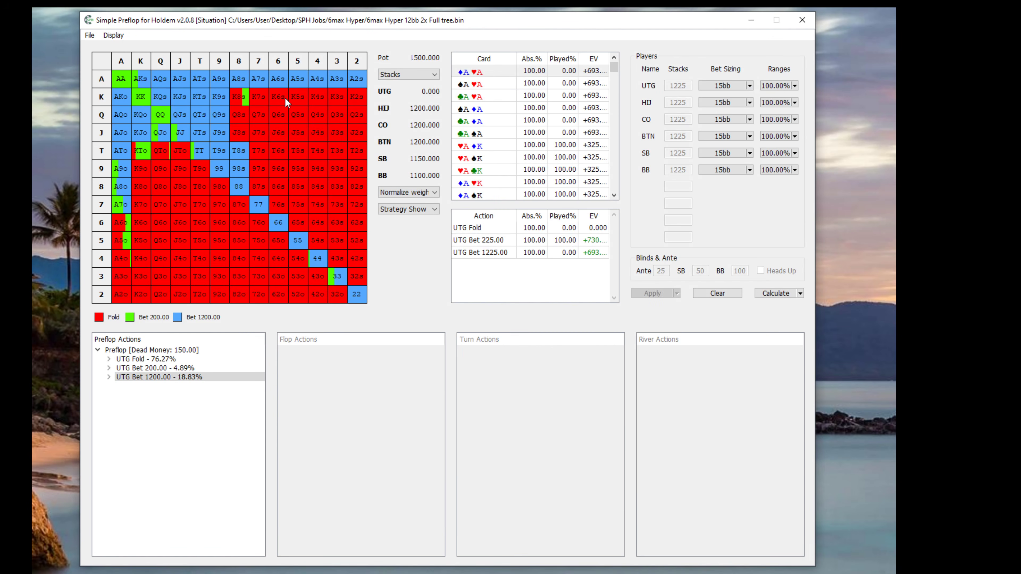
{"action": "left_click", "coordinate": [91, 35]}
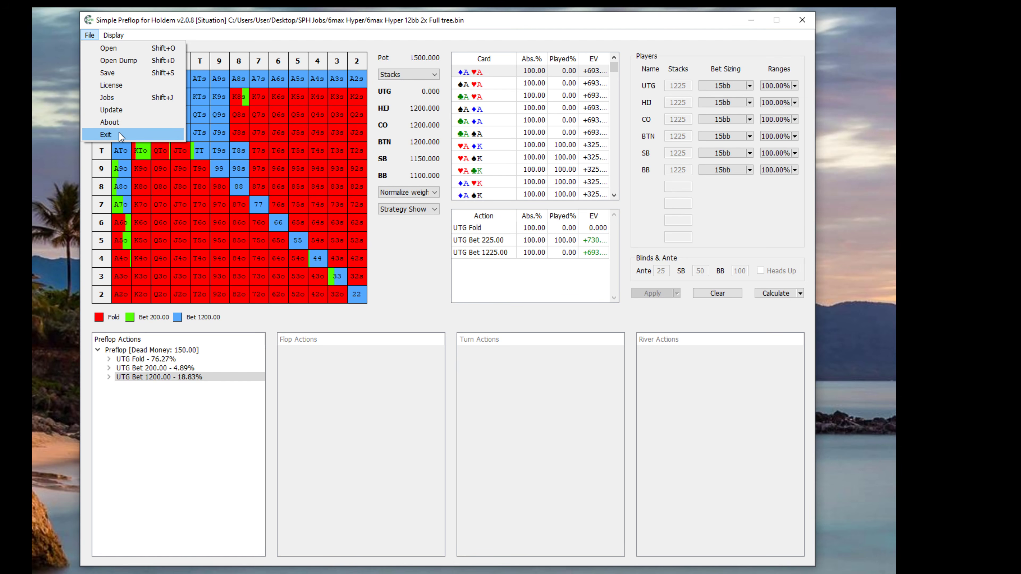
{"action": "left_click", "coordinate": [695, 386]}
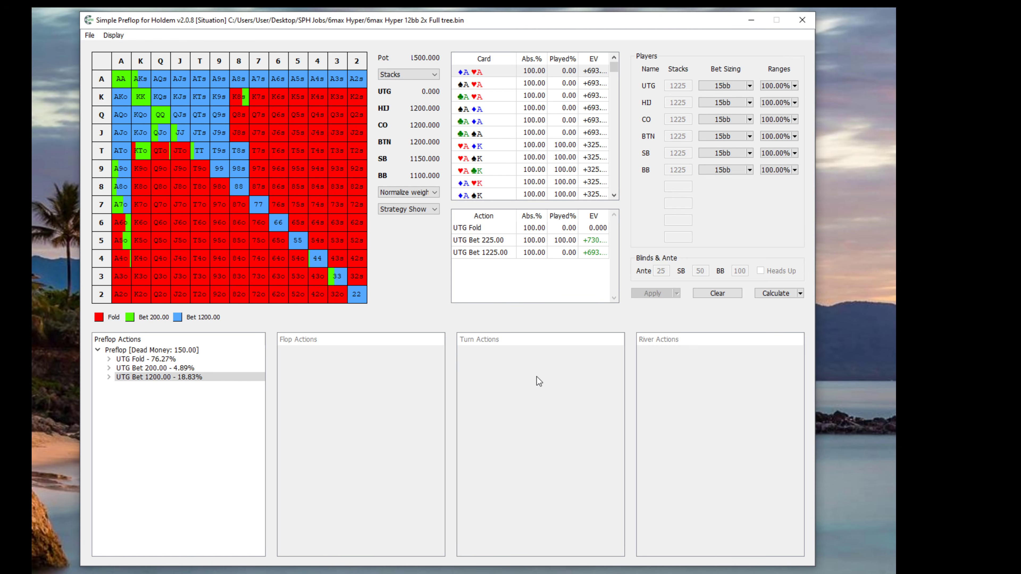
- Clear the loaded situation, set the ante to 12 and build a new tree
{"action": "left_click", "coordinate": [718, 293]}
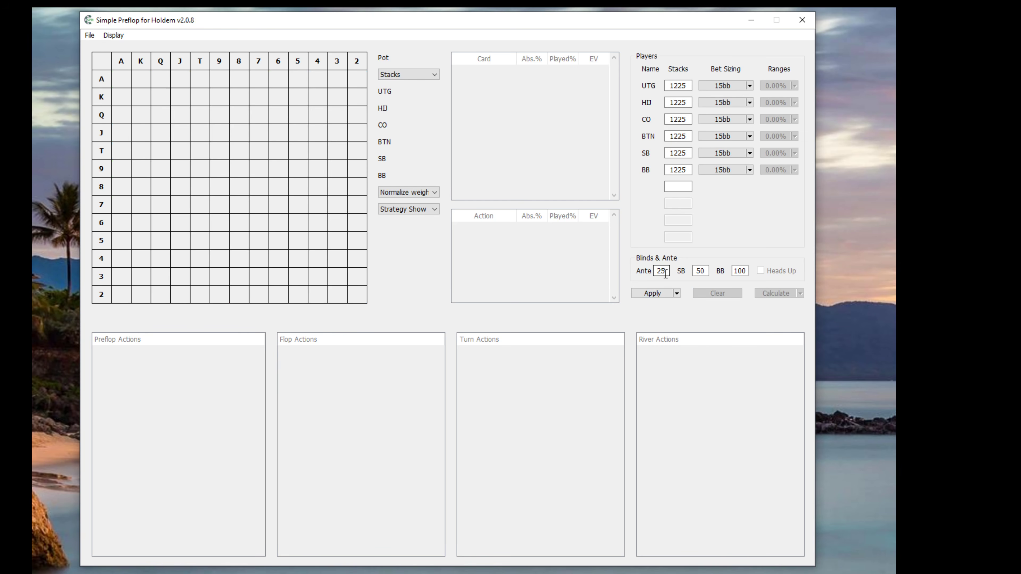
{"action": "left_click", "coordinate": [655, 296]}
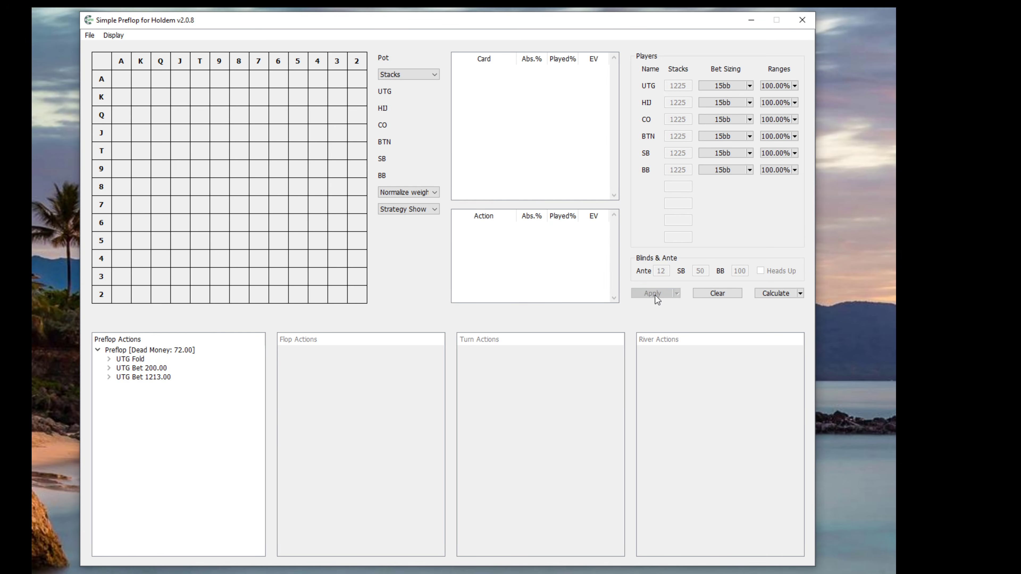
- View the calculation settings for the new tree and close them without starting a calculation
{"action": "left_click", "coordinate": [778, 298]}
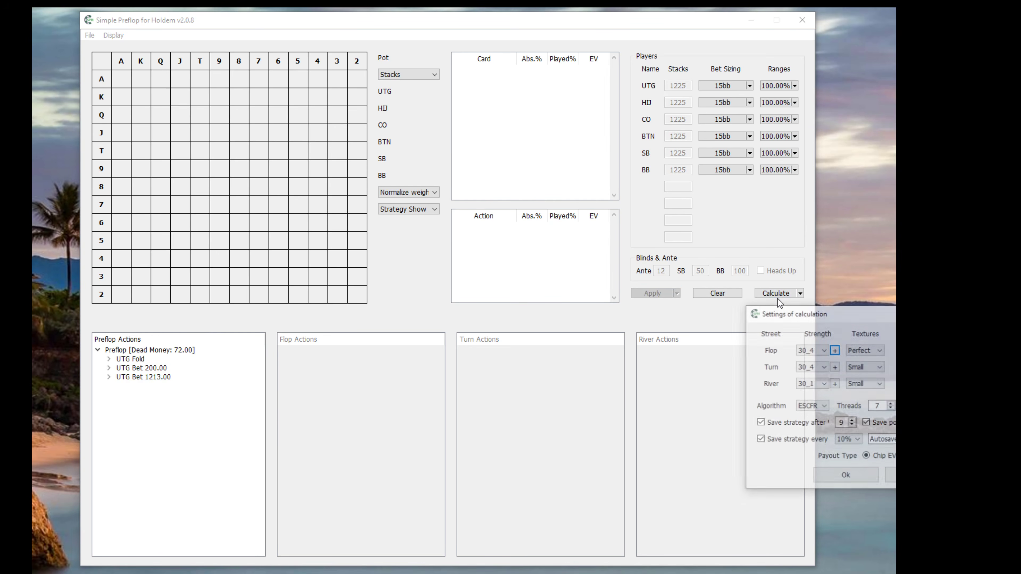
{"action": "left_click_drag", "start_coordinate": [866, 319], "coordinate": [427, 207]}
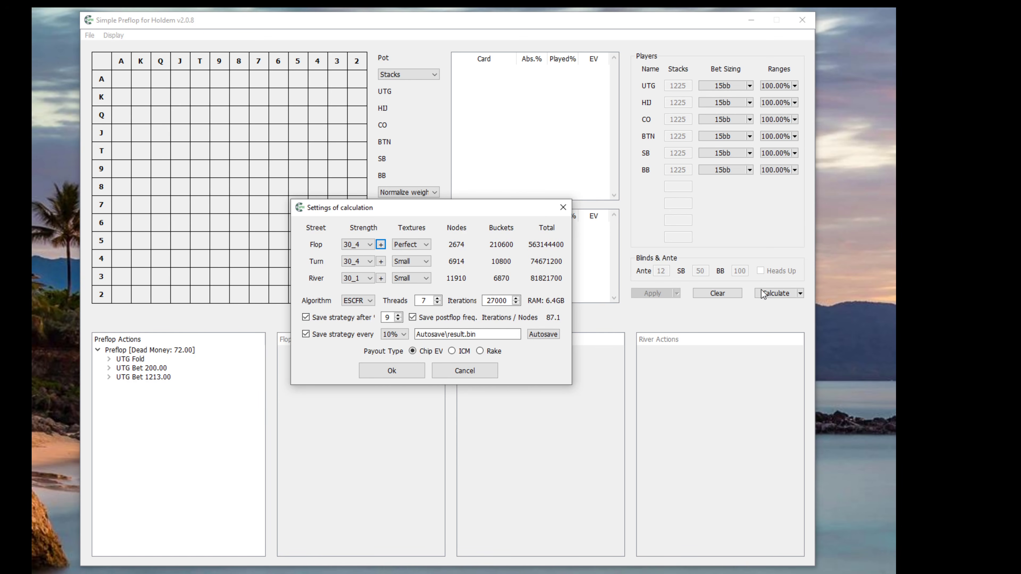
{"action": "left_click", "coordinate": [564, 208]}
- Start adding a calculation job with flop strength 1000, turn strength 10000 and river strength 10000
{"action": "left_click", "coordinate": [801, 295]}
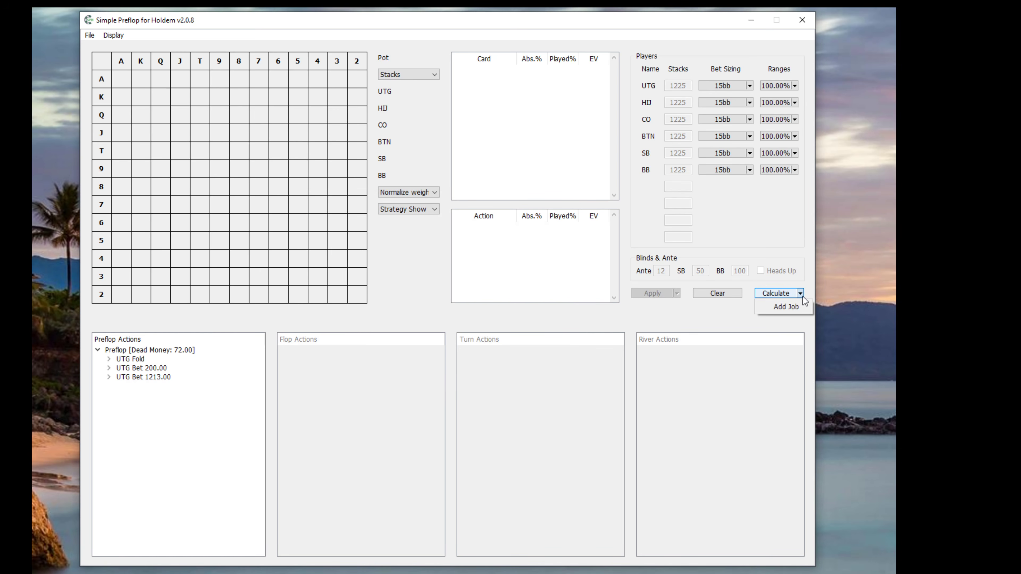
{"action": "left_click", "coordinate": [793, 307]}
{"action": "left_click_drag", "start_coordinate": [870, 304], "coordinate": [463, 218]}
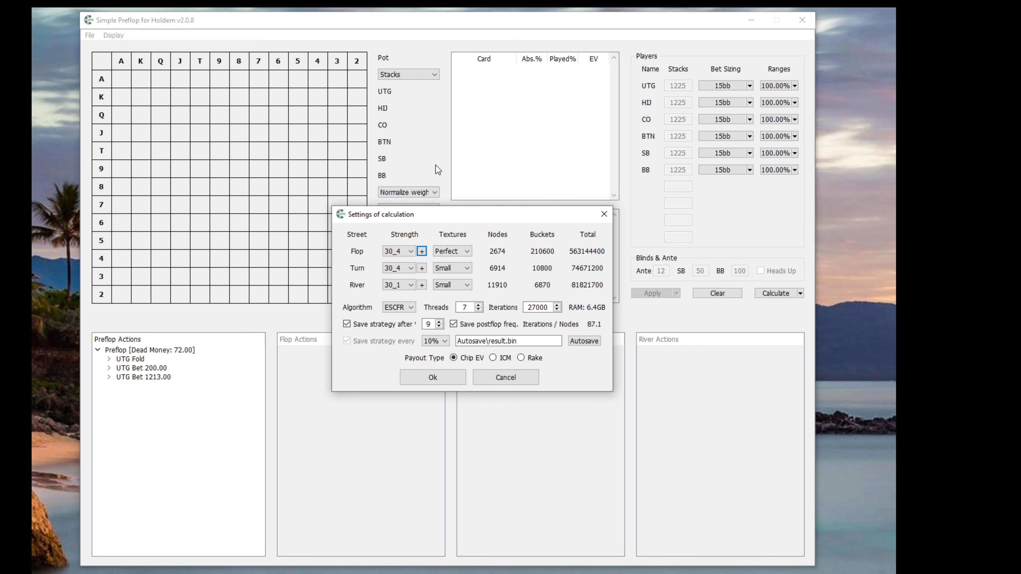
{"action": "left_click", "coordinate": [400, 251]}
{"action": "left_click", "coordinate": [399, 284]}
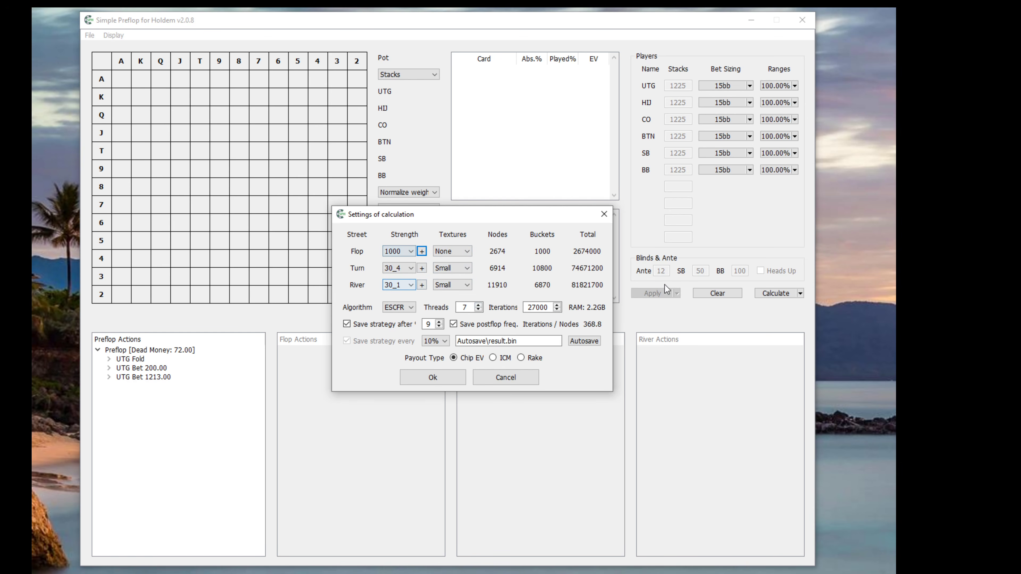
{"action": "left_click", "coordinate": [401, 268]}
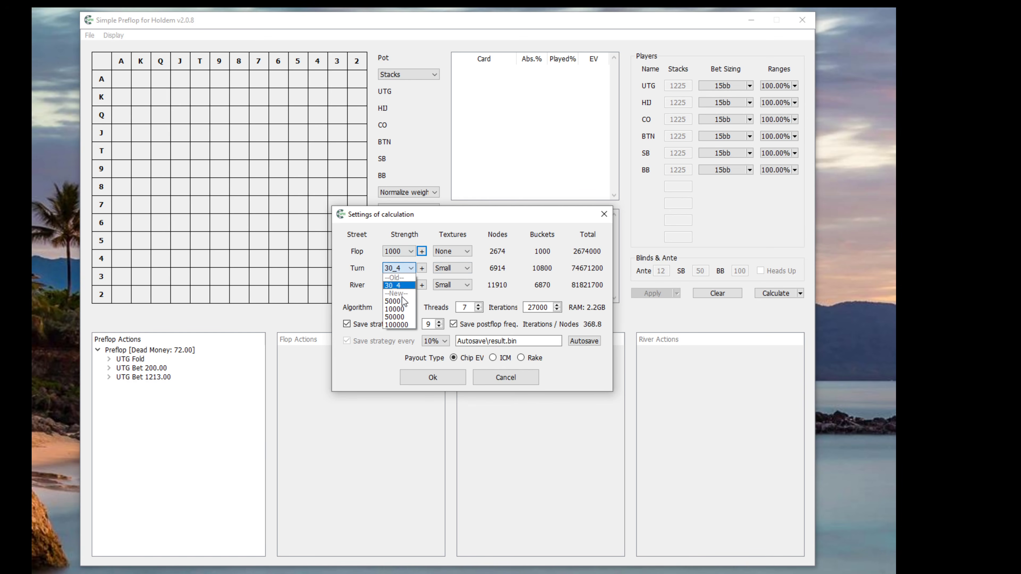
{"action": "left_click", "coordinate": [402, 300]}
{"action": "left_click", "coordinate": [398, 286]}
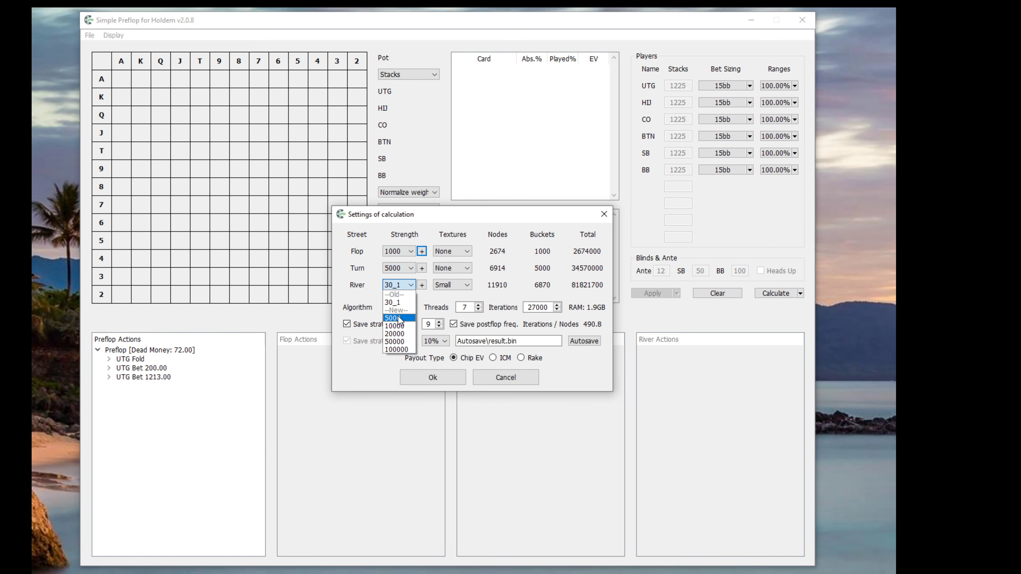
{"action": "left_click", "coordinate": [395, 318]}
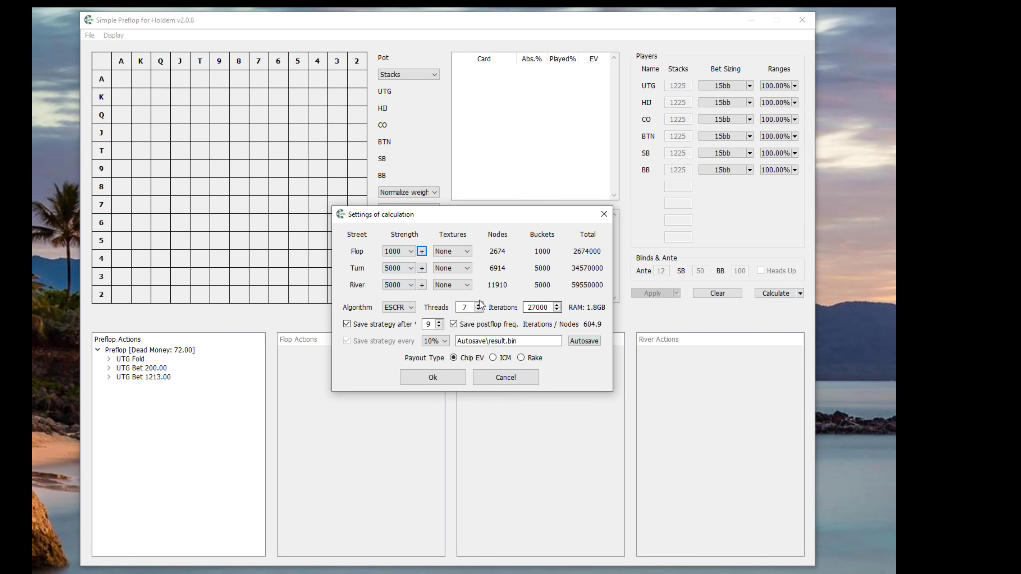
{"action": "left_click", "coordinate": [399, 268]}
{"action": "left_click", "coordinate": [402, 309]}
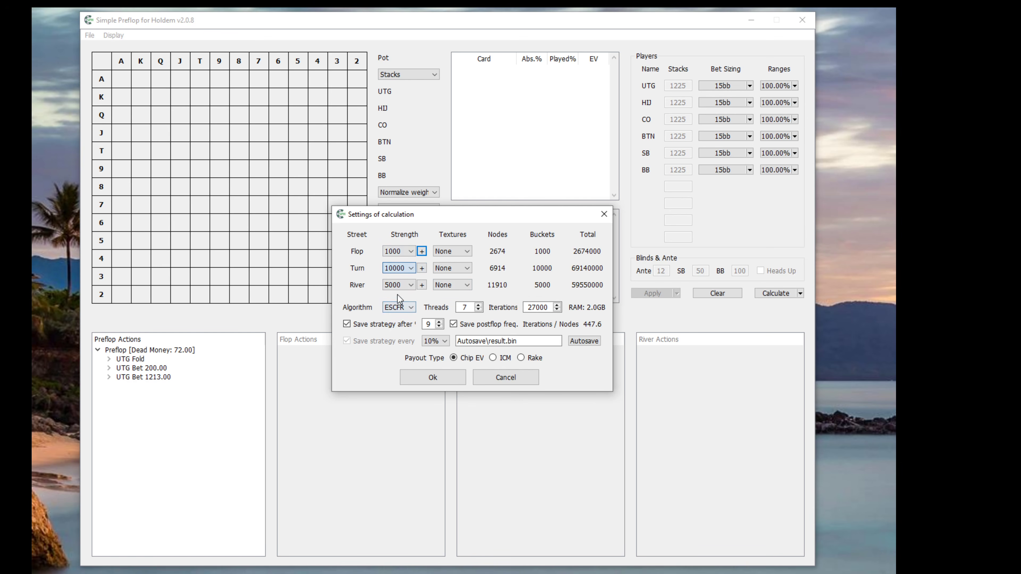
{"action": "left_click", "coordinate": [397, 287]}
{"action": "left_click", "coordinate": [403, 326]}
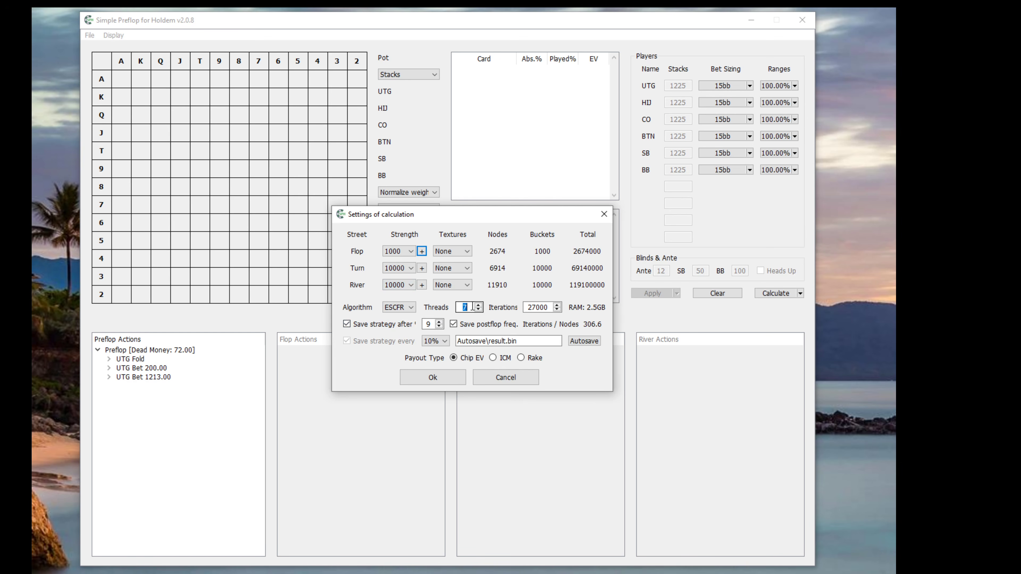
- View the ICM and Rake payout options and accept the job settings with the Chip EV payout type
{"action": "left_click", "coordinate": [492, 358]}
{"action": "left_click", "coordinate": [521, 358]}
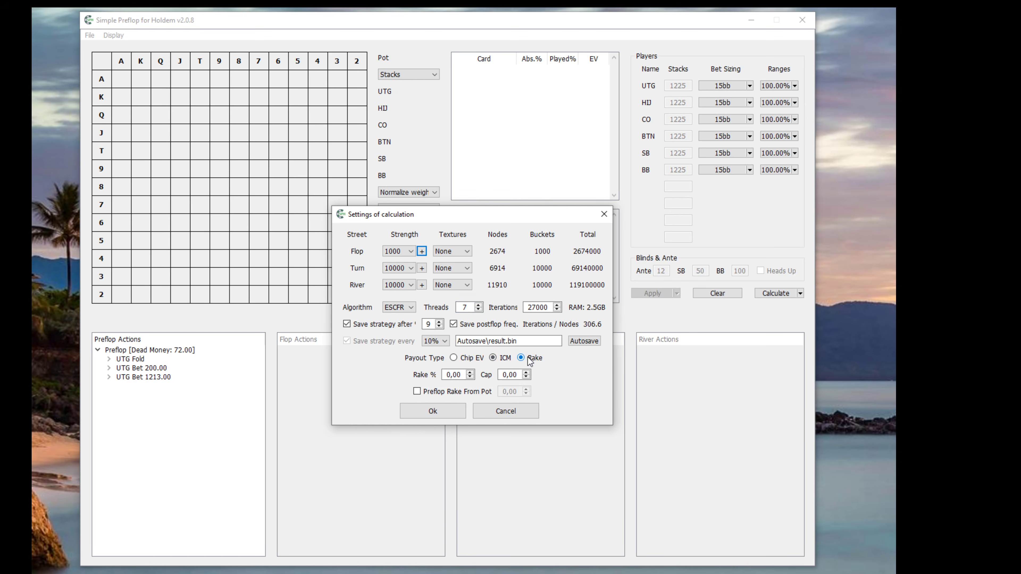
{"action": "left_click", "coordinate": [464, 358]}
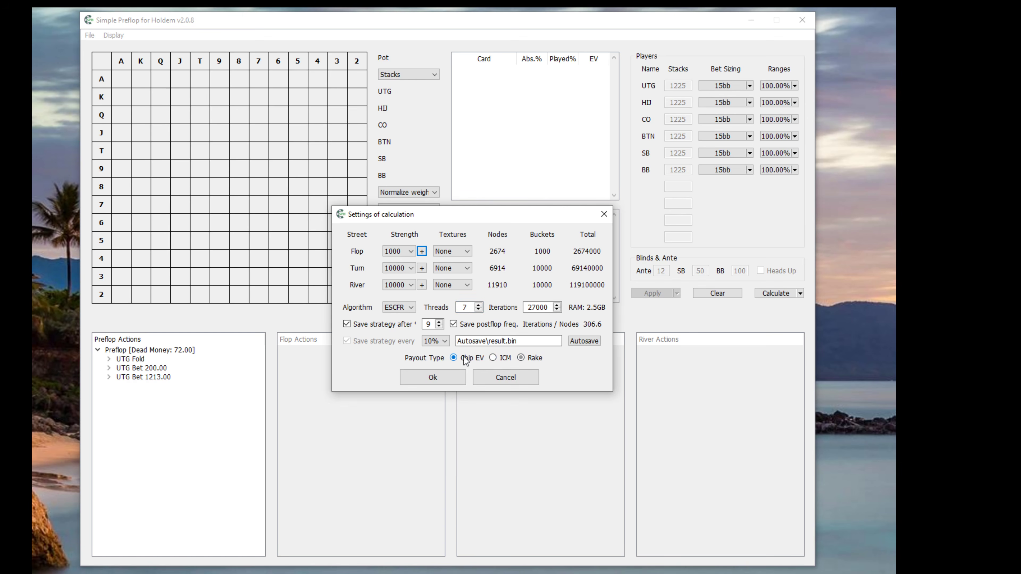
{"action": "left_click", "coordinate": [425, 378]}
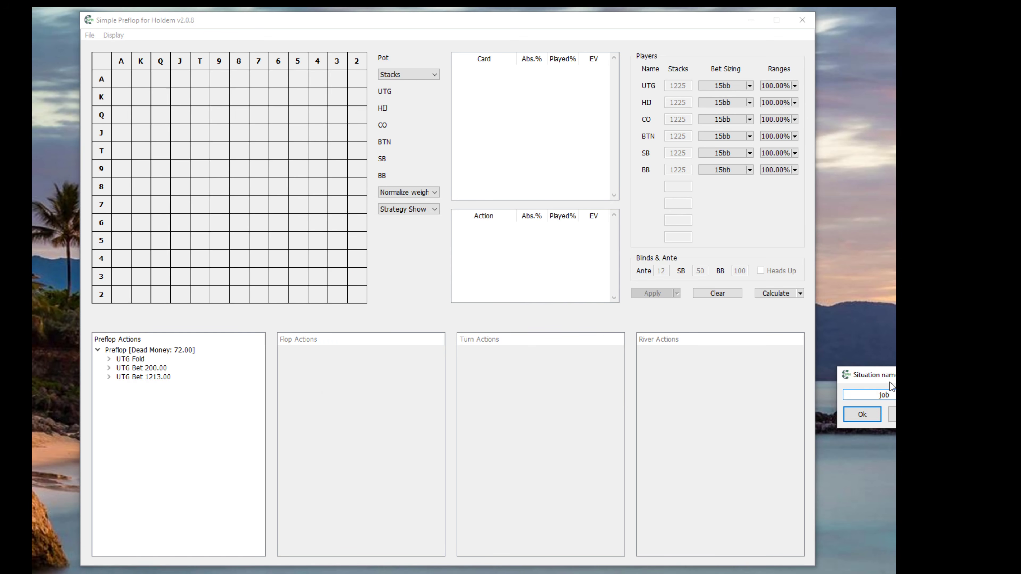
- Name the job situation TestJOB, save it and dismiss the save message
{"action": "left_click_drag", "start_coordinate": [890, 383], "coordinate": [421, 260]}
{"action": "left_click_drag", "start_coordinate": [430, 263], "coordinate": [452, 266]}
{"action": "double_click", "coordinate": [483, 278]}
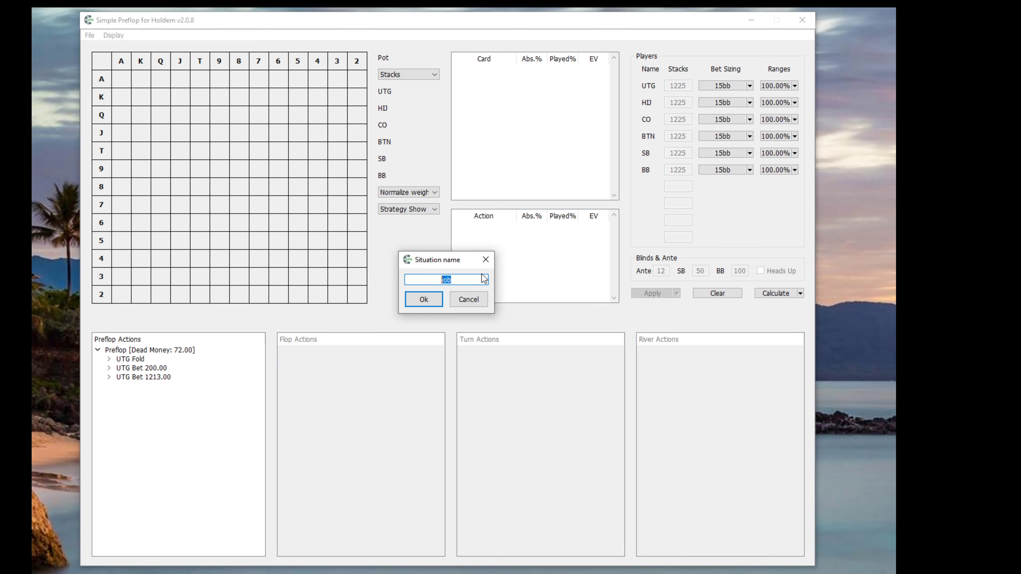
{"action": "type", "text": "TestJOB"}
{"action": "left_click", "coordinate": [417, 302]}
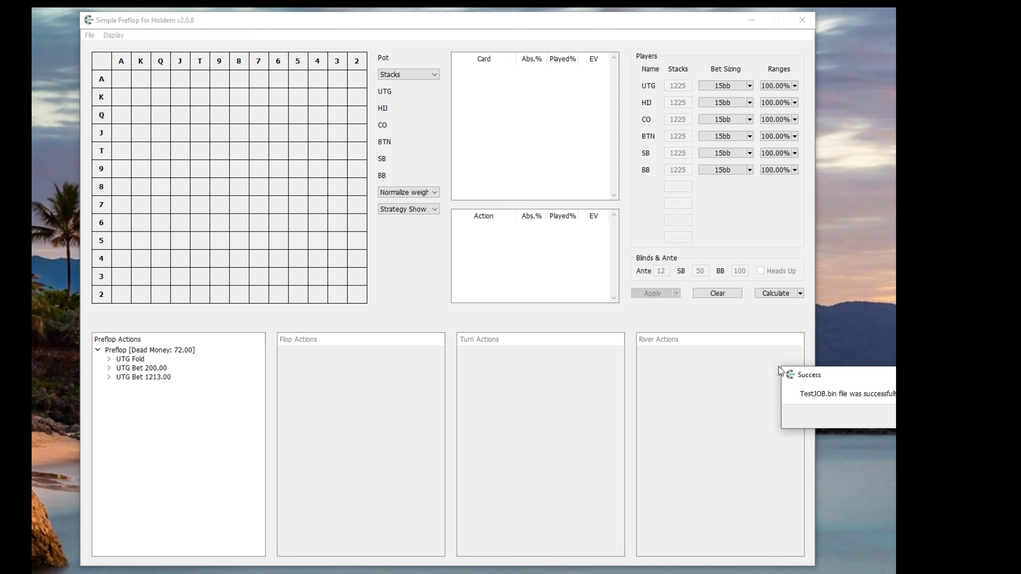
{"action": "left_click_drag", "start_coordinate": [830, 374], "coordinate": [418, 274]}
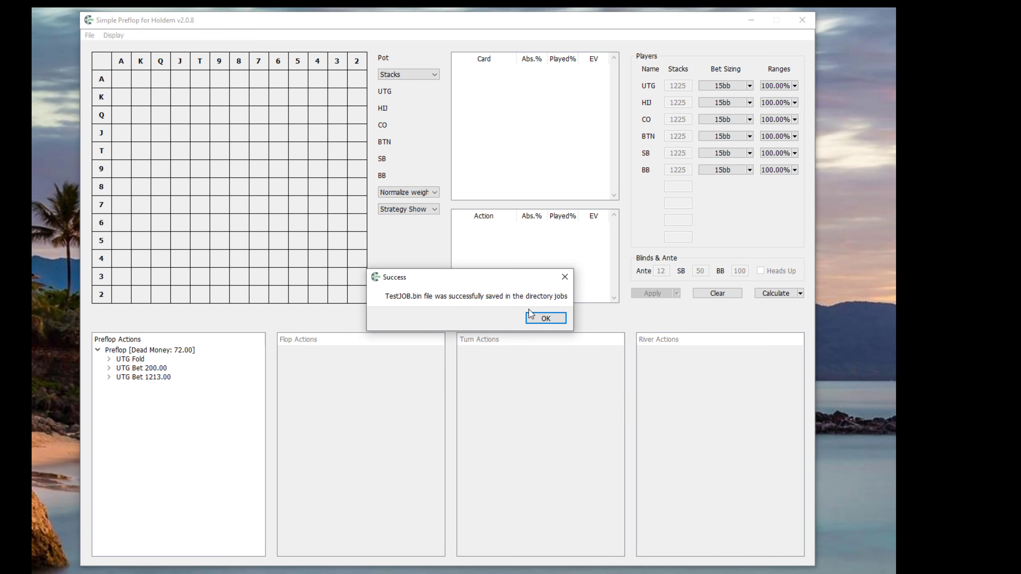
{"action": "left_click", "coordinate": [547, 319]}
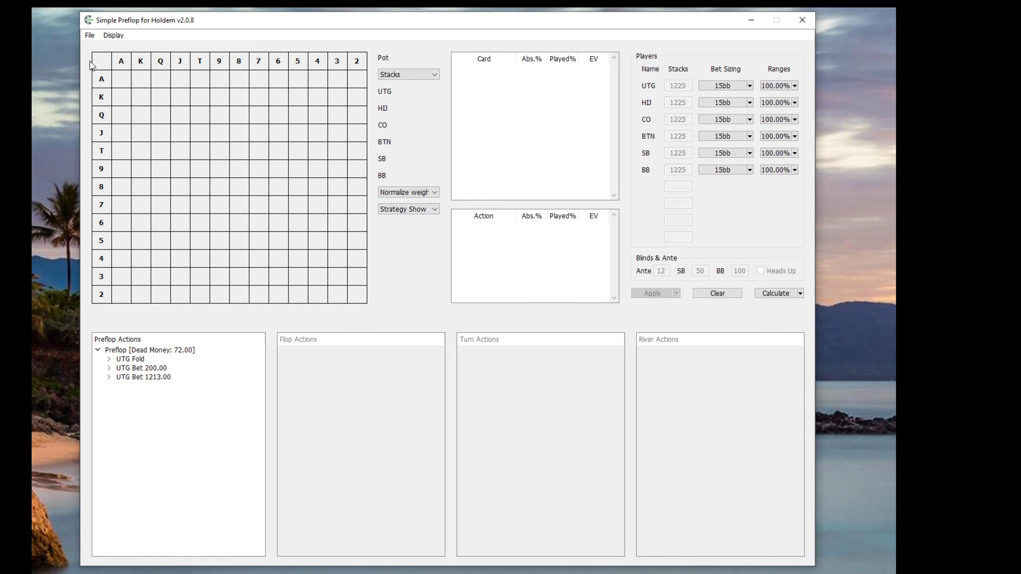
- Open the jobs list and rename the TestJOB job to TestJOB123
{"action": "left_click", "coordinate": [91, 36]}
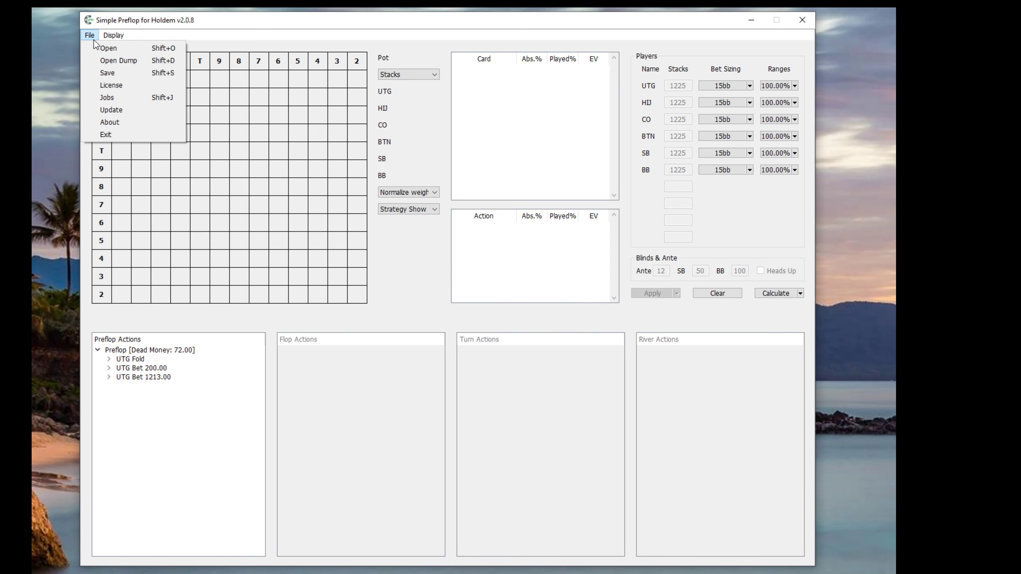
{"action": "left_click", "coordinate": [168, 99]}
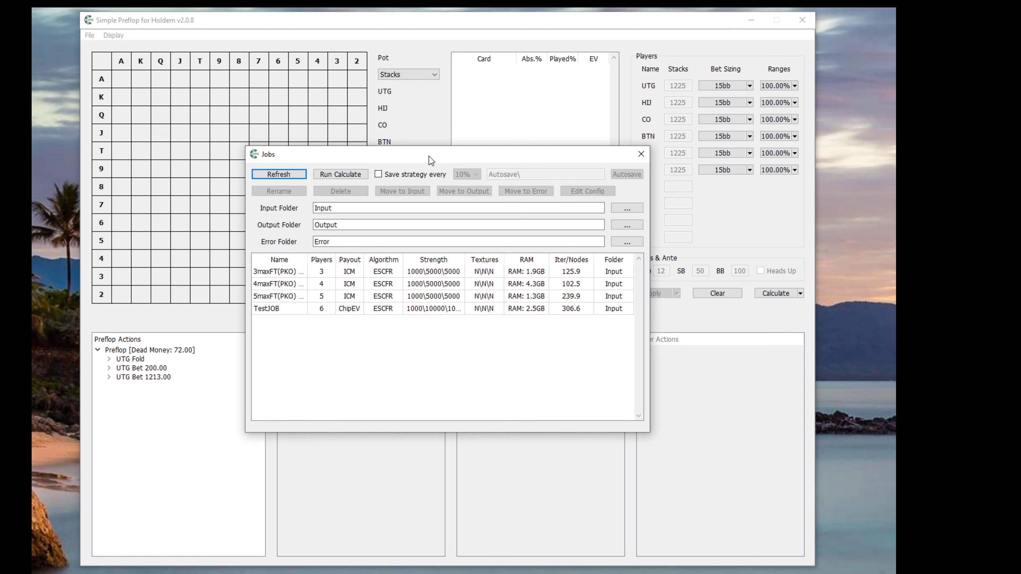
{"action": "left_click_drag", "start_coordinate": [431, 159], "coordinate": [443, 169]}
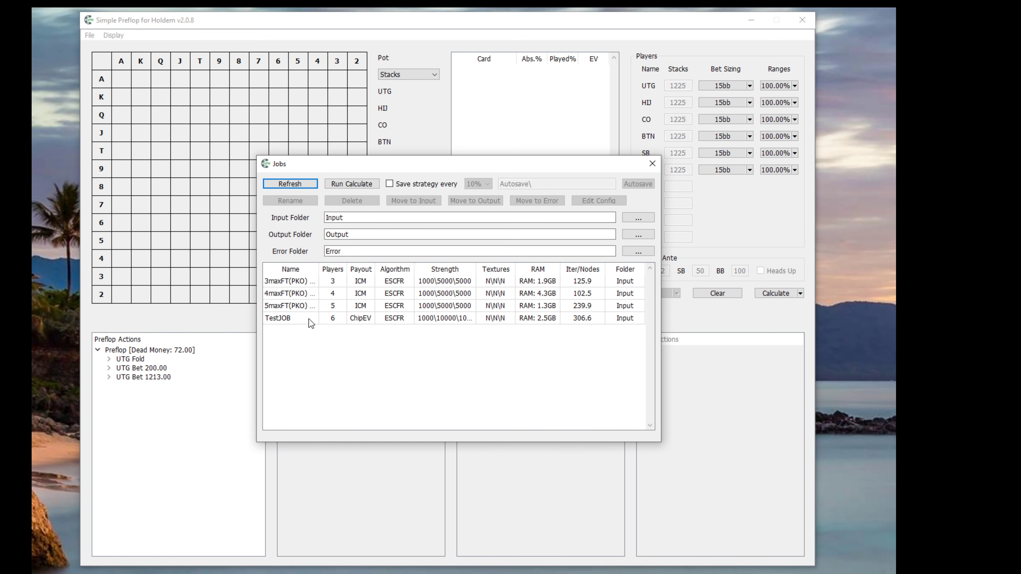
{"action": "left_click", "coordinate": [292, 315]}
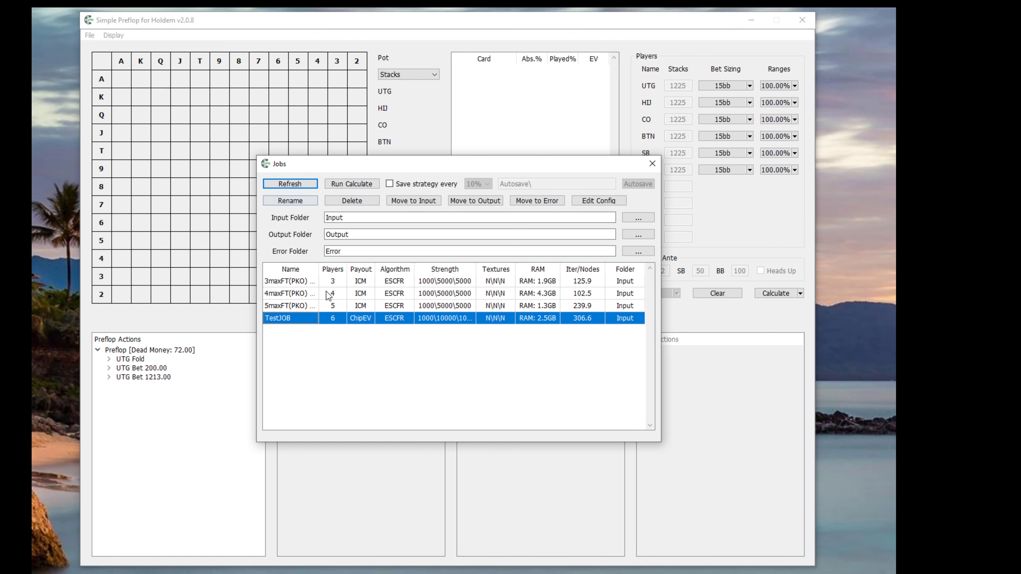
{"action": "mouse_move", "coordinate": [321, 269]}
{"action": "left_mouse_down"}
{"action": "mouse_move", "coordinate": [342, 269]}
{"action": "mouse_move", "coordinate": [326, 269]}
{"action": "left_mouse_up"}
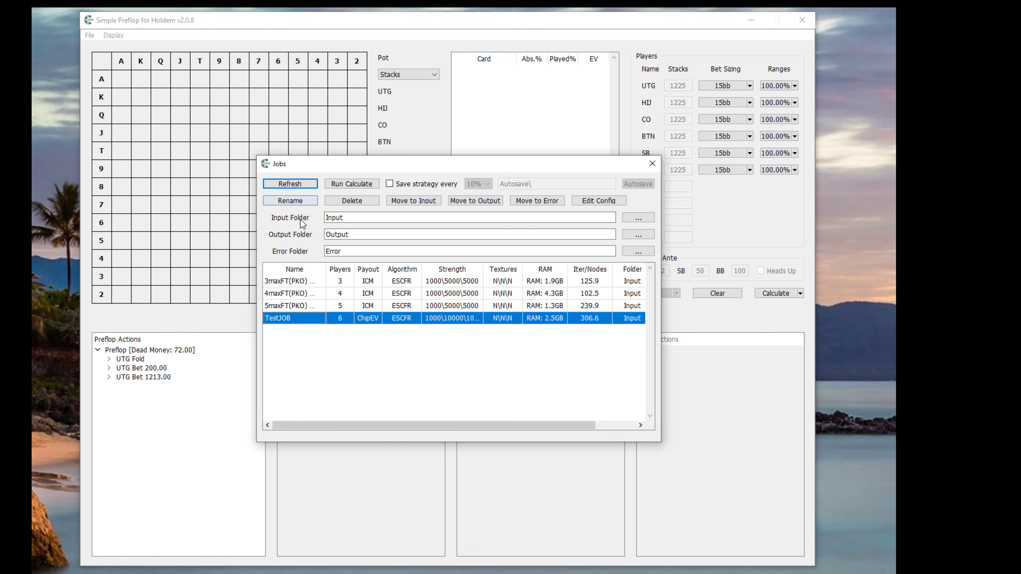
{"action": "left_click", "coordinate": [311, 307]}
{"action": "left_click", "coordinate": [312, 318]}
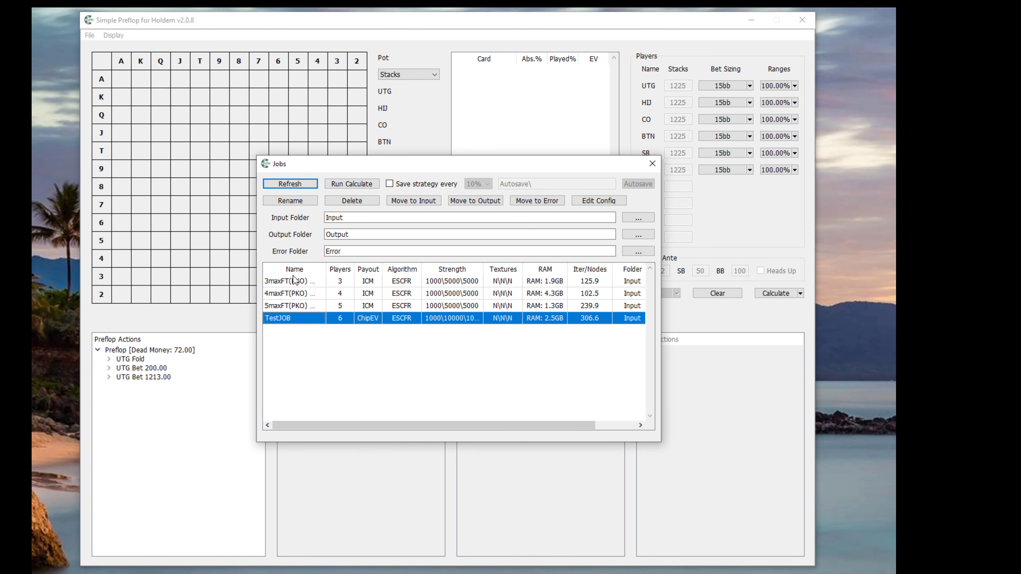
{"action": "left_click", "coordinate": [289, 199]}
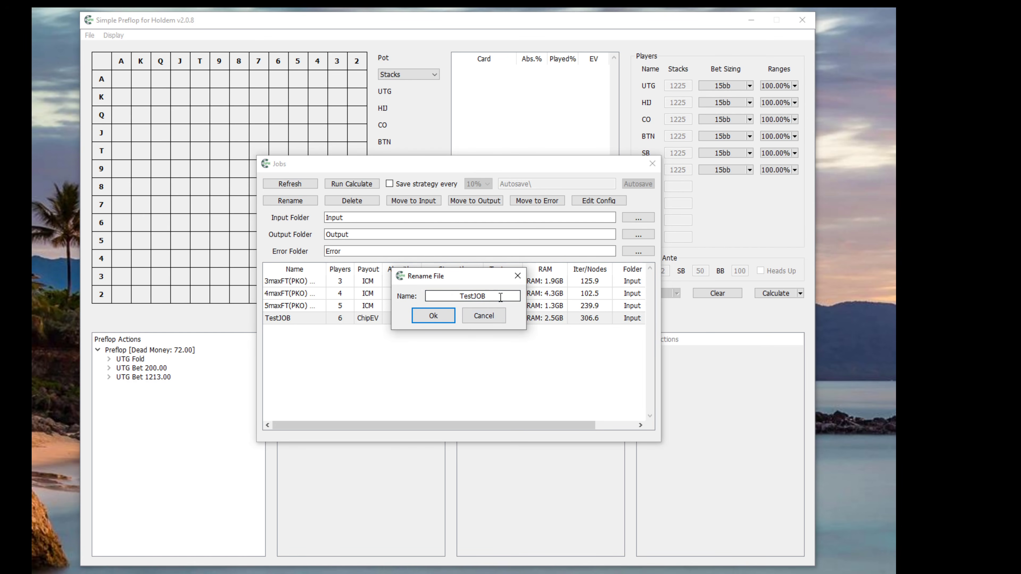
{"action": "type", "text": "123"}
{"action": "left_click", "coordinate": [433, 316]}
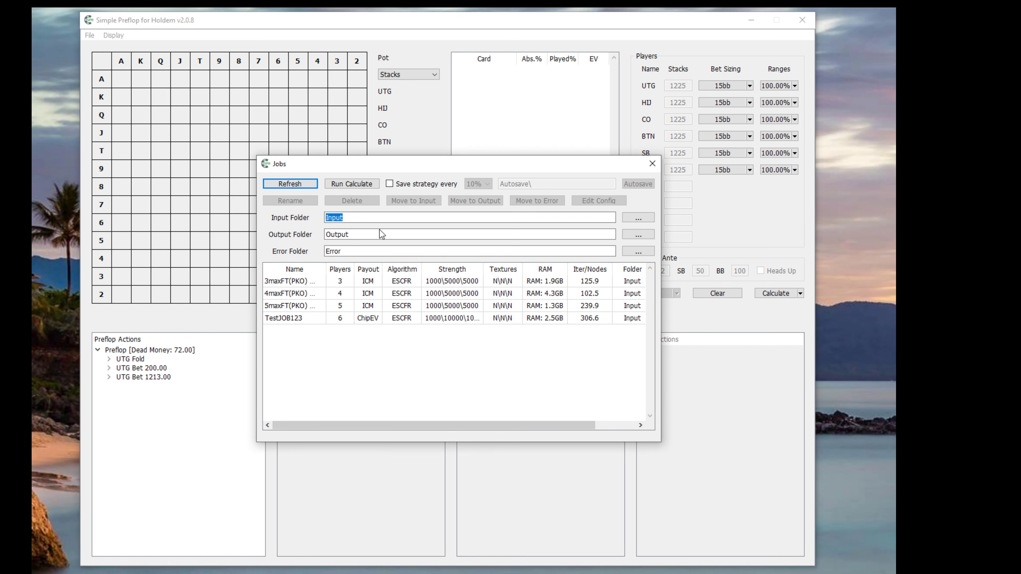
- Turn on periodic strategy saving for the jobs, view its interval choices and turn it off again
{"action": "left_click", "coordinate": [340, 316]}
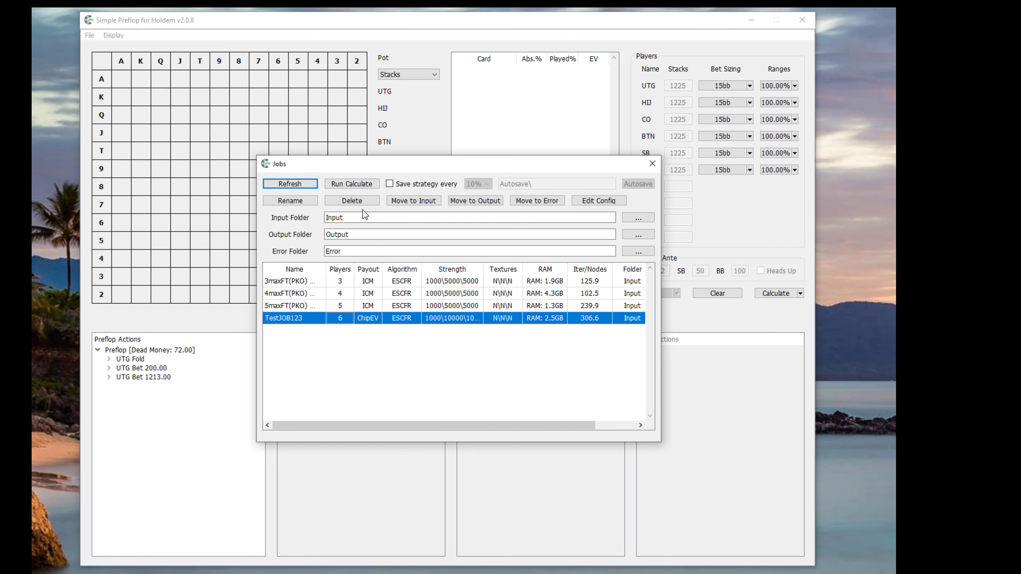
{"action": "left_click_drag", "start_coordinate": [370, 167], "coordinate": [375, 173]}
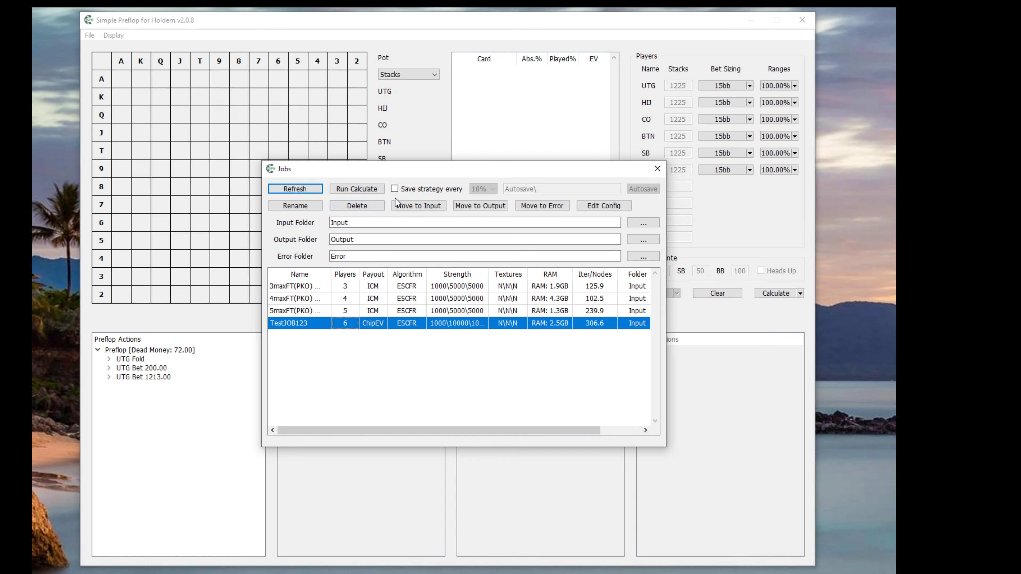
{"action": "left_click", "coordinate": [407, 189]}
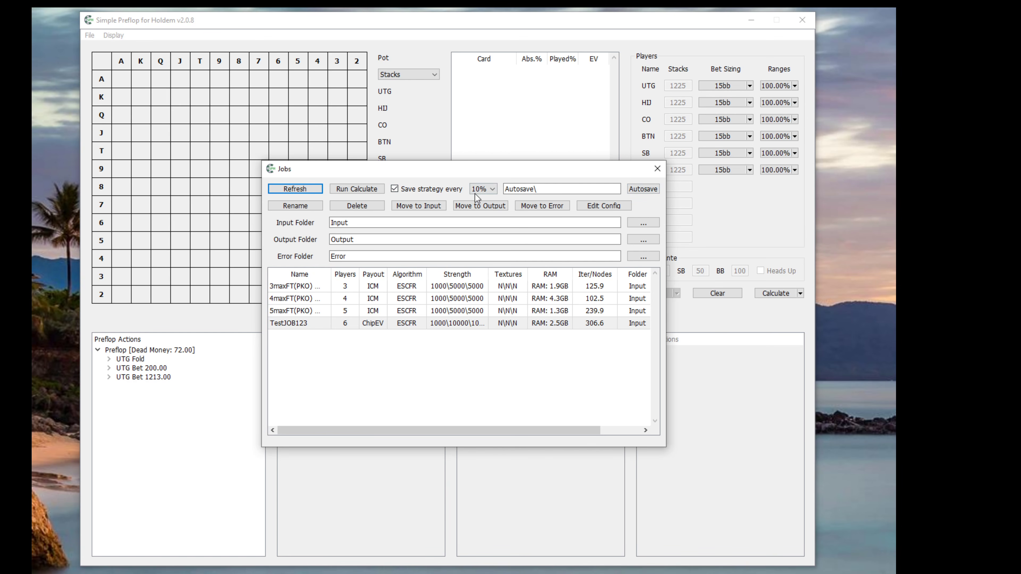
{"action": "left_click", "coordinate": [487, 188]}
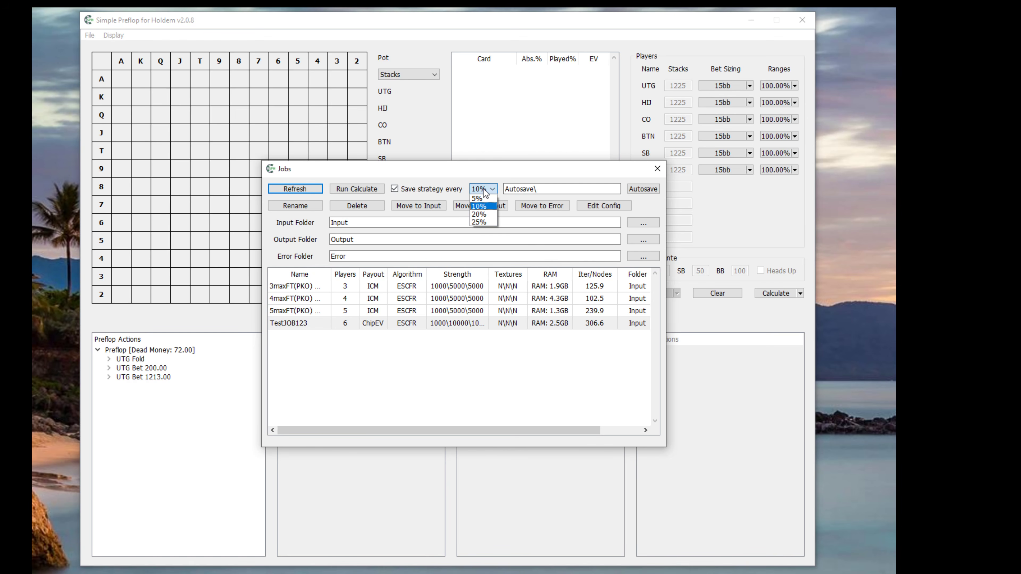
{"action": "left_click", "coordinate": [487, 188]}
{"action": "left_click", "coordinate": [486, 188]}
{"action": "left_click", "coordinate": [488, 191]}
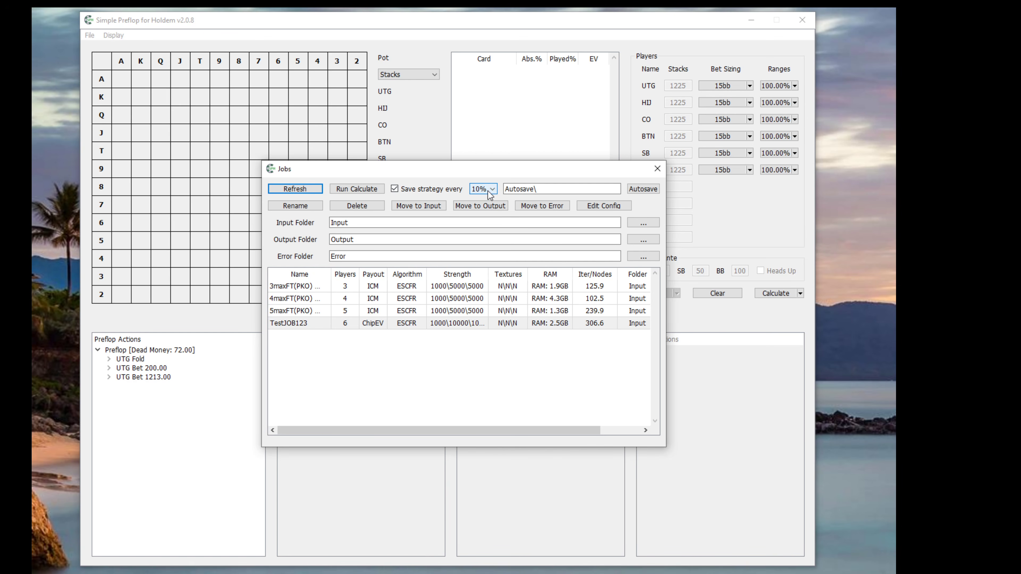
{"action": "left_click", "coordinate": [412, 189]}
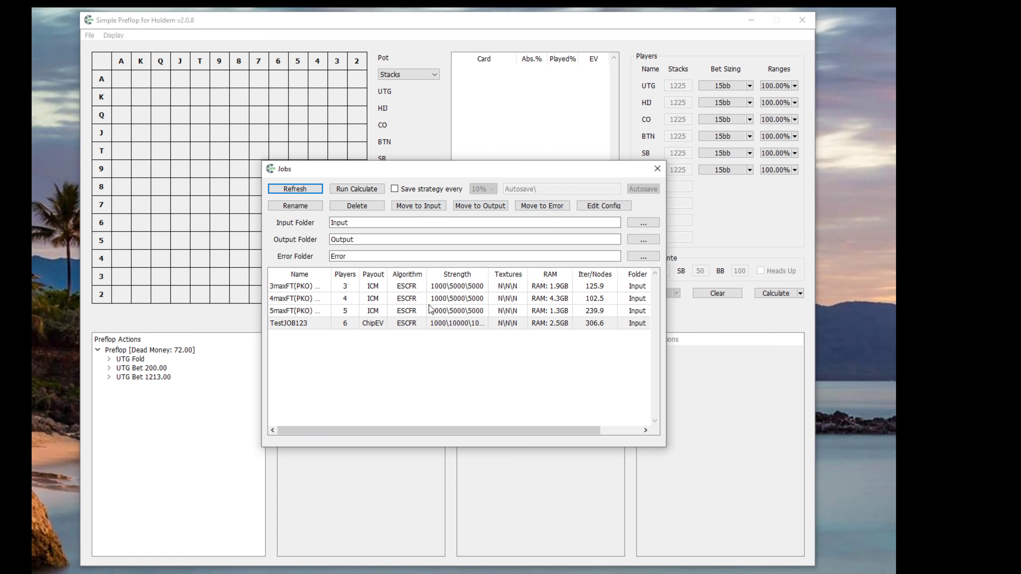
- Move the TestJOB123 job to the Error folder, on to the Output folder and back to the Input folder
{"action": "left_click", "coordinate": [534, 323]}
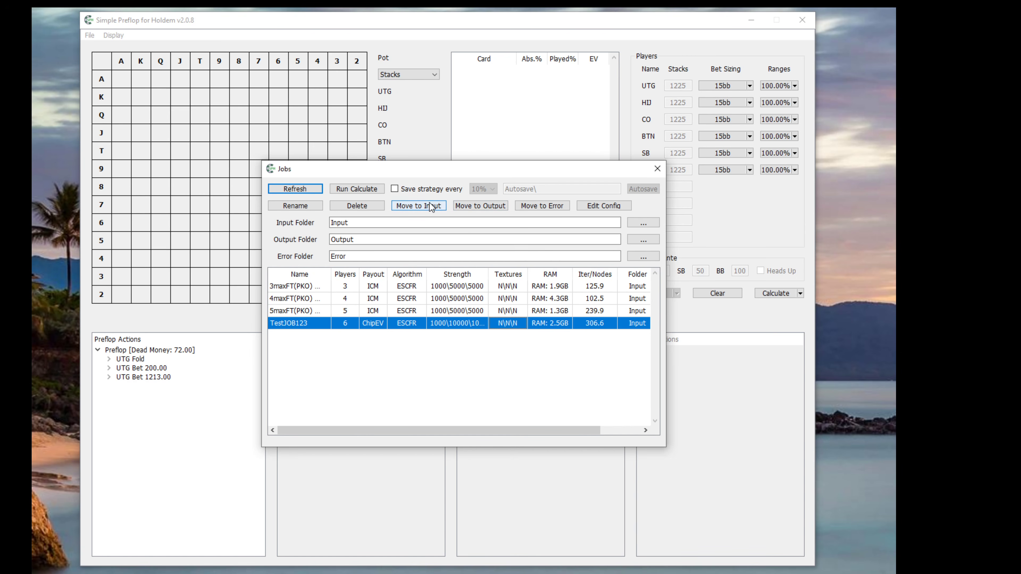
{"action": "left_click", "coordinate": [544, 207]}
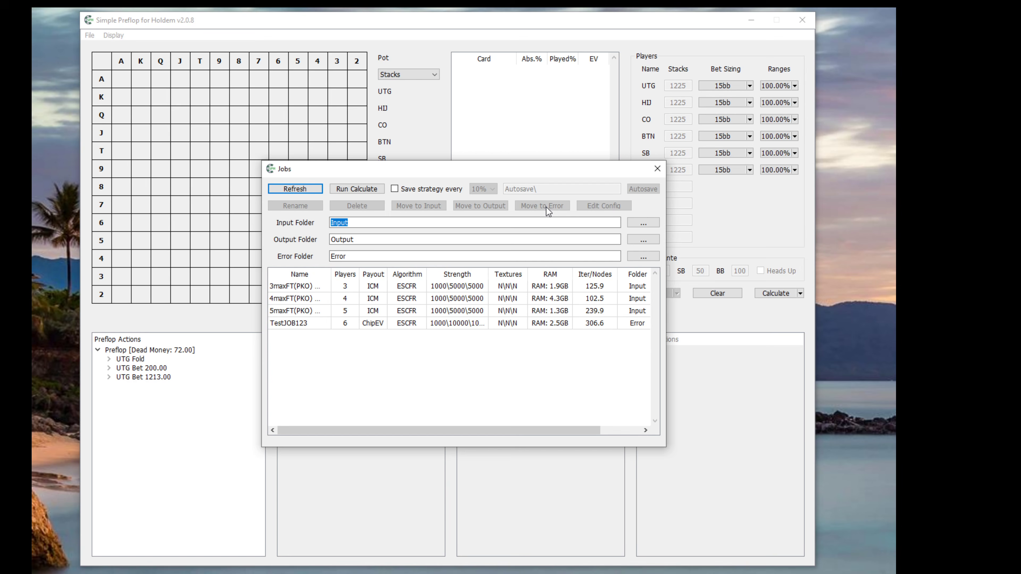
{"action": "left_click", "coordinate": [471, 322]}
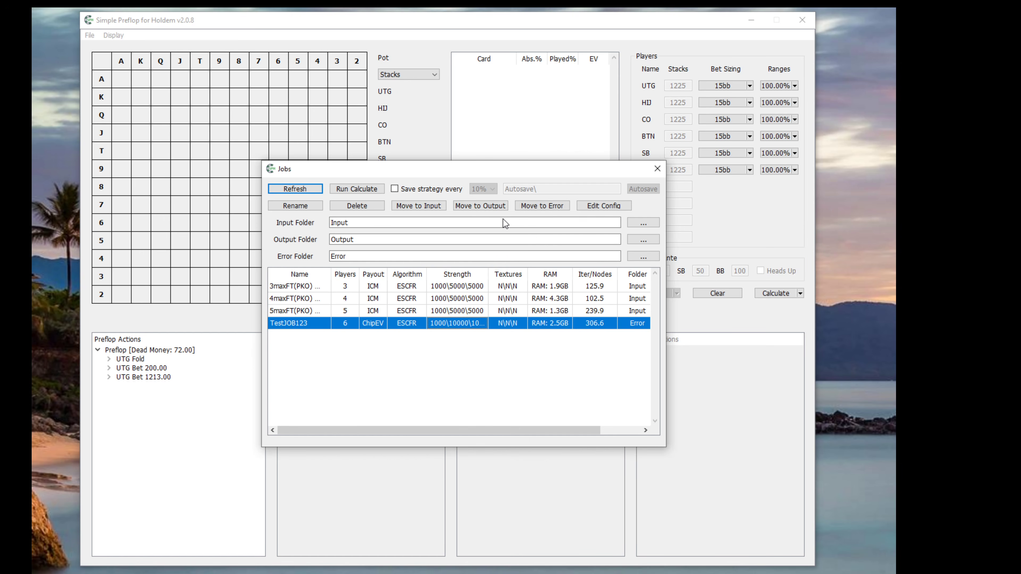
{"action": "left_click", "coordinate": [488, 207]}
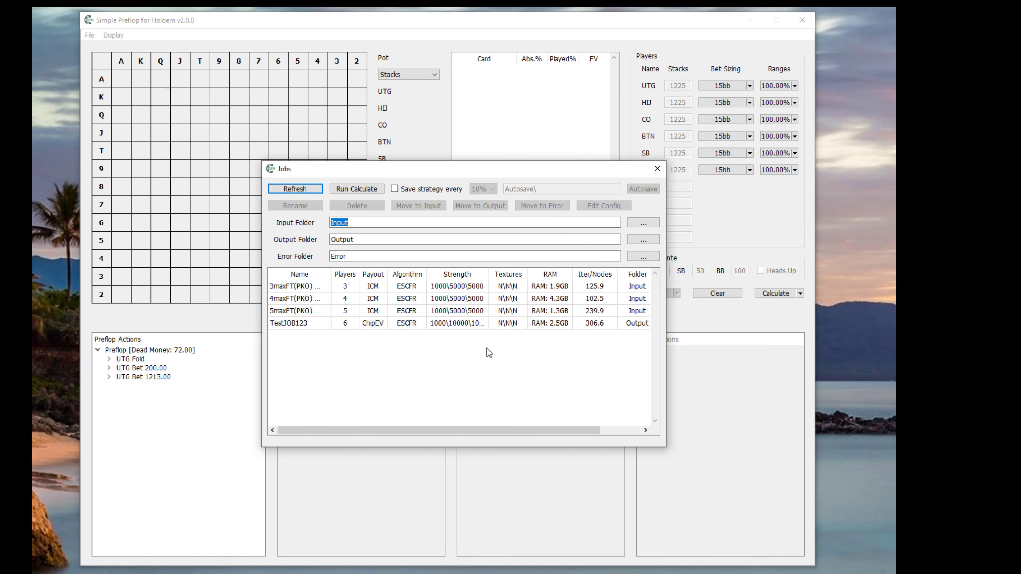
{"action": "left_click", "coordinate": [490, 323]}
{"action": "left_click", "coordinate": [434, 208]}
- Move the 3max, 4max and 5max FT(PKO) jobs together to the Error folder and back to the Input folder
{"action": "left_click", "coordinate": [506, 323]}
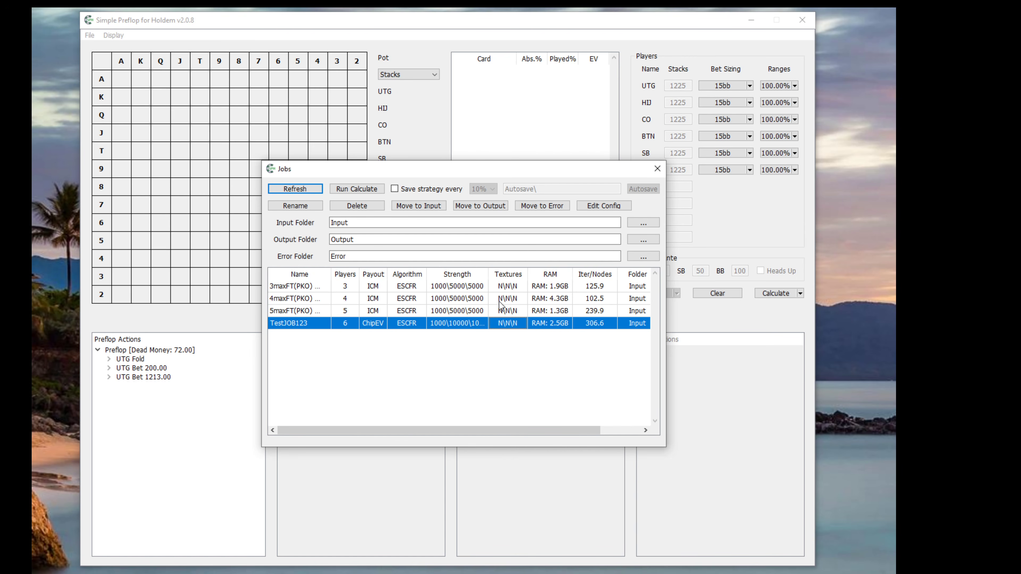
{"action": "left_click_drag", "start_coordinate": [594, 311], "coordinate": [594, 291]}
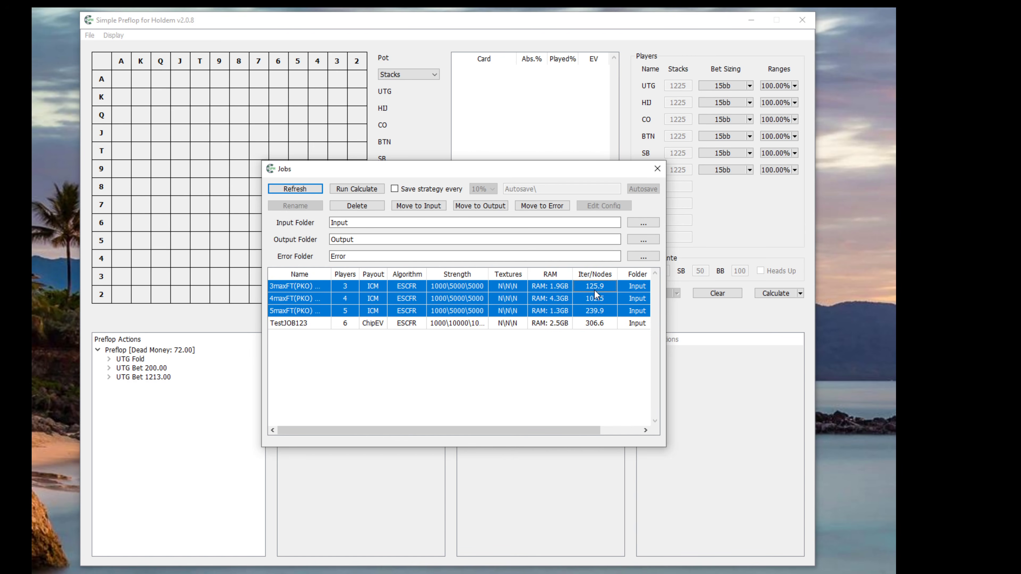
{"action": "left_click", "coordinate": [549, 205]}
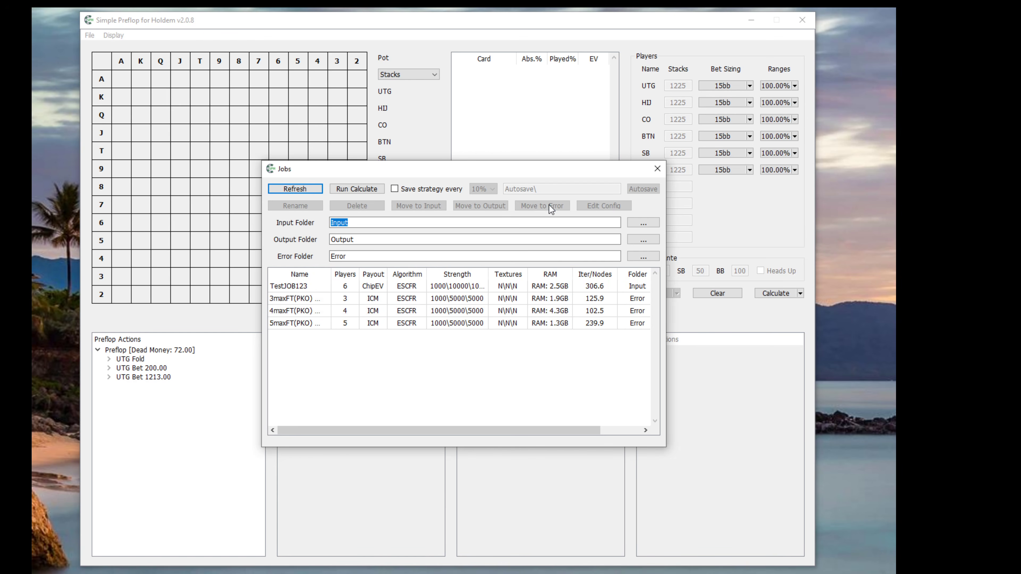
{"action": "left_click", "coordinate": [622, 301]}
{"action": "left_click", "coordinate": [615, 312]}
{"action": "left_click", "coordinate": [611, 323]}
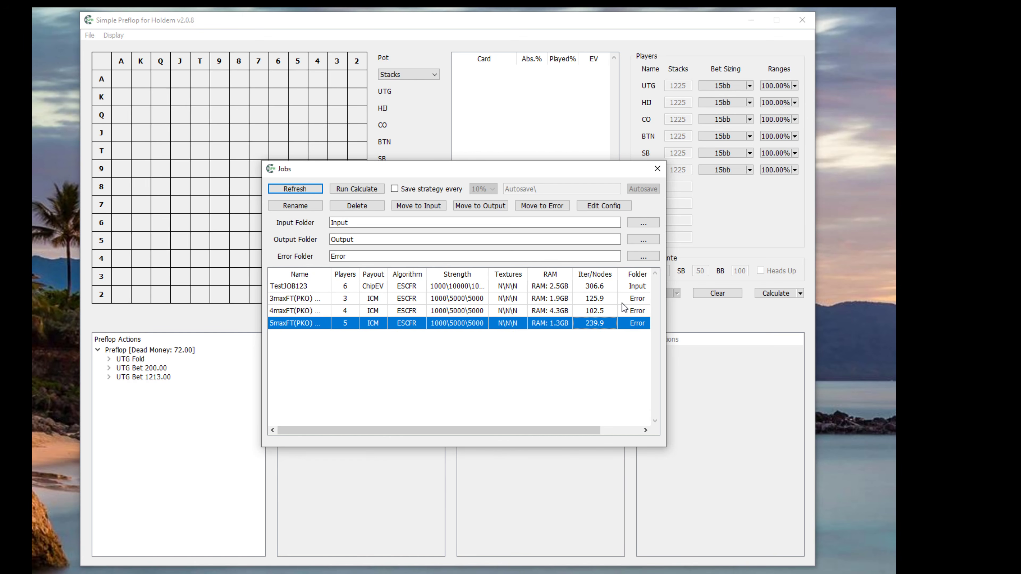
{"action": "left_click", "coordinate": [603, 285]}
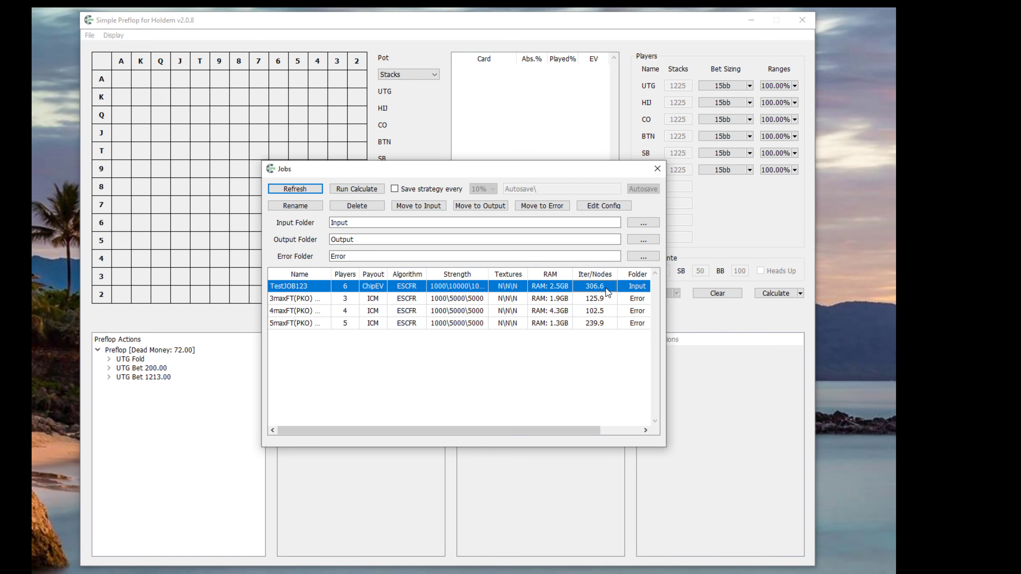
{"action": "left_click_drag", "start_coordinate": [553, 303], "coordinate": [552, 311]}
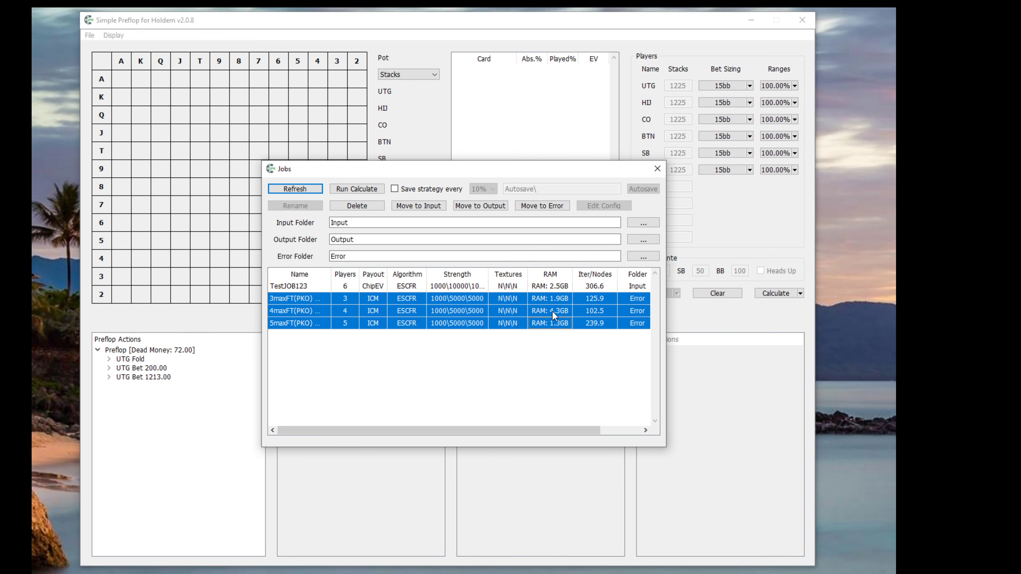
{"action": "left_click", "coordinate": [428, 208]}
- Go through the entries in the jobs list and examine their columns, including those beyond the visible width
{"action": "left_click", "coordinate": [454, 287]}
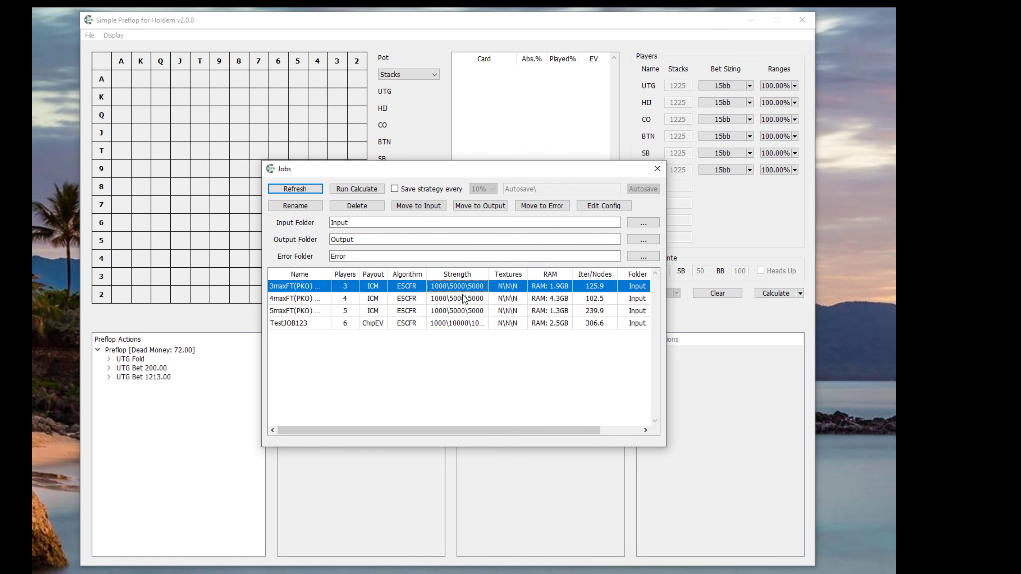
{"action": "left_click", "coordinate": [583, 299]}
{"action": "left_click", "coordinate": [621, 310]}
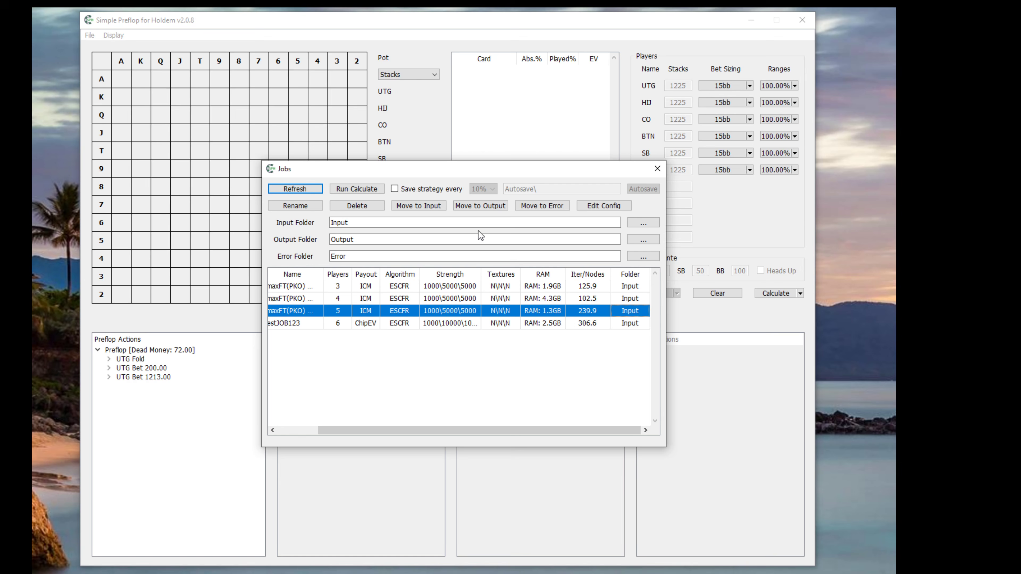
{"action": "left_click", "coordinate": [374, 322]}
{"action": "left_click_drag", "start_coordinate": [372, 428], "coordinate": [315, 427]}
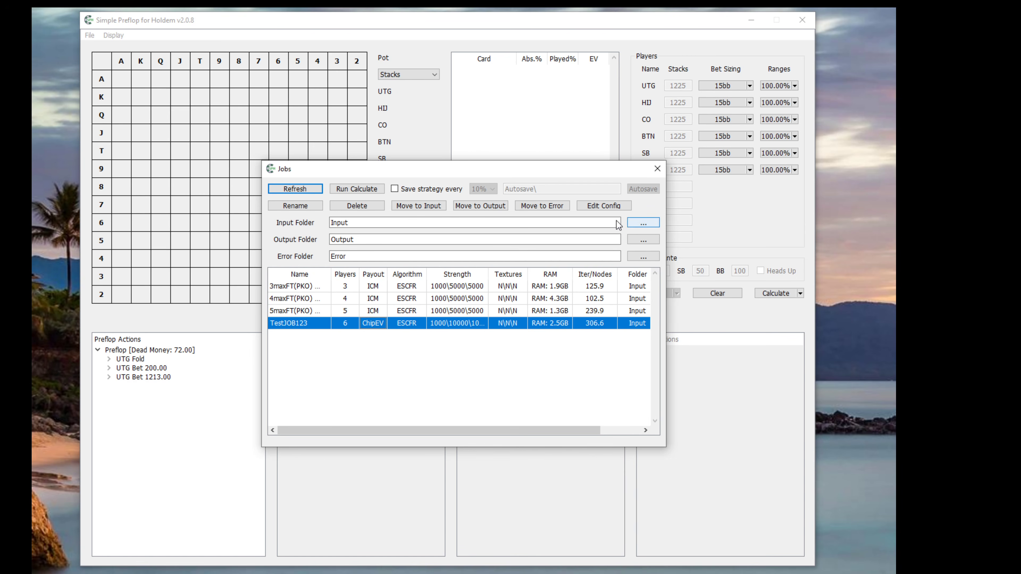
{"action": "left_click", "coordinate": [464, 309]}
{"action": "left_click", "coordinate": [468, 321]}
{"action": "left_click", "coordinate": [444, 310]}
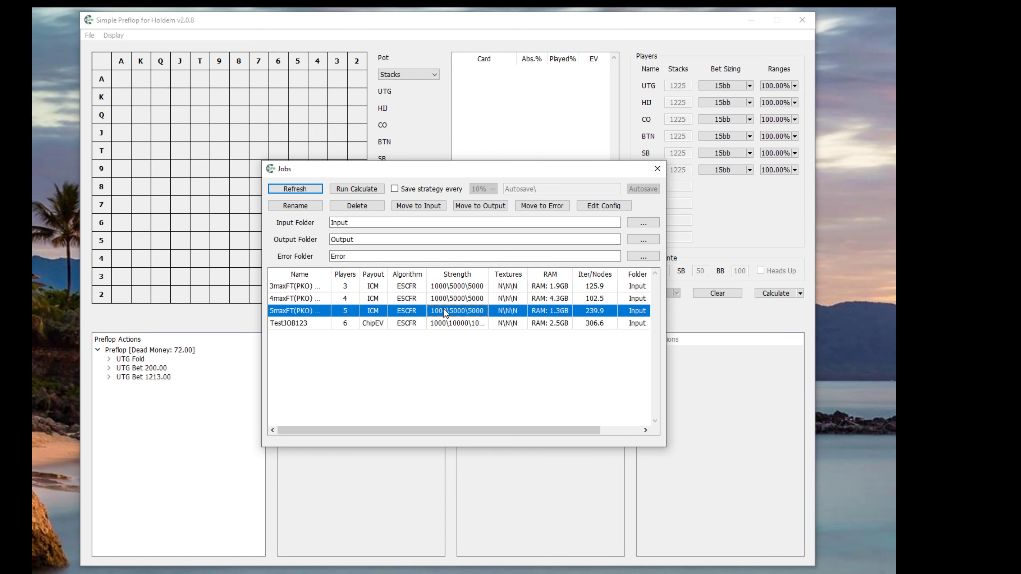
- Open the TestJOB123 job's calculation settings, try 8 threads and the ICM payout type, and cancel the edit
{"action": "left_click", "coordinate": [450, 323]}
{"action": "left_click", "coordinate": [612, 205]}
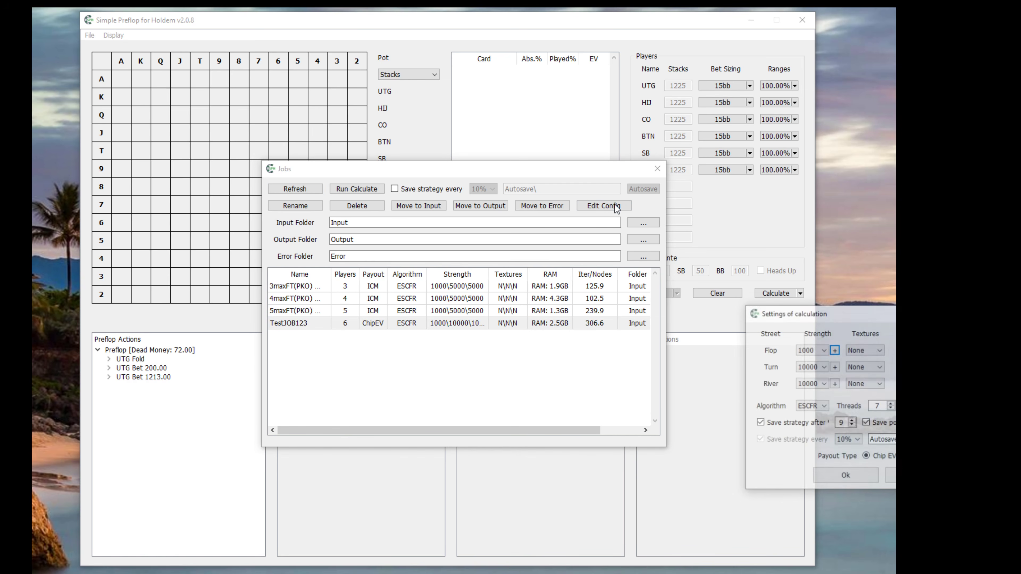
{"action": "left_click_drag", "start_coordinate": [877, 321], "coordinate": [507, 231]}
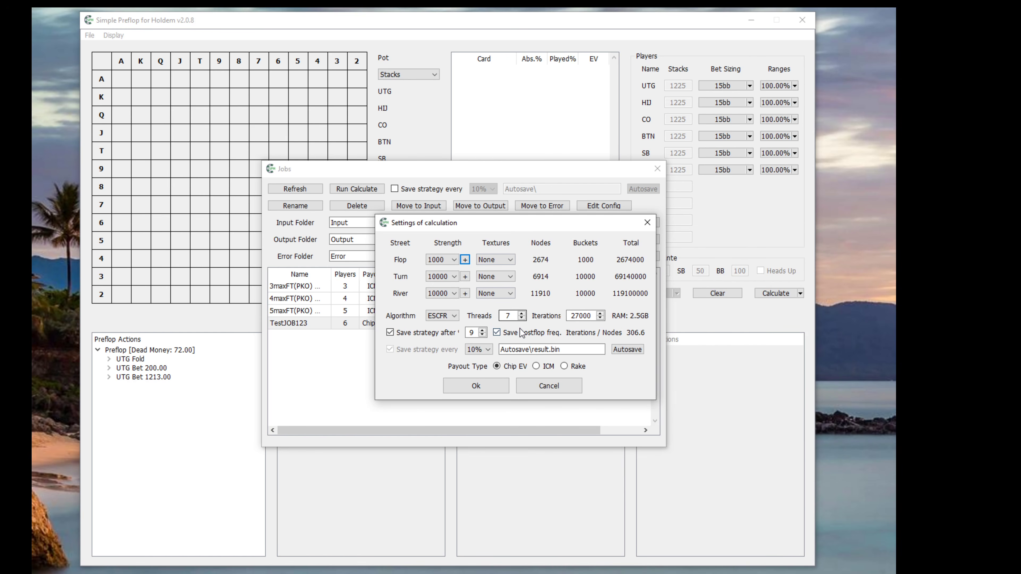
{"action": "left_click", "coordinate": [521, 313]}
{"action": "left_click", "coordinate": [538, 366]}
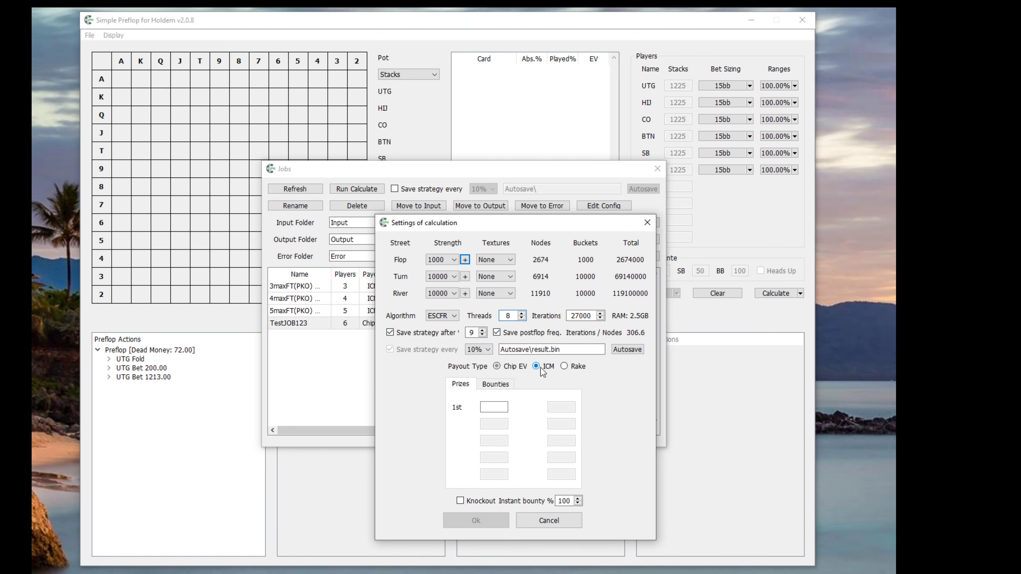
{"action": "left_click", "coordinate": [502, 368]}
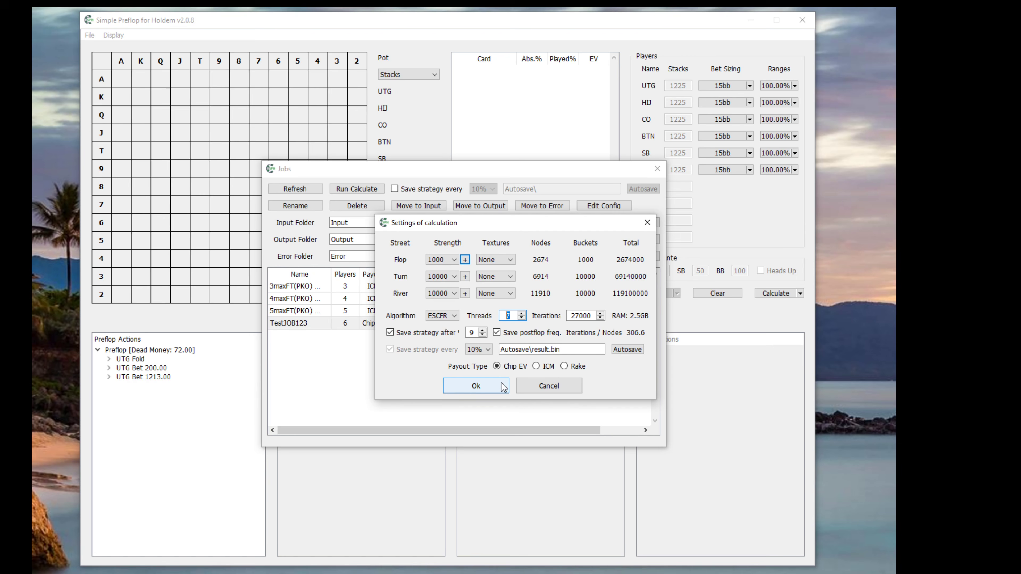
{"action": "left_click", "coordinate": [569, 384]}
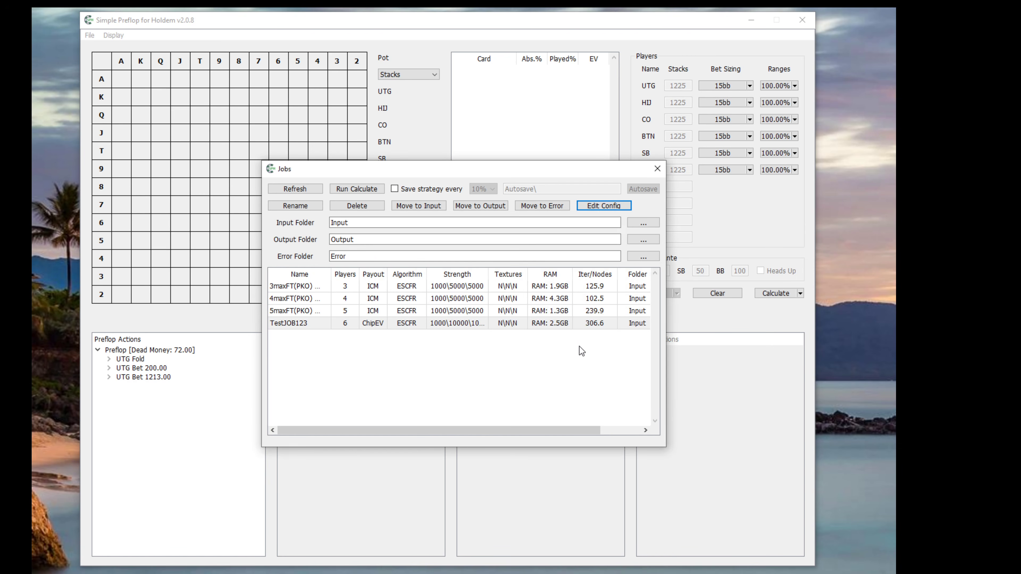
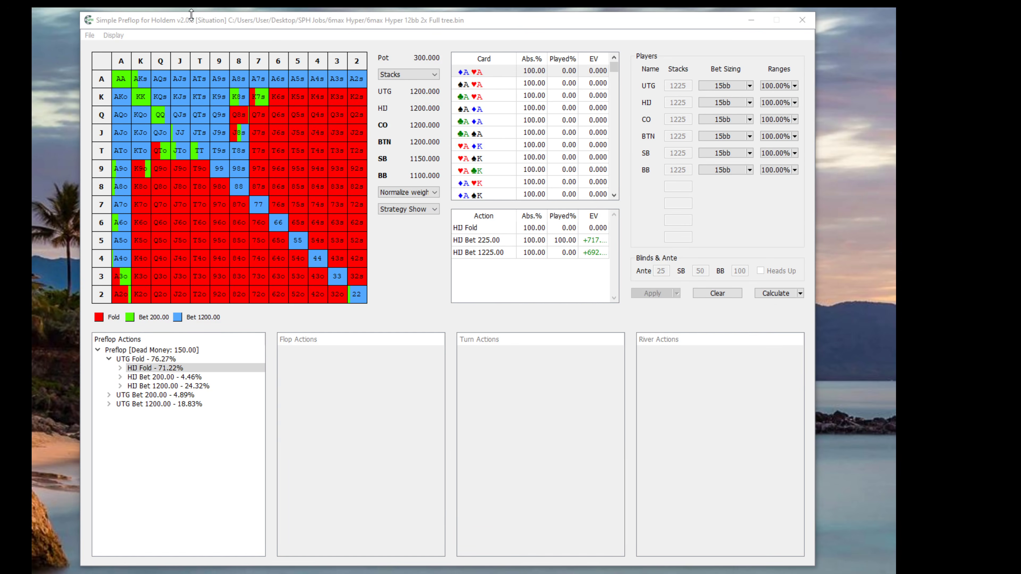
- Open the display font settings and preview the MS Reference Specialty font at size 8
{"action": "left_click", "coordinate": [160, 21]}
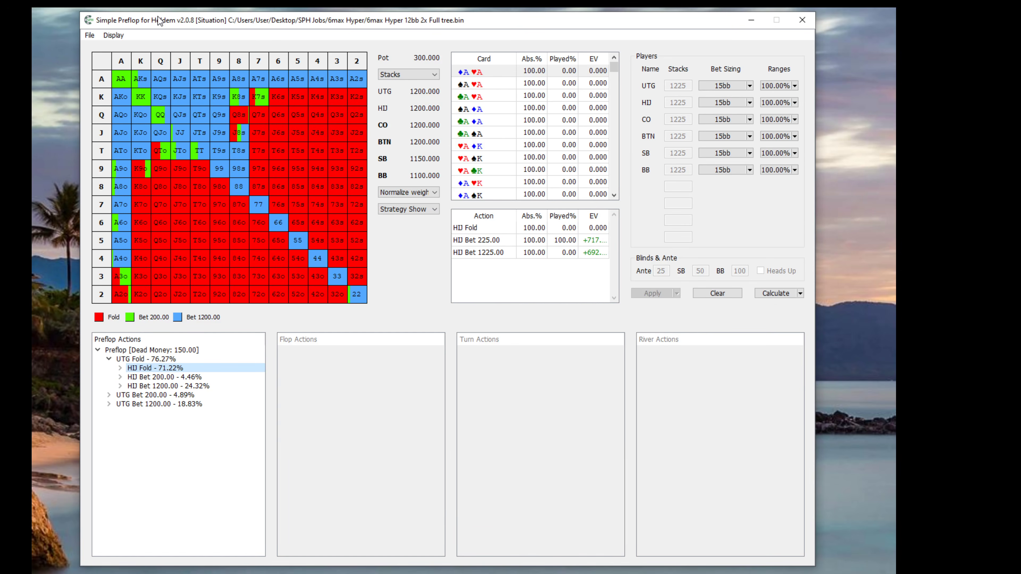
{"action": "left_click", "coordinate": [121, 39]}
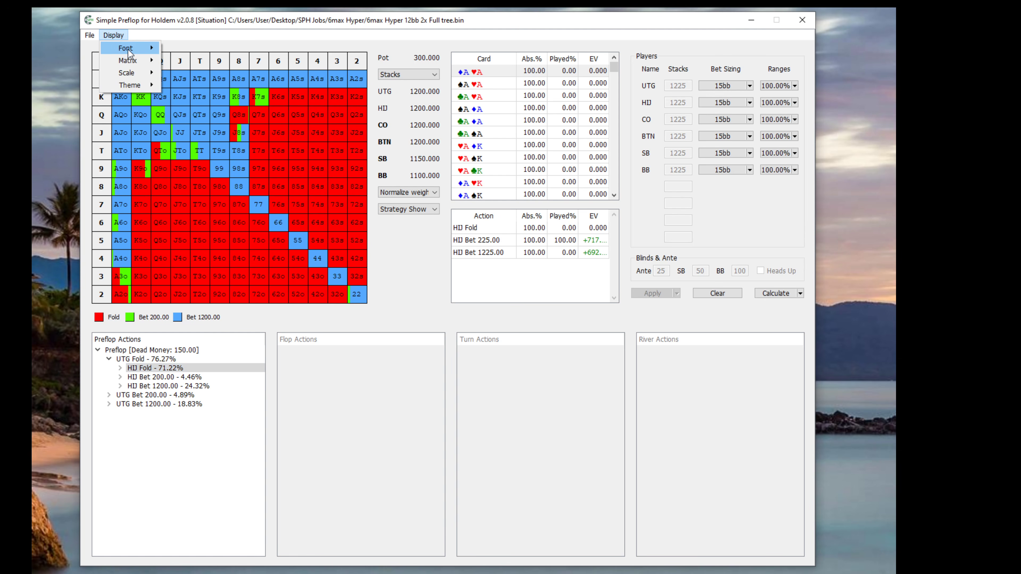
{"action": "mouse_move", "coordinate": [127, 50]}
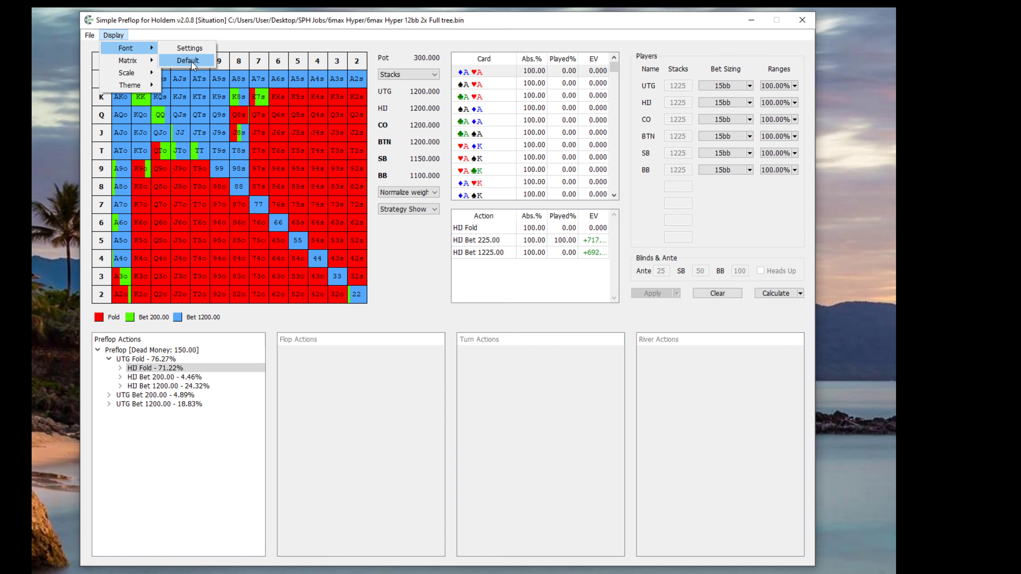
{"action": "left_click", "coordinate": [188, 49]}
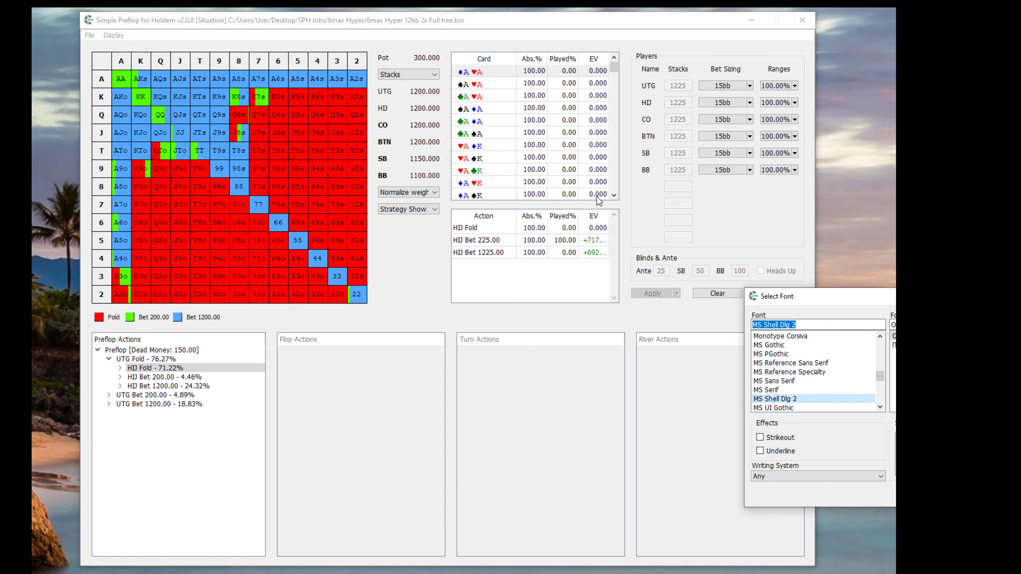
{"action": "left_click_drag", "start_coordinate": [802, 297], "coordinate": [367, 158]}
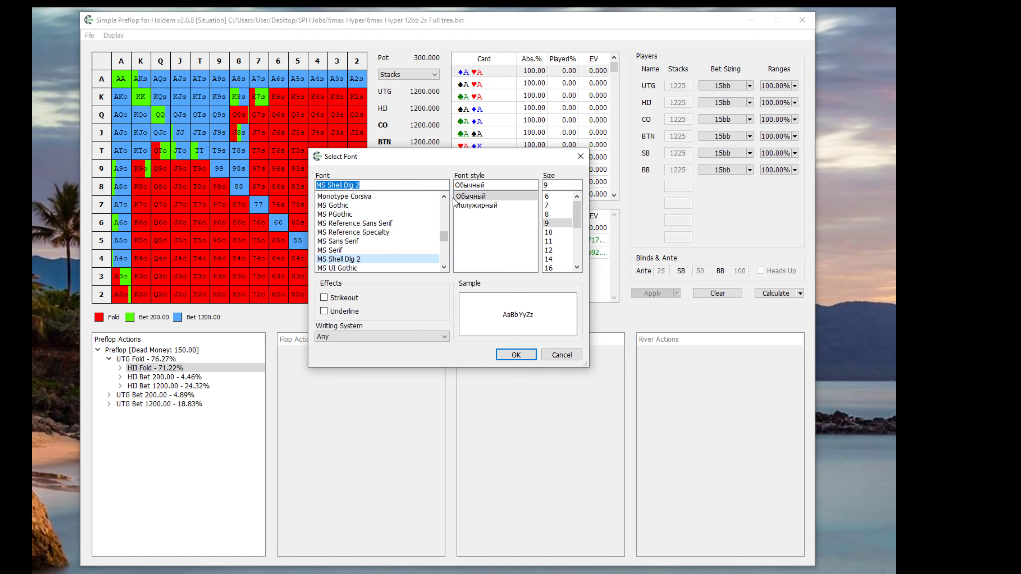
{"action": "left_click", "coordinate": [348, 215]}
{"action": "left_click", "coordinate": [350, 232]}
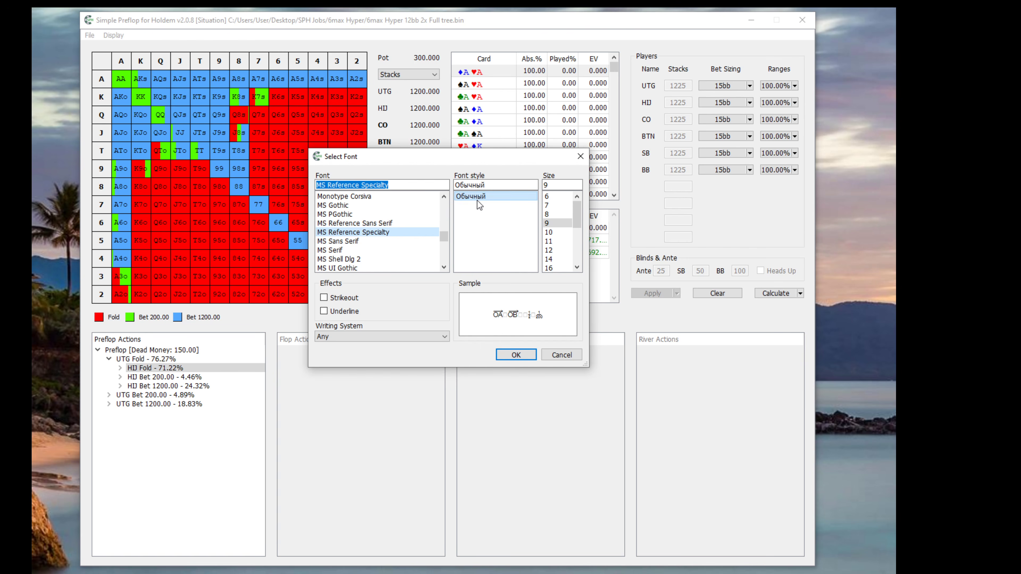
{"action": "left_click", "coordinate": [559, 214]}
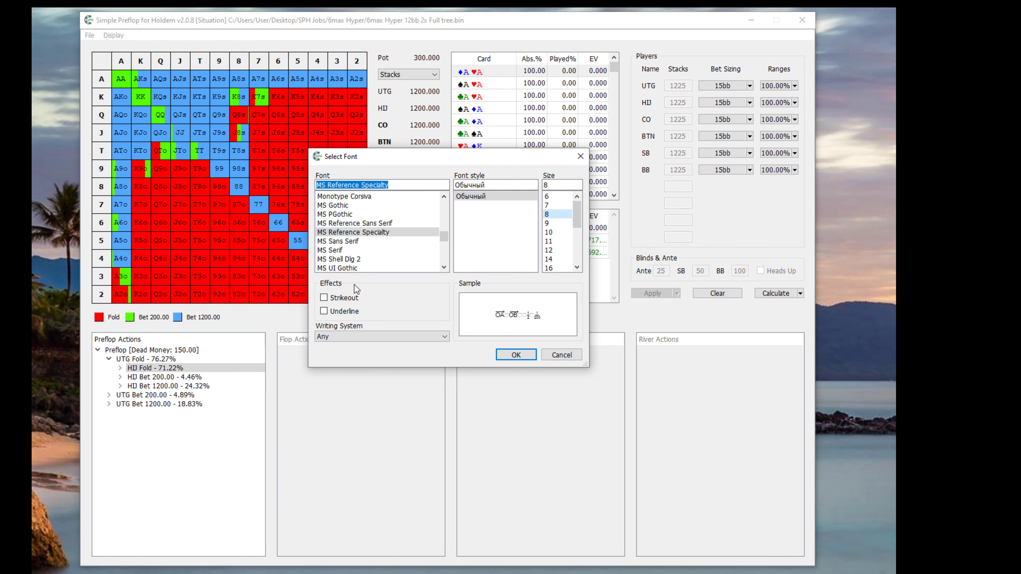
- Toggle the strikeout and underline font effects on and off and cancel the font selection
{"action": "left_click", "coordinate": [340, 298]}
{"action": "left_click", "coordinate": [338, 300]}
{"action": "left_click", "coordinate": [335, 310]}
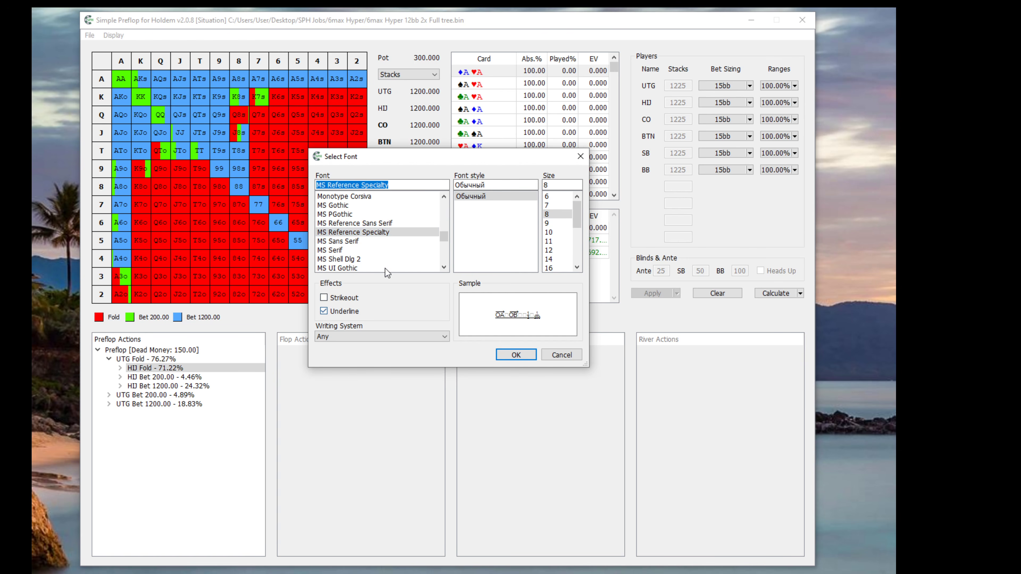
{"action": "left_click", "coordinate": [347, 311]}
{"action": "left_click", "coordinate": [576, 355]}
{"action": "left_click", "coordinate": [120, 36]}
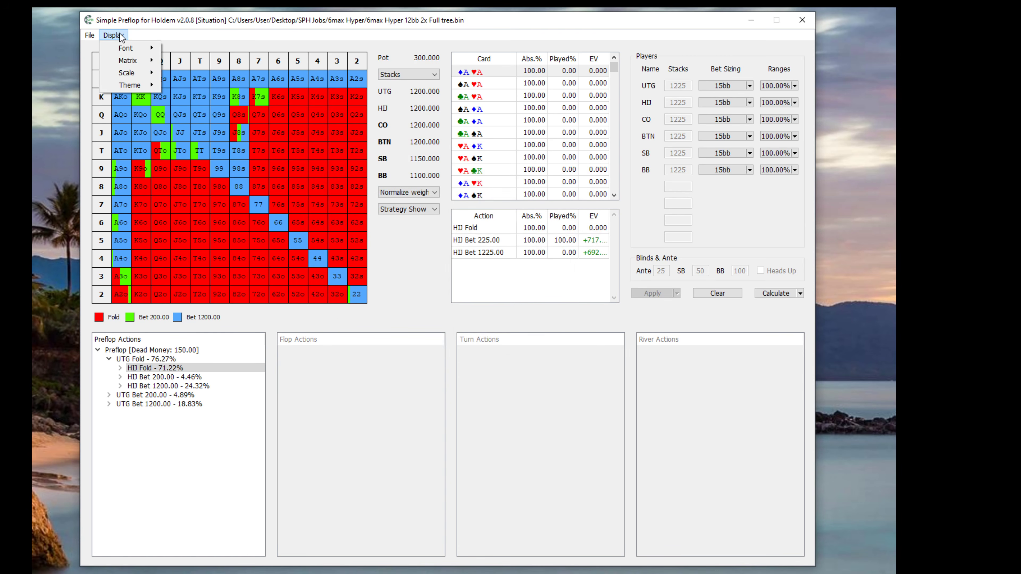
{"action": "mouse_move", "coordinate": [142, 66]}
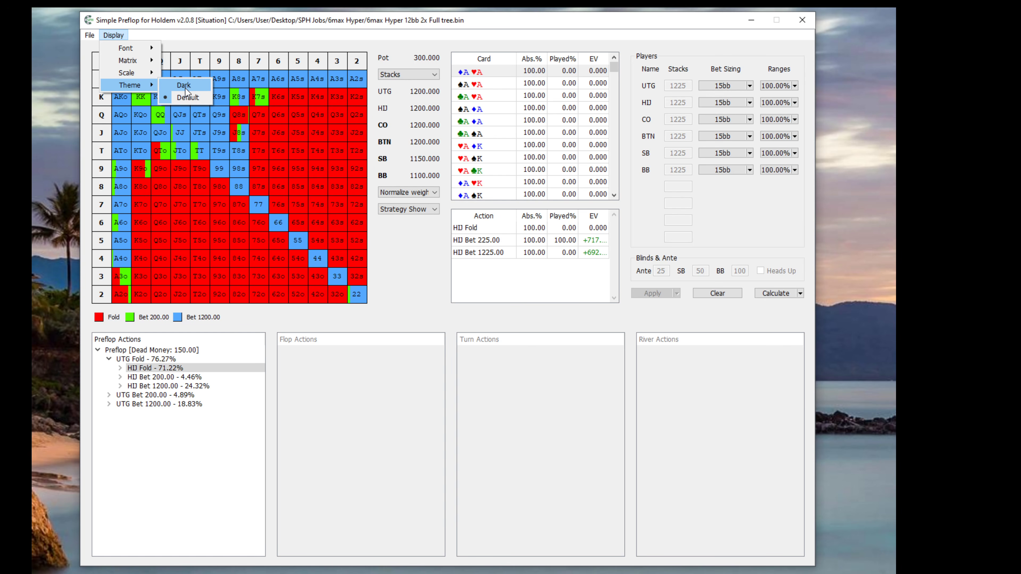
{"action": "left_click", "coordinate": [225, 22]}
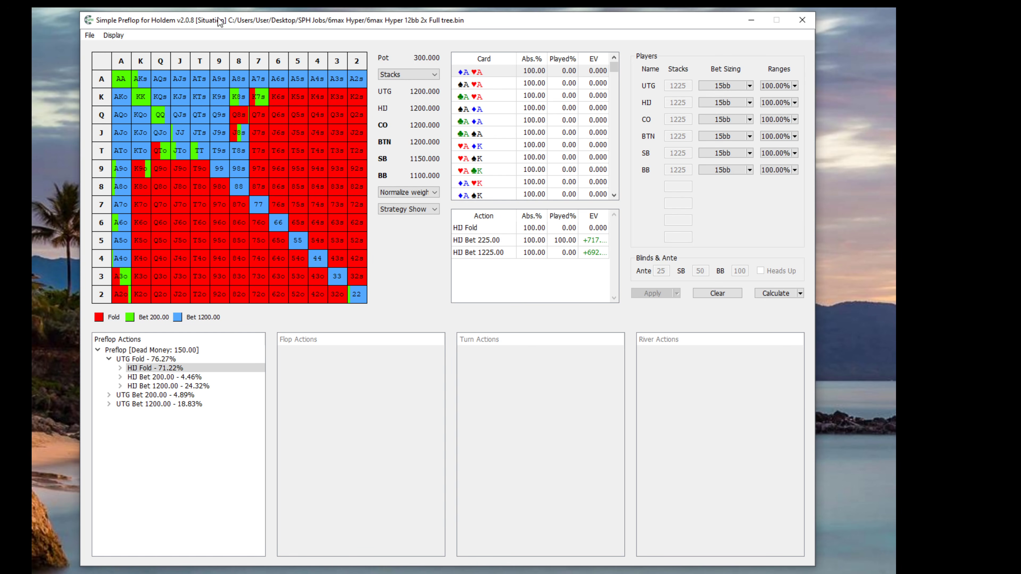
- In the calculation settings, try strength 1000 for the flop and 5000 for the turn and river, and close without applying
{"action": "left_click", "coordinate": [772, 294]}
{"action": "left_click_drag", "start_coordinate": [872, 321], "coordinate": [526, 226]}
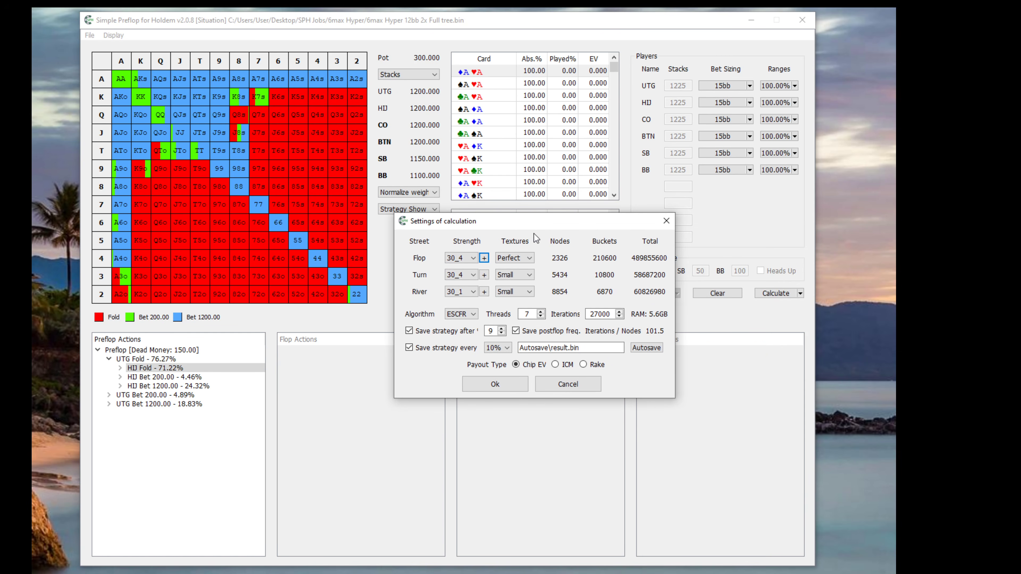
{"action": "left_click", "coordinate": [461, 259]}
{"action": "left_click", "coordinate": [460, 291]}
{"action": "left_click", "coordinate": [460, 274]}
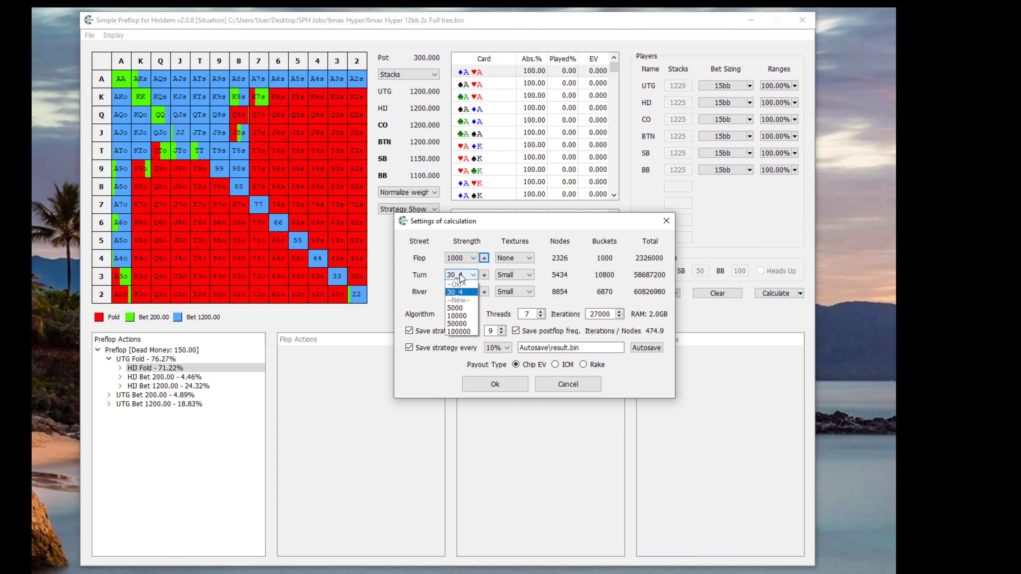
{"action": "left_click", "coordinate": [455, 308]}
{"action": "left_click", "coordinate": [459, 292]}
{"action": "left_click", "coordinate": [457, 325]}
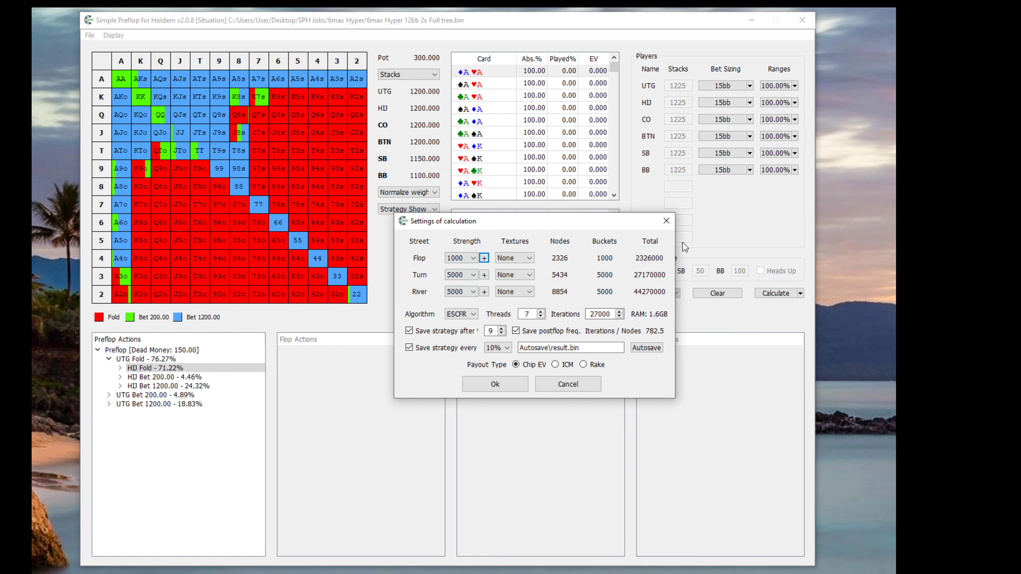
{"action": "left_click", "coordinate": [666, 221]}
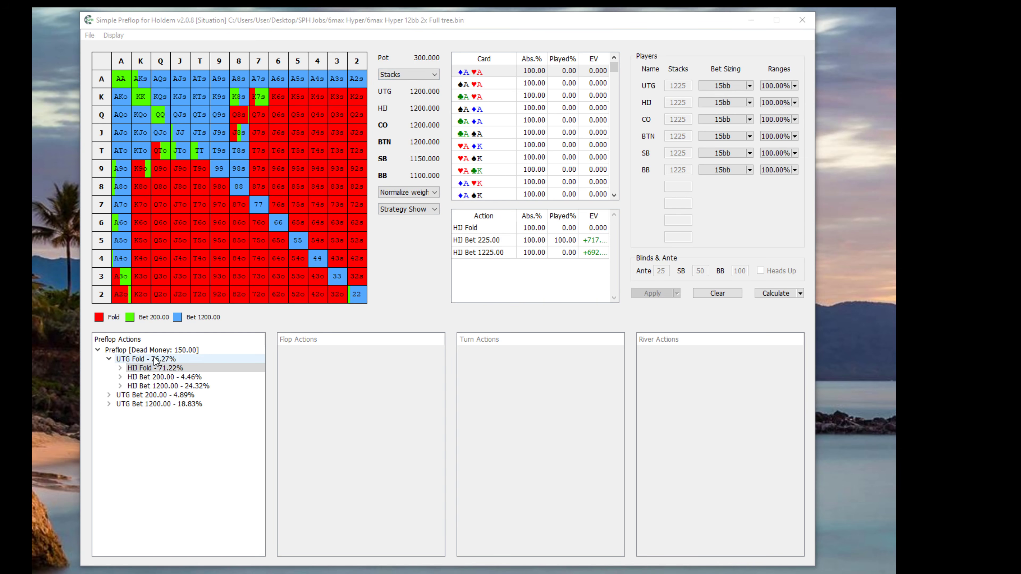
- Collapse the UTG Fold branch, show the players' Nash EVs and switch the display back to Stacks
{"action": "left_click", "coordinate": [139, 360]}
{"action": "double_click", "coordinate": [139, 360]}
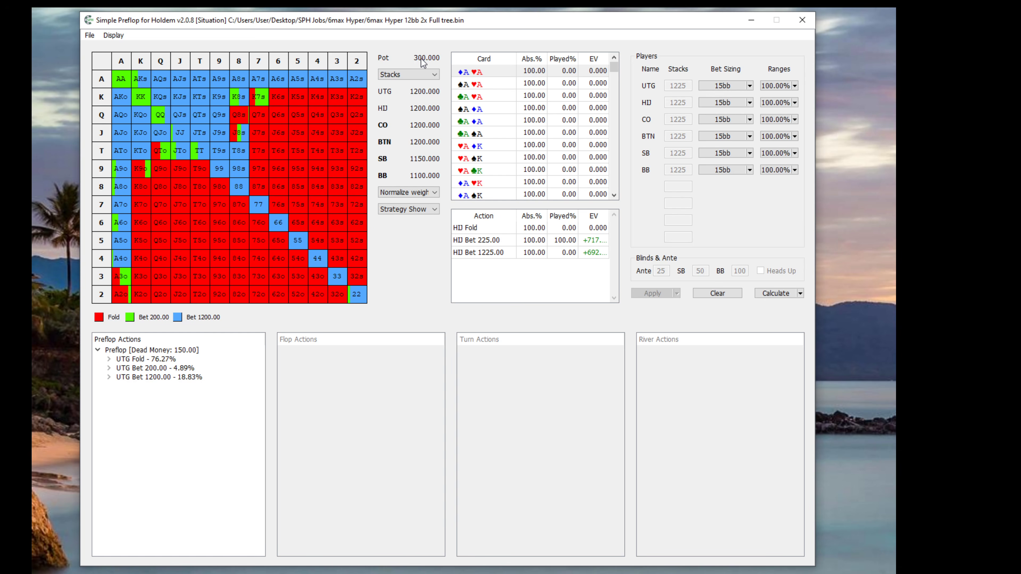
{"action": "left_click", "coordinate": [436, 80]}
{"action": "left_click", "coordinate": [429, 91]}
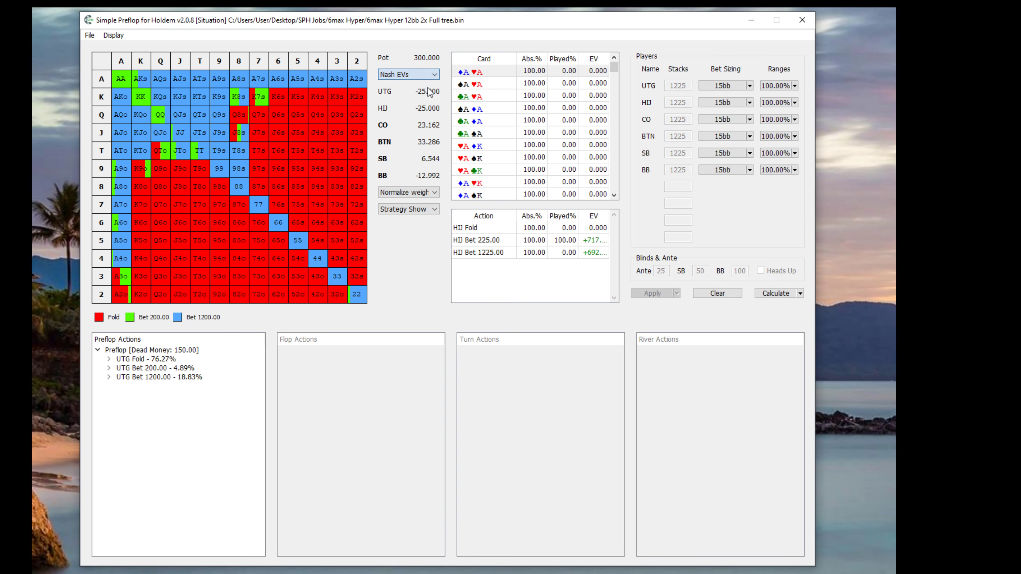
{"action": "left_click", "coordinate": [436, 76]}
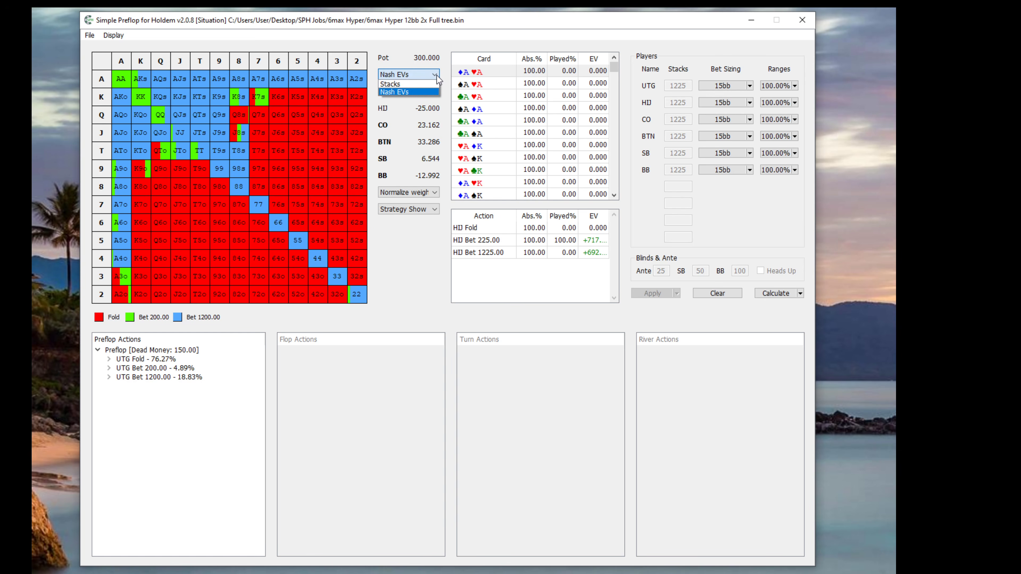
{"action": "left_click", "coordinate": [429, 92]}
{"action": "left_click", "coordinate": [426, 75]}
{"action": "left_click", "coordinate": [403, 85]}
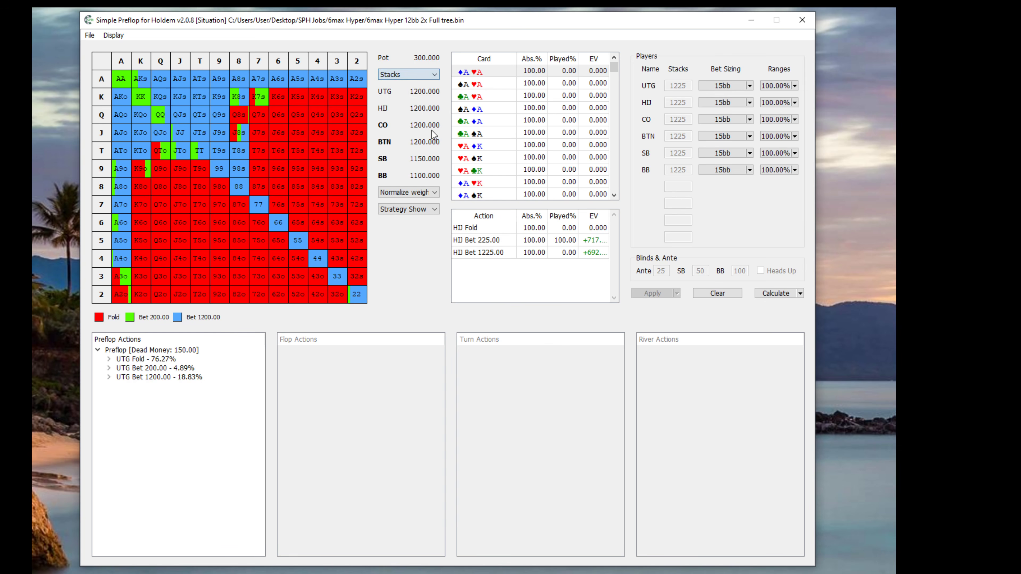
- Switch the range grid's weighting to None weight, switch it to Absolute weight, and inspect the 95s hand
{"action": "left_click", "coordinate": [431, 195]}
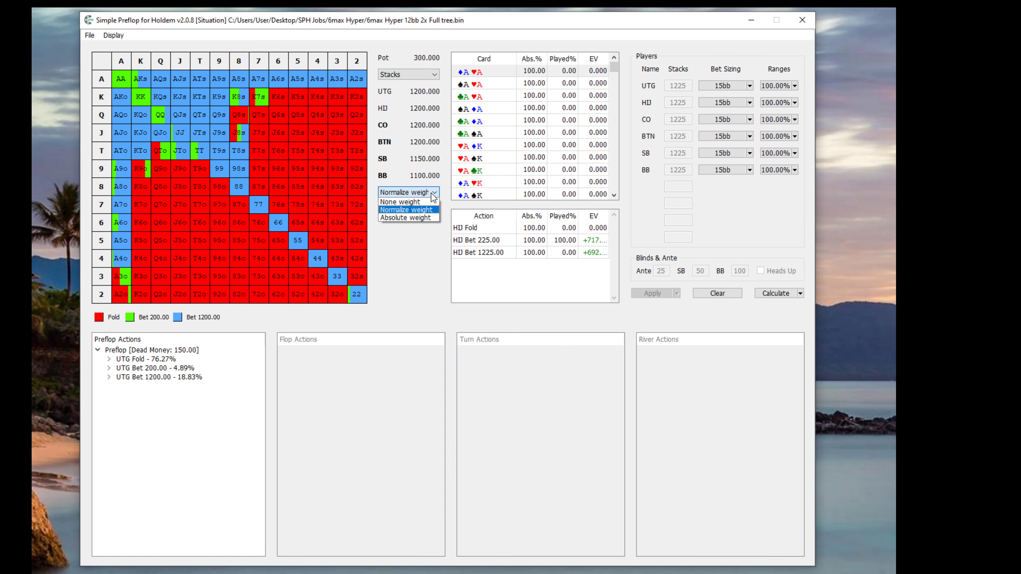
{"action": "left_click", "coordinate": [418, 202]}
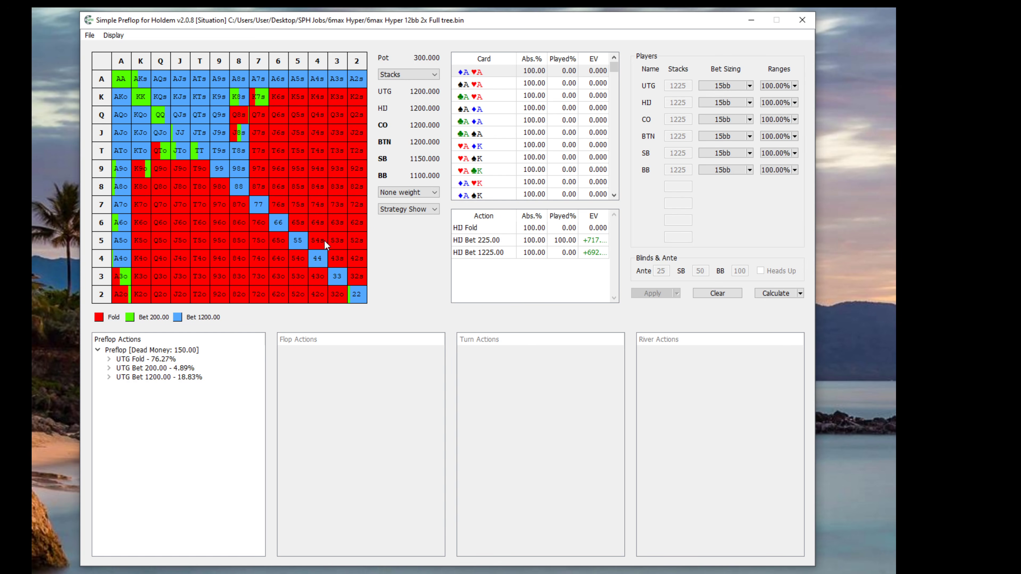
{"action": "left_click", "coordinate": [429, 191]}
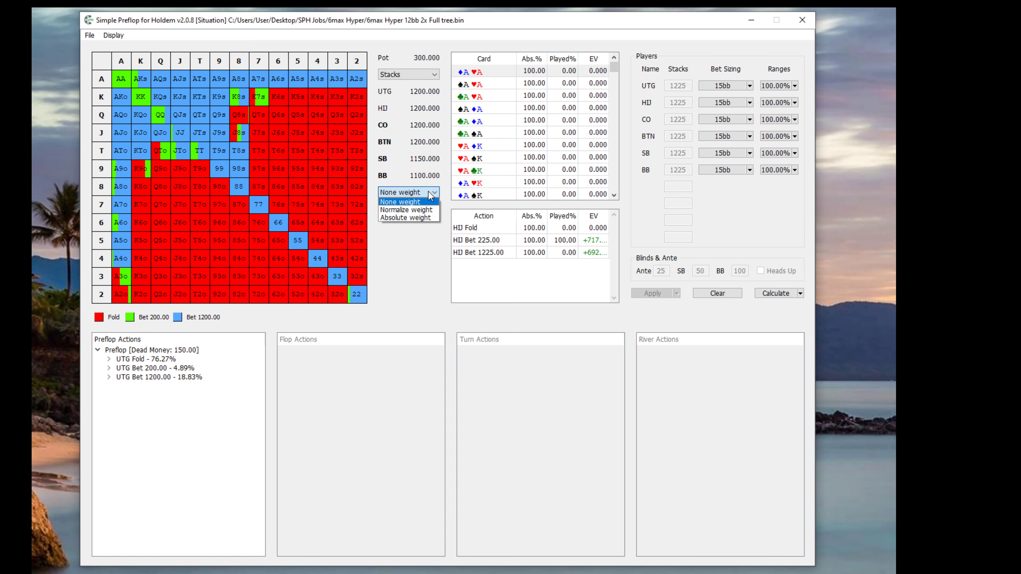
{"action": "left_click", "coordinate": [418, 218]}
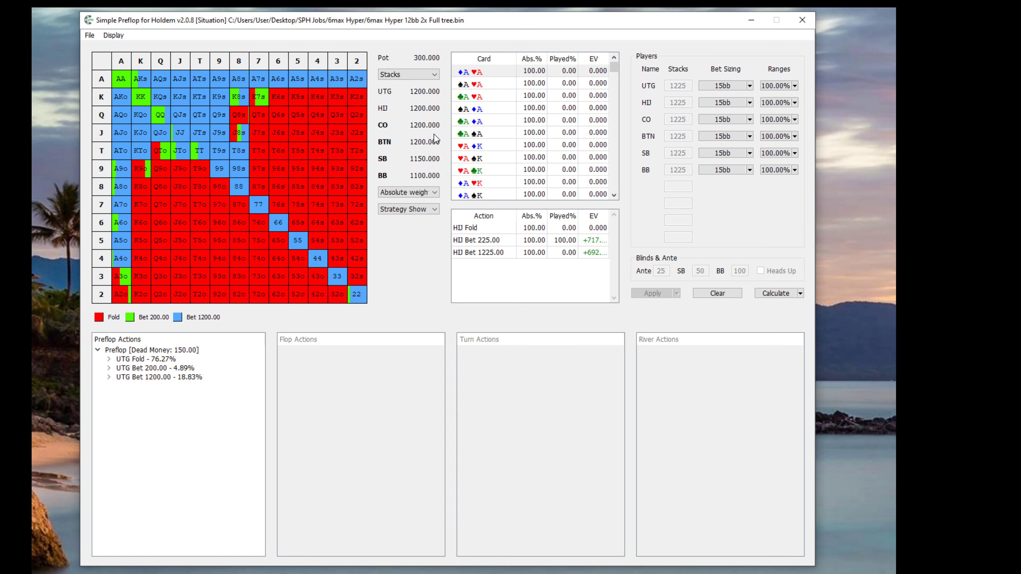
{"action": "left_click", "coordinate": [360, 187]}
{"action": "left_click", "coordinate": [304, 168]}
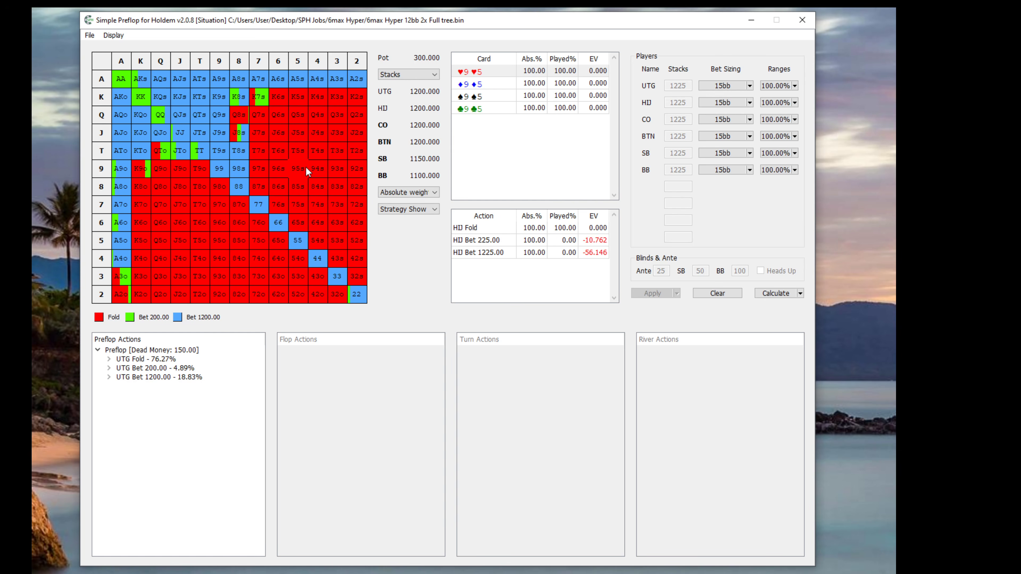
- Cycle the grid weighting through Normalize weight and None weight, ending on Normalize weight
{"action": "left_click", "coordinate": [416, 195]}
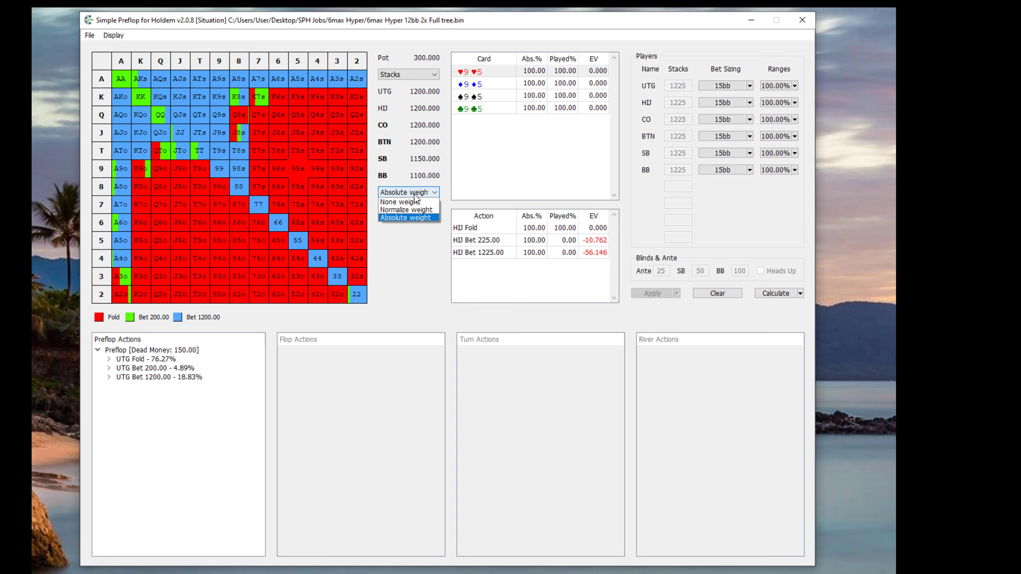
{"action": "left_click", "coordinate": [417, 210]}
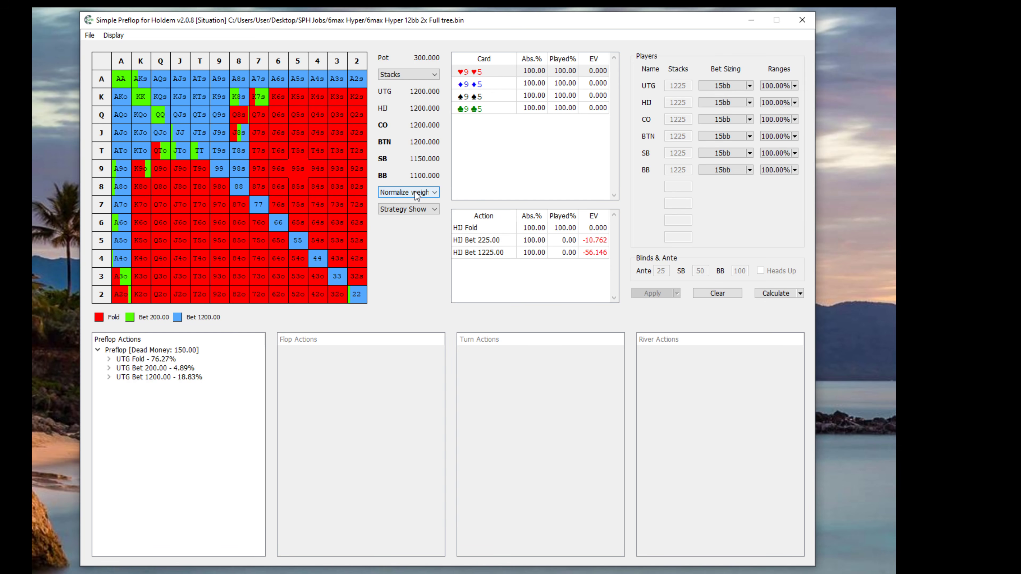
{"action": "left_click", "coordinate": [417, 195]}
{"action": "left_click", "coordinate": [396, 200]}
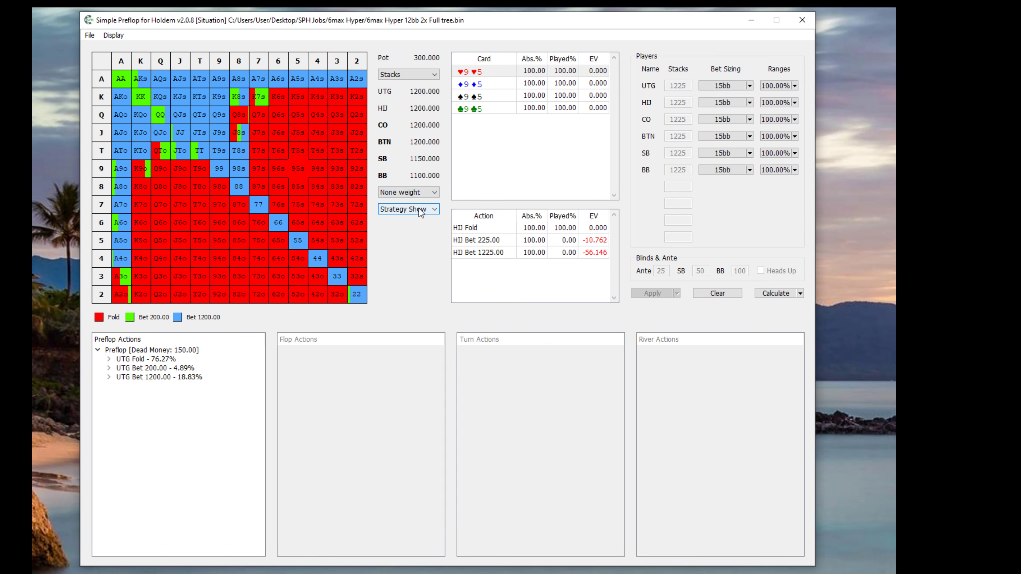
{"action": "left_click", "coordinate": [416, 192]}
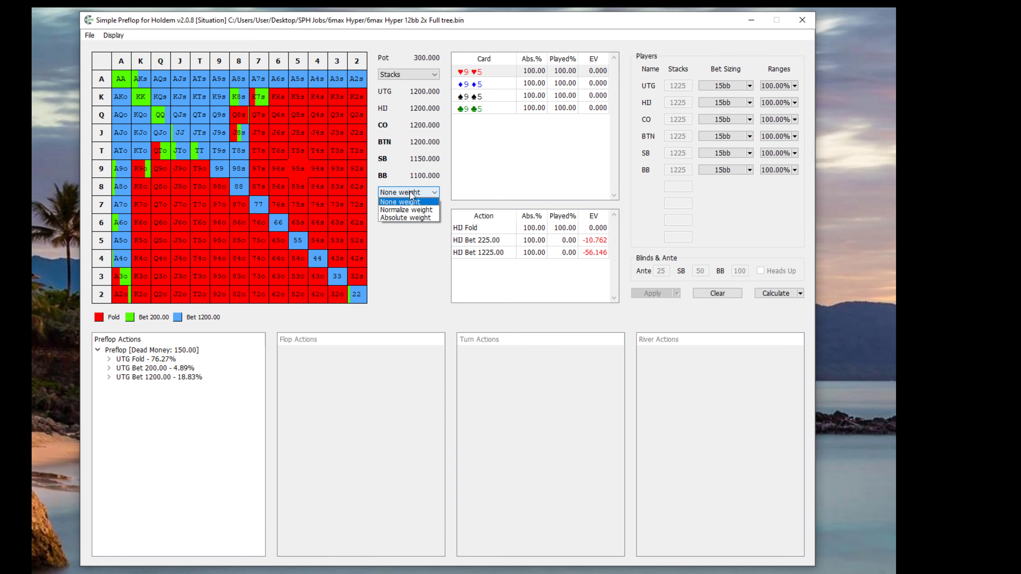
{"action": "left_click", "coordinate": [406, 210]}
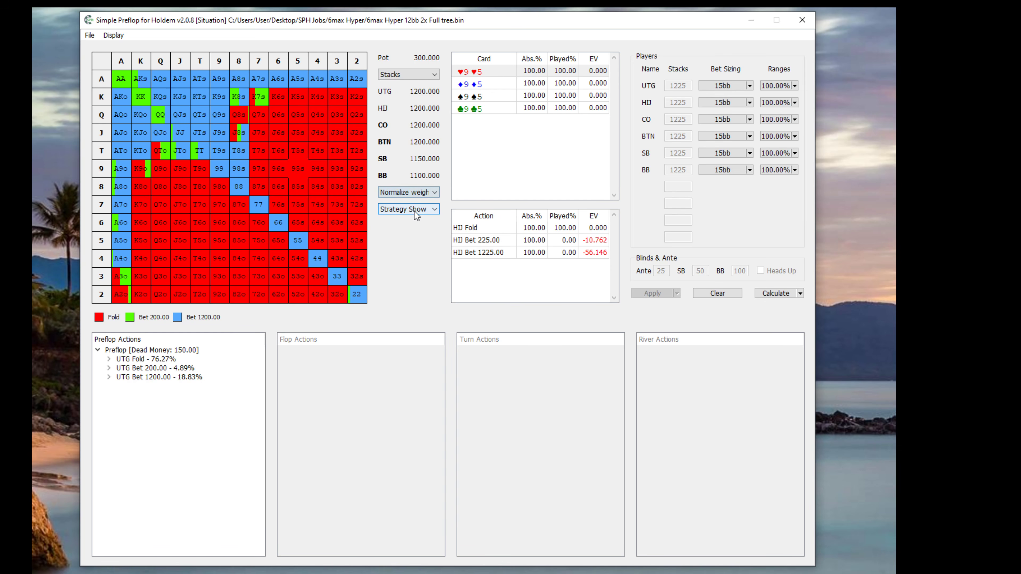
- Keep Strategy Show, select the UTG Bet 200.00 action, and switch the range grid to Played Show
{"action": "left_click", "coordinate": [434, 210]}
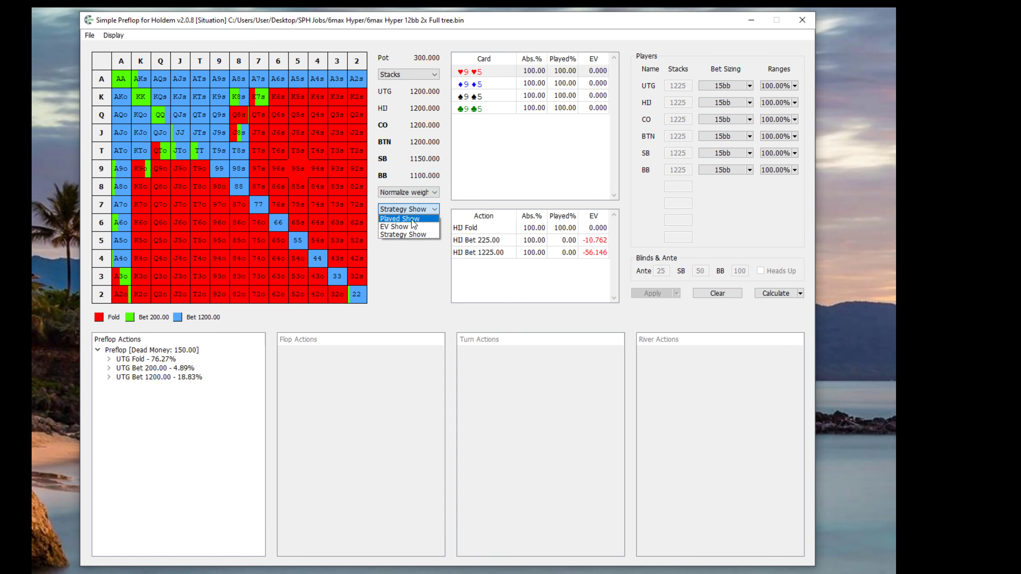
{"action": "left_click", "coordinate": [415, 234]}
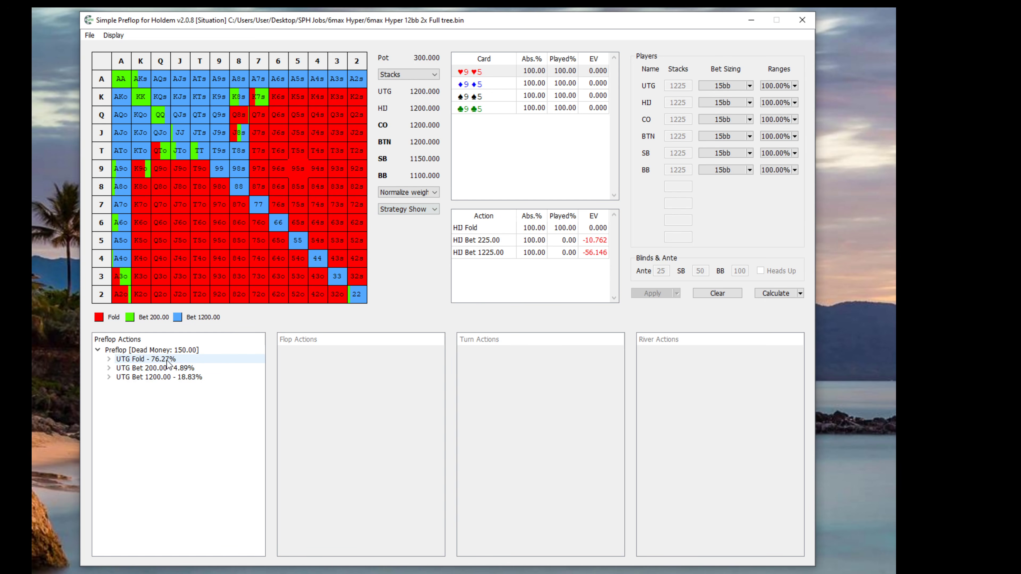
{"action": "left_click", "coordinate": [171, 367]}
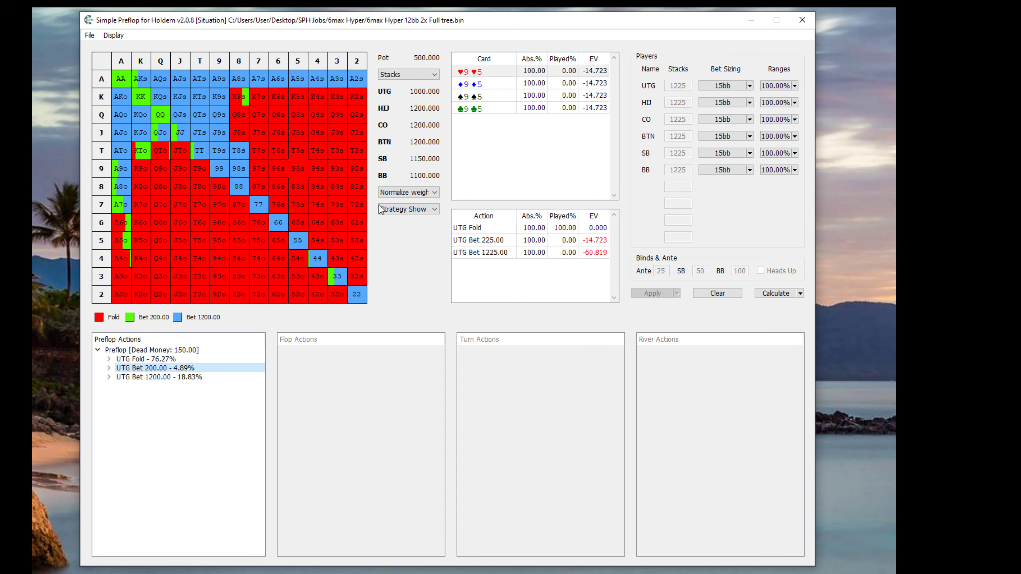
{"action": "left_click", "coordinate": [408, 212]}
{"action": "left_click", "coordinate": [410, 215]}
{"action": "scroll", "coordinate": [409, 215], "scroll_direction": "down", "scroll_amount": 1}
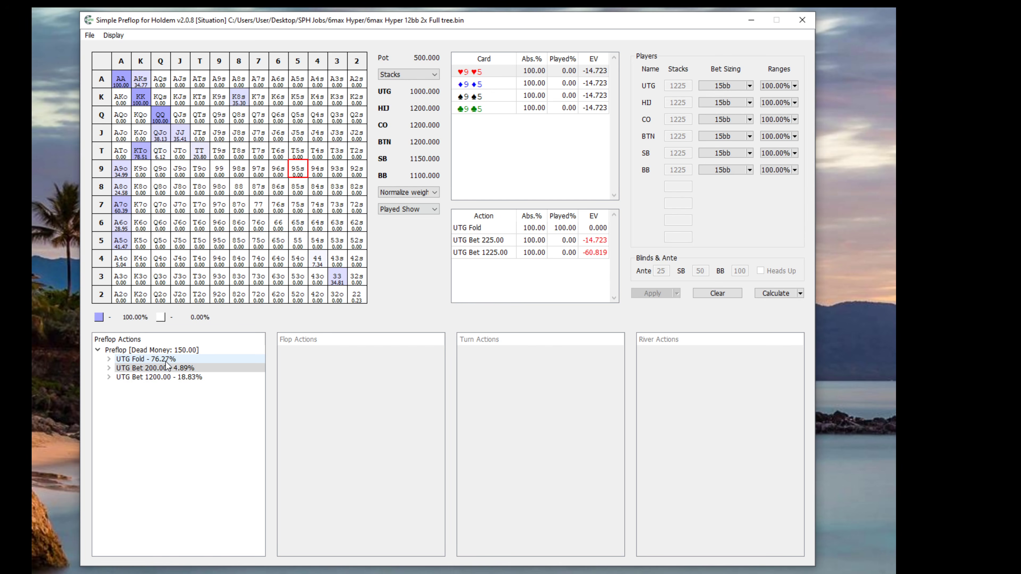
- Inspect K8s in the UTG Bet 200.00 played range and view the UTG Bet 1200.00 and UTG Fold ranges
{"action": "double_click", "coordinate": [154, 369]}
{"action": "double_click", "coordinate": [153, 370]}
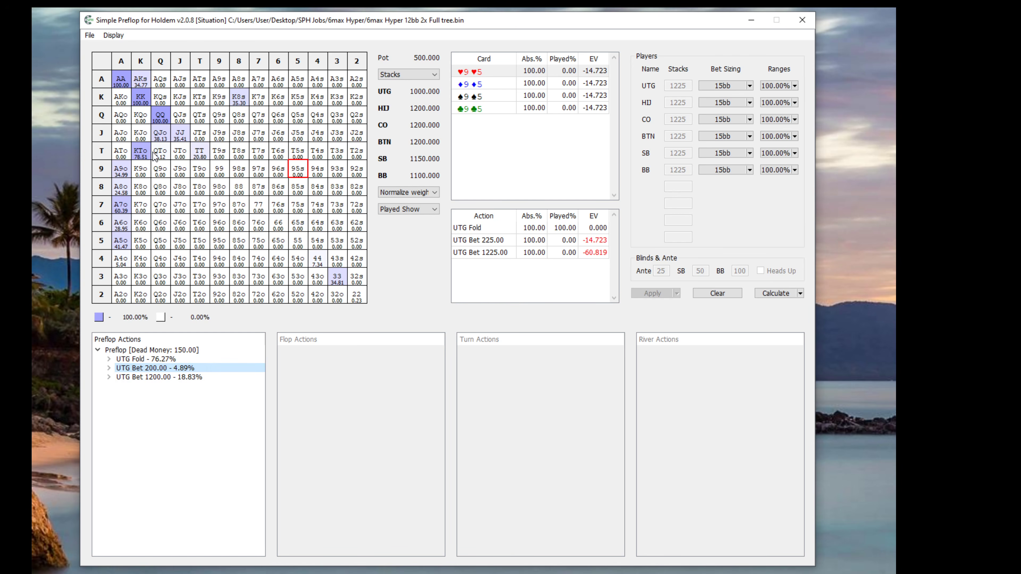
{"action": "left_click", "coordinate": [240, 101]}
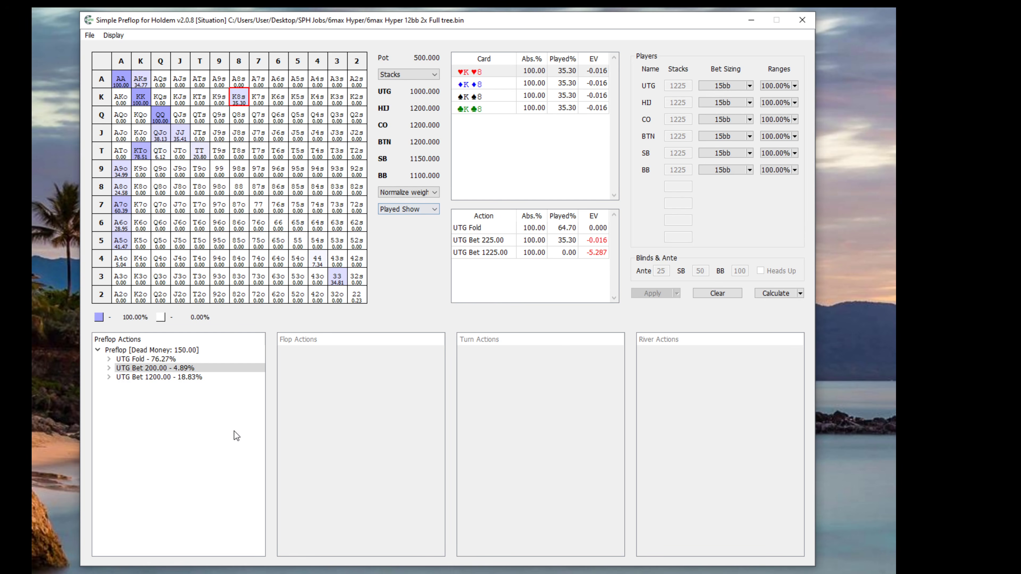
{"action": "left_click", "coordinate": [163, 378]}
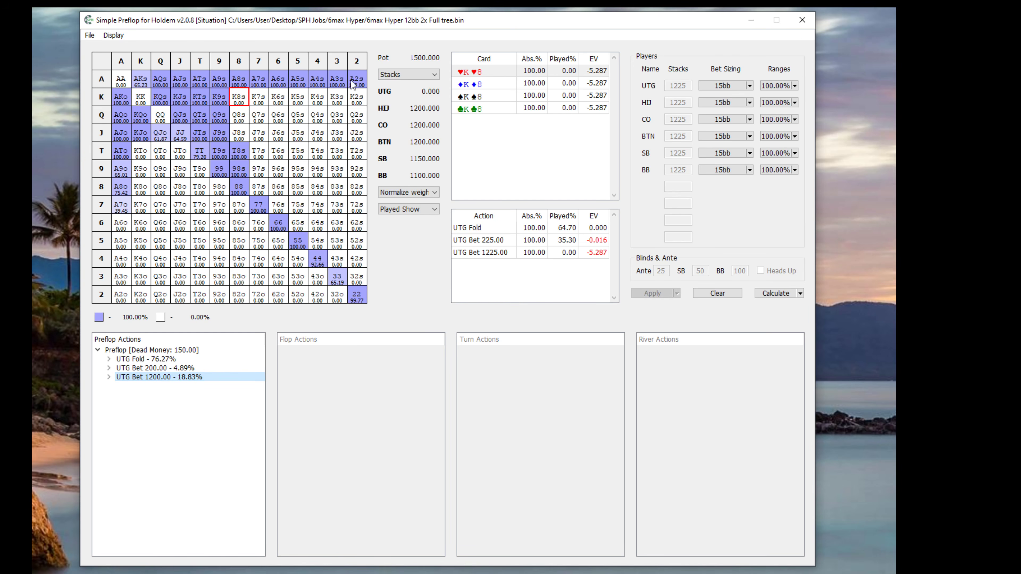
{"action": "left_click", "coordinate": [167, 359]}
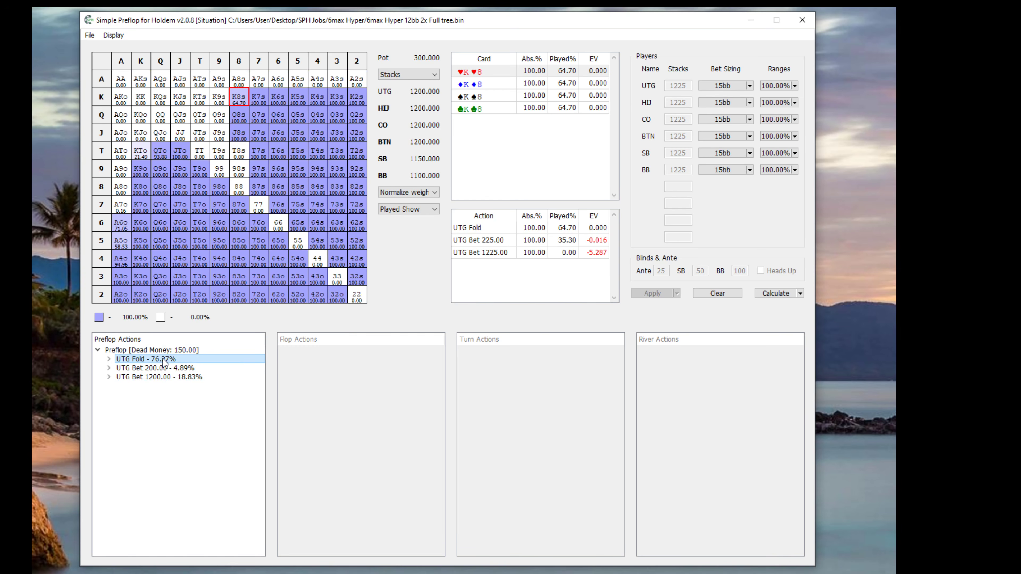
- Switch the range grid to EV Show and view the EVs for UTG Fold, Bet 200.00 and Bet 1200.00
{"action": "left_click", "coordinate": [420, 211]}
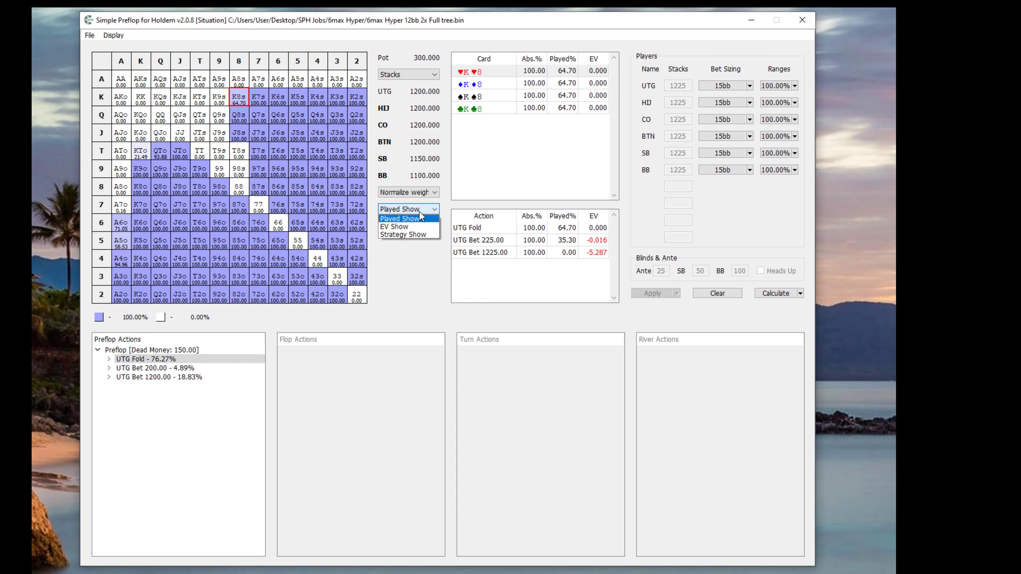
{"action": "left_click", "coordinate": [399, 227]}
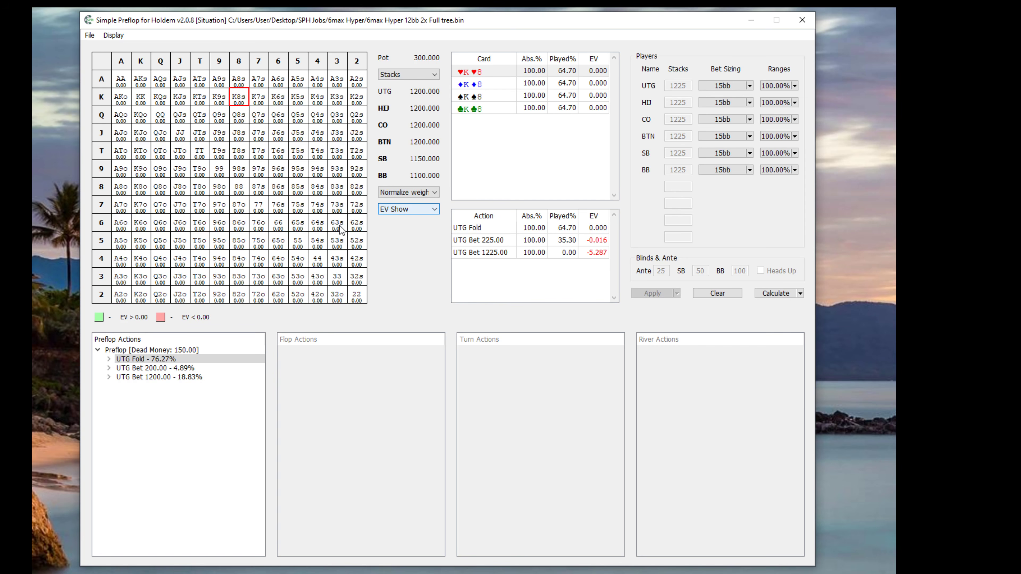
{"action": "left_click", "coordinate": [144, 360]}
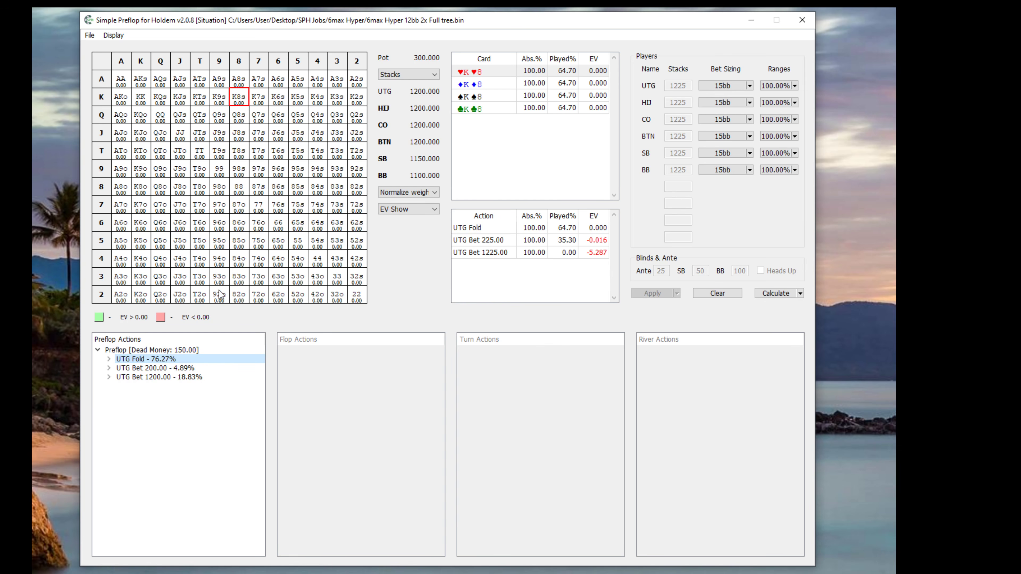
{"action": "left_click", "coordinate": [173, 368]}
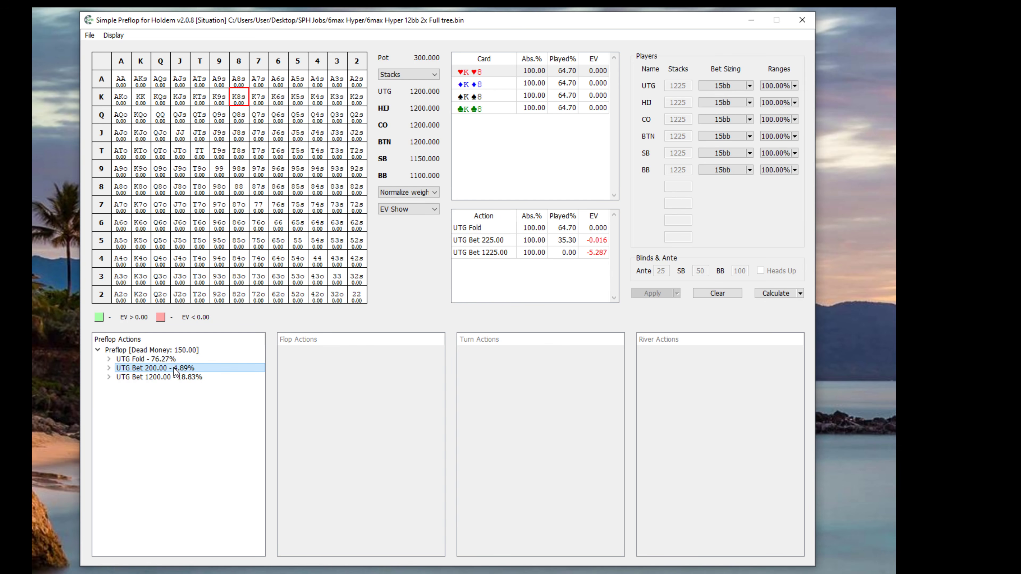
{"action": "left_click", "coordinate": [160, 380]}
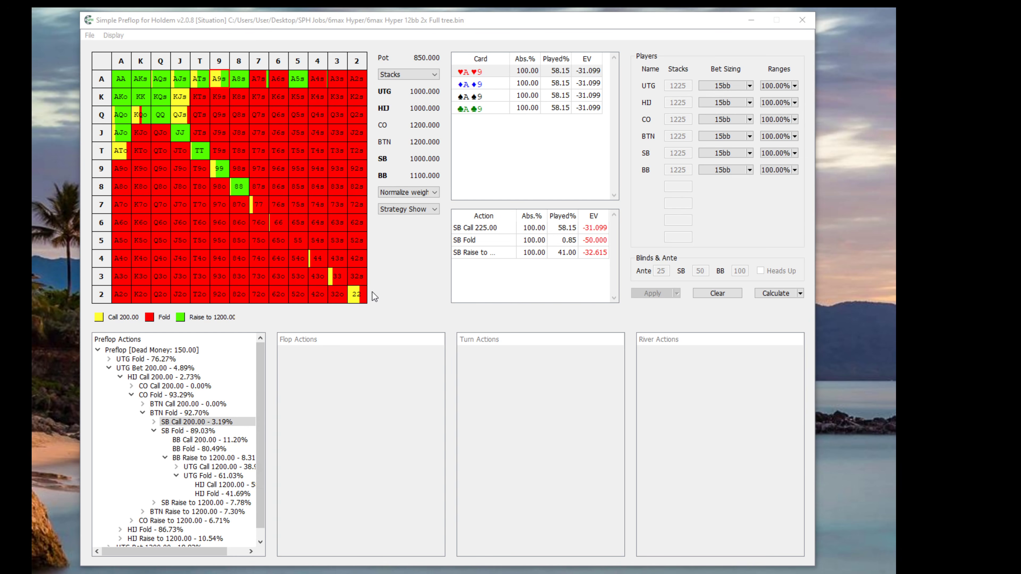
- Select the SB Call 200.00 action after BTN Fold and inspect the AQs, QQ, AQo and A9s hands
{"action": "left_click", "coordinate": [198, 421]}
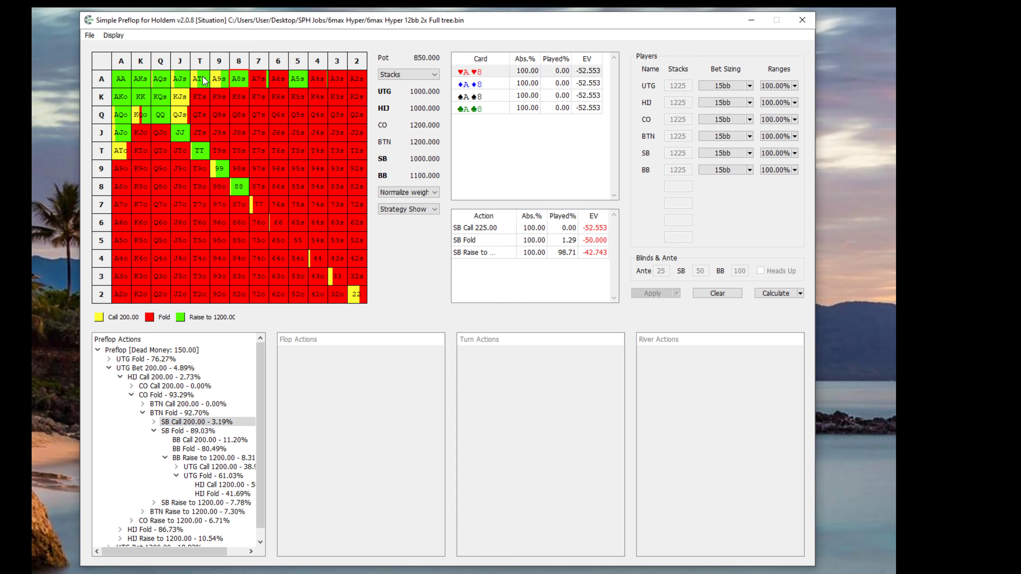
{"action": "left_click", "coordinate": [161, 79]}
{"action": "left_click", "coordinate": [163, 113]}
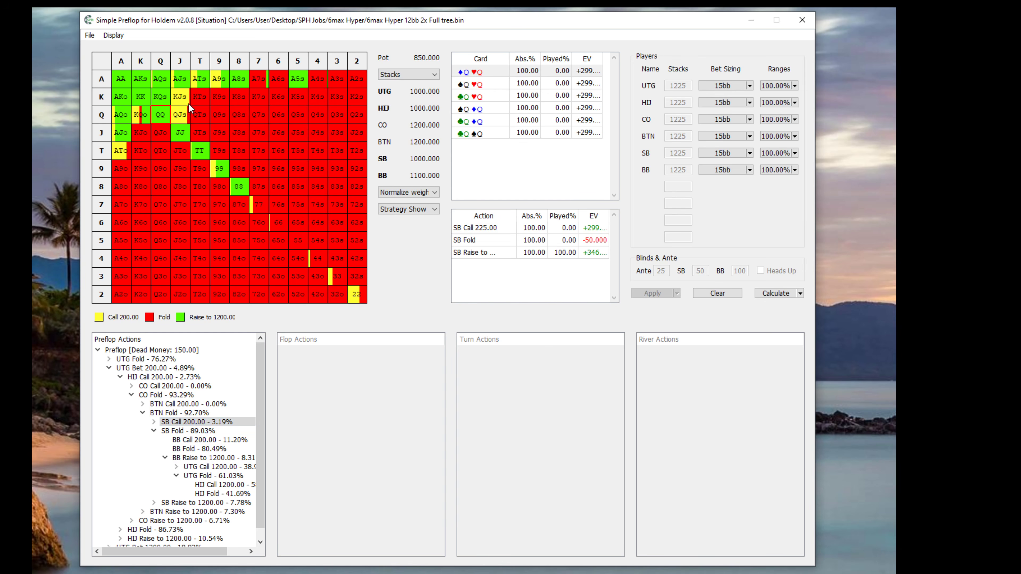
{"action": "left_click", "coordinate": [217, 82]}
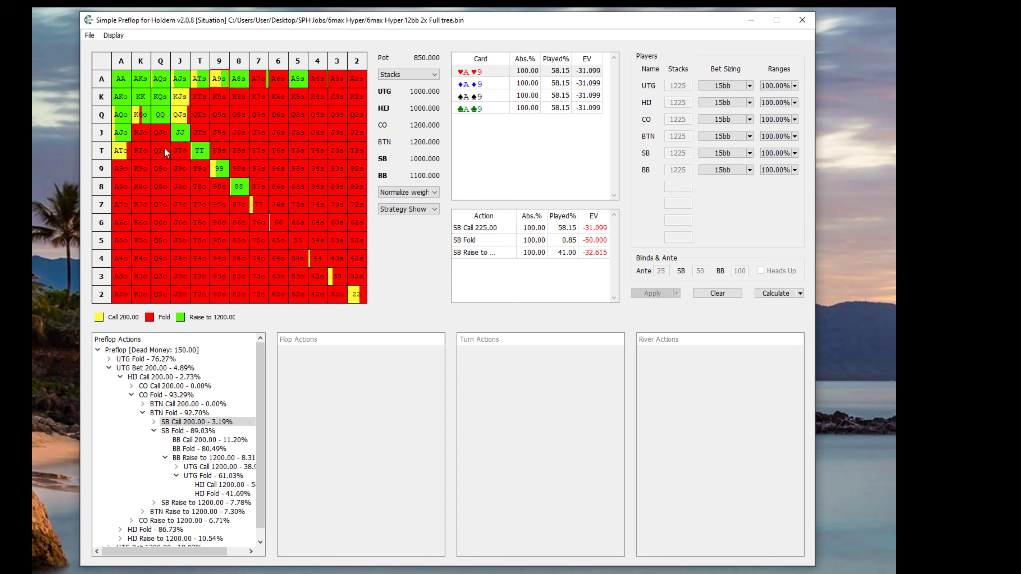
{"action": "left_click", "coordinate": [124, 113]}
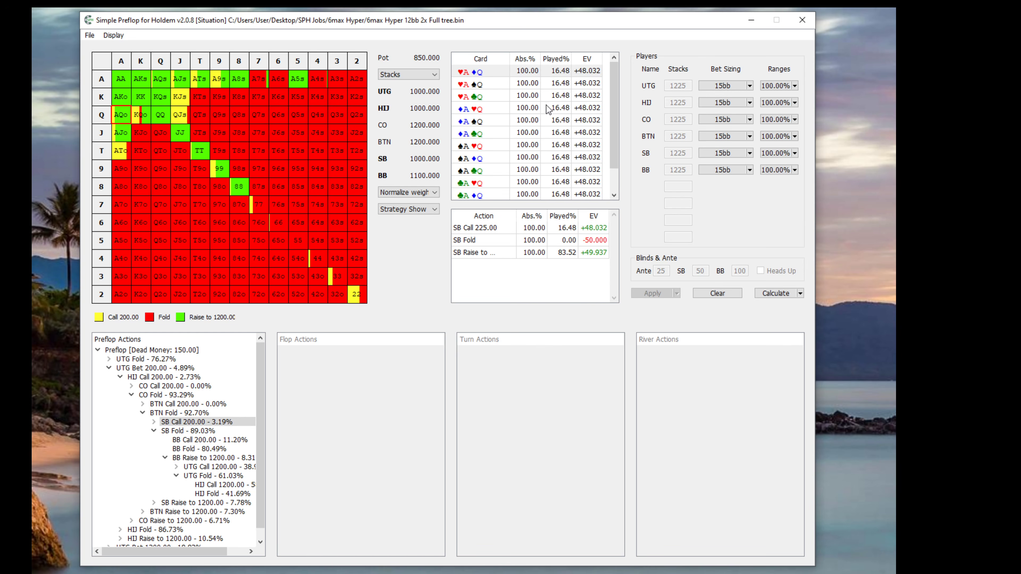
{"action": "left_click", "coordinate": [220, 82]}
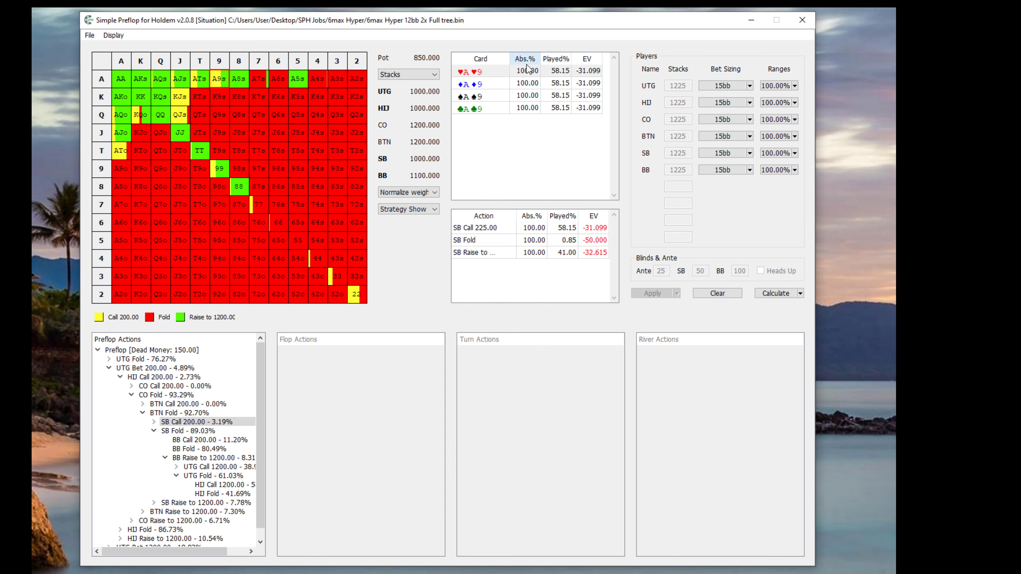
- Narrow the Card column of the hand combination list, sort by Abs.%, and slightly widen the Played% column
{"action": "left_click_drag", "start_coordinate": [509, 59], "coordinate": [505, 59]}
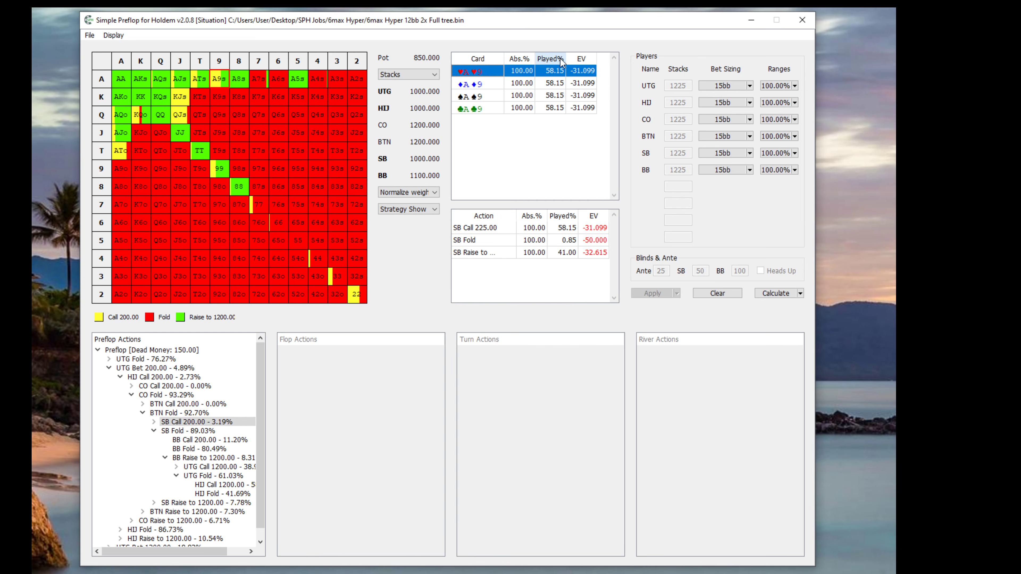
{"action": "left_click", "coordinate": [521, 60]}
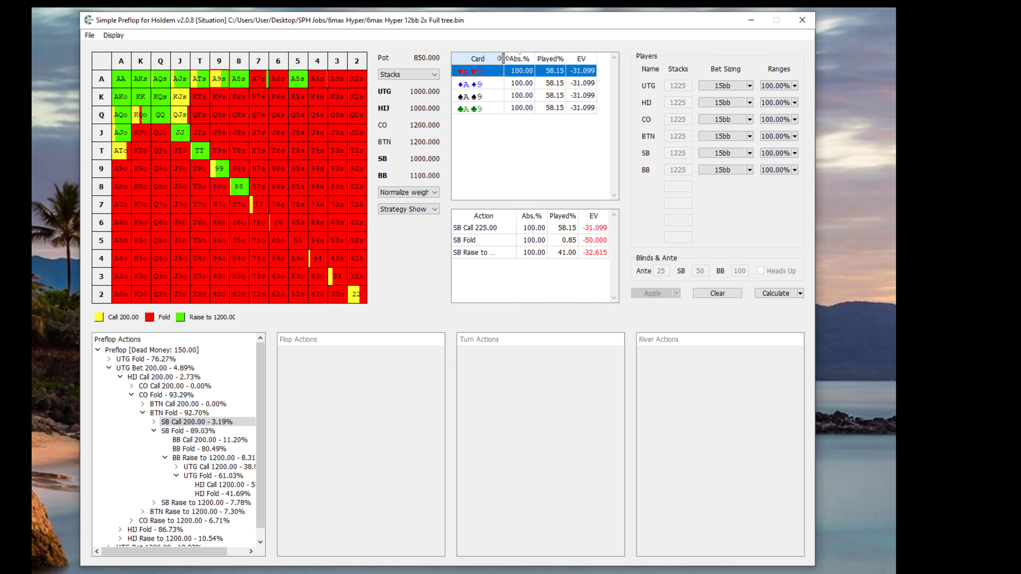
{"action": "left_click_drag", "start_coordinate": [503, 59], "coordinate": [500, 59]}
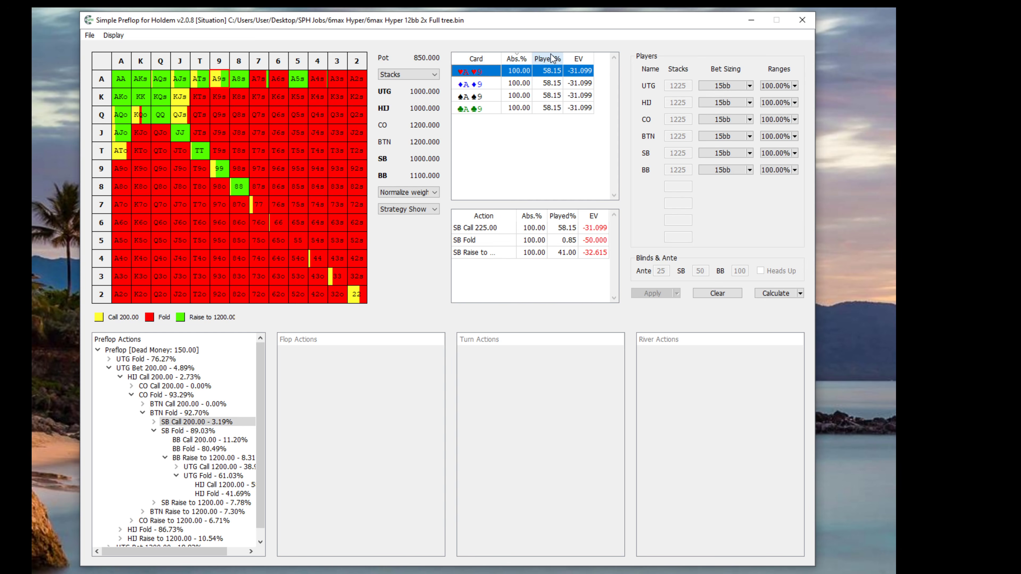
{"action": "left_click_drag", "start_coordinate": [563, 59], "coordinate": [565, 61]}
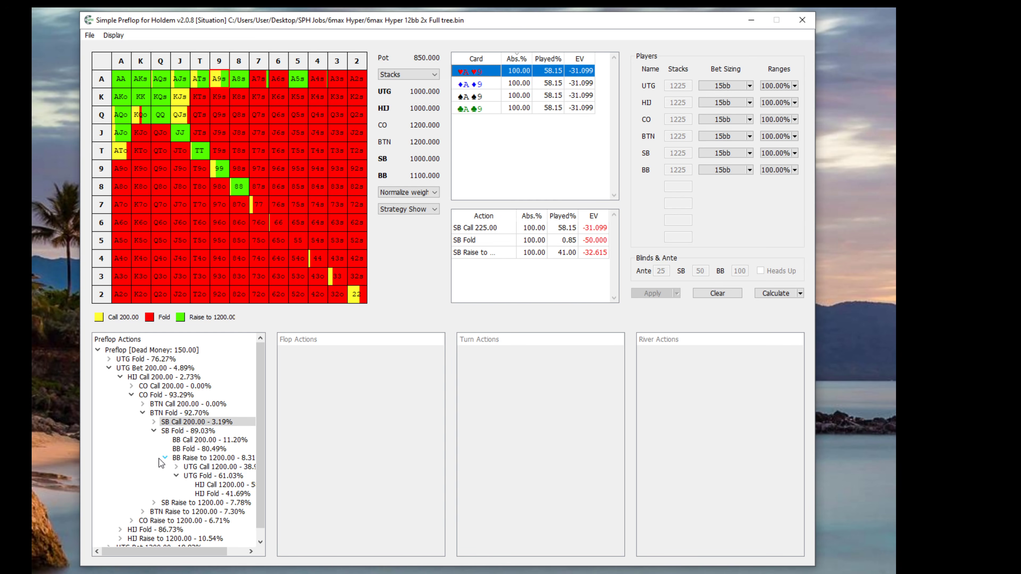
- Collapse the SB Fold branch, select that action, and highlight the A9 of spades combination to inspect its values
{"action": "left_click", "coordinate": [154, 432]}
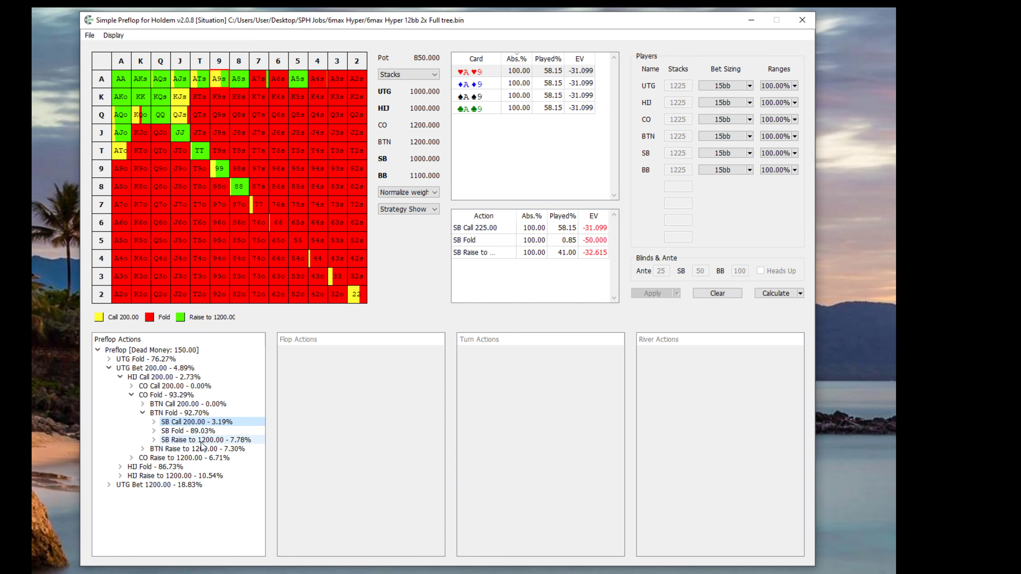
{"action": "left_click", "coordinate": [205, 434]}
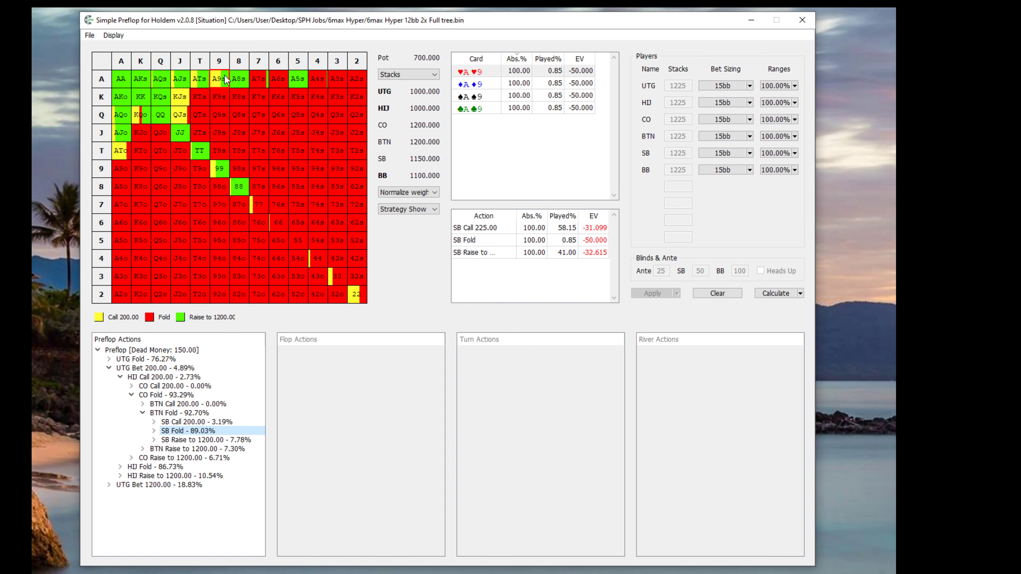
{"action": "left_click_drag", "start_coordinate": [546, 72], "coordinate": [548, 95]}
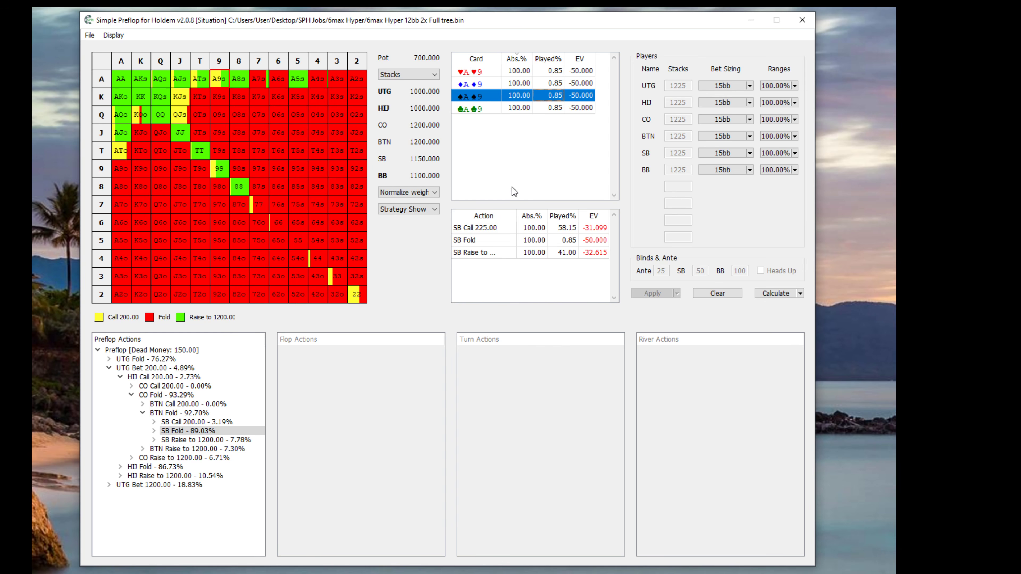
- Select the SB Raise to 1200.00 action after BTN Fold and check the Played% of each A9s combination
{"action": "left_click", "coordinate": [203, 440]}
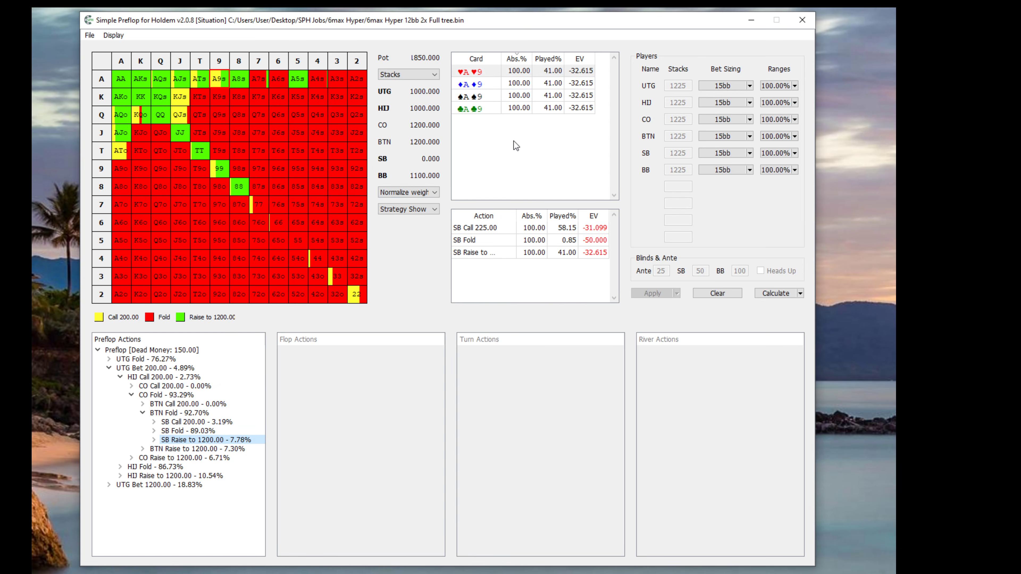
{"action": "left_click", "coordinate": [552, 84]}
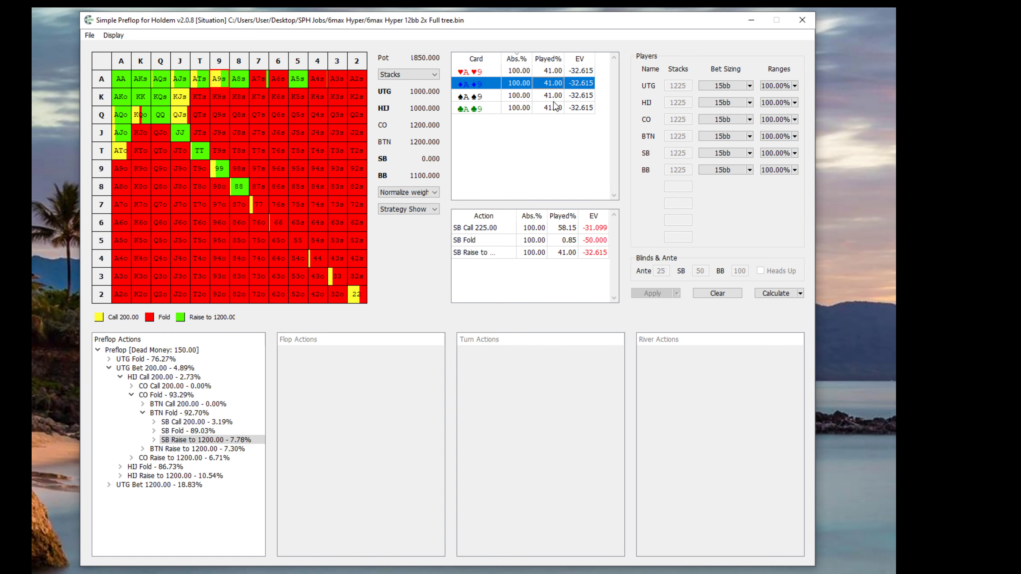
{"action": "left_click", "coordinate": [554, 106]}
{"action": "left_click", "coordinate": [553, 83]}
{"action": "left_click", "coordinate": [535, 74]}
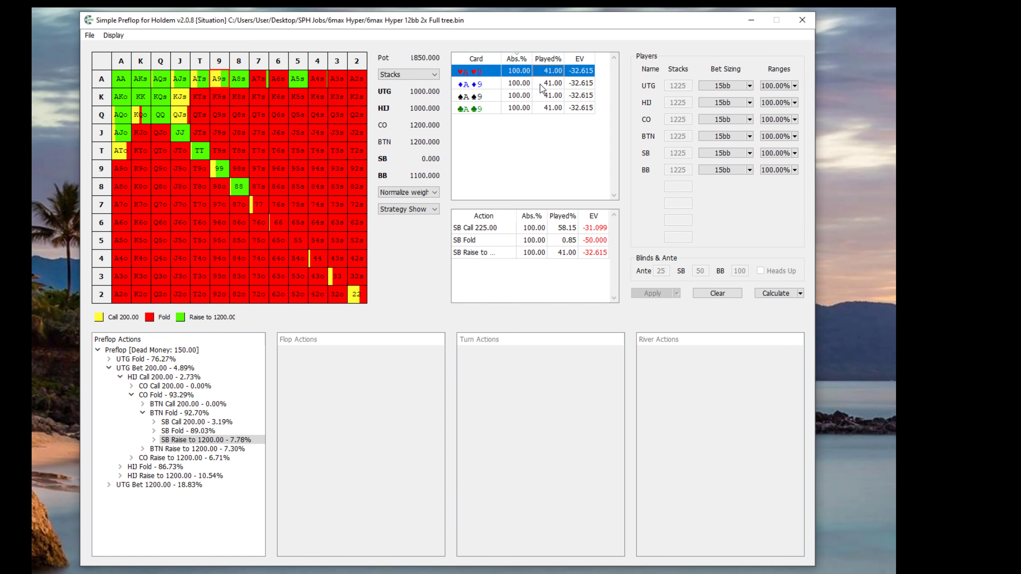
{"action": "left_click", "coordinate": [541, 85]}
{"action": "left_click", "coordinate": [545, 93]}
- Select the SB Call 200.00 action and compare the A9s combinations' Played% and EV with the action list
{"action": "left_click", "coordinate": [199, 422]}
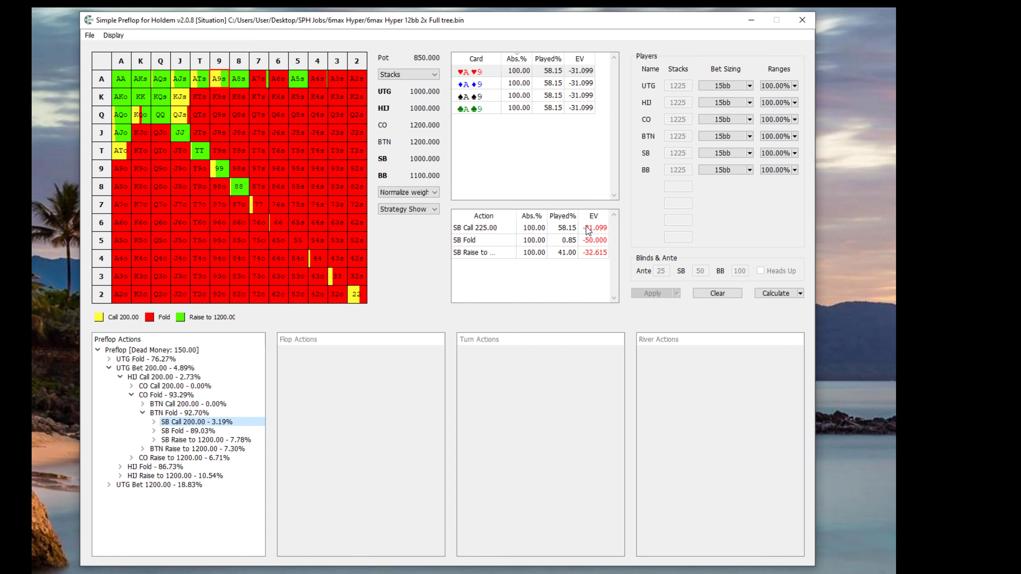
{"action": "left_click", "coordinate": [549, 73]}
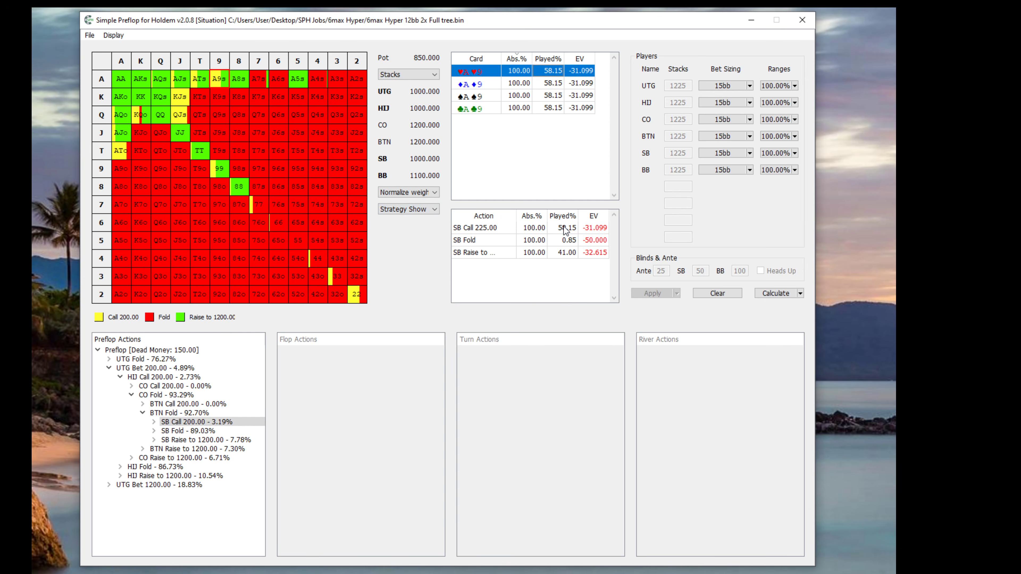
{"action": "left_click", "coordinate": [571, 231]}
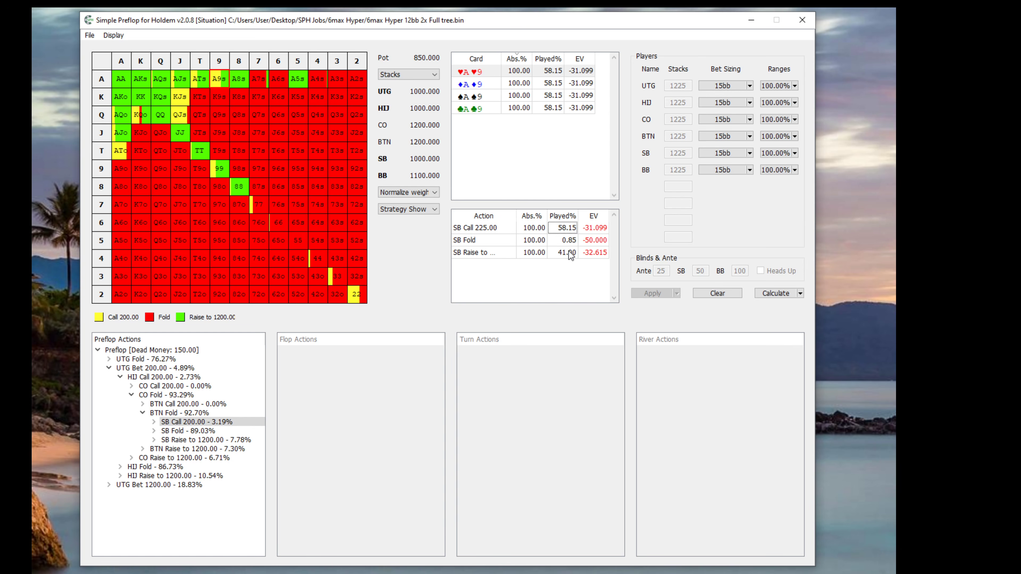
{"action": "left_click", "coordinate": [584, 73]}
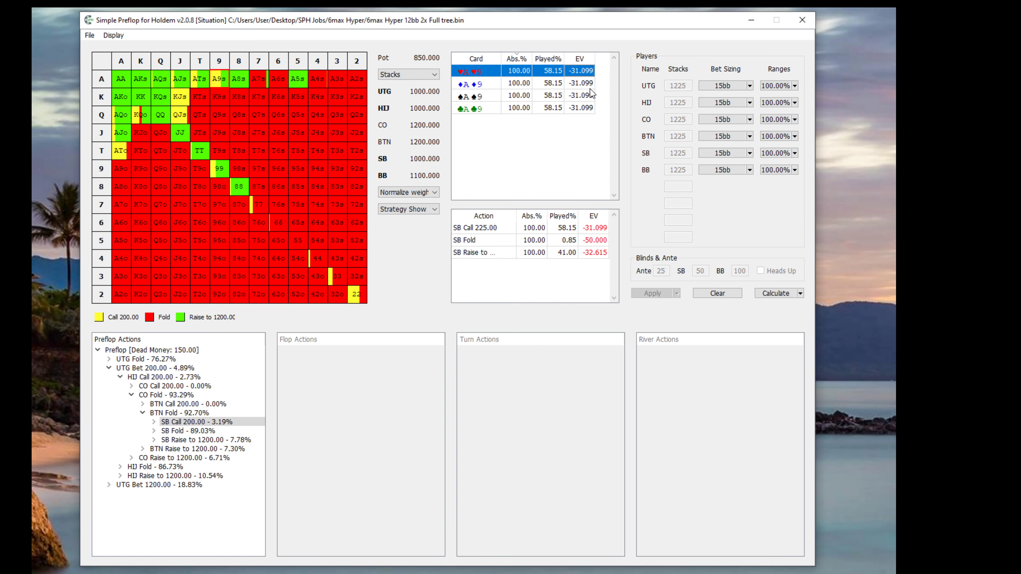
{"action": "left_click", "coordinate": [585, 84]}
{"action": "left_click", "coordinate": [587, 96]}
{"action": "left_click", "coordinate": [587, 108]}
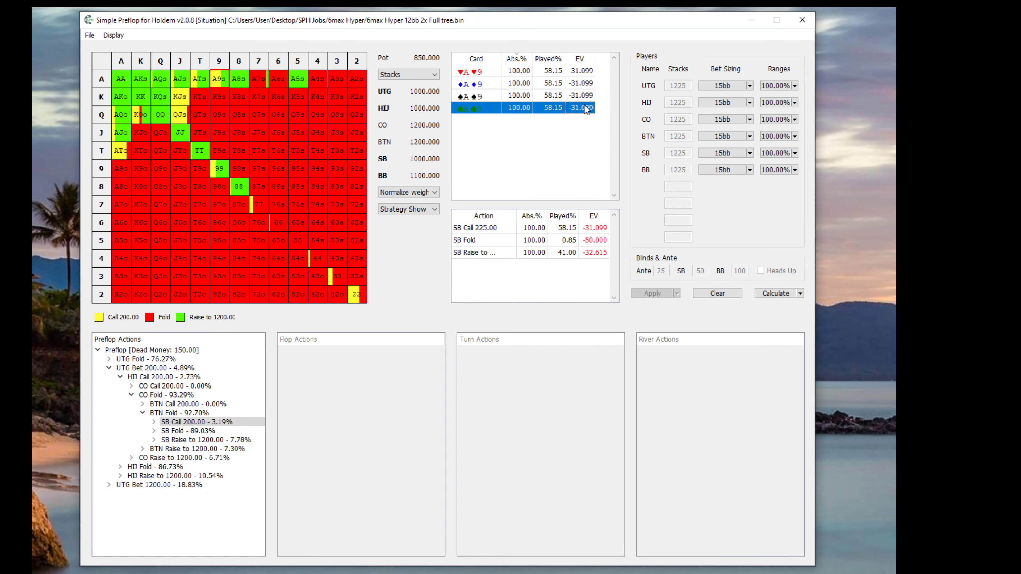
- Check the Played% of the individual A9s combinations for SB Call 200.00, ending on the A9 of spades
{"action": "left_click", "coordinate": [560, 85]}
{"action": "left_click", "coordinate": [562, 108]}
{"action": "left_click", "coordinate": [563, 97]}
{"action": "left_click", "coordinate": [550, 78]}
{"action": "left_click", "coordinate": [550, 74]}
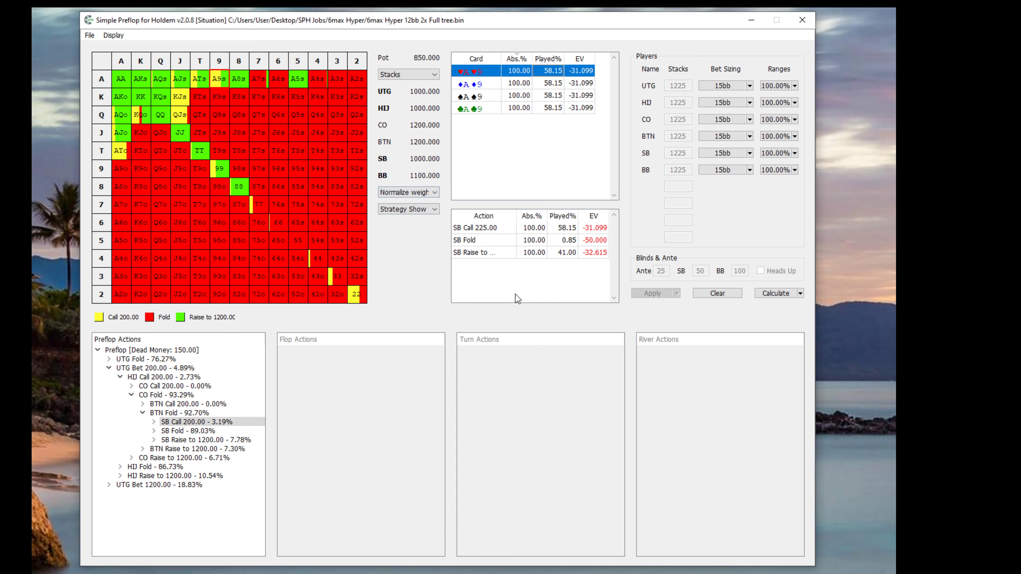
{"action": "left_click", "coordinate": [539, 96]}
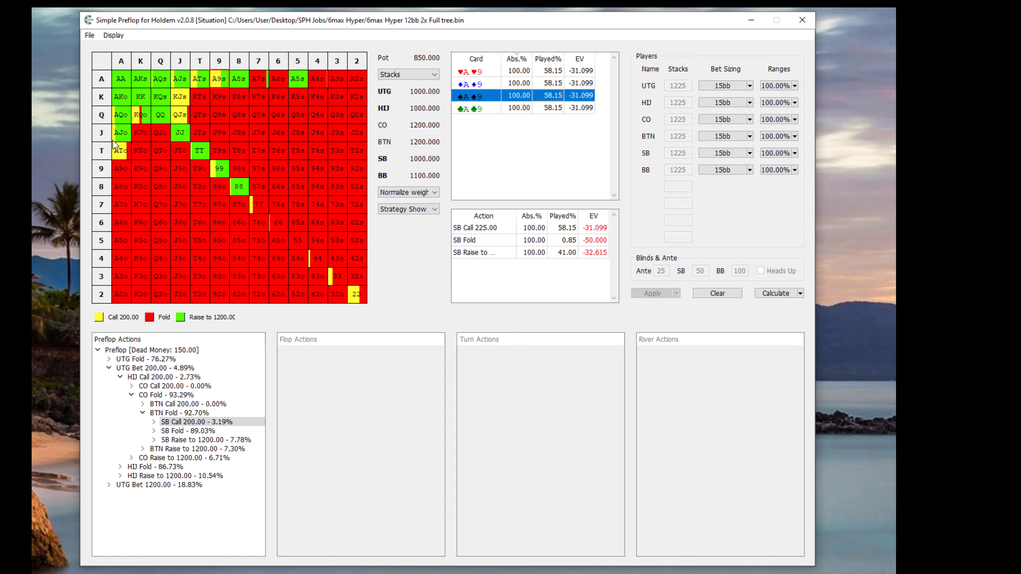
- Inspect the AQo hand for SB Call 200.00 and check the Played% of its individual combinations
{"action": "left_click", "coordinate": [122, 118]}
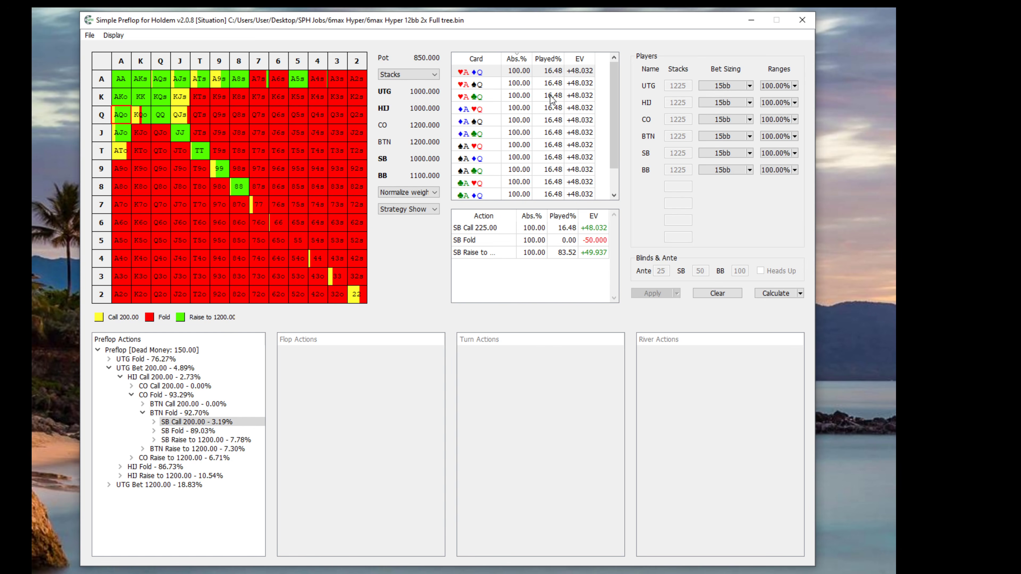
{"action": "left_click", "coordinate": [551, 95]}
{"action": "left_click", "coordinate": [557, 132]}
{"action": "scroll", "coordinate": [557, 139], "scroll_direction": "down", "scroll_amount": 1}
{"action": "left_click", "coordinate": [557, 168]}
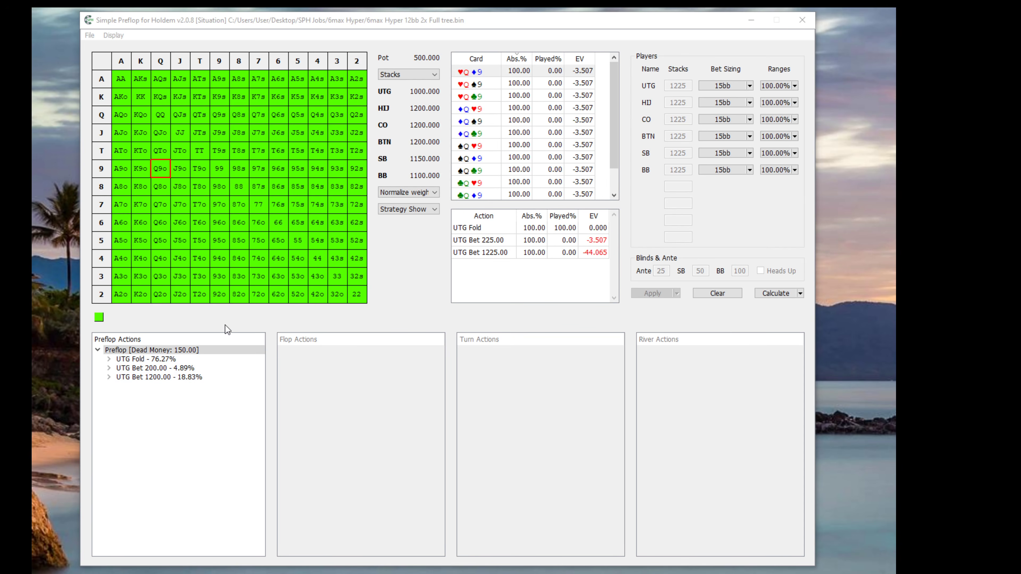
- Round the strategies on the Preflop root node to 100% and view the UTG Bet 1200.00 range
{"action": "left_click", "coordinate": [197, 350]}
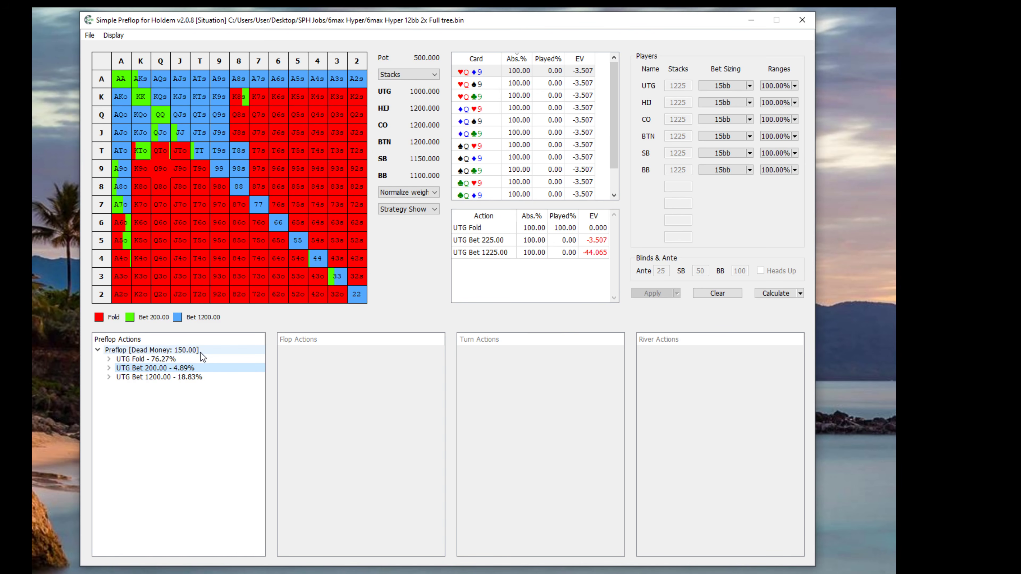
{"action": "right_click", "coordinate": [196, 352]}
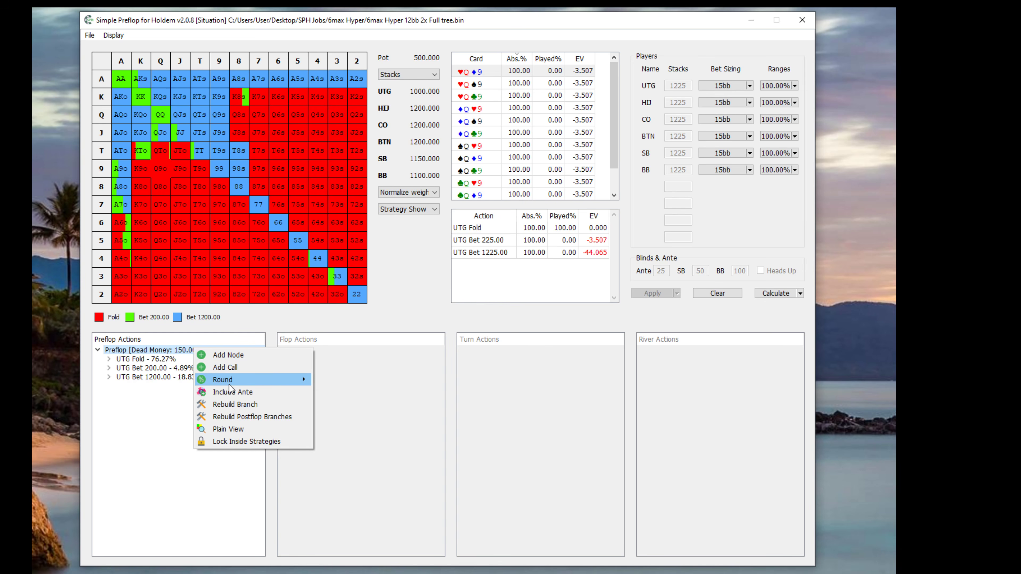
{"action": "mouse_move", "coordinate": [243, 383]}
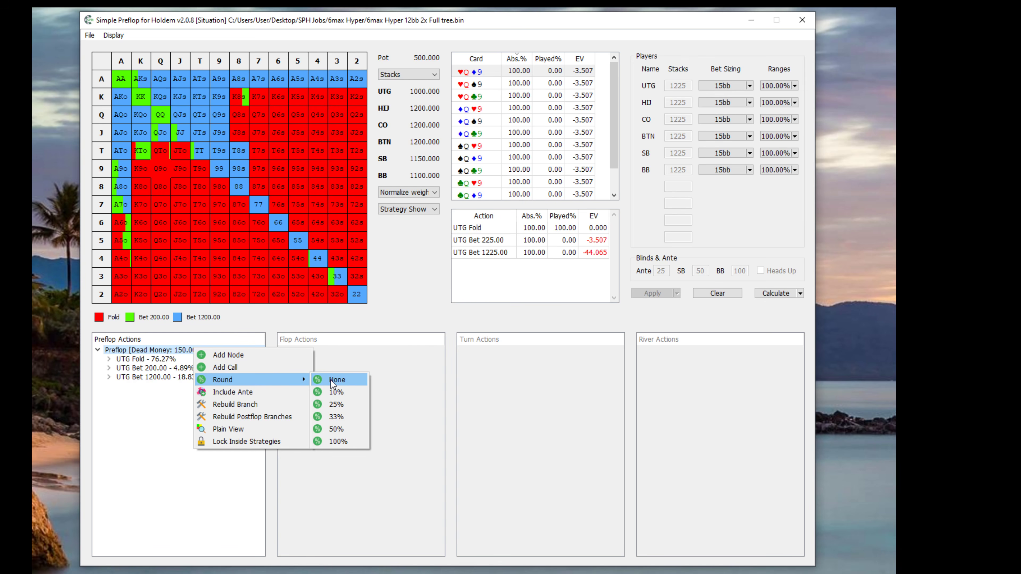
{"action": "left_click", "coordinate": [339, 441]}
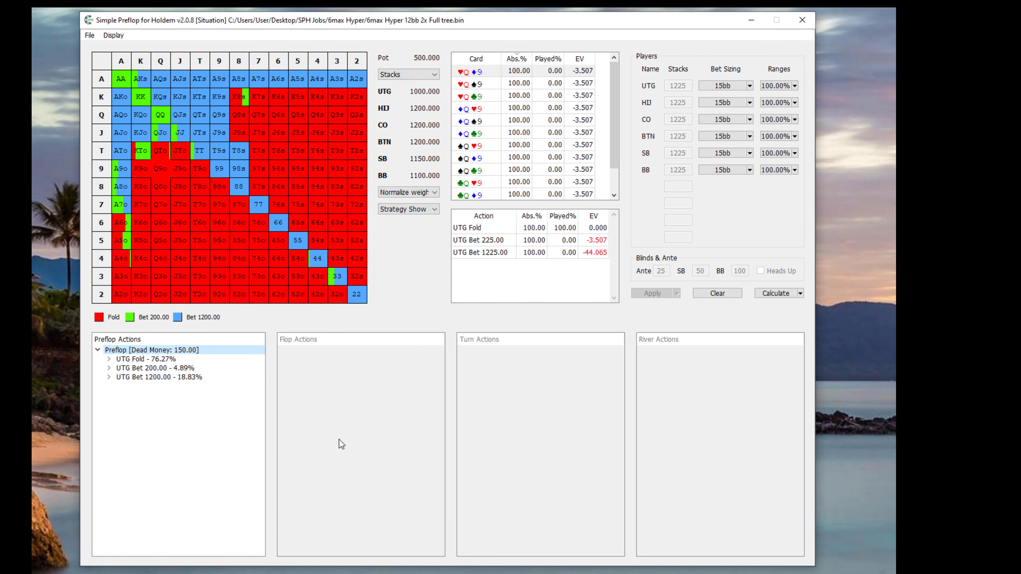
{"action": "left_click", "coordinate": [170, 376]}
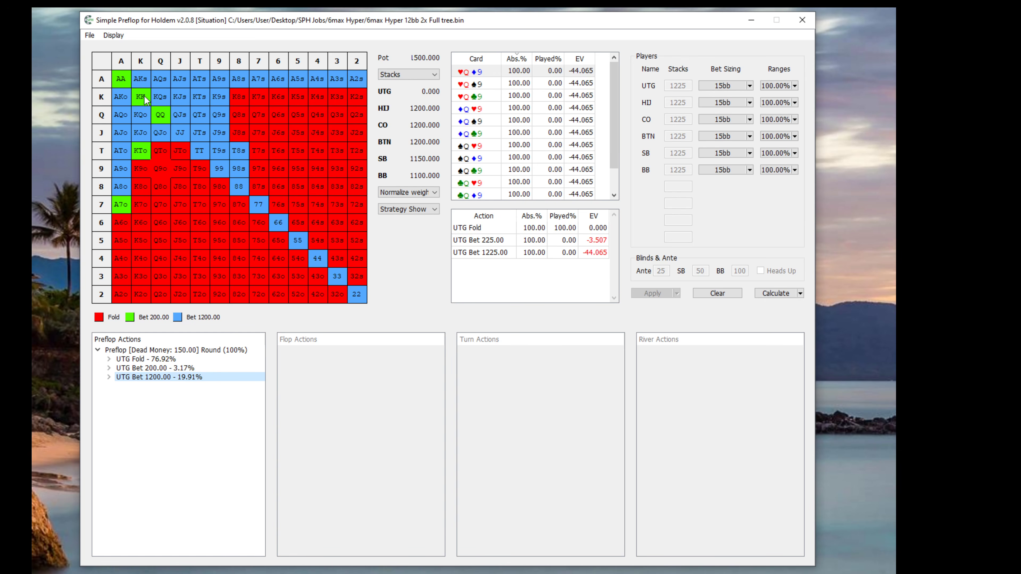
- Set rounding on the Preflop root node back to None and view the UTG Bet 200.00 range
{"action": "right_click", "coordinate": [222, 349]}
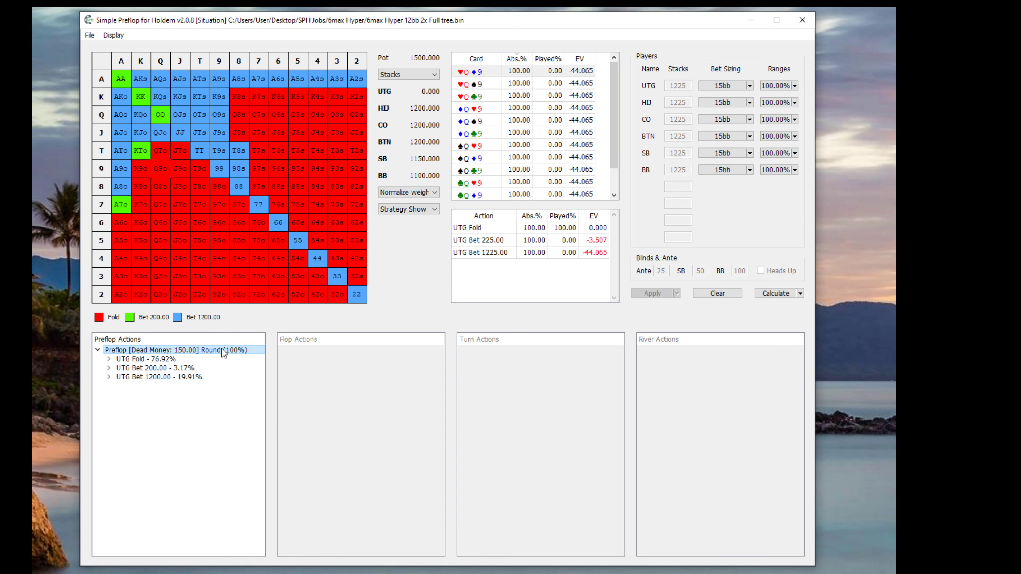
{"action": "left_click", "coordinate": [353, 383]}
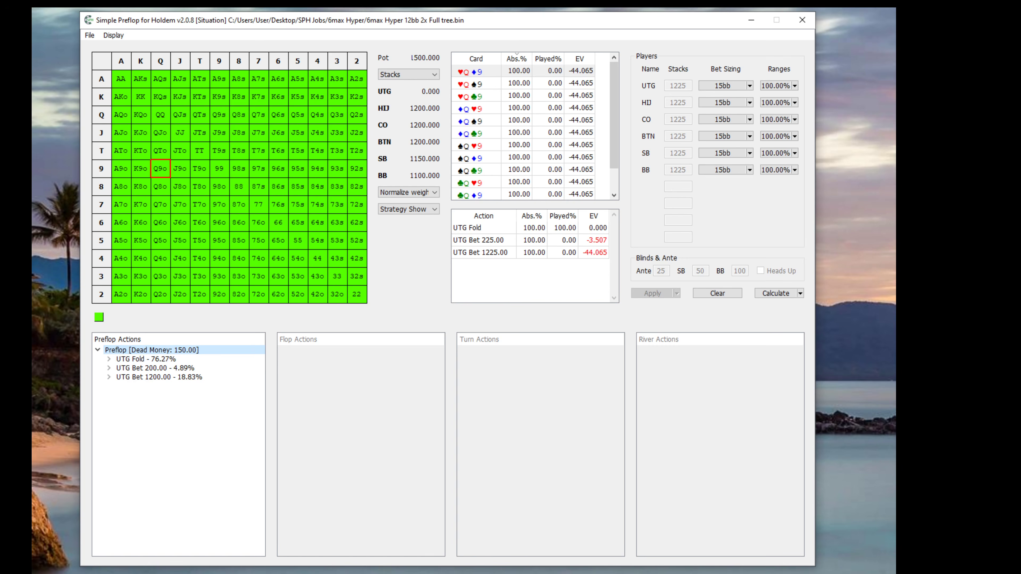
{"action": "left_click", "coordinate": [171, 368]}
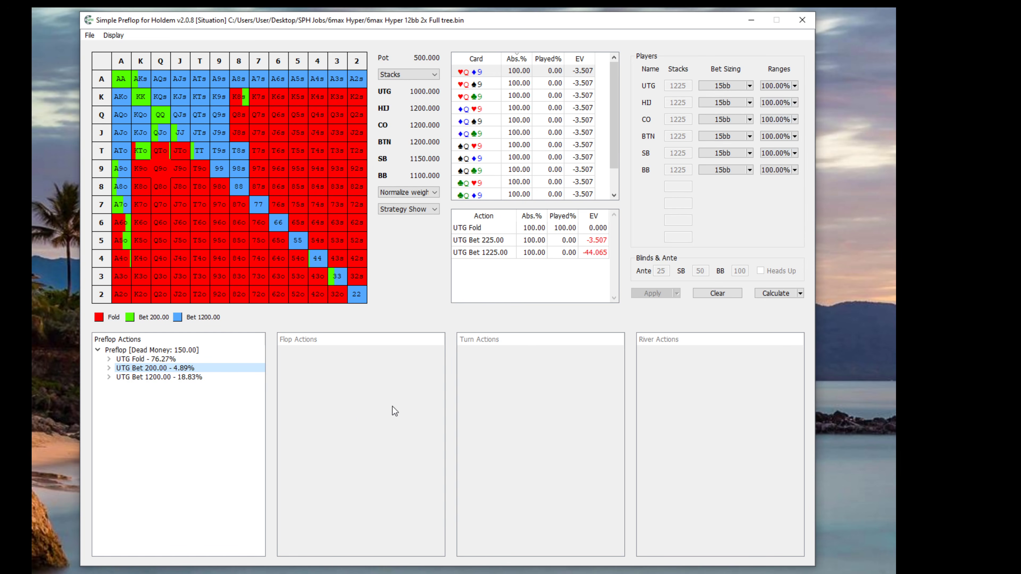
- Compare the UTG Fold, Bet 200.00 and Bet 1200.00 actions, ending on UTG Fold
{"action": "left_click", "coordinate": [153, 359]}
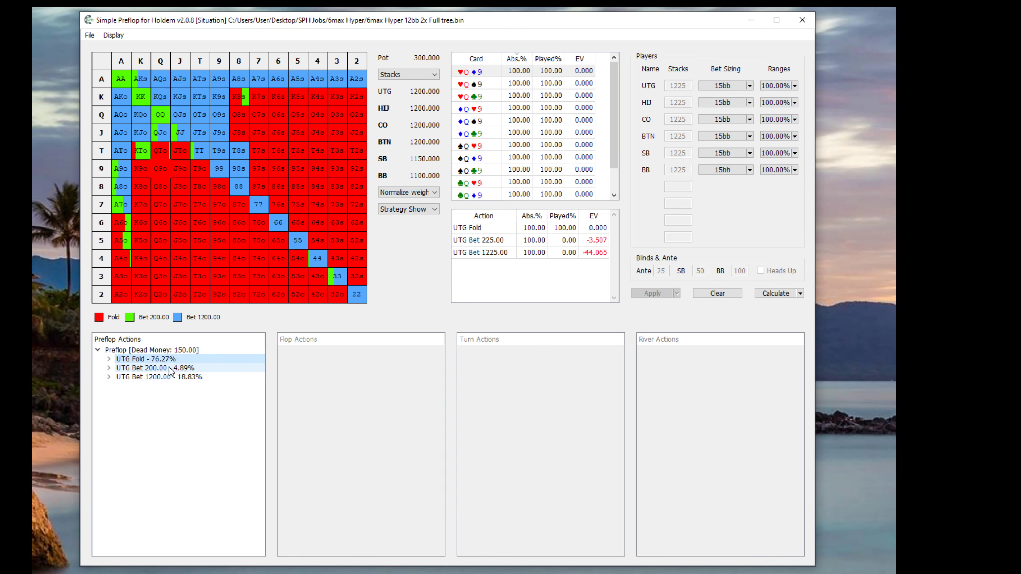
{"action": "left_click", "coordinate": [170, 369]}
{"action": "left_click", "coordinate": [177, 377]}
{"action": "left_click", "coordinate": [170, 368]}
{"action": "left_click", "coordinate": [170, 362]}
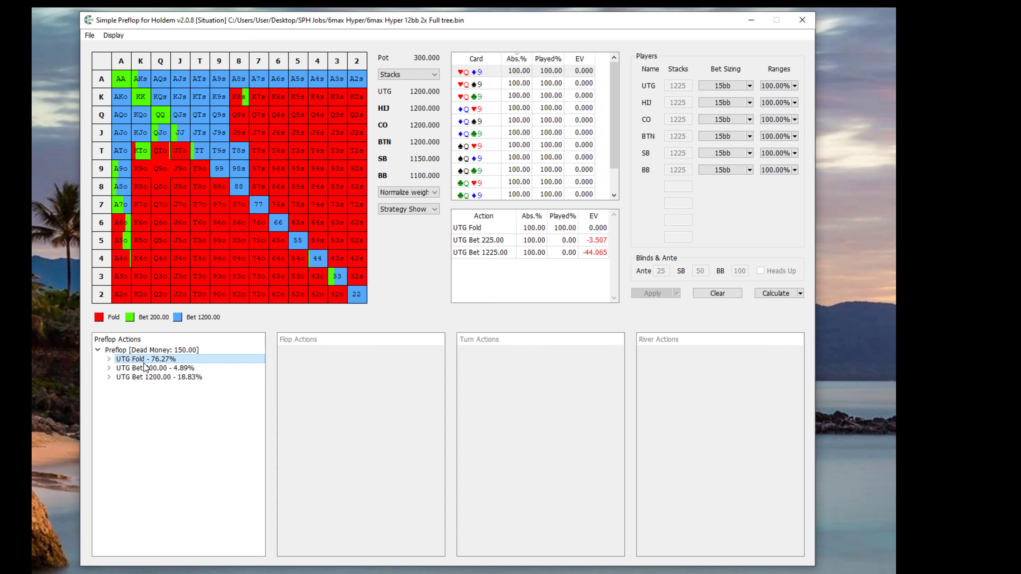
- Delete the UTG Bet 200.00 and UTG Bet 1200.00 nodes and expand the UTG Fold branch
{"action": "right_click", "coordinate": [155, 369]}
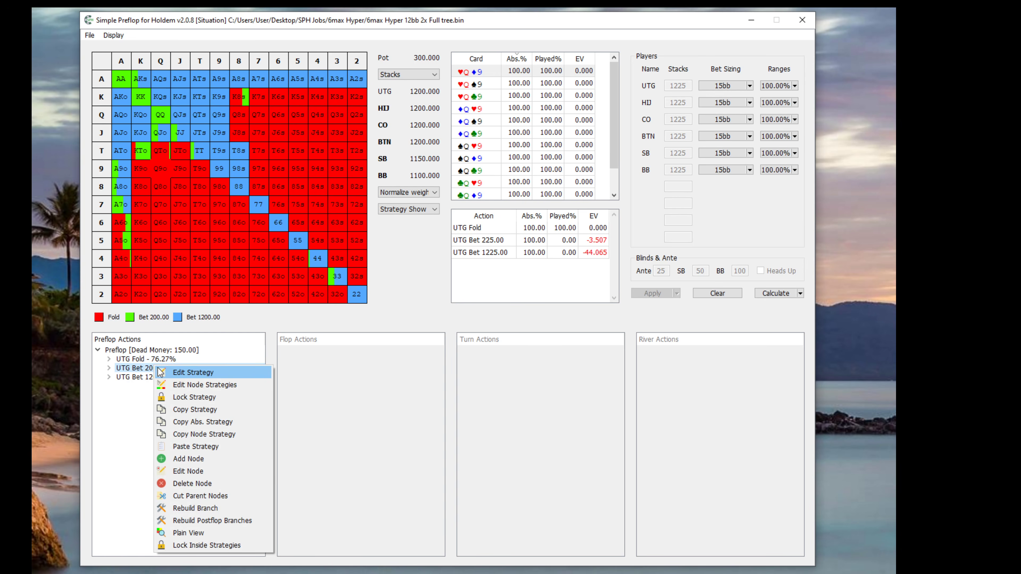
{"action": "left_click", "coordinate": [194, 483]}
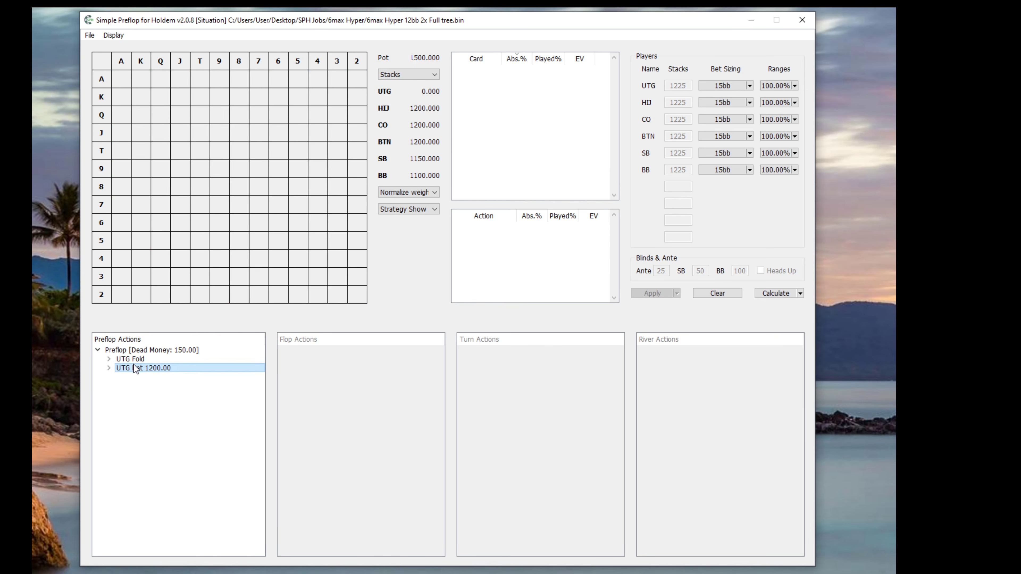
{"action": "right_click", "coordinate": [154, 369]}
{"action": "left_click", "coordinate": [189, 433]}
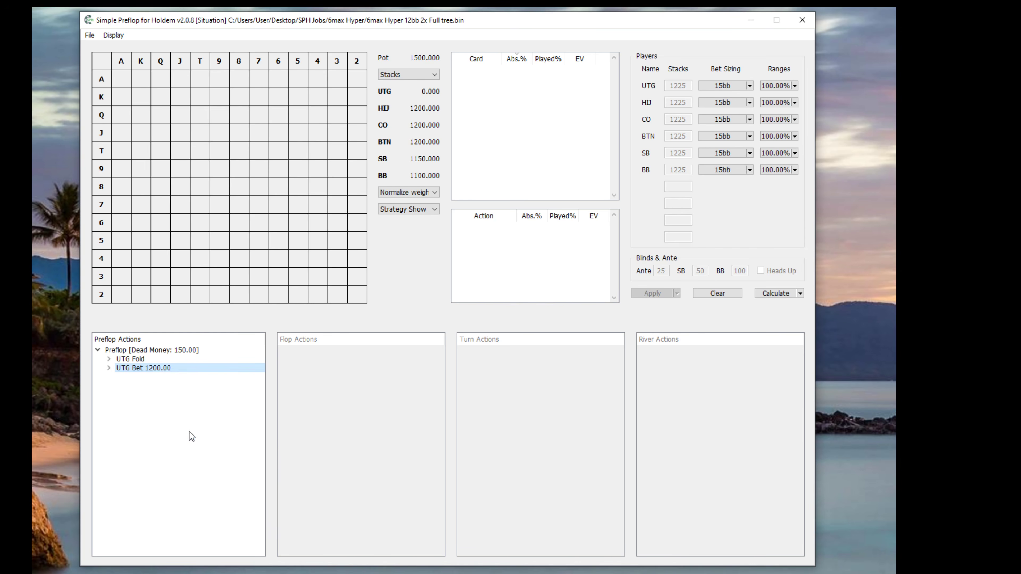
{"action": "left_click", "coordinate": [110, 359]}
{"action": "left_click", "coordinate": [121, 369]}
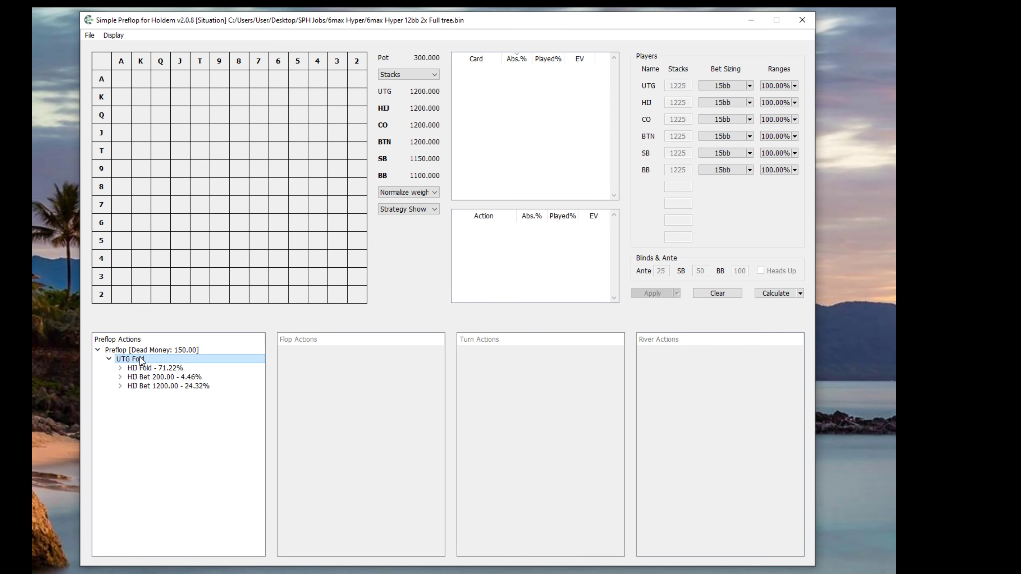
- Open UTG's starting range for editing and remove AA–66, A5s+, A9o+, KJs+, KQo and QJs
{"action": "left_click", "coordinate": [777, 85]}
{"action": "left_click", "coordinate": [781, 84]}
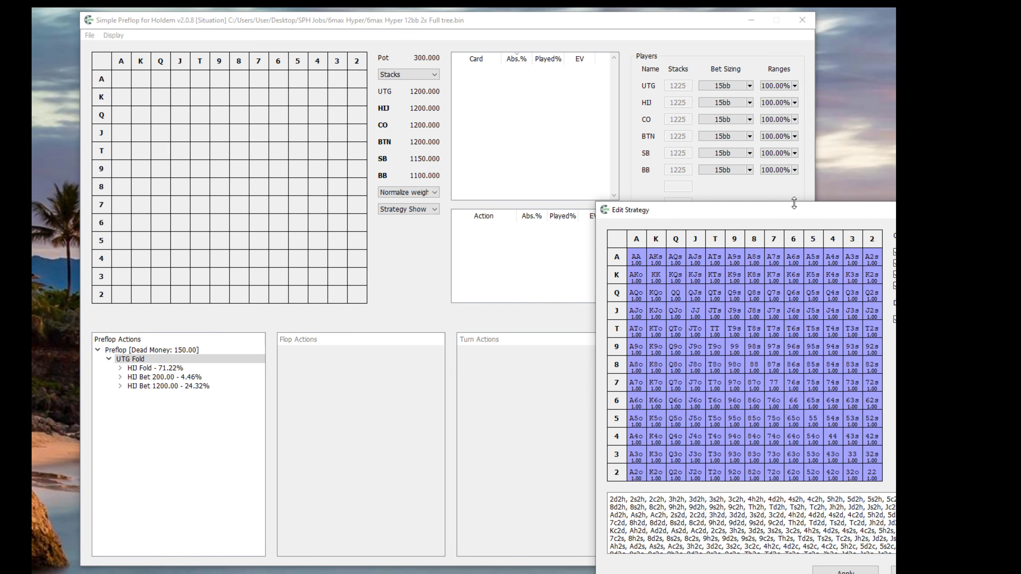
{"action": "mouse_move", "coordinate": [804, 210]}
{"action": "left_mouse_down"}
{"action": "mouse_move", "coordinate": [819, 208]}
{"action": "mouse_move", "coordinate": [388, 0]}
{"action": "mouse_move", "coordinate": [371, 27]}
{"action": "mouse_move", "coordinate": [393, 163]}
{"action": "mouse_move", "coordinate": [318, 78]}
{"action": "left_mouse_up"}
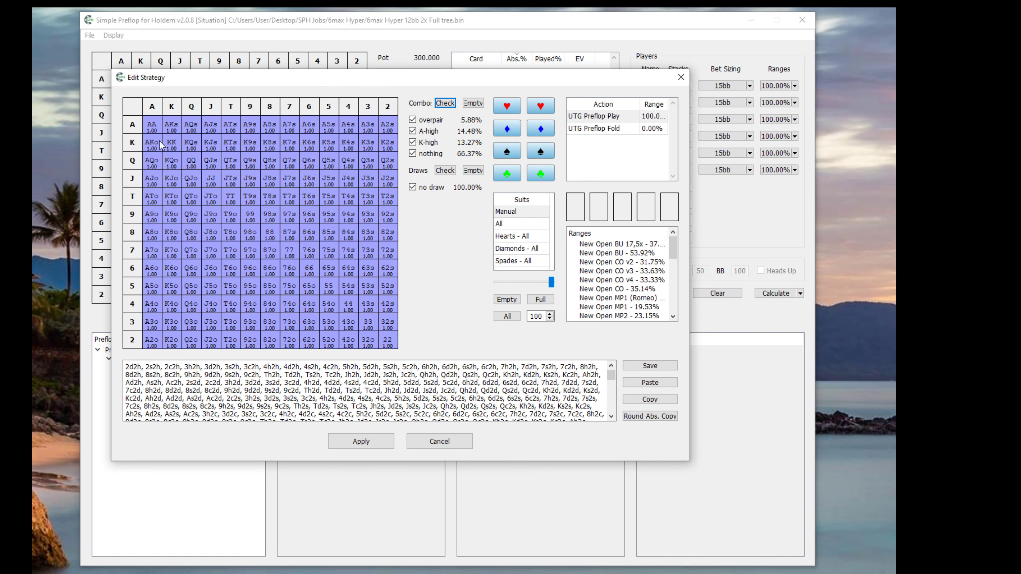
{"action": "mouse_move", "coordinate": [153, 126]}
{"action": "left_mouse_down"}
{"action": "mouse_move", "coordinate": [152, 210]}
{"action": "mouse_move", "coordinate": [189, 126]}
{"action": "mouse_move", "coordinate": [328, 125]}
{"action": "left_mouse_up"}
{"action": "left_click", "coordinate": [270, 128]}
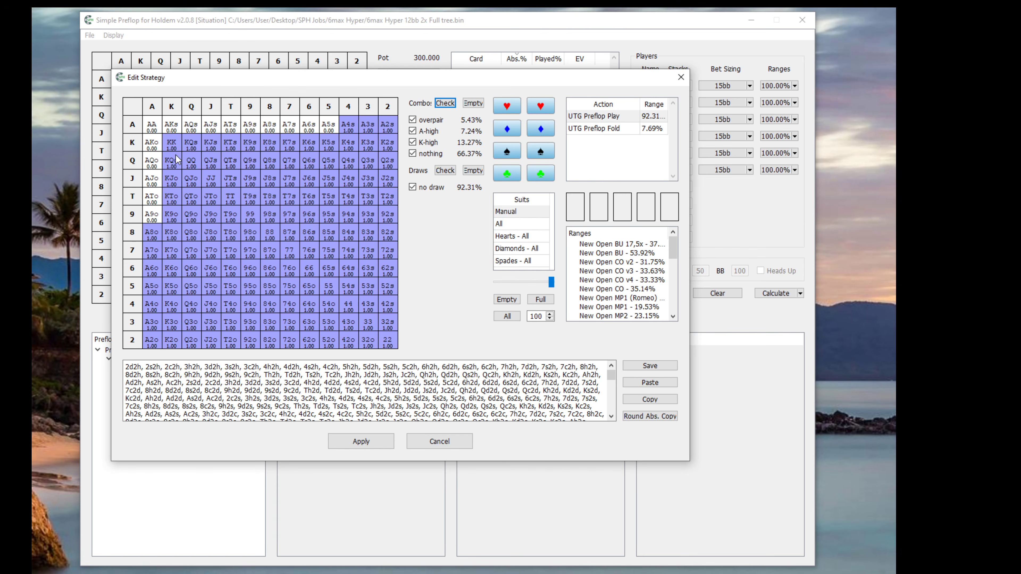
{"action": "mouse_move", "coordinate": [176, 154]}
{"action": "left_mouse_down"}
{"action": "mouse_move", "coordinate": [213, 150]}
{"action": "mouse_move", "coordinate": [212, 180]}
{"action": "mouse_move", "coordinate": [310, 275]}
{"action": "left_mouse_up"}
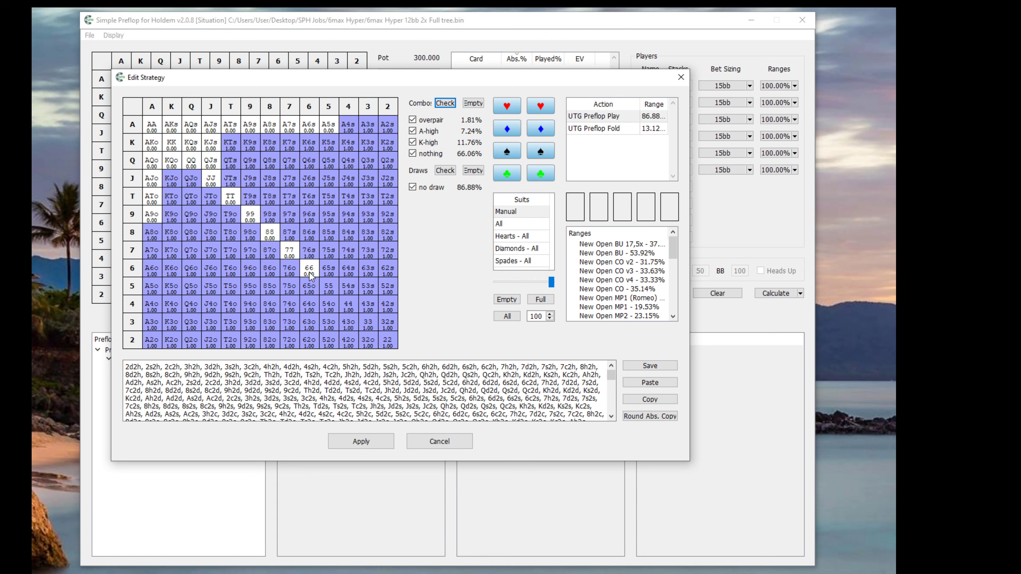
- Review and apply the edited UTG range, and select the HIJ Fold action to view its strategy
{"action": "left_click_drag", "start_coordinate": [333, 86], "coordinate": [368, 49]}
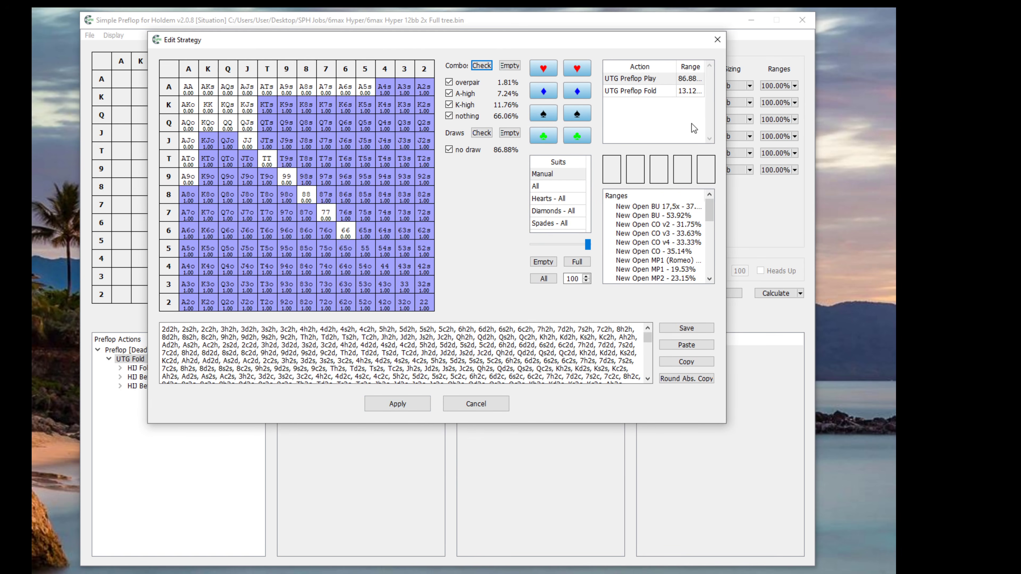
{"action": "left_click_drag", "start_coordinate": [507, 40], "coordinate": [445, 42]}
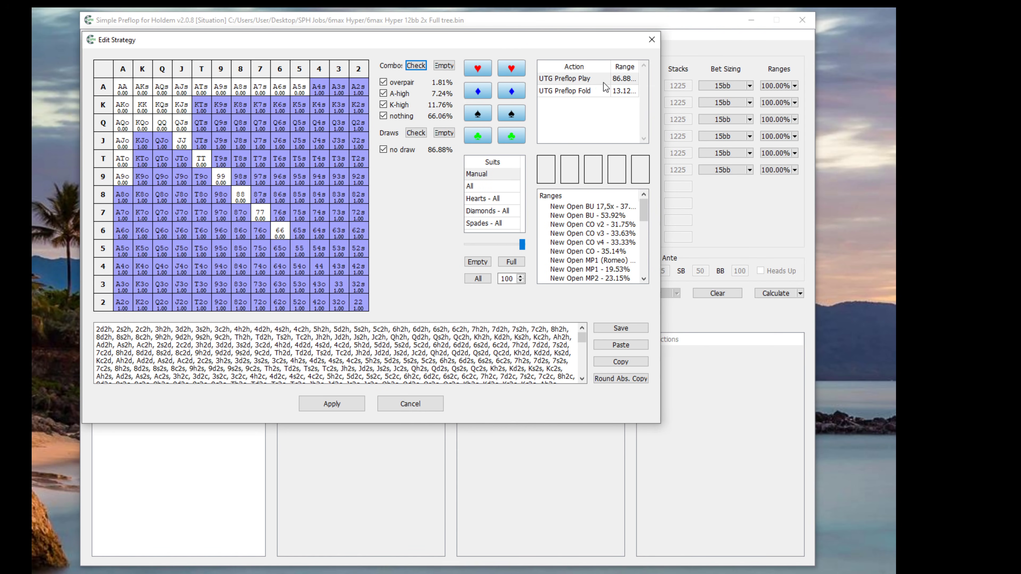
{"action": "mouse_move", "coordinate": [541, 44]}
{"action": "left_mouse_down"}
{"action": "mouse_move", "coordinate": [515, 47]}
{"action": "mouse_move", "coordinate": [526, 47]}
{"action": "left_mouse_up"}
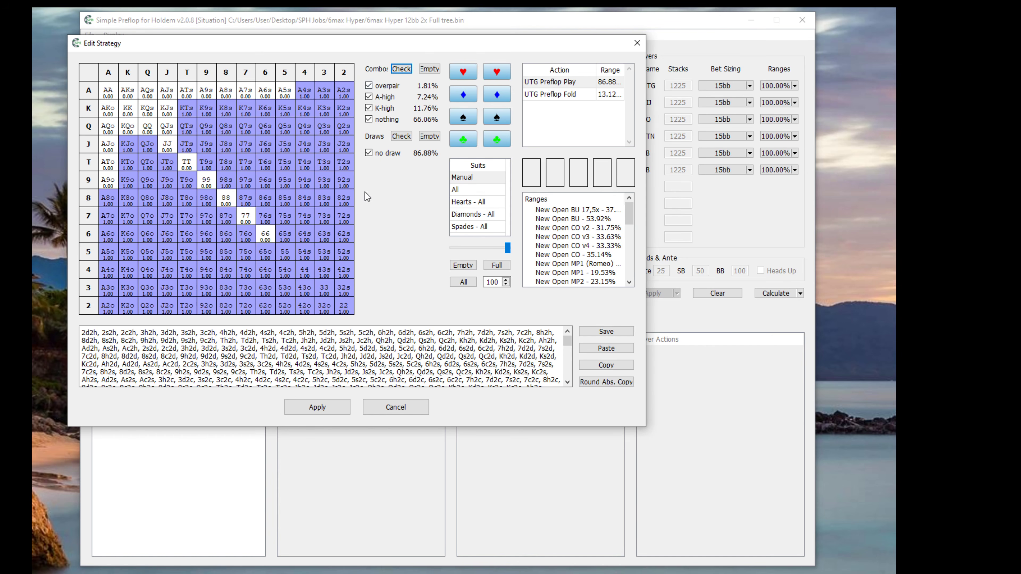
{"action": "left_click", "coordinate": [312, 410]}
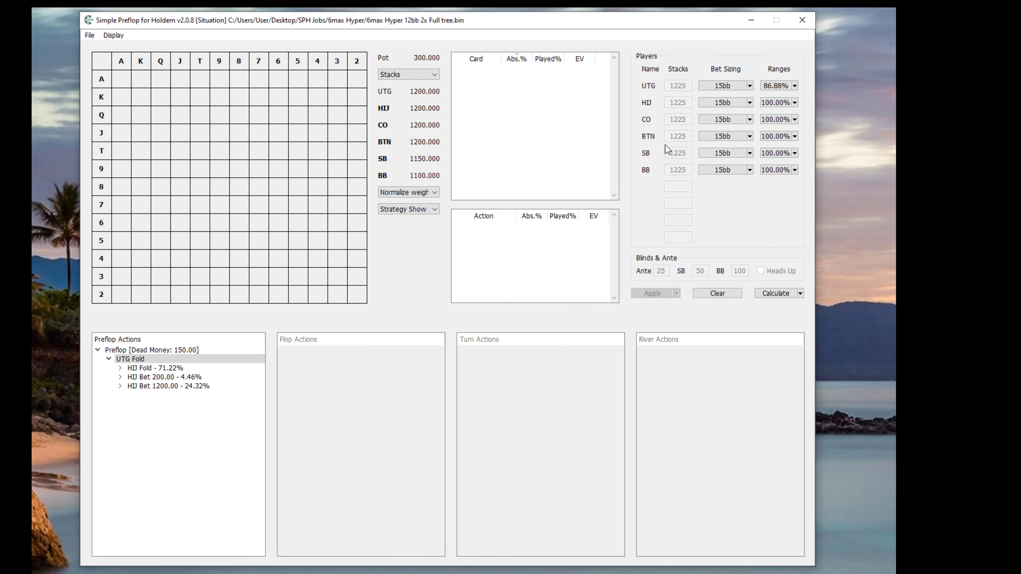
{"action": "left_click", "coordinate": [126, 369]}
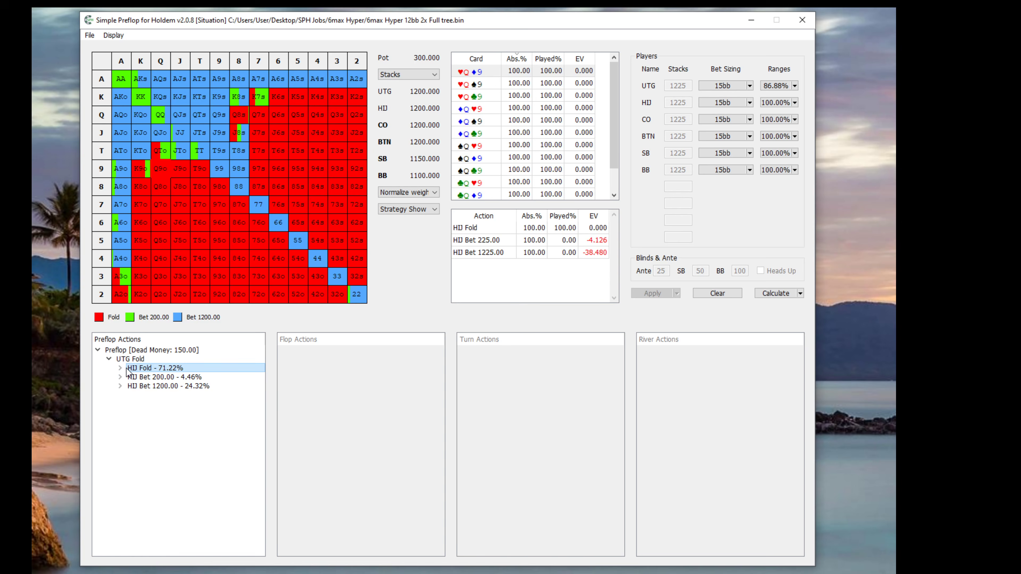
- Look at the CO actions within the HIJ Fold branch, then collapse the UTG Fold branch
{"action": "left_click", "coordinate": [121, 368]}
{"action": "left_click", "coordinate": [132, 377]}
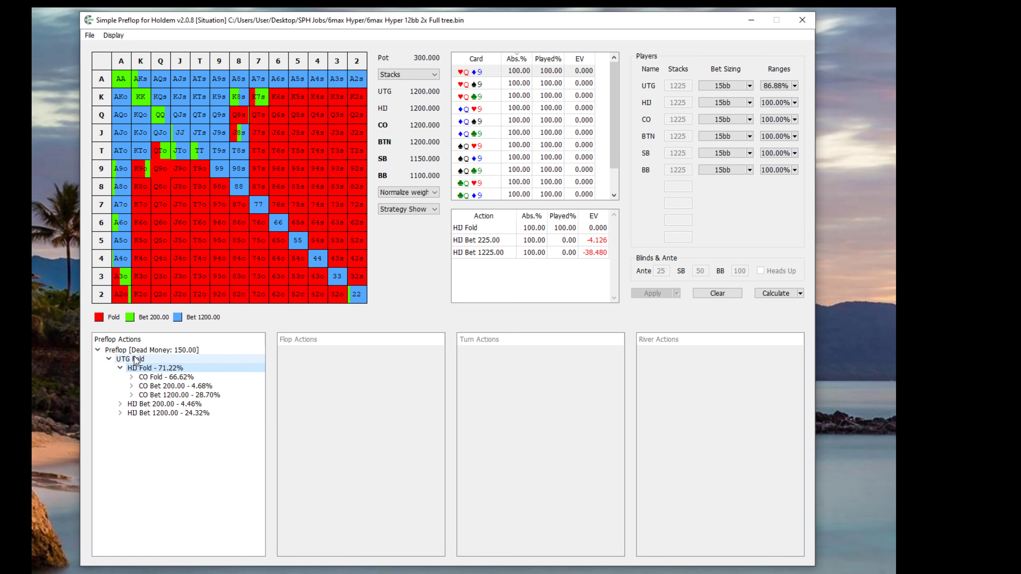
{"action": "left_click", "coordinate": [109, 359]}
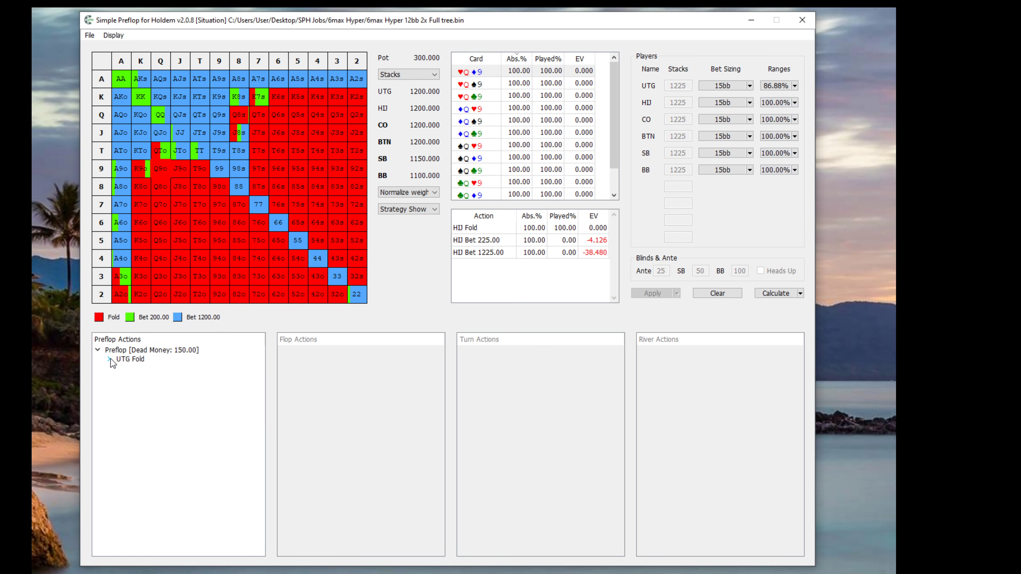
- Add a UTG Bet 200.00 node to the preflop root, delete the UTG Fold node, and expand the new bet's branch
{"action": "right_click", "coordinate": [141, 352]}
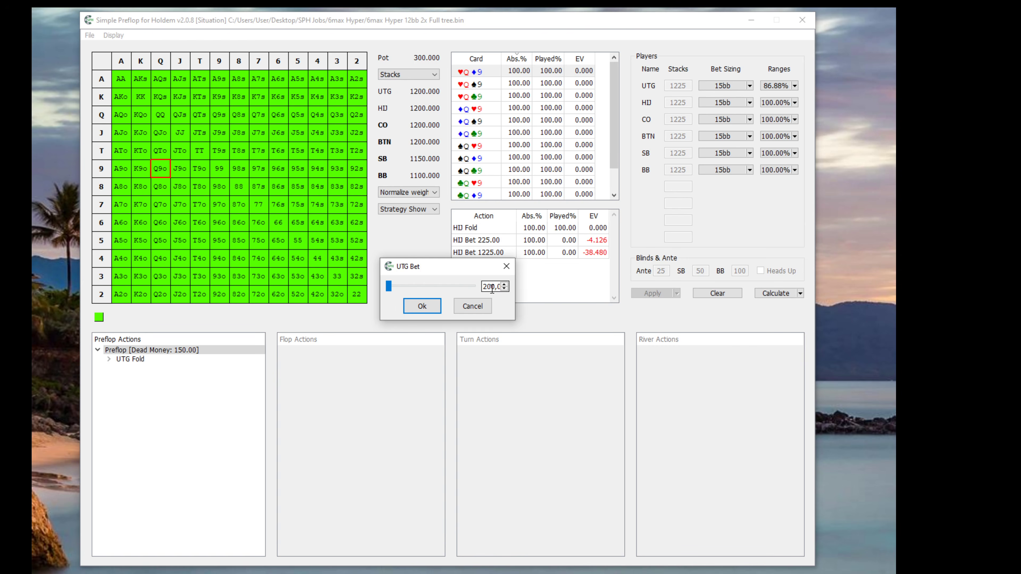
{"action": "left_click", "coordinate": [422, 306]}
{"action": "right_click", "coordinate": [150, 359]}
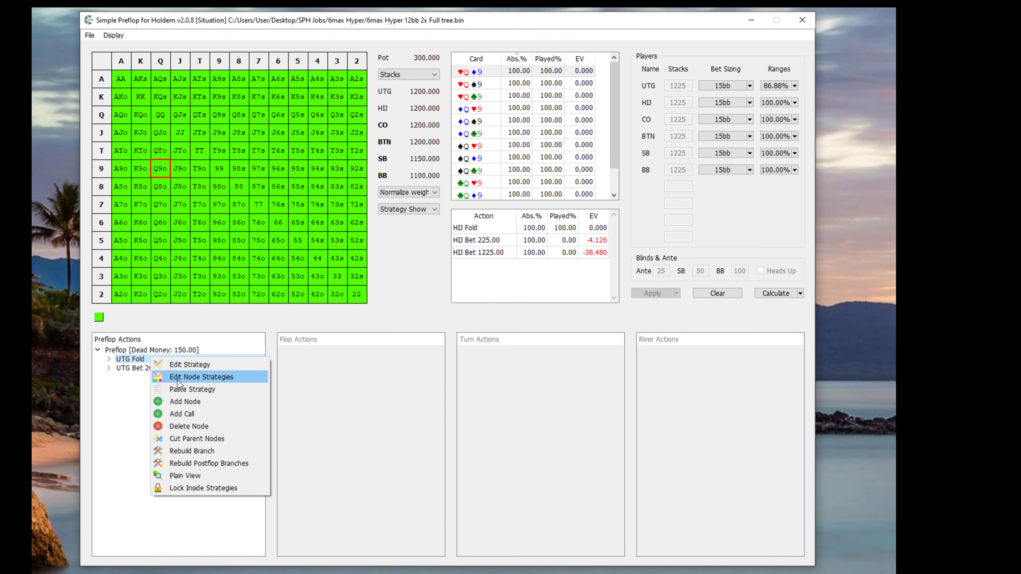
{"action": "left_click", "coordinate": [197, 422]}
{"action": "left_click", "coordinate": [147, 360]}
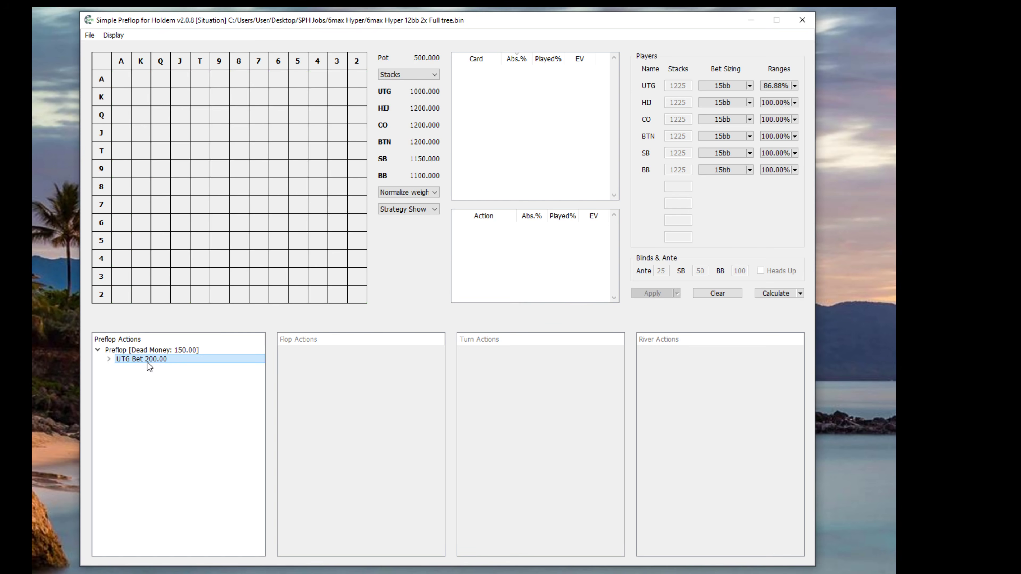
{"action": "left_click", "coordinate": [108, 359]}
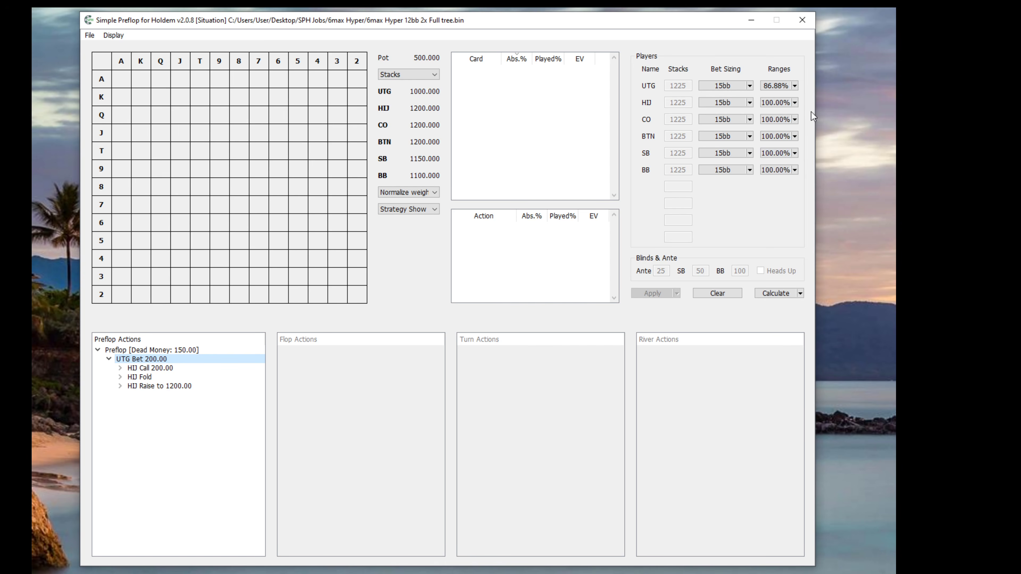
- Replace UTG's starting range with AA–99, A6s+, A9o+, KJs+ and KQo, and apply it
{"action": "left_click", "coordinate": [776, 84]}
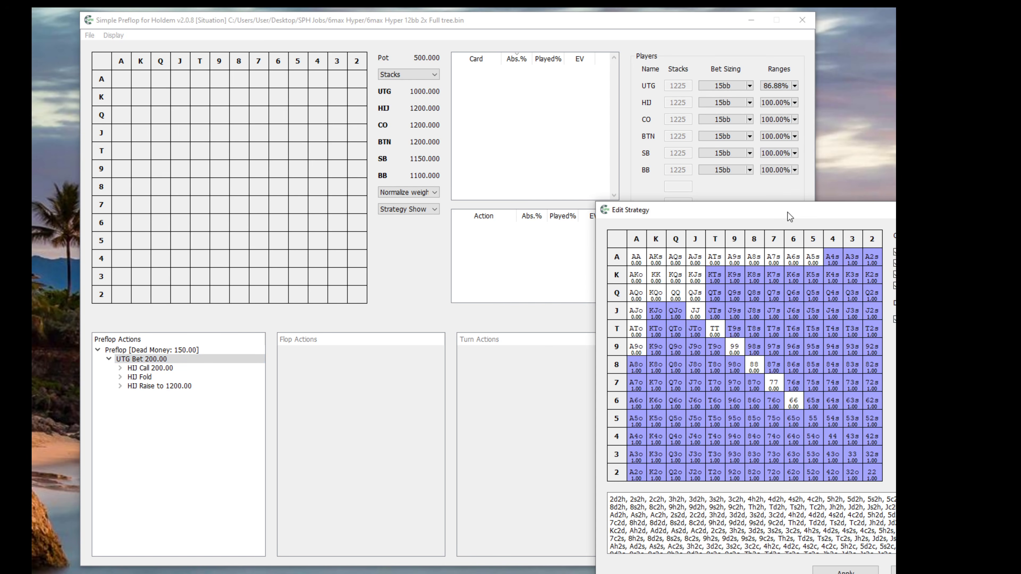
{"action": "left_click_drag", "start_coordinate": [789, 212], "coordinate": [641, 200]}
{"action": "left_click", "coordinate": [466, 233]}
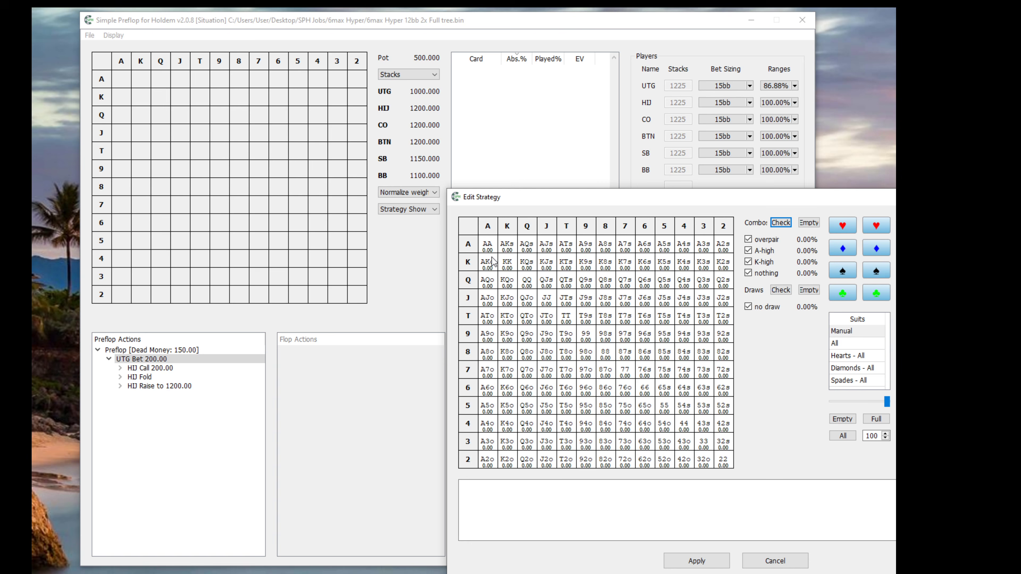
{"action": "left_click_drag", "start_coordinate": [487, 244], "coordinate": [487, 334]}
{"action": "left_click_drag", "start_coordinate": [505, 246], "coordinate": [638, 250]}
{"action": "mouse_move", "coordinate": [513, 265]}
{"action": "left_mouse_down"}
{"action": "mouse_move", "coordinate": [513, 280]}
{"action": "mouse_move", "coordinate": [541, 265]}
{"action": "mouse_move", "coordinate": [550, 302]}
{"action": "mouse_move", "coordinate": [587, 338]}
{"action": "left_mouse_up"}
{"action": "left_click", "coordinate": [697, 562]}
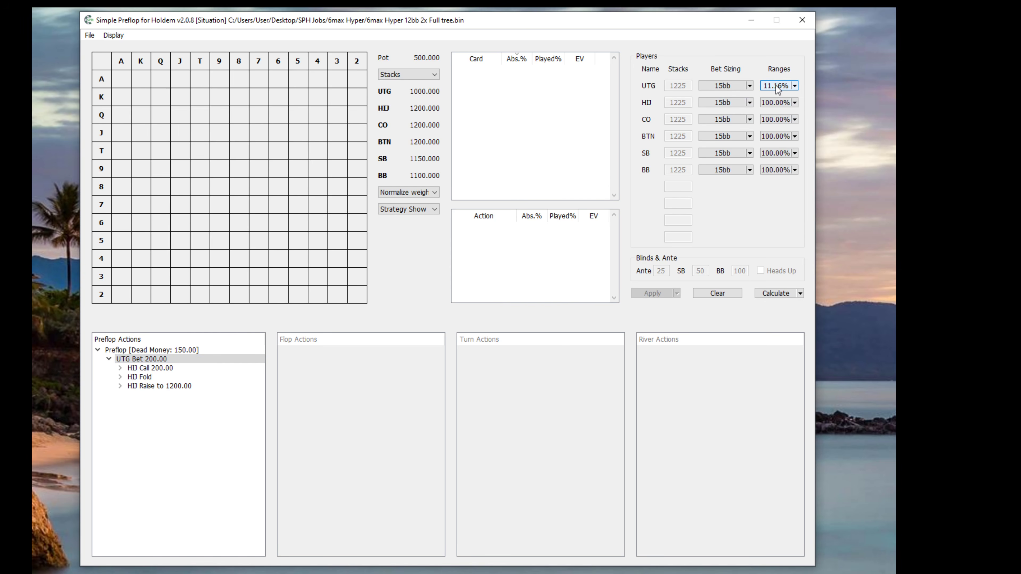
- Browse UTG's saved ranges, preview range2, range4 and range1 in the range editor, and close it without applying
{"action": "left_click", "coordinate": [795, 86]}
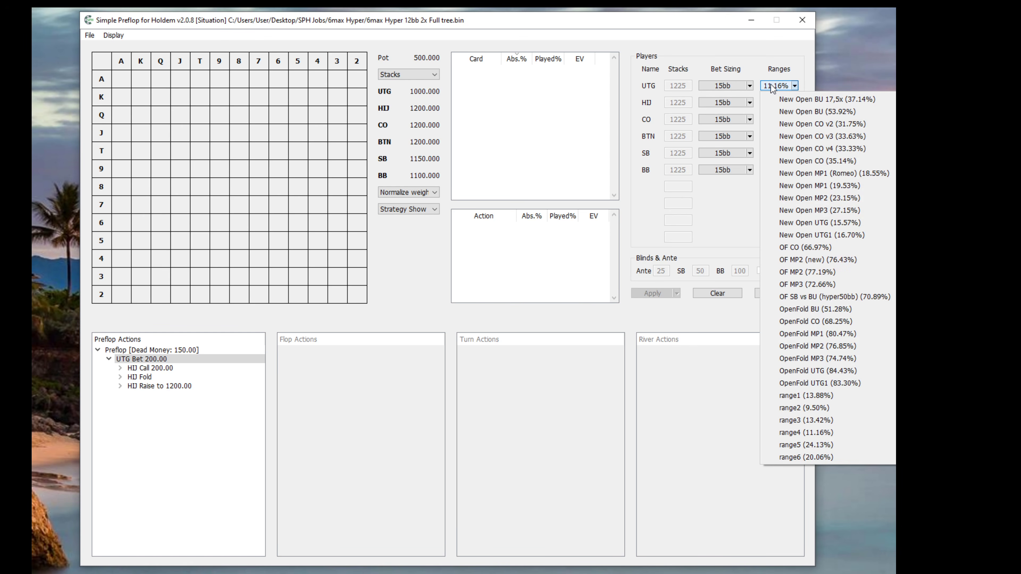
{"action": "left_click", "coordinate": [781, 52]}
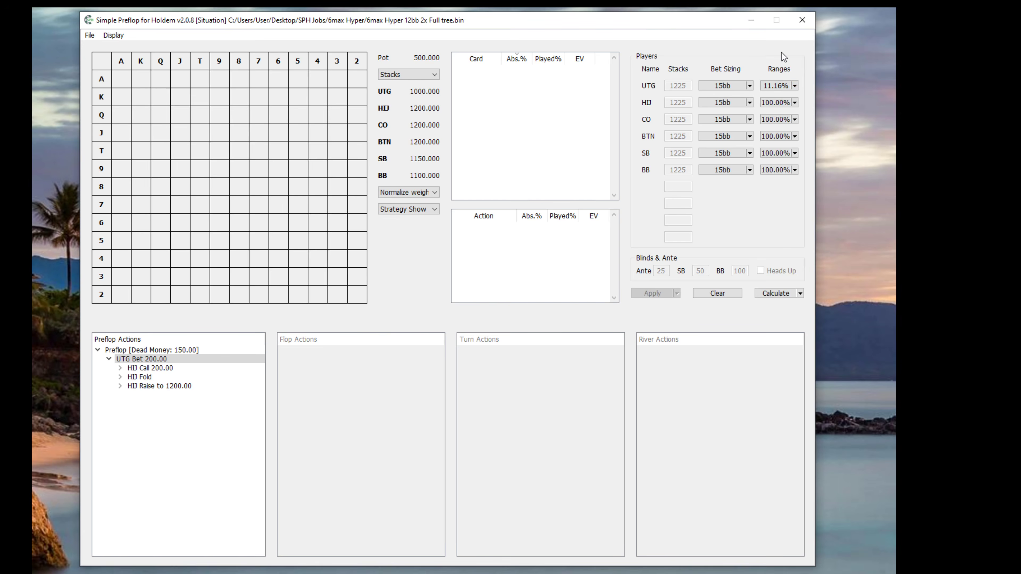
{"action": "double_click", "coordinate": [775, 86]}
{"action": "left_click_drag", "start_coordinate": [849, 218], "coordinate": [453, 130]}
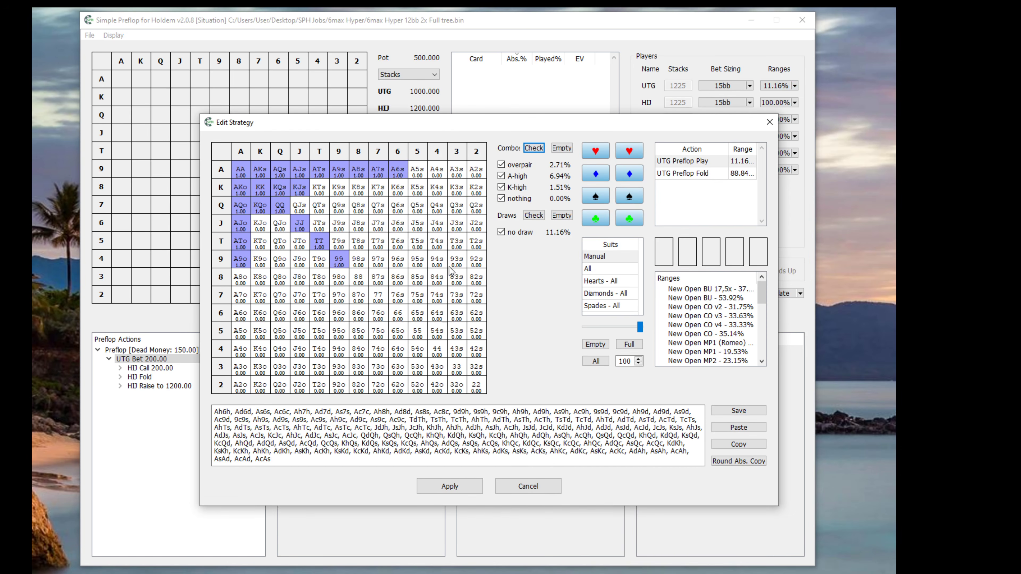
{"action": "scroll", "coordinate": [720, 328], "scroll_direction": "down", "scroll_amount": 5}
{"action": "left_click", "coordinate": [699, 324]}
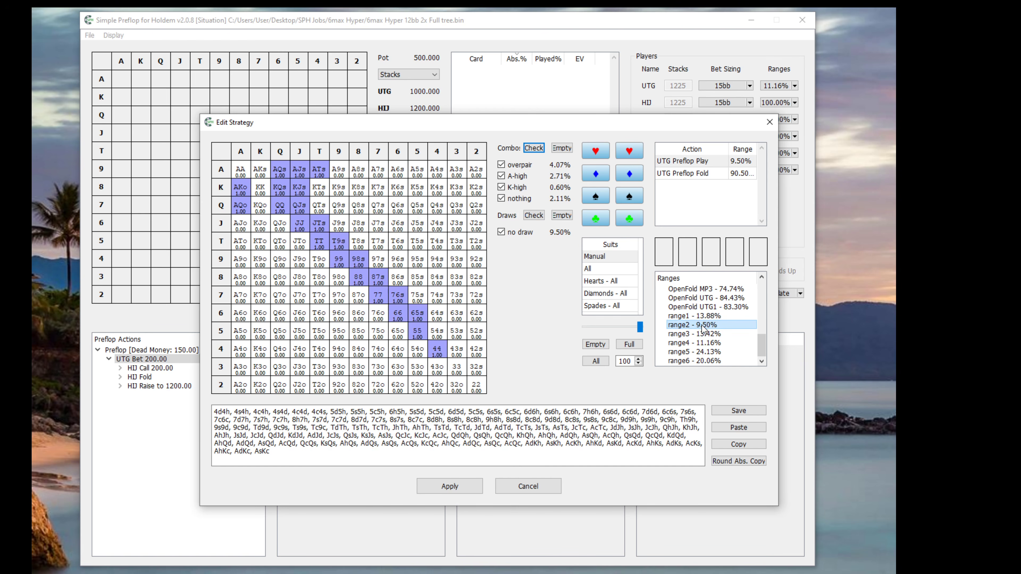
{"action": "left_click", "coordinate": [705, 344]}
{"action": "left_click", "coordinate": [710, 315]}
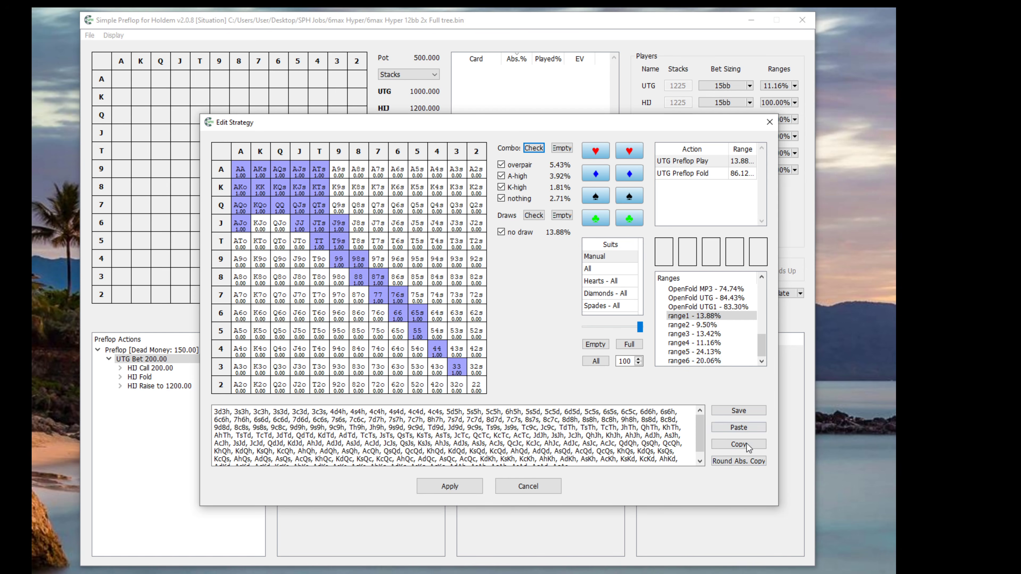
{"action": "left_click", "coordinate": [549, 486]}
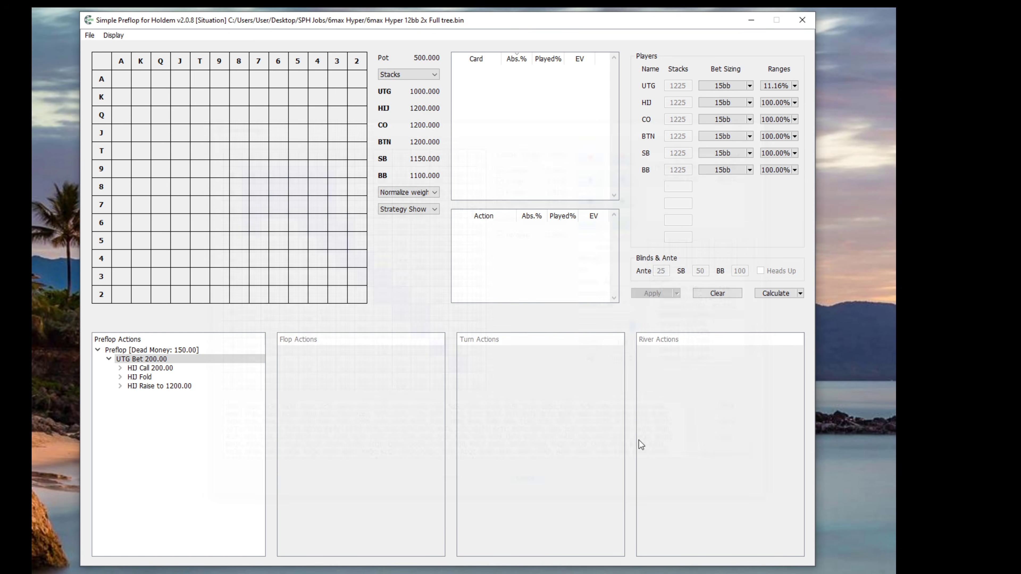